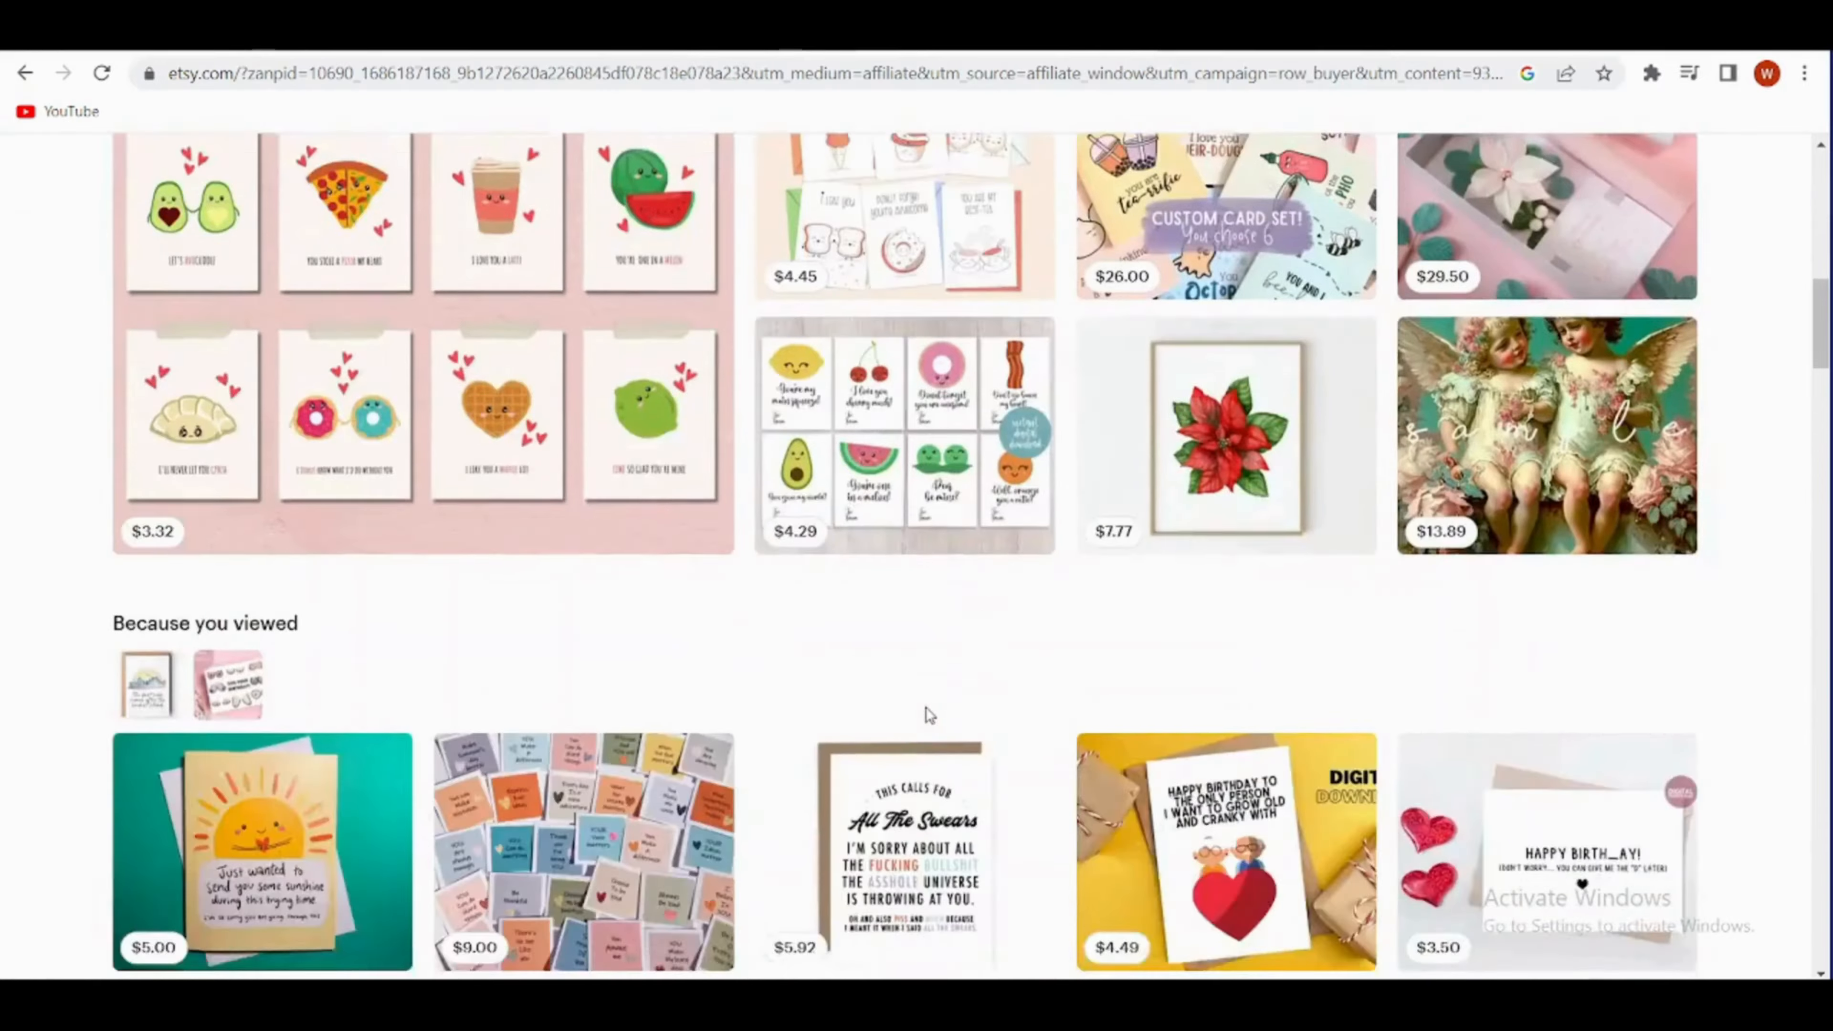
- Browse the product sections and curated collections on the Etsy home page
{"action": "scroll", "coordinate": [922, 717], "scroll_direction": "down", "scroll_amount": 14}
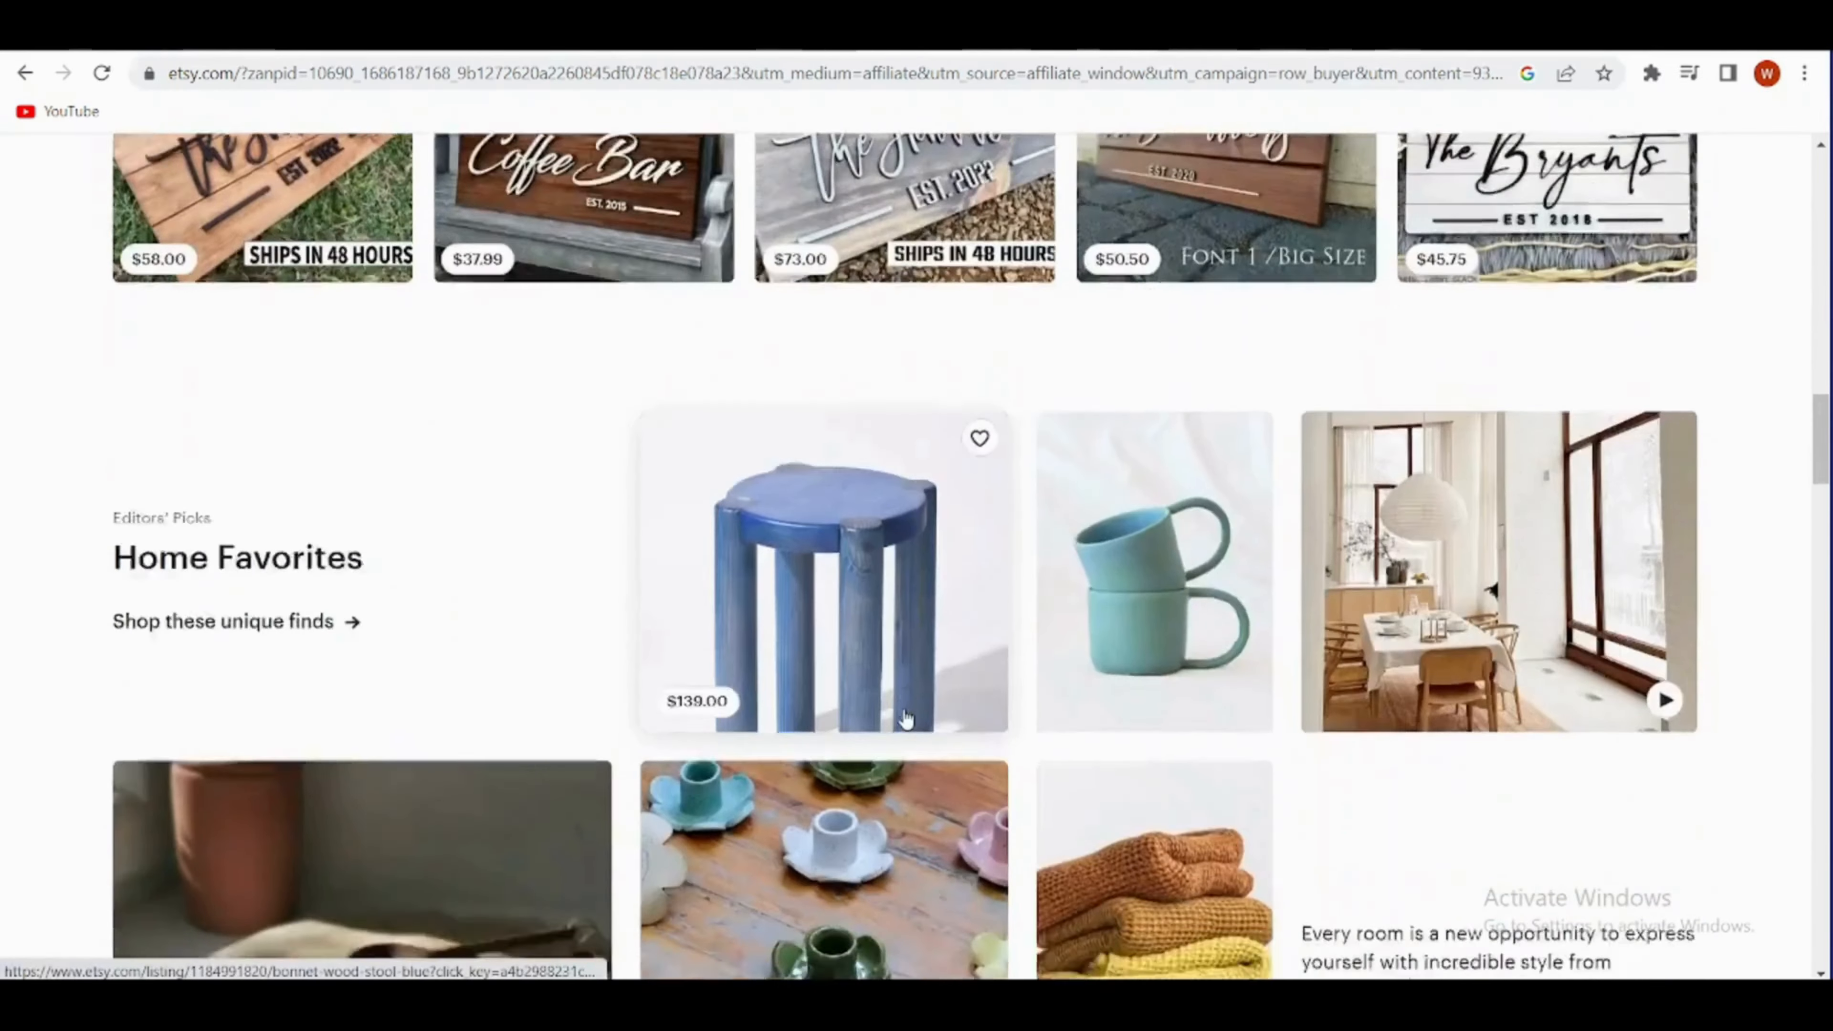
{"action": "scroll", "coordinate": [904, 715], "scroll_direction": "down", "scroll_amount": 15}
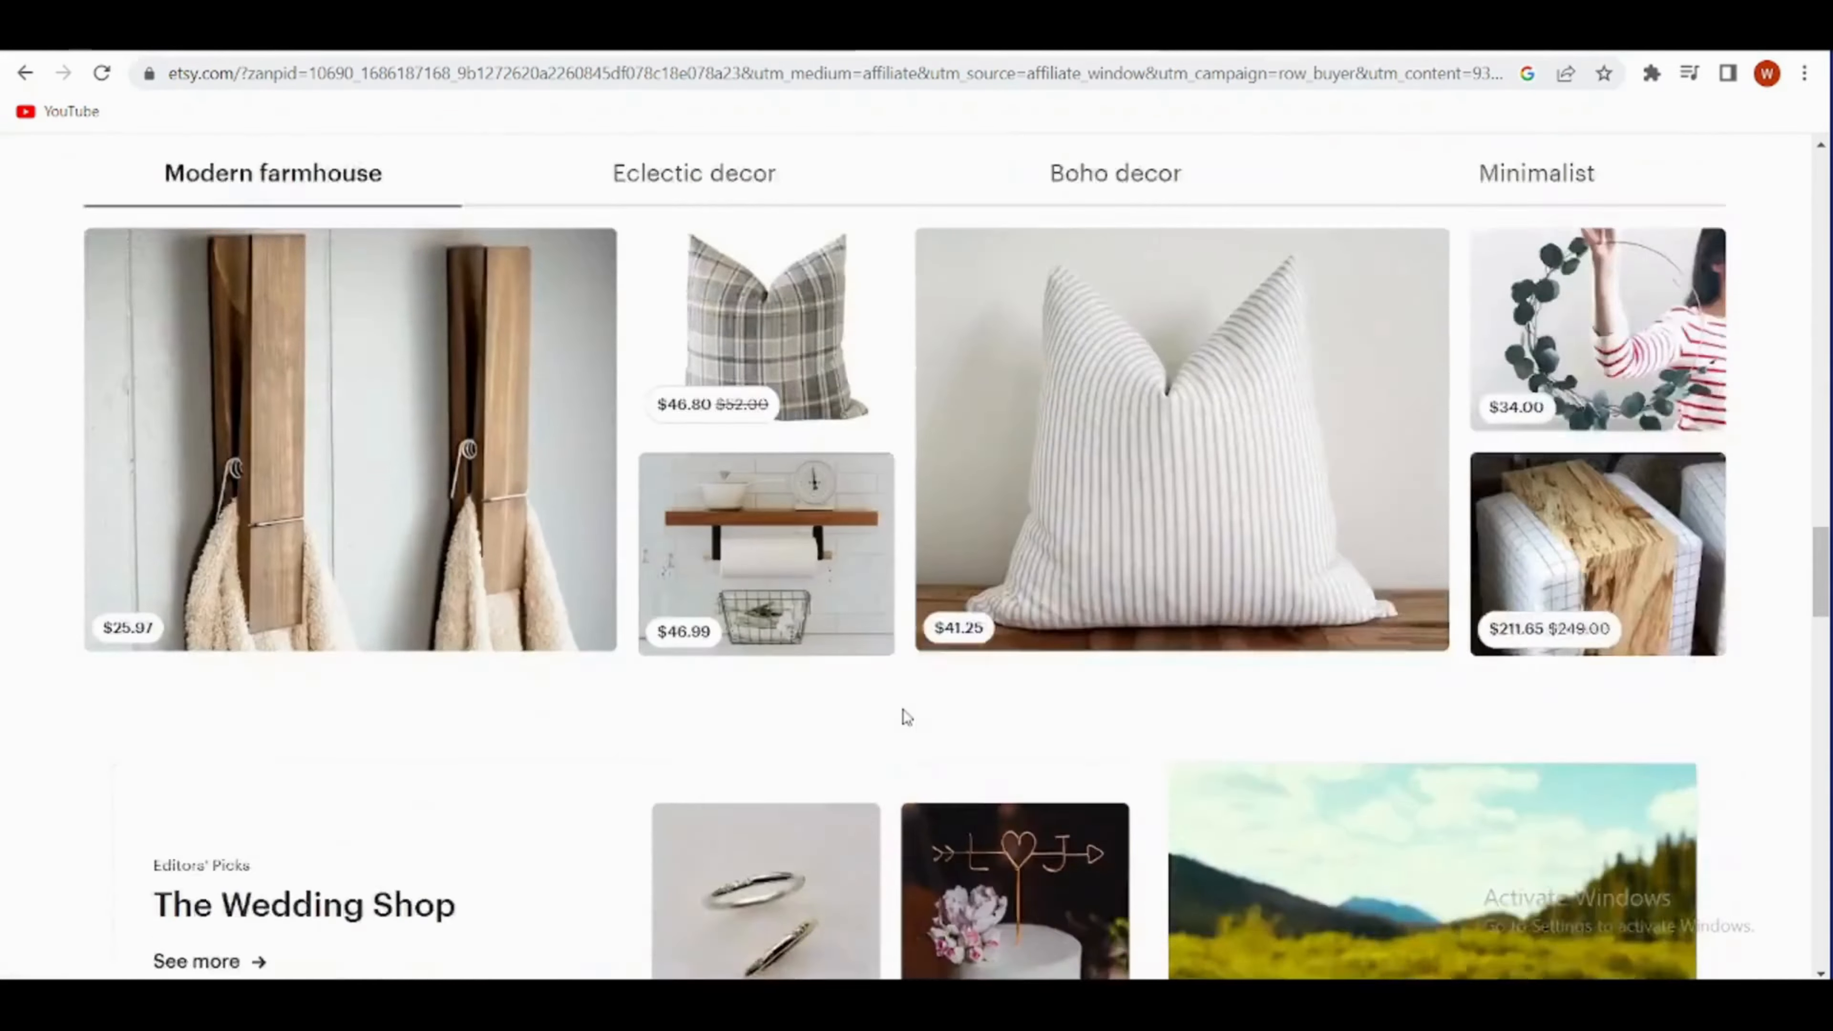
{"action": "scroll", "coordinate": [884, 710], "scroll_direction": "down", "scroll_amount": 5}
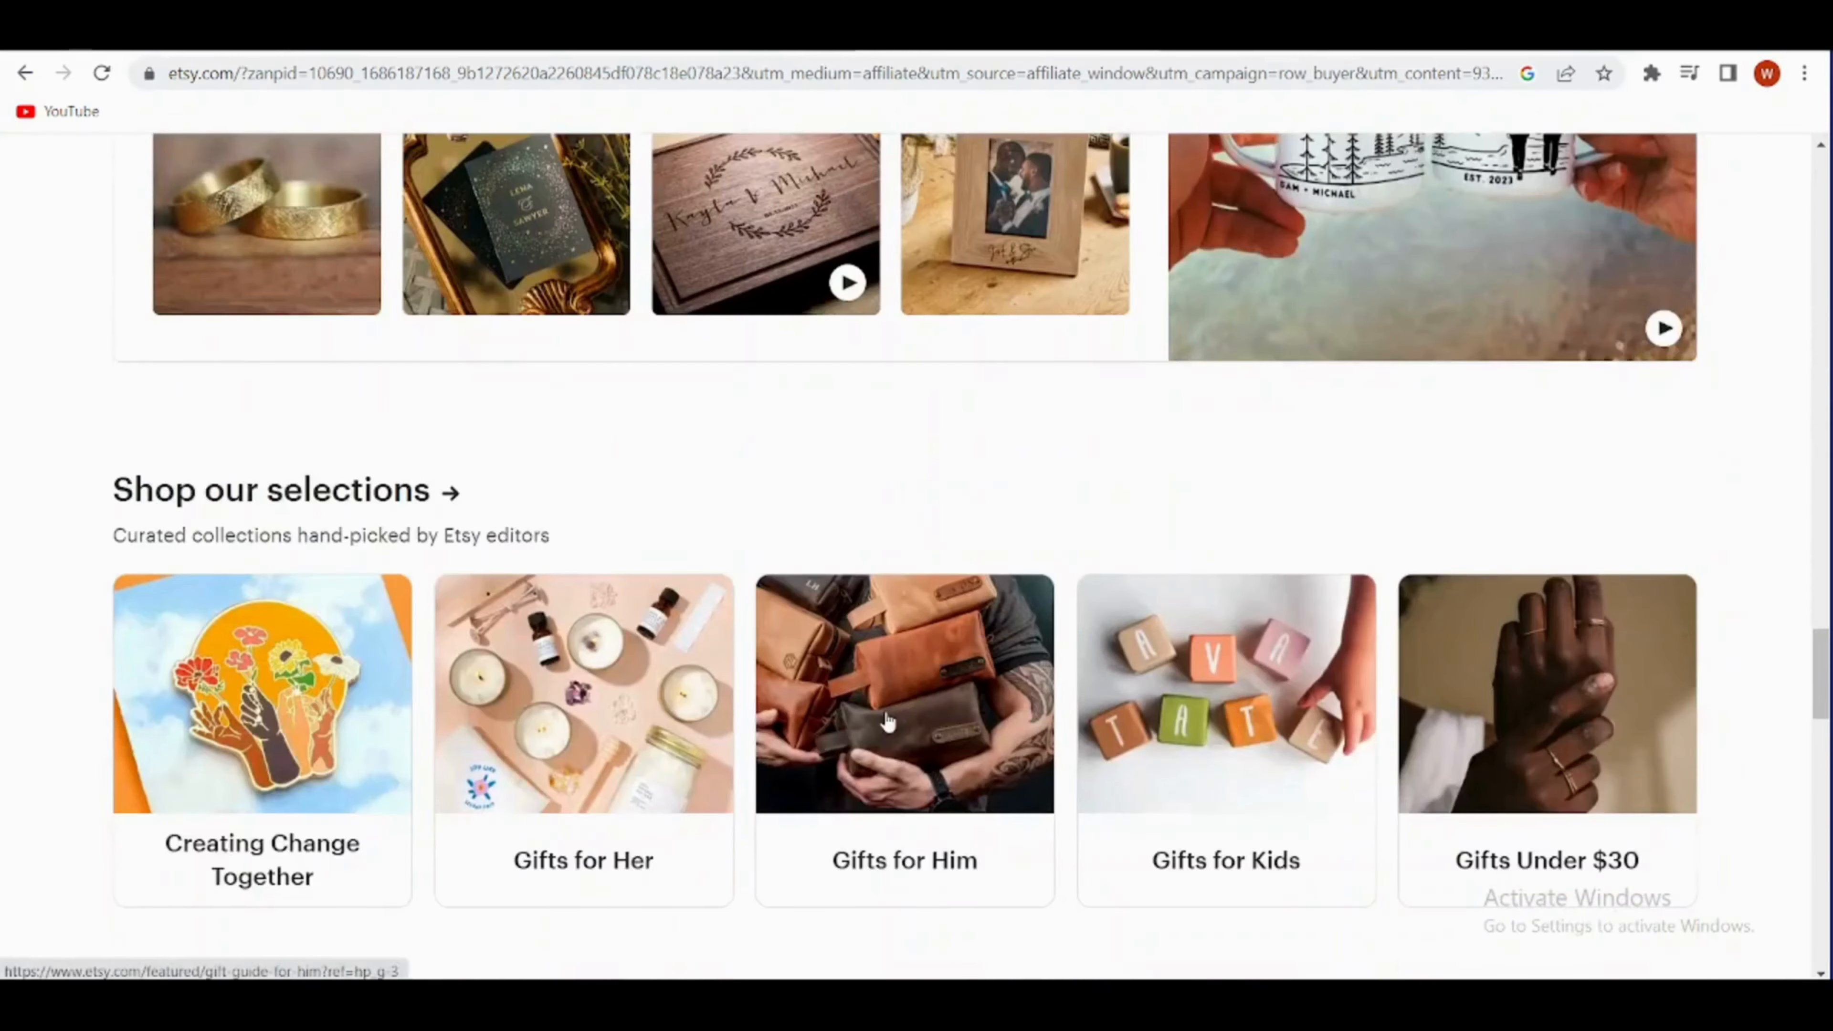
{"action": "scroll", "coordinate": [712, 674], "scroll_direction": "up", "scroll_amount": 15}
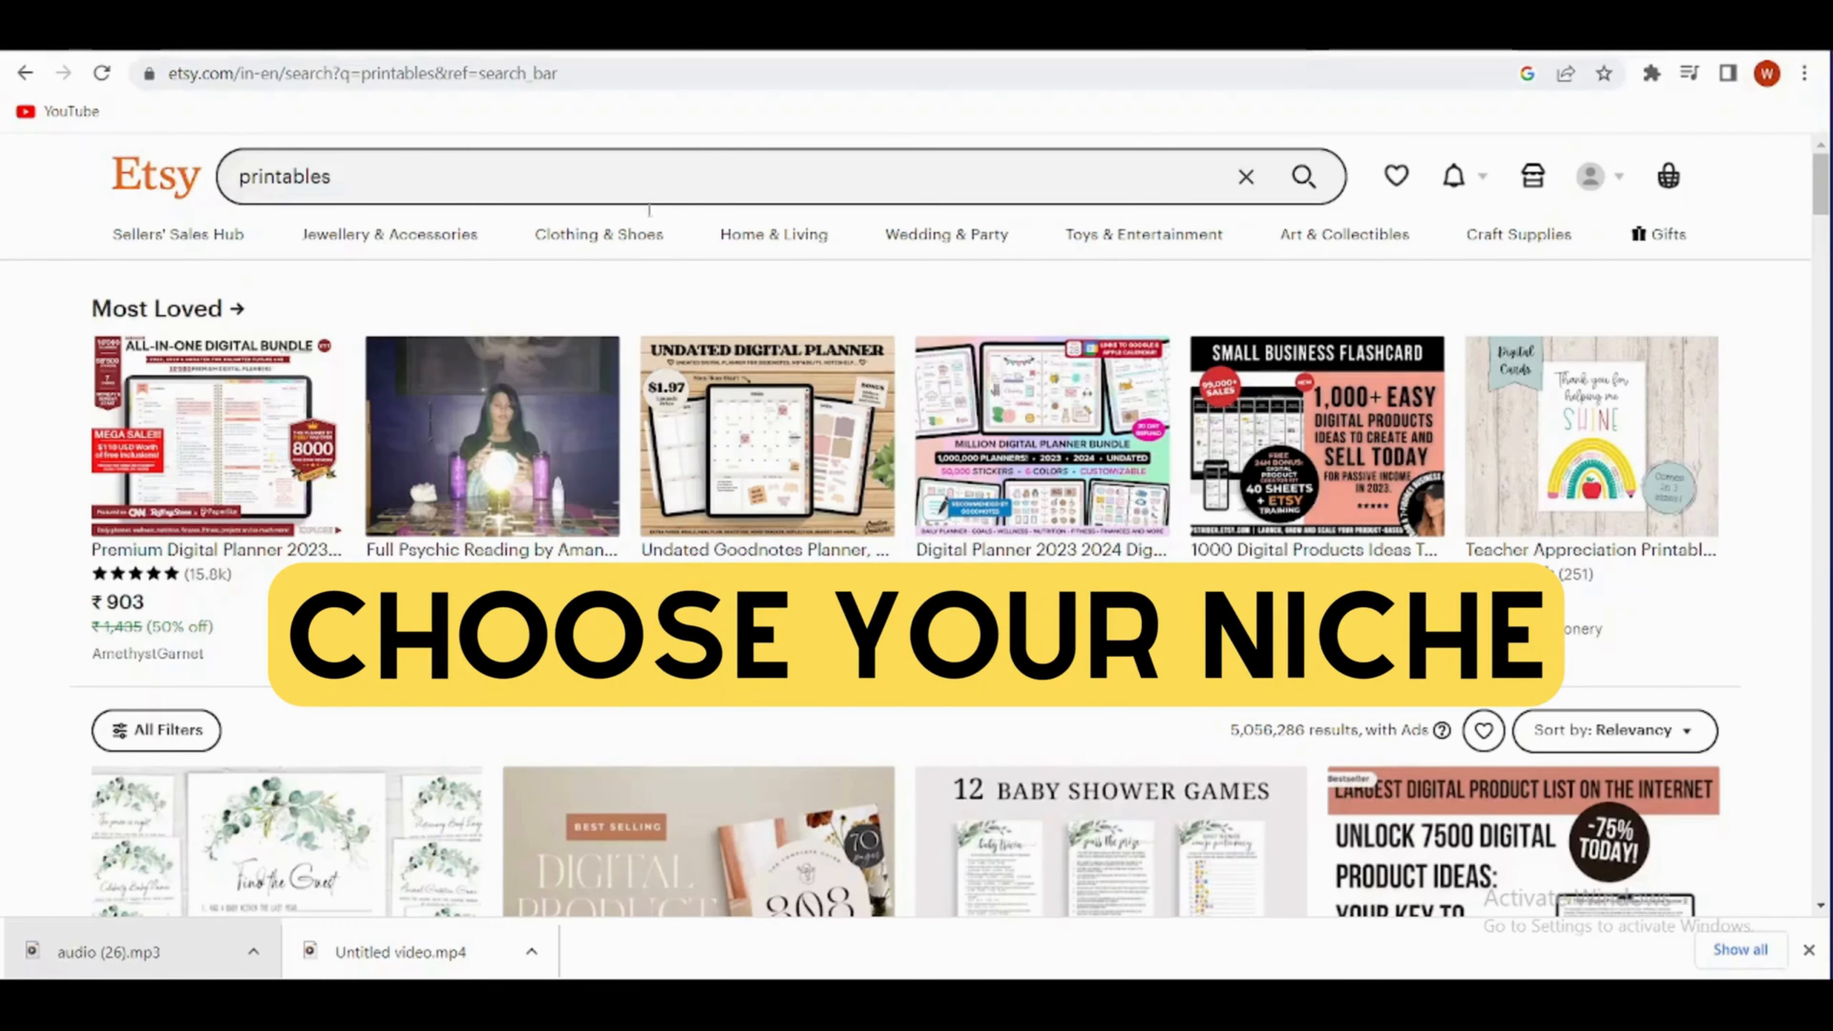
- Examine the Etsy search results for "printables" and "printable wall art" to compare product types for a niche
{"action": "scroll", "coordinate": [209, 434], "scroll_direction": "down", "scroll_amount": 2}
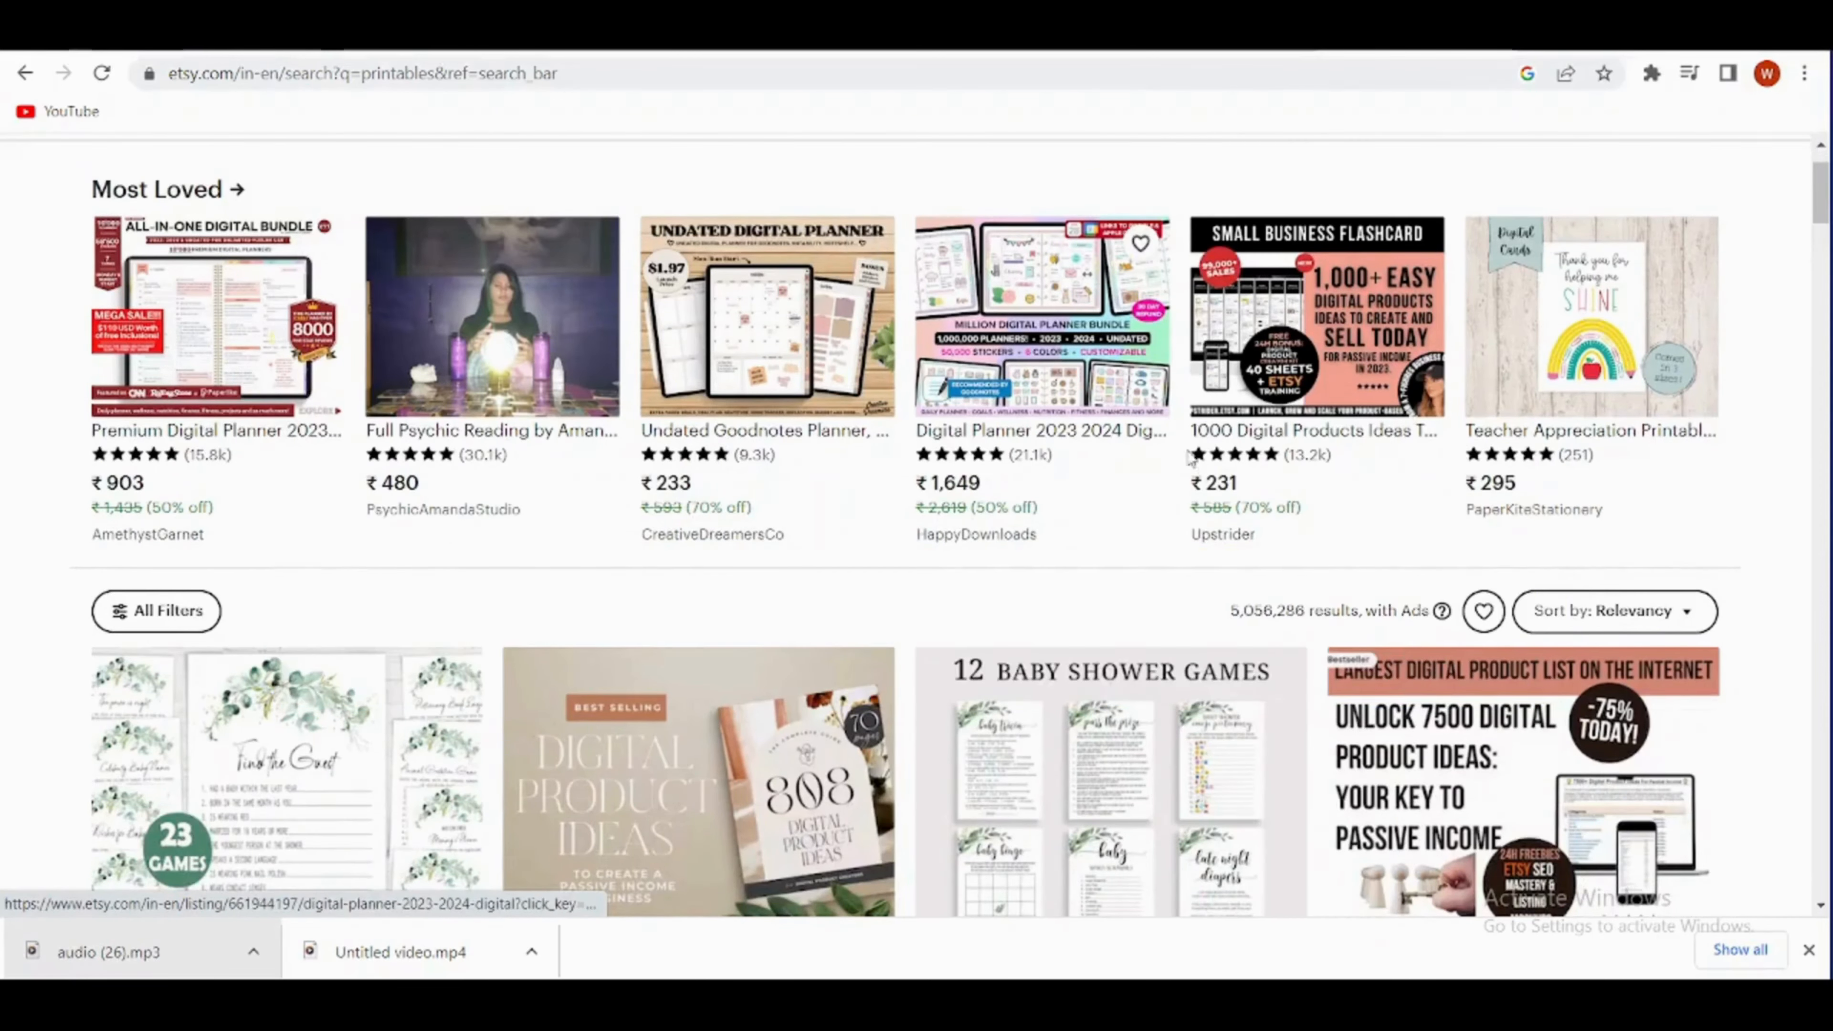
{"action": "scroll", "coordinate": [1246, 457], "scroll_direction": "down", "scroll_amount": 5}
{"action": "scroll", "coordinate": [1246, 457], "scroll_direction": "down", "scroll_amount": 2}
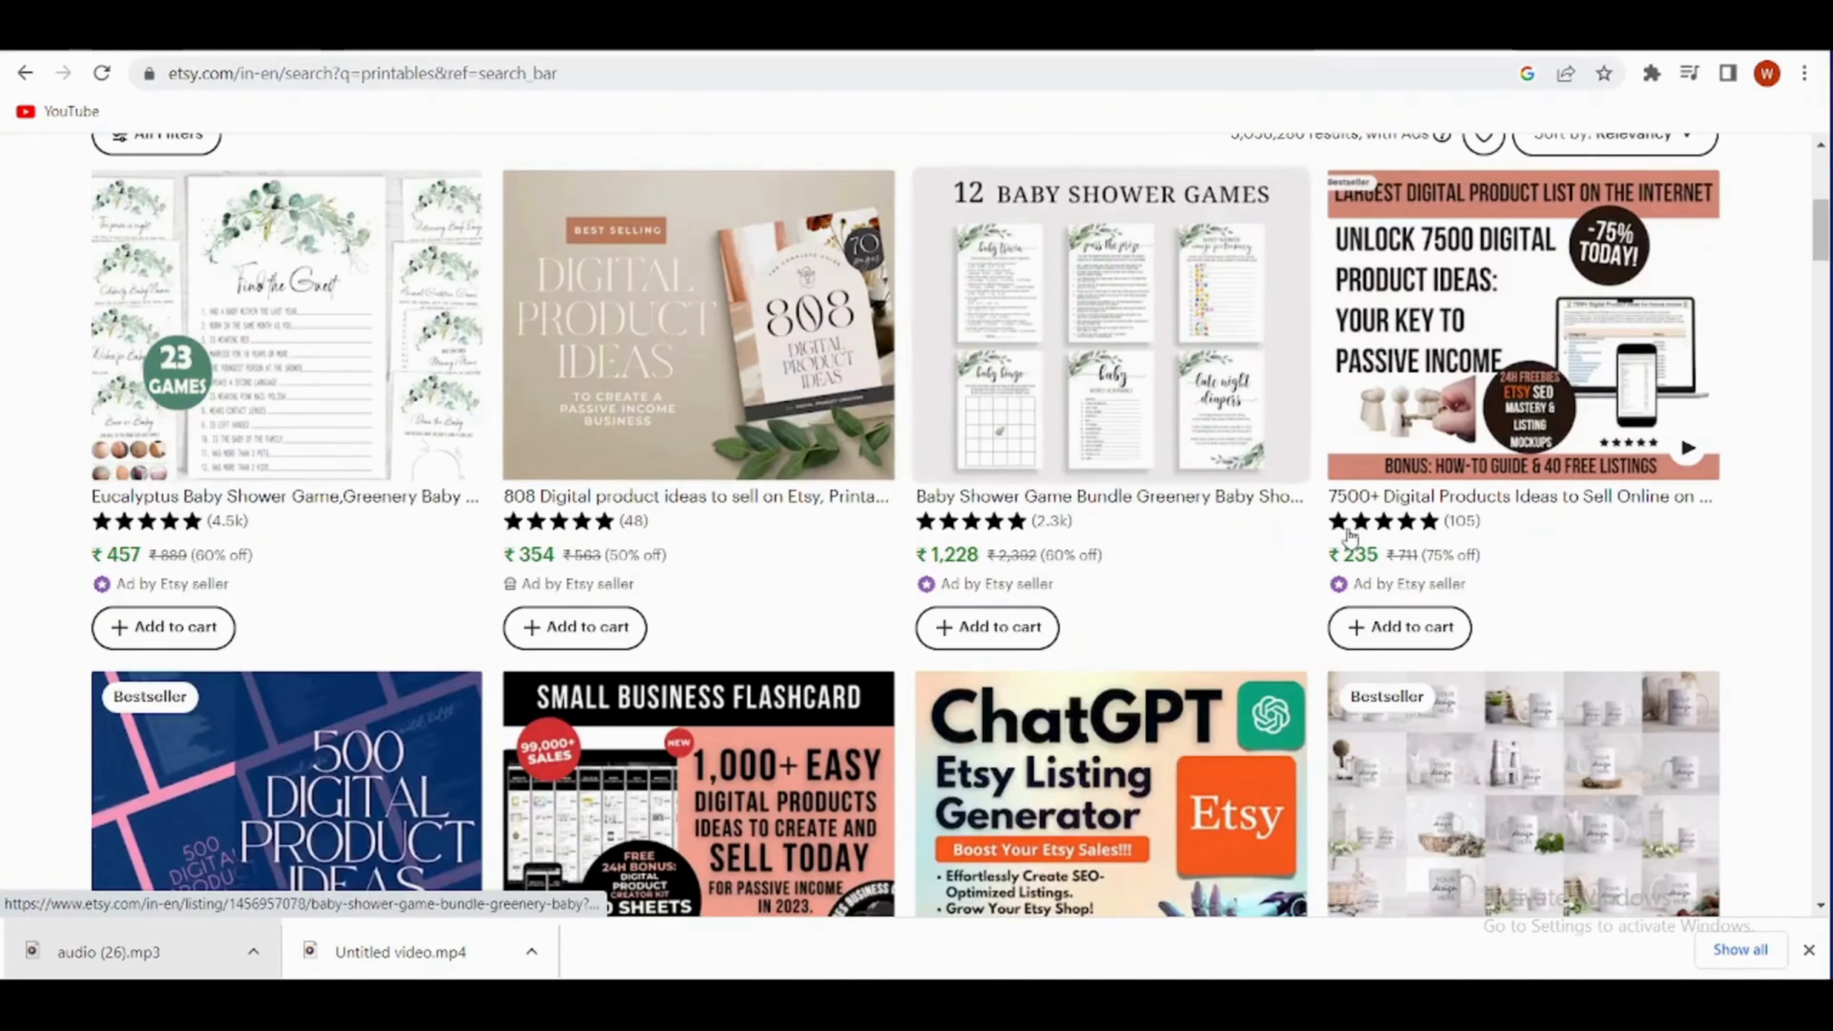
{"action": "scroll", "coordinate": [1444, 531], "scroll_direction": "down", "scroll_amount": 6}
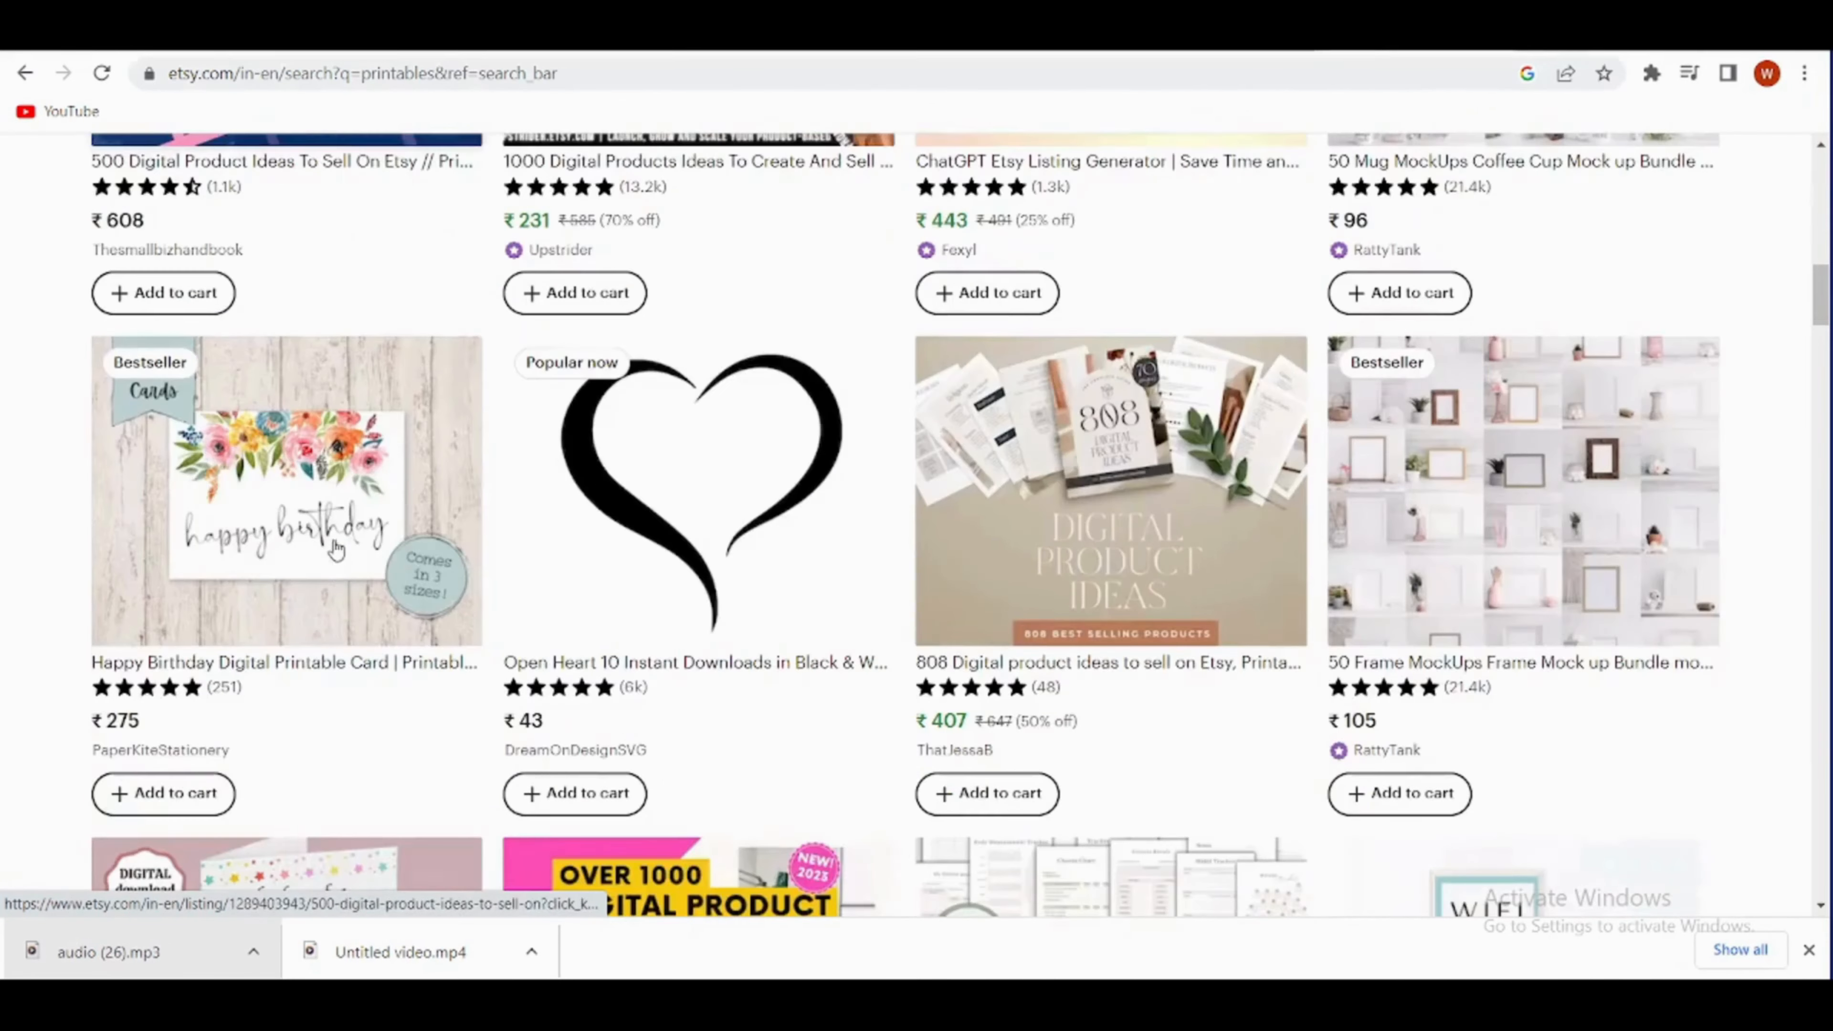
{"action": "scroll", "coordinate": [505, 635], "scroll_direction": "down", "scroll_amount": 5}
{"action": "scroll", "coordinate": [561, 704], "scroll_direction": "down", "scroll_amount": 5}
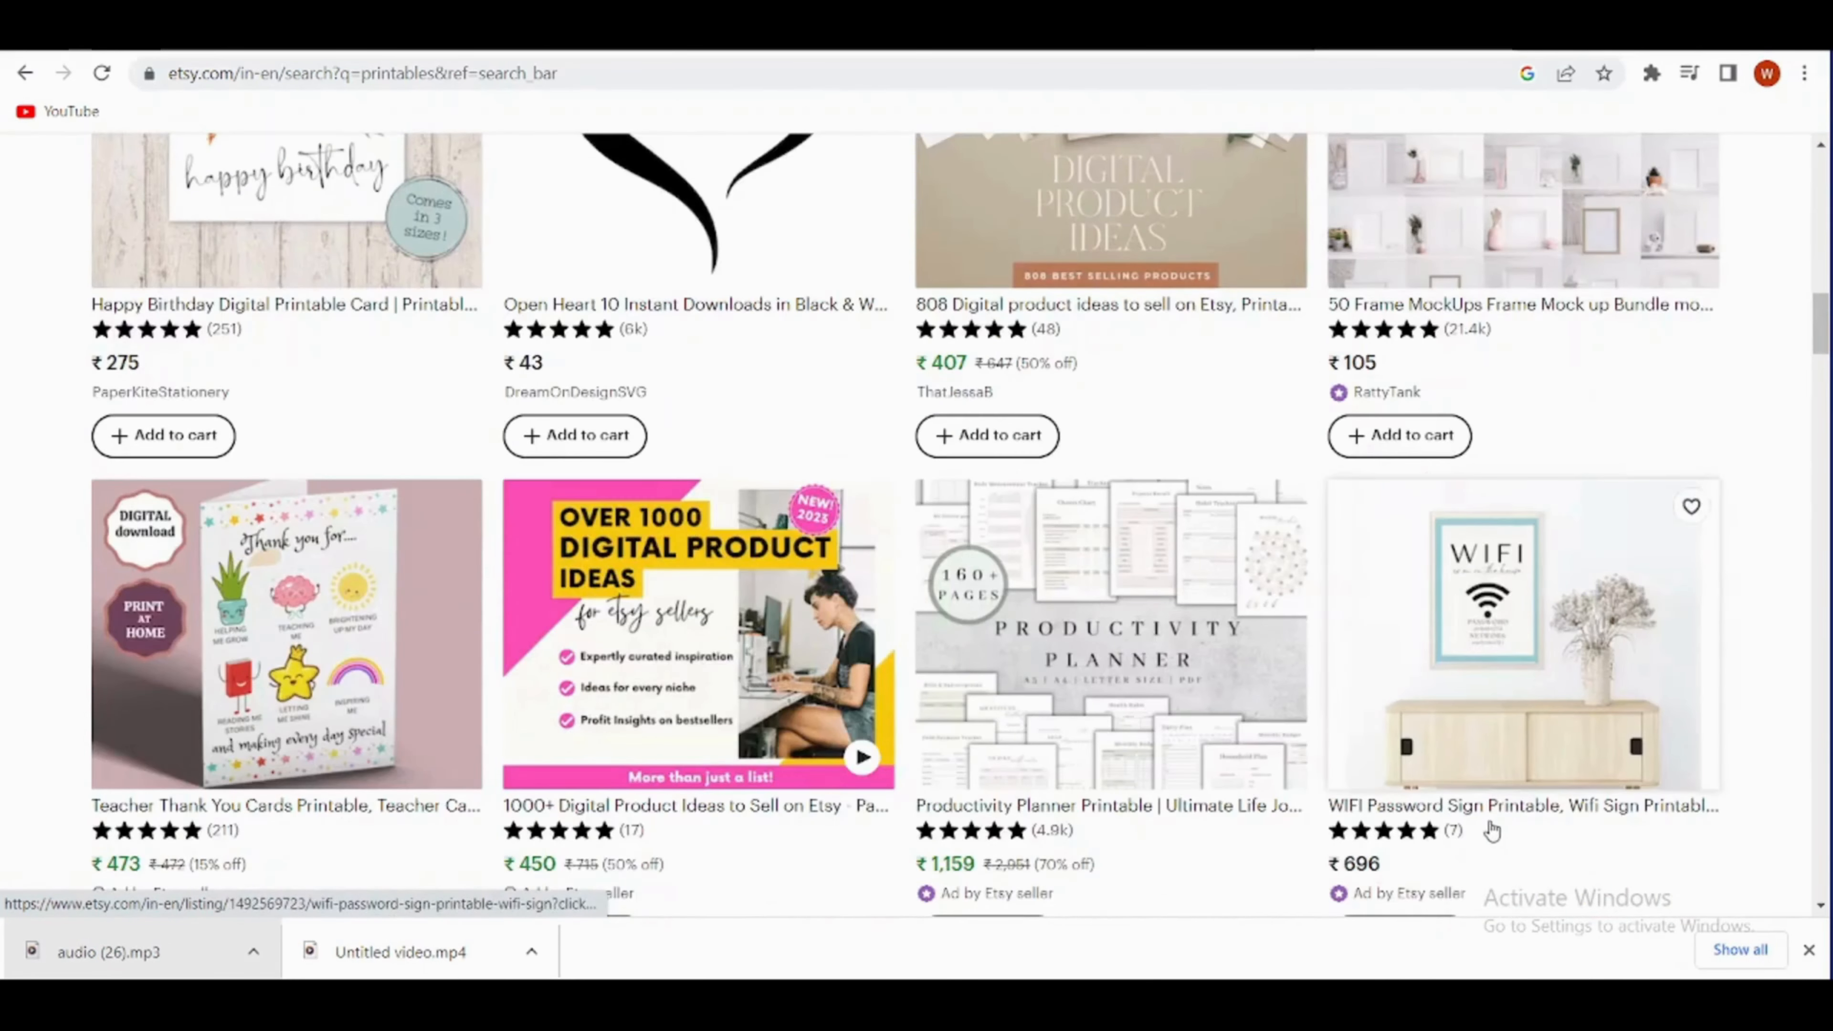
{"action": "scroll", "coordinate": [393, 644], "scroll_direction": "down", "scroll_amount": 10}
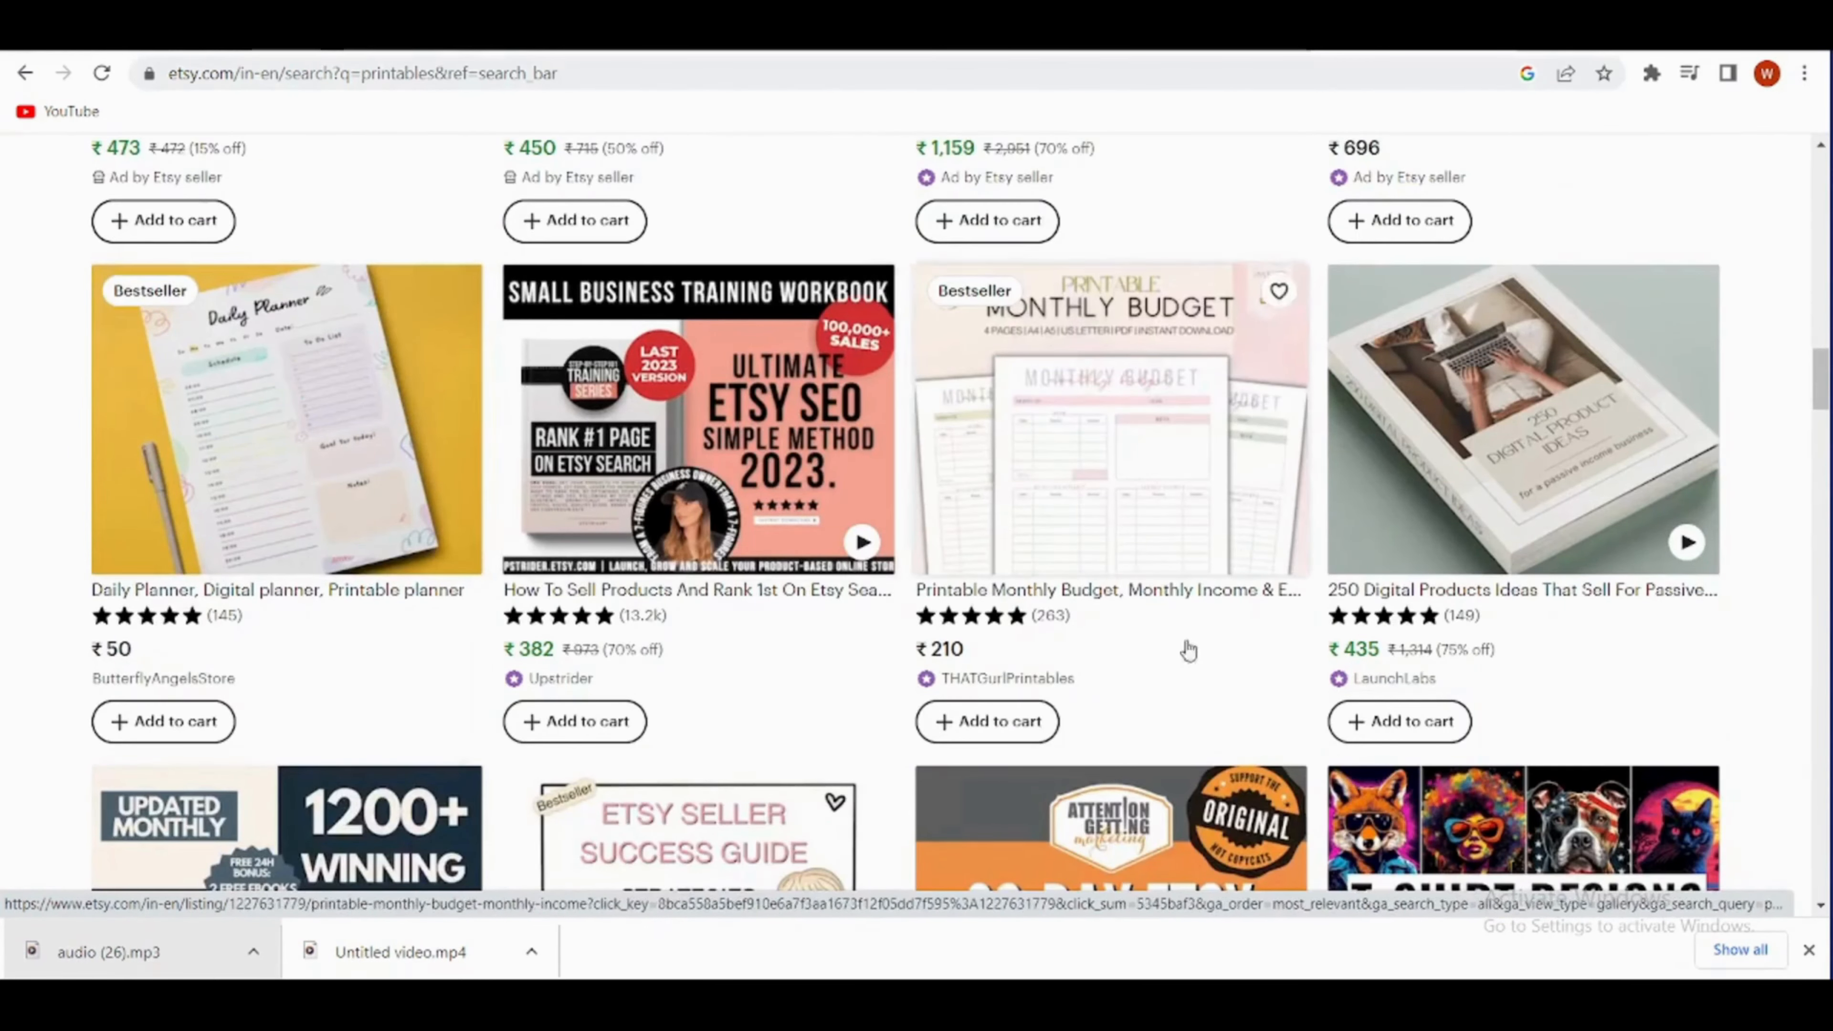
{"action": "scroll", "coordinate": [1000, 765], "scroll_direction": "down", "scroll_amount": 5}
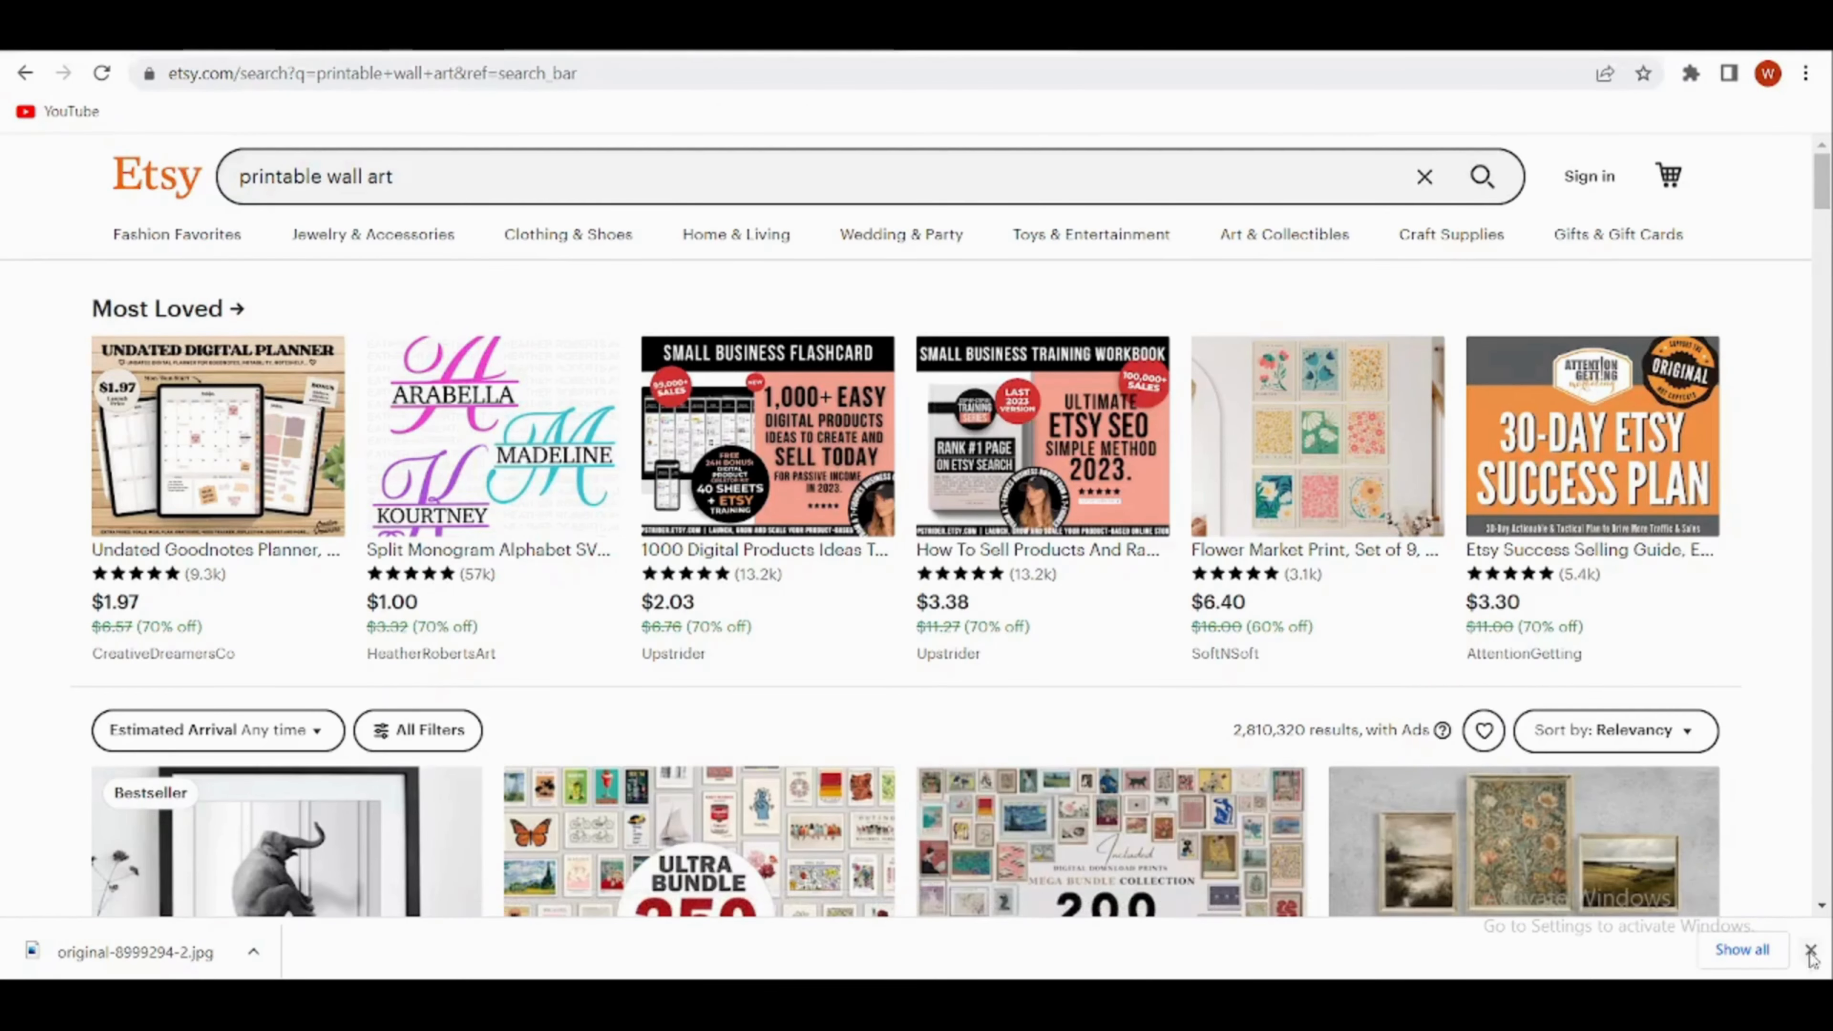
{"action": "scroll", "coordinate": [361, 628], "scroll_direction": "down", "scroll_amount": 6}
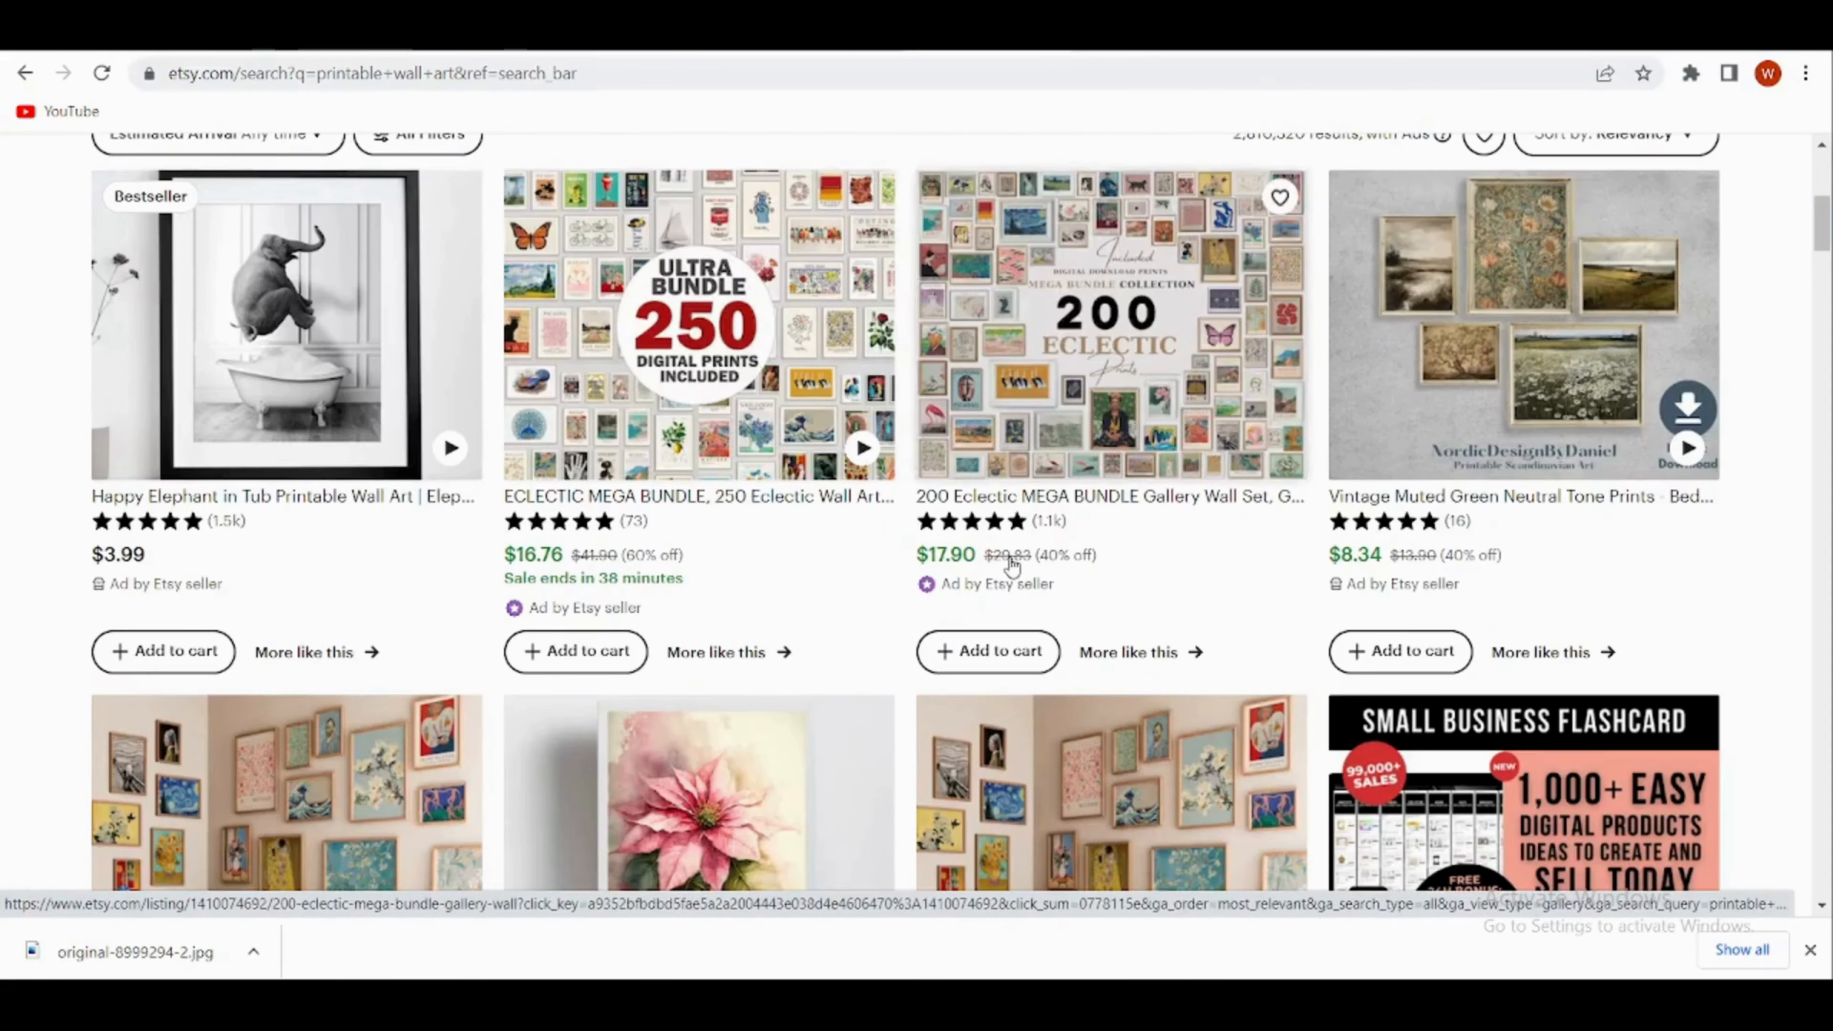
{"action": "scroll", "coordinate": [990, 553], "scroll_direction": "down", "scroll_amount": 6}
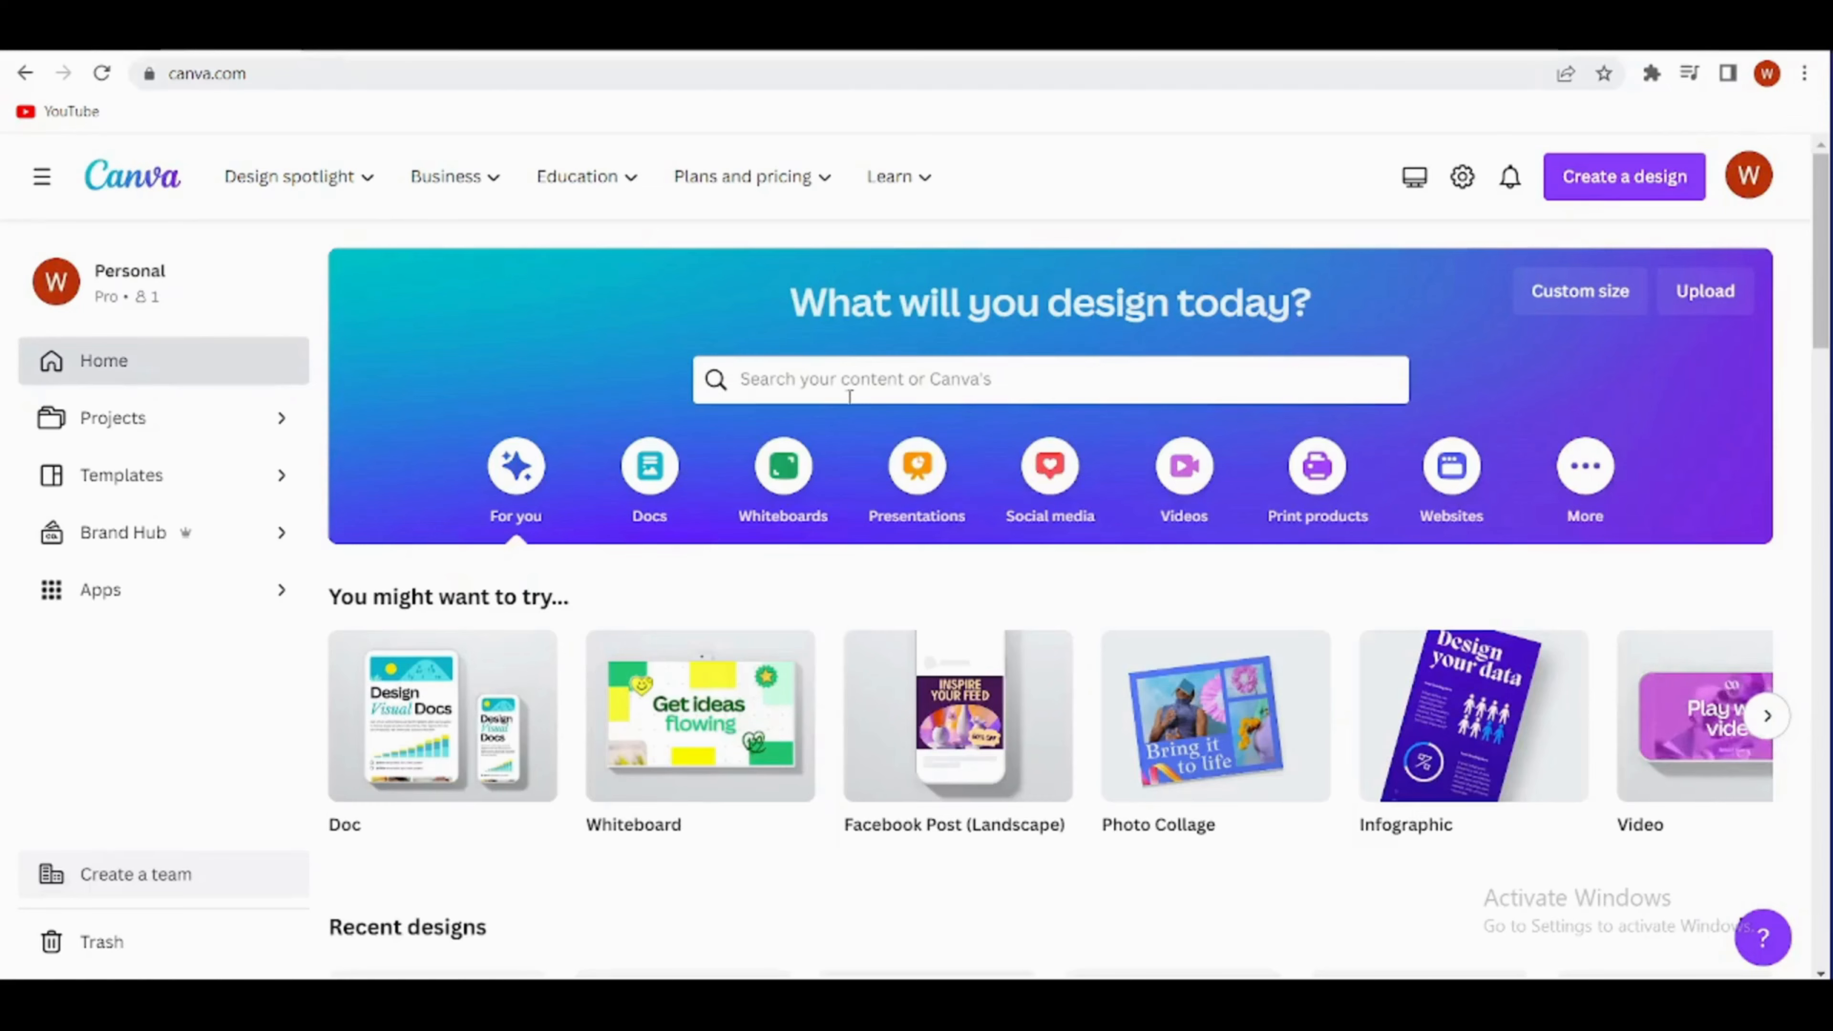
- Switch to Canva and search its templates for "wall art"
{"action": "left_click", "coordinate": [829, 382]}
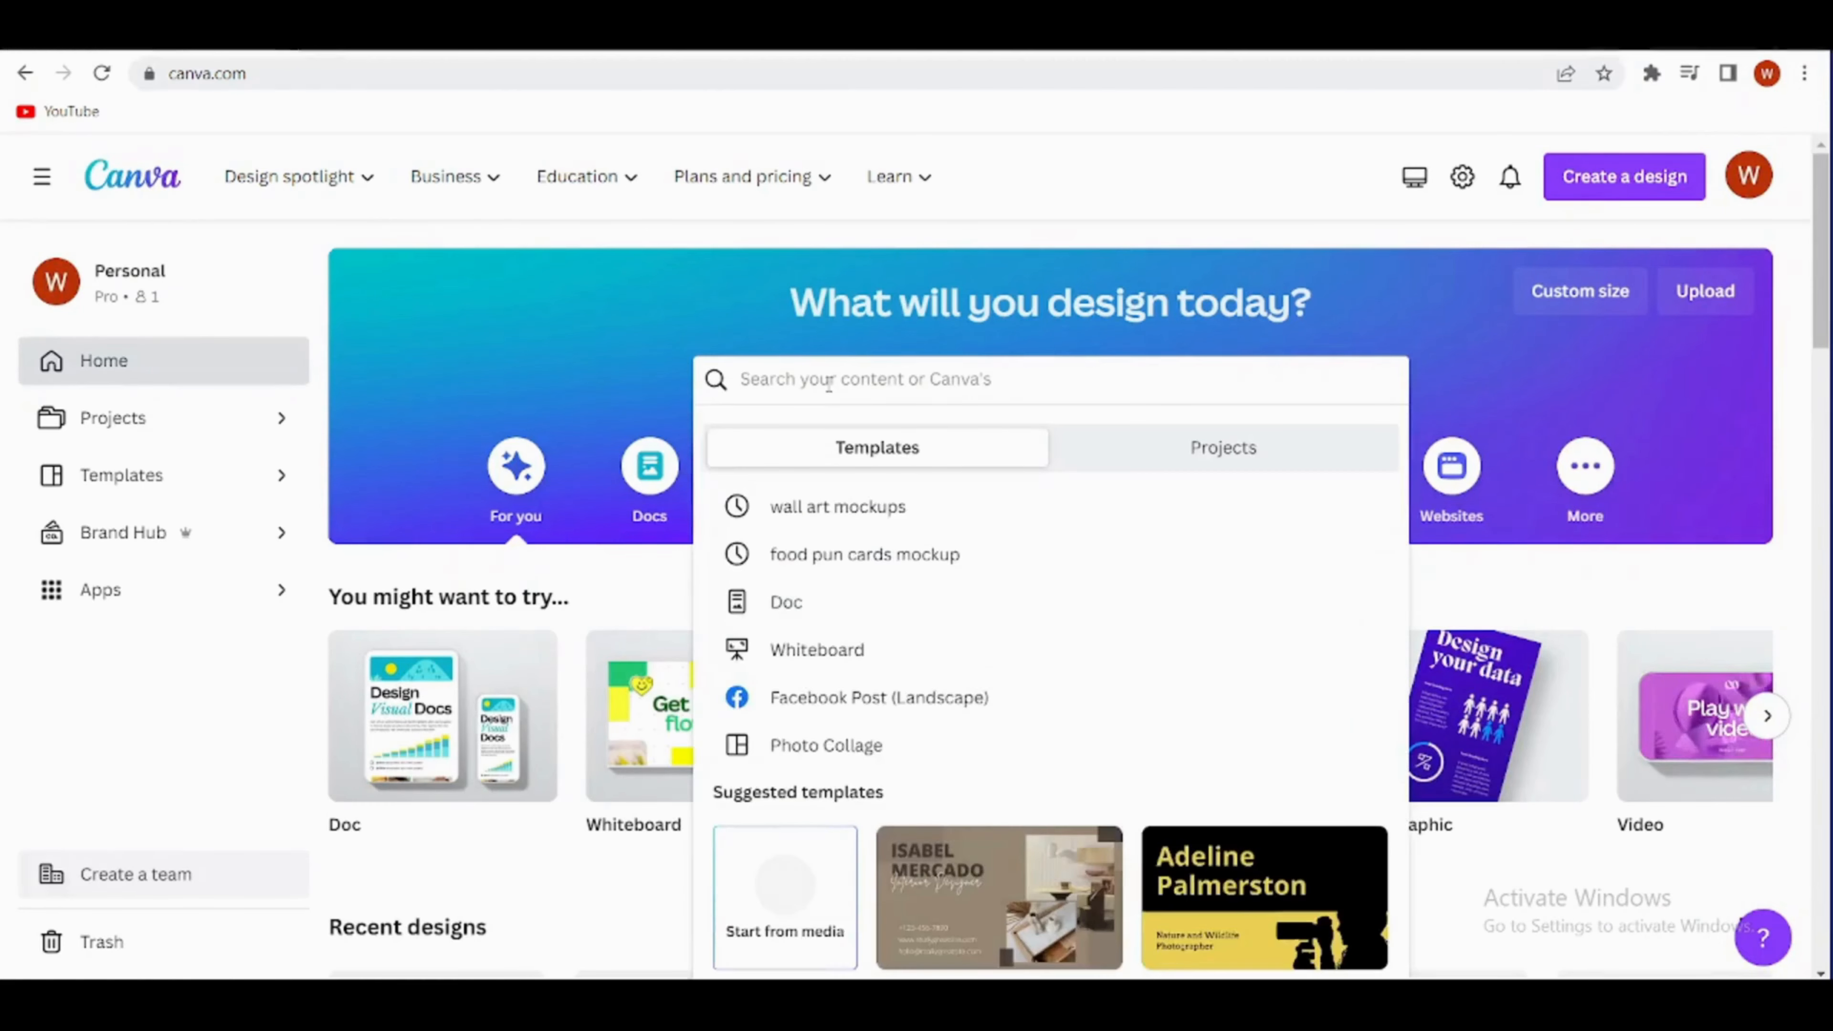
{"action": "type", "text": "wa"}
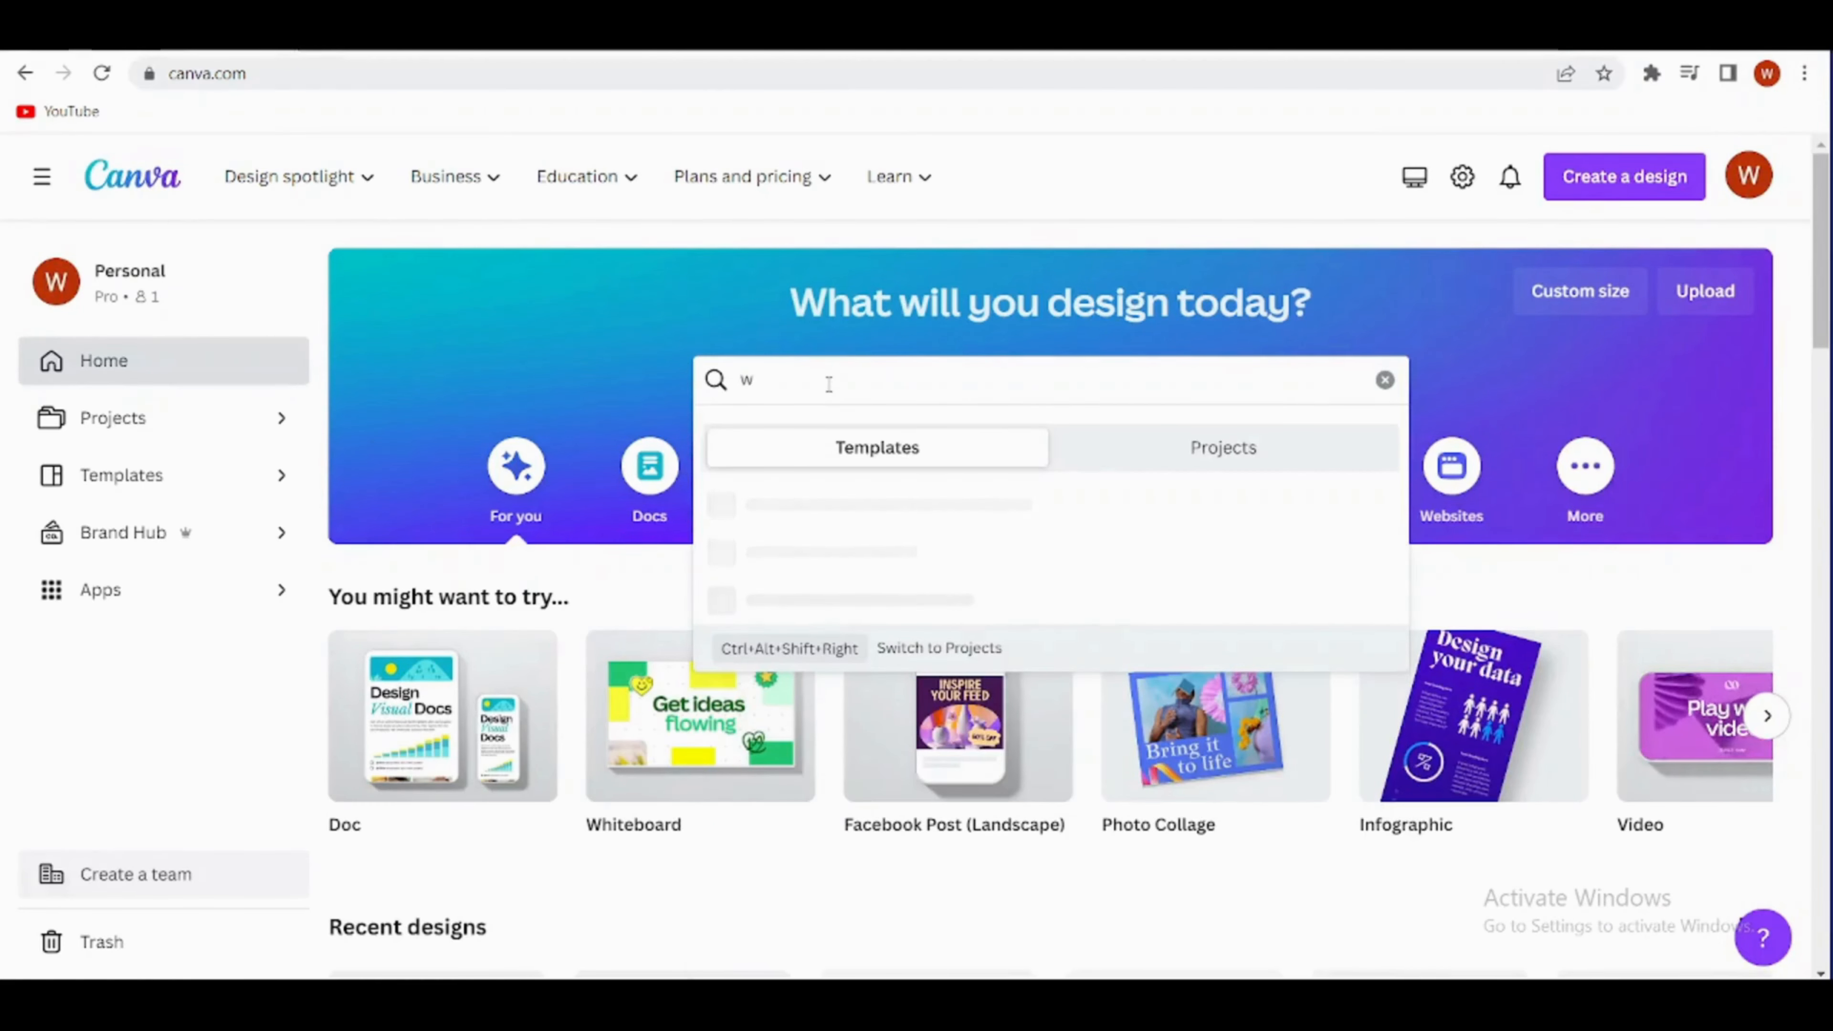
{"action": "type", "text": "ll art"}
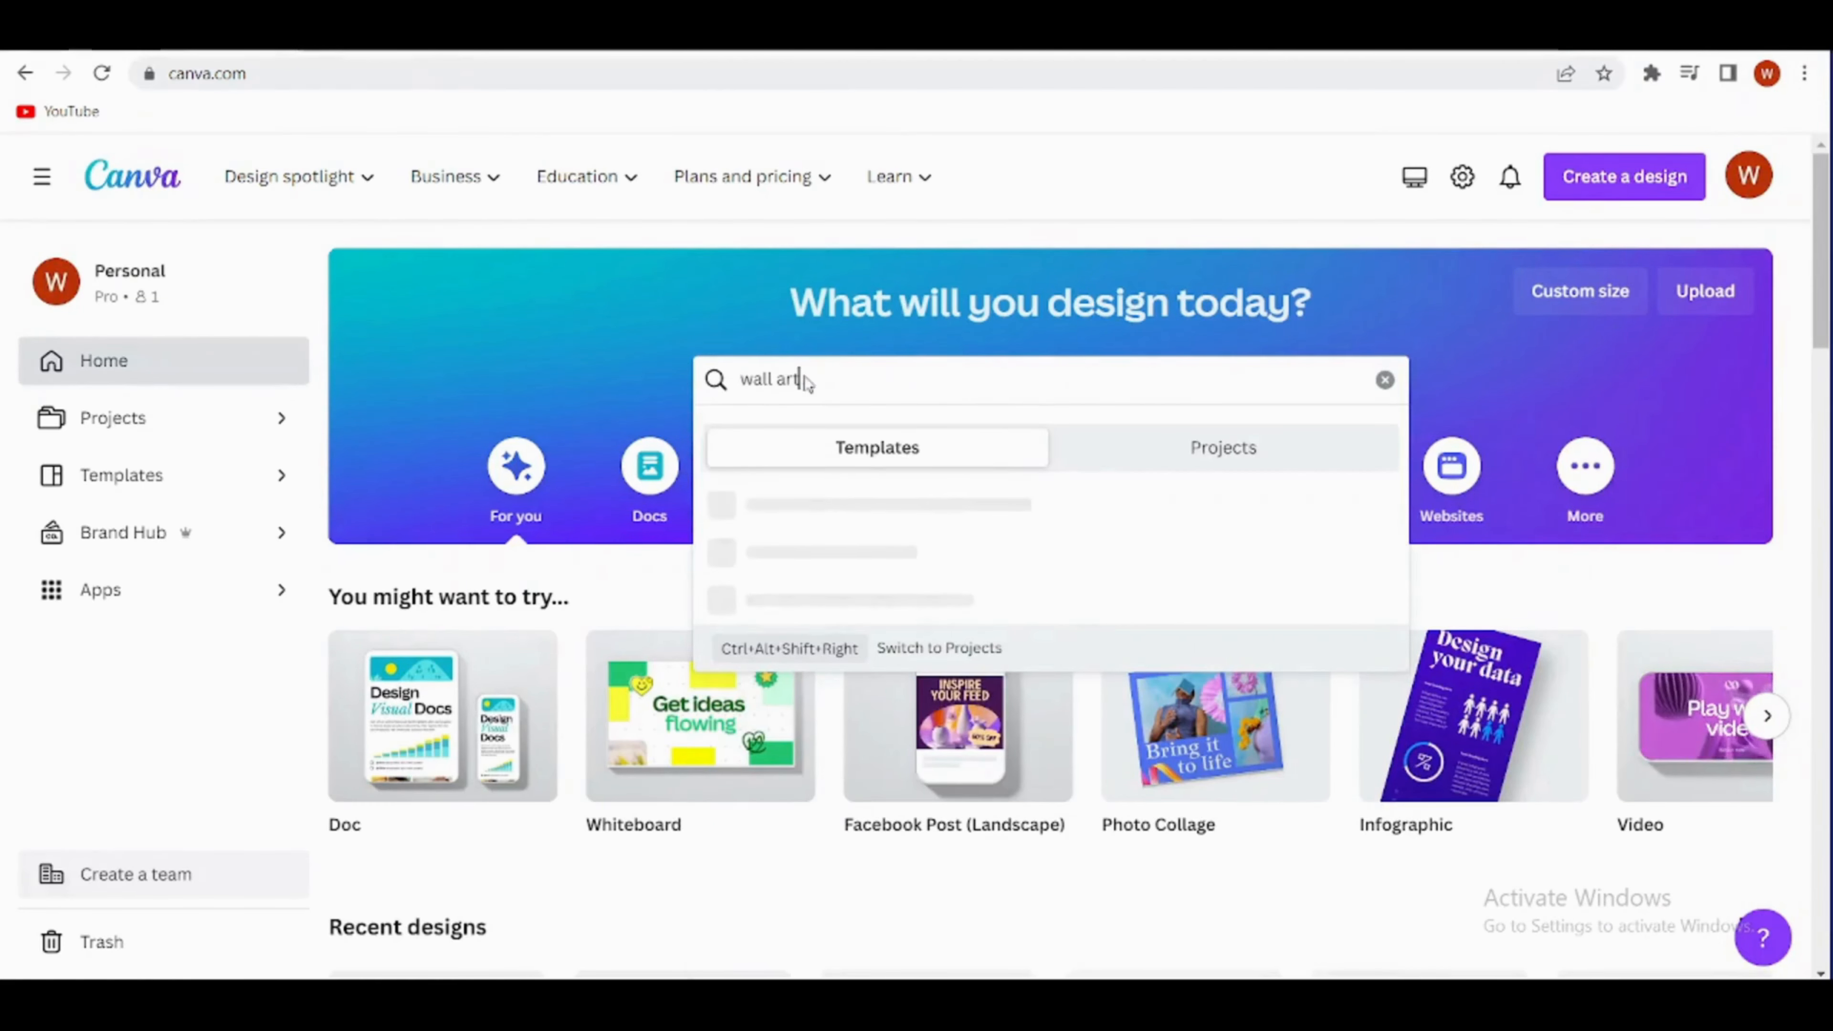
{"action": "key", "text": "Return"}
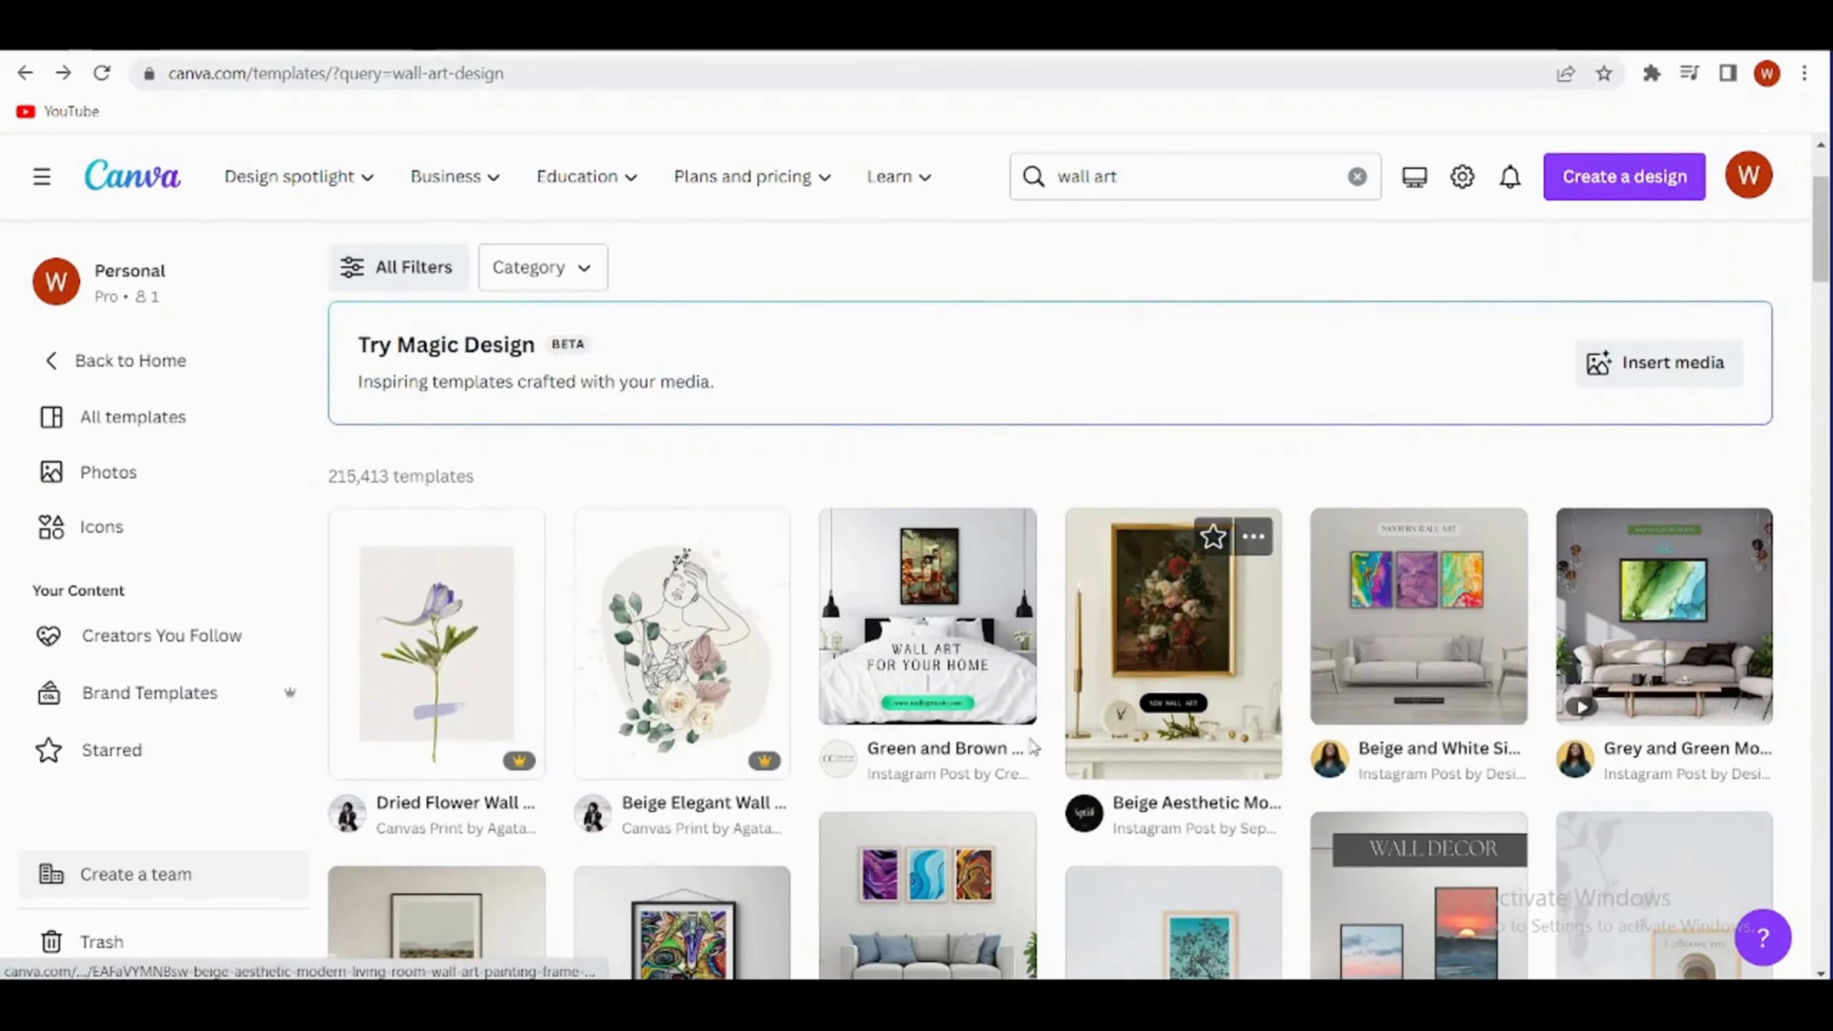
- Look through the wall art templates for design ideas
{"action": "scroll", "coordinate": [661, 692], "scroll_direction": "down", "scroll_amount": 3}
{"action": "scroll", "coordinate": [661, 691], "scroll_direction": "down", "scroll_amount": 3}
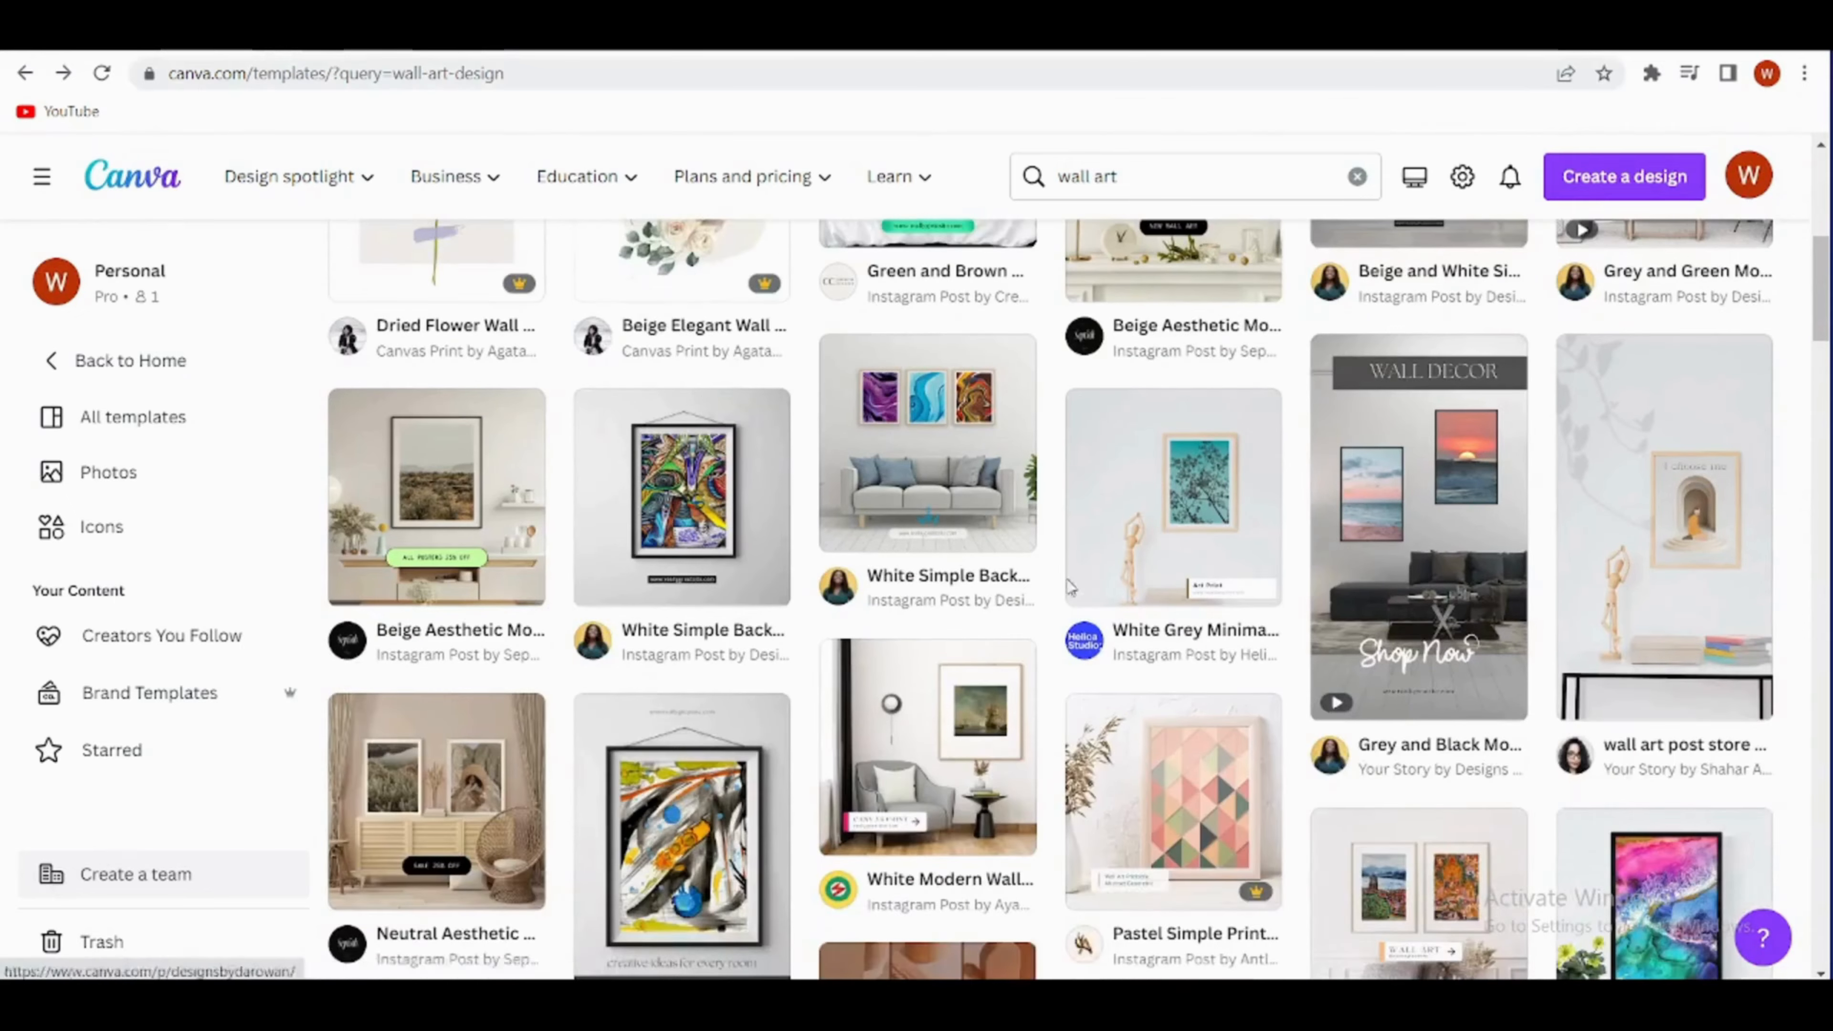
{"action": "scroll", "coordinate": [1535, 585], "scroll_direction": "down", "scroll_amount": 3}
{"action": "scroll", "coordinate": [1535, 585], "scroll_direction": "down", "scroll_amount": 5}
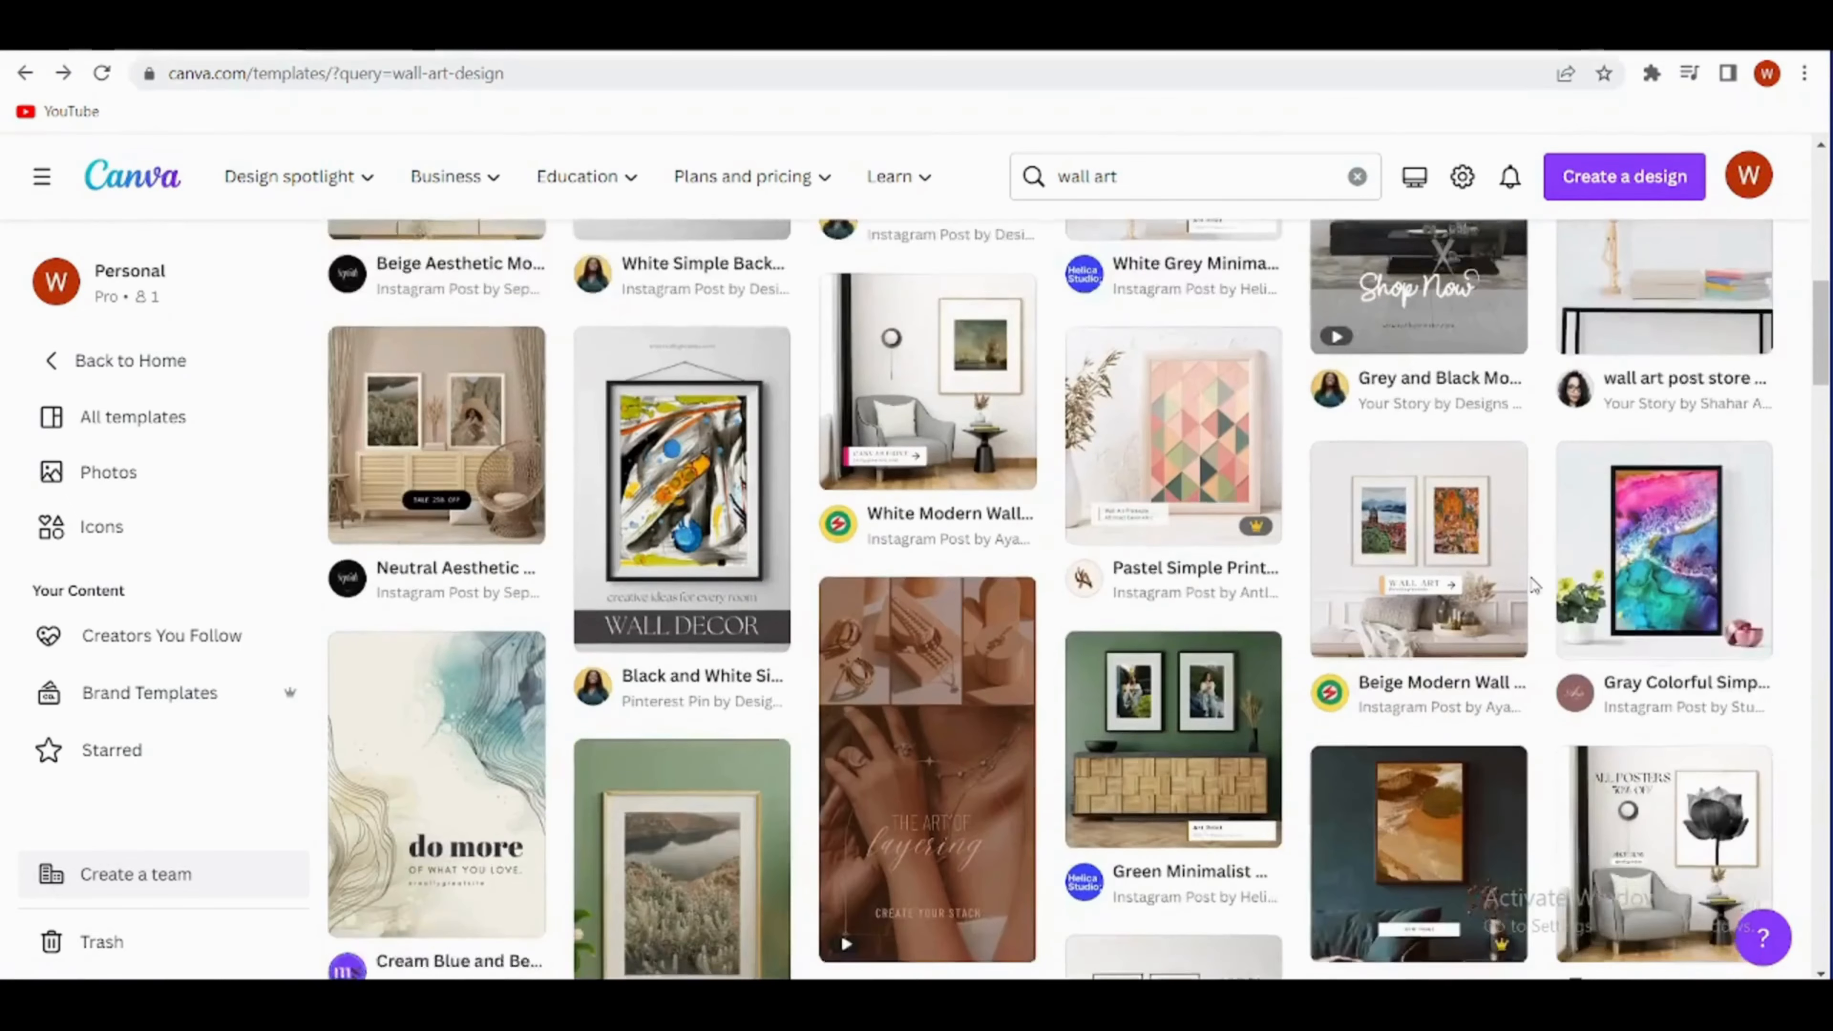
{"action": "scroll", "coordinate": [697, 689], "scroll_direction": "down", "scroll_amount": 2}
{"action": "scroll", "coordinate": [696, 690], "scroll_direction": "down", "scroll_amount": 2}
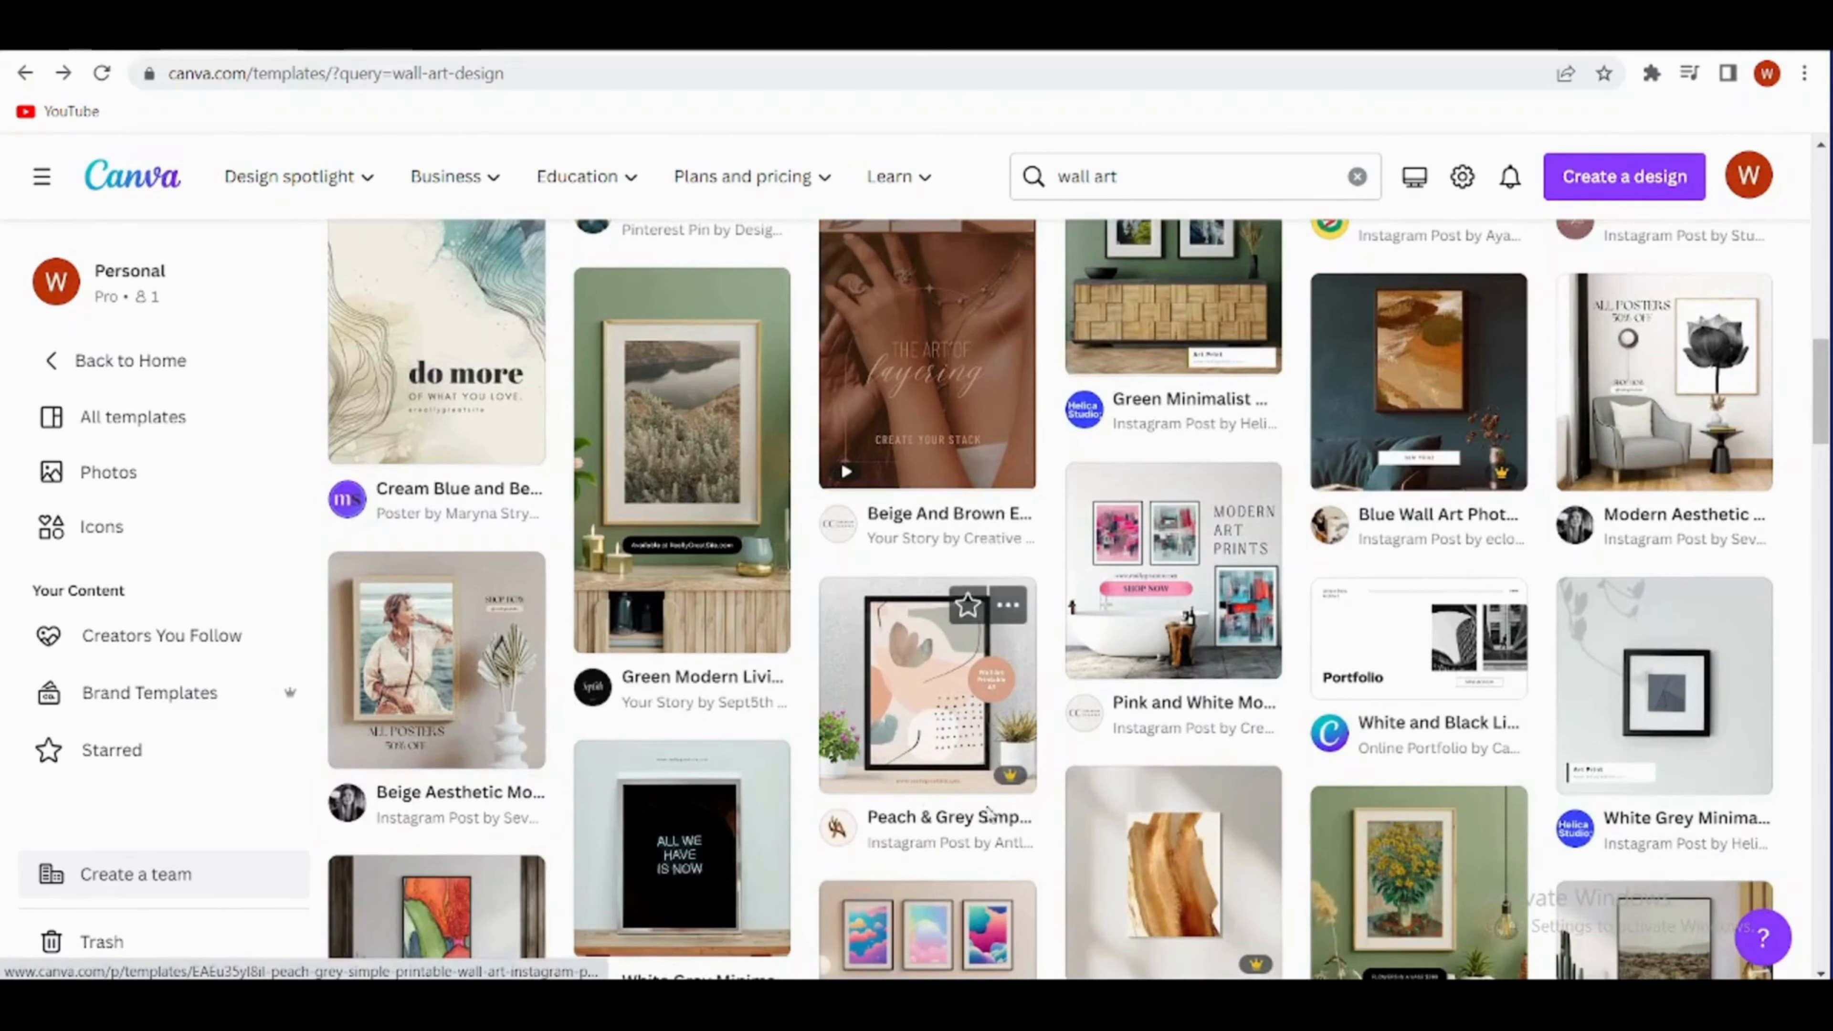
{"action": "scroll", "coordinate": [879, 804], "scroll_direction": "down", "scroll_amount": 4}
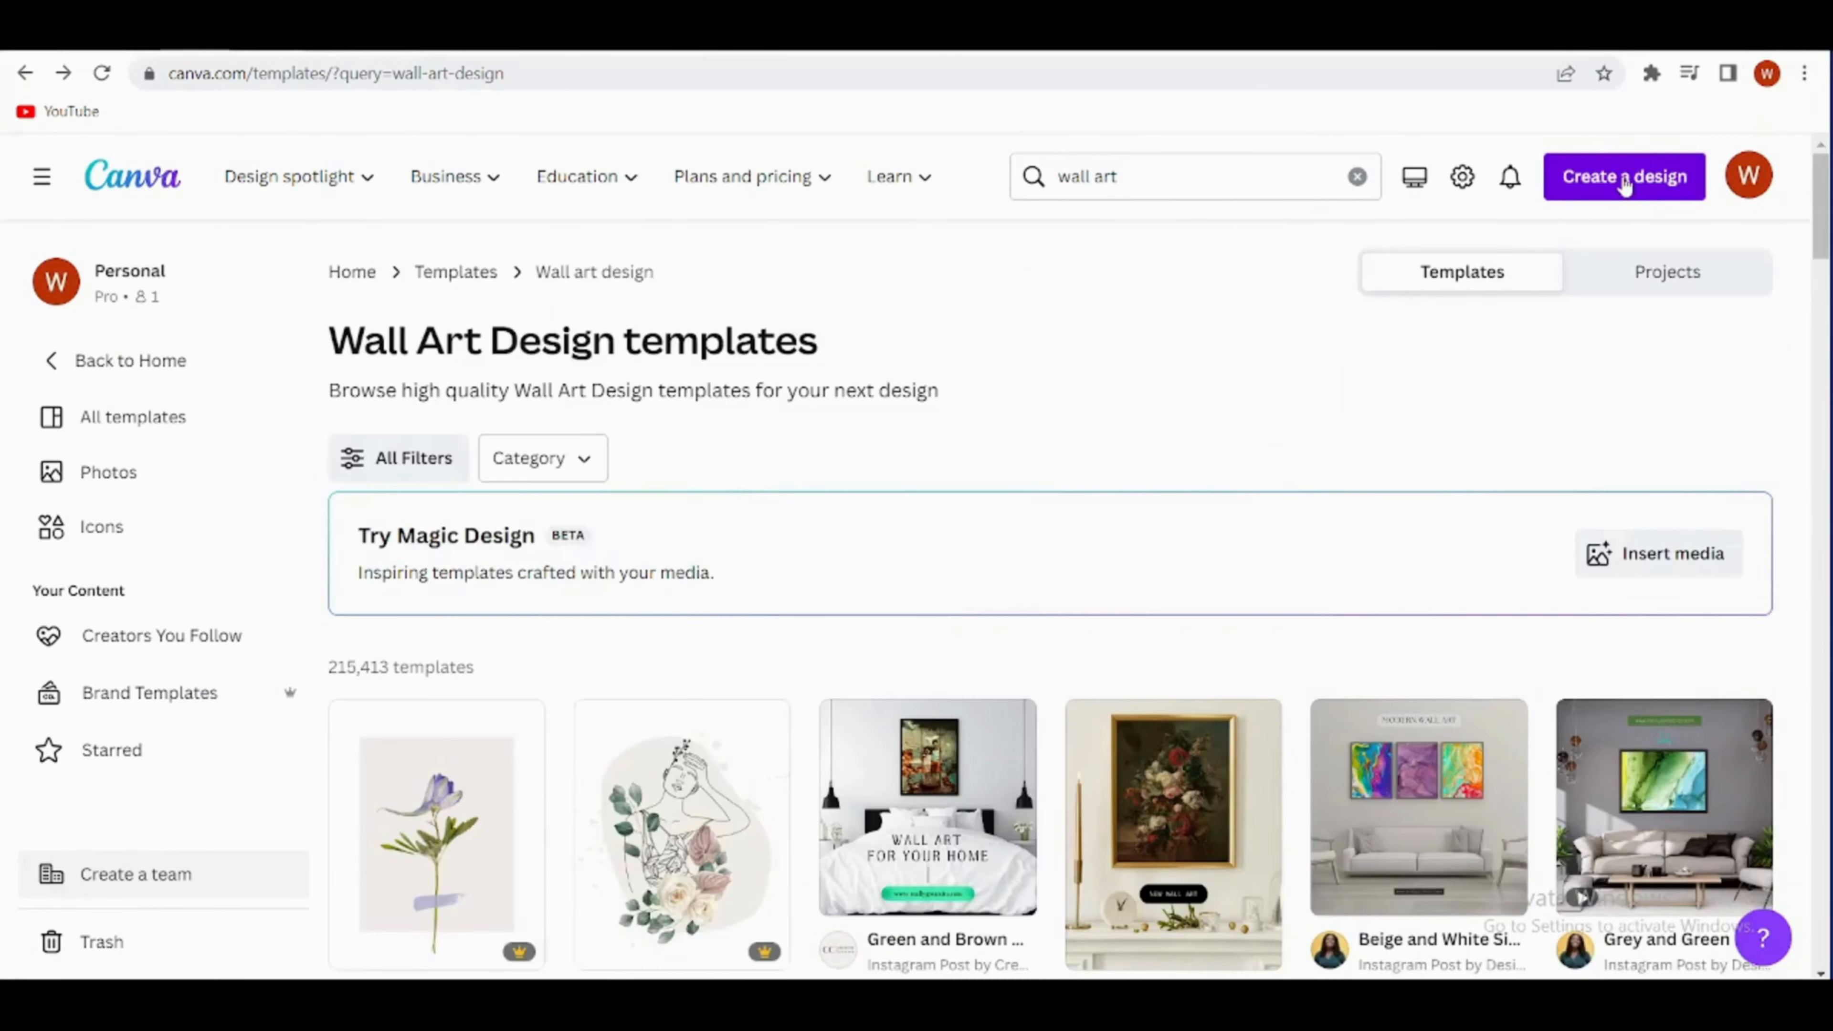
- Create a new custom-size design 8 in wide and 10 in high
{"action": "left_click", "coordinate": [1624, 178]}
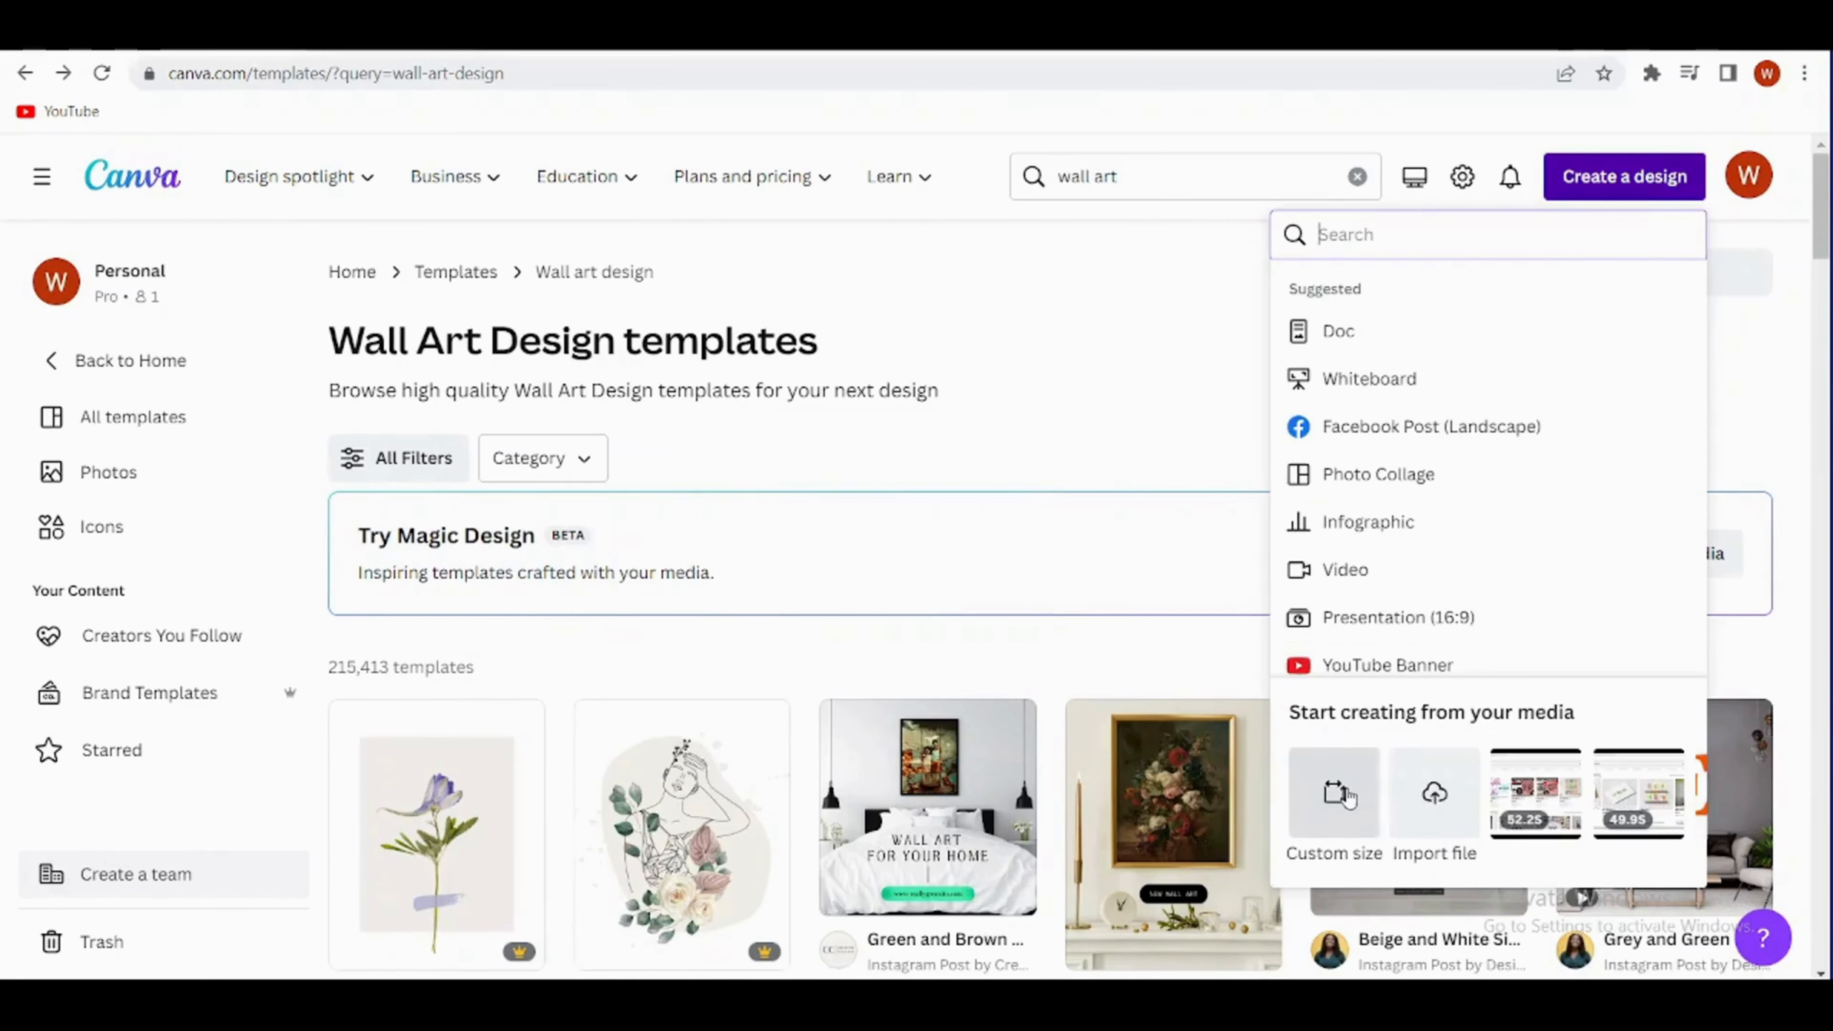
{"action": "left_click", "coordinate": [1334, 793]}
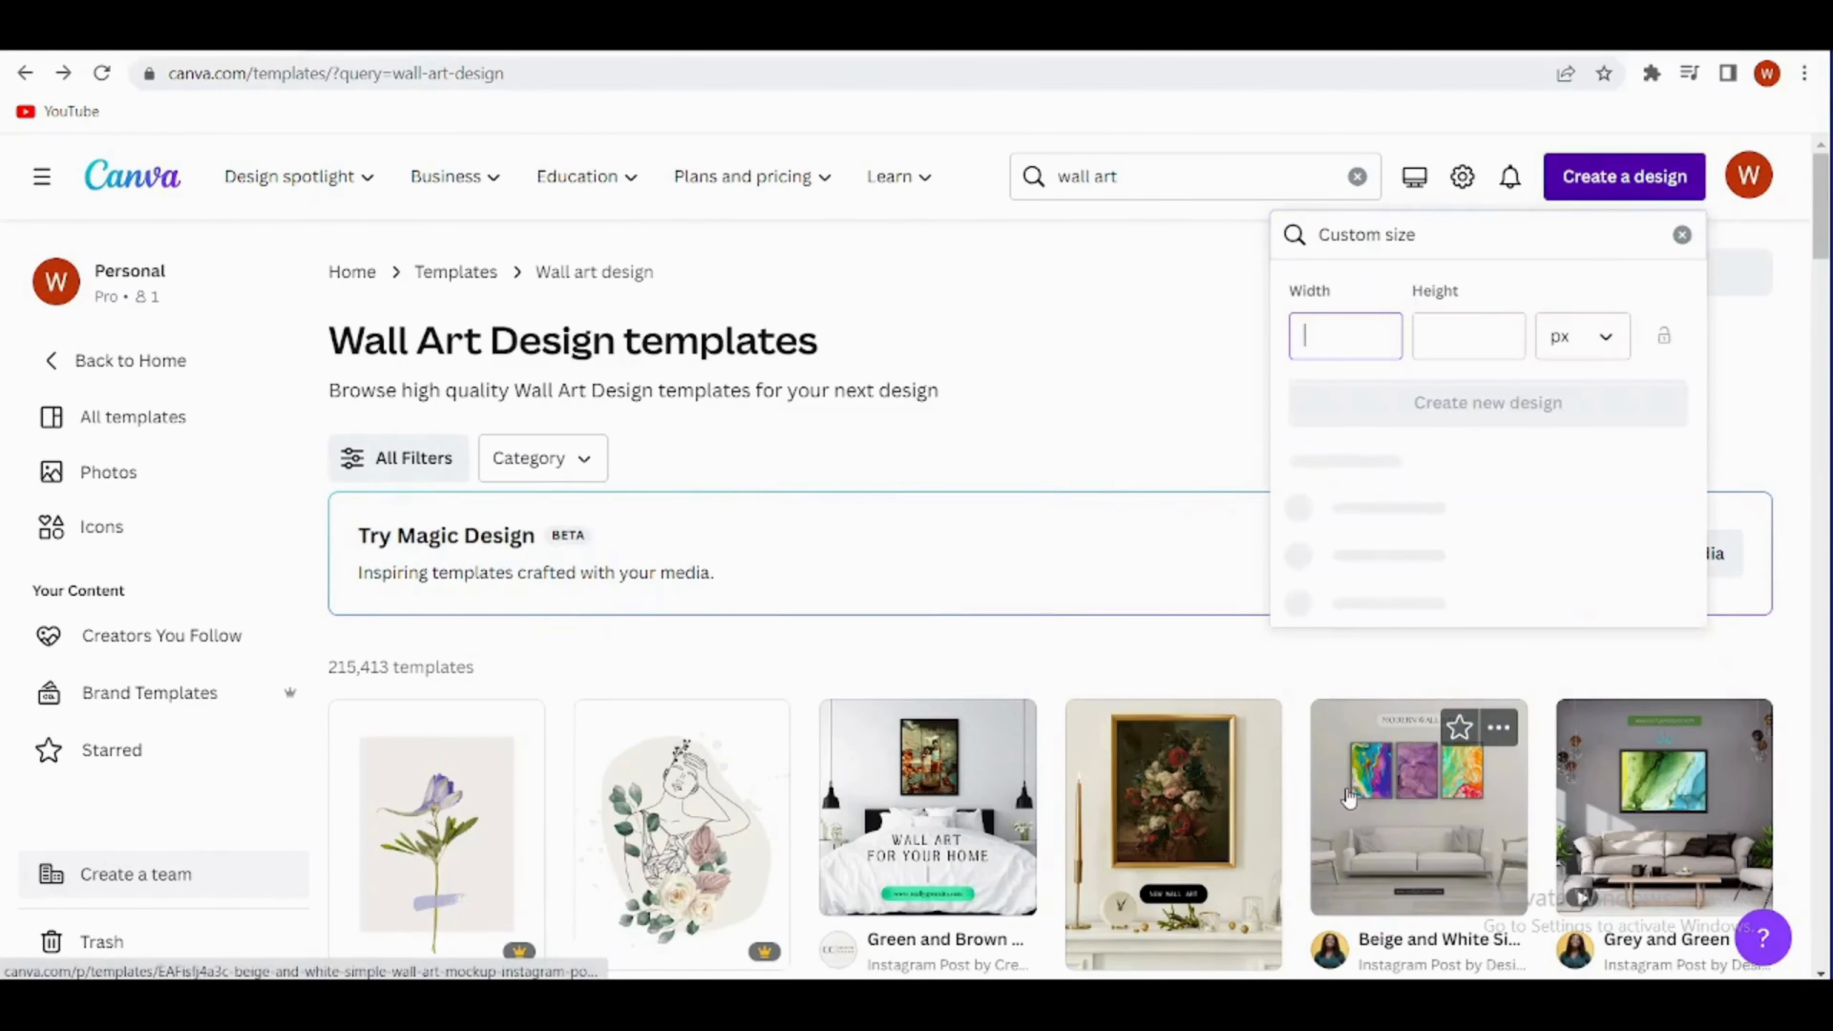
{"action": "left_click", "coordinate": [1610, 346]}
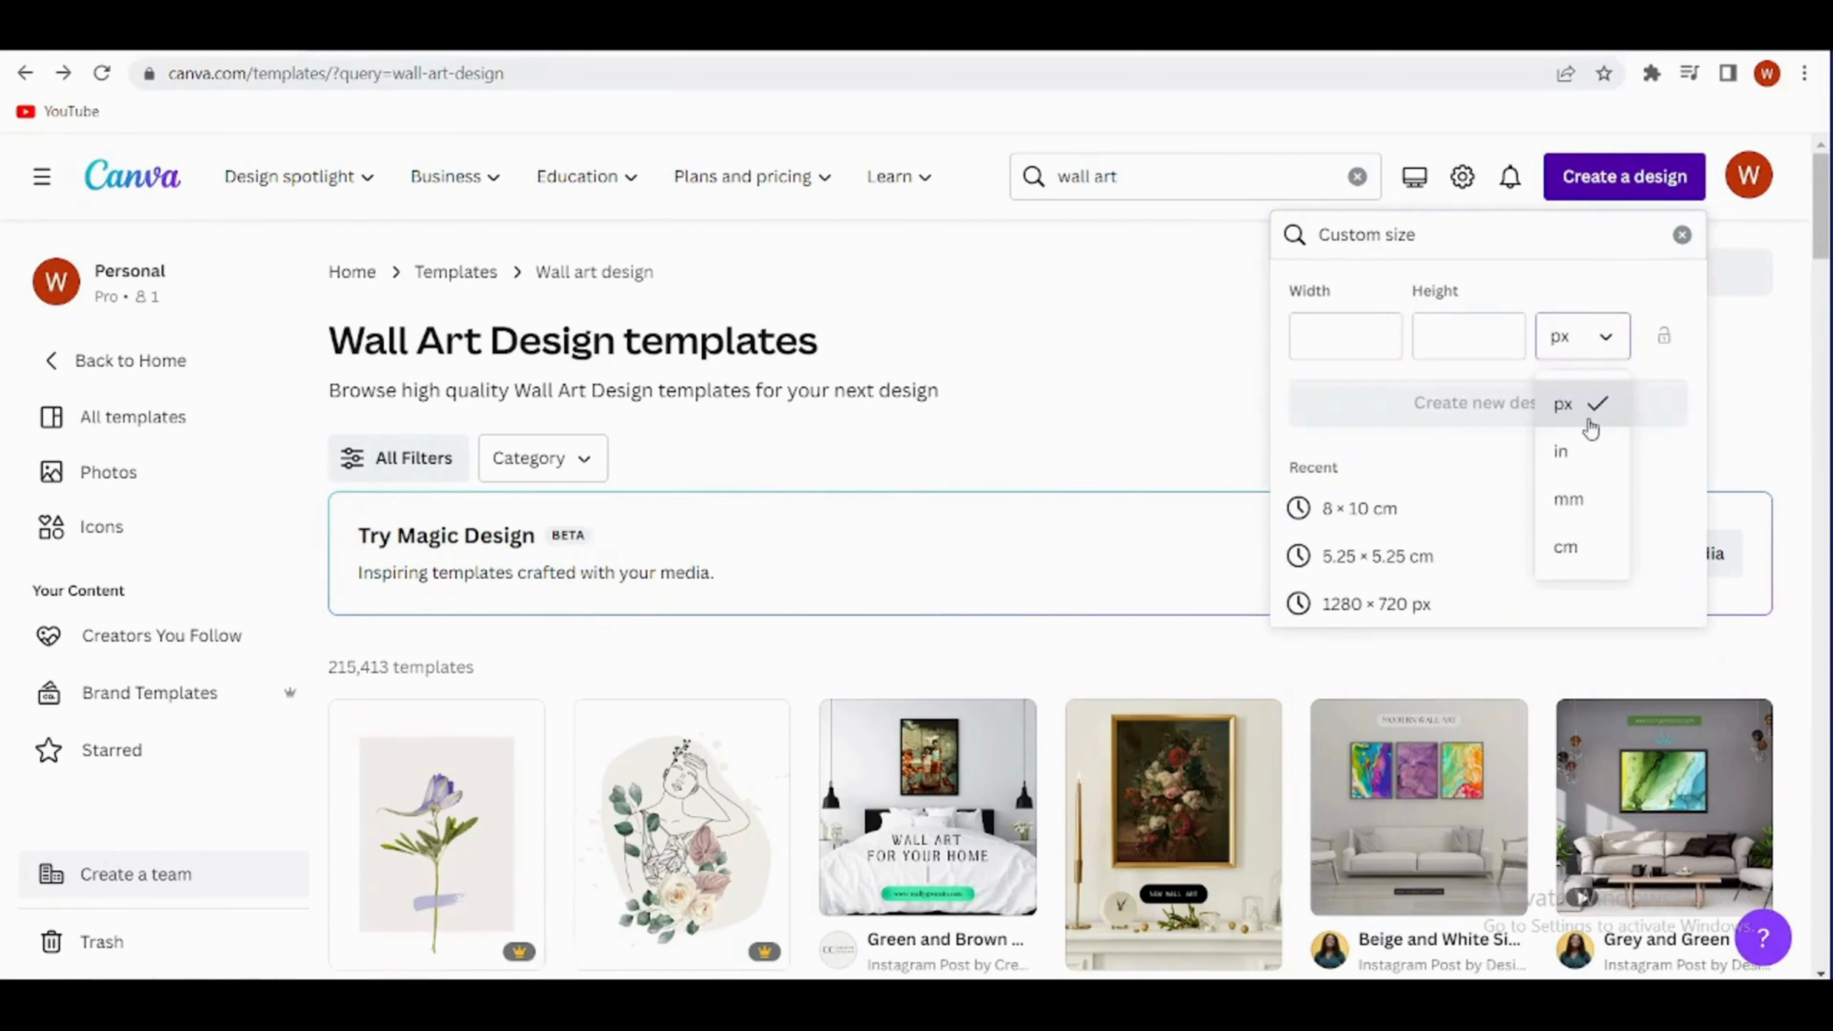
{"action": "left_click", "coordinate": [1610, 453]}
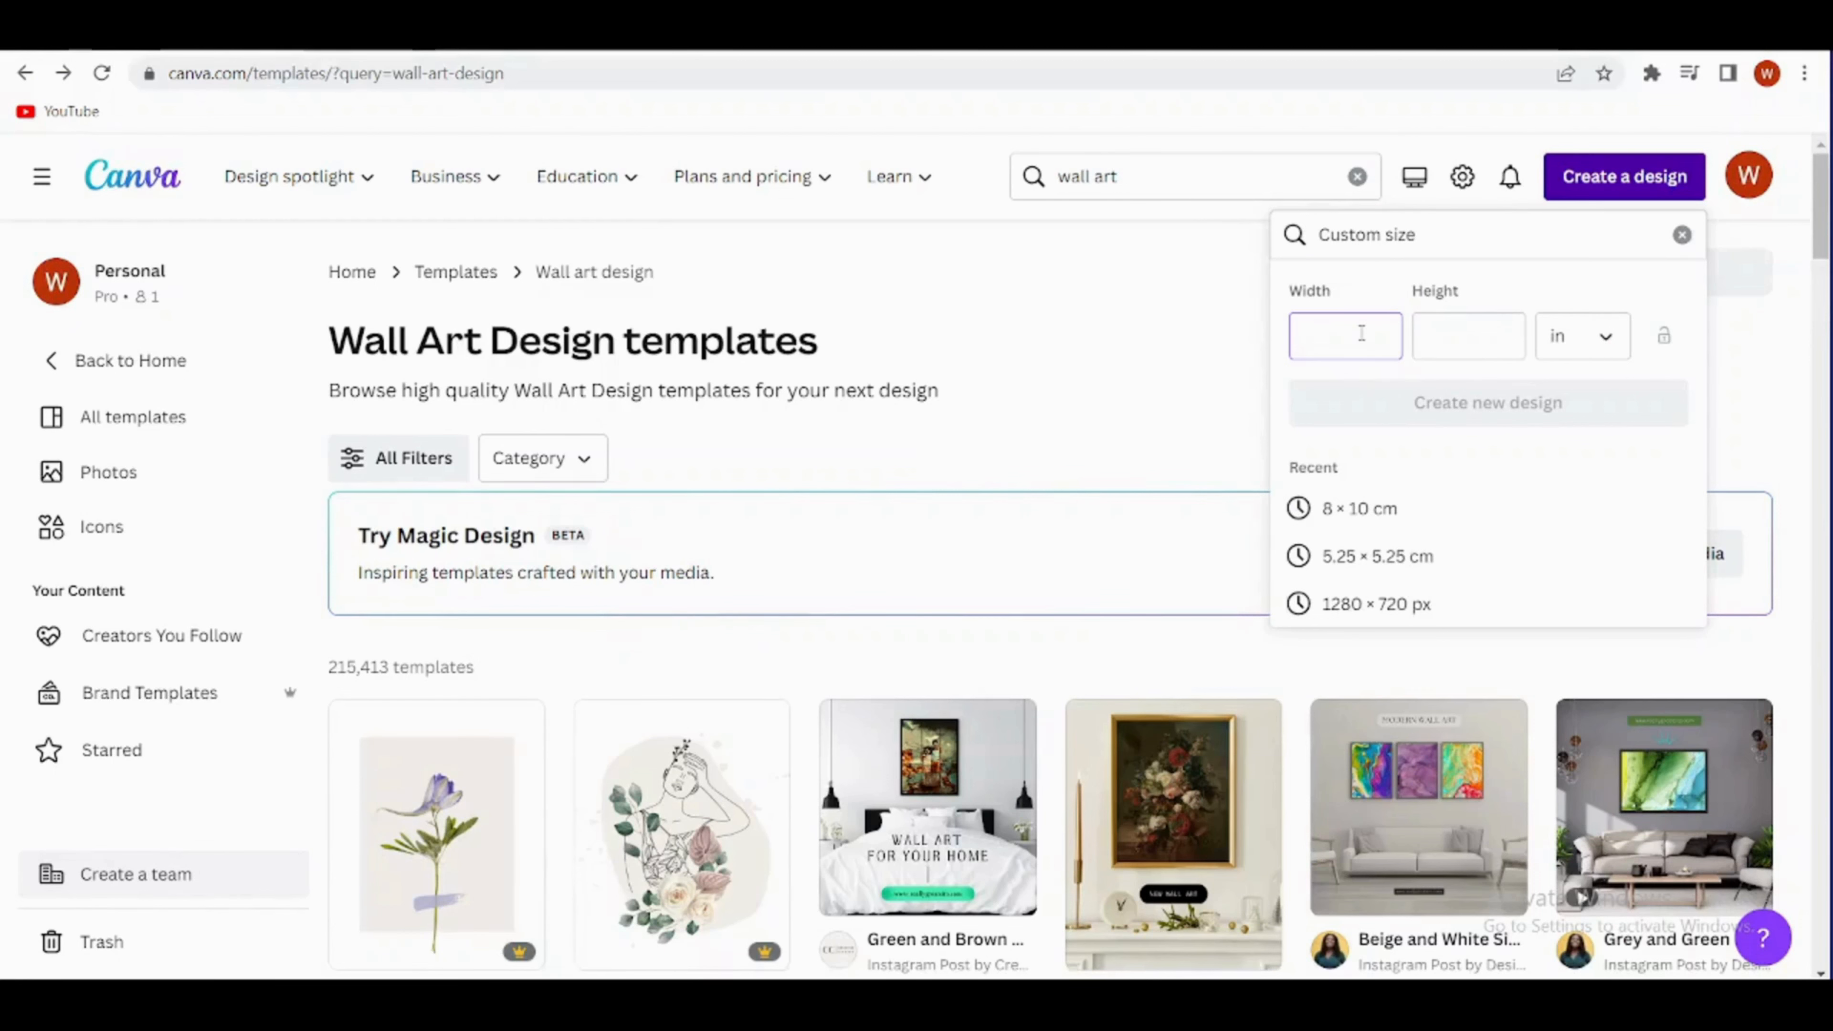
{"action": "type", "text": "1"}
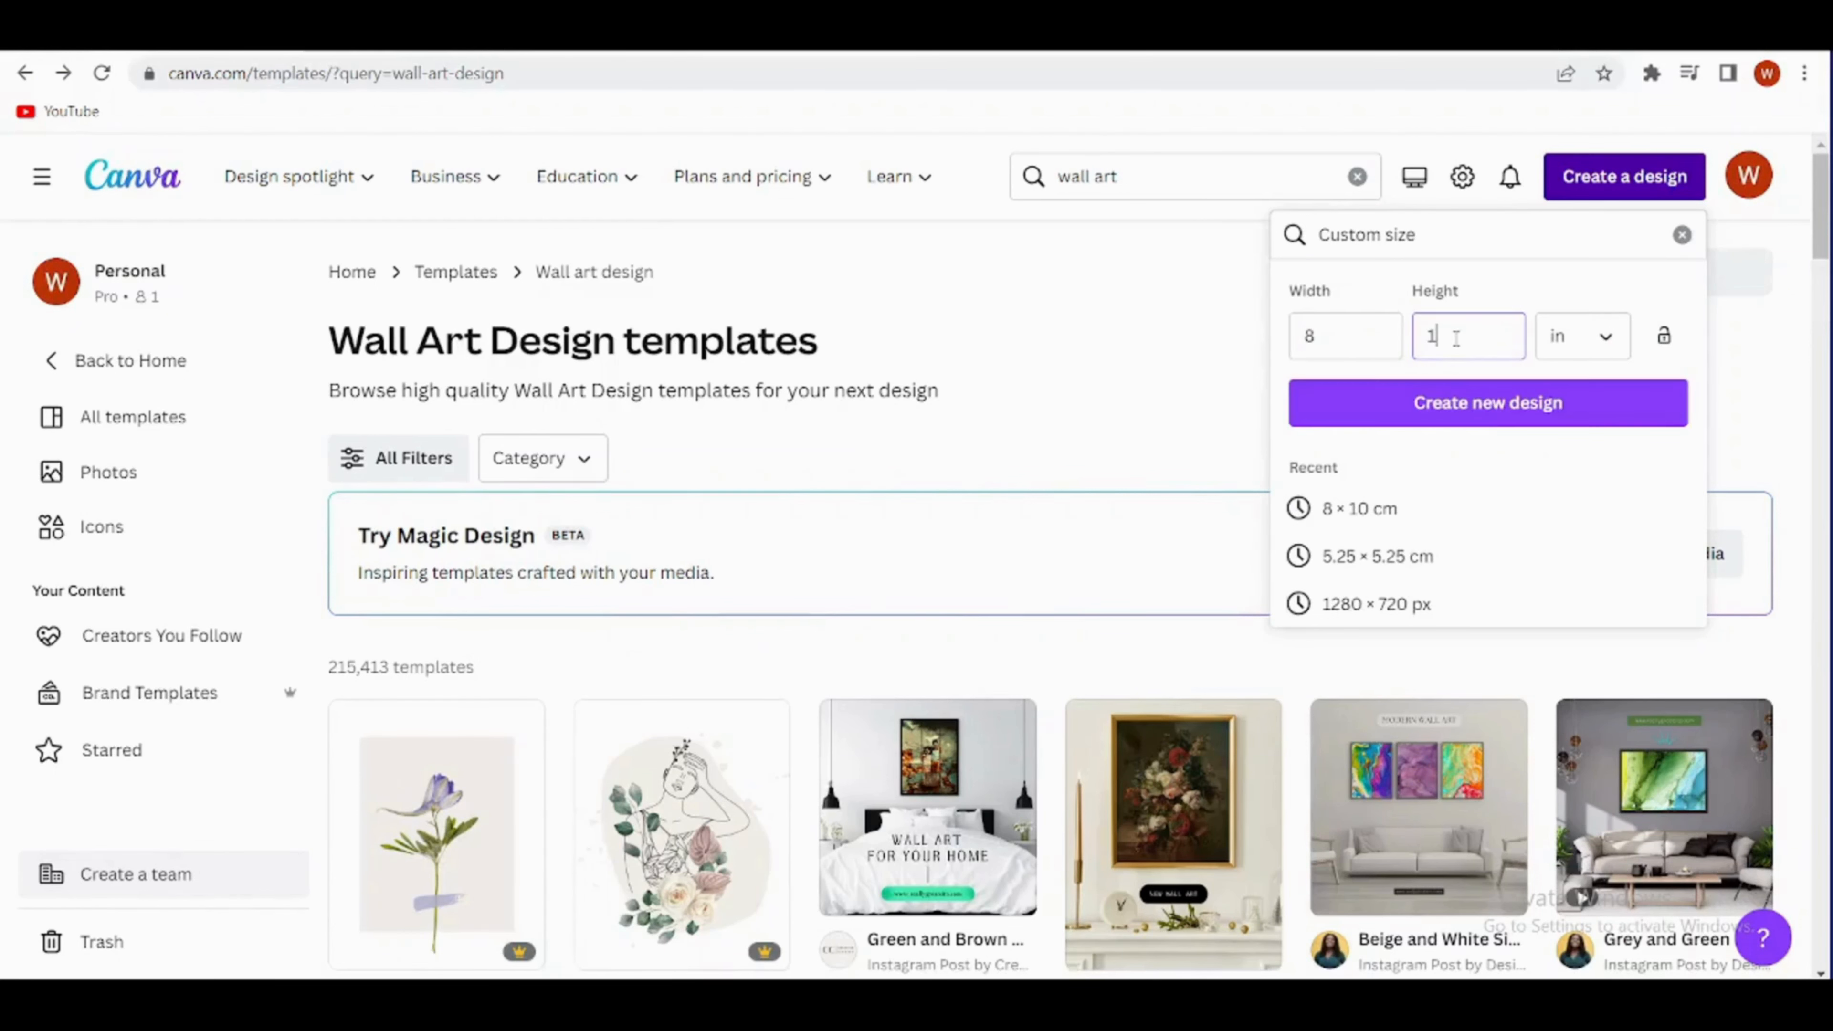
{"action": "type", "text": "0"}
{"action": "left_click", "coordinate": [1474, 403]}
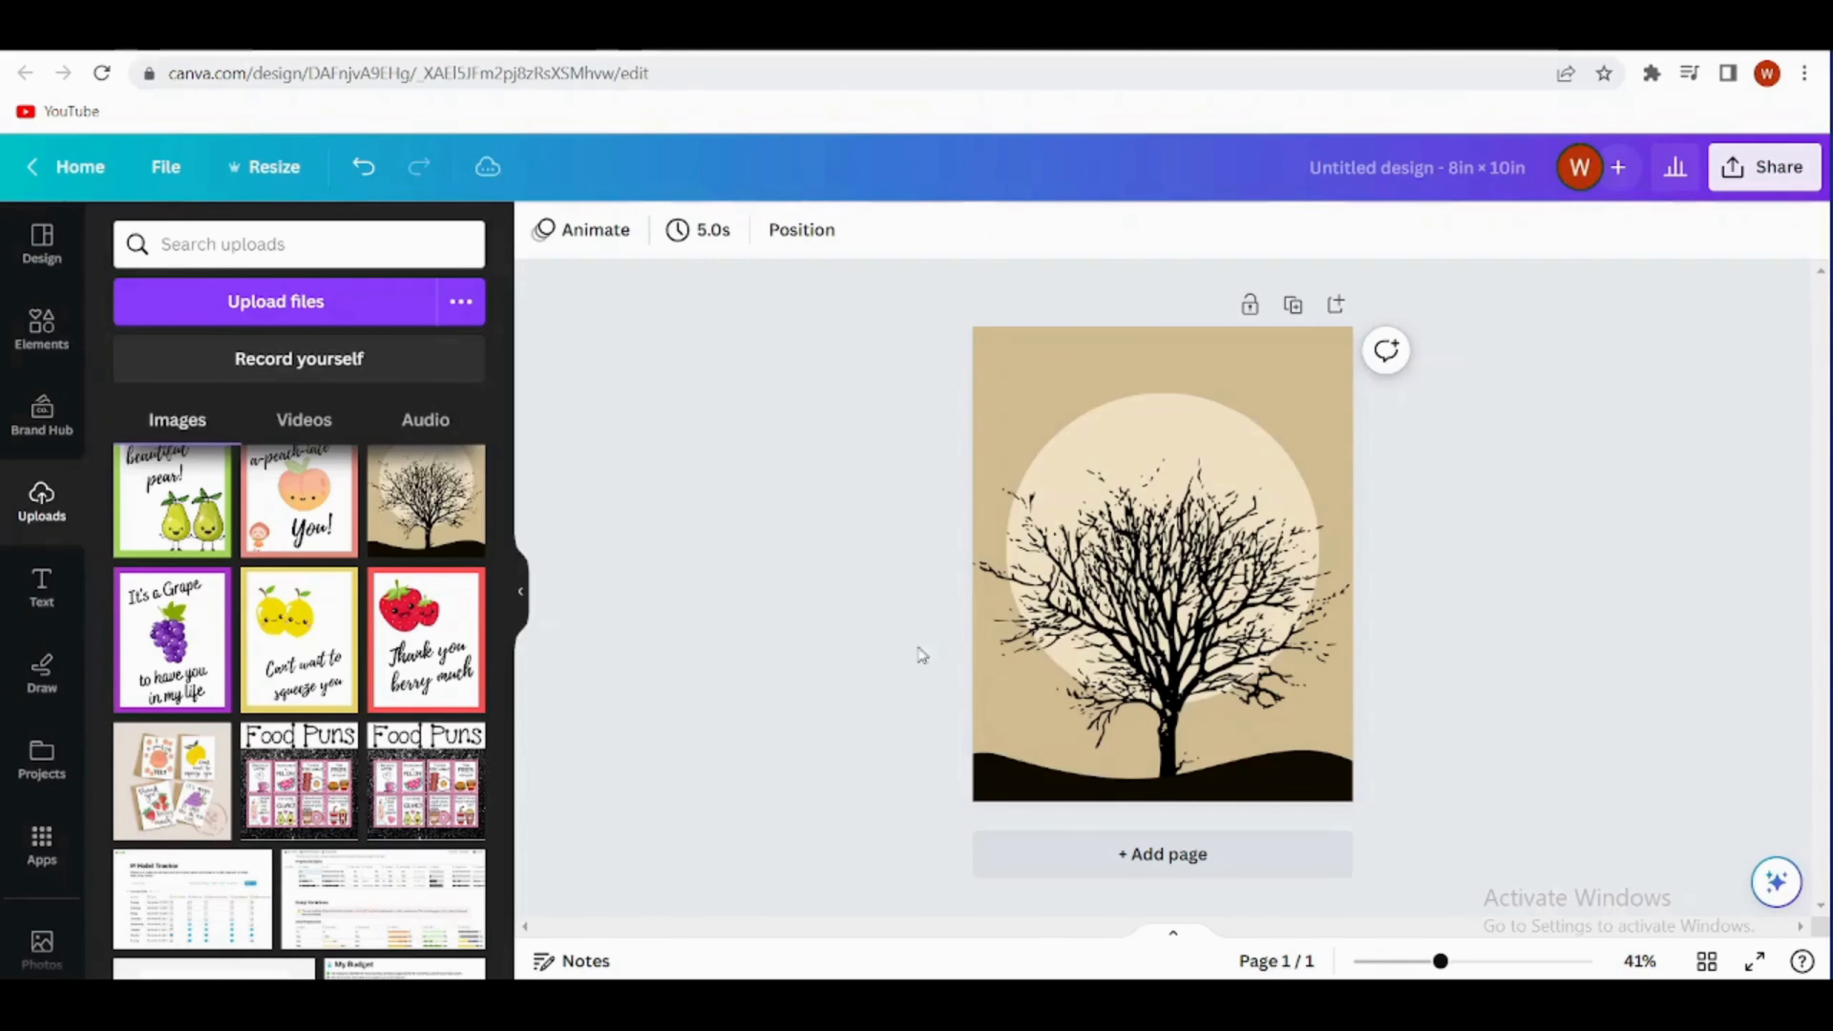
- Add a second page to the design and fill its background with the tan colour from the tree picture's photo colors
{"action": "left_click", "coordinate": [33, 260]}
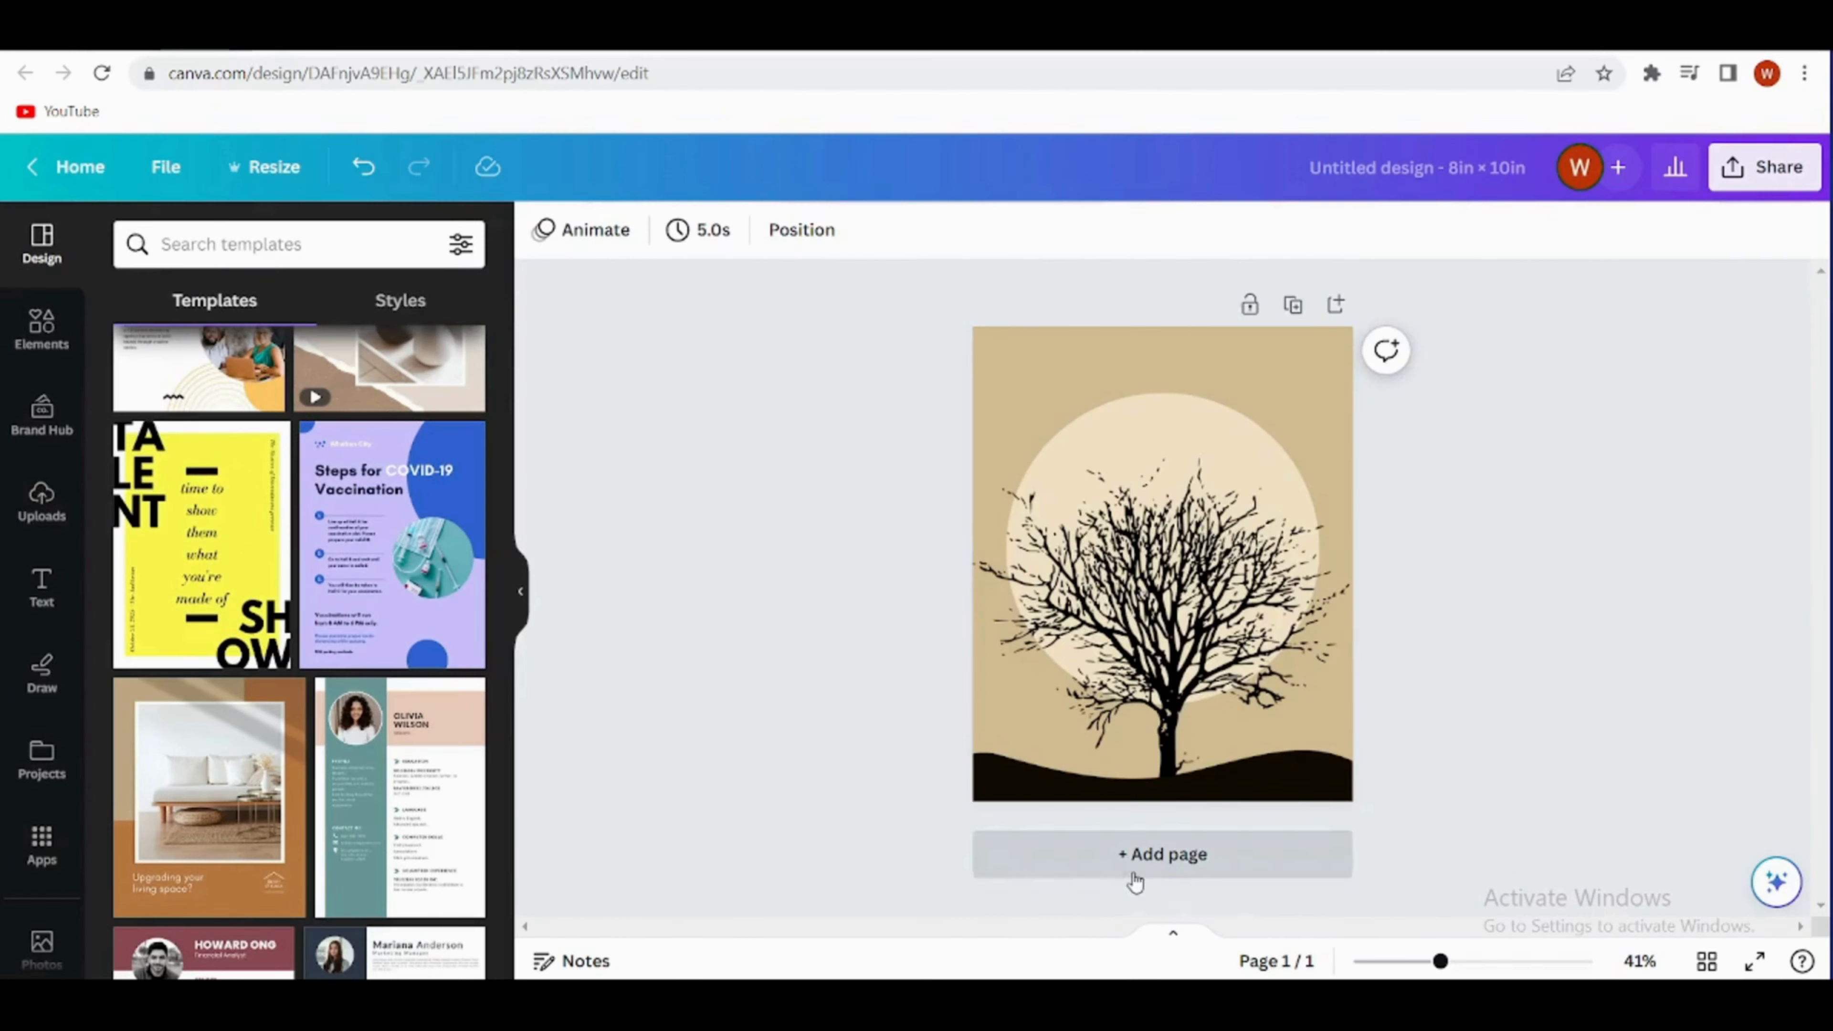
{"action": "left_click", "coordinate": [1134, 855]}
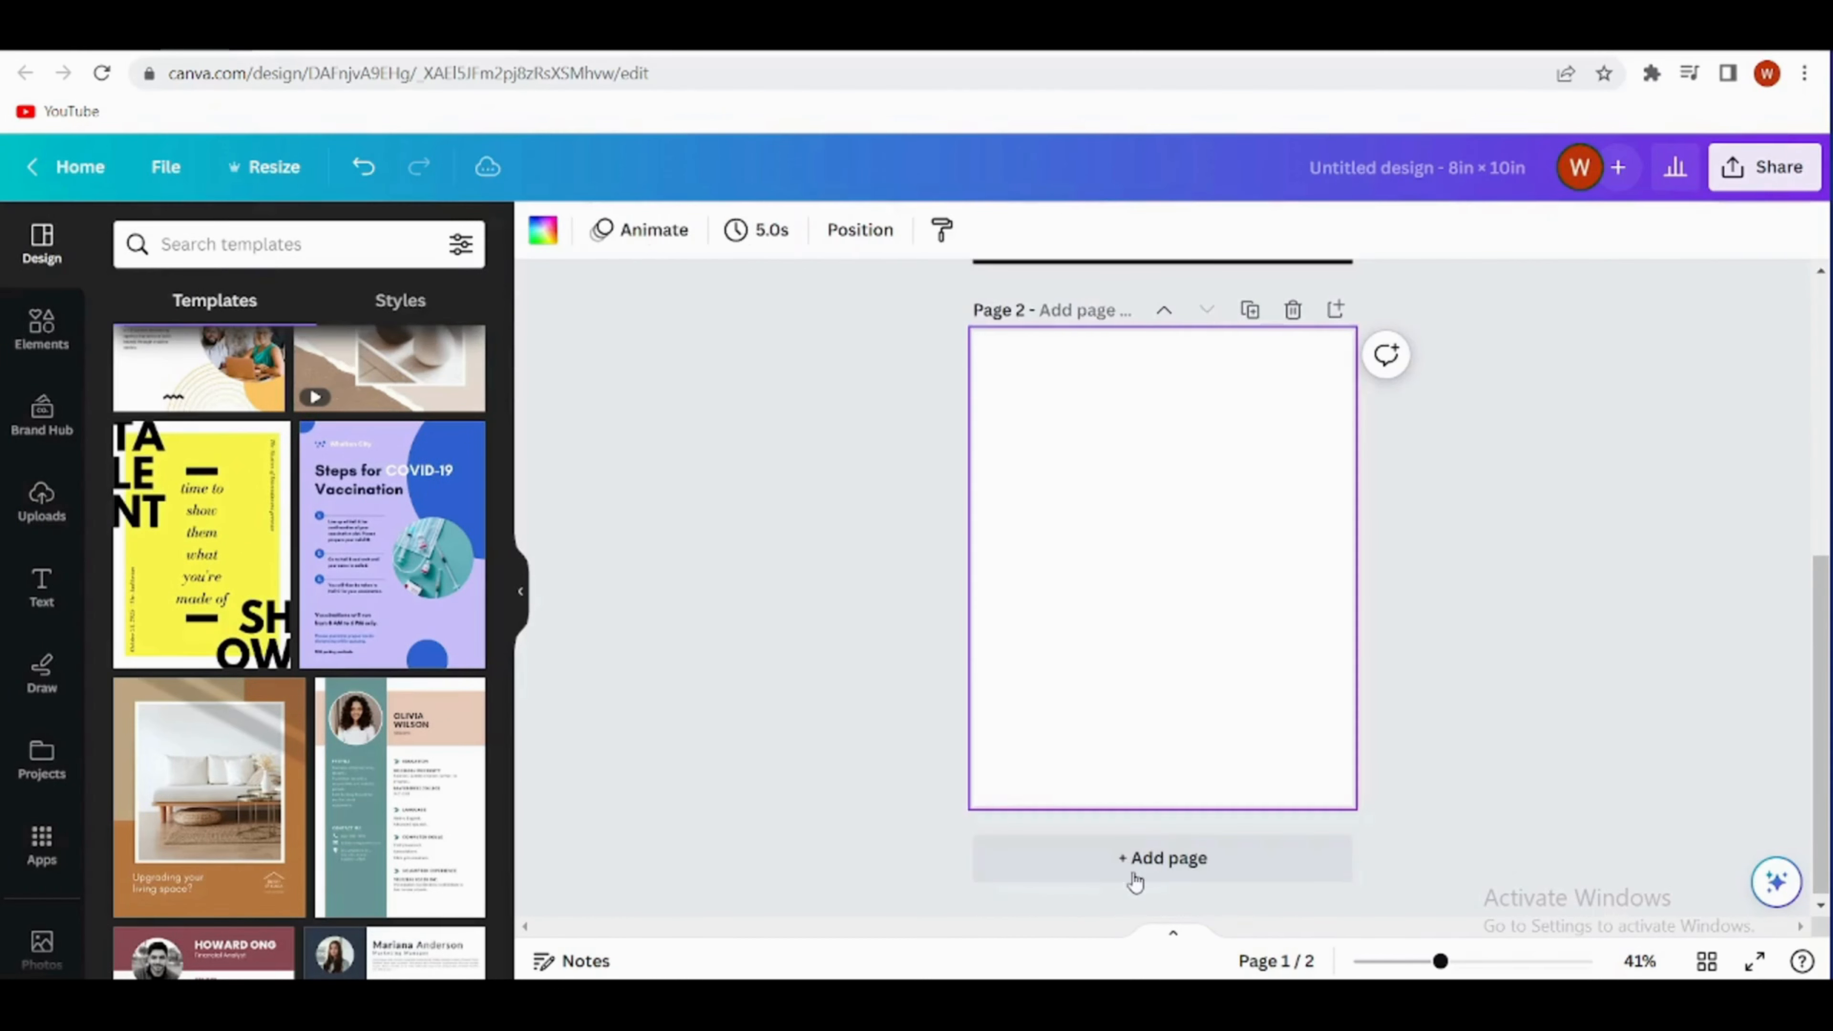
{"action": "left_click", "coordinate": [542, 232]}
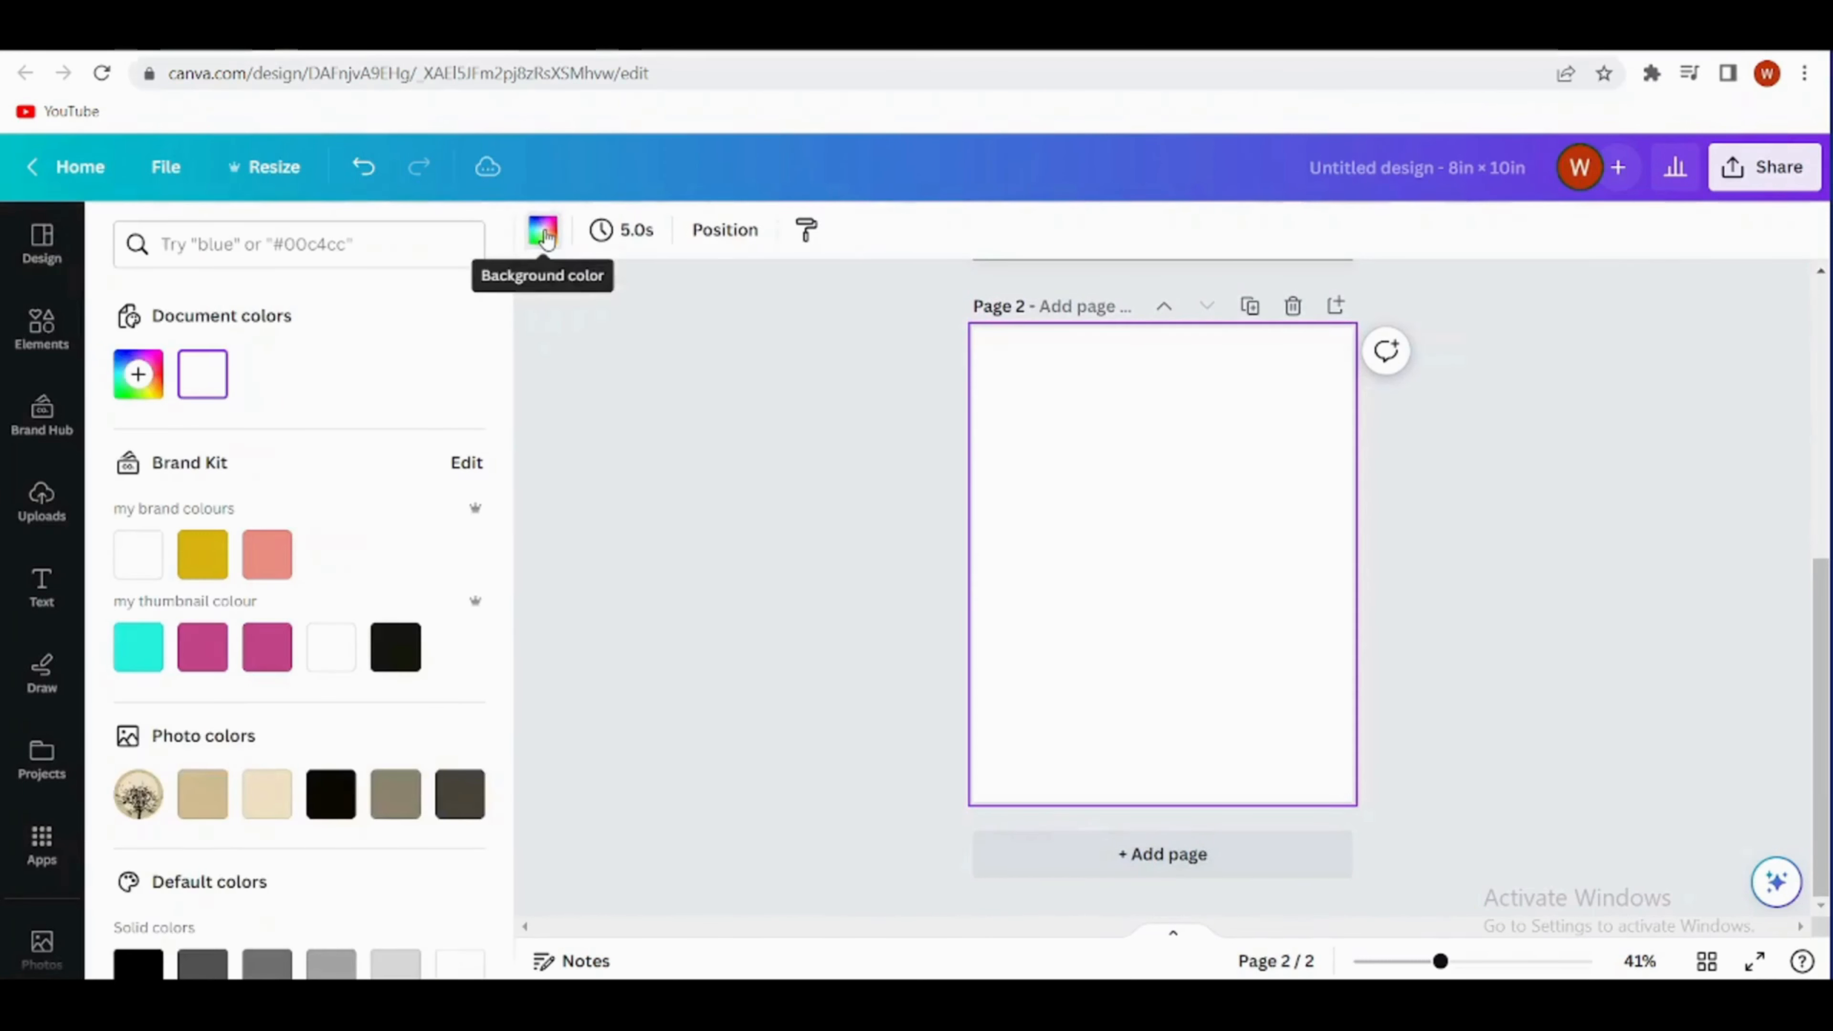
{"action": "left_click", "coordinate": [201, 792]}
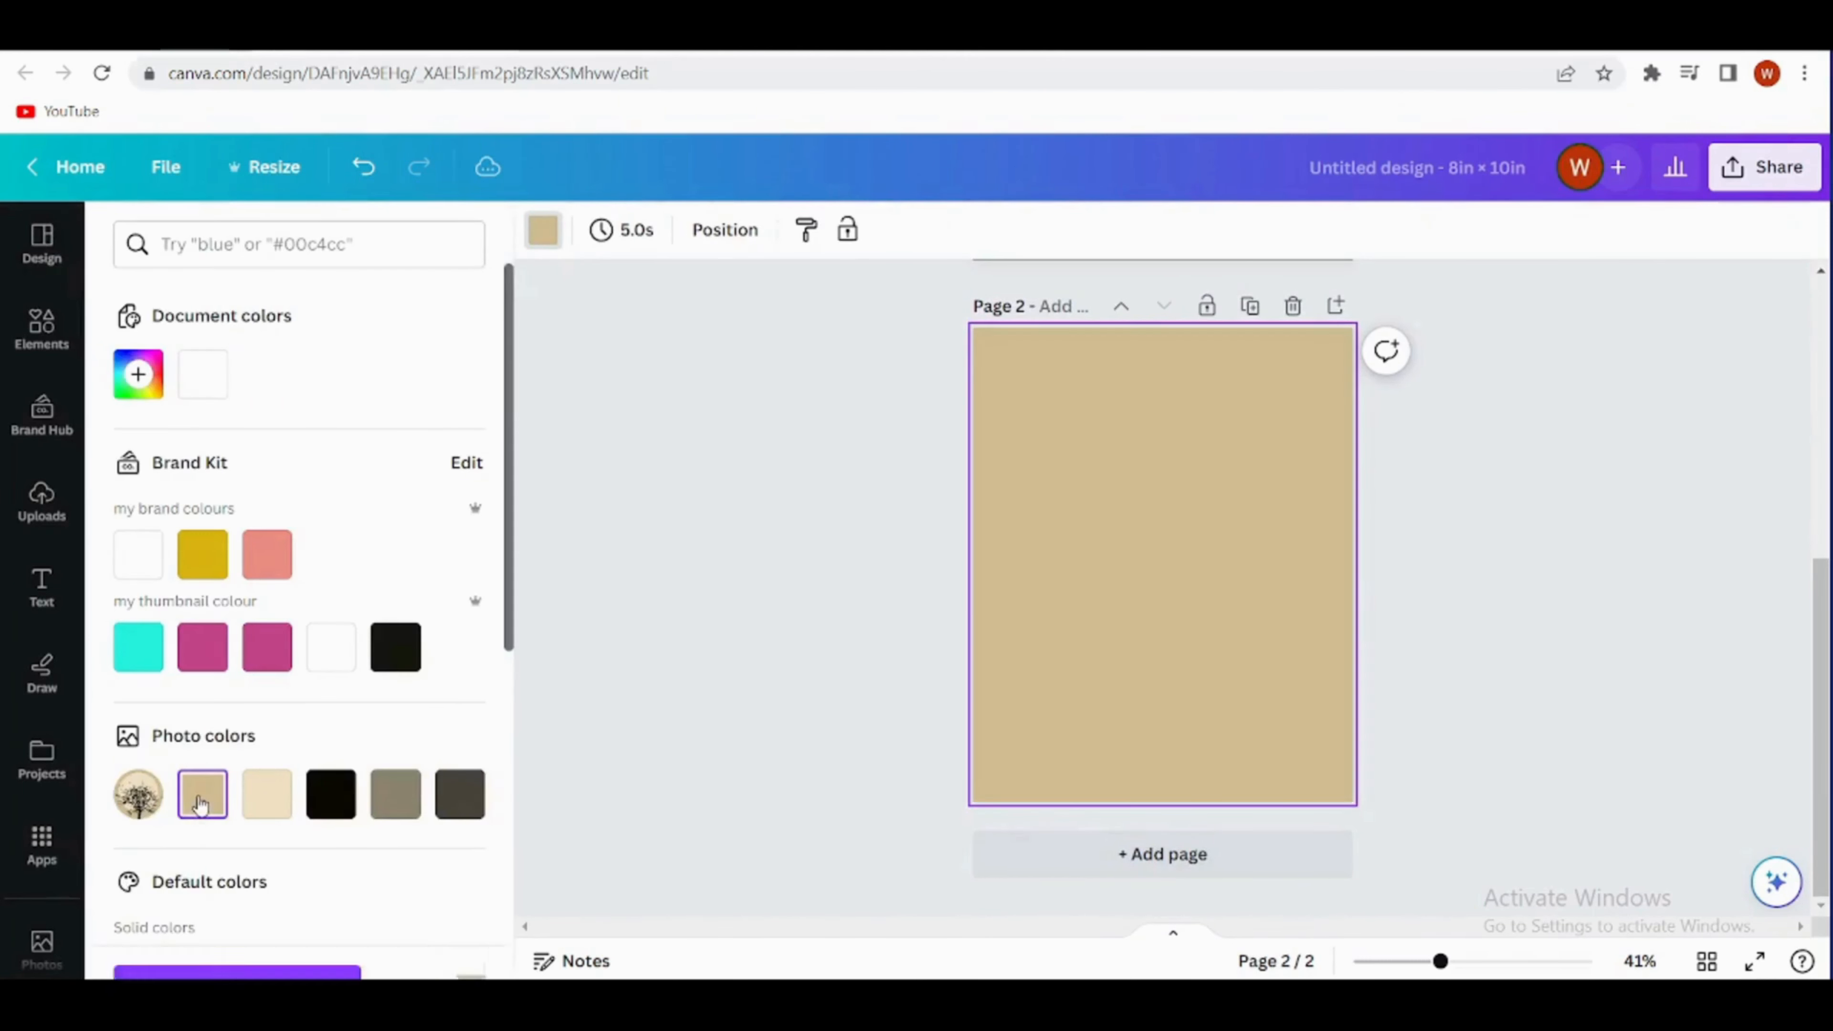
{"action": "left_click", "coordinate": [683, 545]}
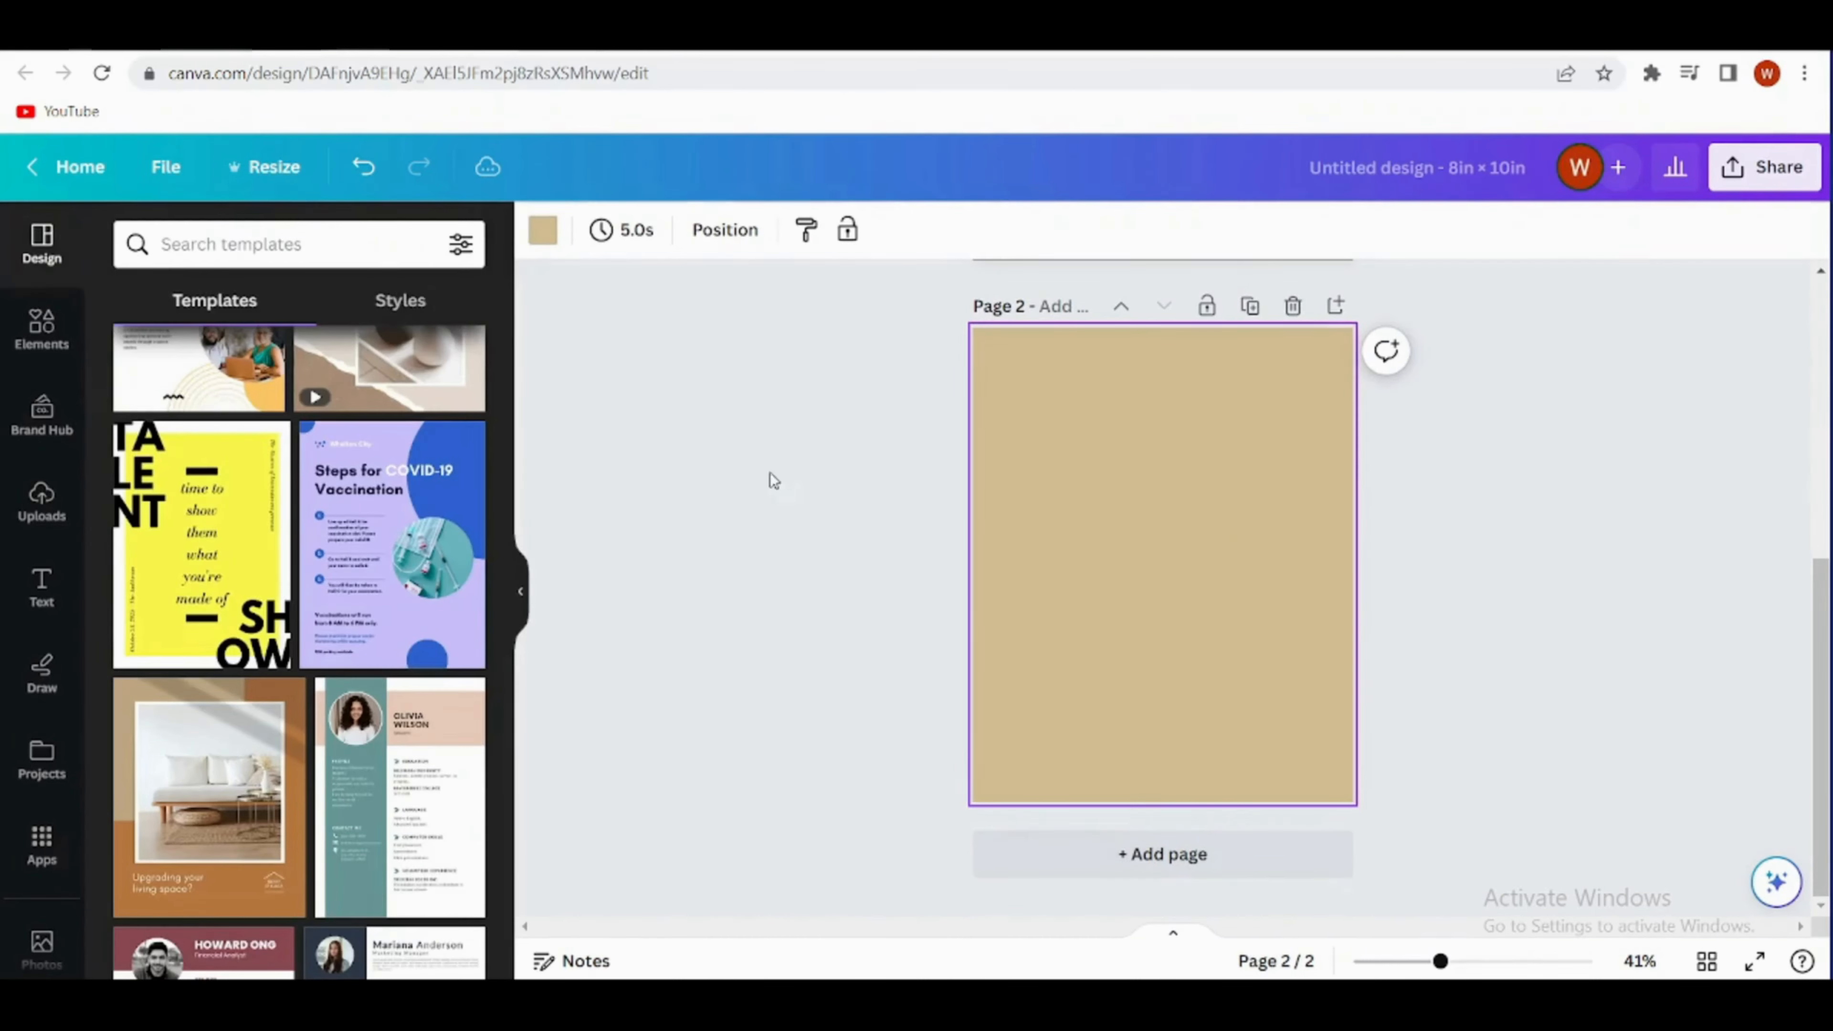
- Compare page 2 with the tree artwork on page 1 and add a circle shape to page 2
{"action": "scroll", "coordinate": [769, 479], "scroll_direction": "up", "scroll_amount": 5}
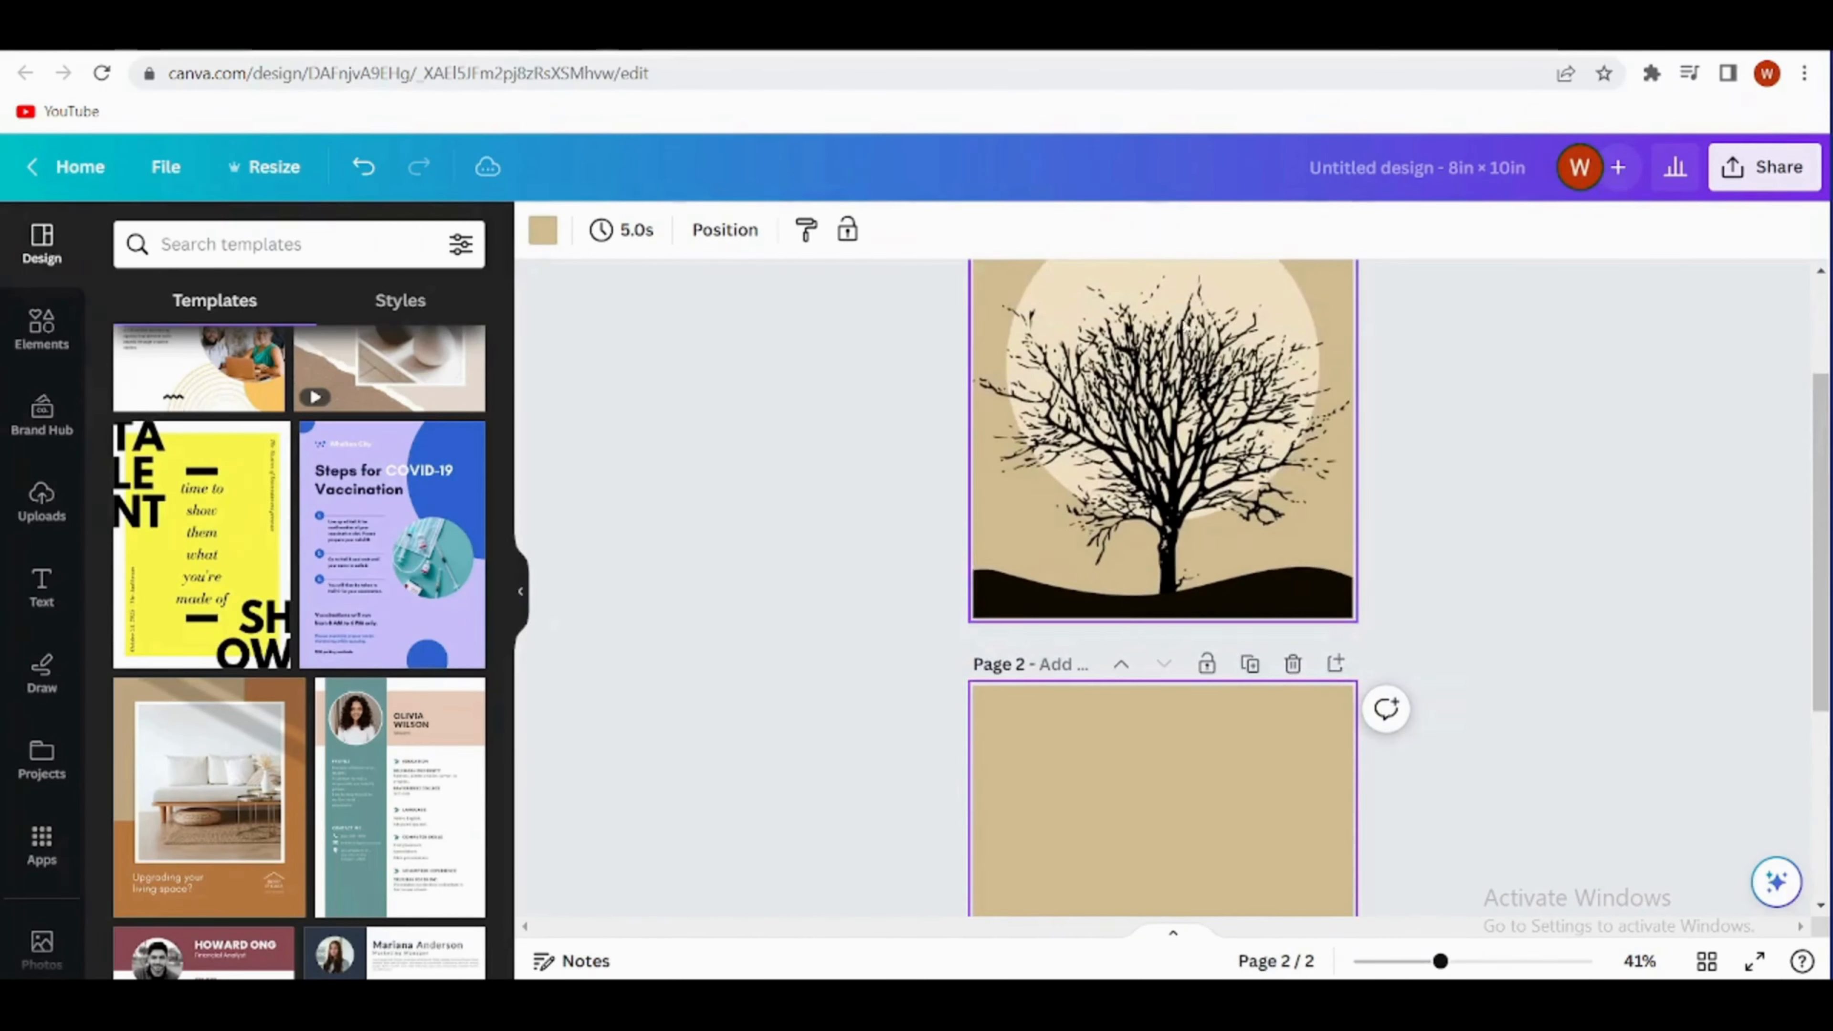
{"action": "scroll", "coordinate": [1183, 325], "scroll_direction": "down", "scroll_amount": 5}
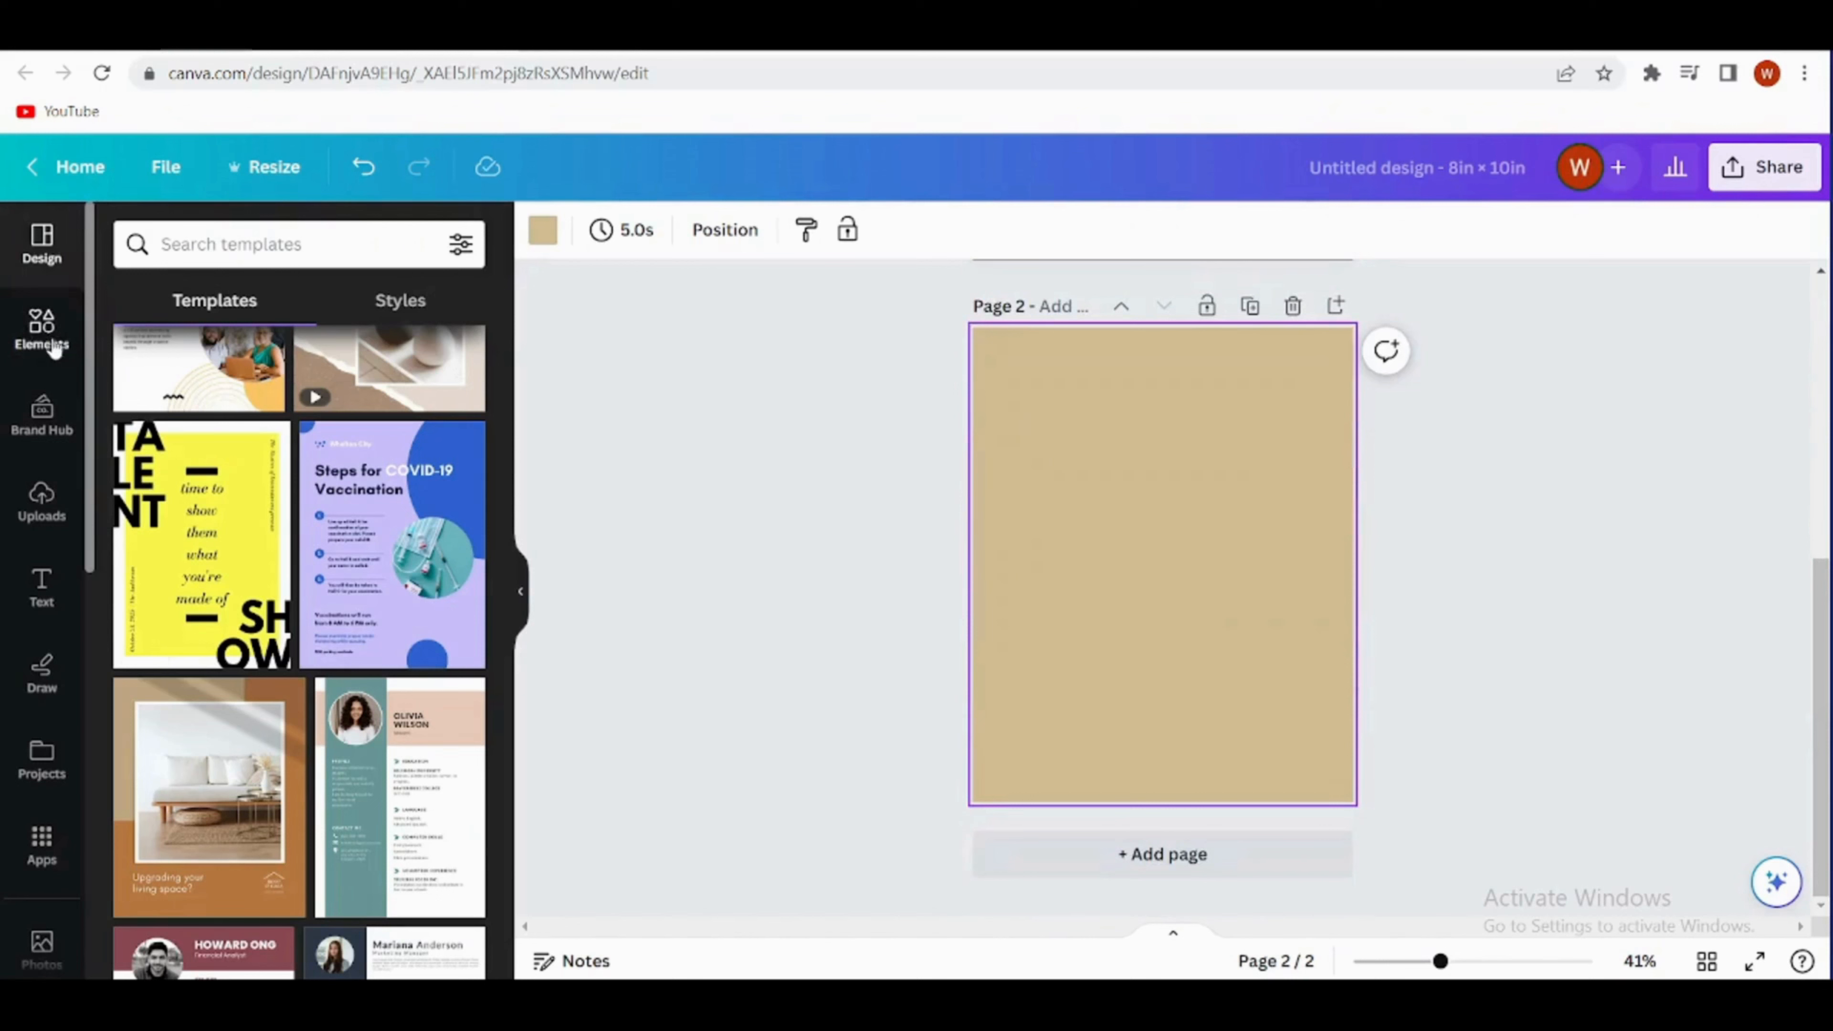
{"action": "left_click", "coordinate": [42, 332]}
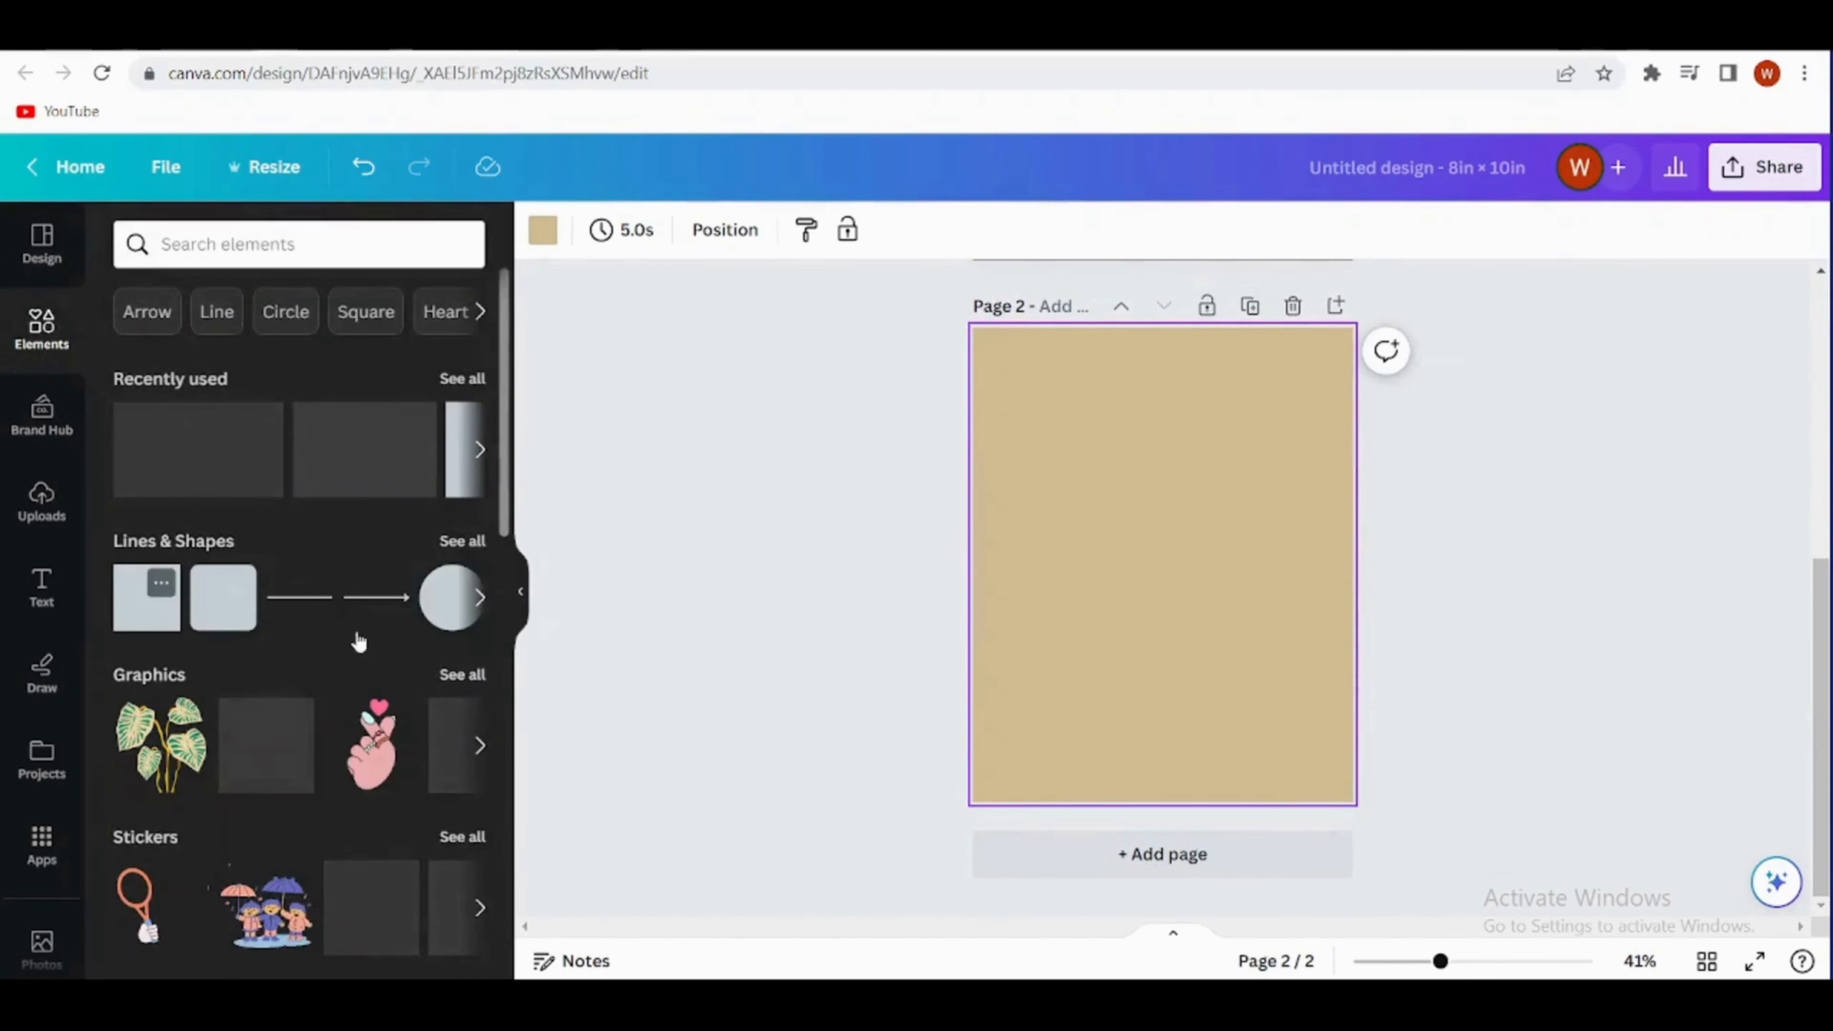
{"action": "left_click", "coordinate": [447, 595]}
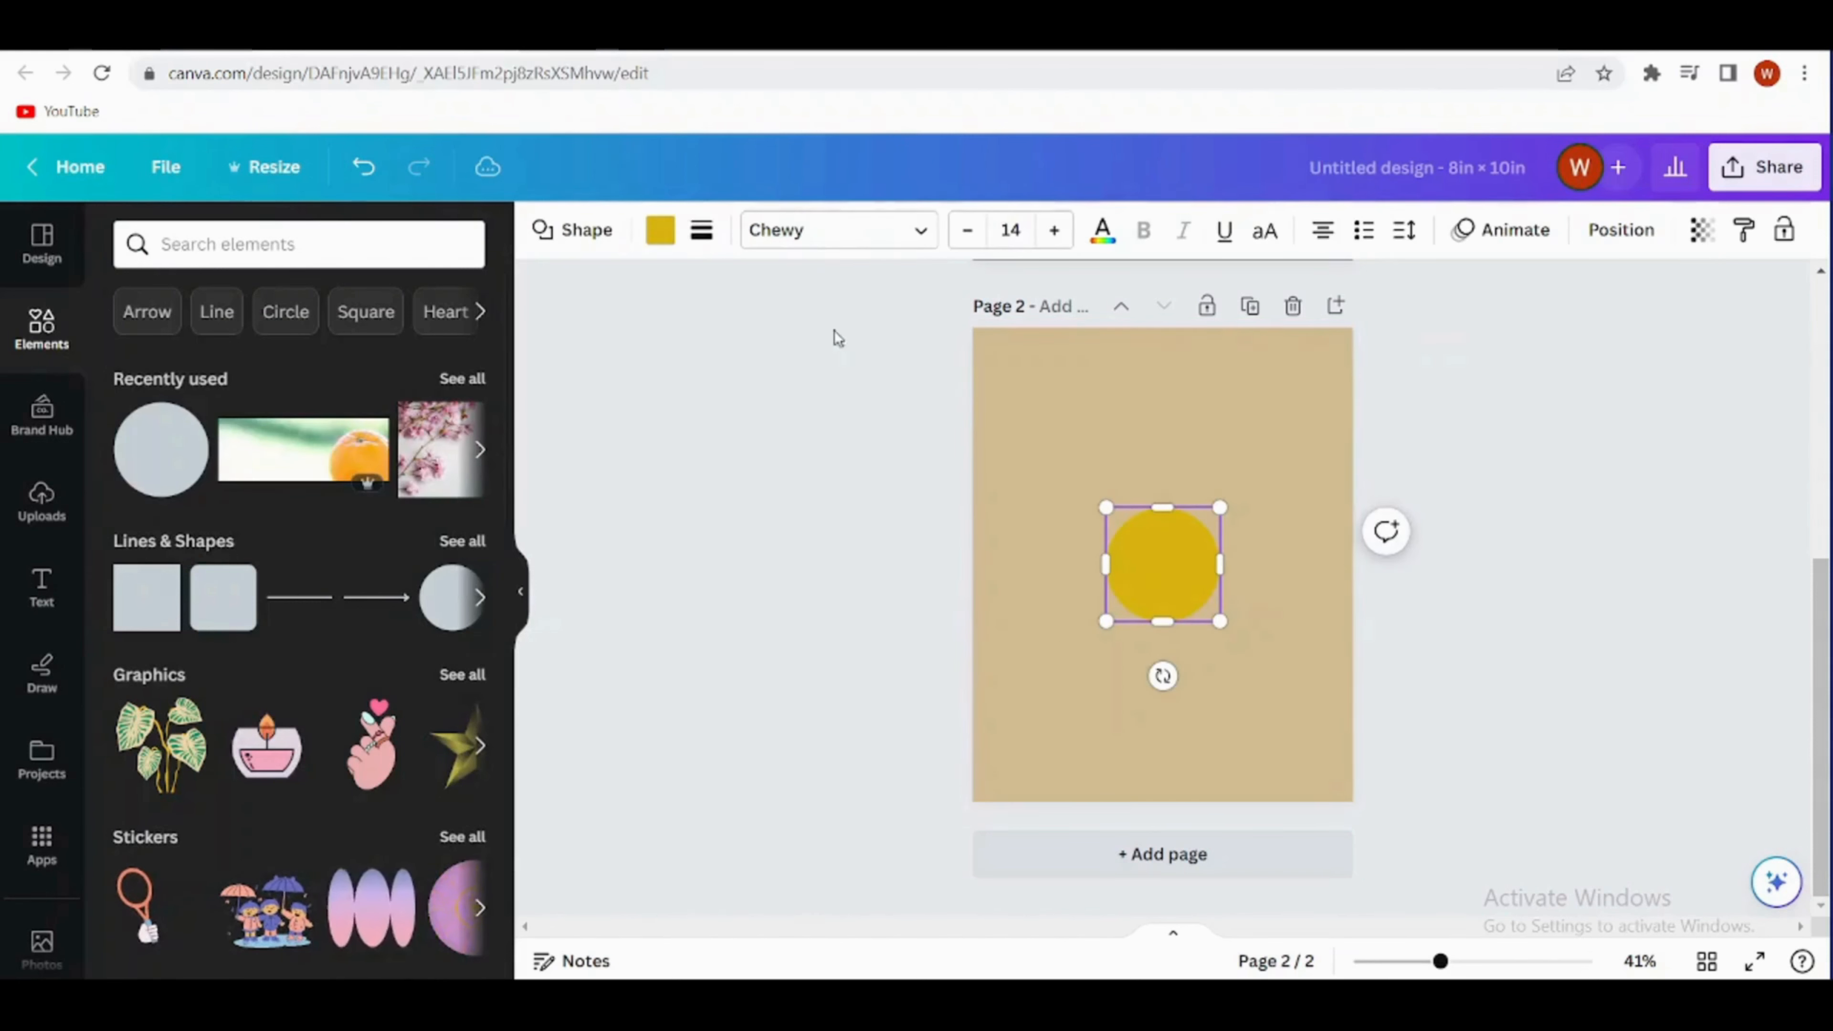
- Fill the circle with the light cream from the tree picture's photo colors, enlarge it to most of the page width and centre it on page 2
{"action": "left_click", "coordinate": [657, 232]}
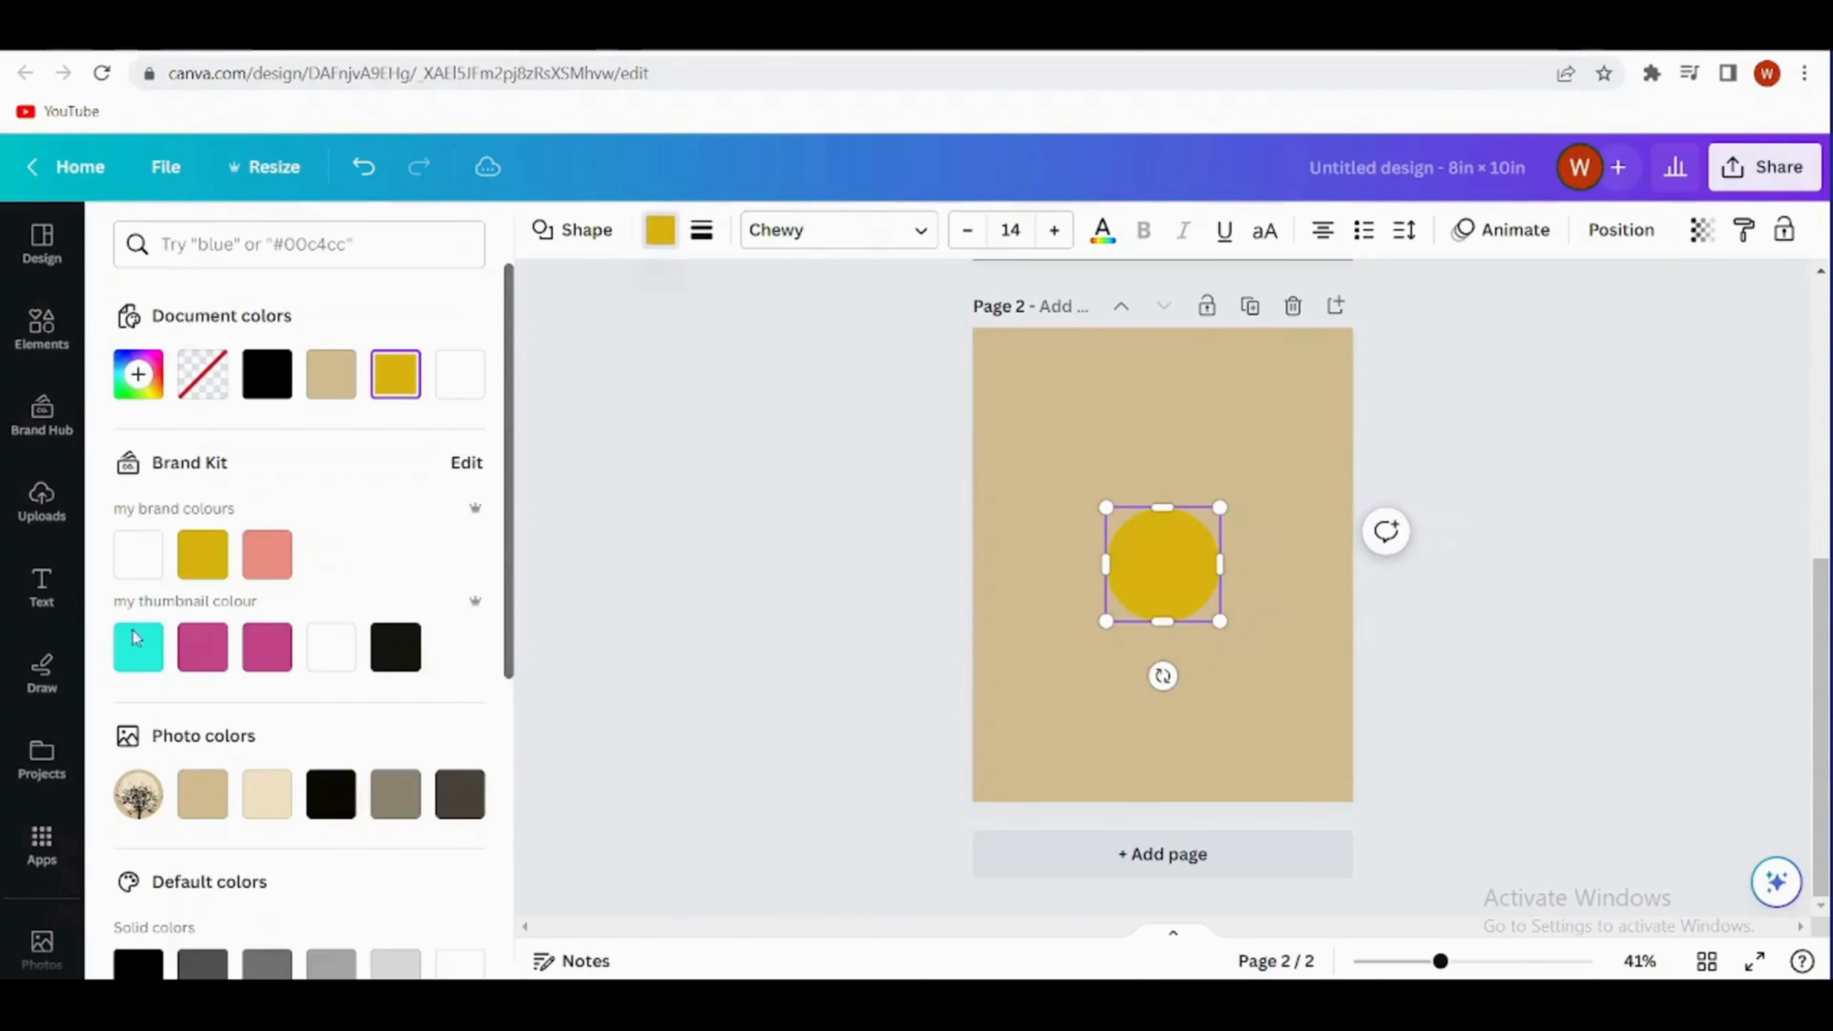
{"action": "left_click", "coordinate": [266, 794]}
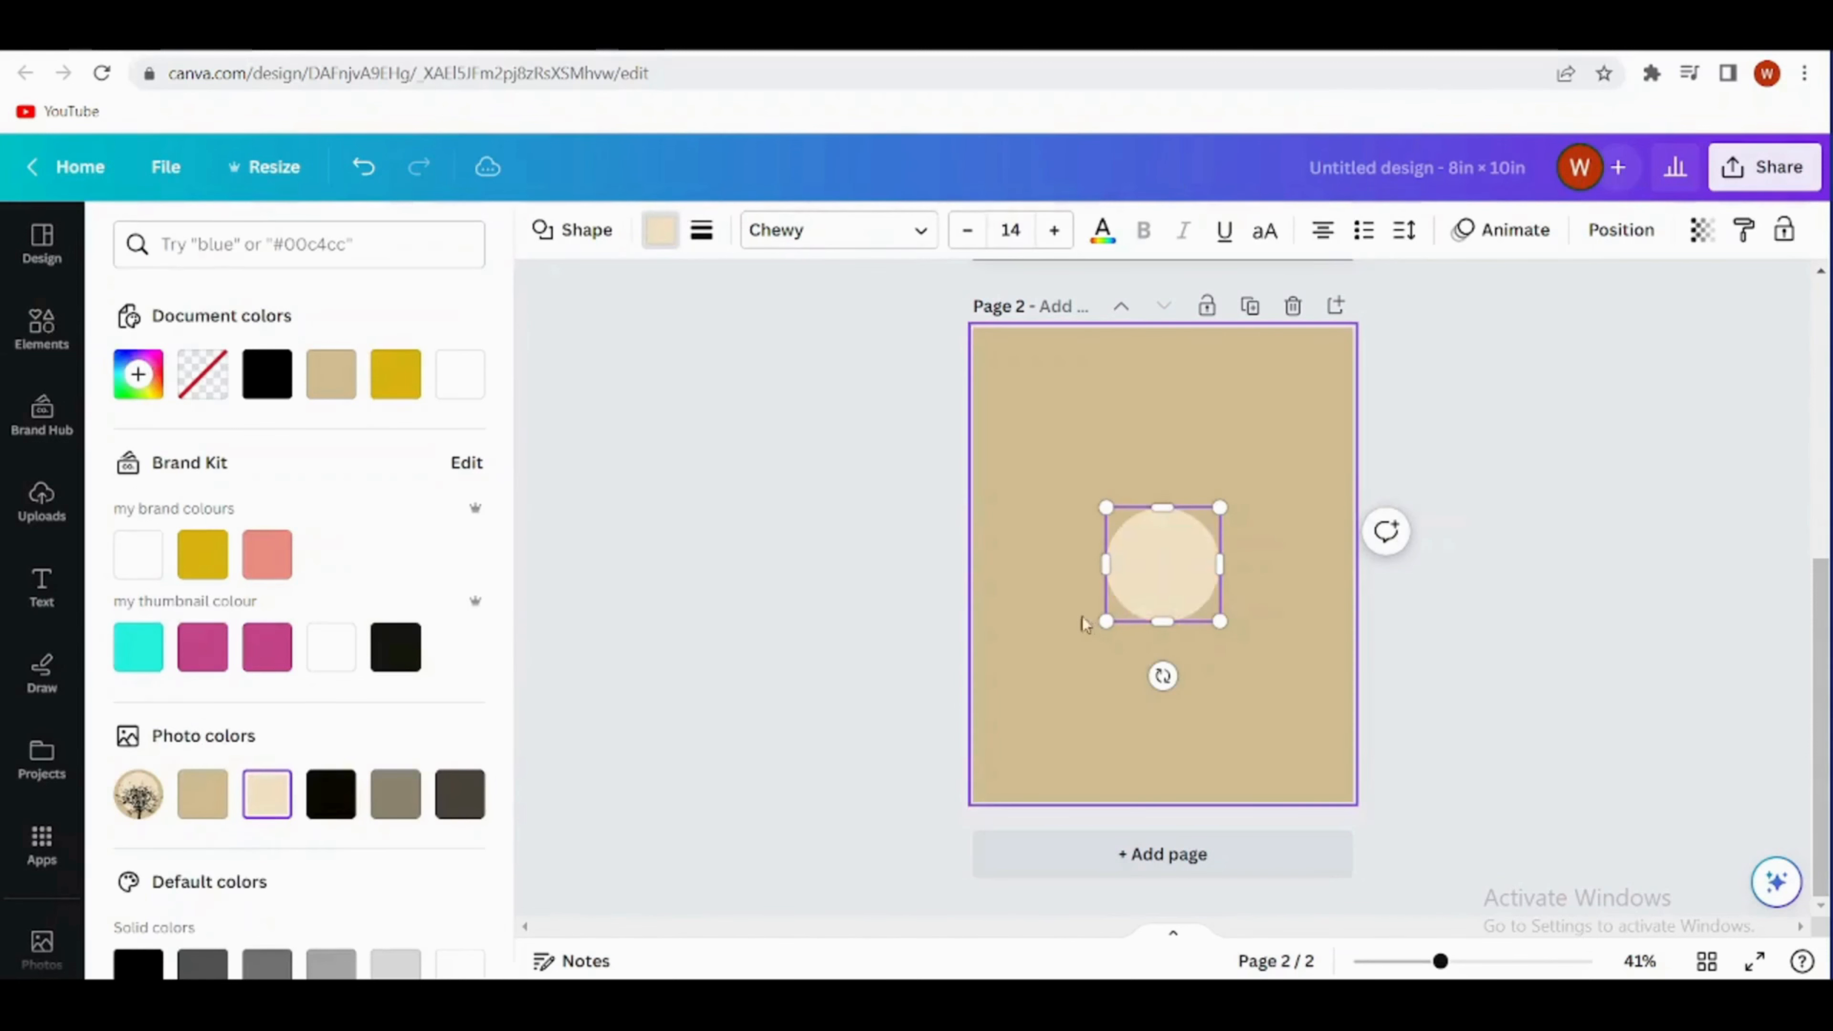
{"action": "left_click_drag", "start_coordinate": [1175, 556], "coordinate": [1071, 437]}
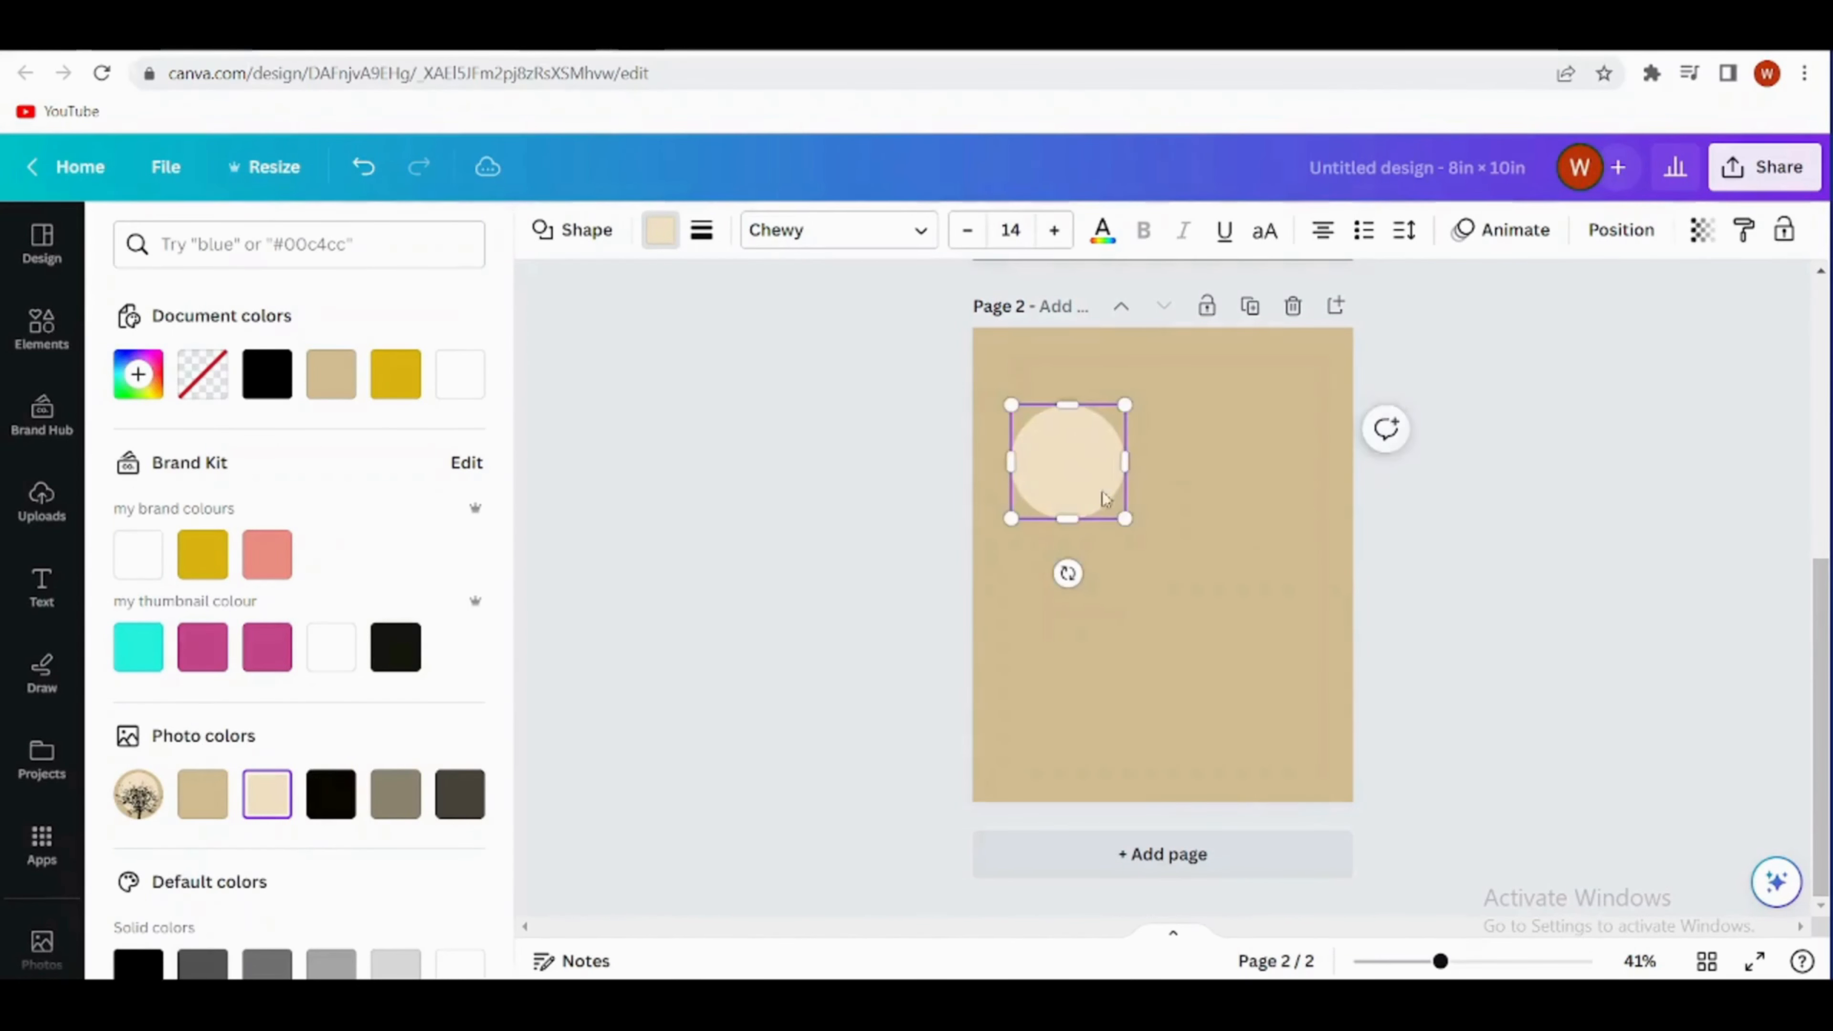
{"action": "left_click_drag", "start_coordinate": [1124, 516], "coordinate": [1315, 751]}
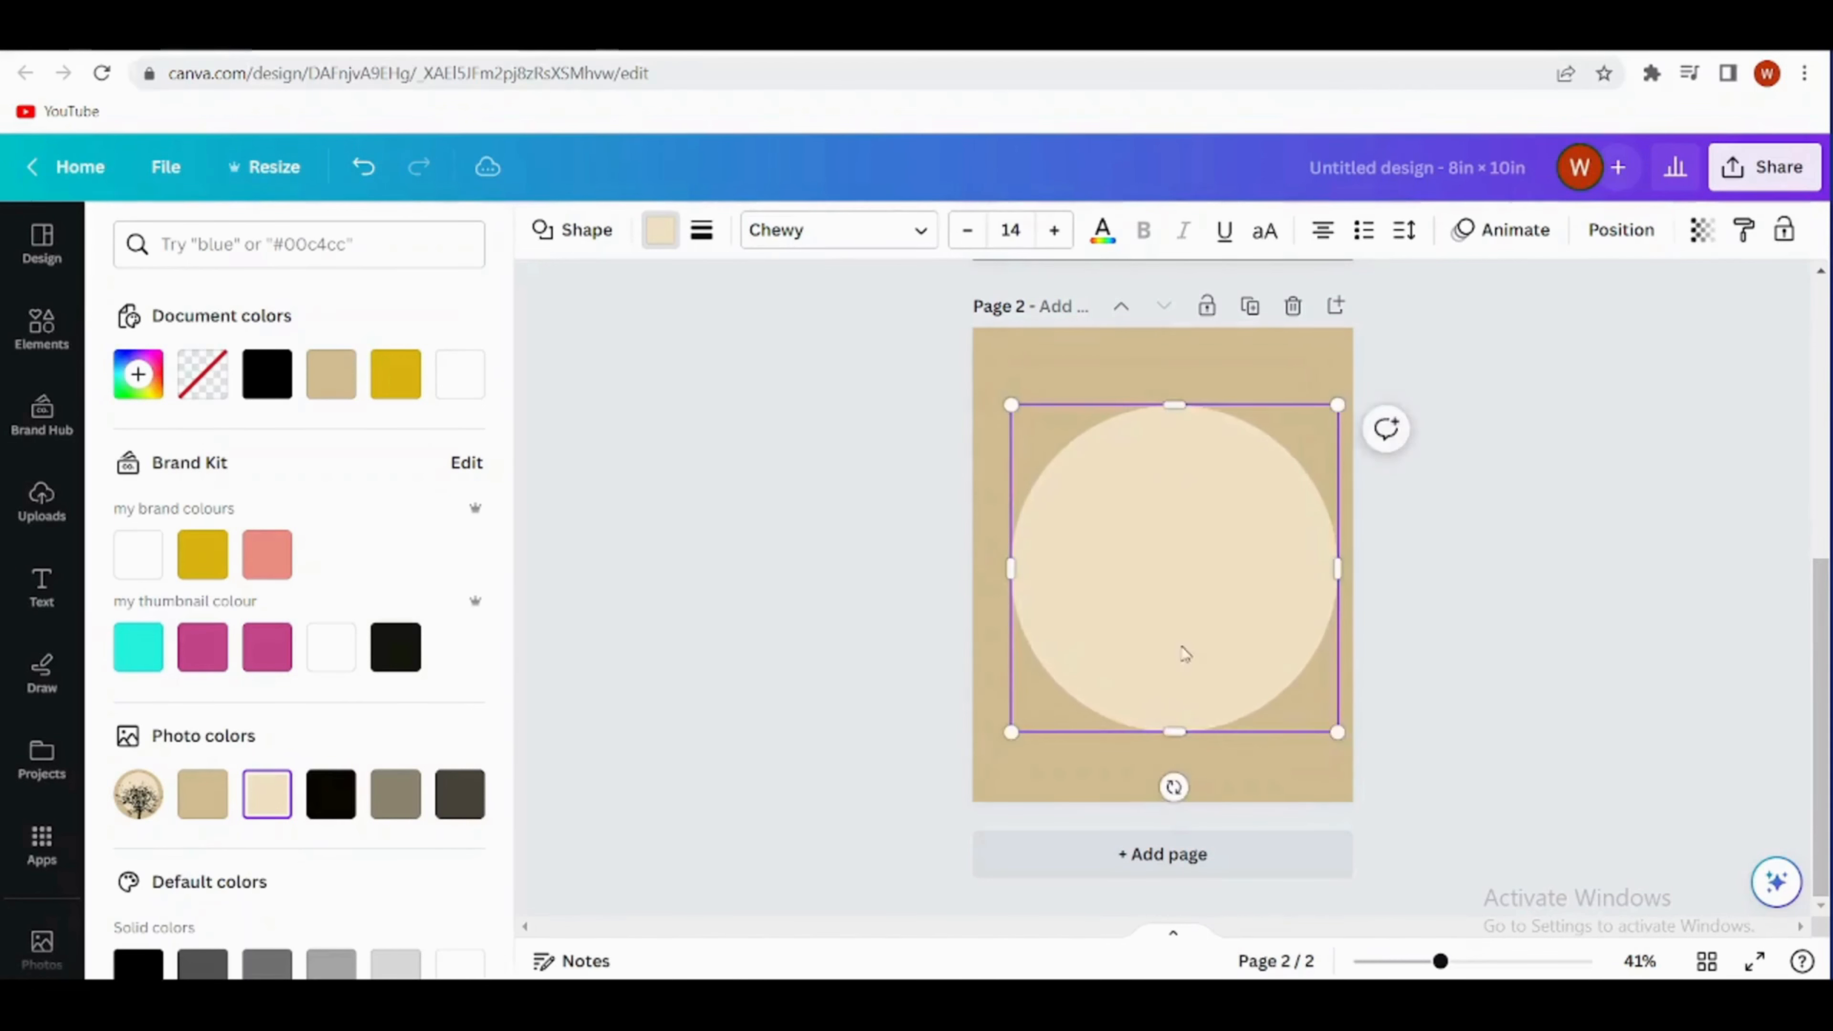
{"action": "mouse_move", "coordinate": [1182, 647]}
{"action": "left_mouse_down"}
{"action": "mouse_move", "coordinate": [1193, 627]}
{"action": "mouse_move", "coordinate": [1180, 645]}
{"action": "left_mouse_up"}
{"action": "scroll", "coordinate": [1184, 653], "scroll_direction": "up", "scroll_amount": 6}
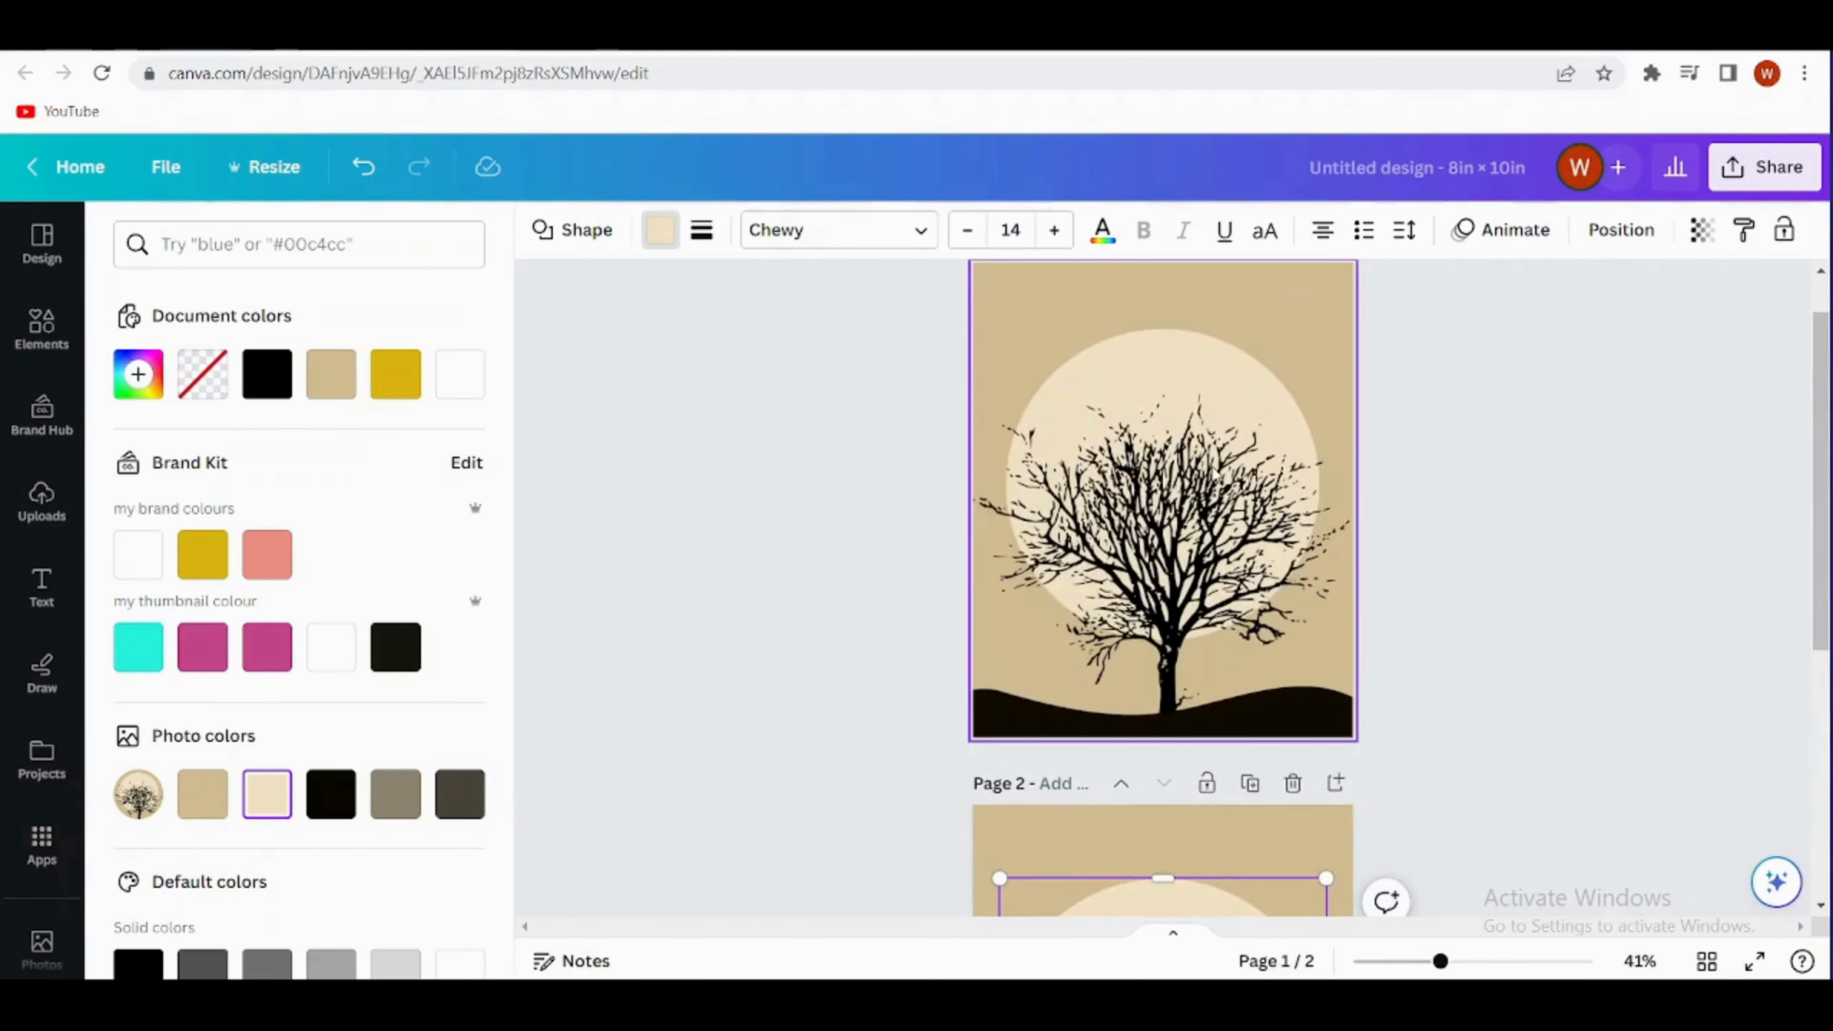
{"action": "scroll", "coordinate": [1164, 704], "scroll_direction": "down", "scroll_amount": 3}
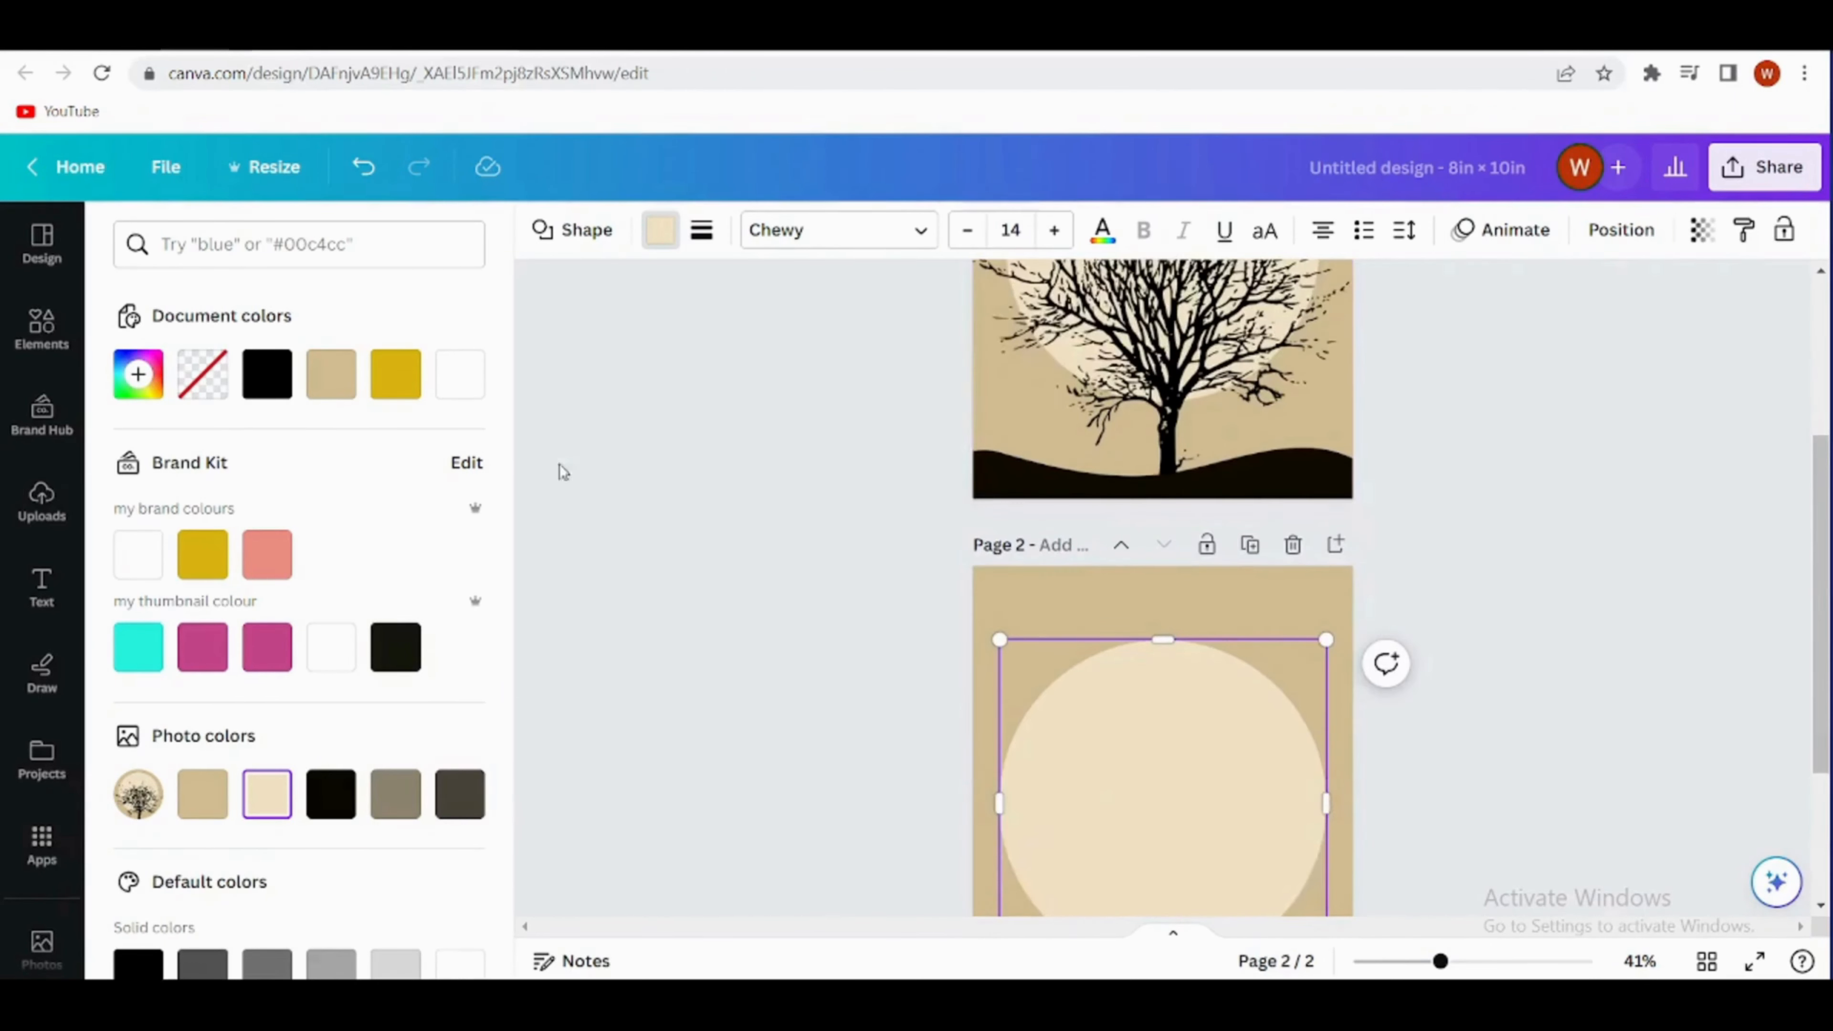
- Search the elements for "leafless tree" and show all matching graphics
{"action": "left_click", "coordinate": [33, 354]}
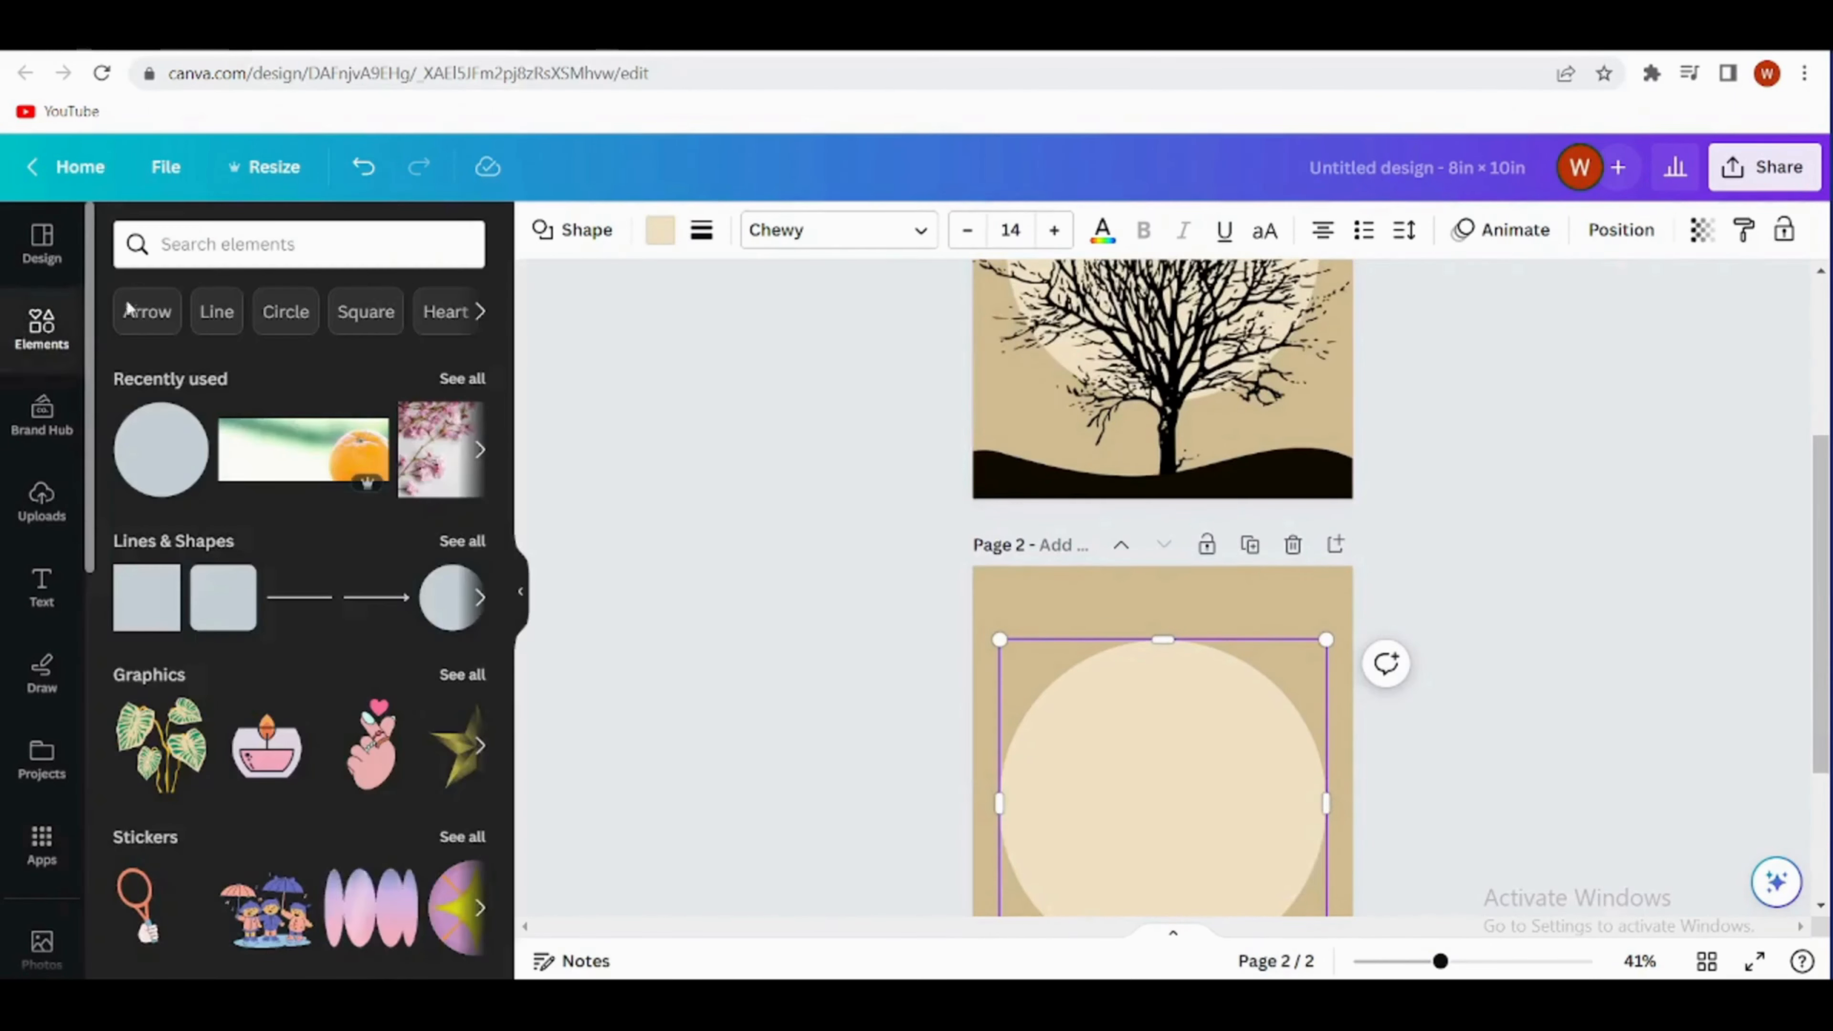
{"action": "left_click", "coordinate": [228, 249]}
{"action": "type", "text": "l"}
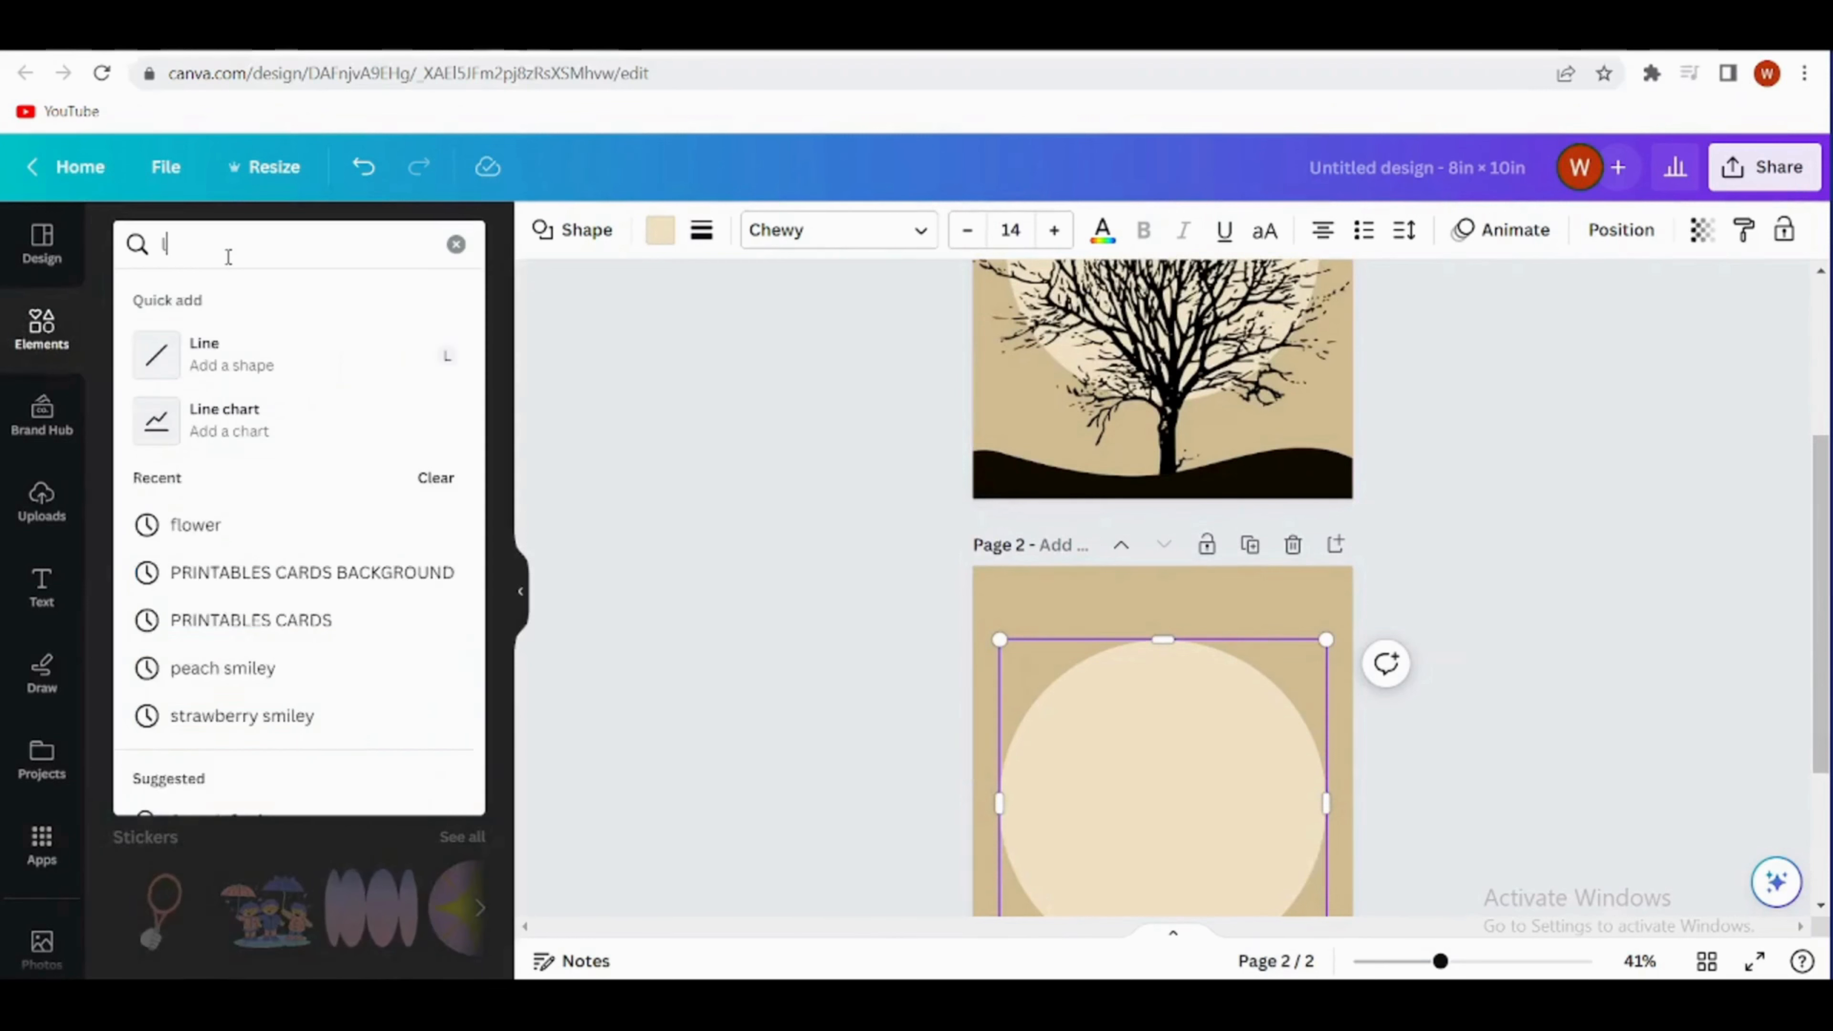
{"action": "type", "text": "eafleafl"}
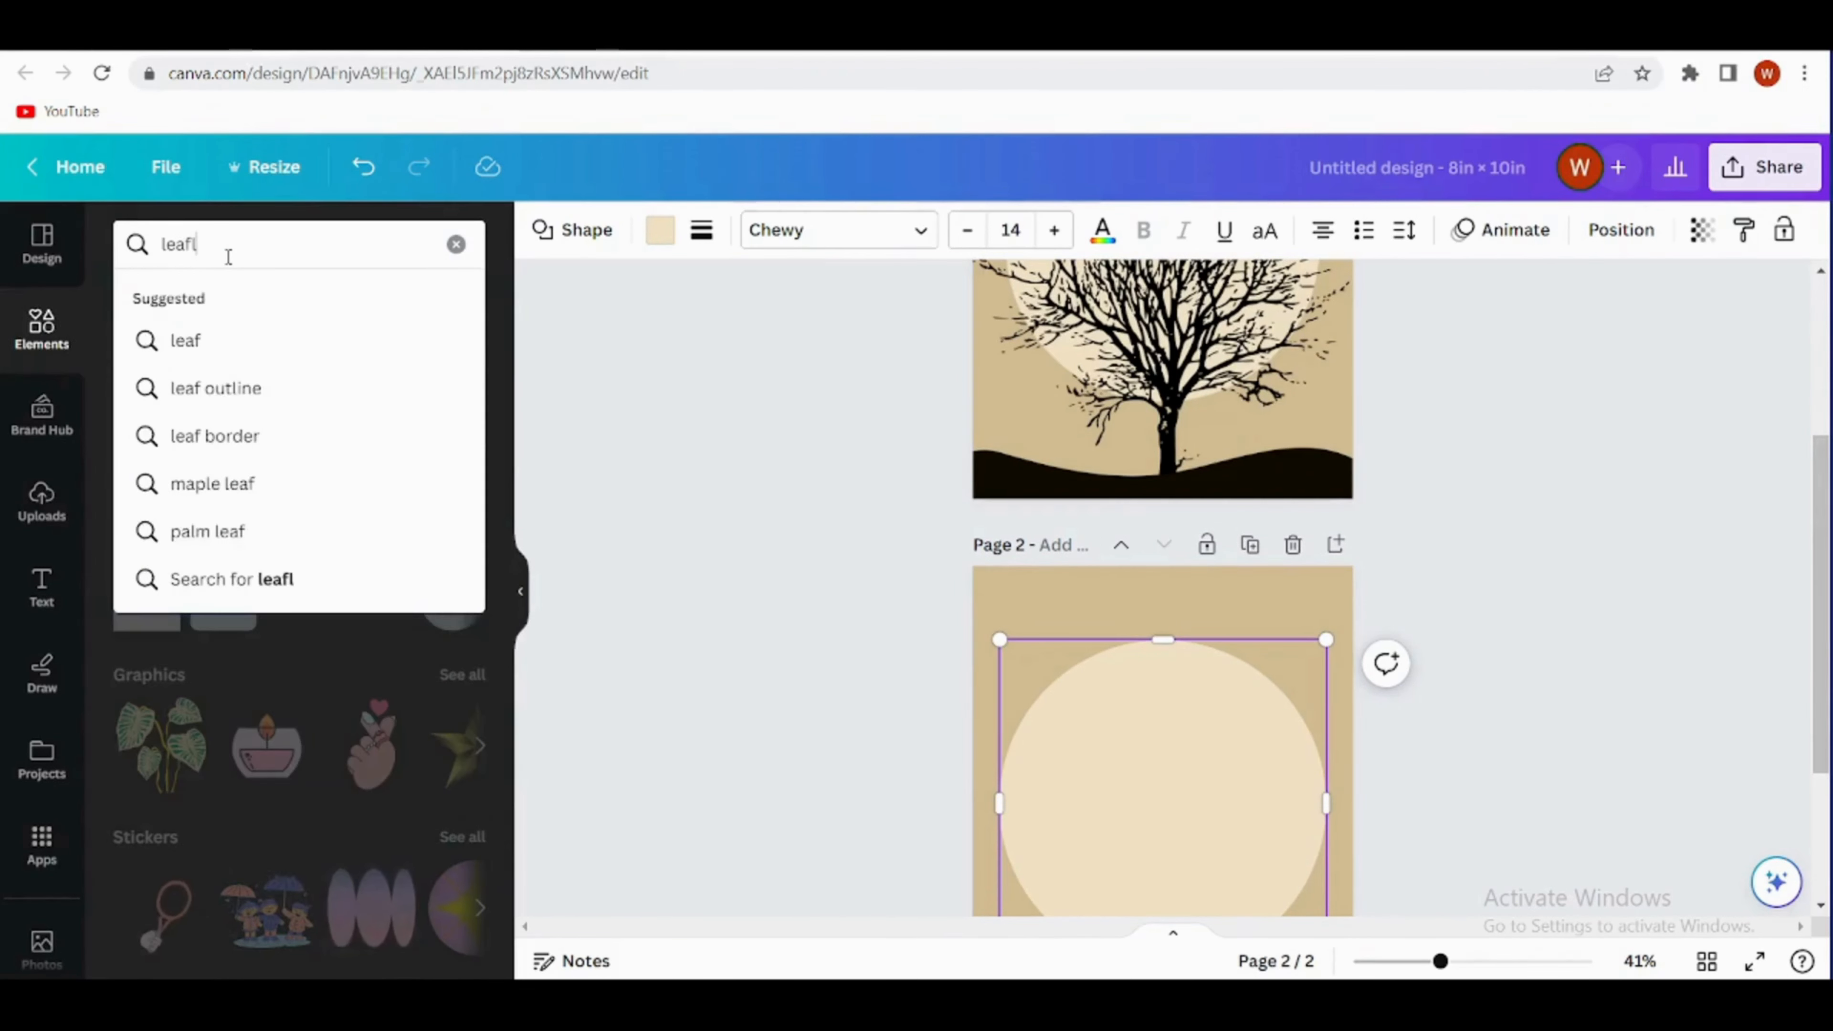
{"action": "type", "text": "ss"}
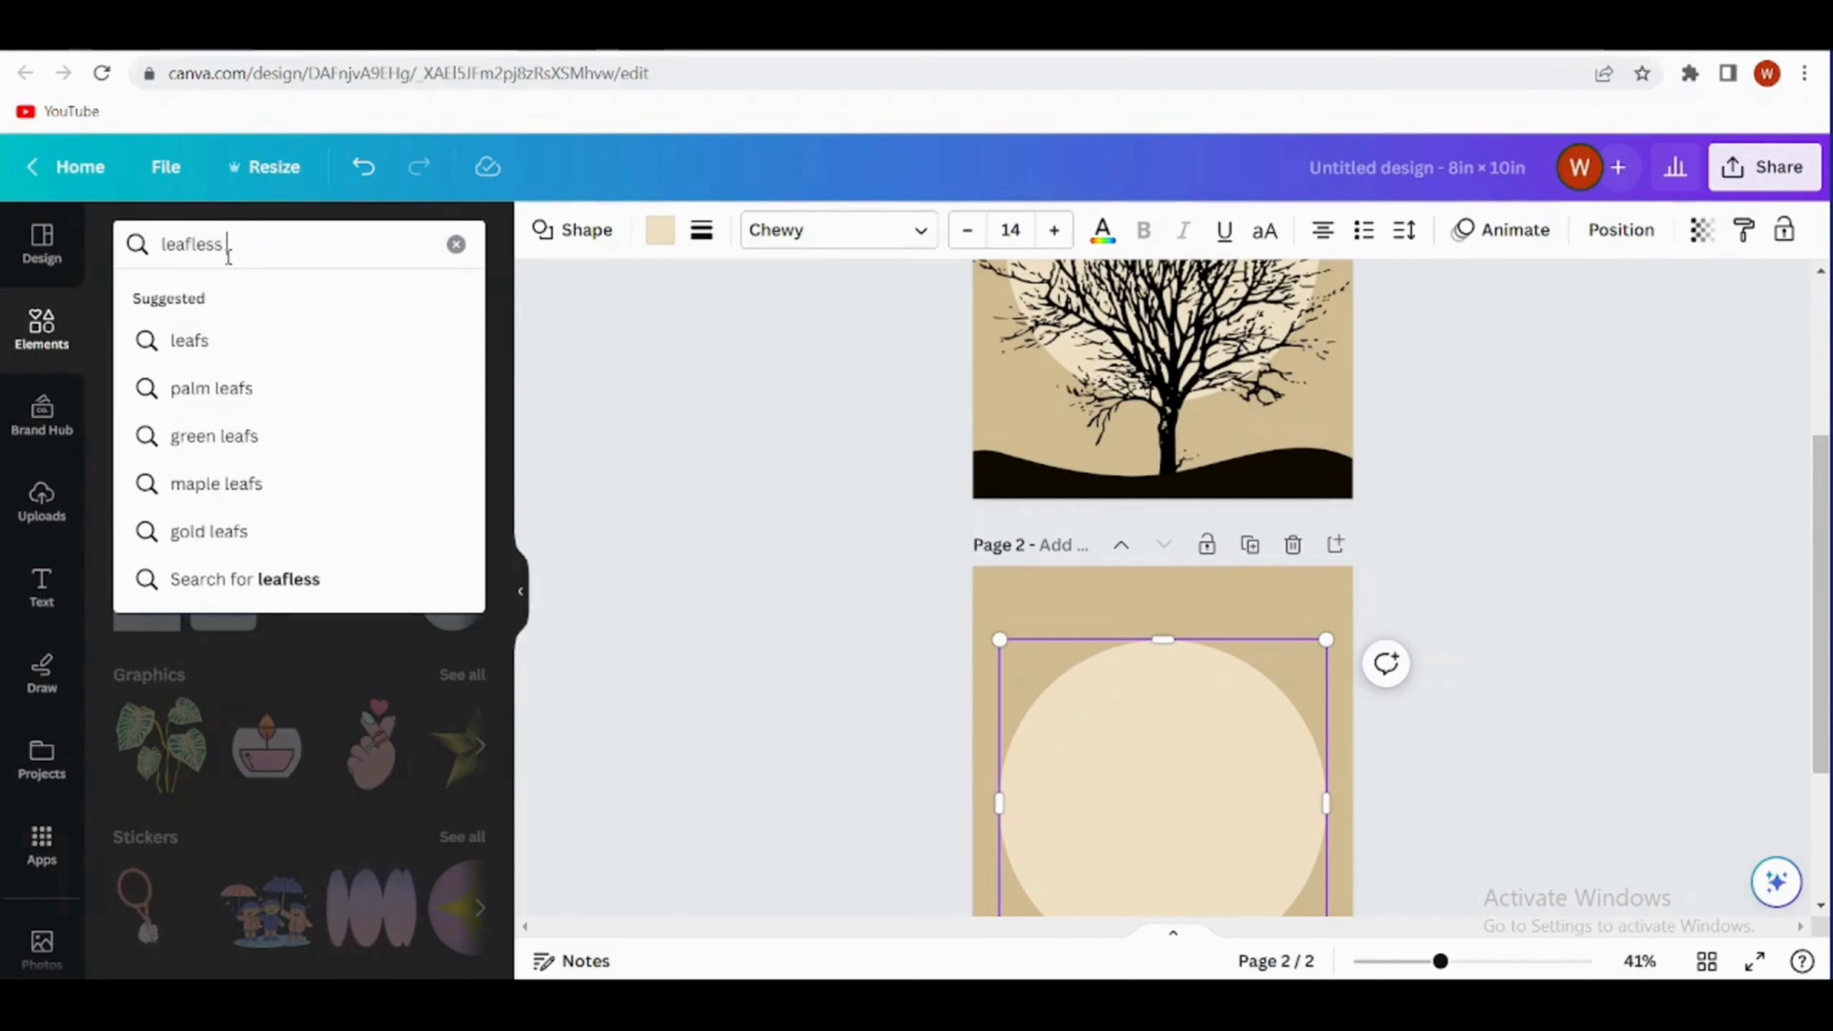
{"action": "type", "text": " tree"}
{"action": "key", "text": "Return"}
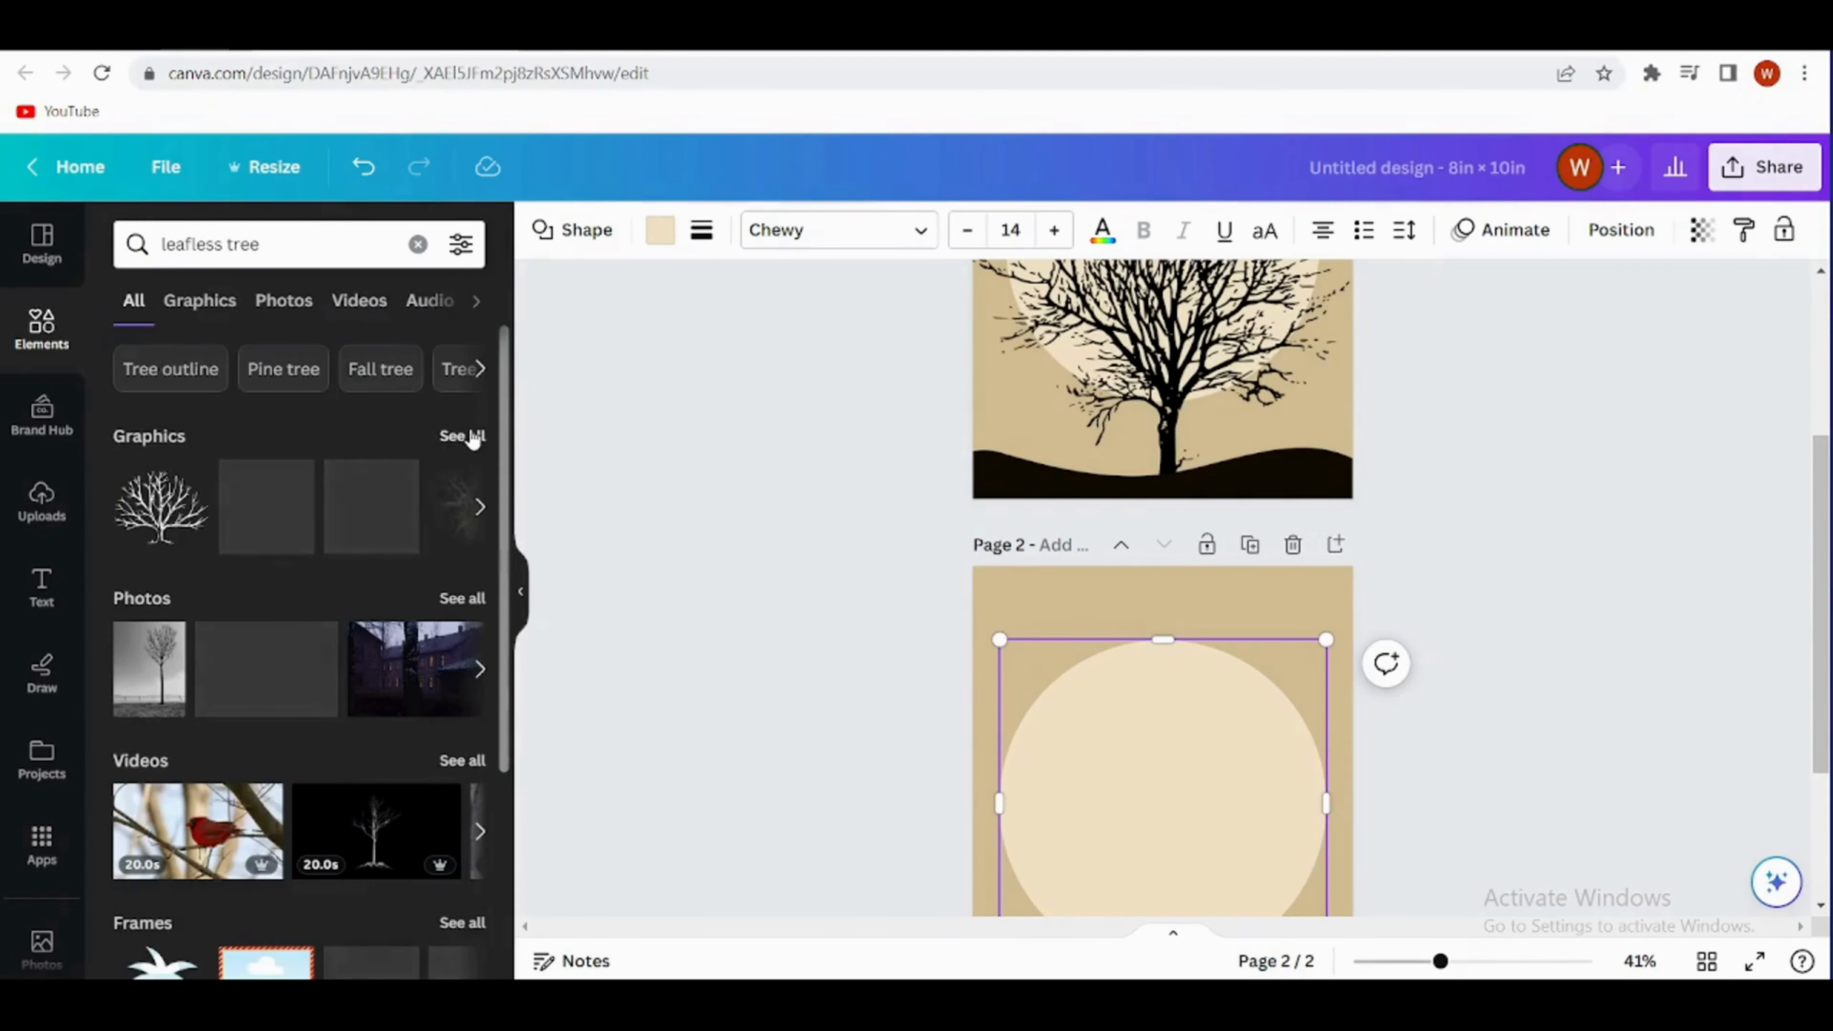
{"action": "left_click", "coordinate": [465, 437]}
- Add two black leafless tree graphics to page 2 as candidates, placing the wide, low one beneath the taller one
{"action": "scroll", "coordinate": [1060, 706], "scroll_direction": "down", "scroll_amount": 2}
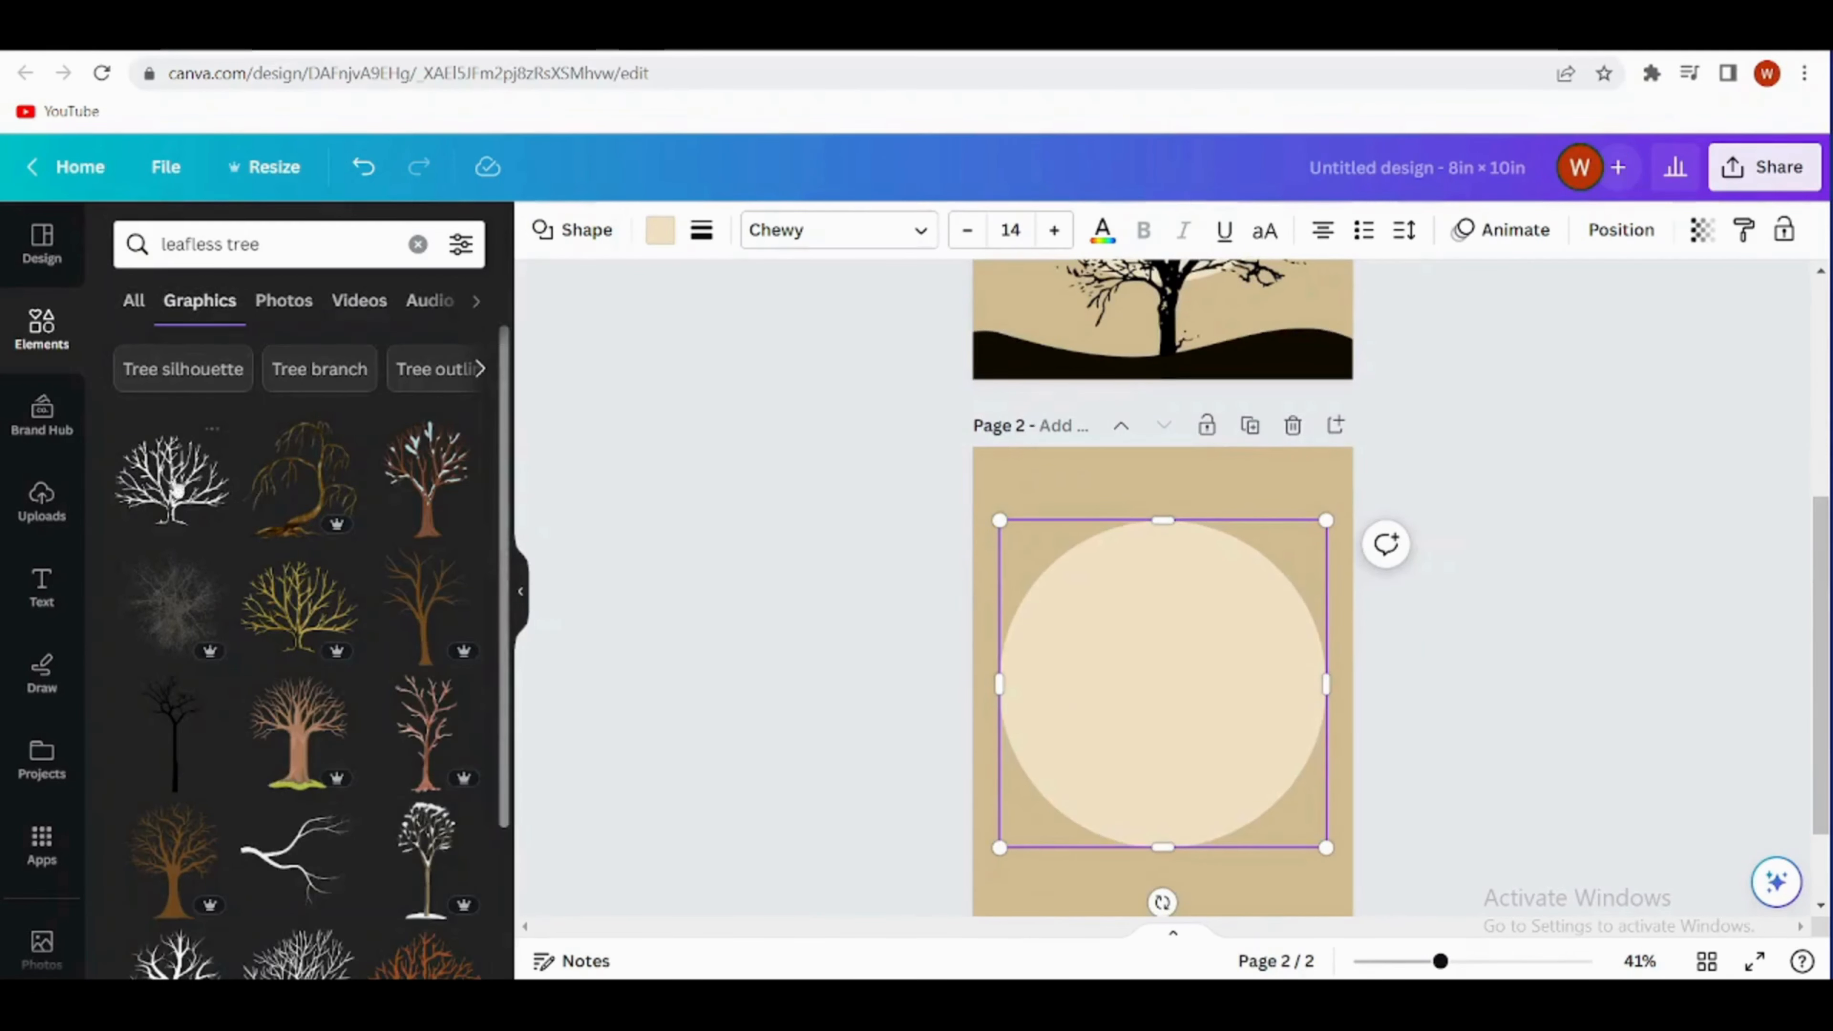
{"action": "scroll", "coordinate": [262, 813], "scroll_direction": "down", "scroll_amount": 3}
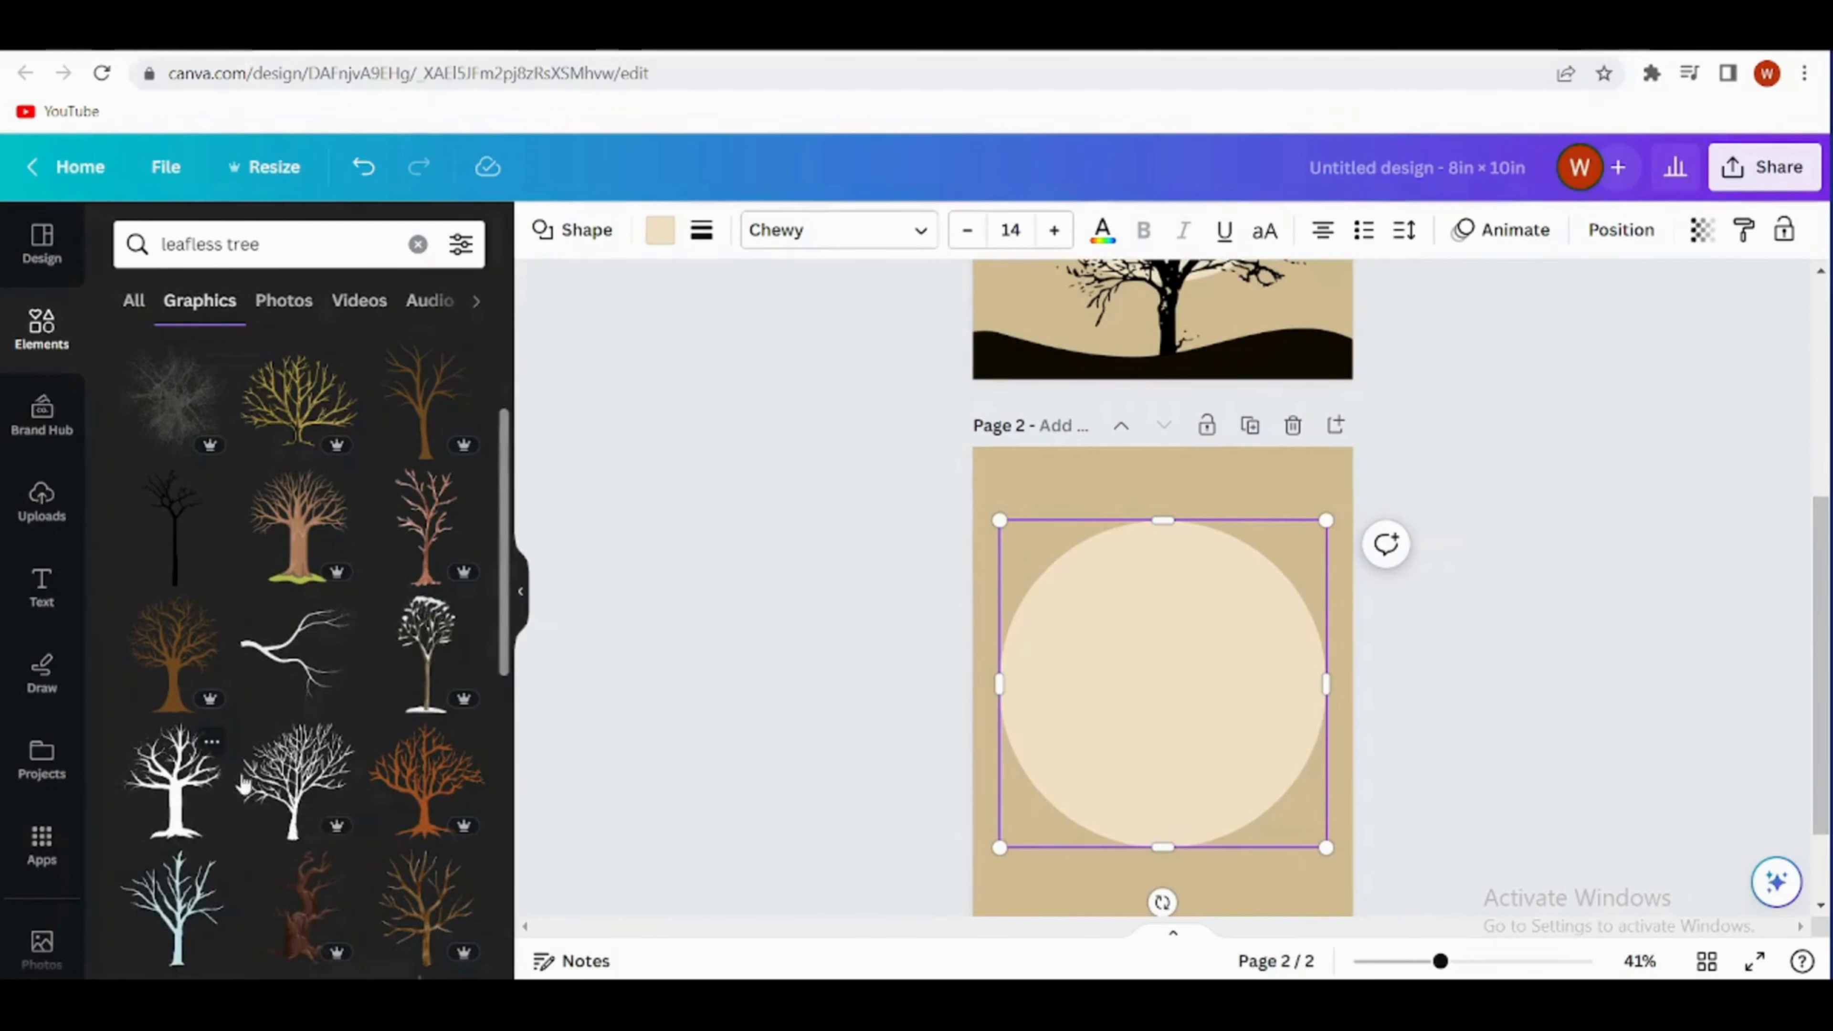
{"action": "left_click", "coordinate": [296, 802]}
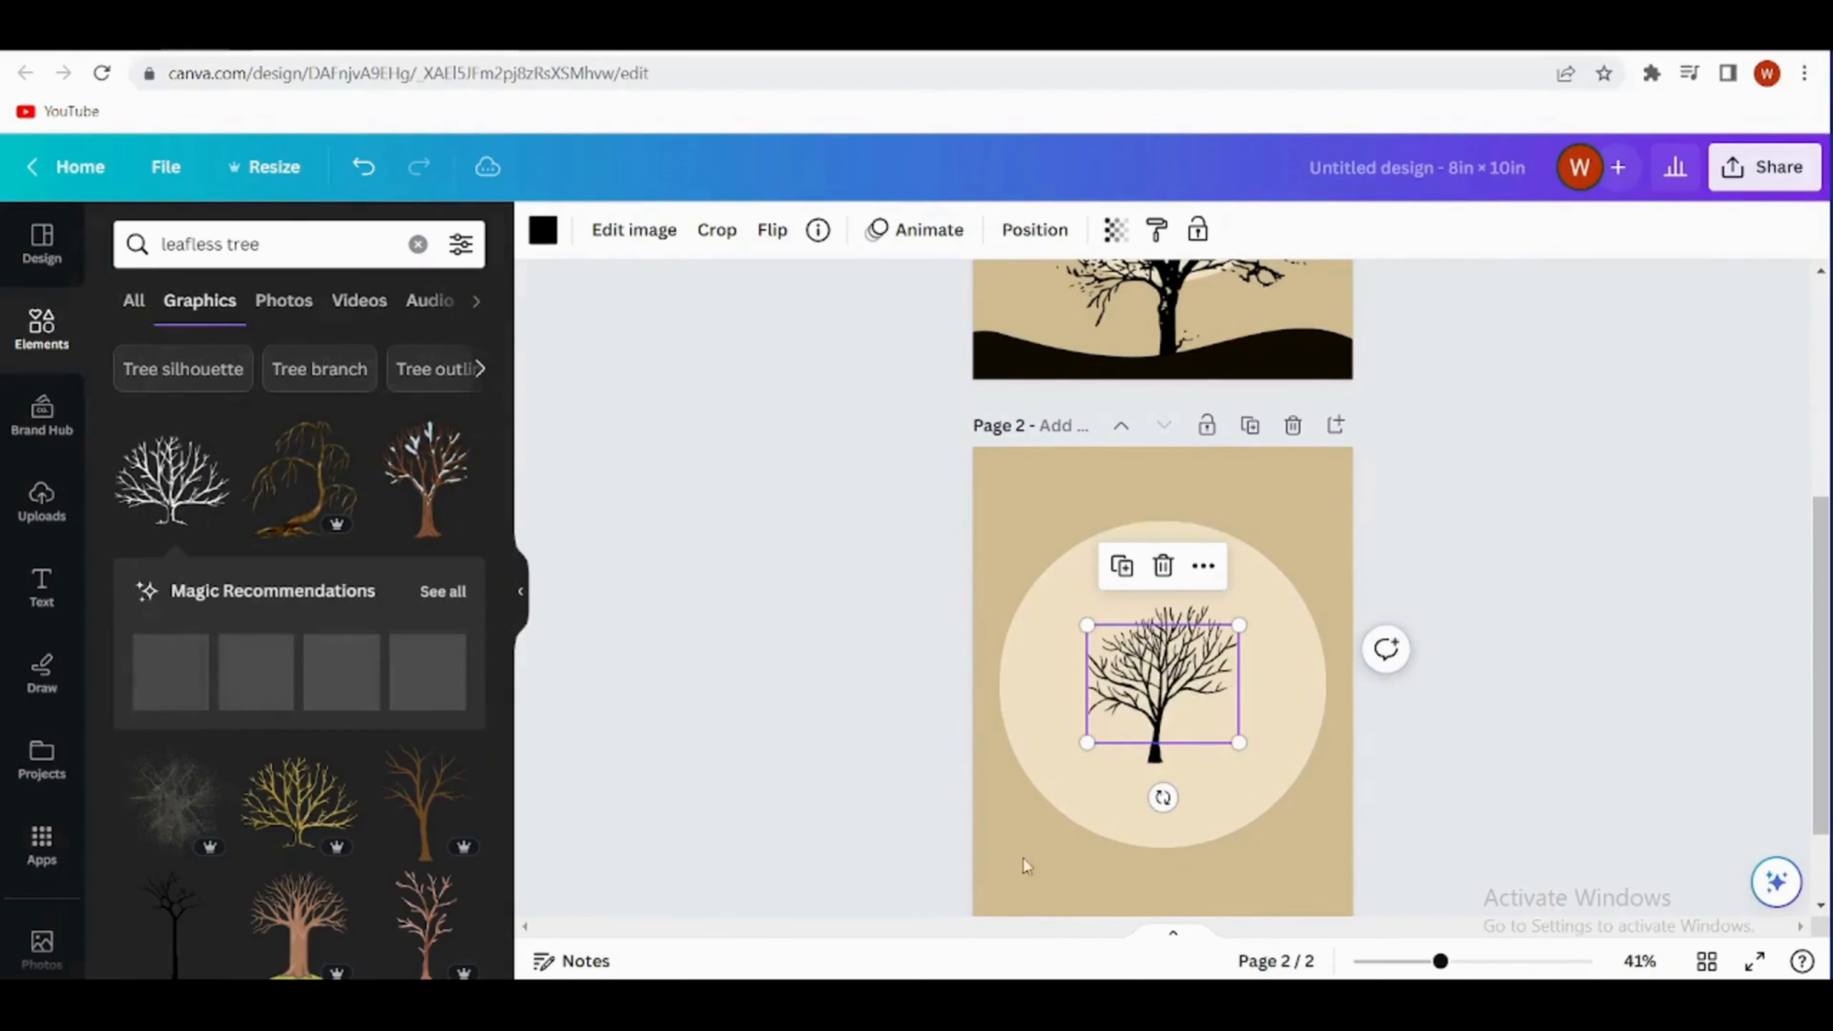
{"action": "left_click_drag", "start_coordinate": [1150, 697], "coordinate": [1164, 816]}
- Find the broad-crowned leafless tree with twisted branches among the graphics and add it to the upper part of the circle on page 2
{"action": "scroll", "coordinate": [305, 751], "scroll_direction": "down", "scroll_amount": 2}
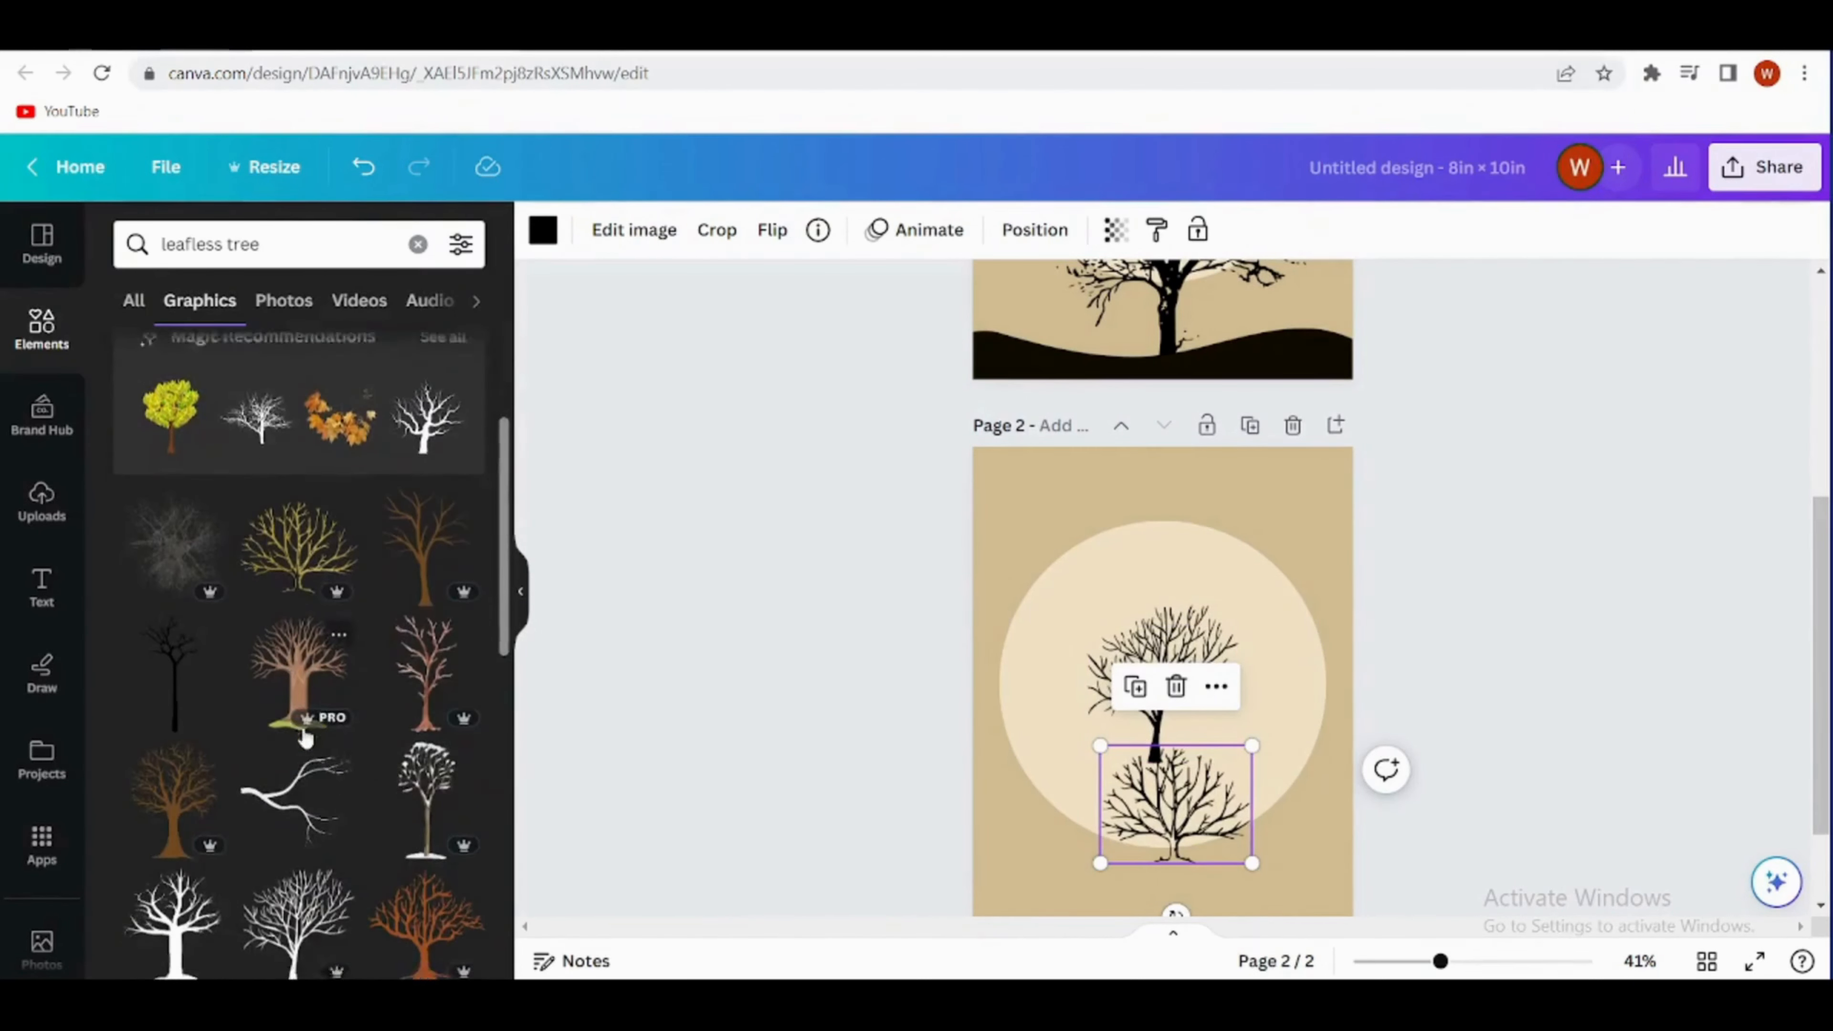
{"action": "scroll", "coordinate": [305, 737], "scroll_direction": "down", "scroll_amount": 6}
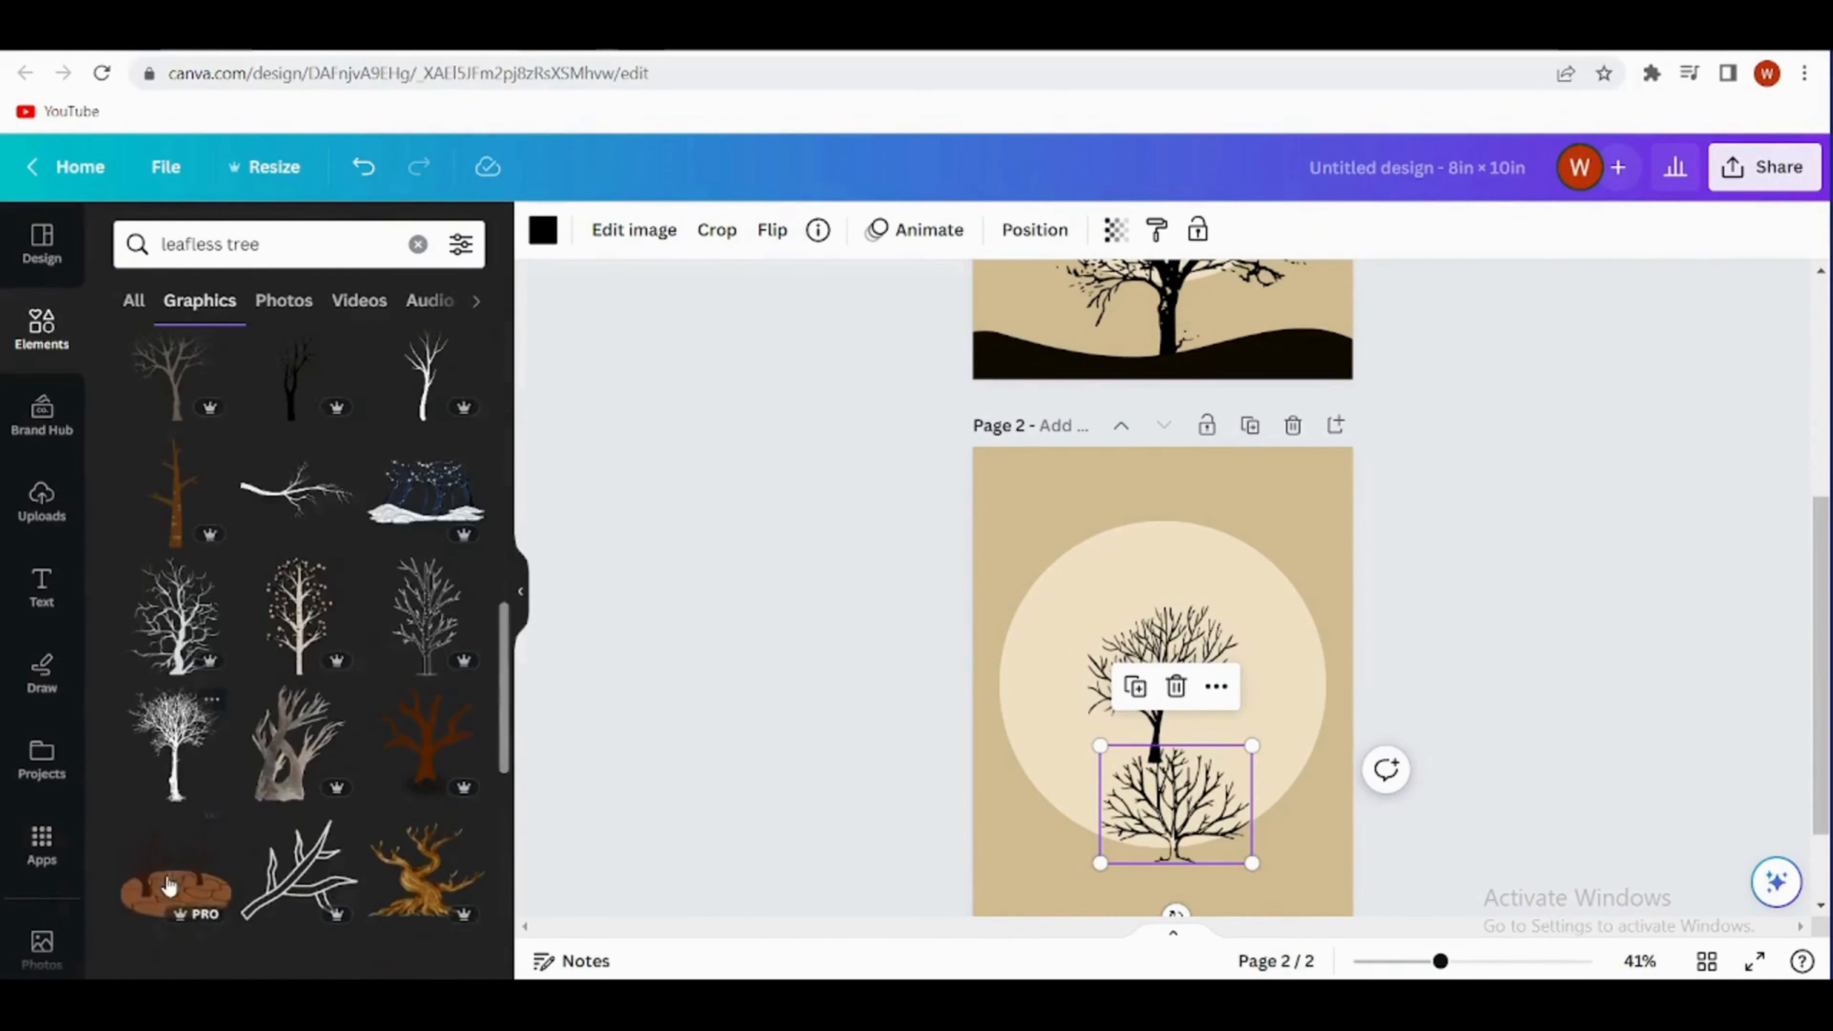
{"action": "scroll", "coordinate": [170, 884], "scroll_direction": "down", "scroll_amount": 5}
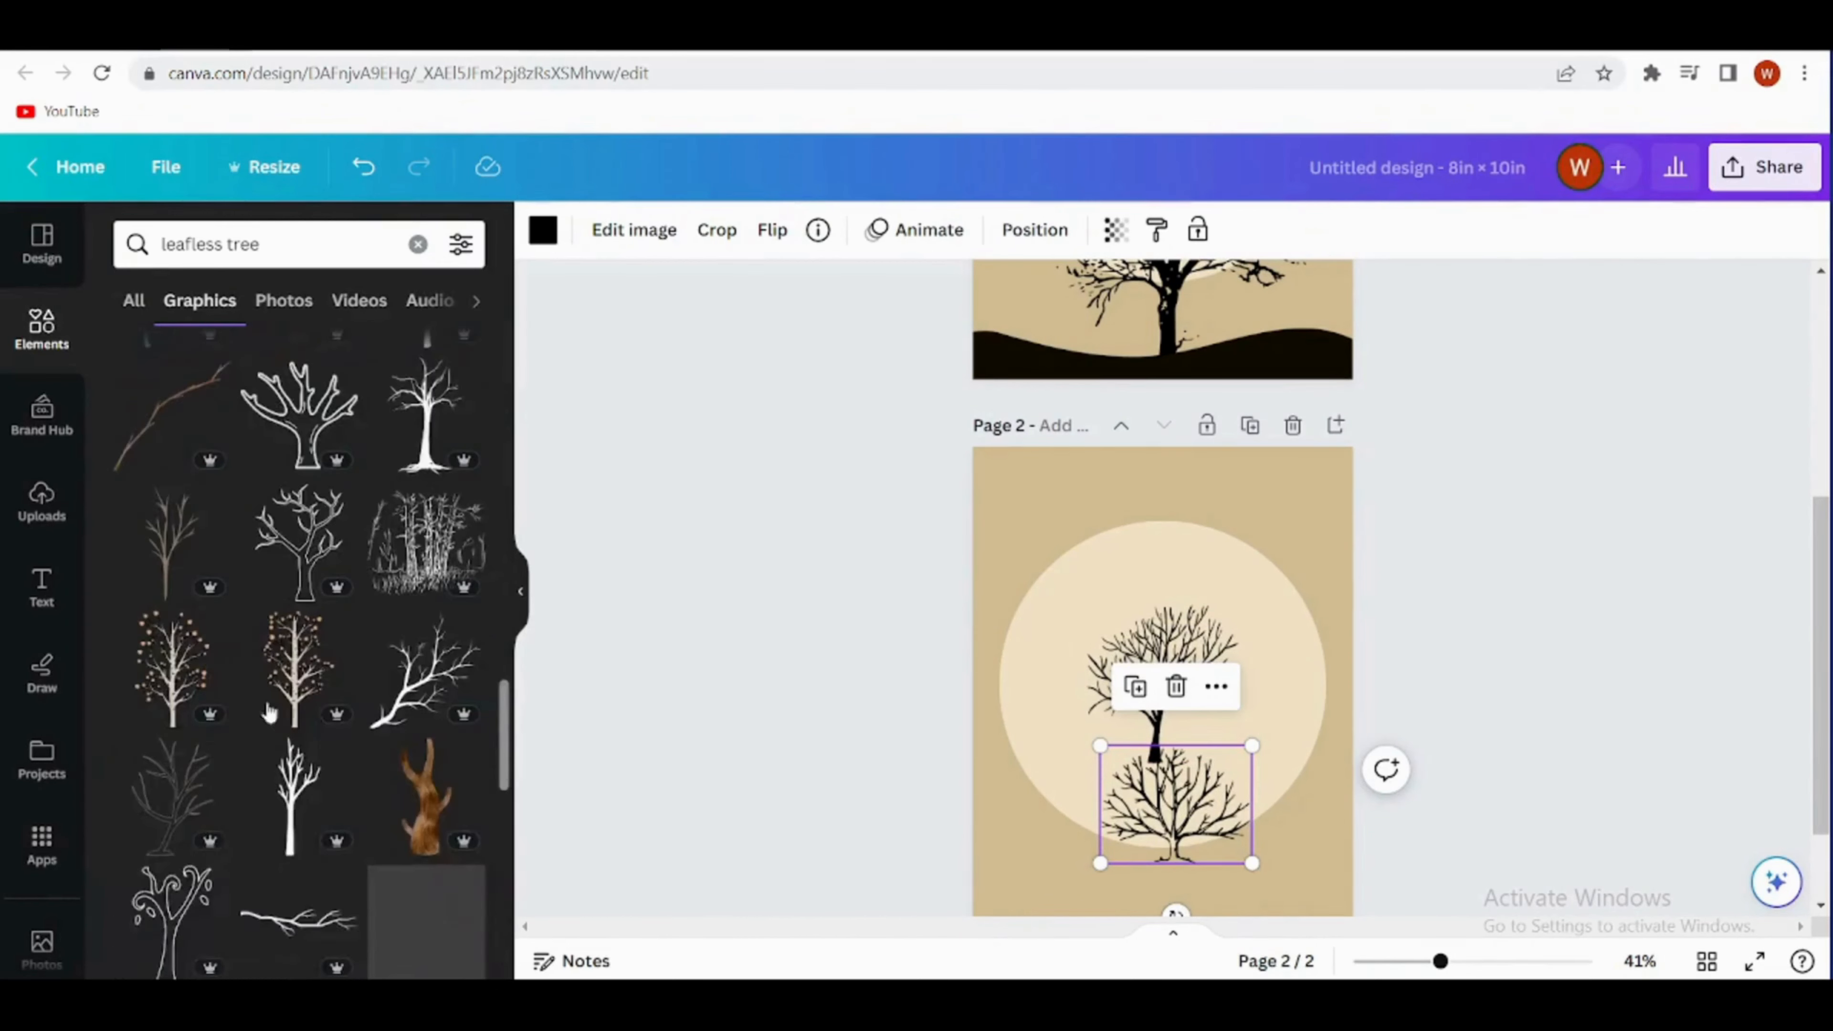
{"action": "scroll", "coordinate": [268, 713], "scroll_direction": "down", "scroll_amount": 5}
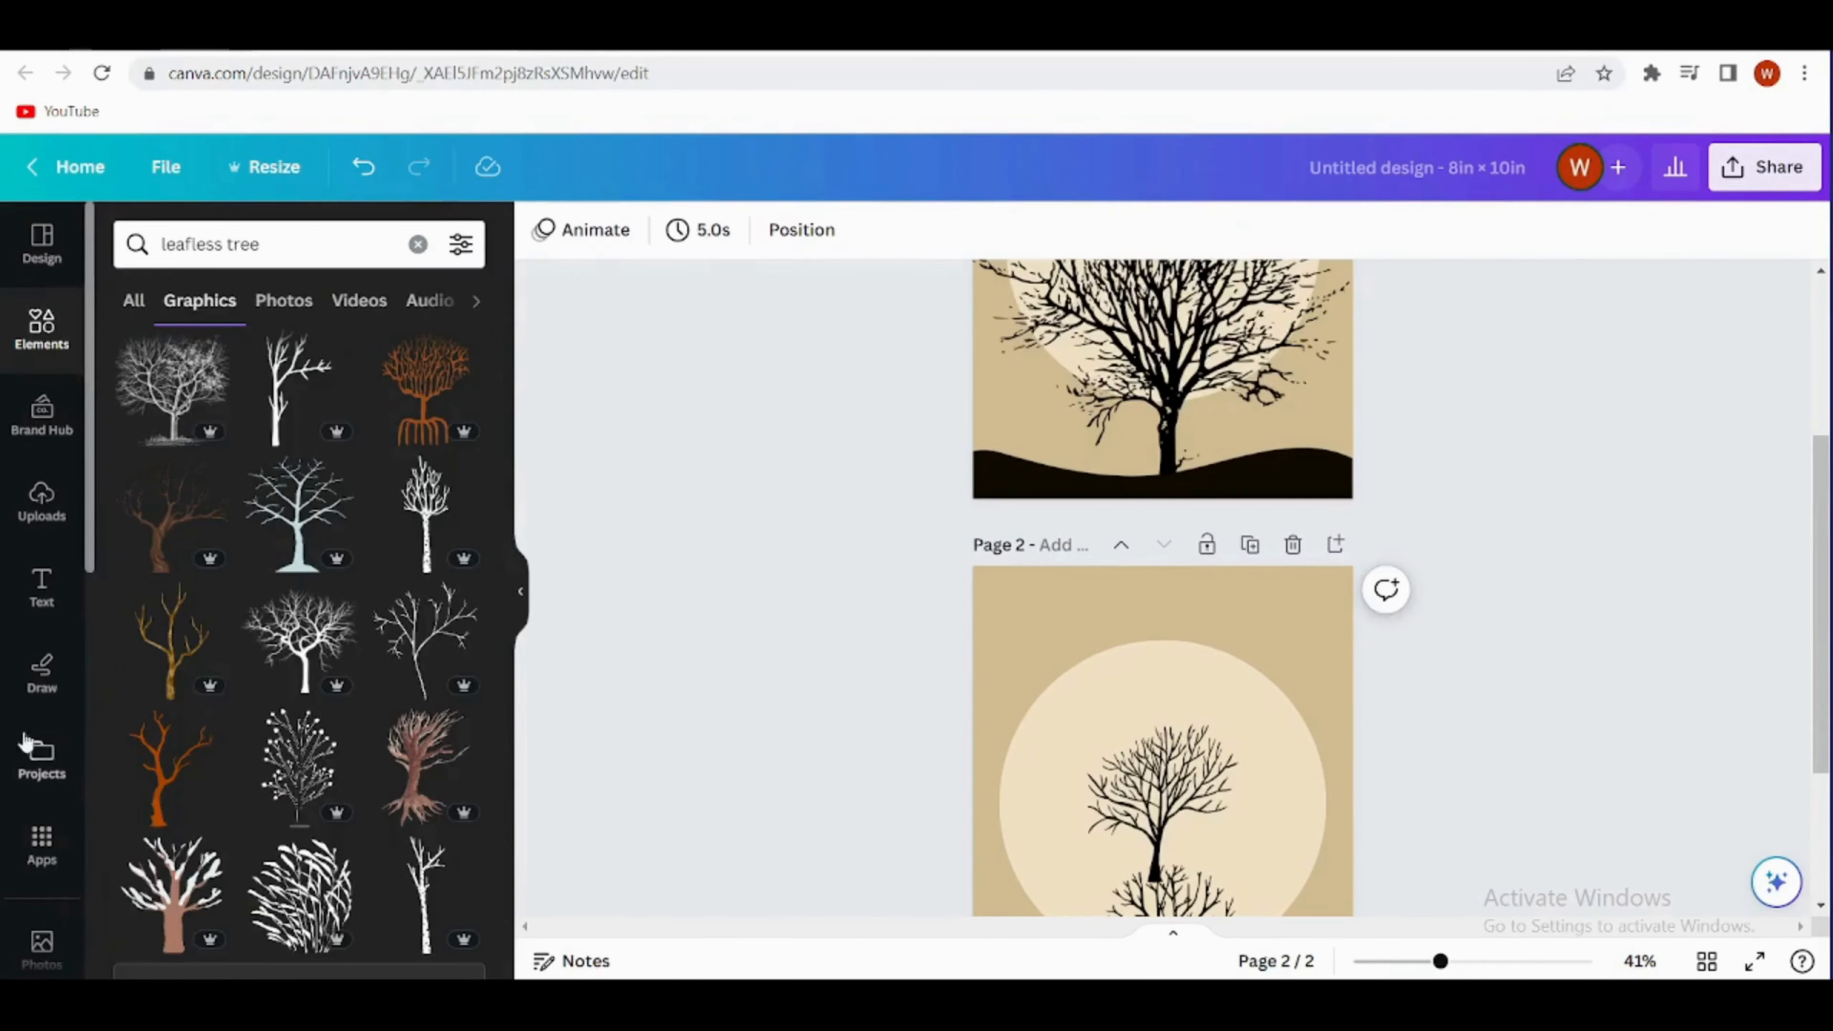
{"action": "left_click", "coordinate": [297, 649]}
{"action": "left_click_drag", "start_coordinate": [1152, 801], "coordinate": [1202, 714]}
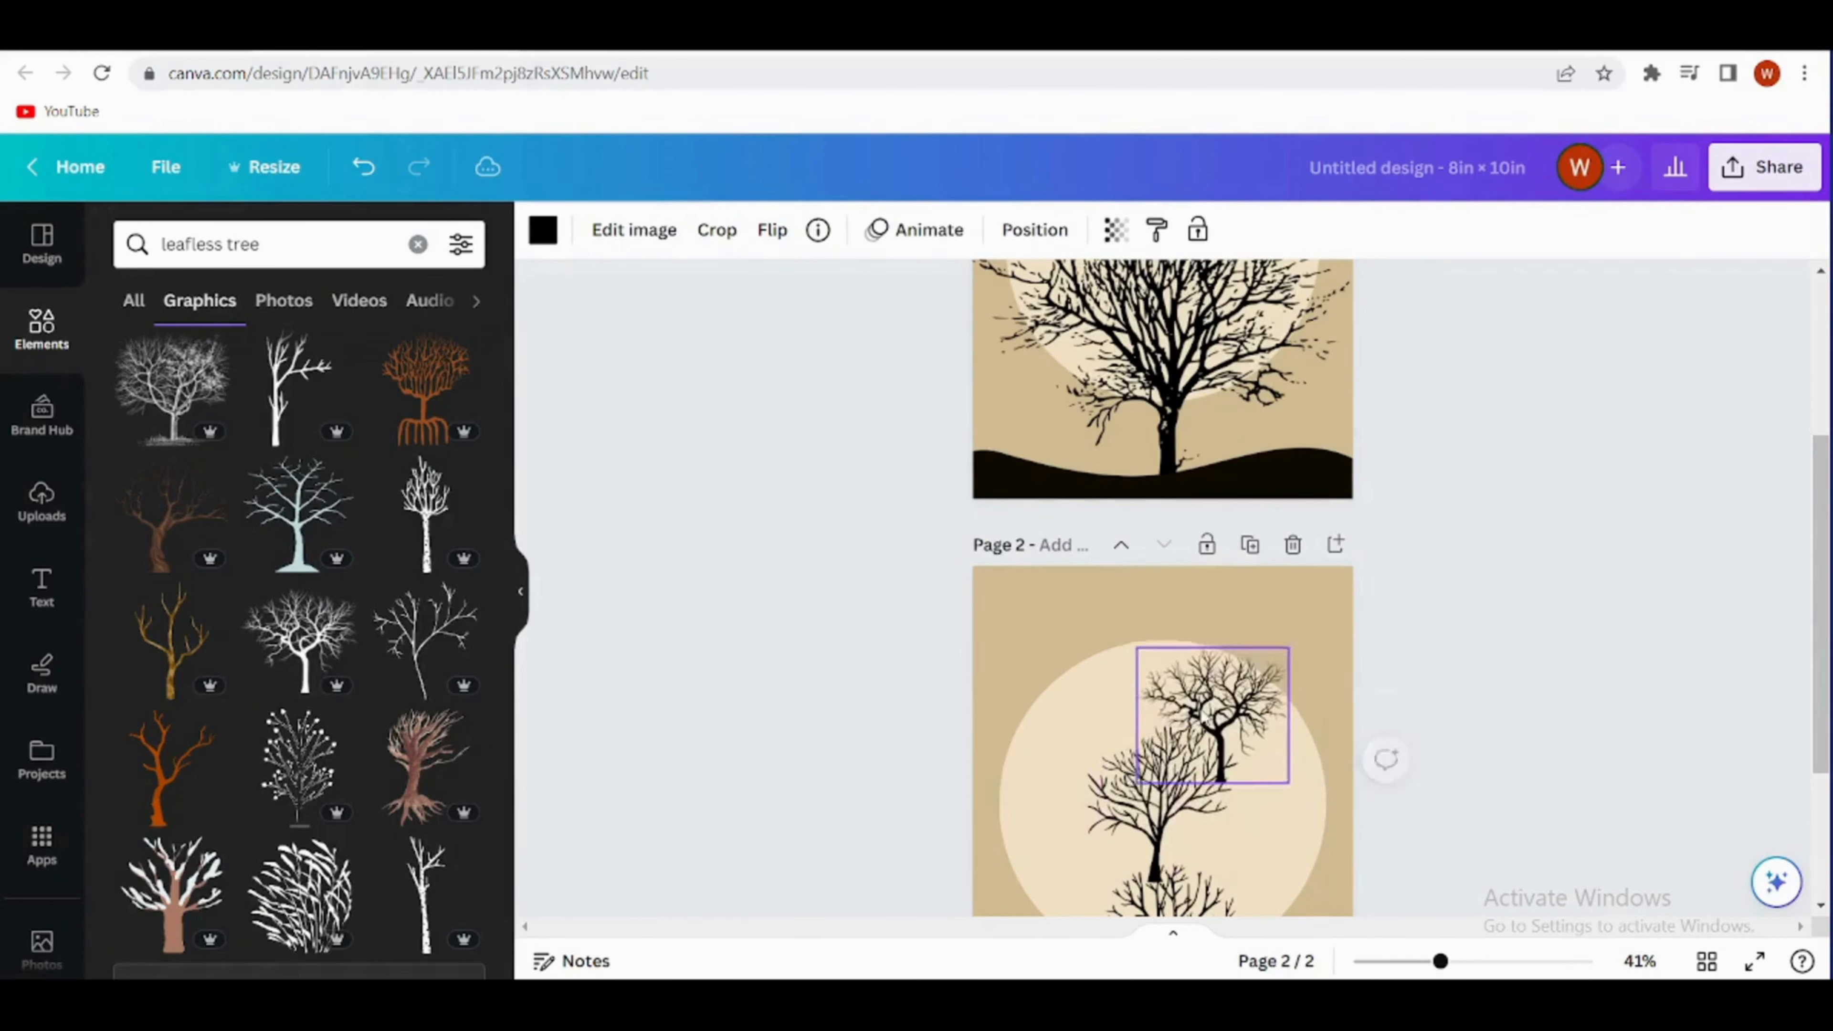
- Delete the first two candidate trees from page 2, keeping only the broad-crowned one
{"action": "left_click", "coordinate": [1126, 841]}
{"action": "left_click", "coordinate": [1163, 664]}
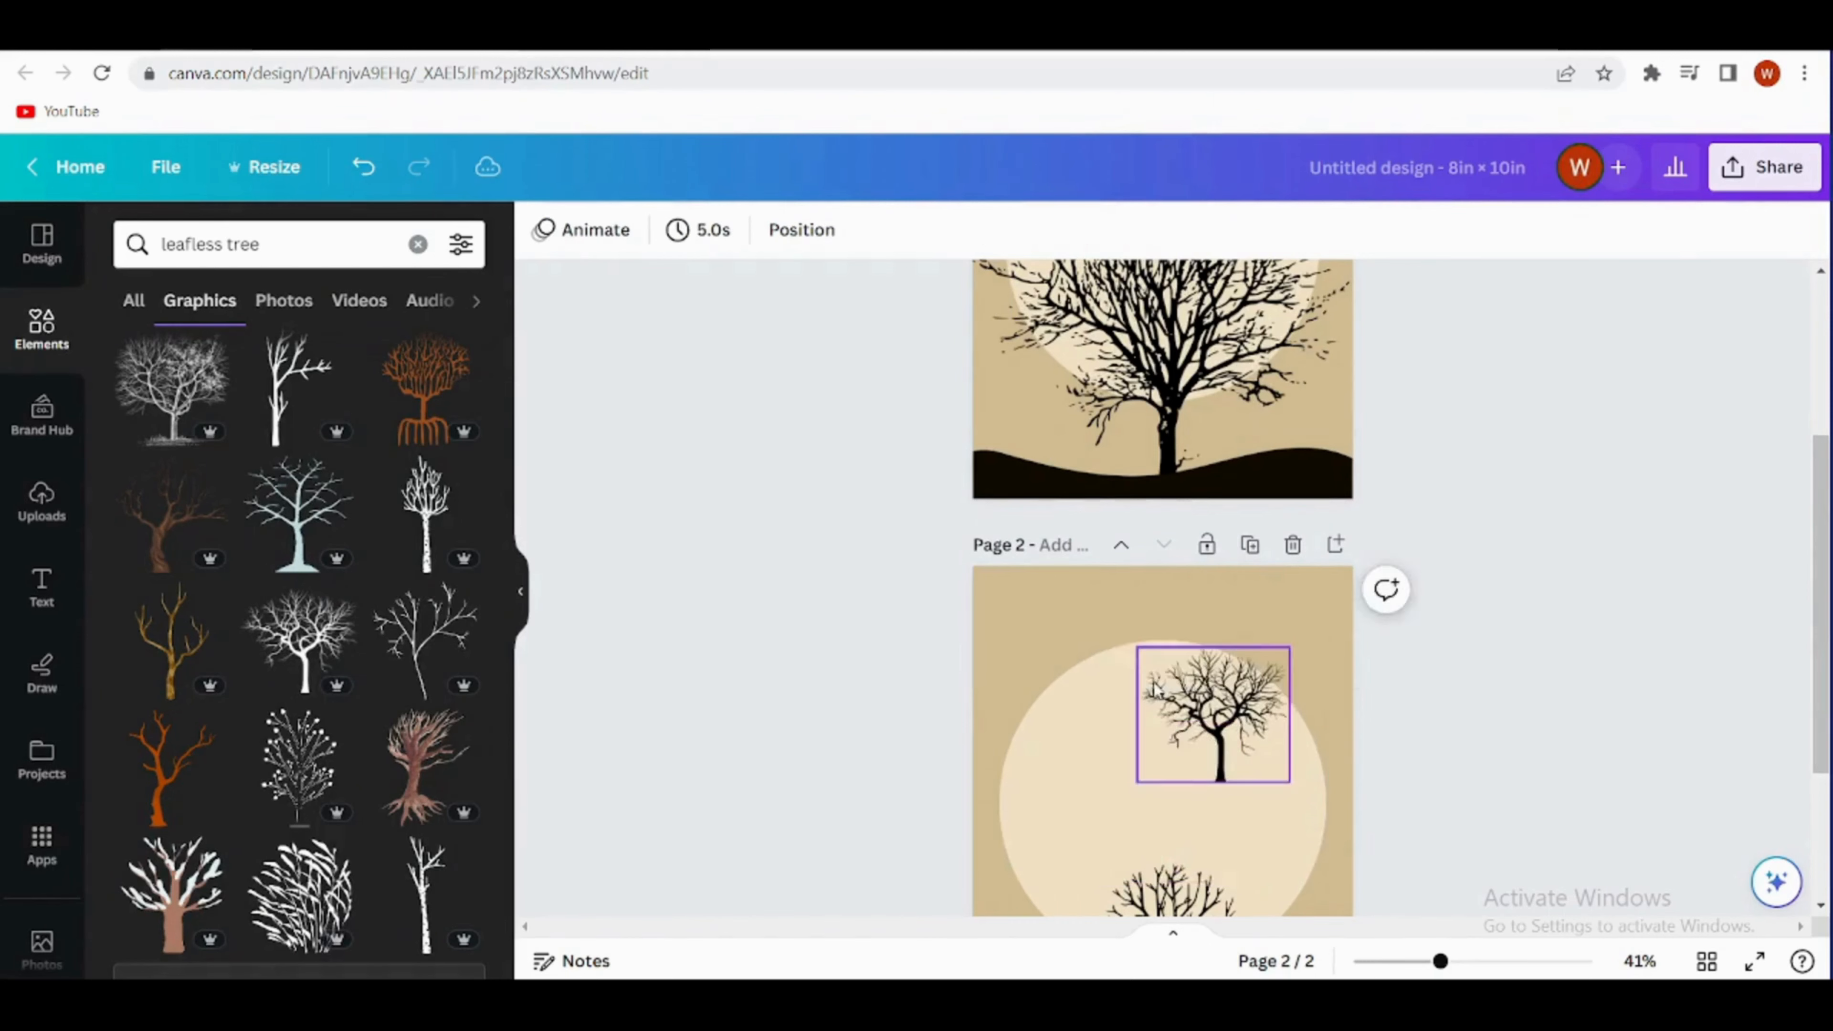
{"action": "scroll", "coordinate": [1161, 674], "scroll_direction": "down", "scroll_amount": 3}
{"action": "left_click", "coordinate": [1163, 663]}
{"action": "left_click", "coordinate": [1176, 564]}
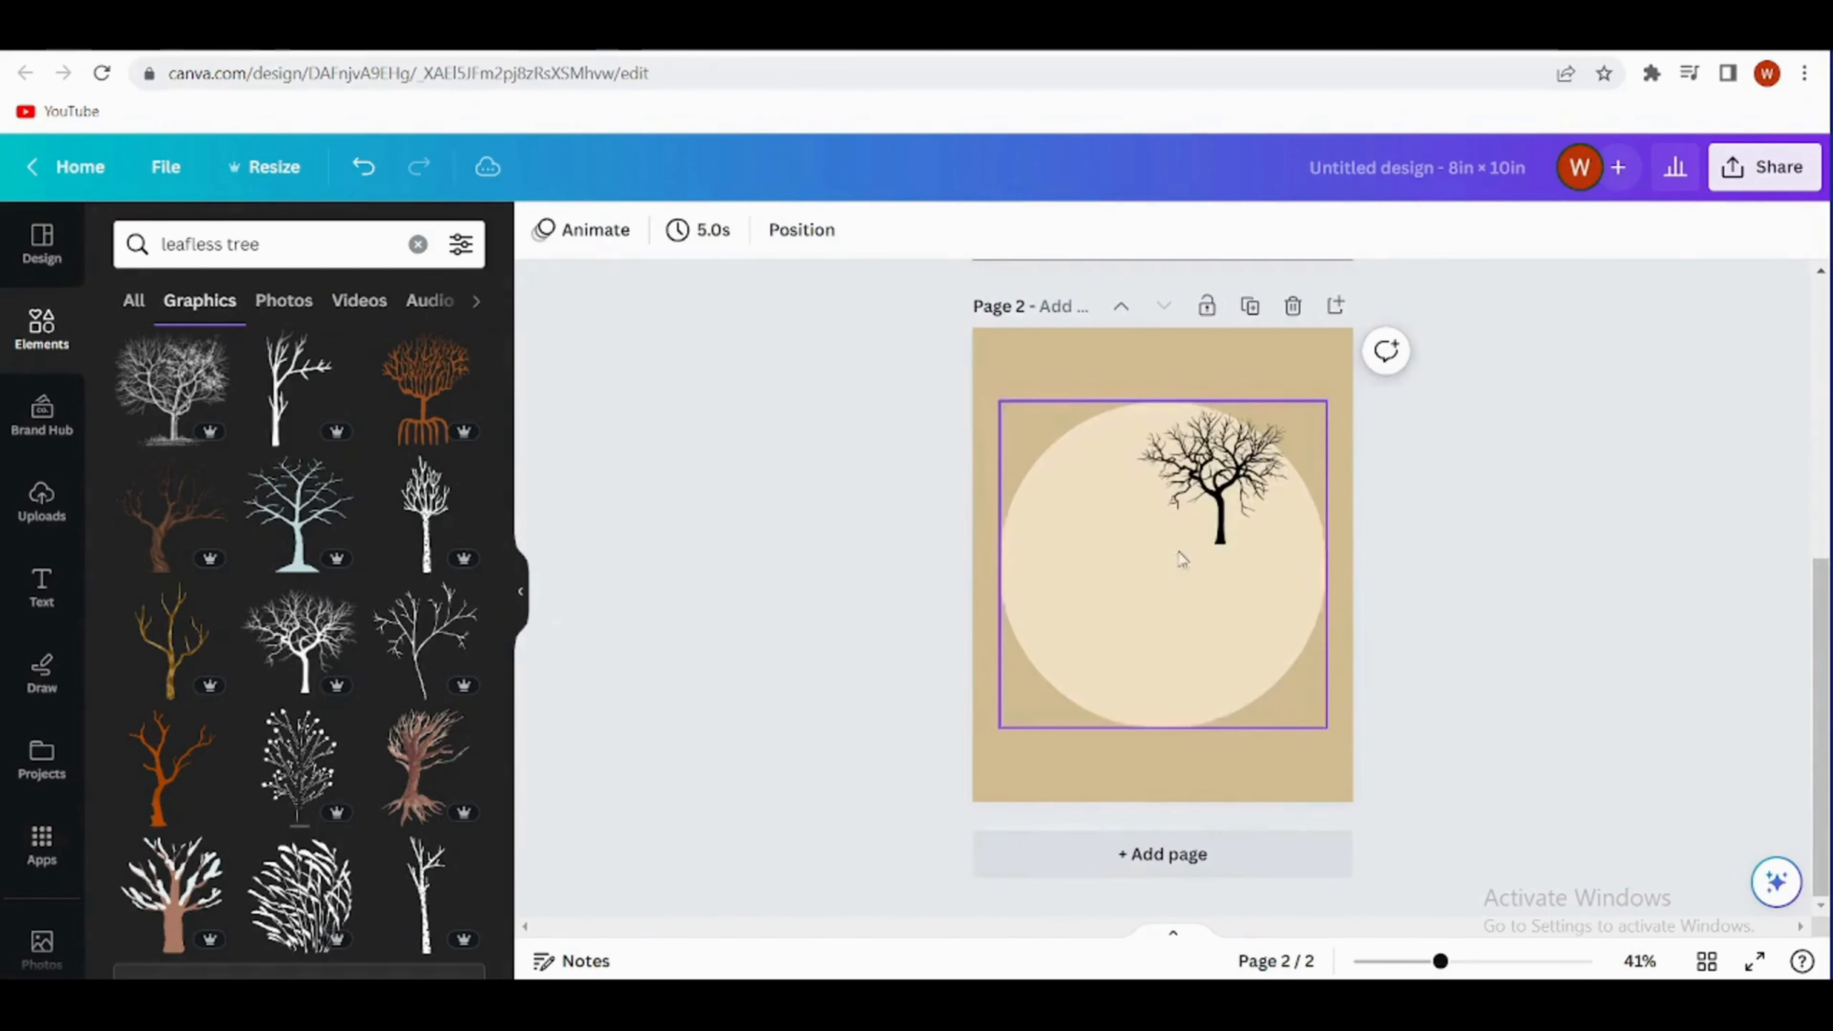
- Move the tree over the circle, enlarge it to about the full page width and rest its trunk on the page's lower edge
{"action": "left_click", "coordinate": [1190, 500]}
{"action": "left_click_drag", "start_coordinate": [1190, 500], "coordinate": [1142, 735]}
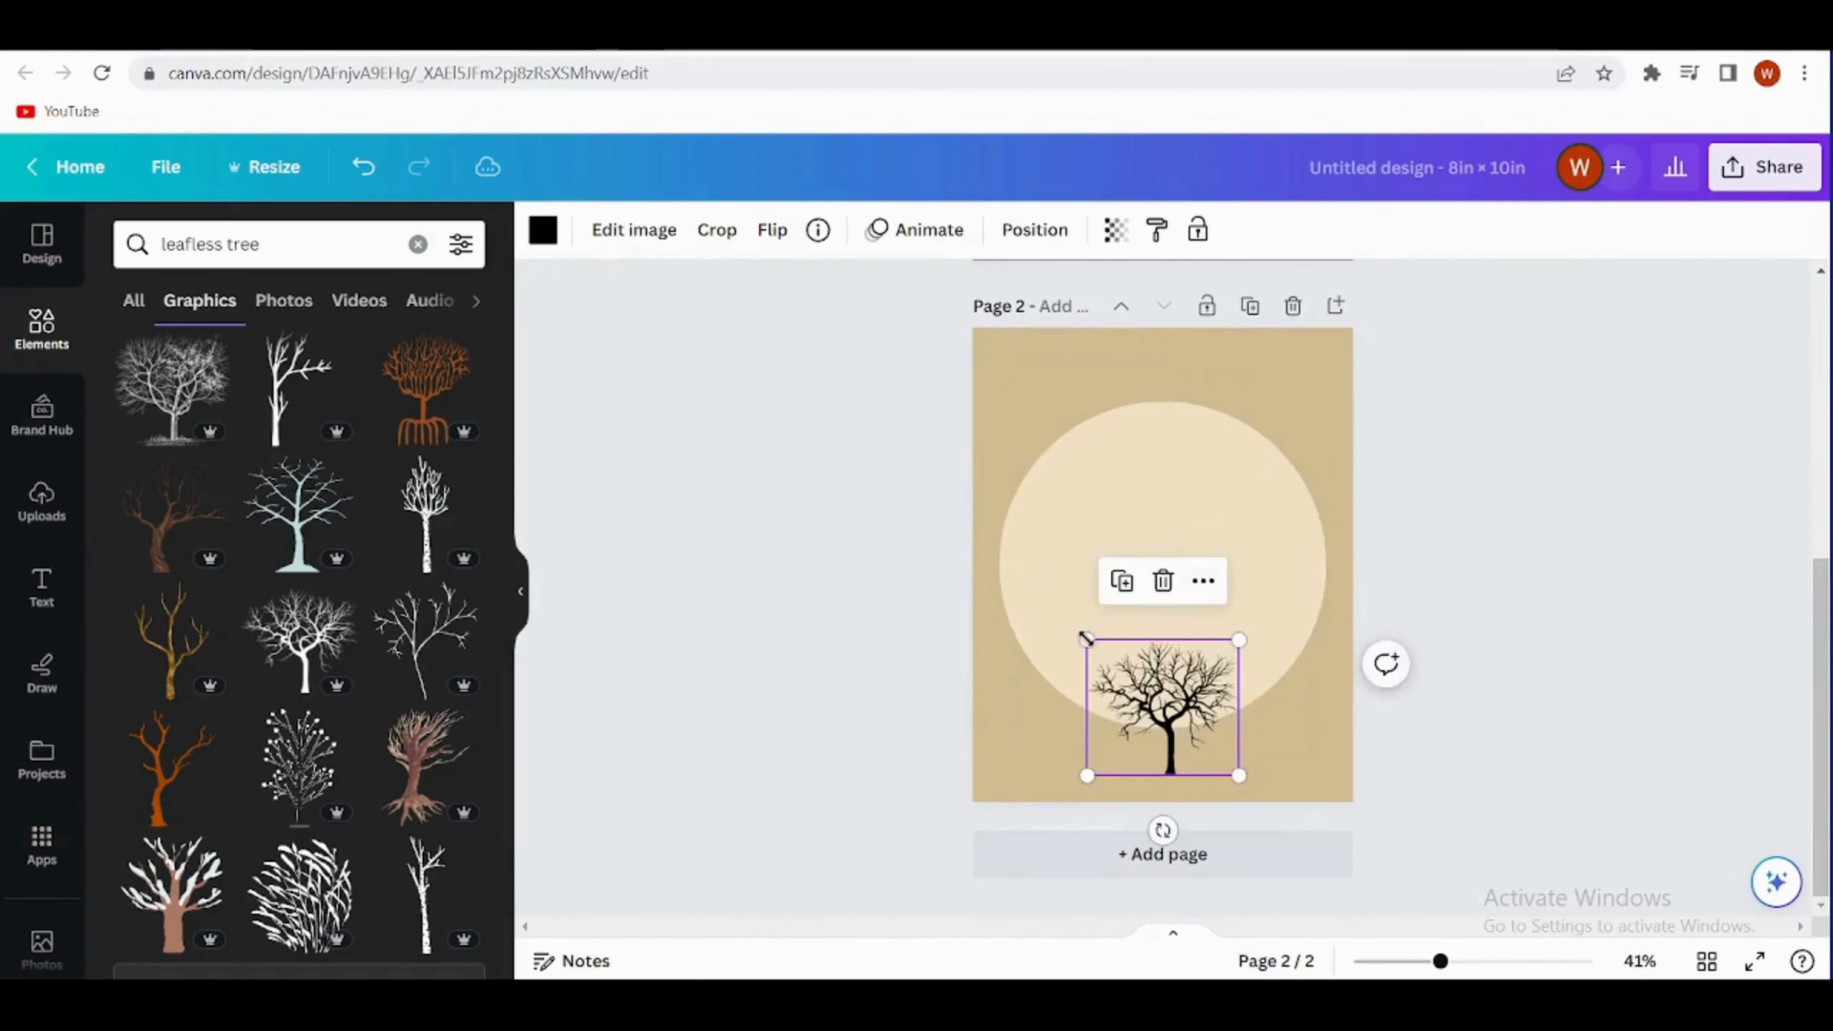
{"action": "left_click_drag", "start_coordinate": [1046, 608], "coordinate": [915, 487]}
{"action": "left_click_drag", "start_coordinate": [1130, 644], "coordinate": [1191, 659]}
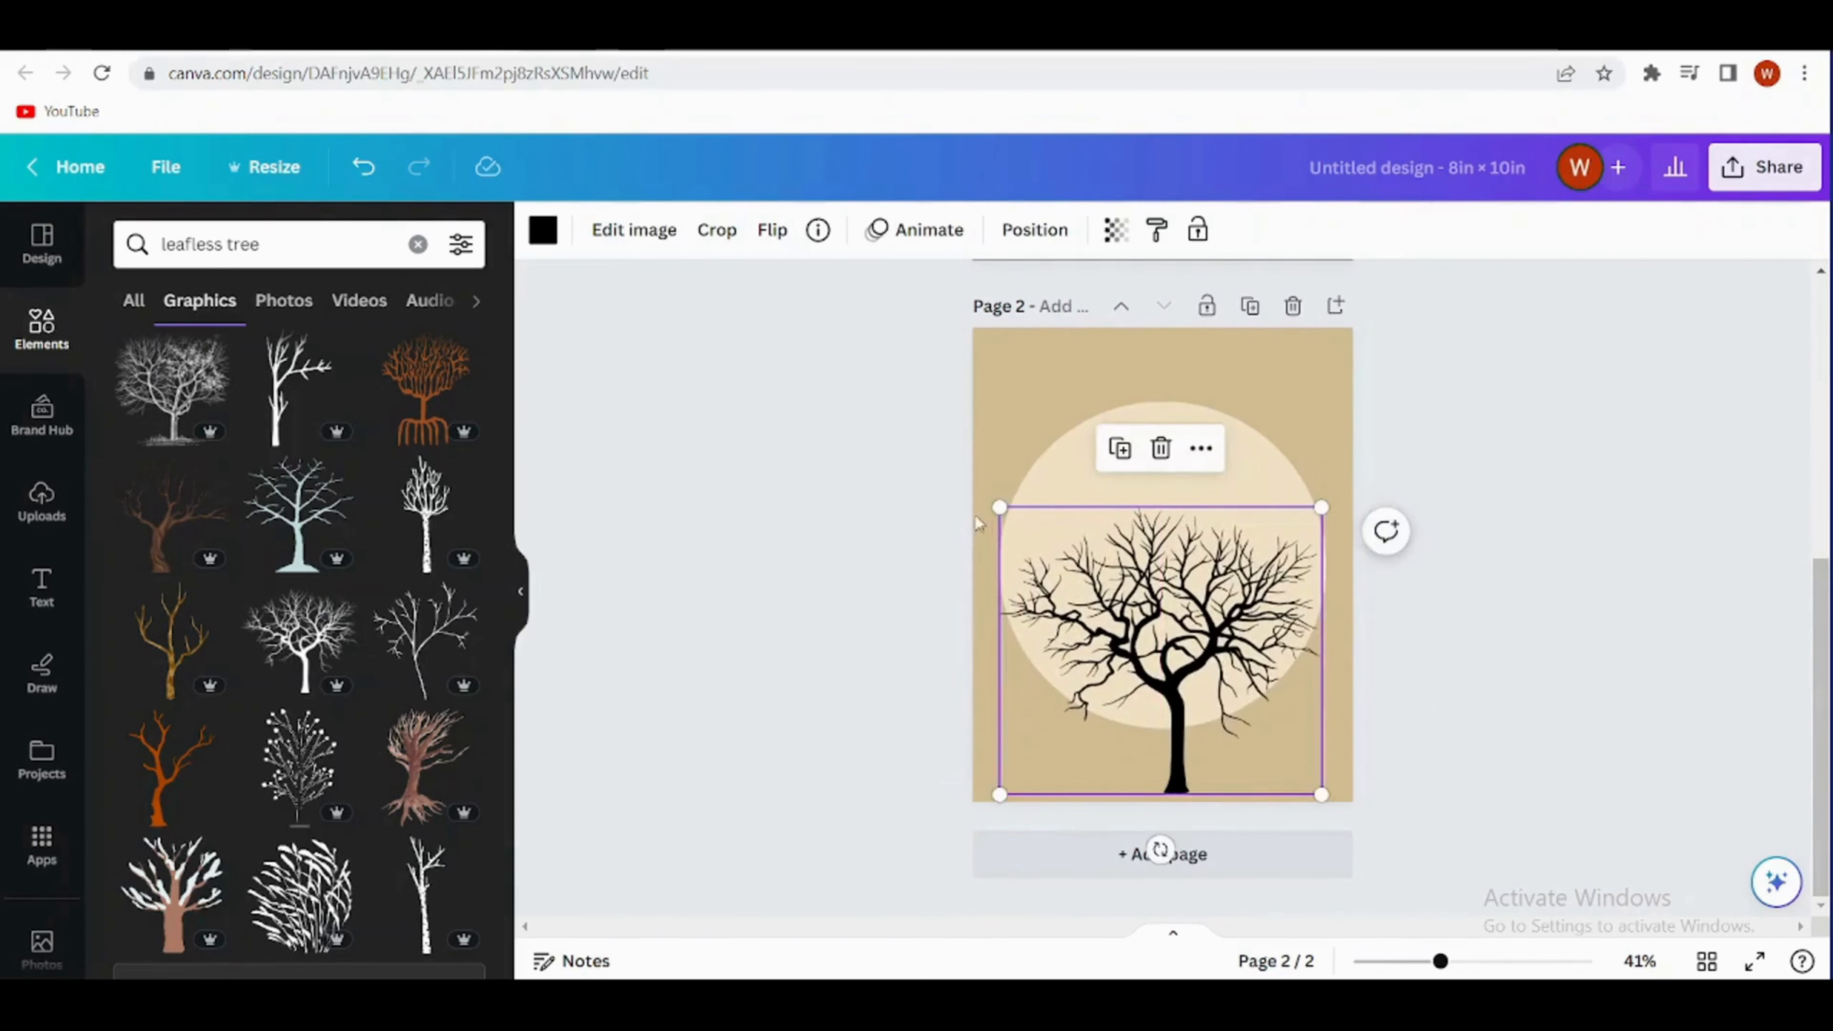
{"action": "left_click_drag", "start_coordinate": [1000, 508], "coordinate": [955, 468]}
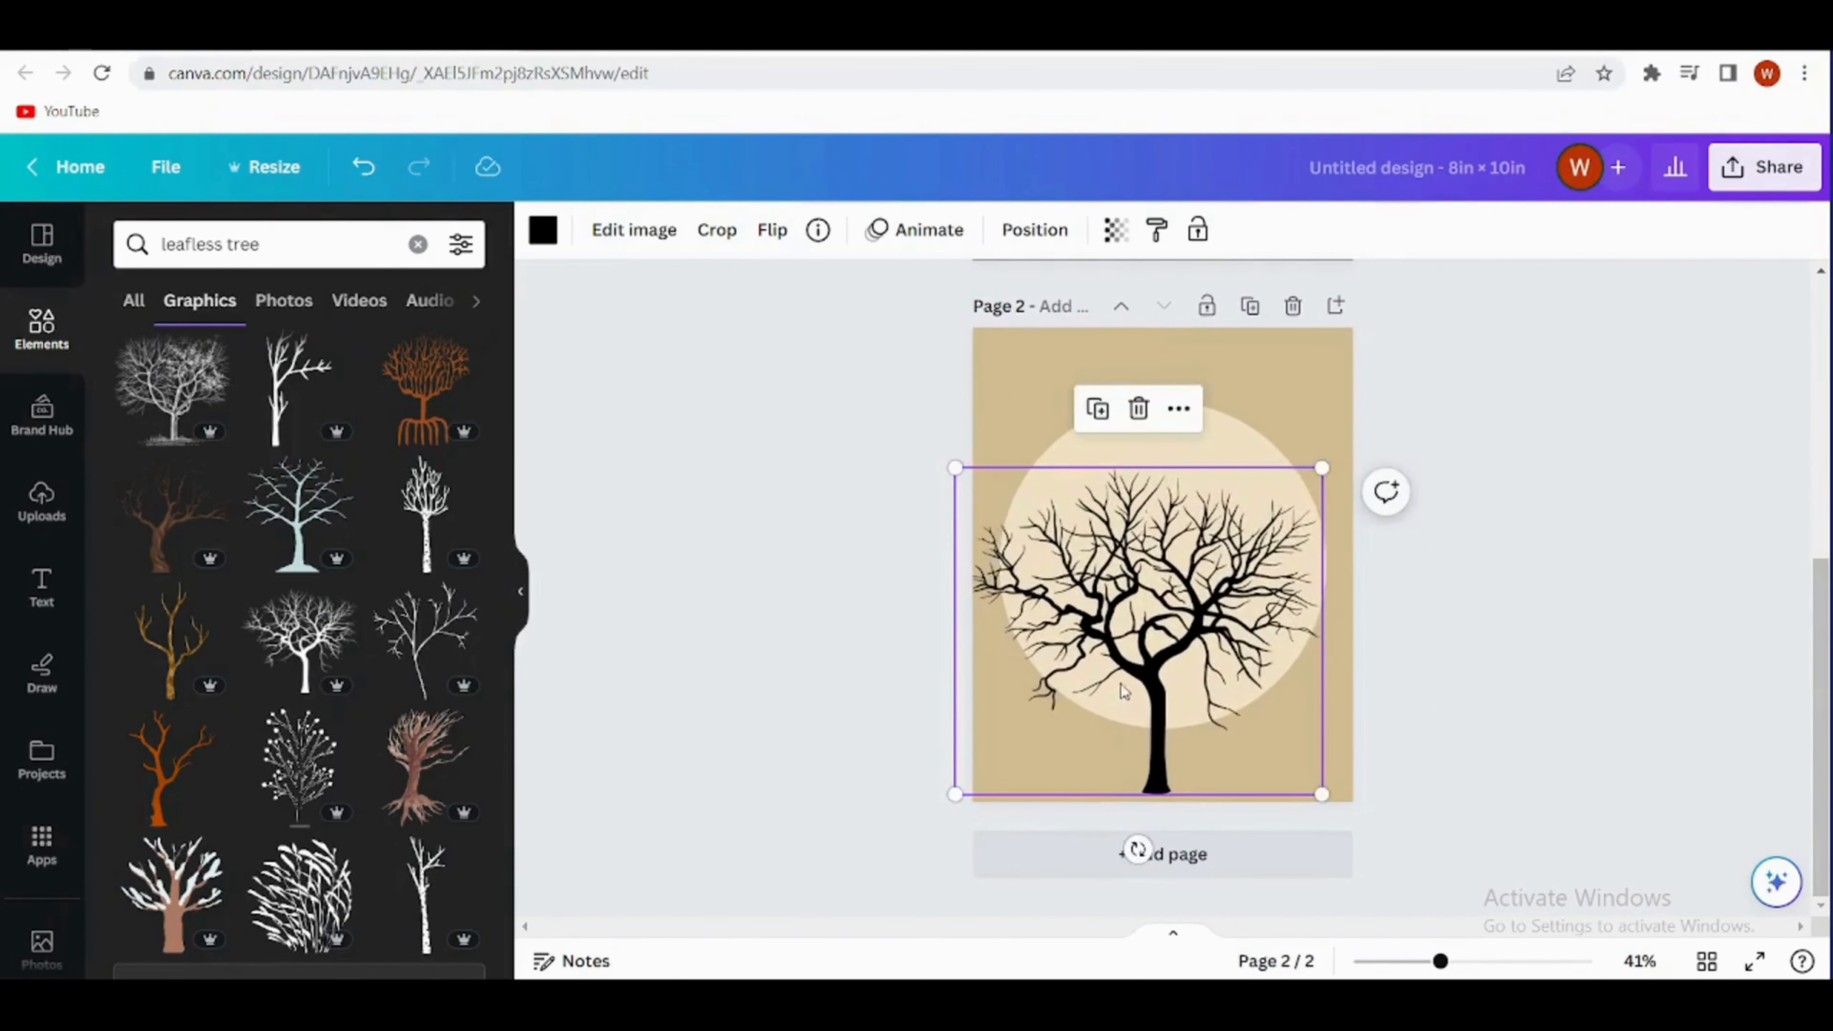
{"action": "left_click_drag", "start_coordinate": [1123, 690], "coordinate": [1218, 671]}
{"action": "left_click", "coordinate": [1218, 672]}
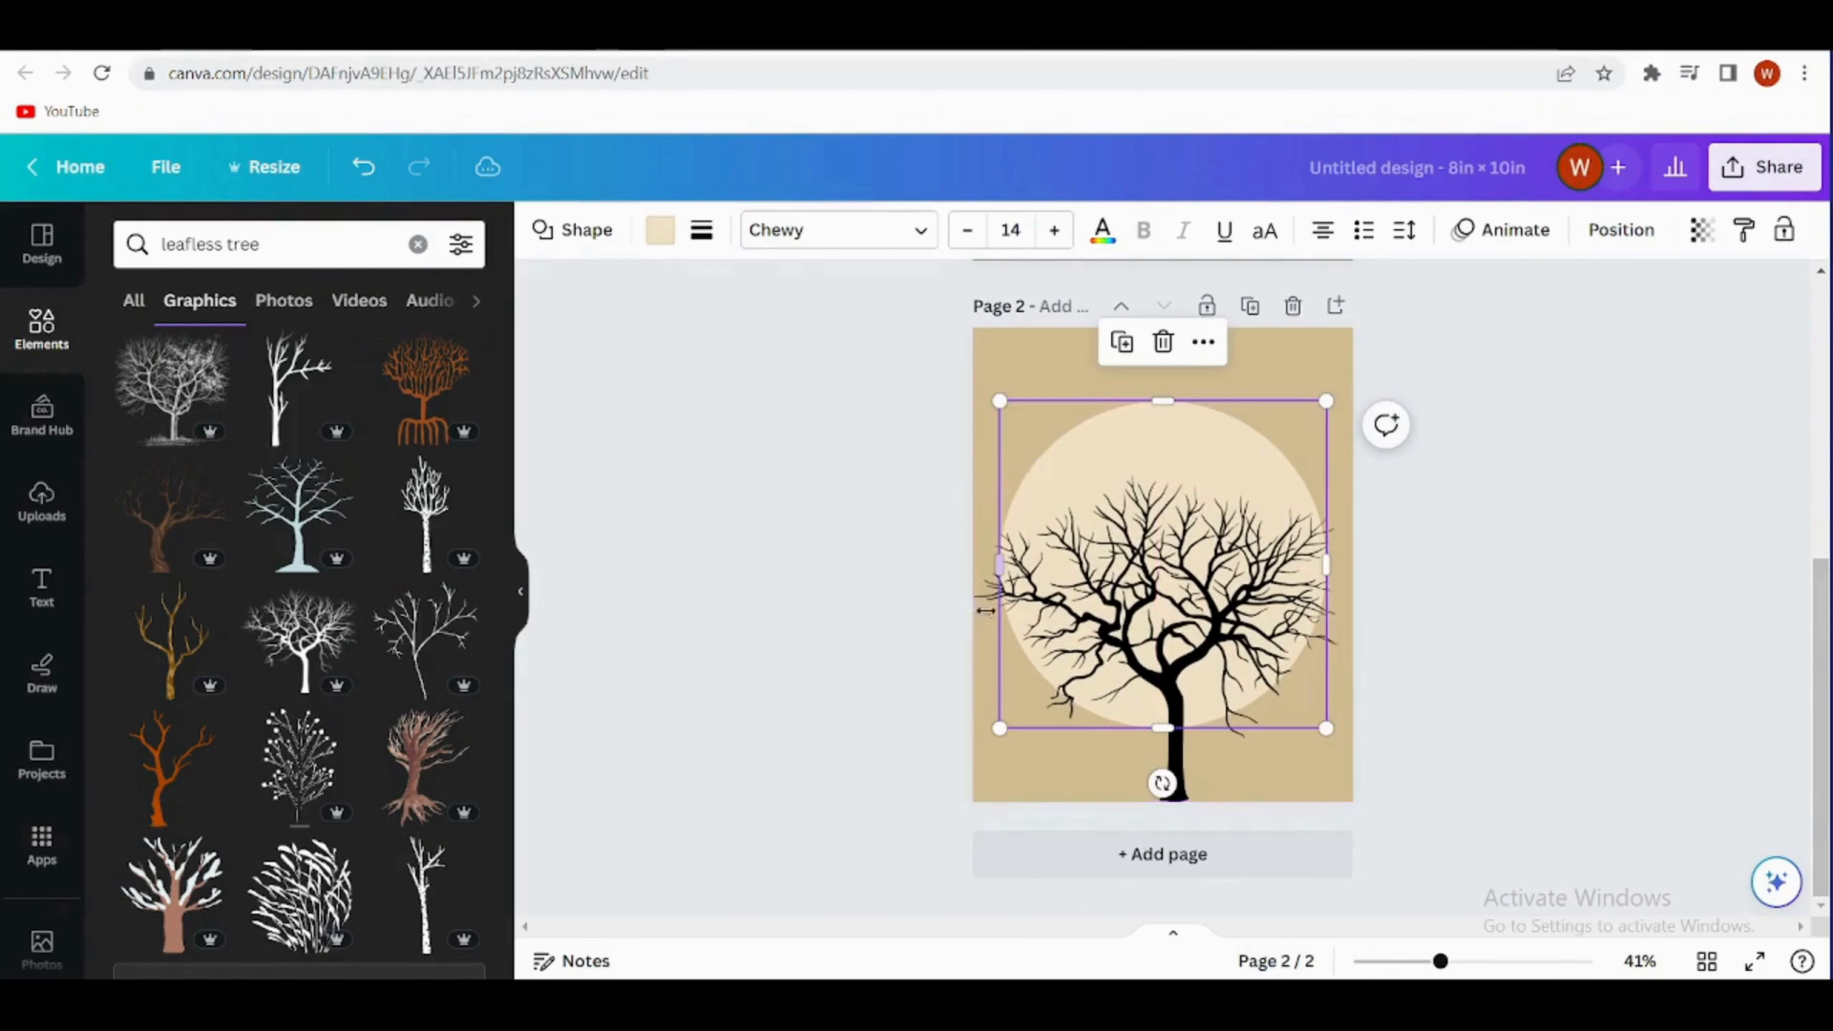
{"action": "left_click", "coordinate": [1025, 511]}
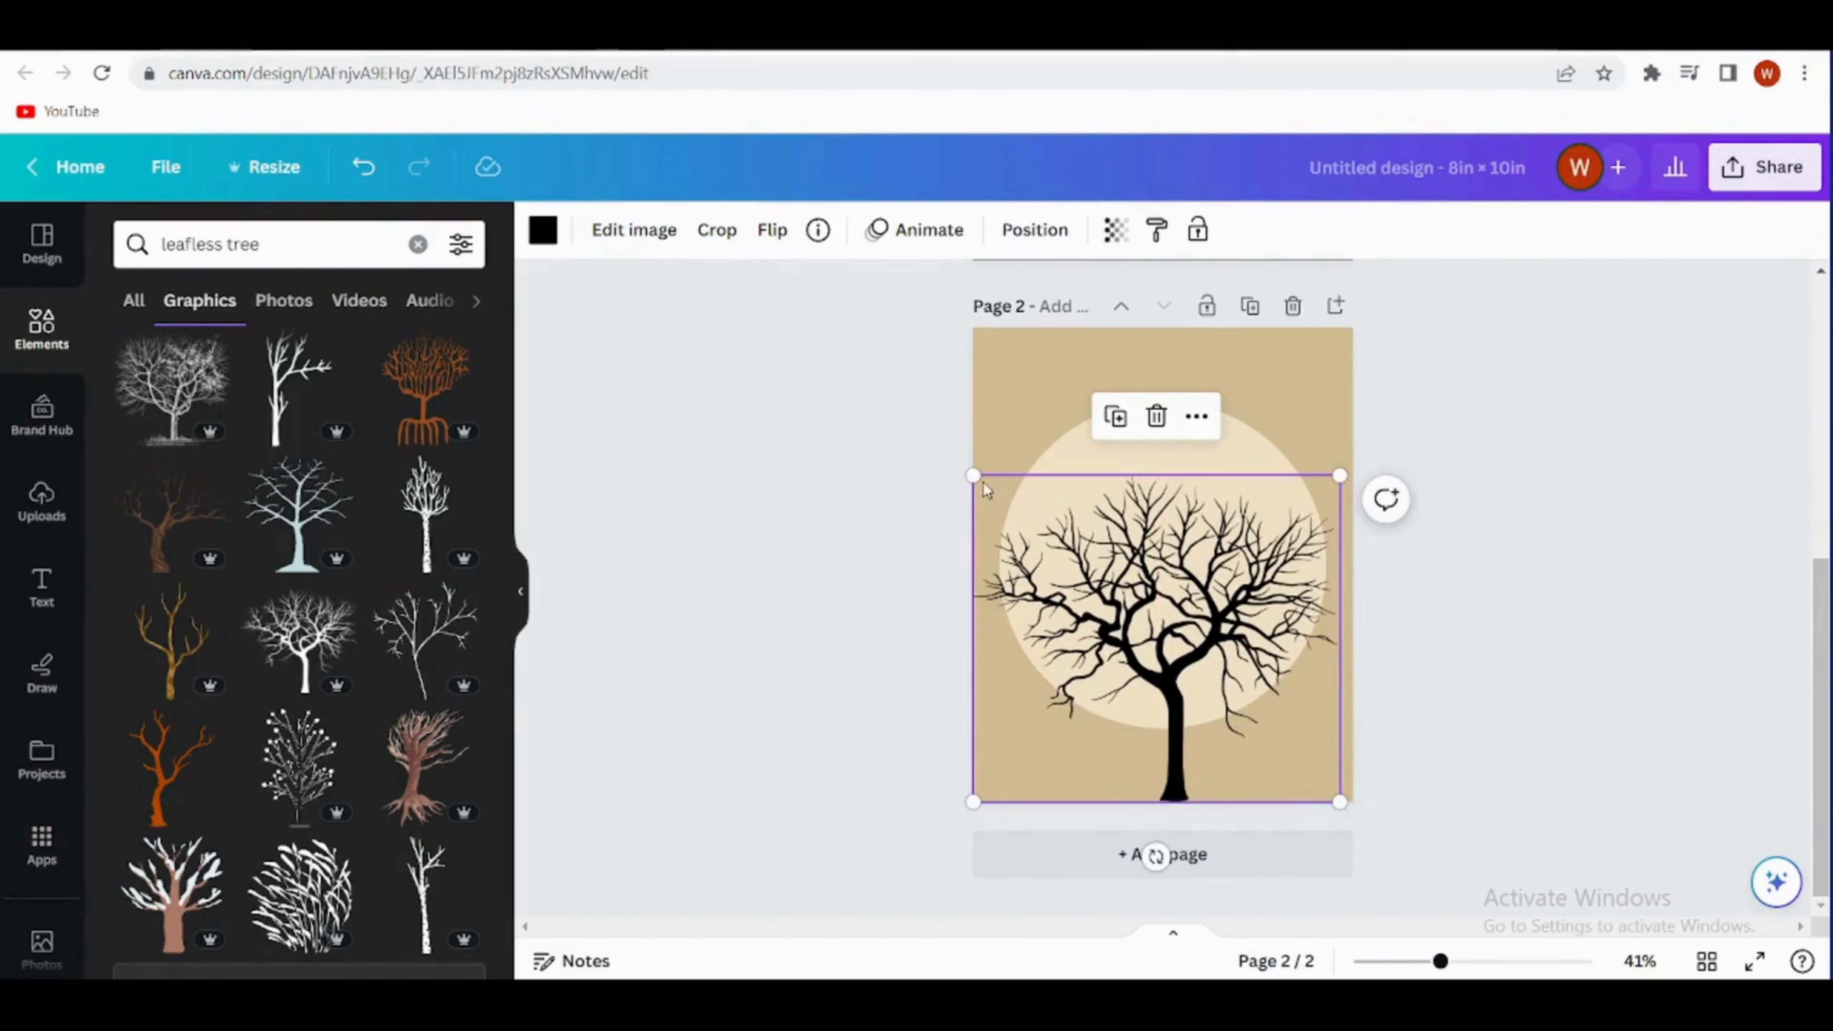
{"action": "left_click_drag", "start_coordinate": [973, 473], "coordinate": [958, 457]}
{"action": "left_click_drag", "start_coordinate": [1145, 583], "coordinate": [1162, 606]}
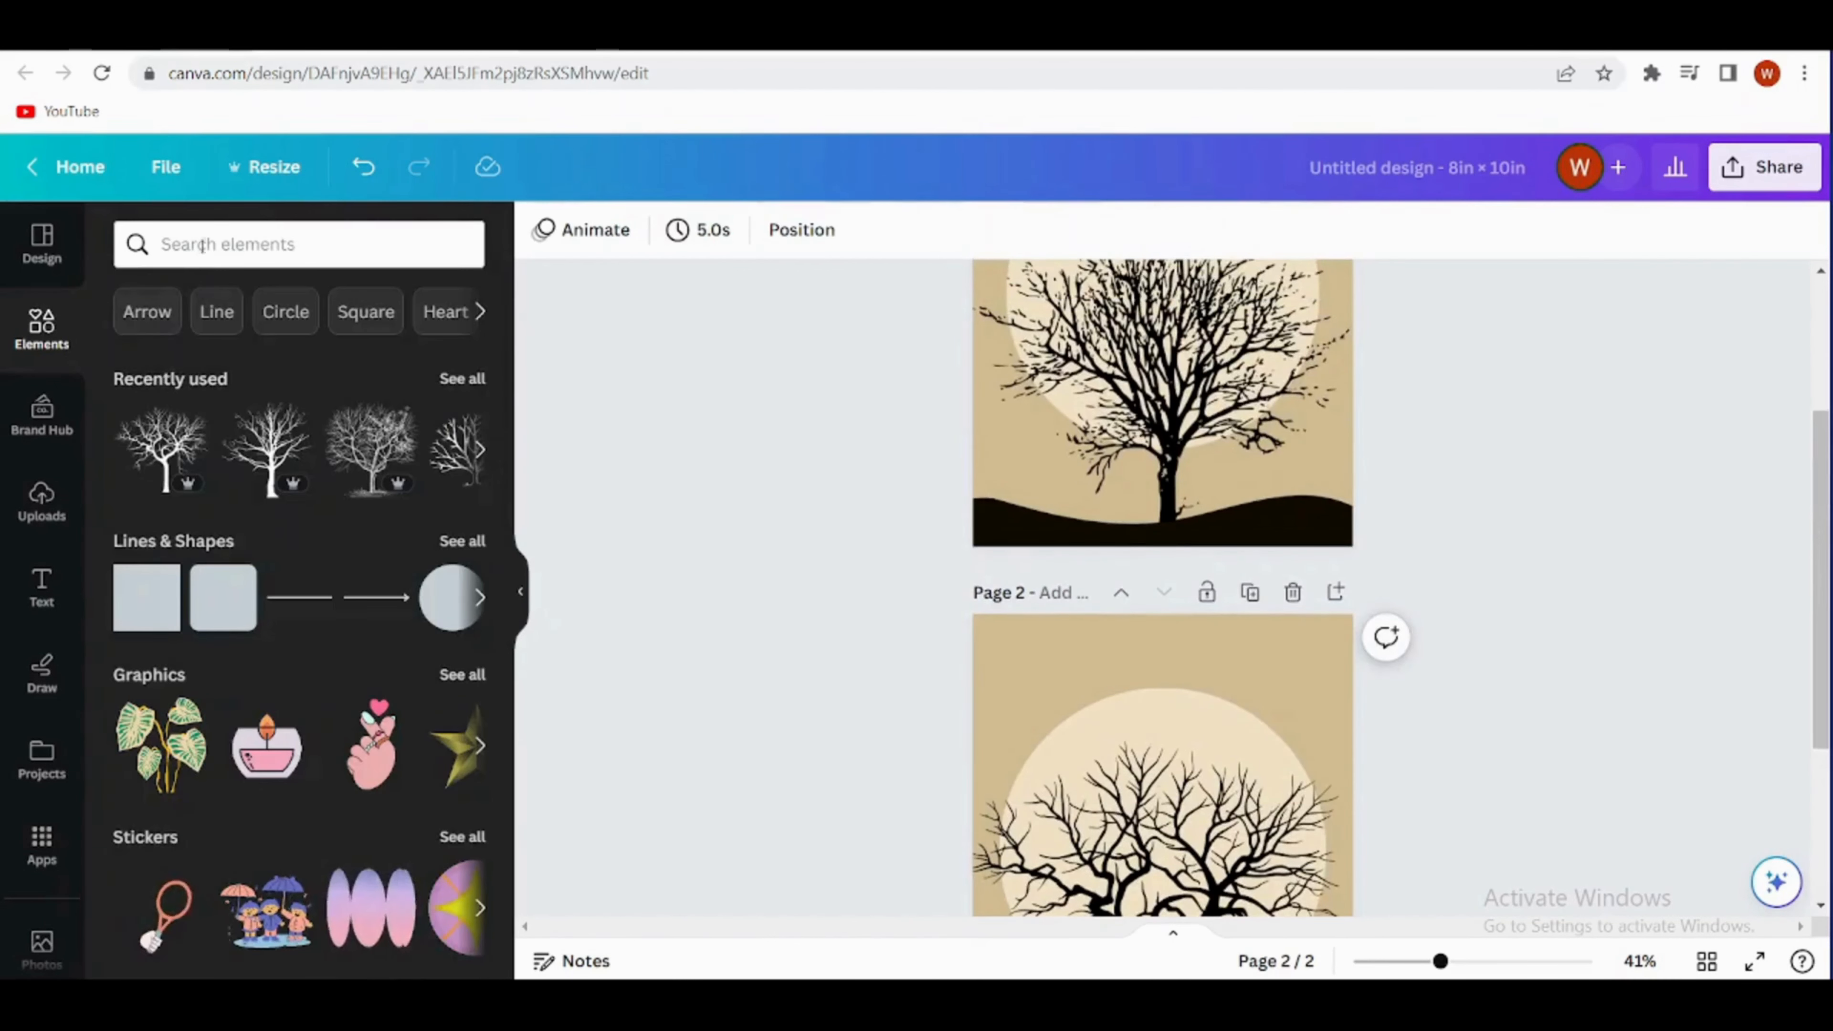
- Search the elements for "curve design" and show all matching graphics
{"action": "left_click", "coordinate": [204, 246]}
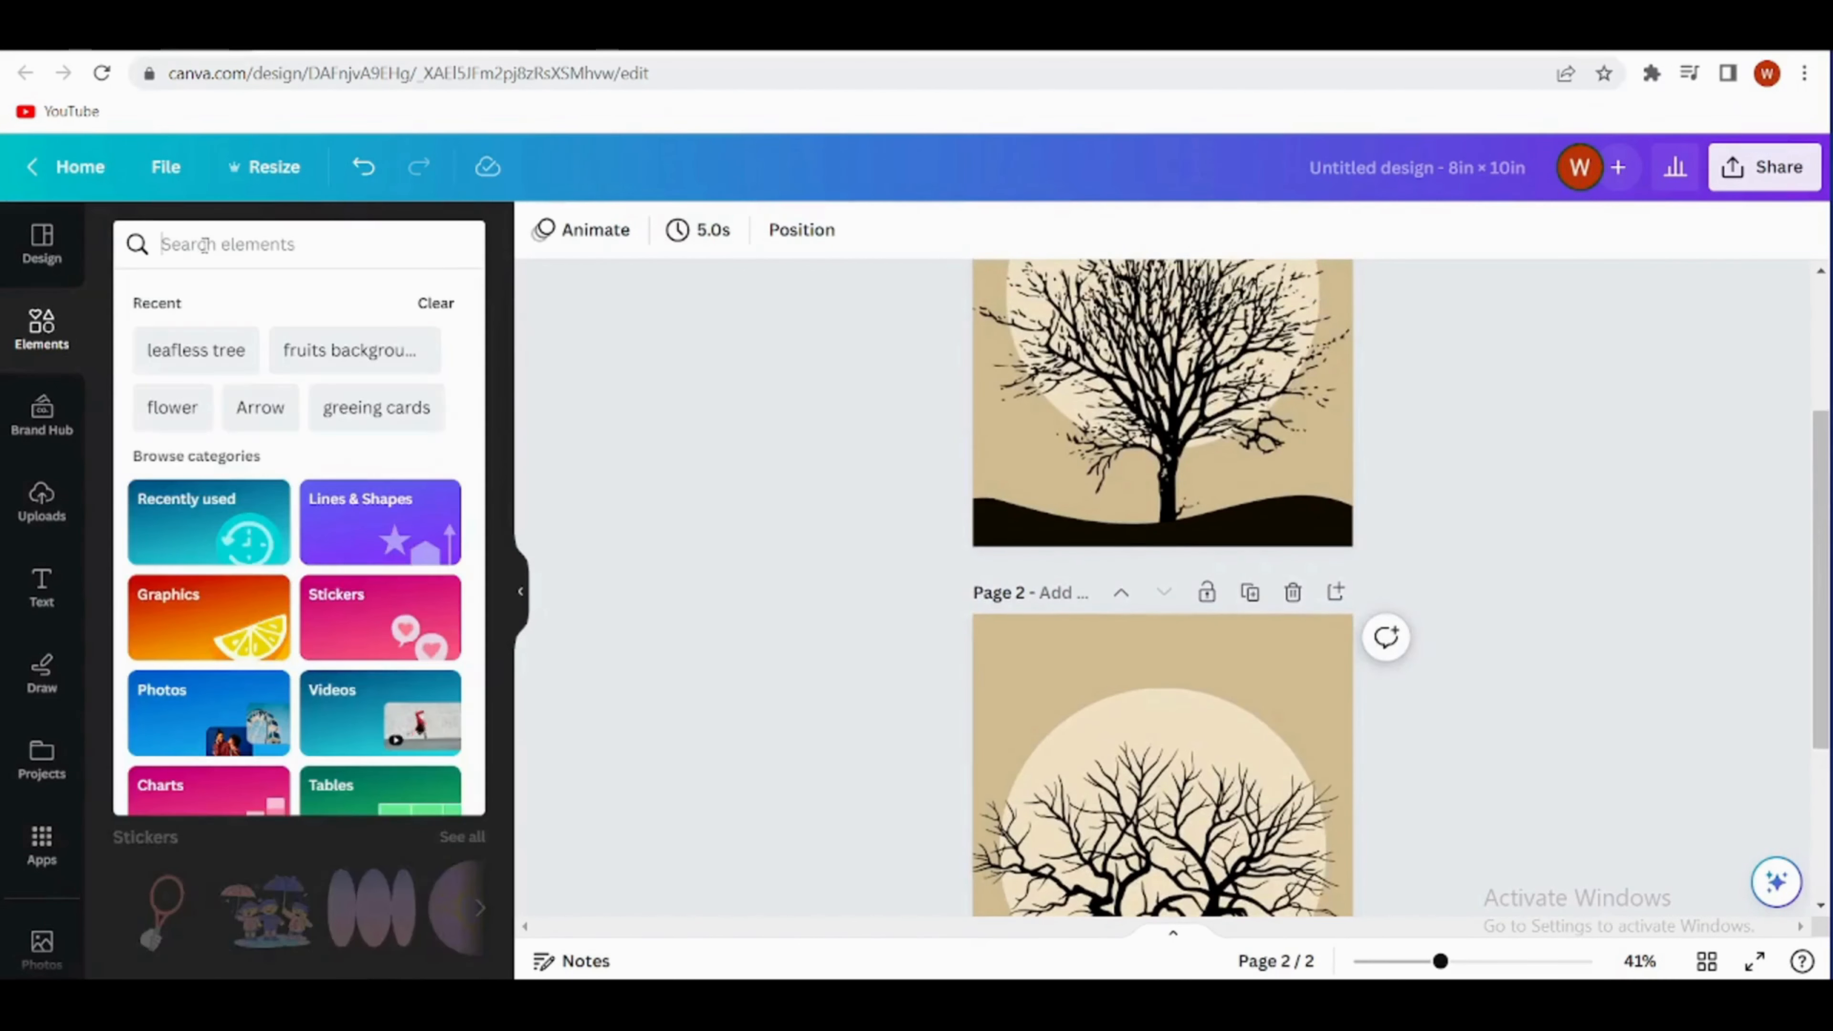
{"action": "type", "text": "desi"}
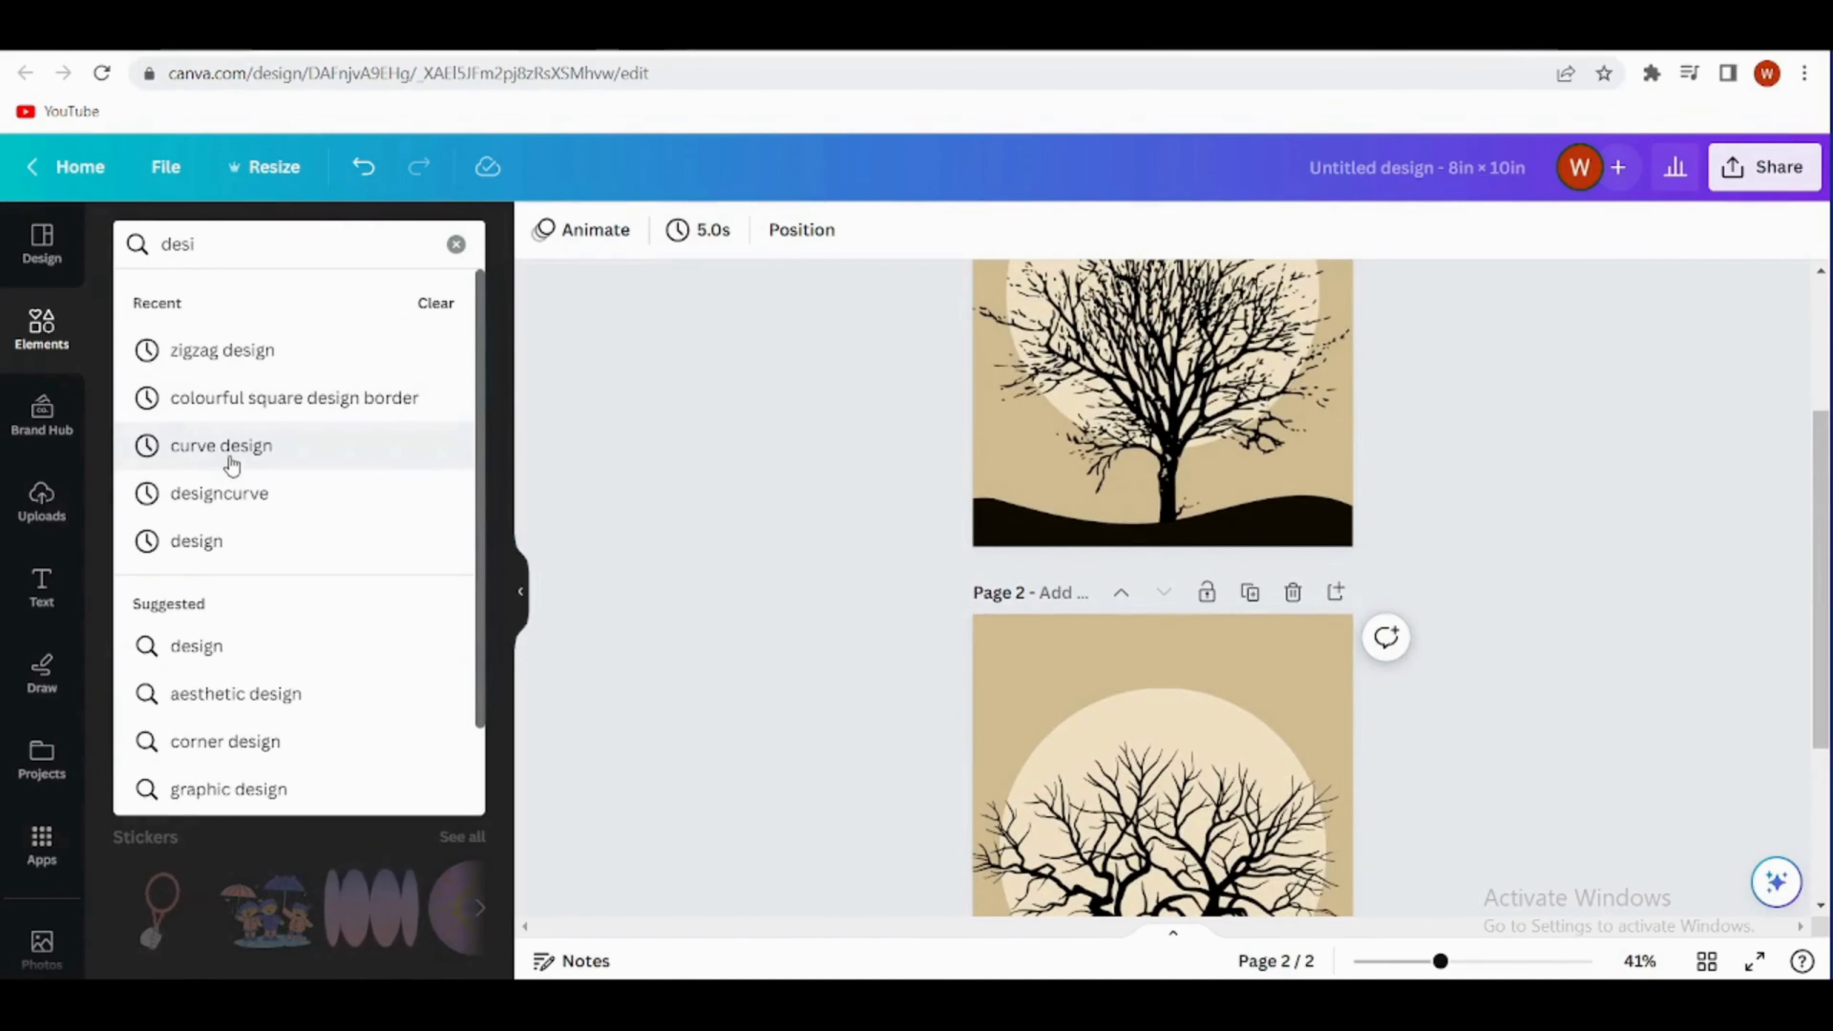
{"action": "left_click", "coordinate": [230, 456]}
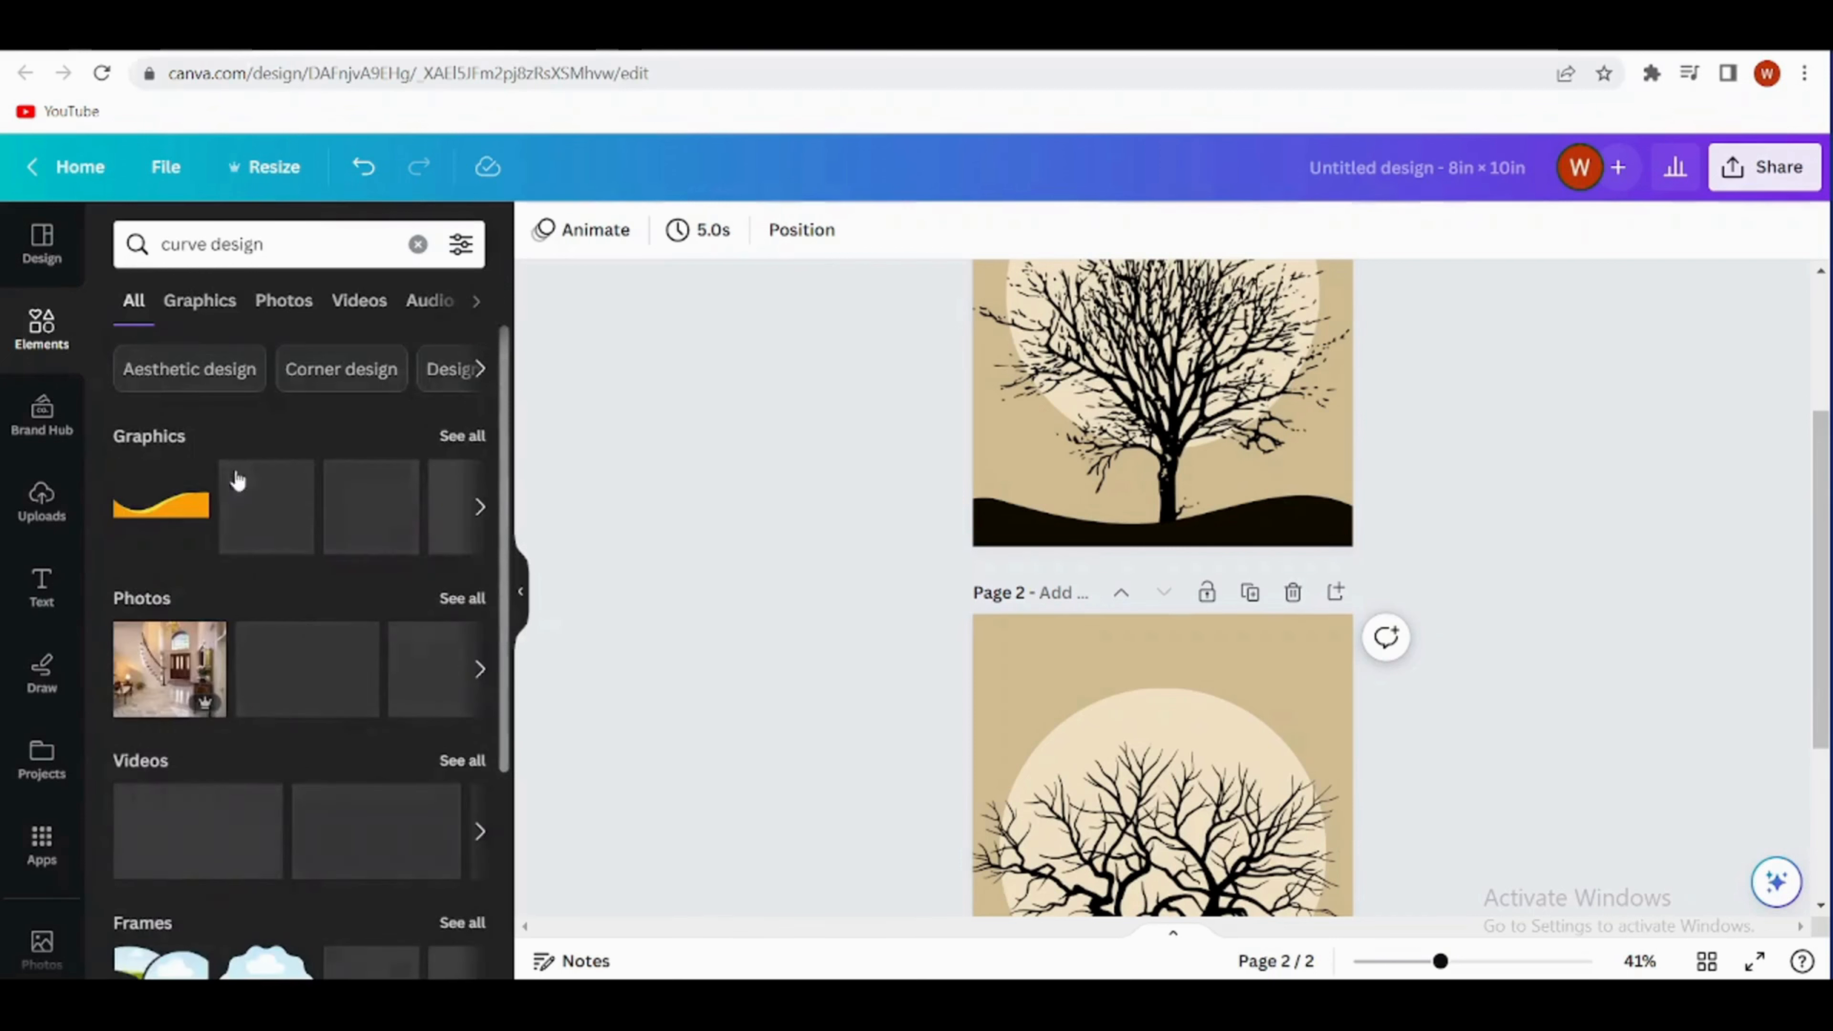
{"action": "left_click", "coordinate": [464, 442]}
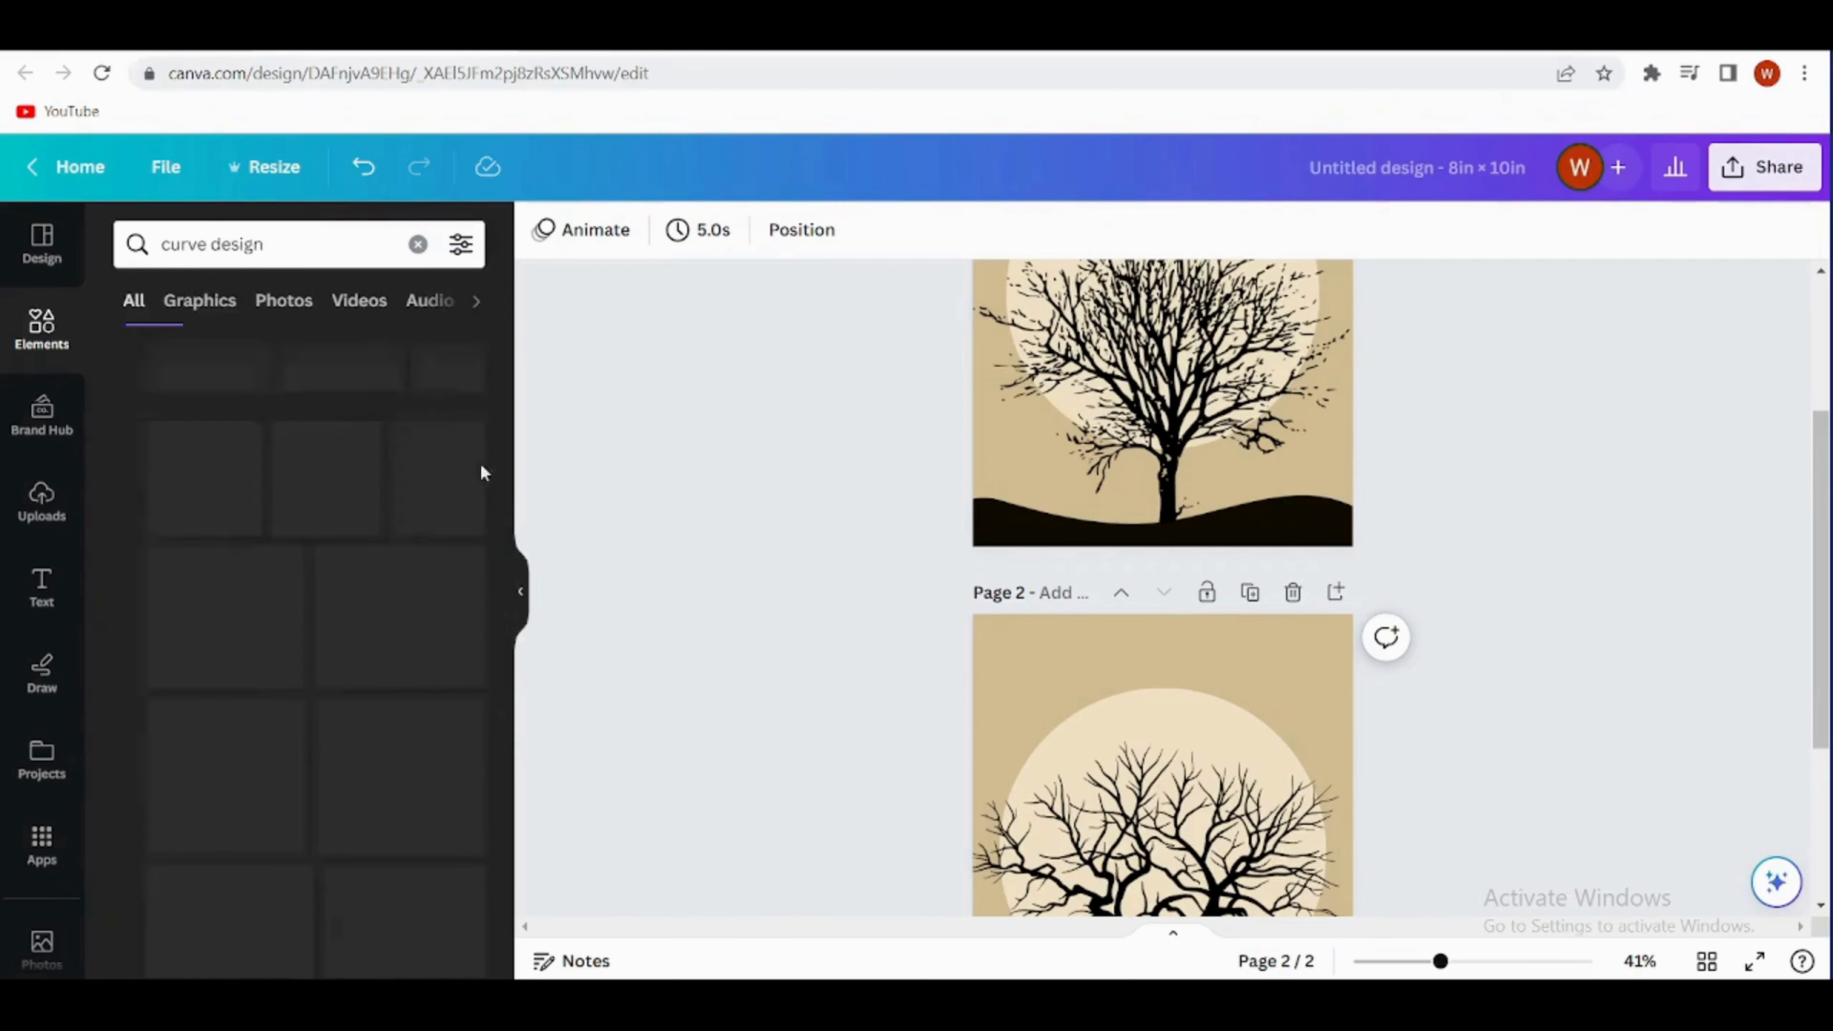
- Add the blue two-tone wave graphic to page 2 and recolour its dark blue part black
{"action": "scroll", "coordinate": [1023, 655], "scroll_direction": "down", "scroll_amount": 3}
{"action": "scroll", "coordinate": [1080, 600], "scroll_direction": "down", "scroll_amount": 1}
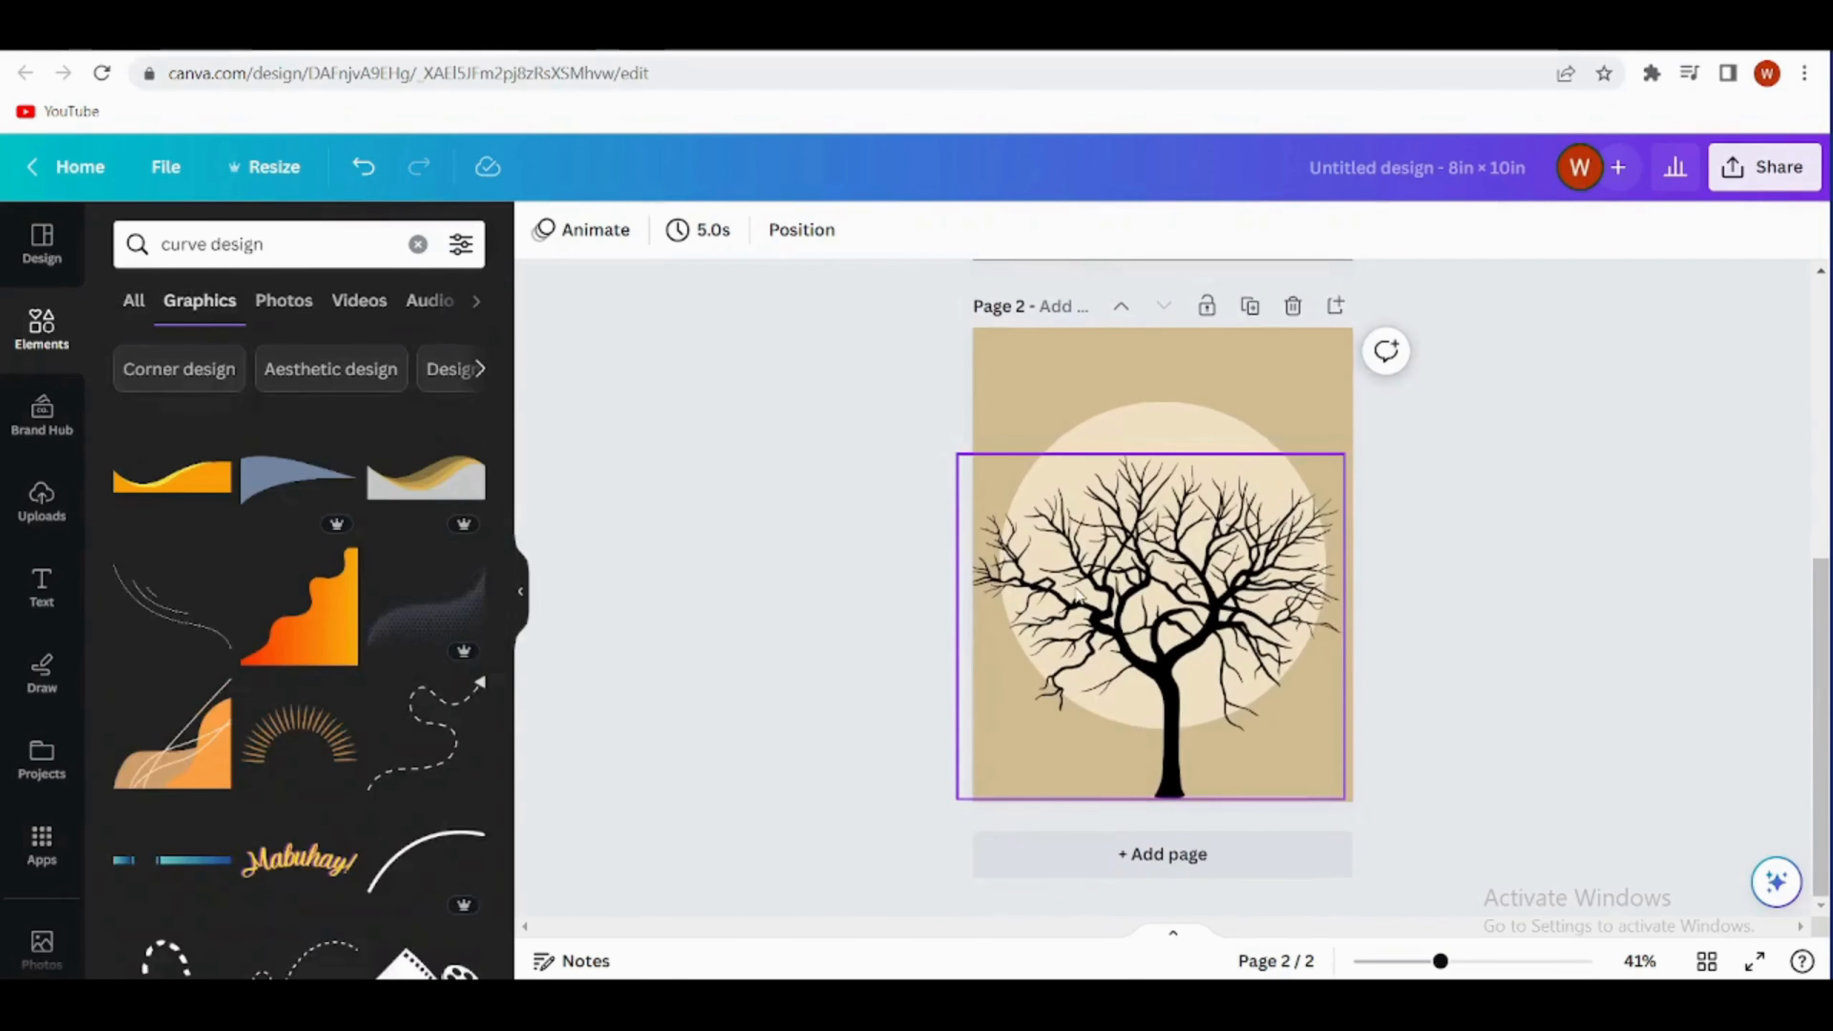
{"action": "scroll", "coordinate": [316, 601], "scroll_direction": "down", "scroll_amount": 5}
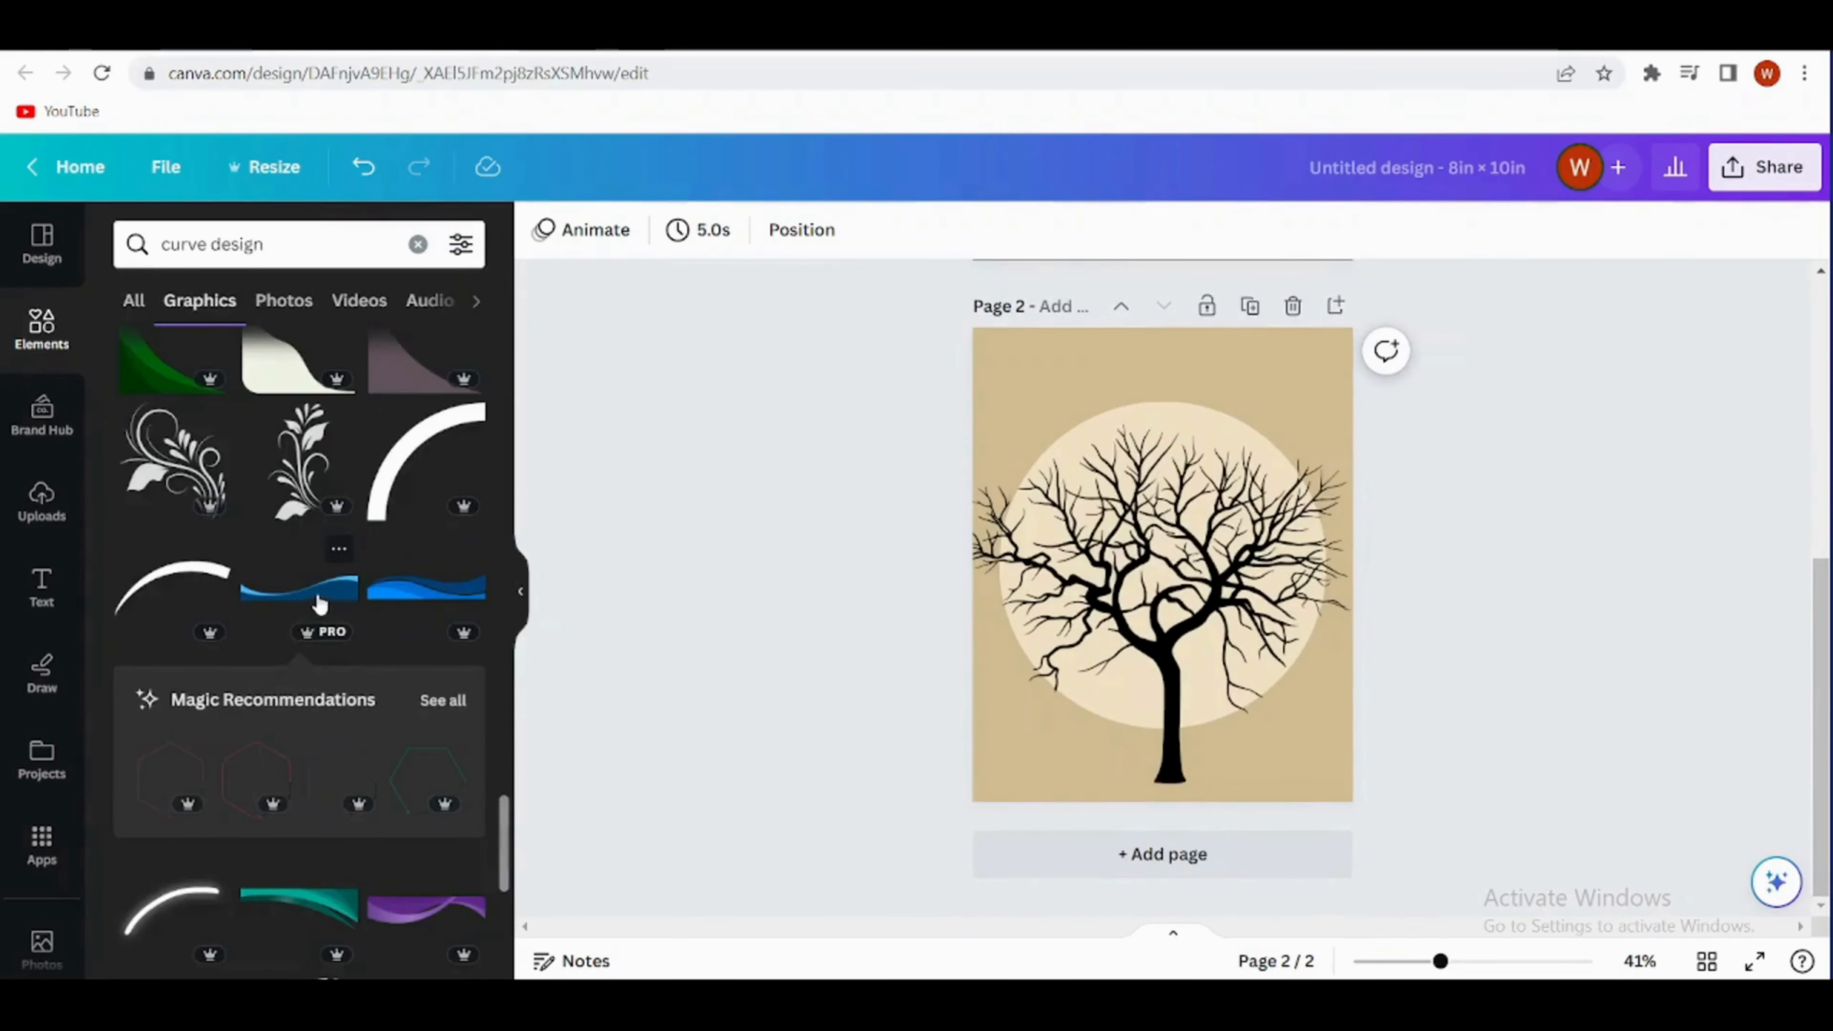
{"action": "left_click", "coordinate": [320, 603]}
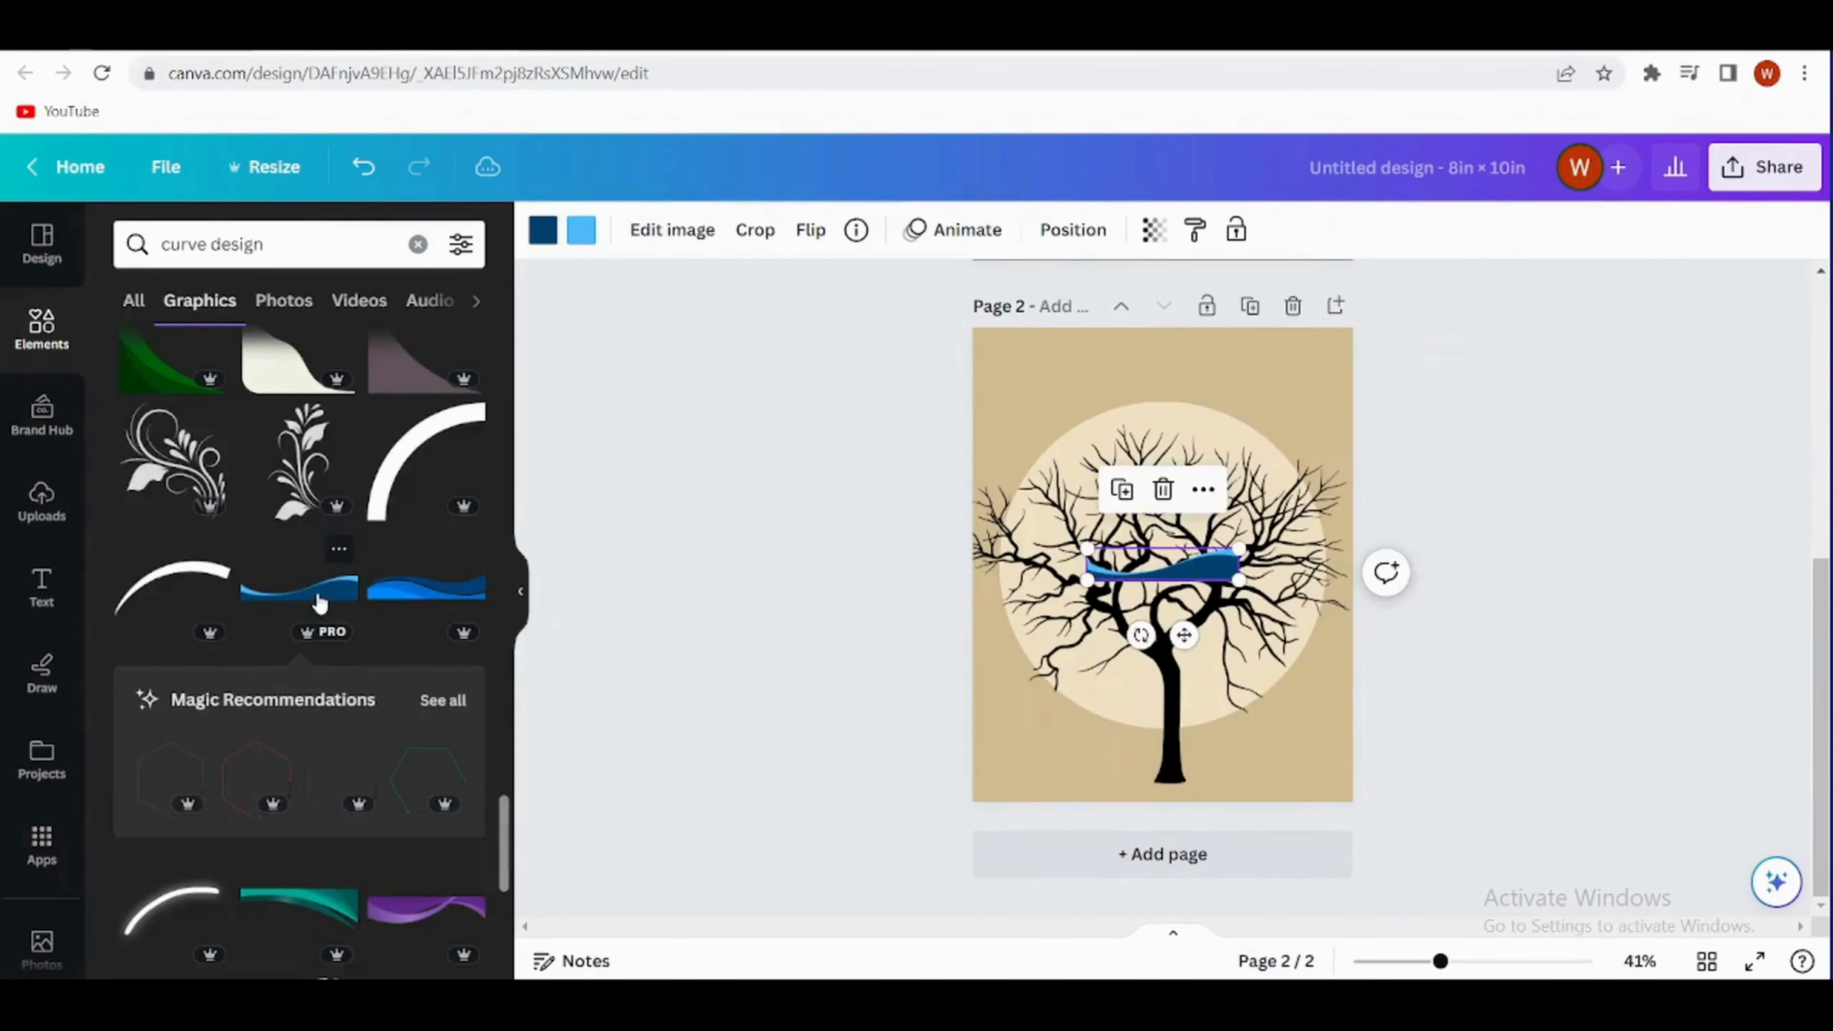
{"action": "left_click", "coordinate": [542, 231]}
{"action": "left_click", "coordinate": [202, 373]}
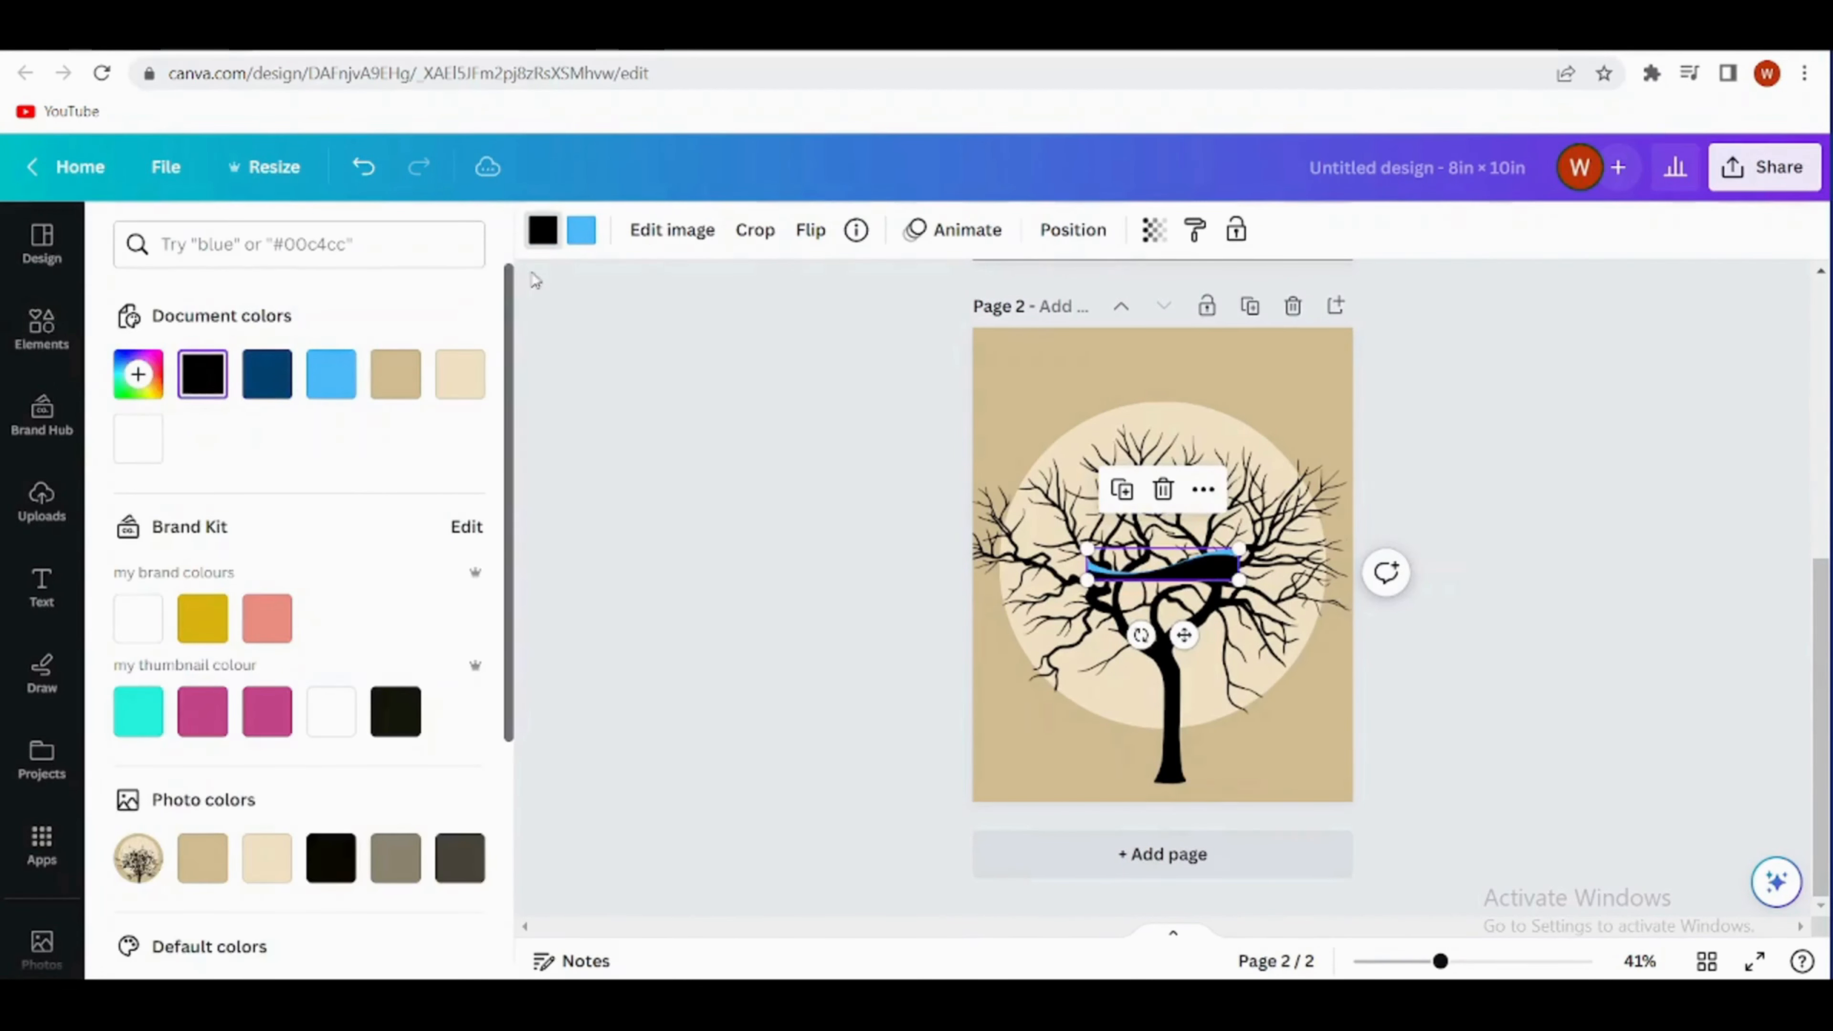
- Recolour the wave's light blue part black and enlarge the wave across the page's lower edge as curved ground
{"action": "left_click", "coordinate": [582, 230]}
{"action": "left_click", "coordinate": [204, 381]}
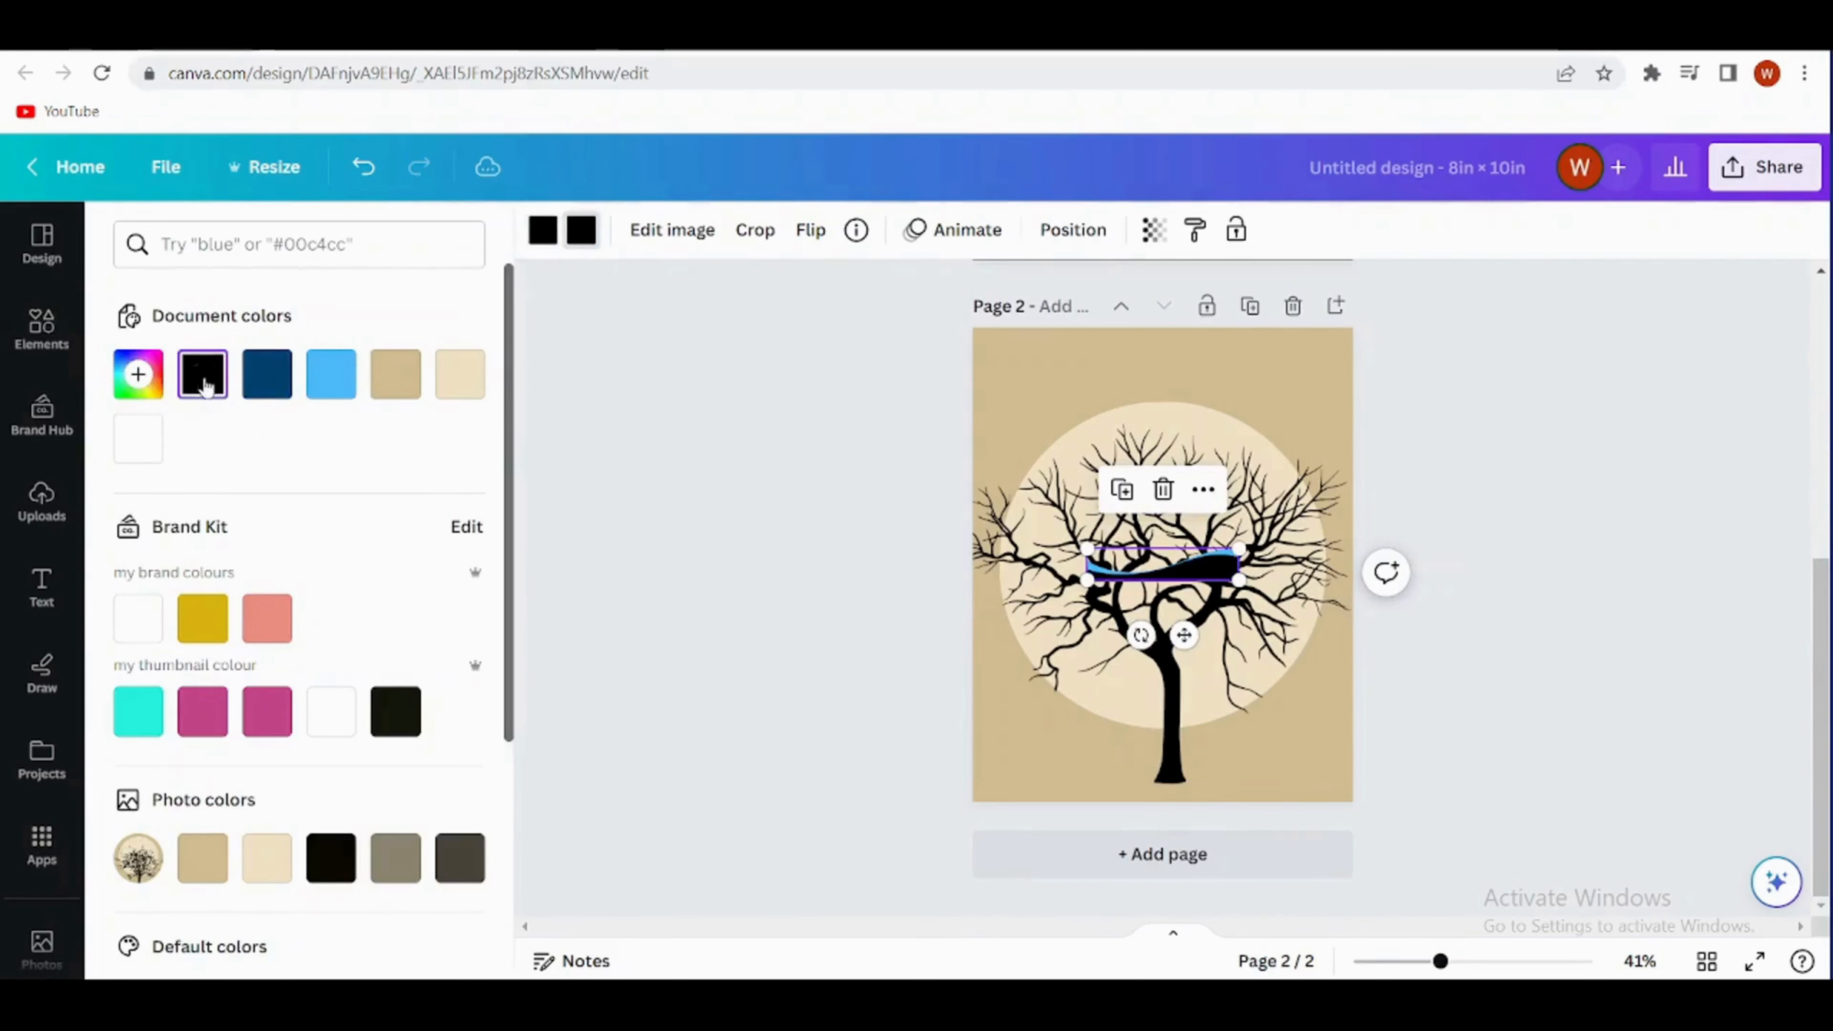
{"action": "left_click_drag", "start_coordinate": [1191, 569], "coordinate": [1381, 715]}
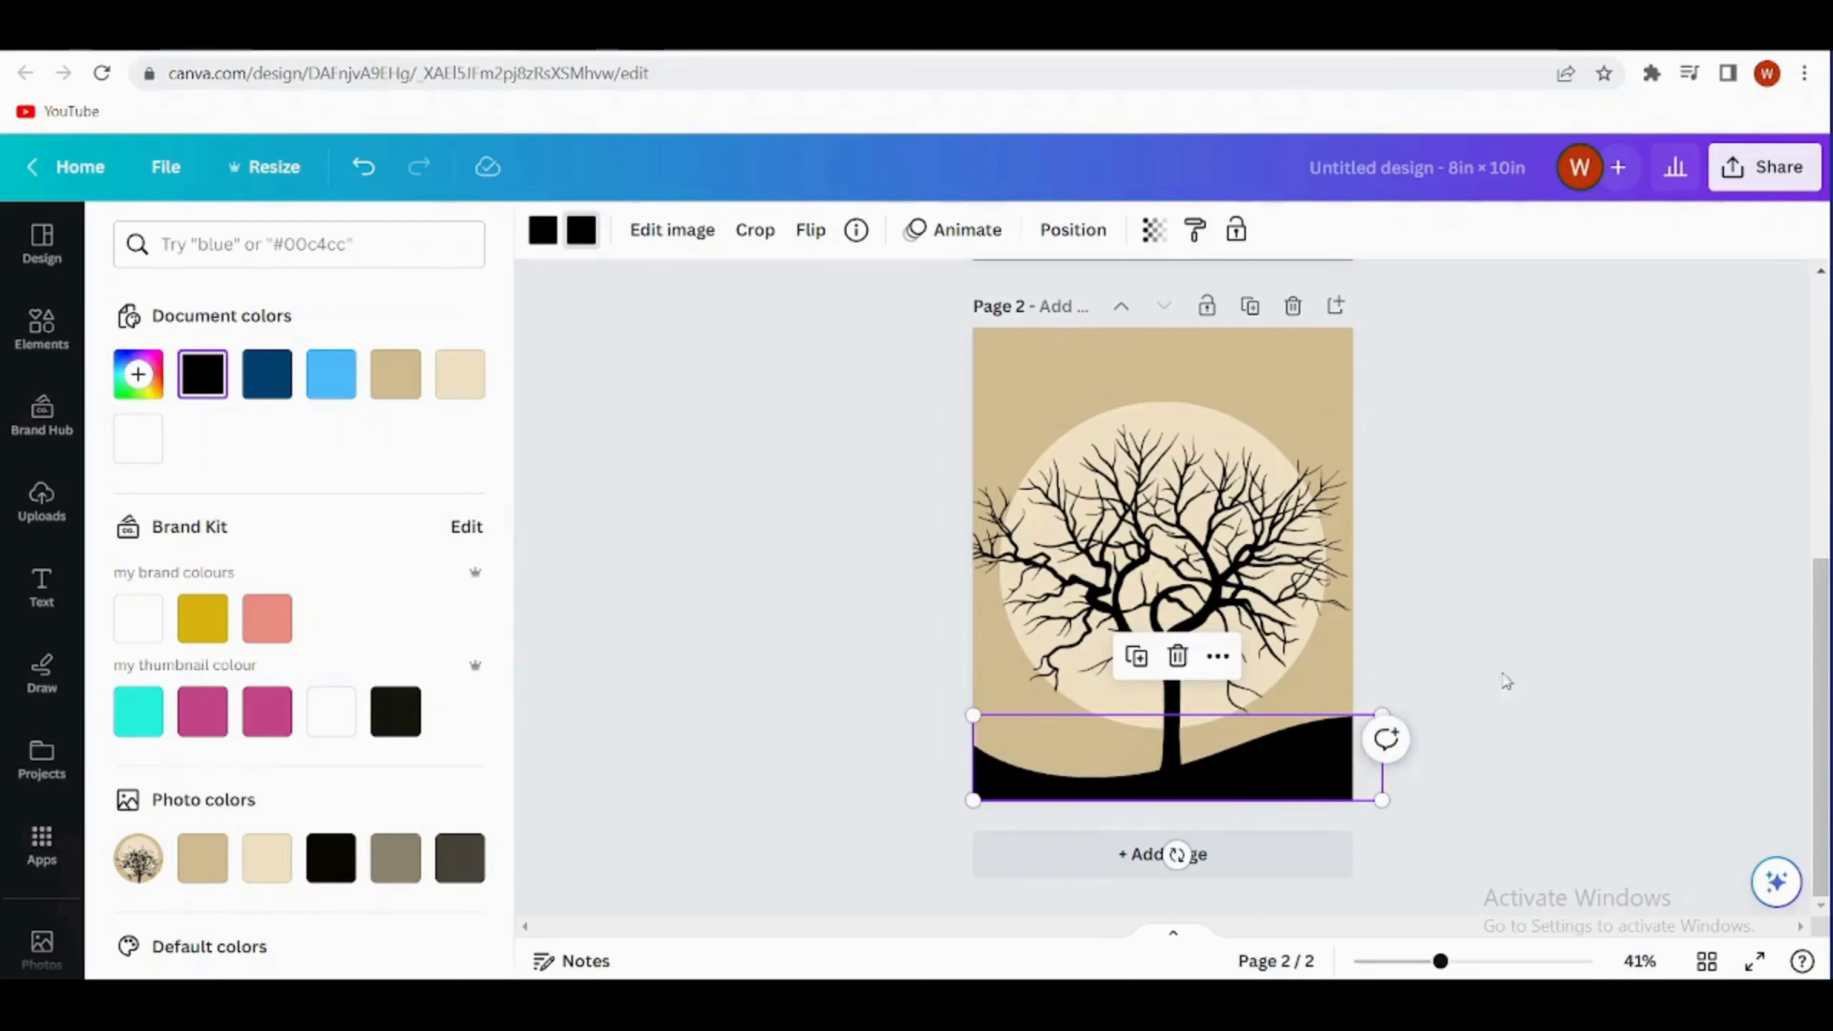
{"action": "left_click", "coordinate": [1207, 840]}
{"action": "left_click", "coordinate": [790, 934]}
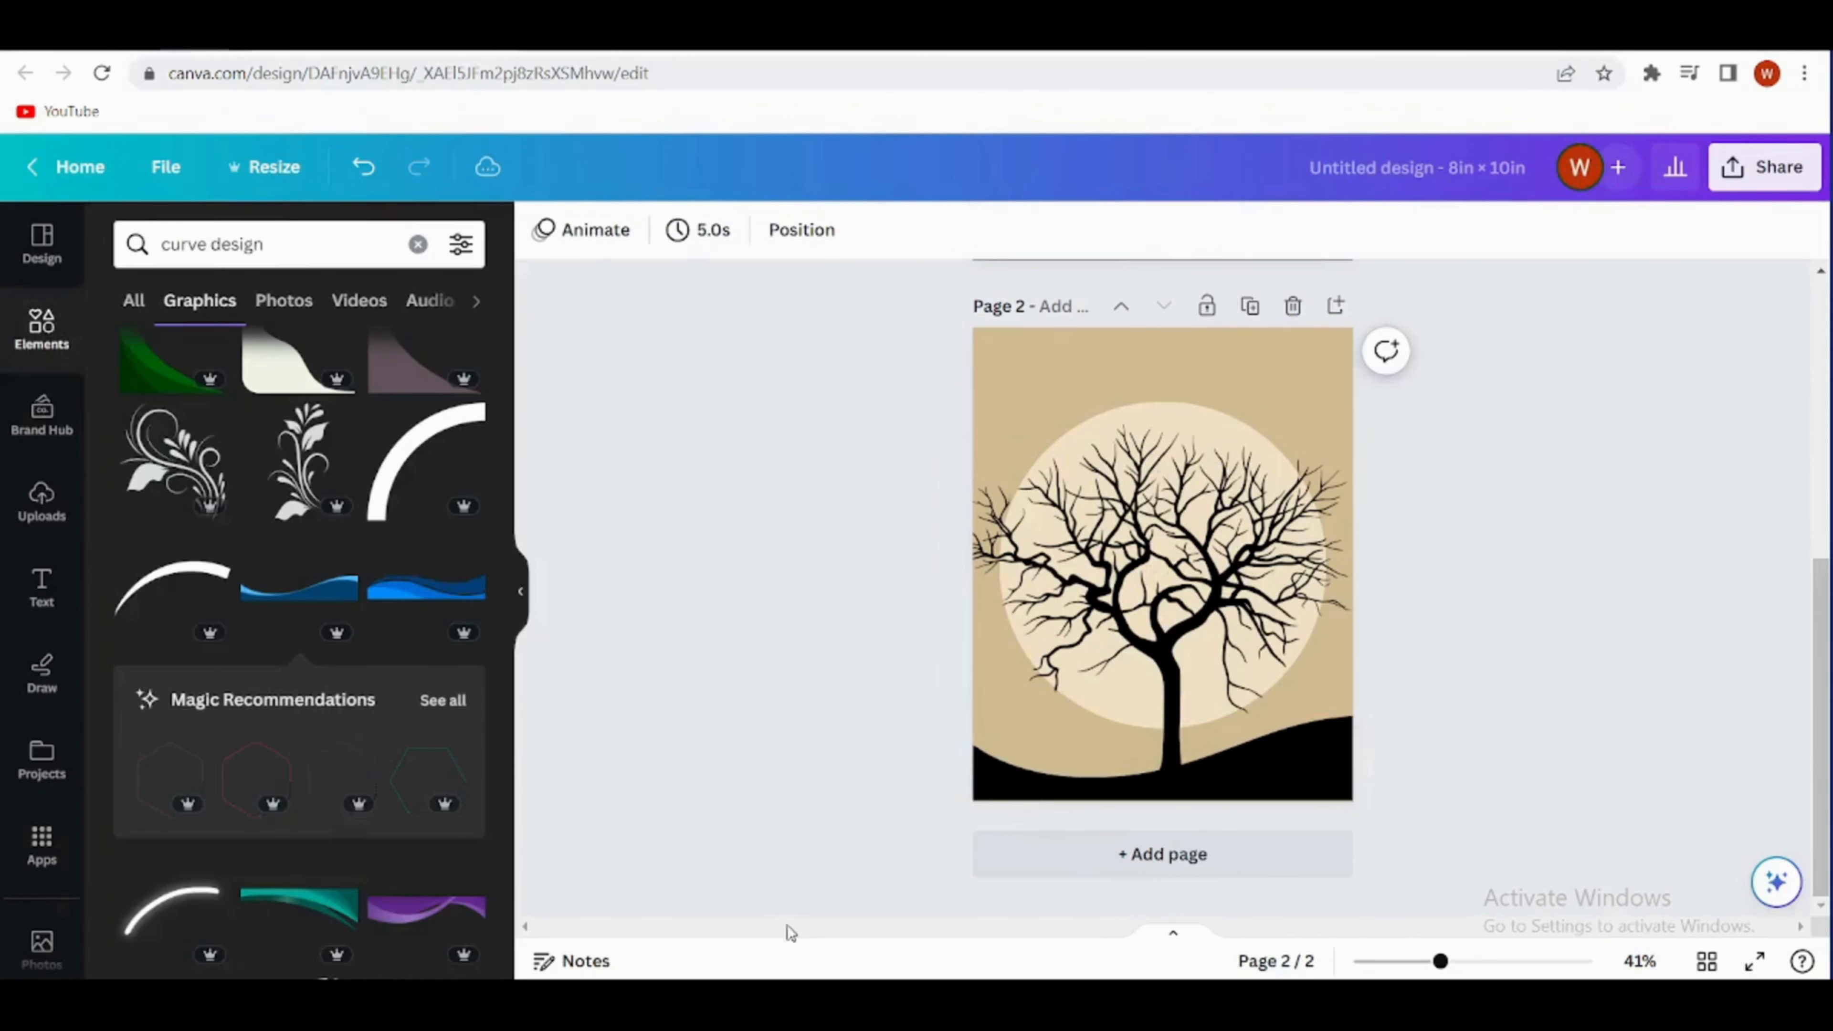
- Shift the tree on page 2 slightly to the right so its trunk stands on the black ground
{"action": "left_click", "coordinate": [1196, 675]}
{"action": "left_click_drag", "start_coordinate": [1196, 675], "coordinate": [1211, 670]}
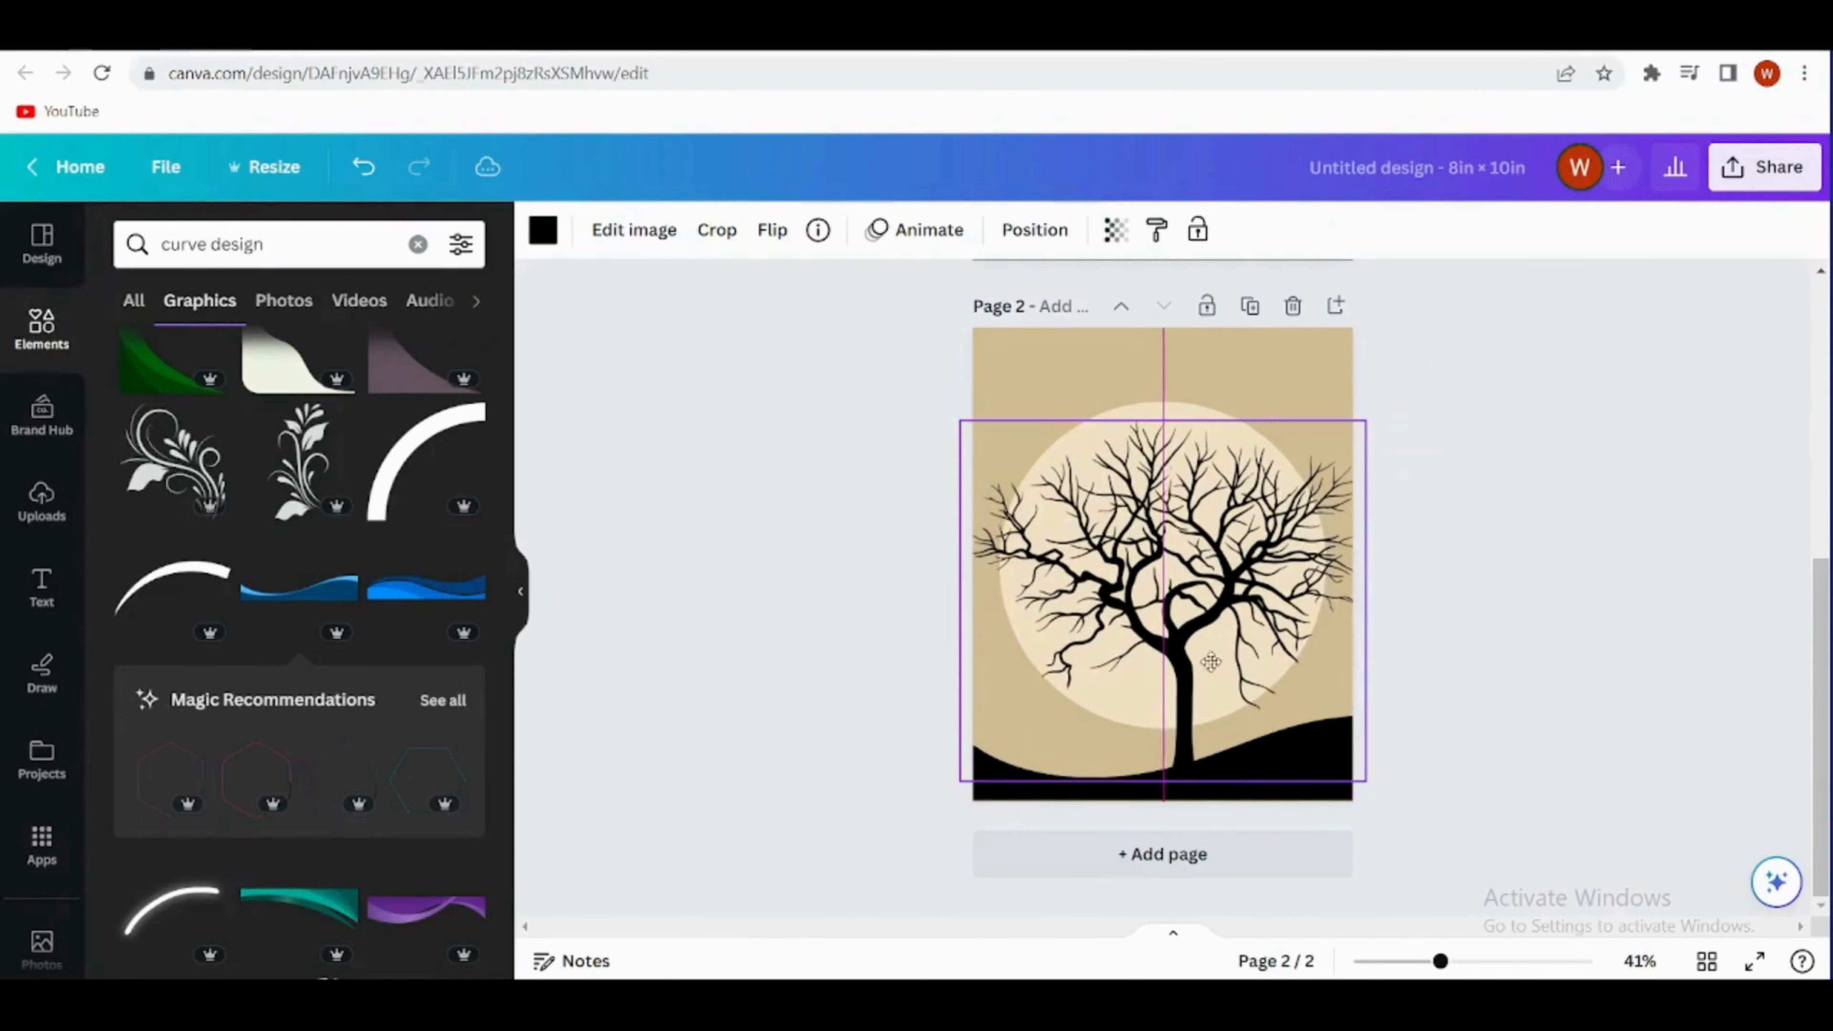
{"action": "left_click", "coordinate": [1484, 625]}
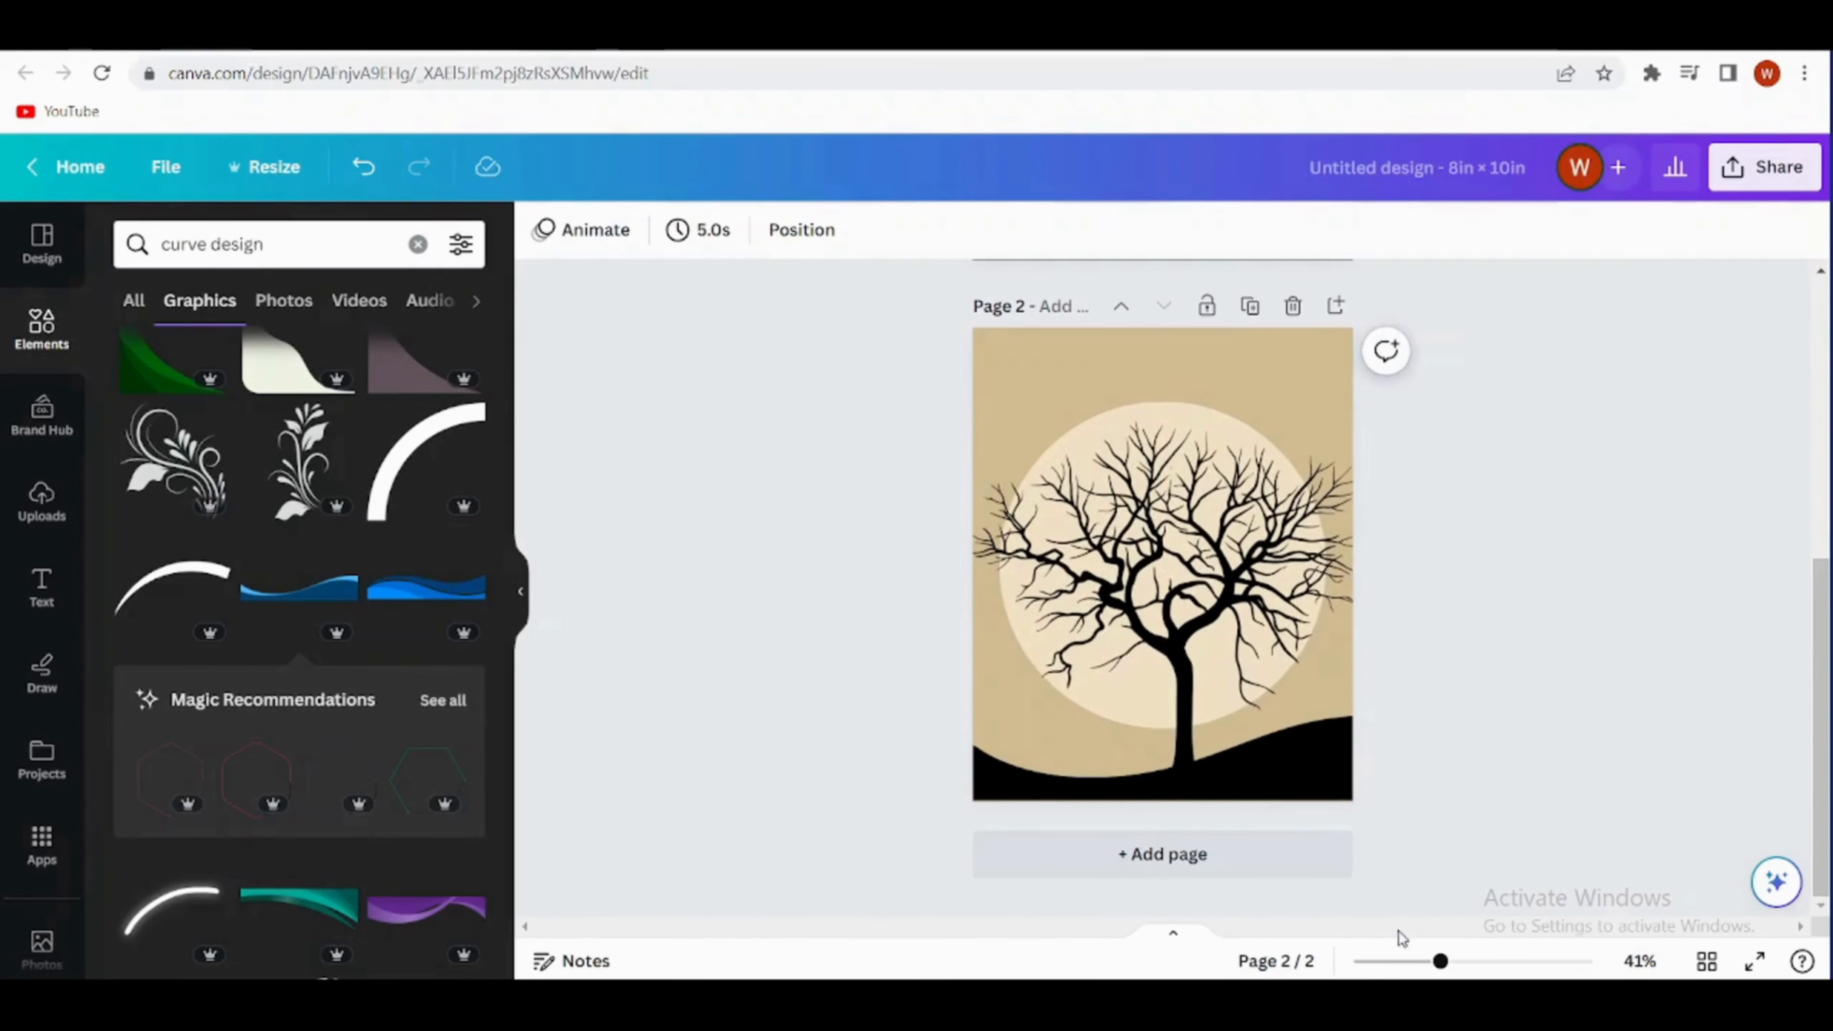
- Add a third page, place a square shape on it and fill the square with the light beige photo colour
{"action": "left_click", "coordinate": [1211, 869]}
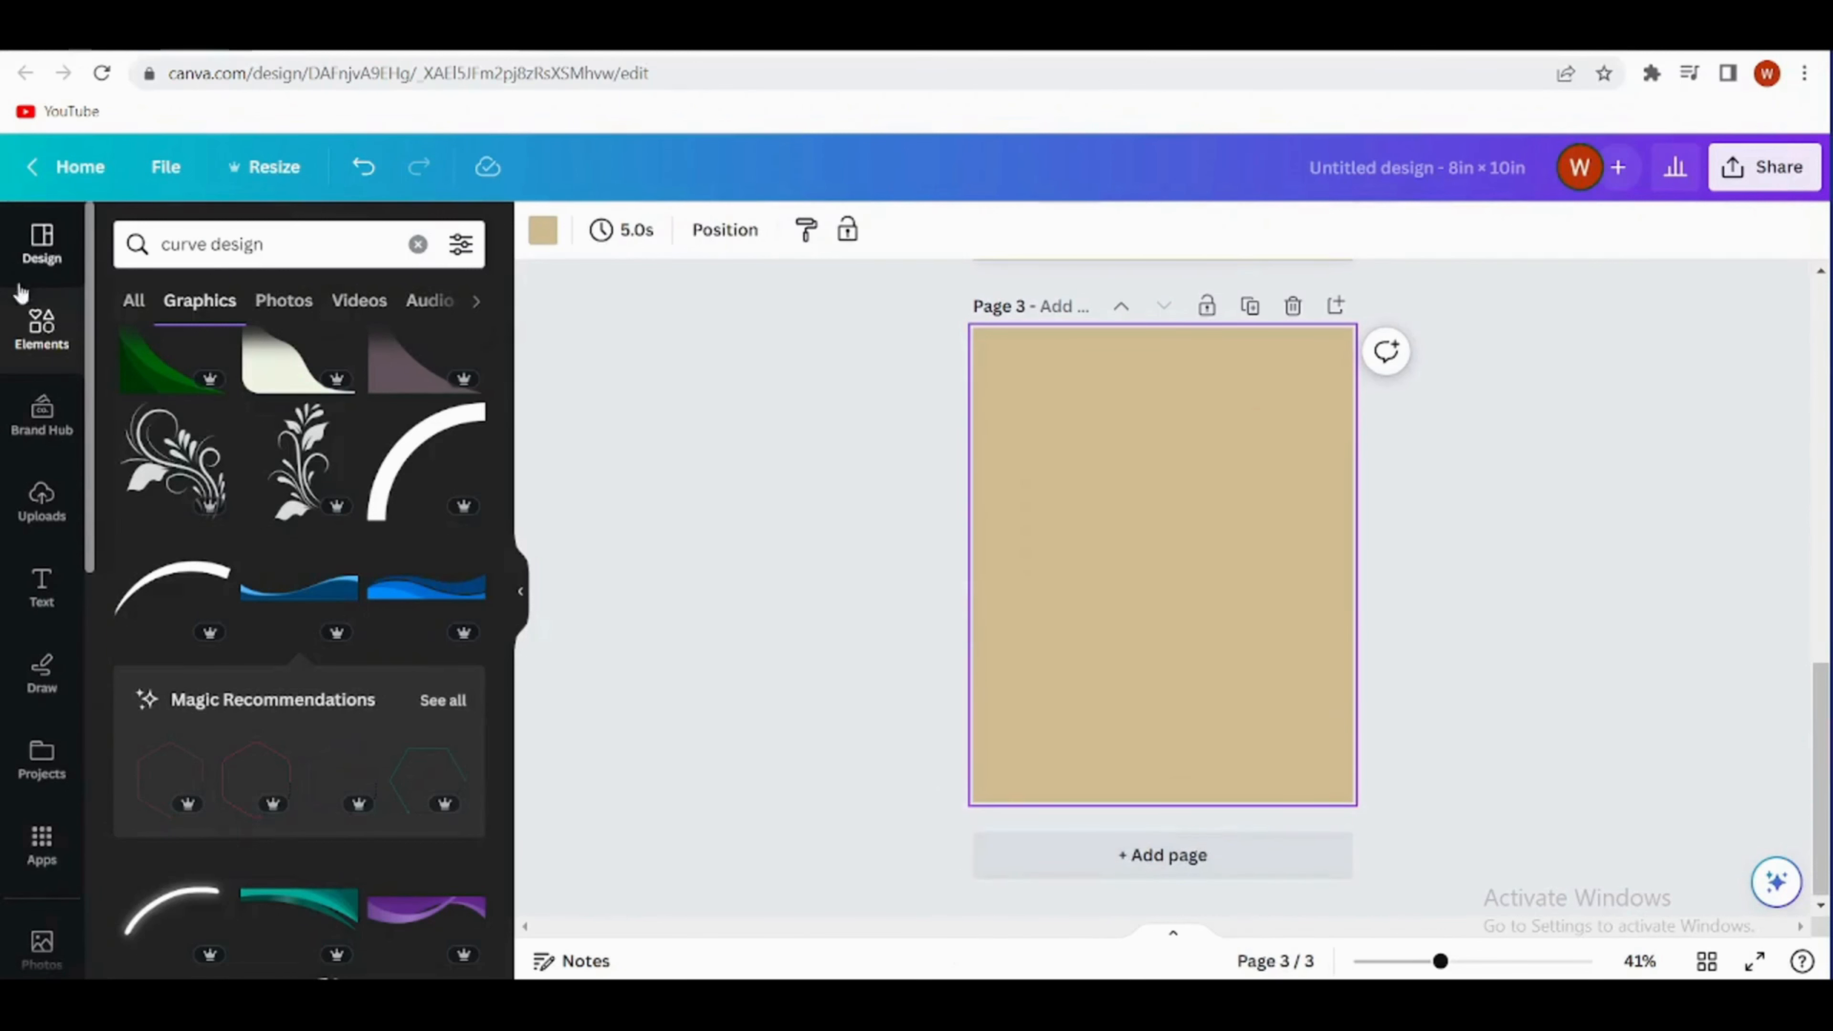
{"action": "left_click", "coordinate": [69, 365]}
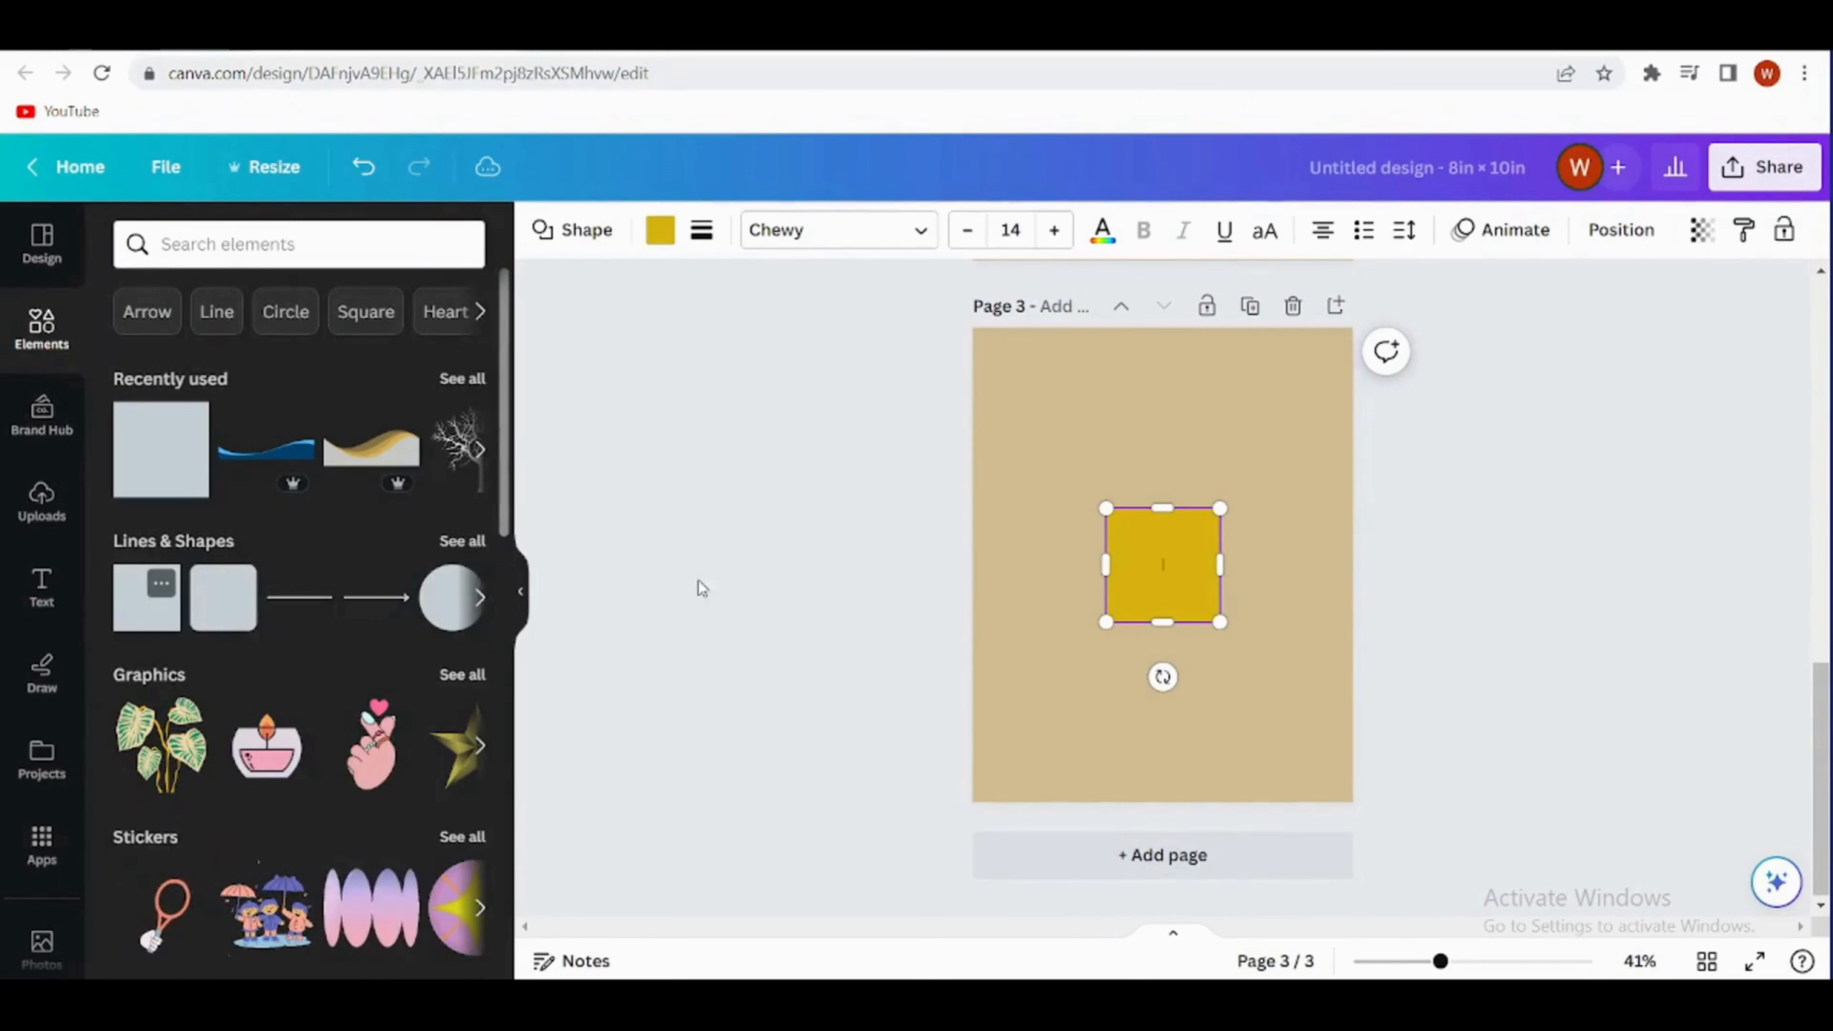
{"action": "left_click", "coordinate": [147, 597]}
{"action": "left_click", "coordinate": [659, 229]}
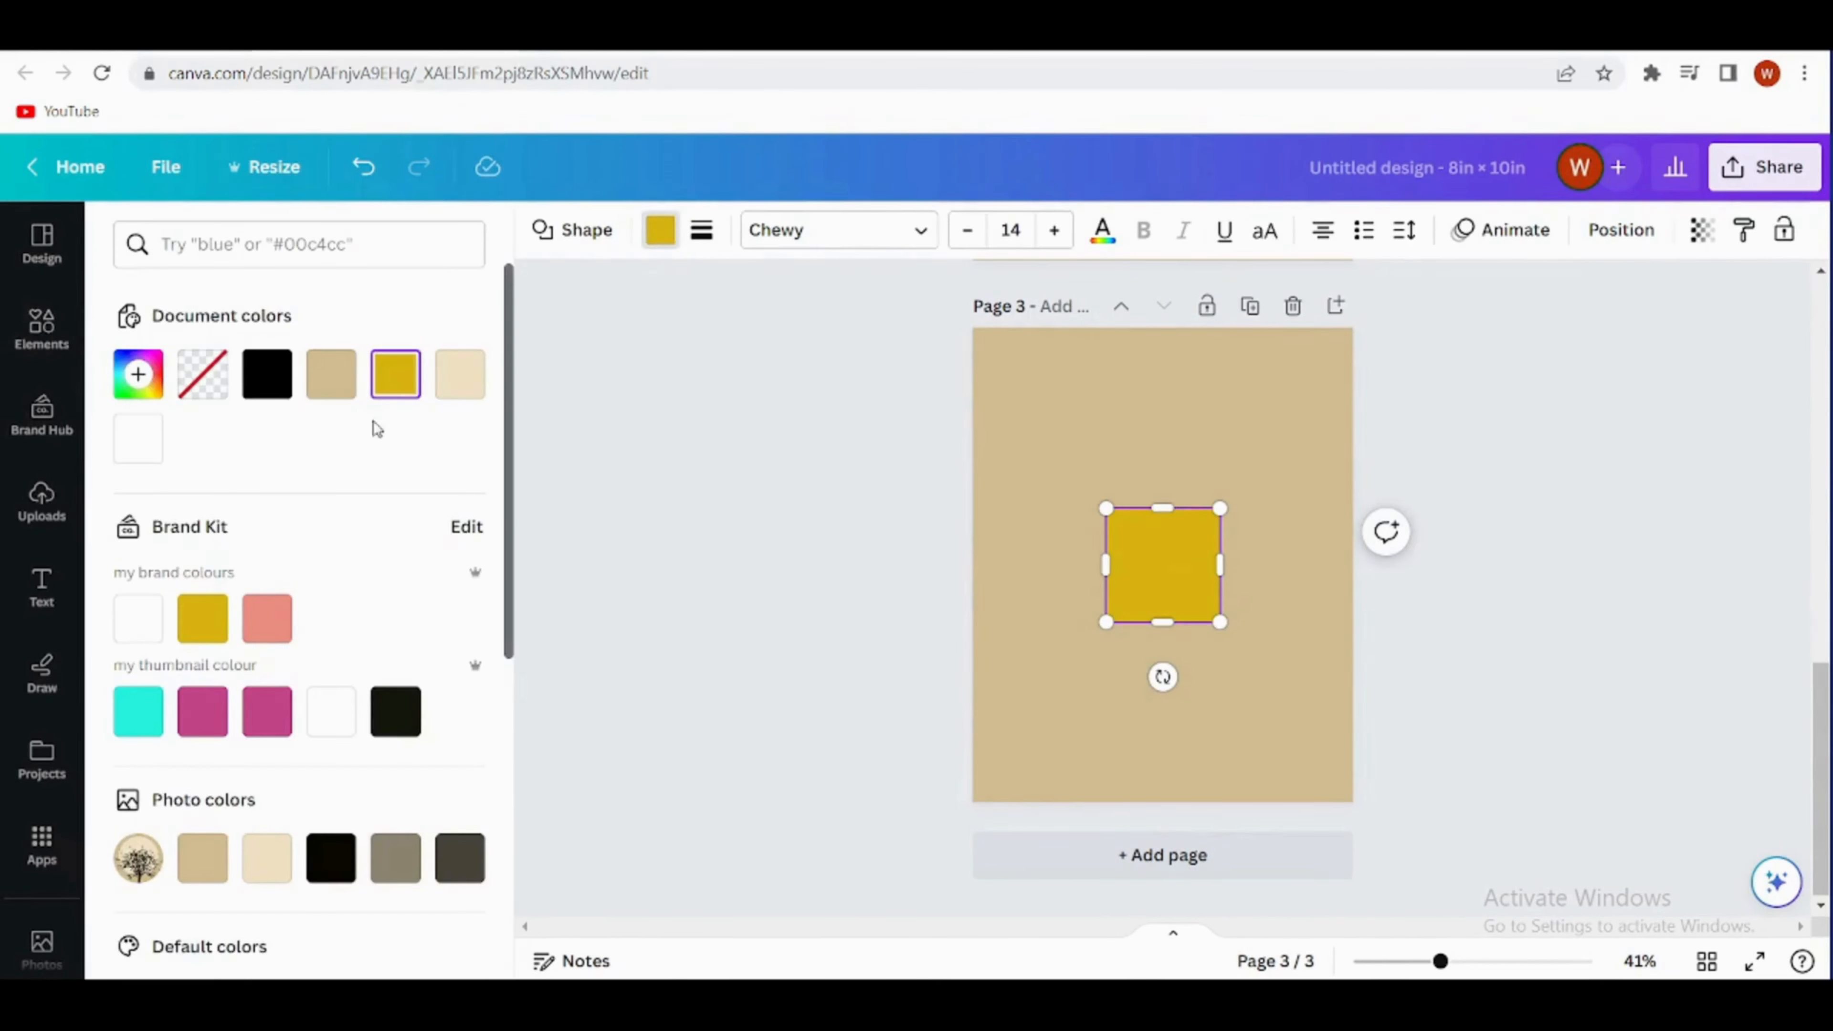
{"action": "left_click", "coordinate": [339, 388]}
{"action": "left_click", "coordinate": [265, 859]}
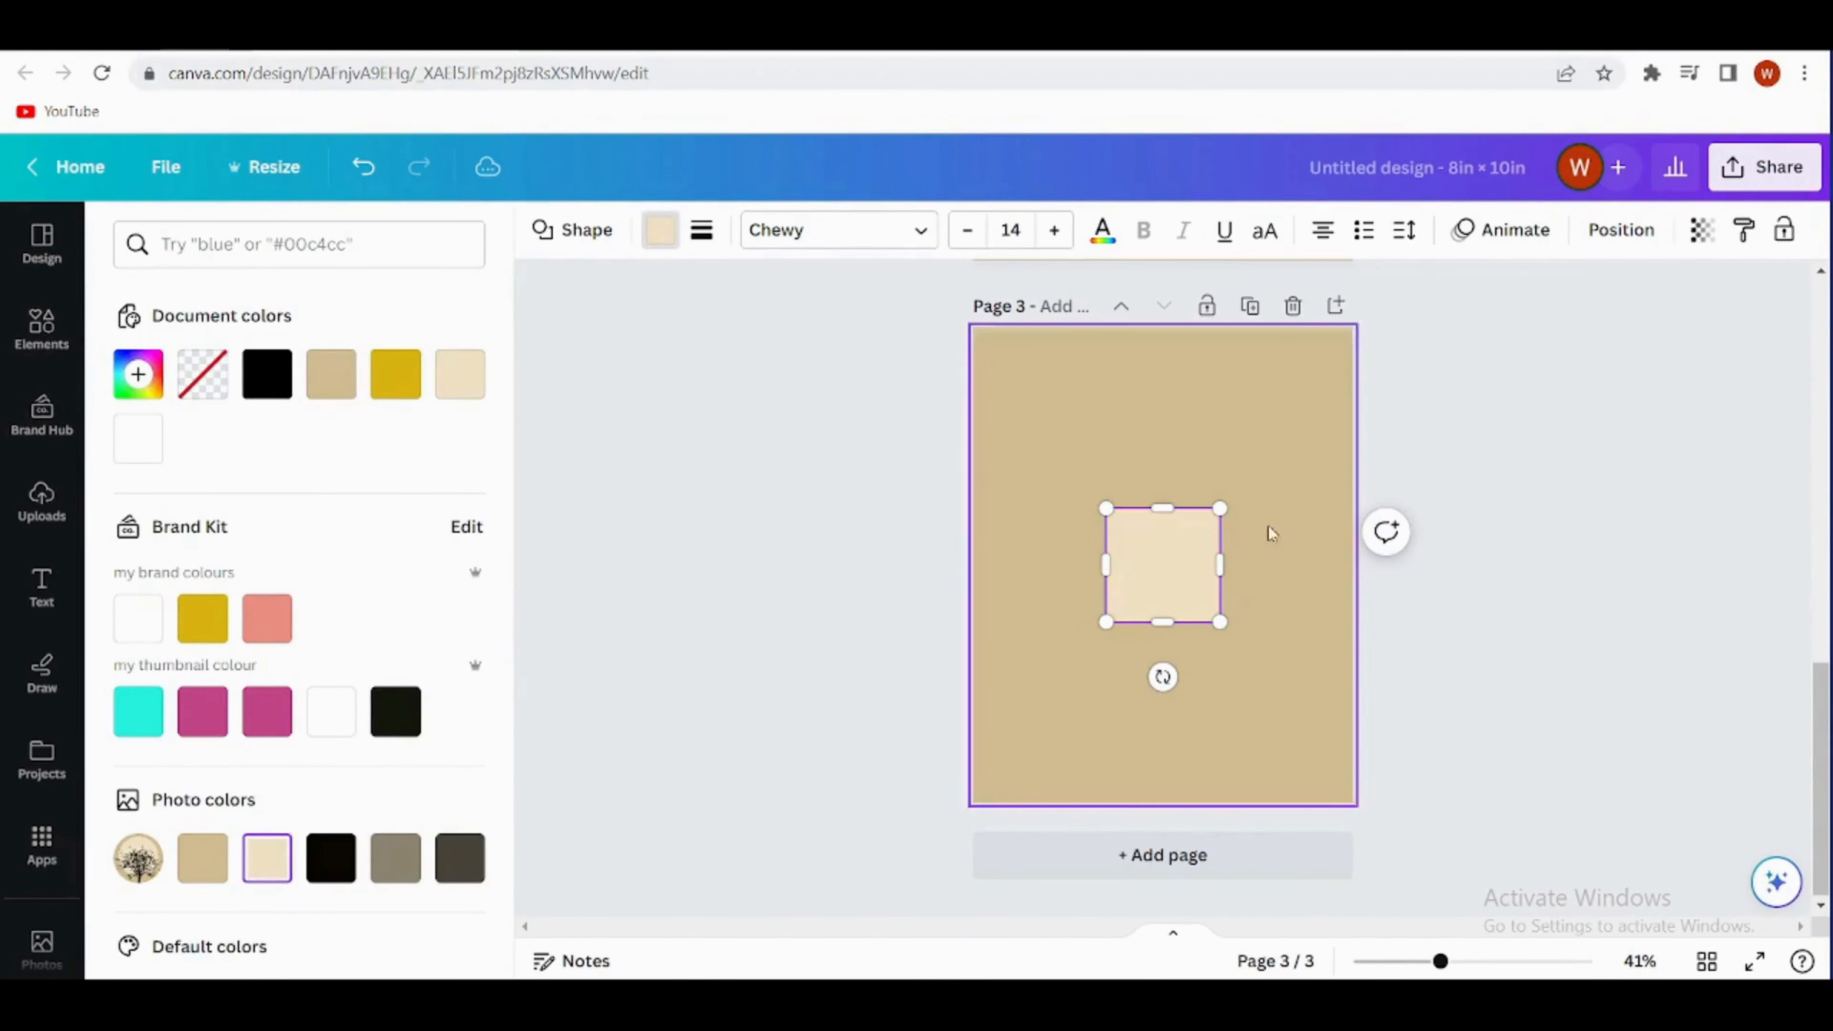
- Move and stretch the beige square into a tall rectangle that leaves a narrow tan border around page 3
{"action": "left_click", "coordinate": [1126, 538]}
{"action": "left_click", "coordinate": [1056, 536]}
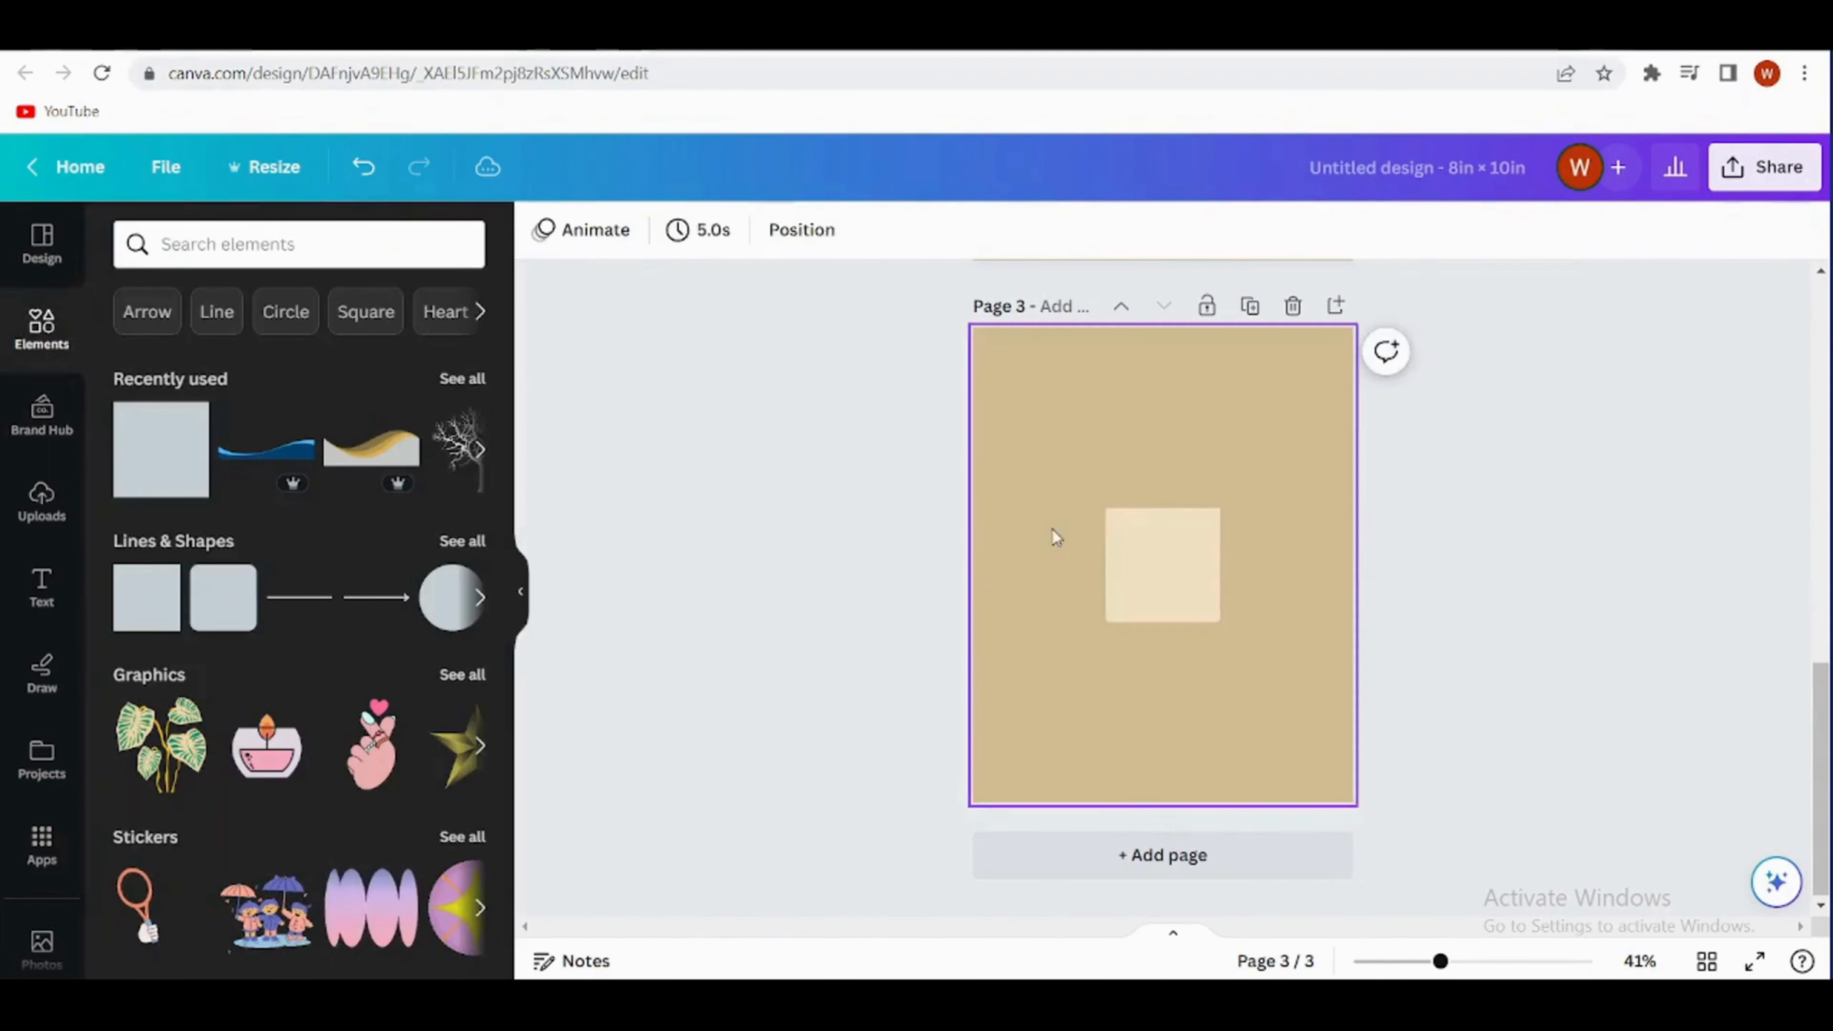
{"action": "left_click_drag", "start_coordinate": [1170, 562], "coordinate": [1065, 409]}
{"action": "left_click_drag", "start_coordinate": [1112, 469], "coordinate": [1322, 782]}
{"action": "left_click", "coordinate": [1431, 708]}
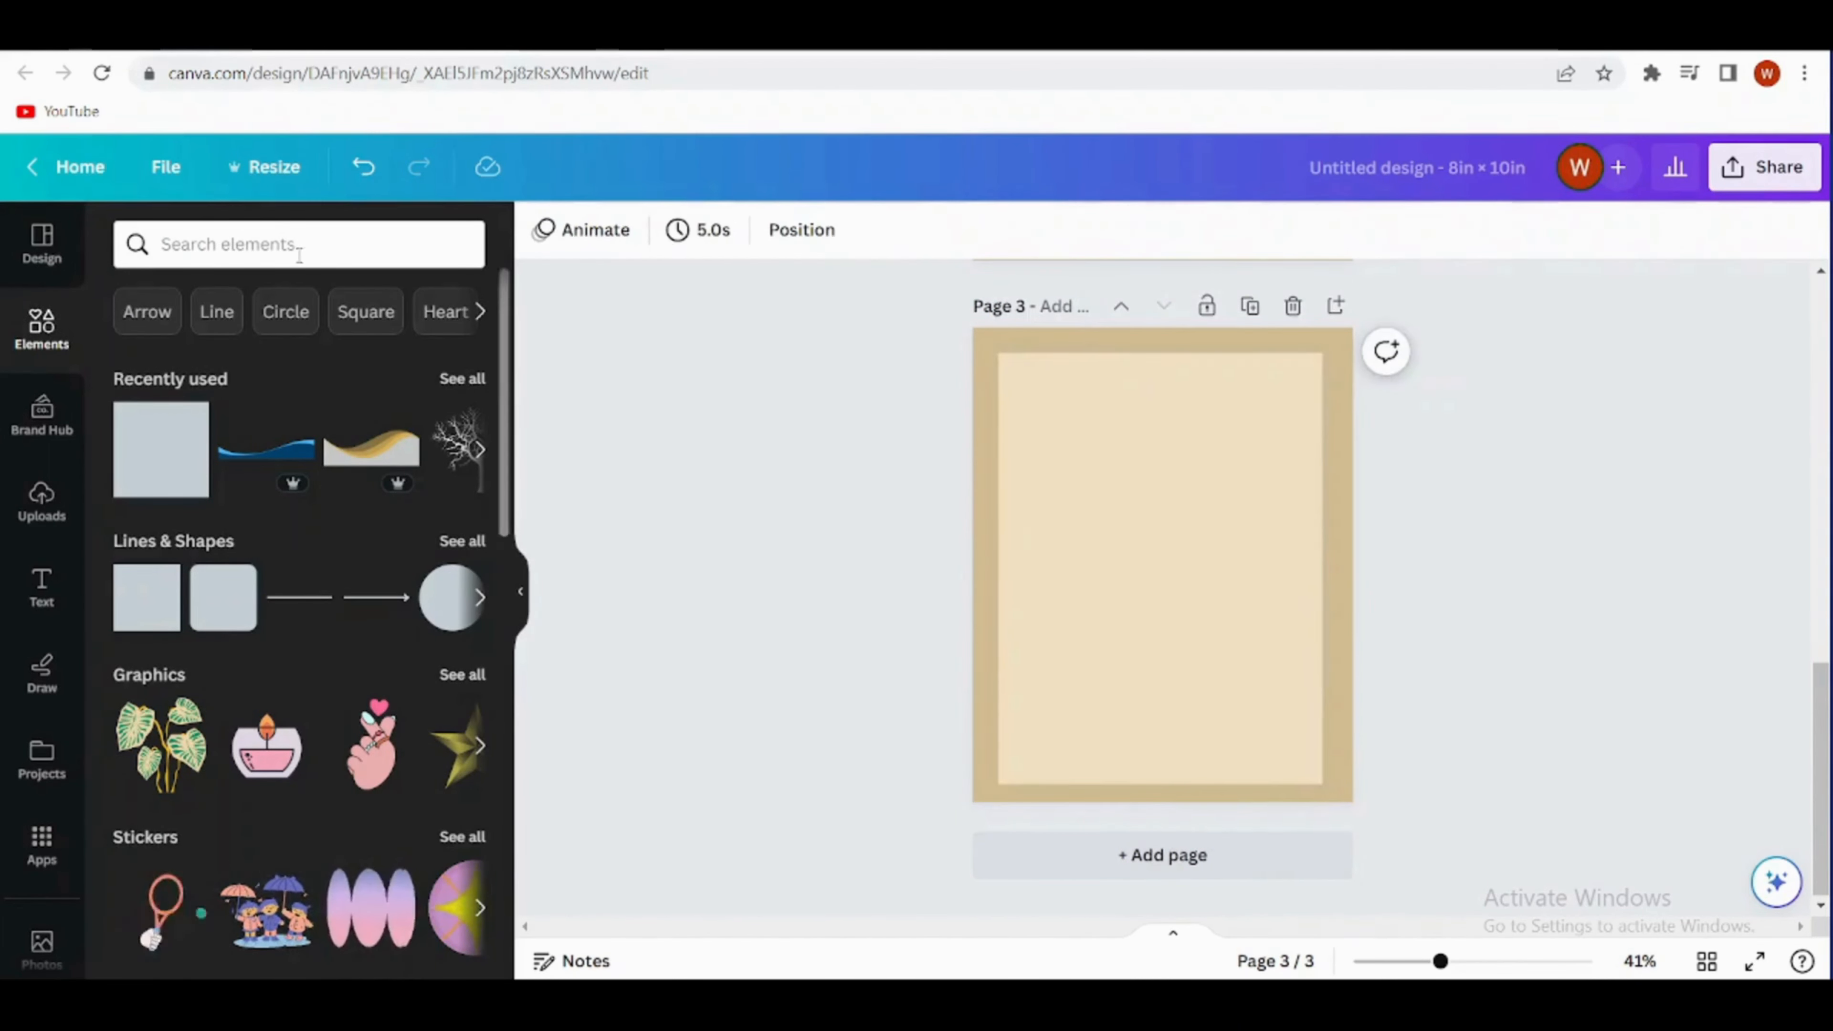
- Search the elements for "flower" and show all matching graphics
{"action": "left_click", "coordinate": [296, 247]}
{"action": "type", "text": "flower"}
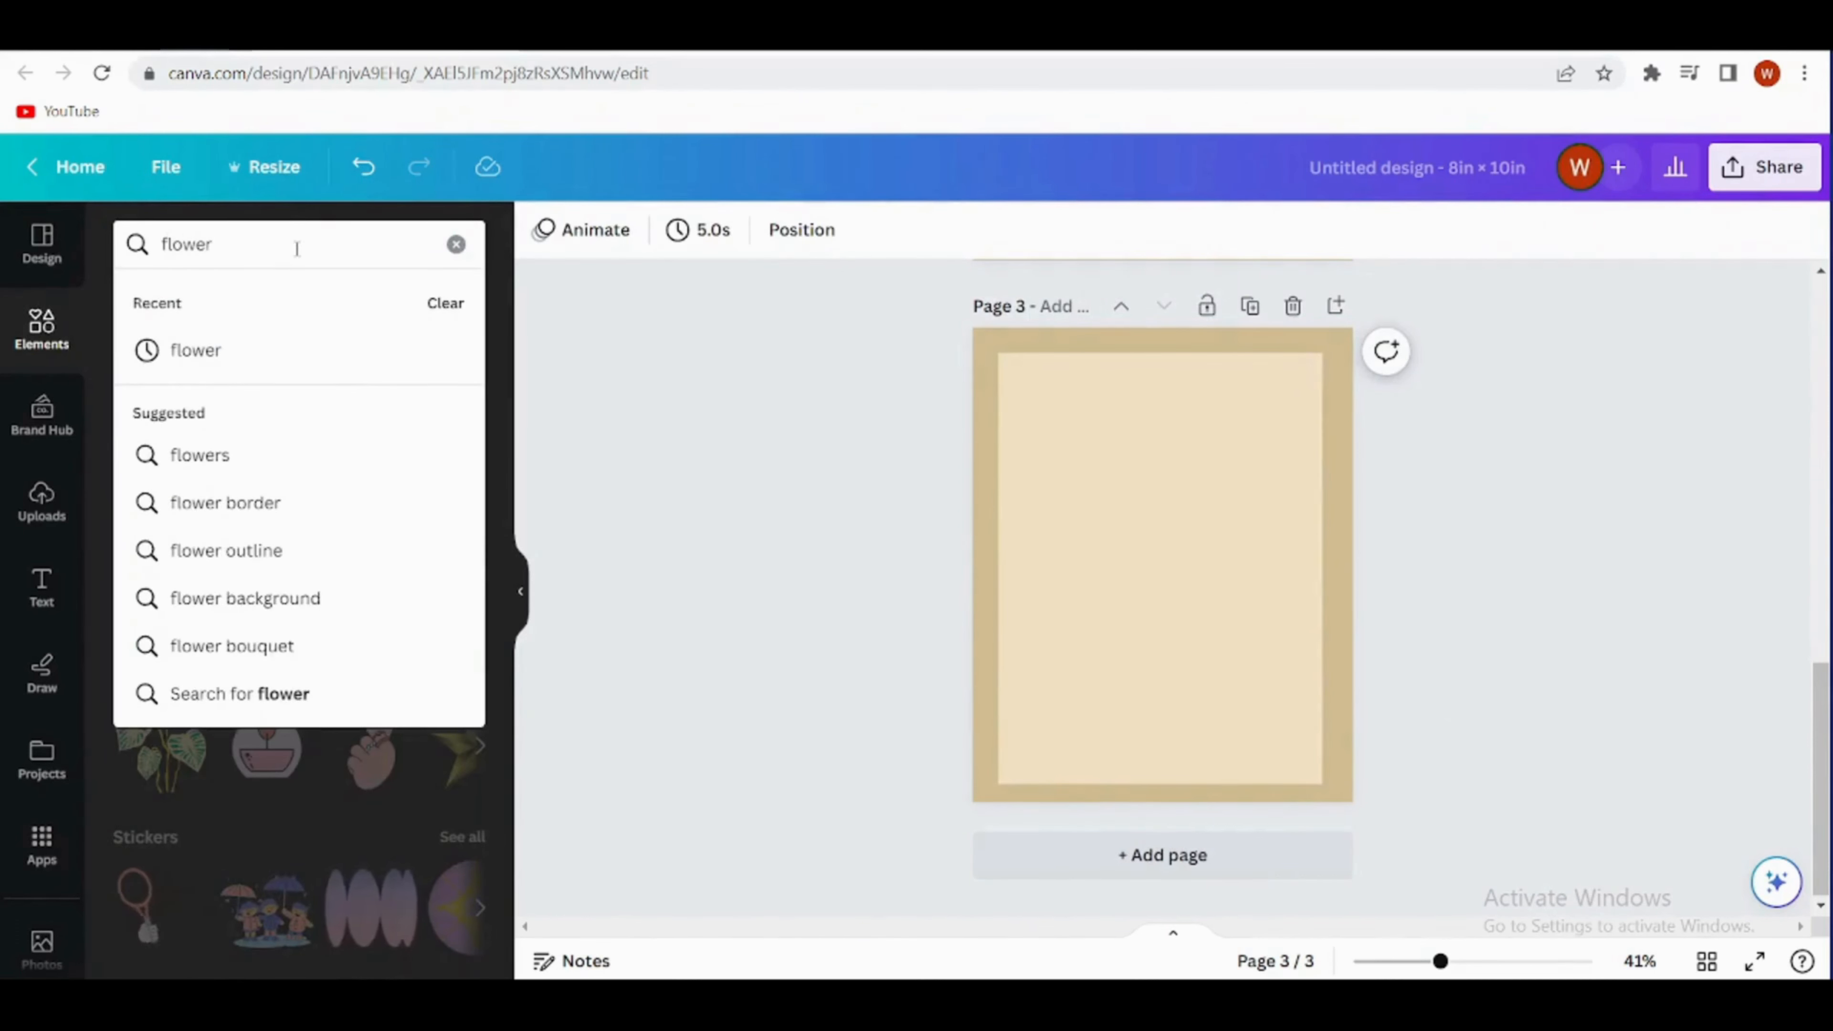
{"action": "key", "text": "Return"}
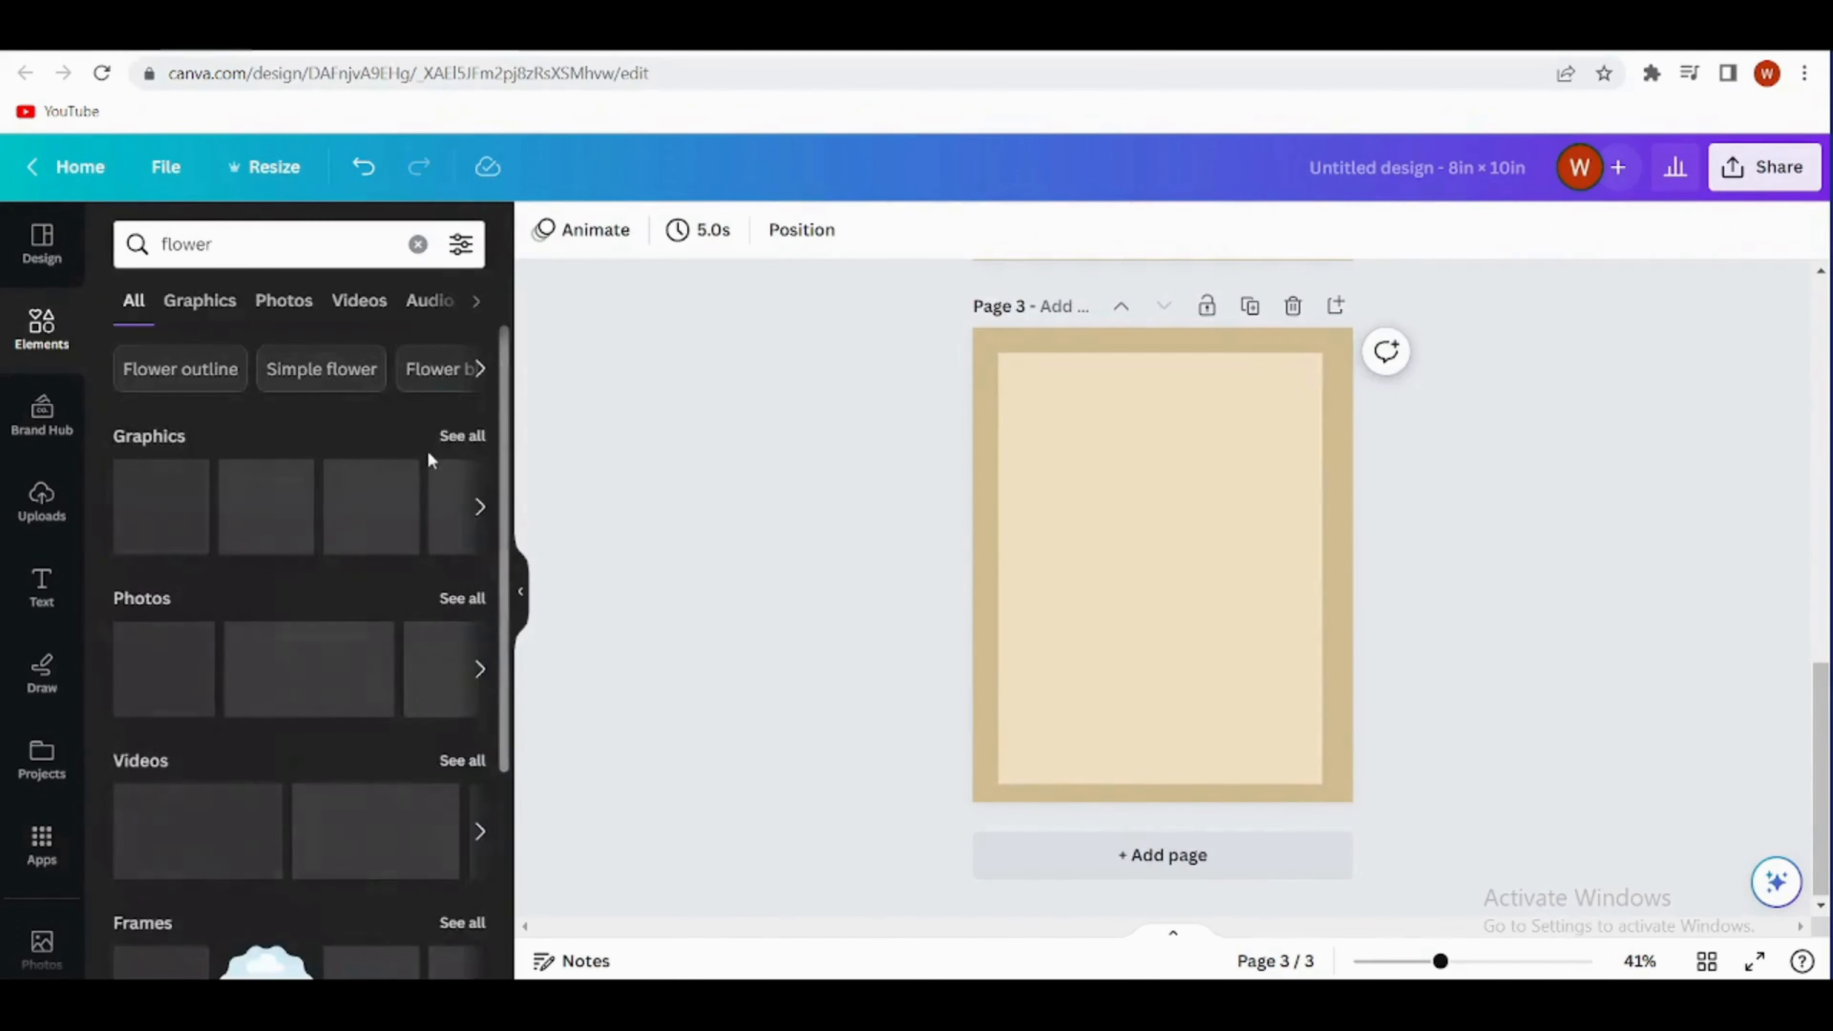
{"action": "left_click", "coordinate": [461, 439]}
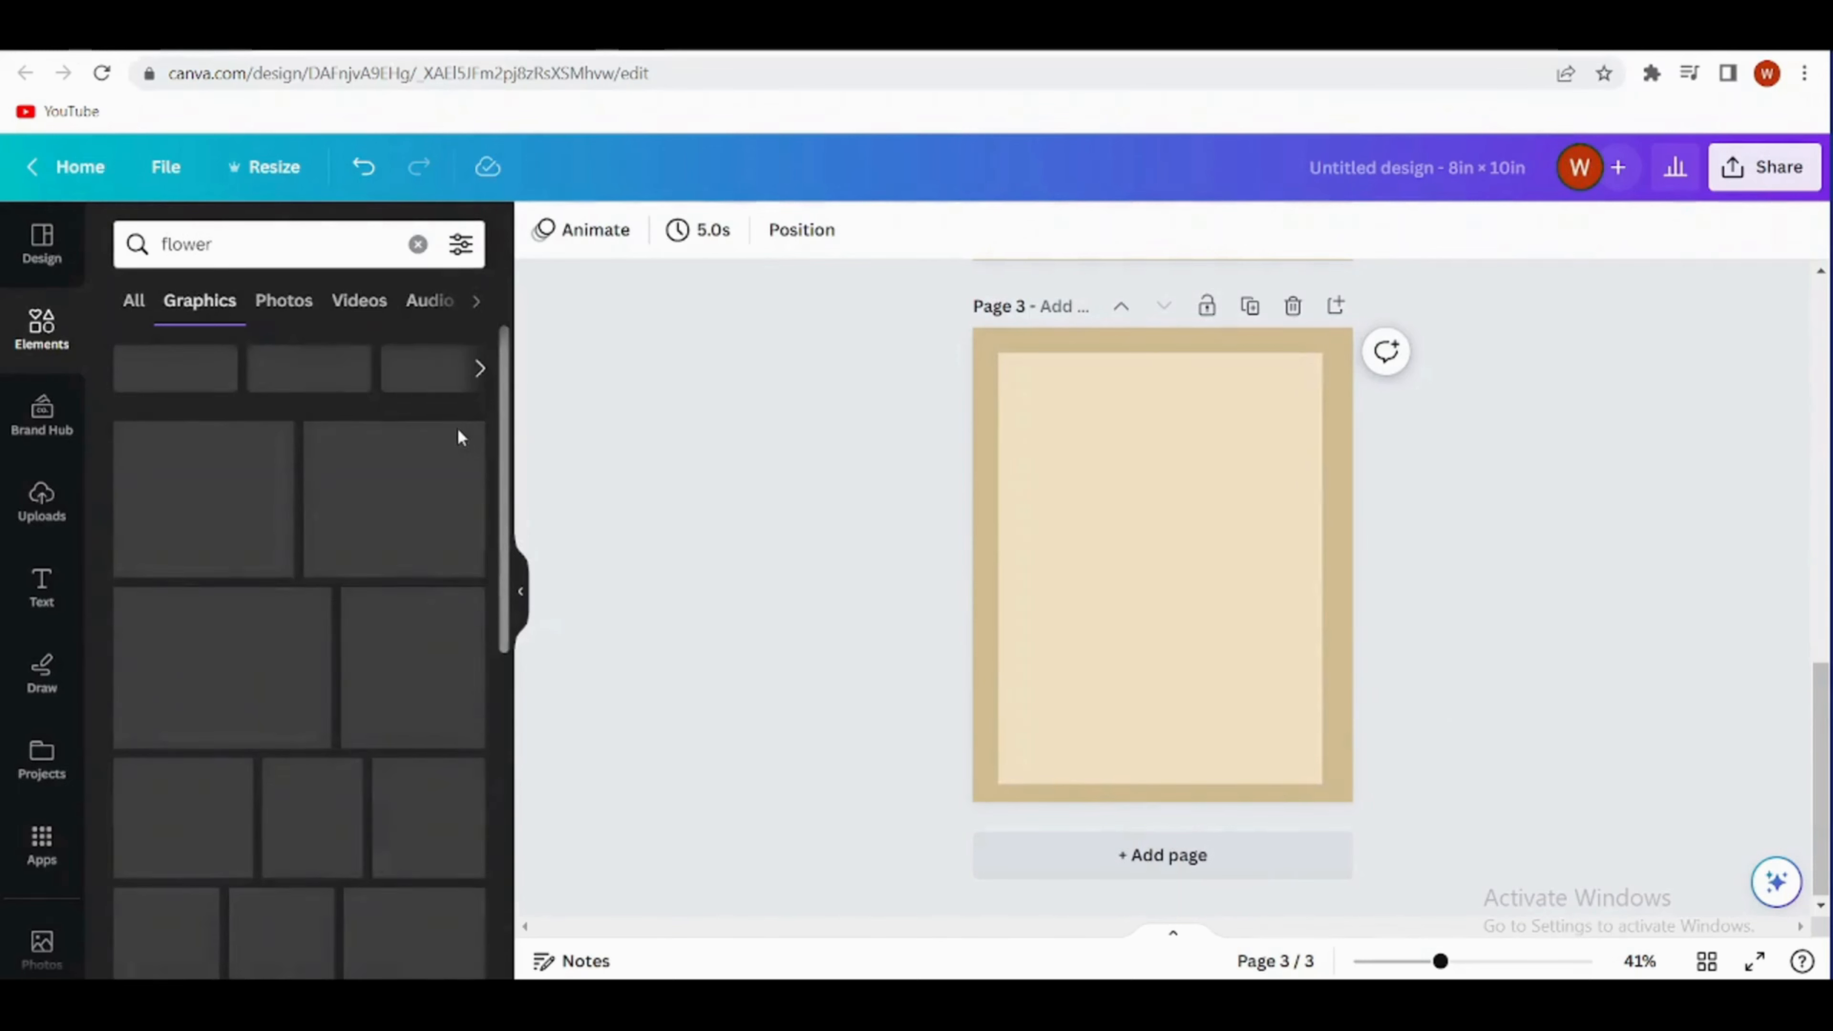
- Add the three-bloom line-art flower to page 3 and enlarge it, resting its stem on the beige rectangle's lower edge
{"action": "left_click", "coordinate": [159, 731]}
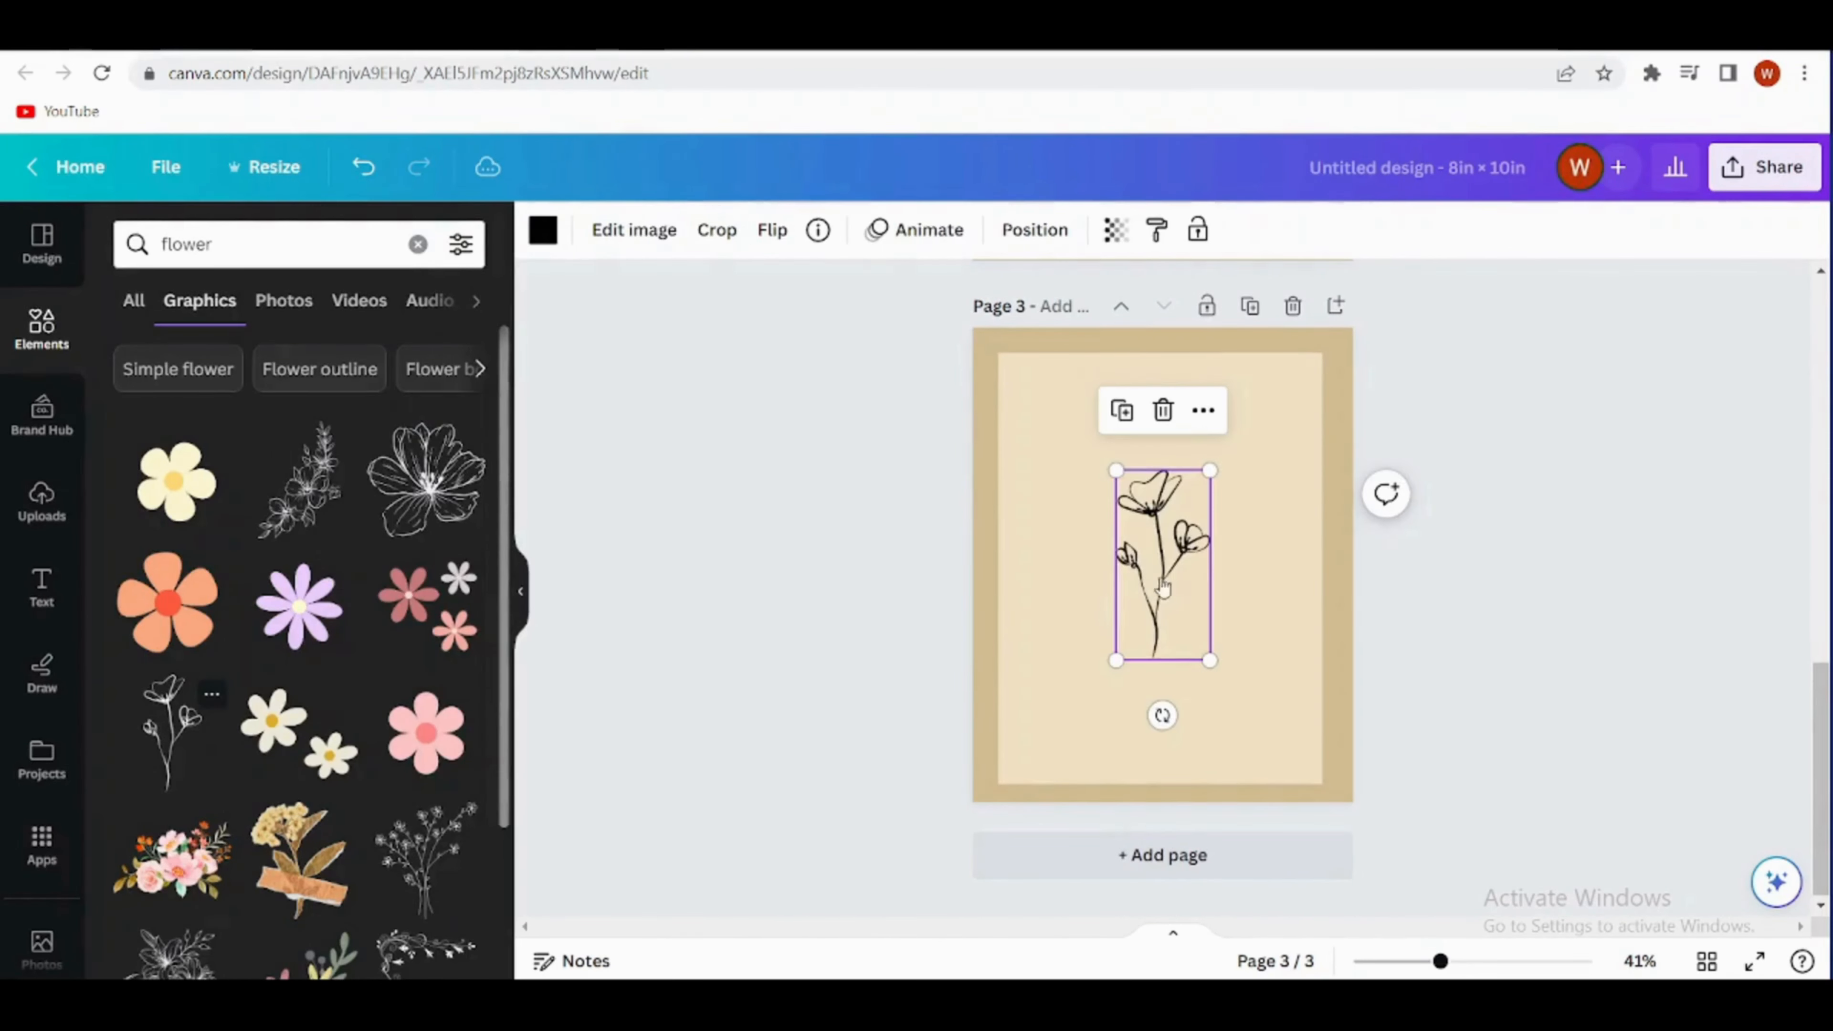
{"action": "left_click_drag", "start_coordinate": [1162, 614], "coordinate": [1115, 737]}
{"action": "mouse_move", "coordinate": [1162, 594]}
{"action": "left_mouse_down"}
{"action": "mouse_move", "coordinate": [1247, 415]}
{"action": "mouse_move", "coordinate": [1186, 605]}
{"action": "left_mouse_up"}
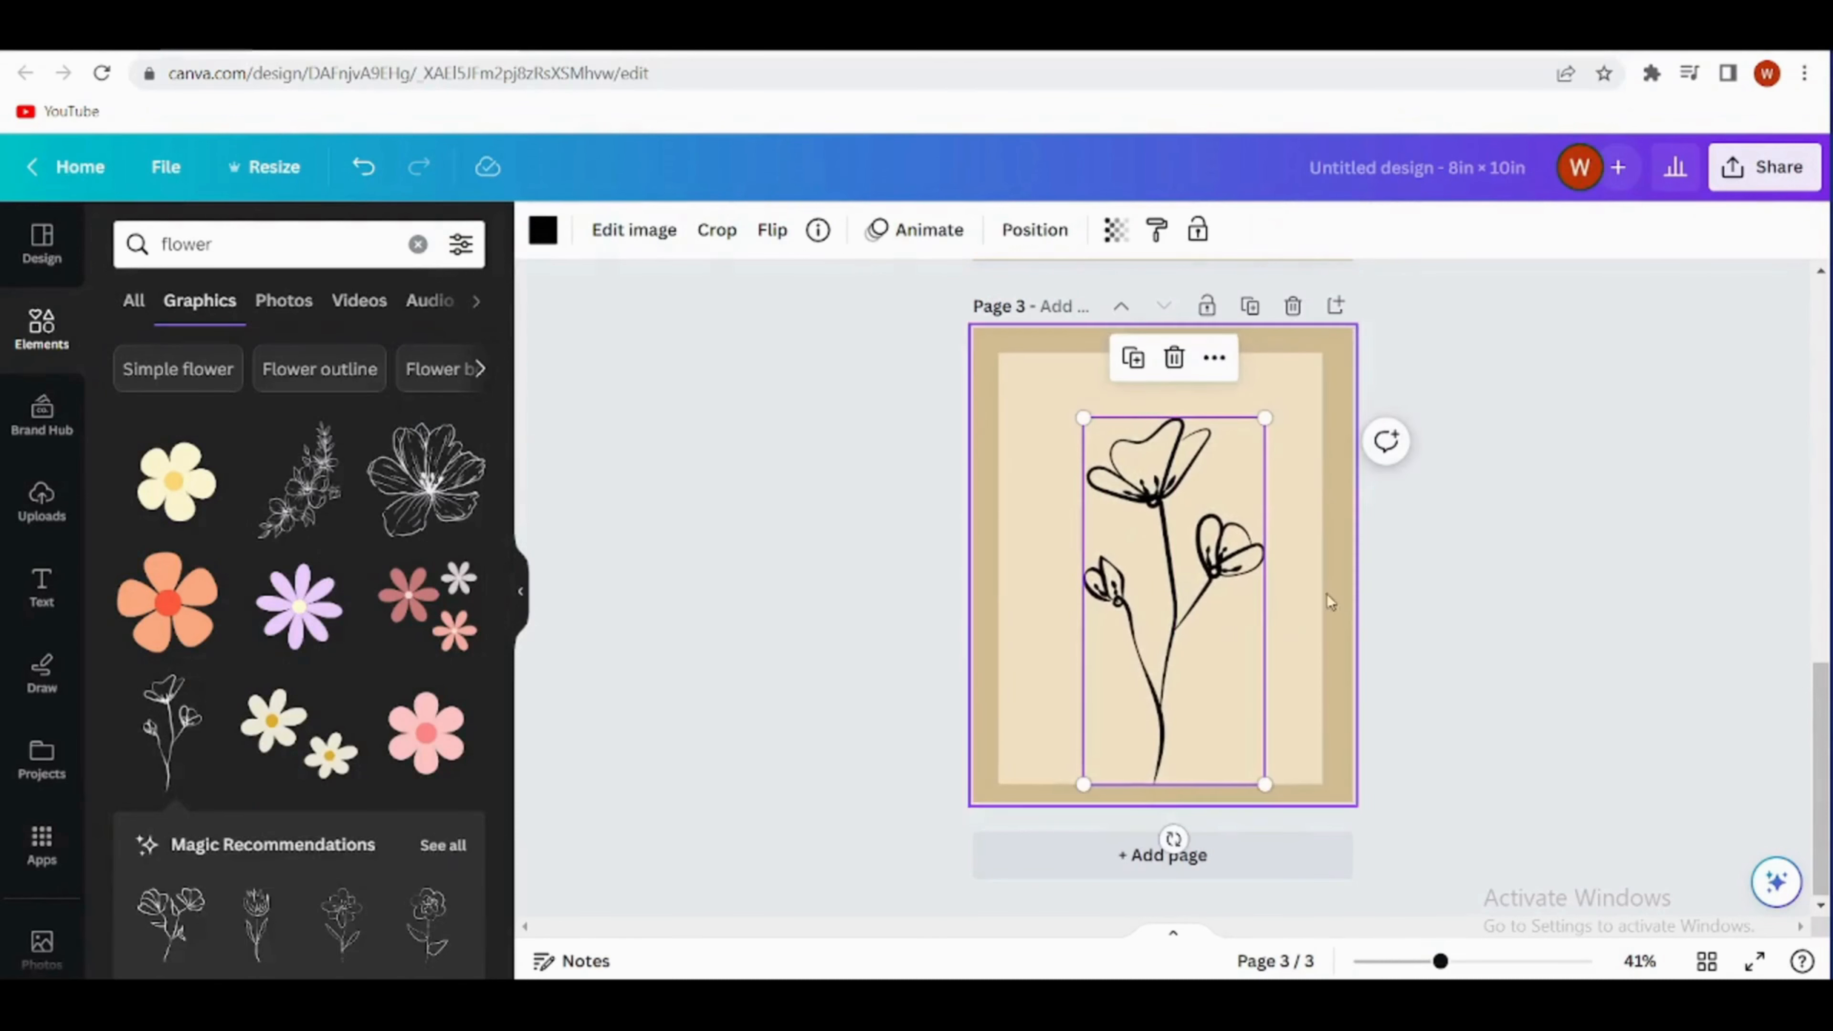
{"action": "left_click_drag", "start_coordinate": [1263, 419], "coordinate": [1271, 402]}
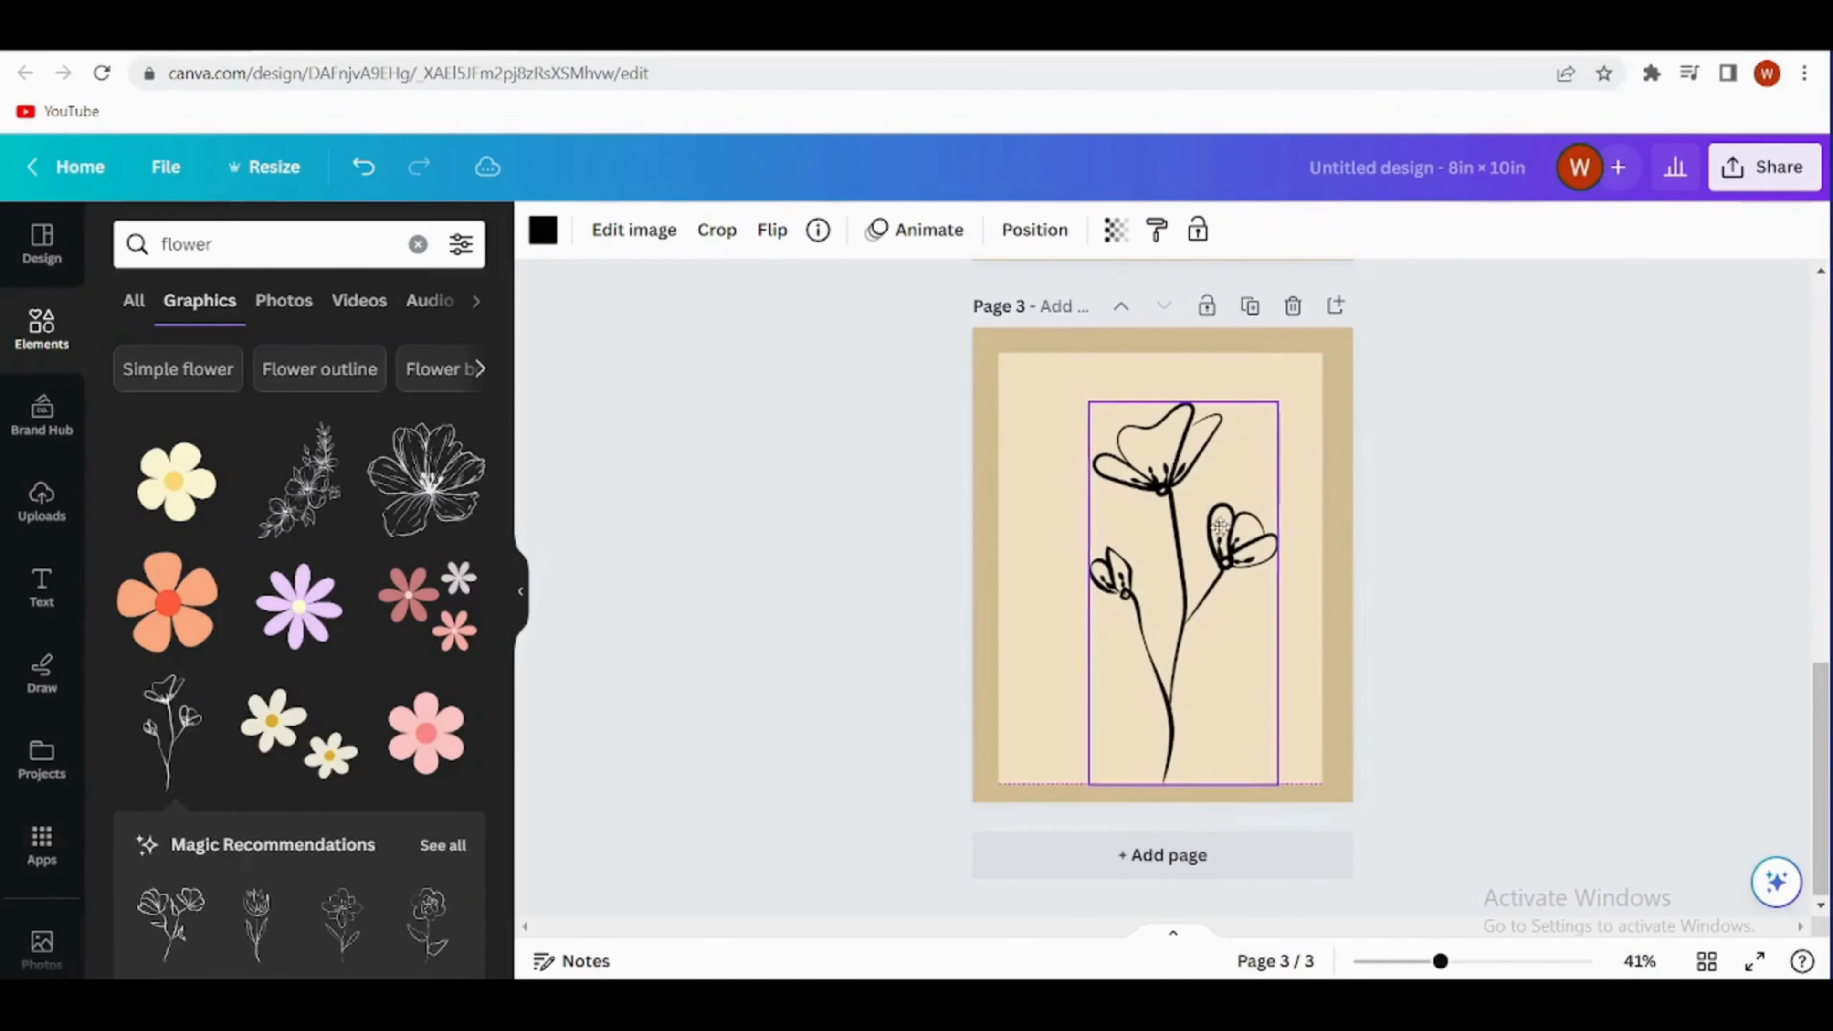
{"action": "left_click", "coordinate": [1392, 554]}
- Review pages 2 and 3, open the design's download settings and choose PNG as the file type
{"action": "scroll", "coordinate": [1335, 498], "scroll_direction": "up", "scroll_amount": 5}
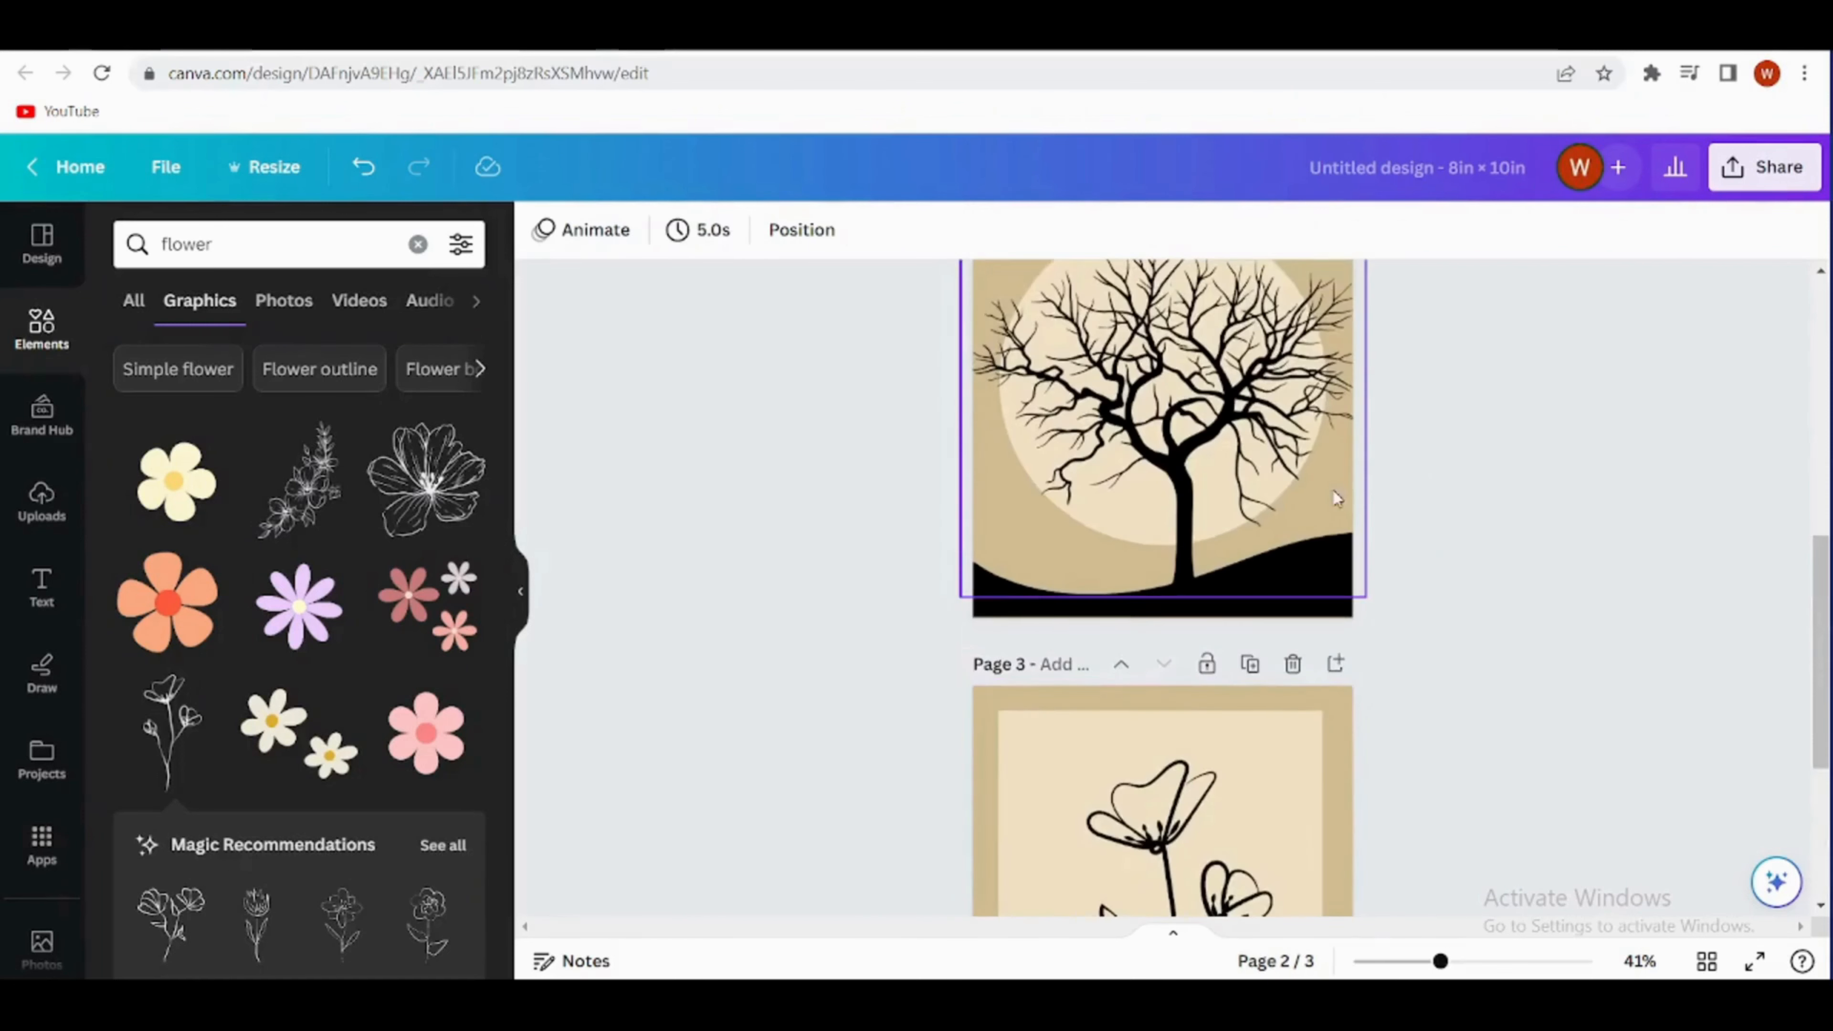
{"action": "scroll", "coordinate": [1335, 418], "scroll_direction": "down", "scroll_amount": 4}
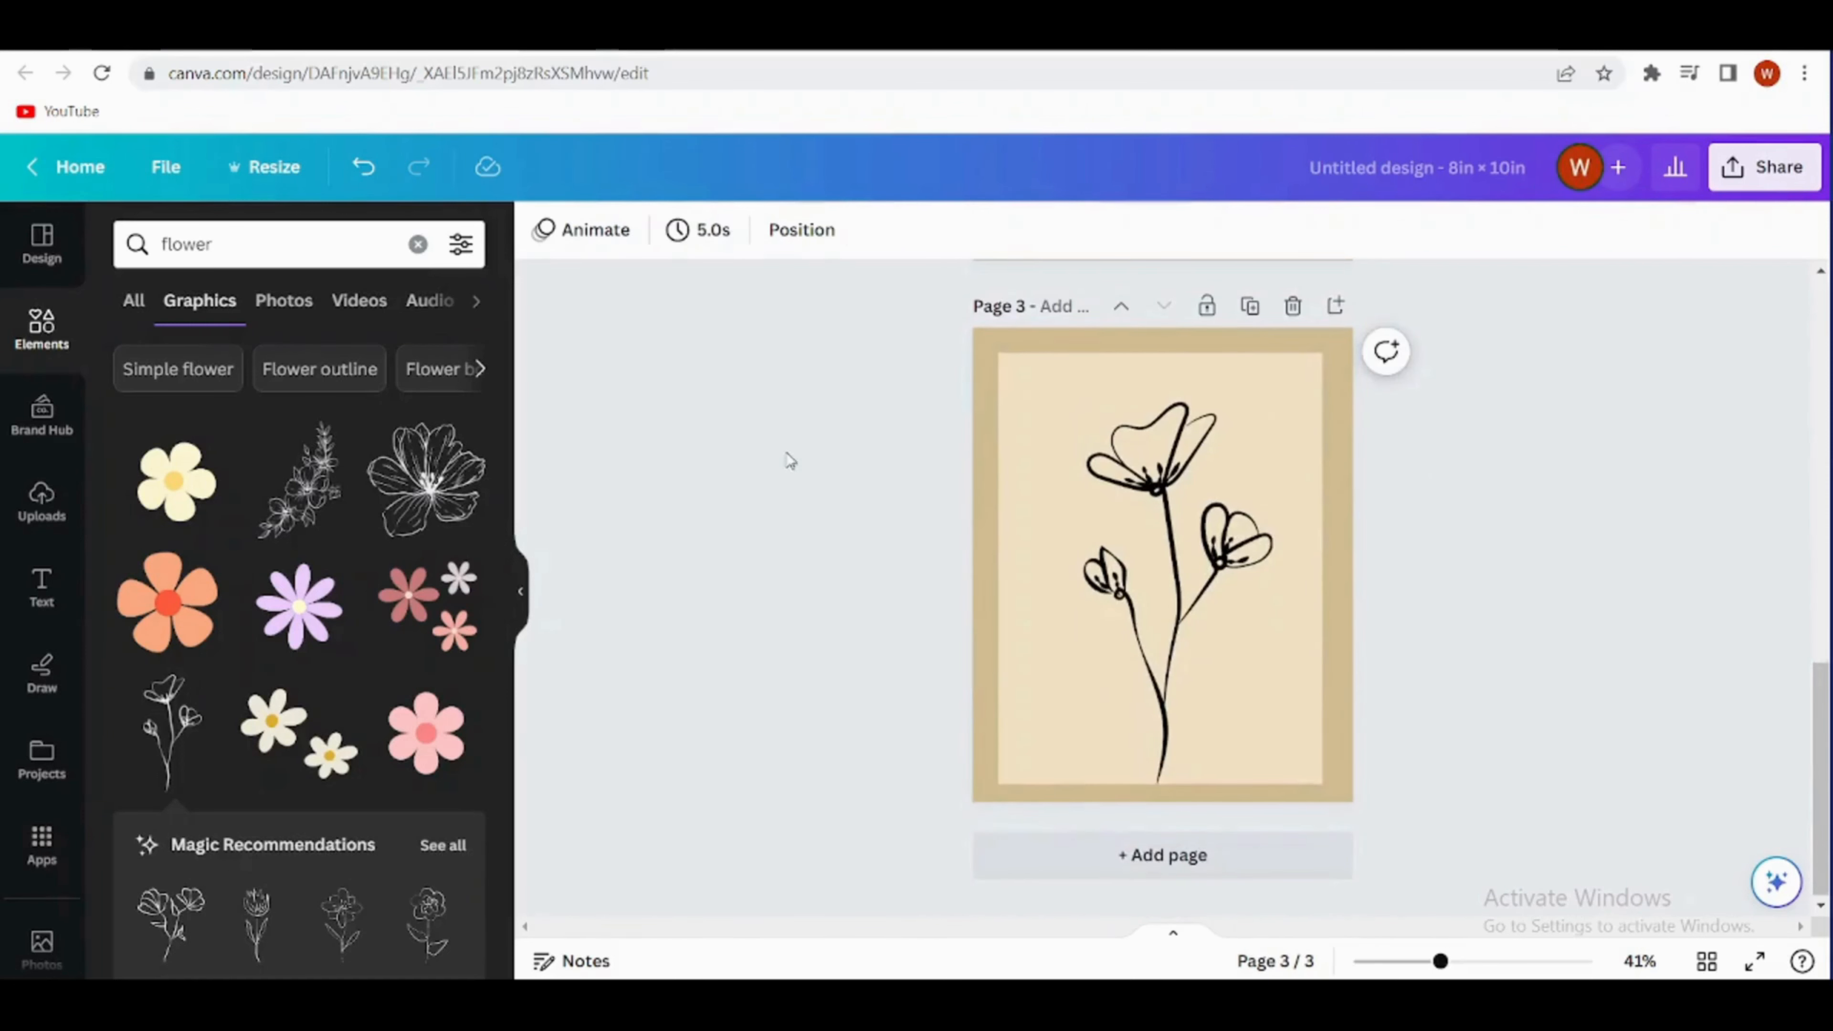
{"action": "scroll", "coordinate": [1311, 850], "scroll_direction": "up", "scroll_amount": 4}
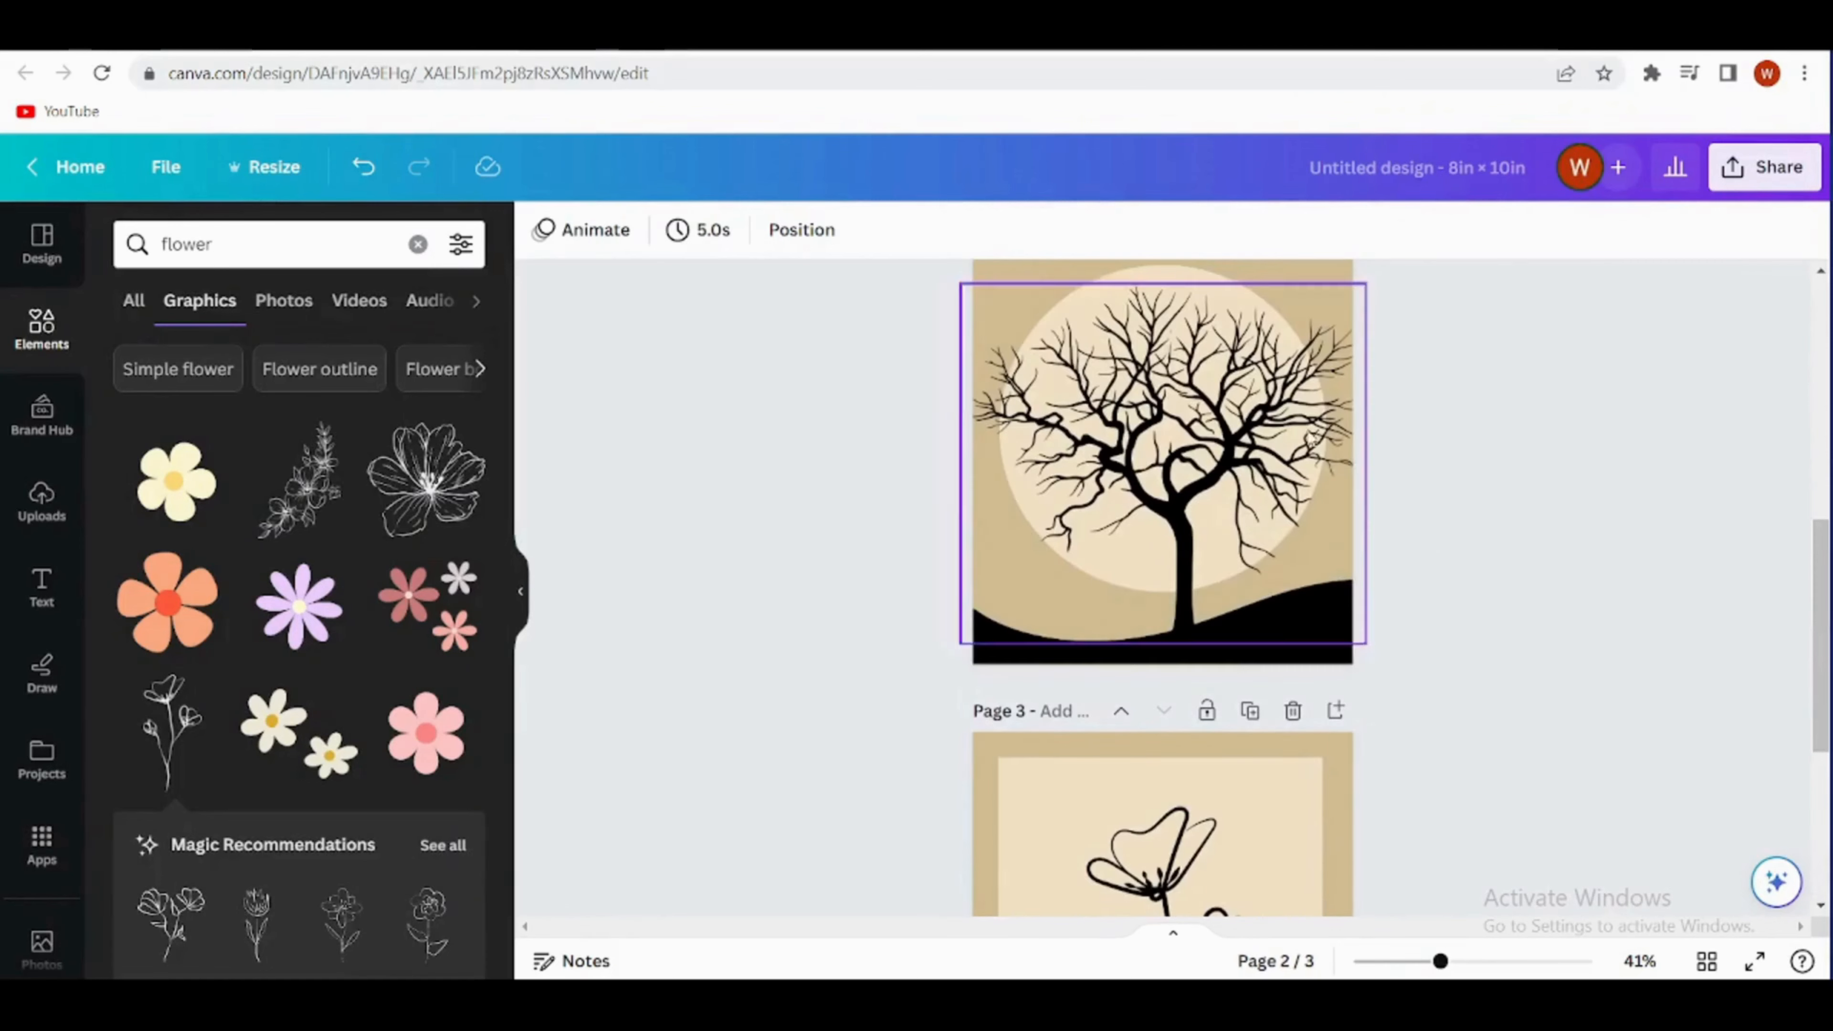
{"action": "scroll", "coordinate": [1404, 557], "scroll_direction": "down", "scroll_amount": 3}
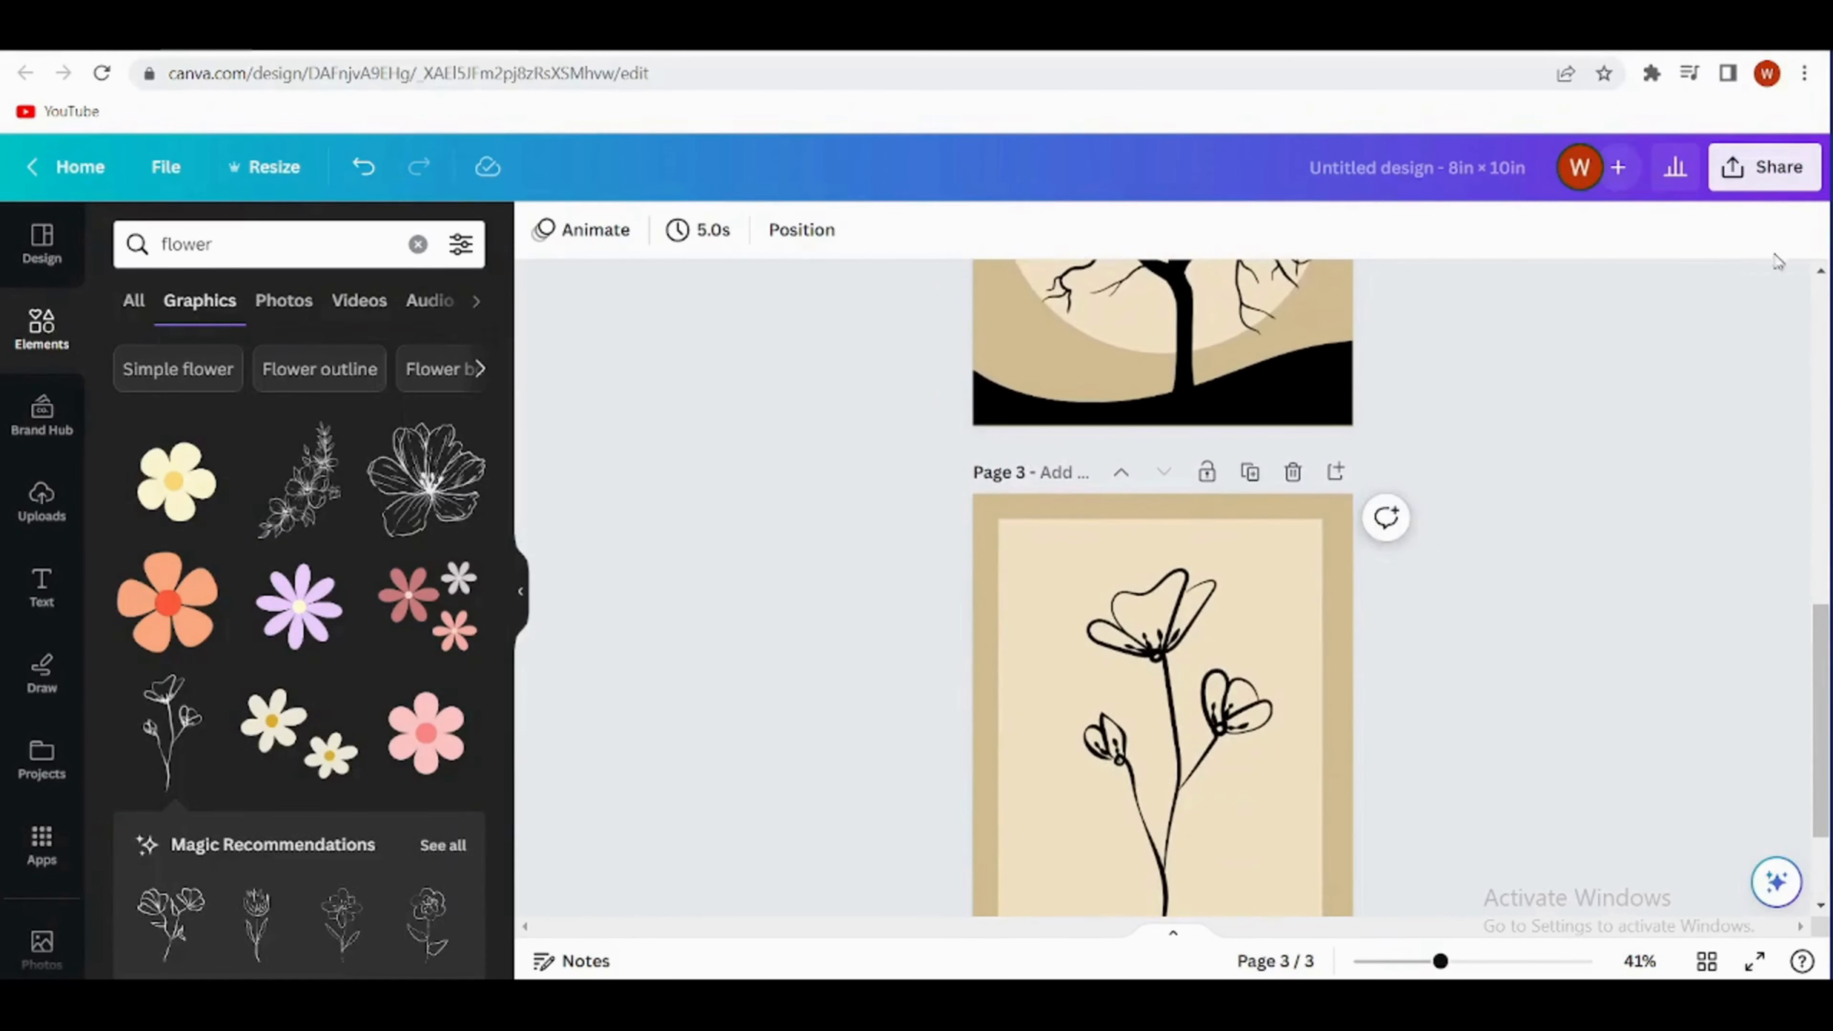
{"action": "left_click", "coordinate": [1761, 173]}
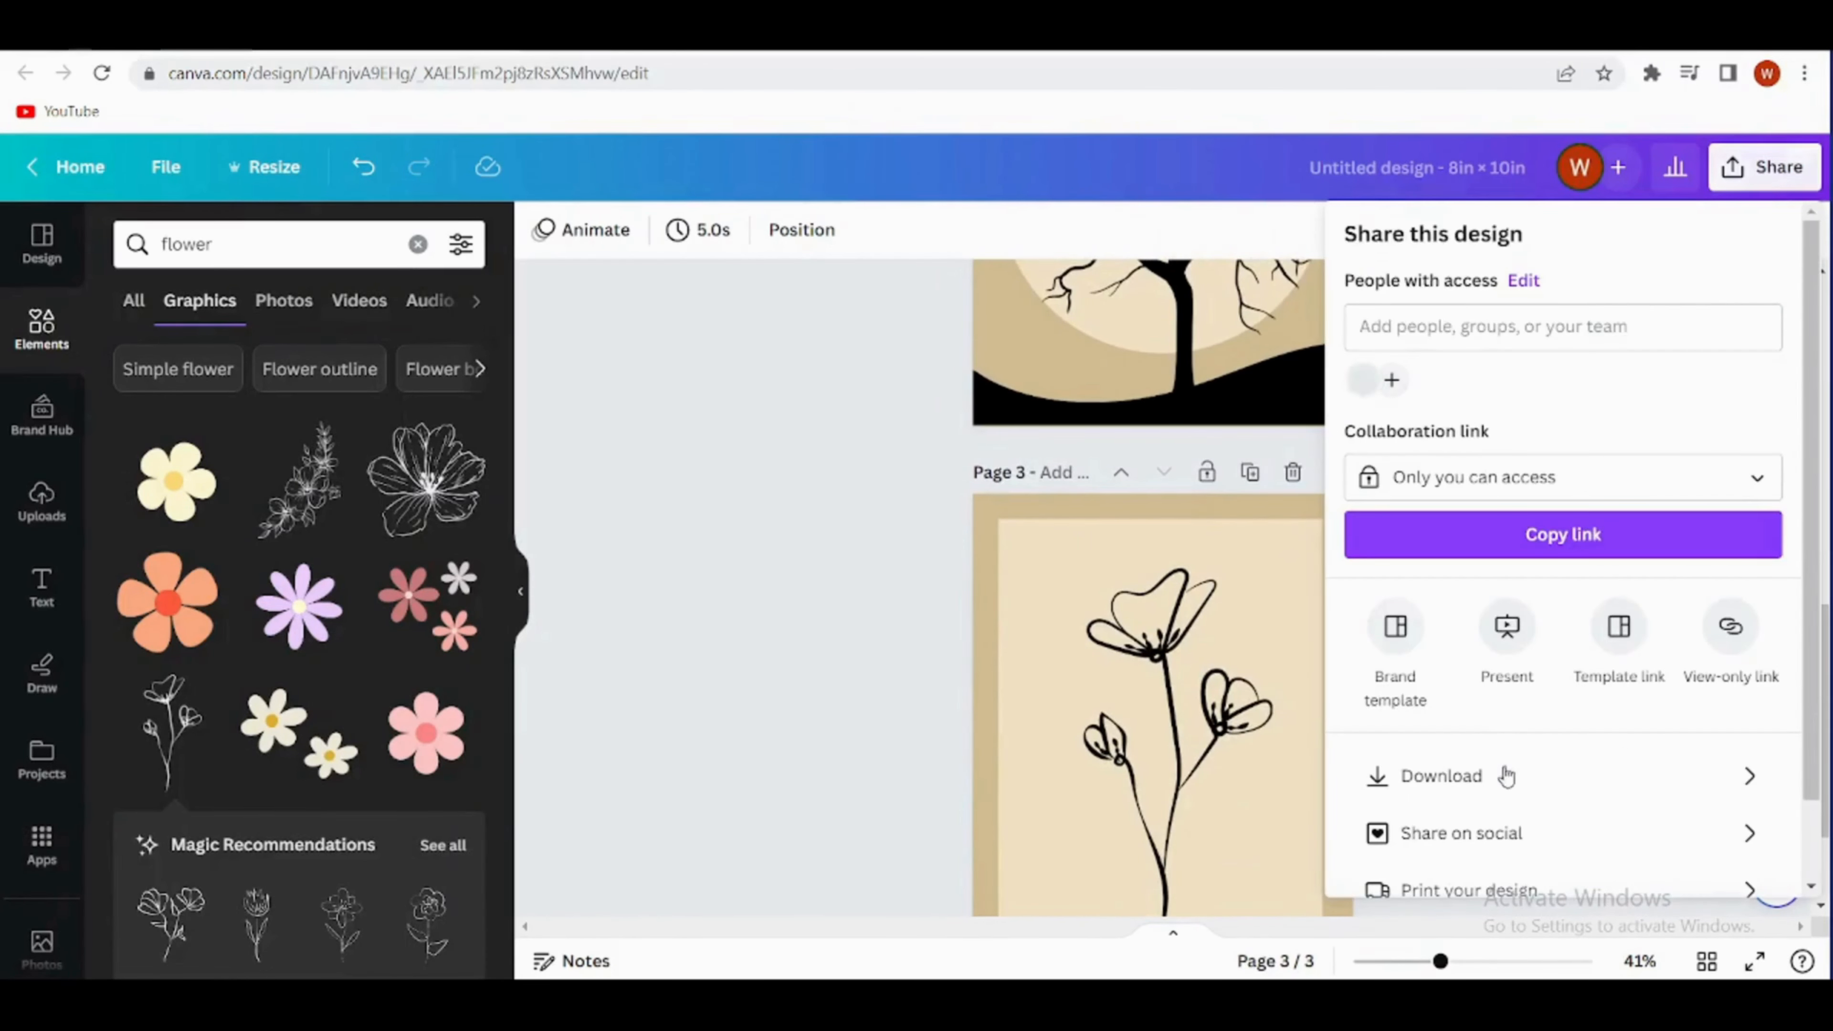
{"action": "left_click", "coordinate": [1508, 777]}
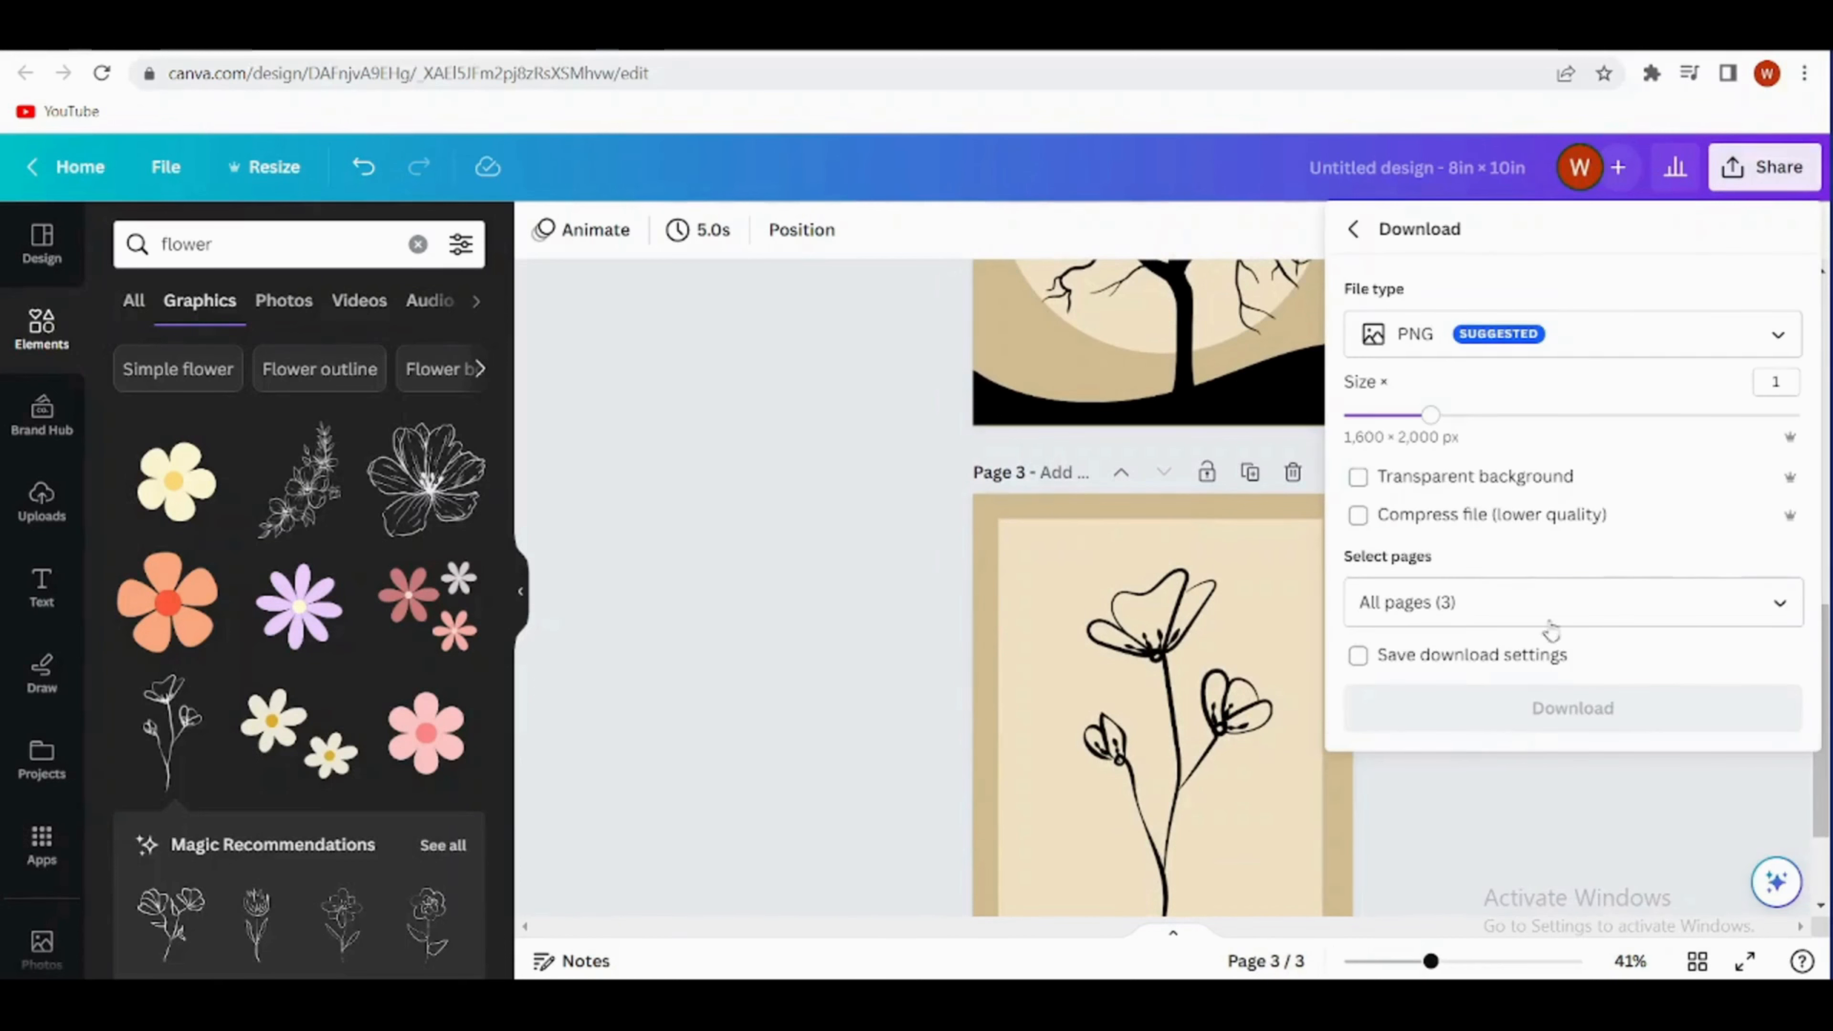
{"action": "left_click", "coordinate": [1781, 342]}
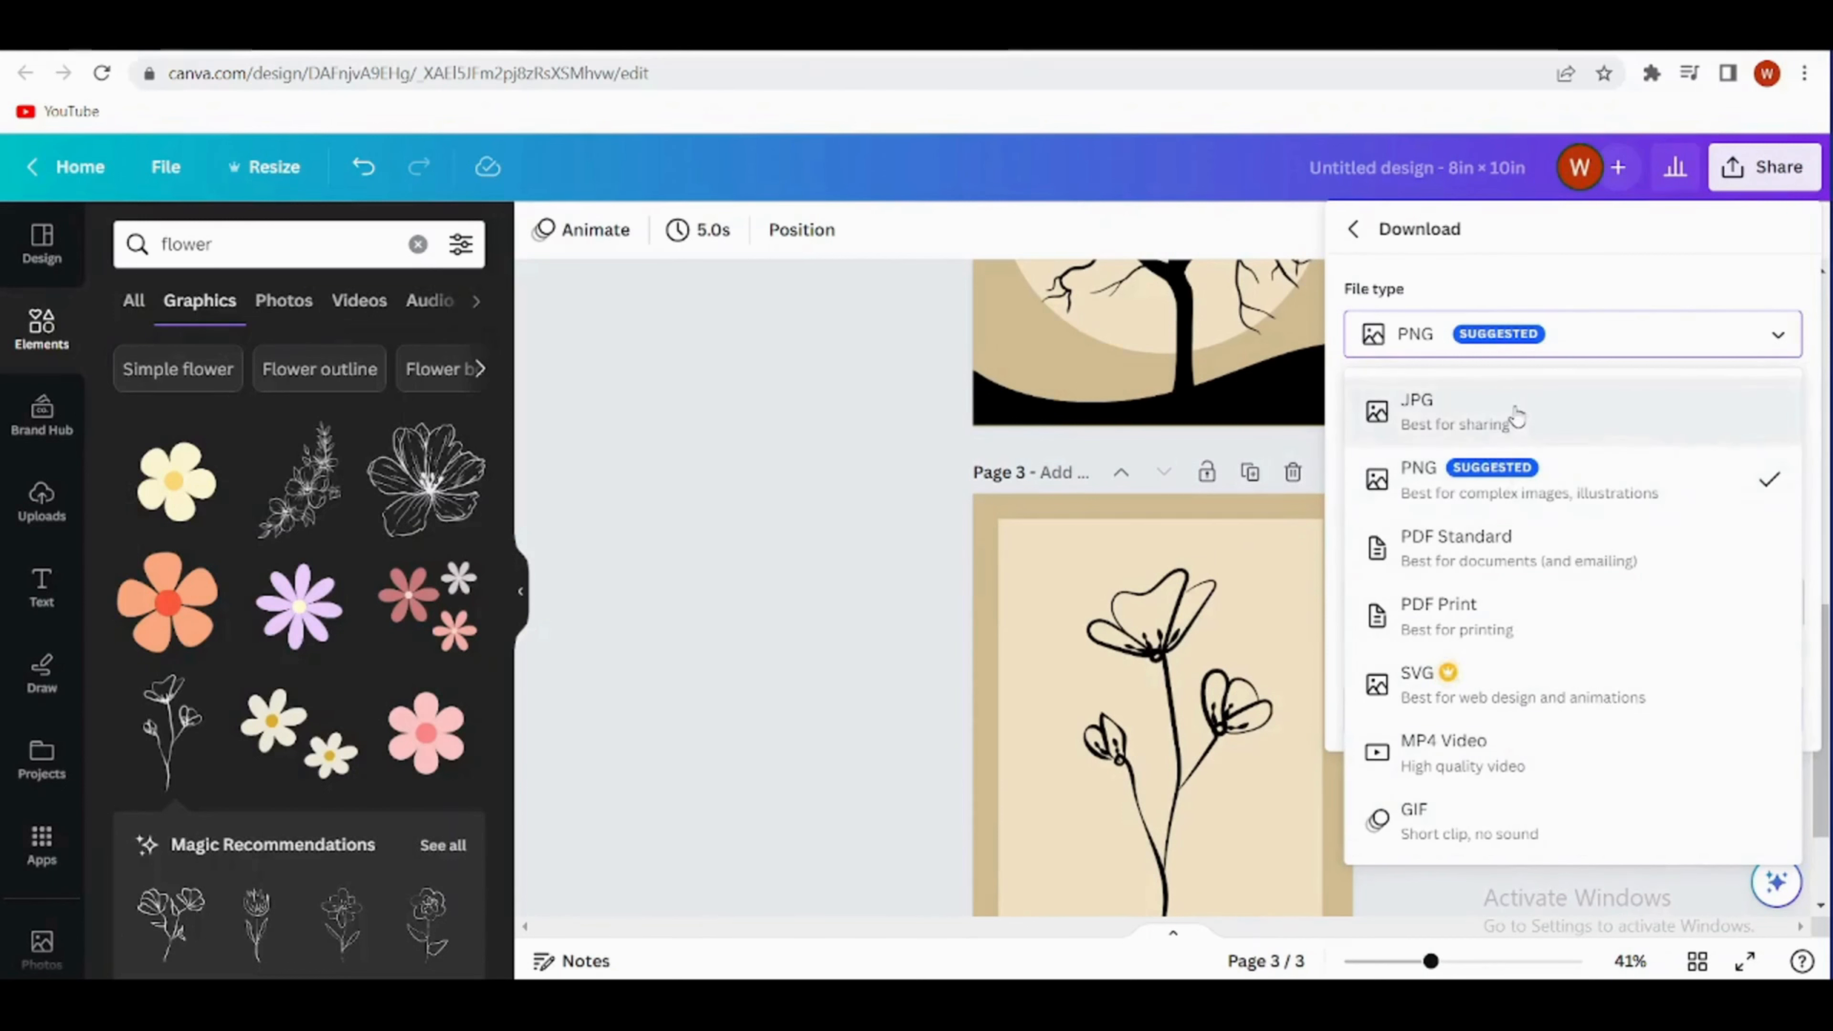
{"action": "left_click", "coordinate": [1524, 488]}
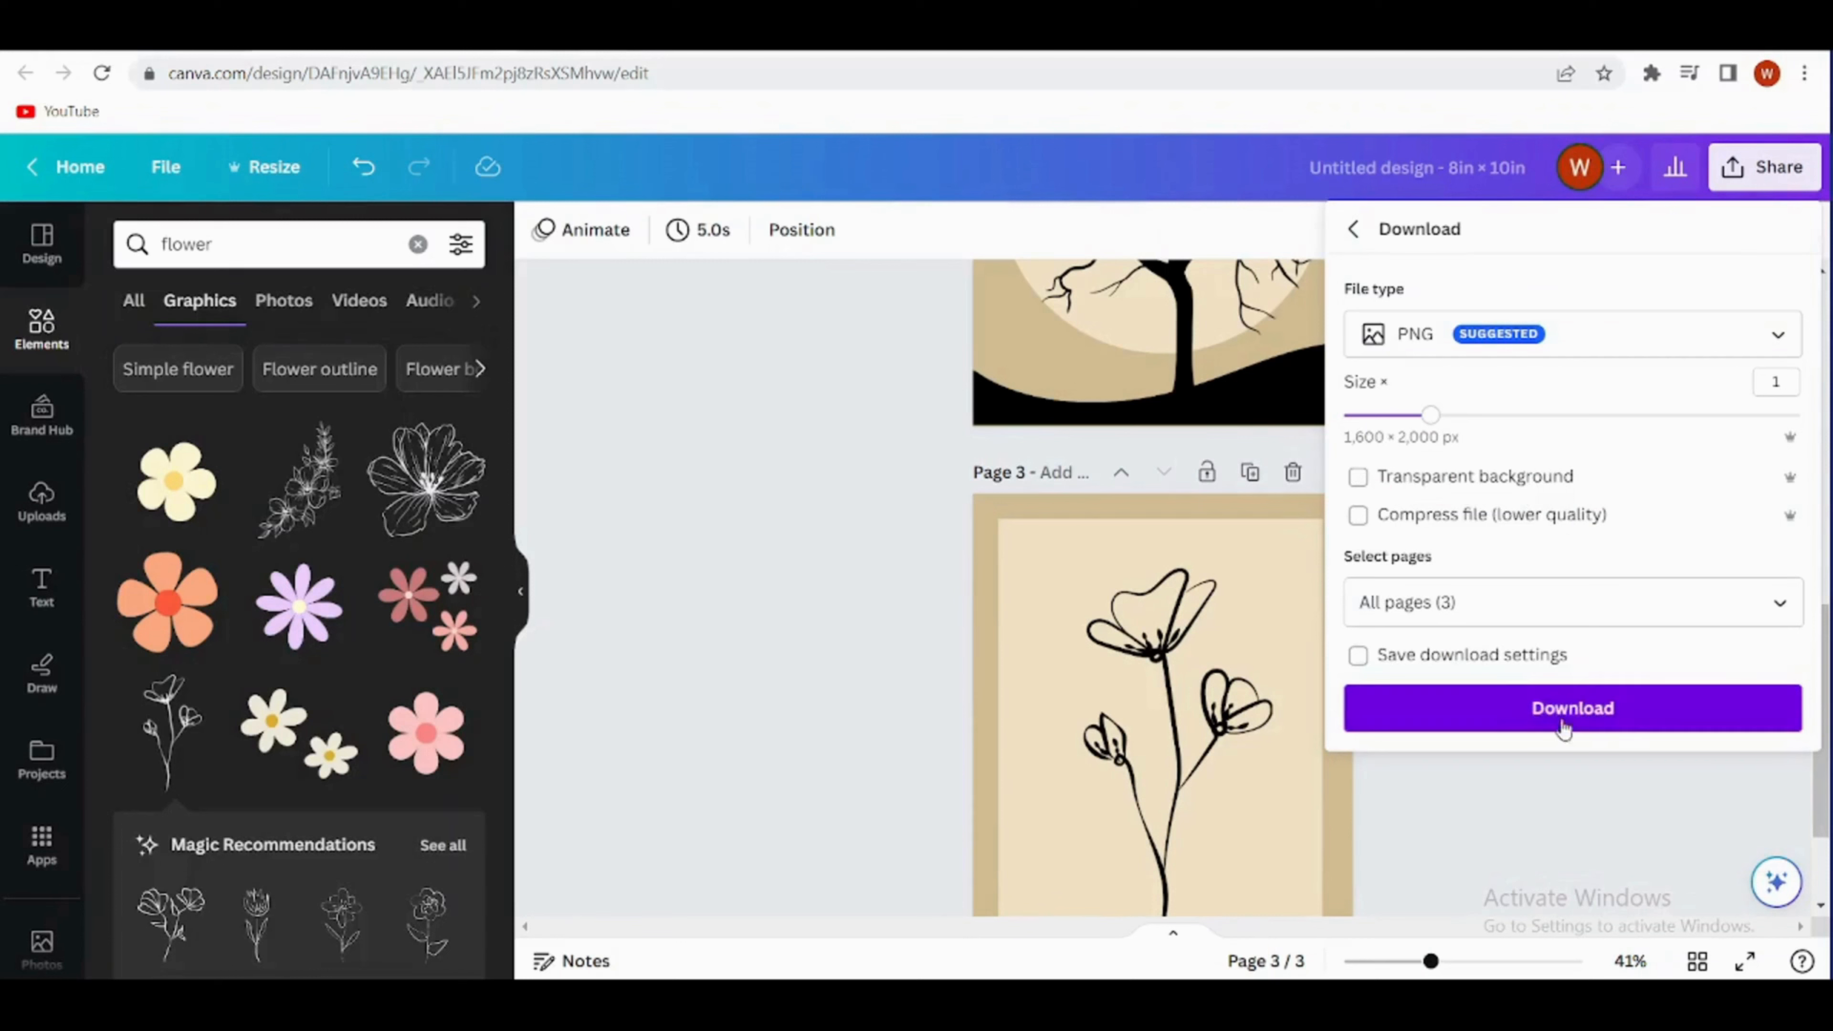
- Clear the all-pages selection and choose only page 2 for the download
{"action": "left_click", "coordinate": [1781, 608]}
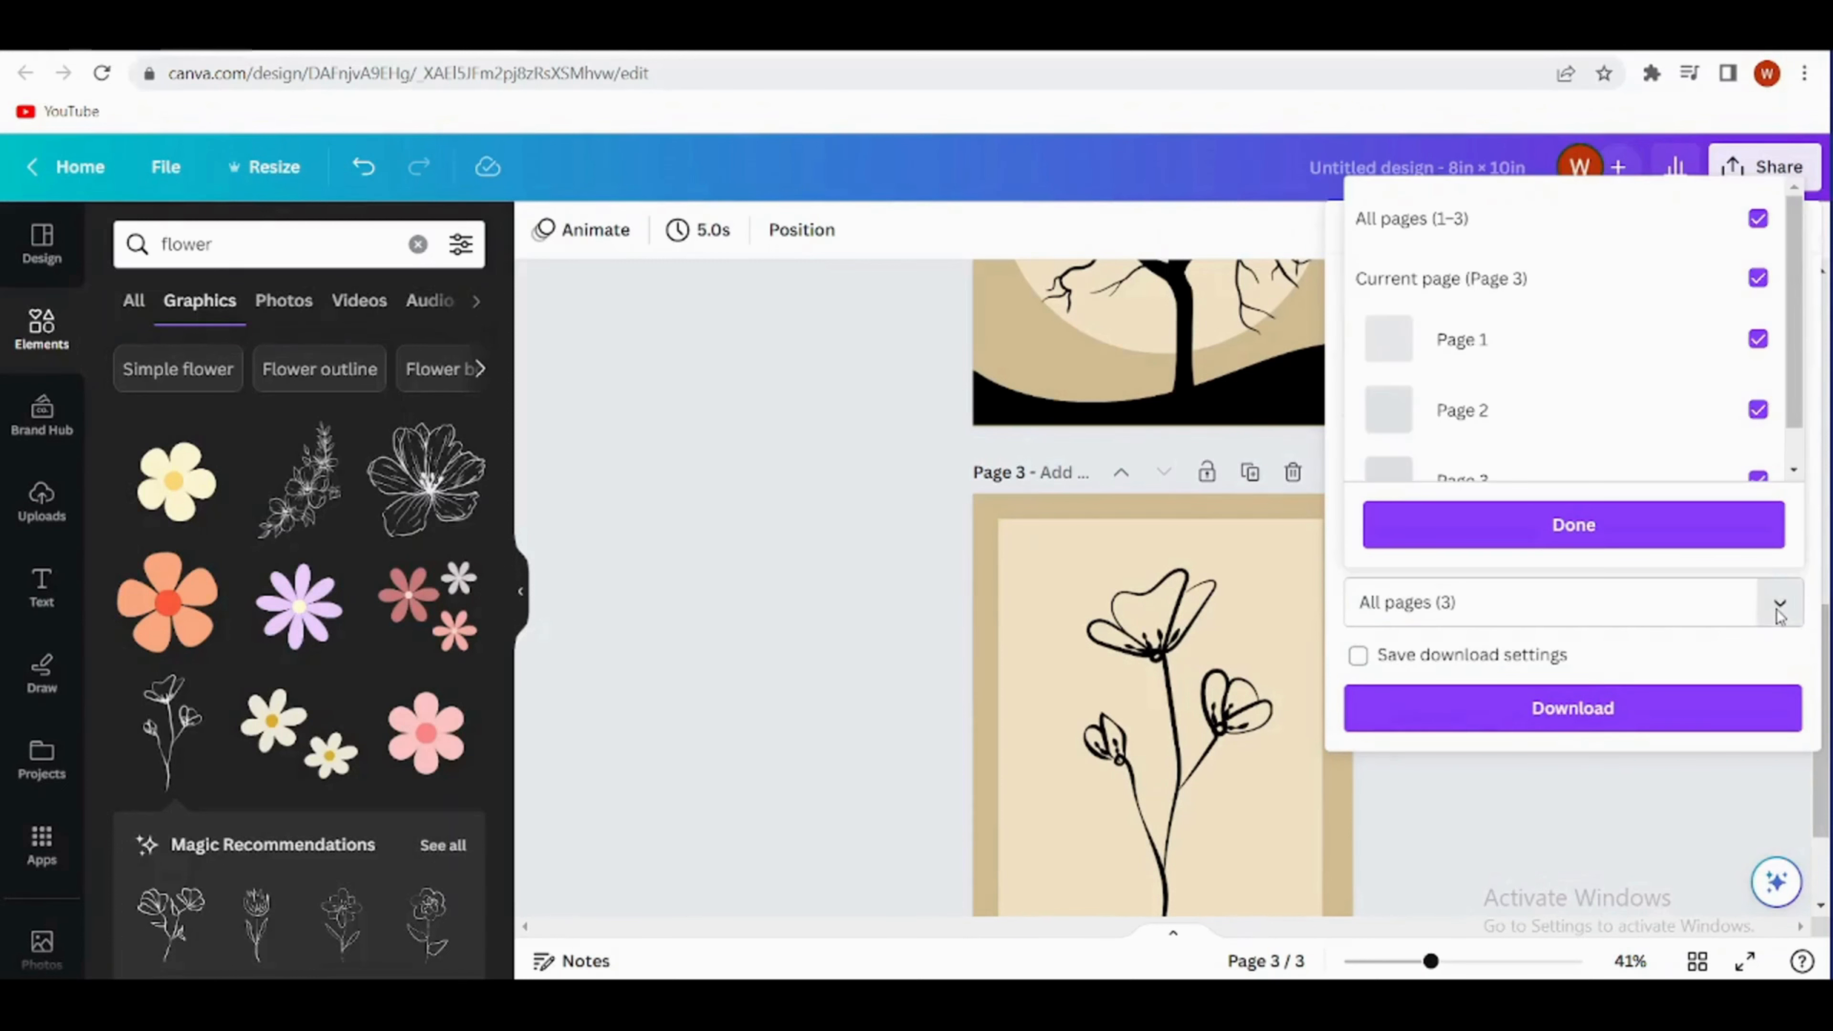
{"action": "left_click", "coordinate": [1592, 228]}
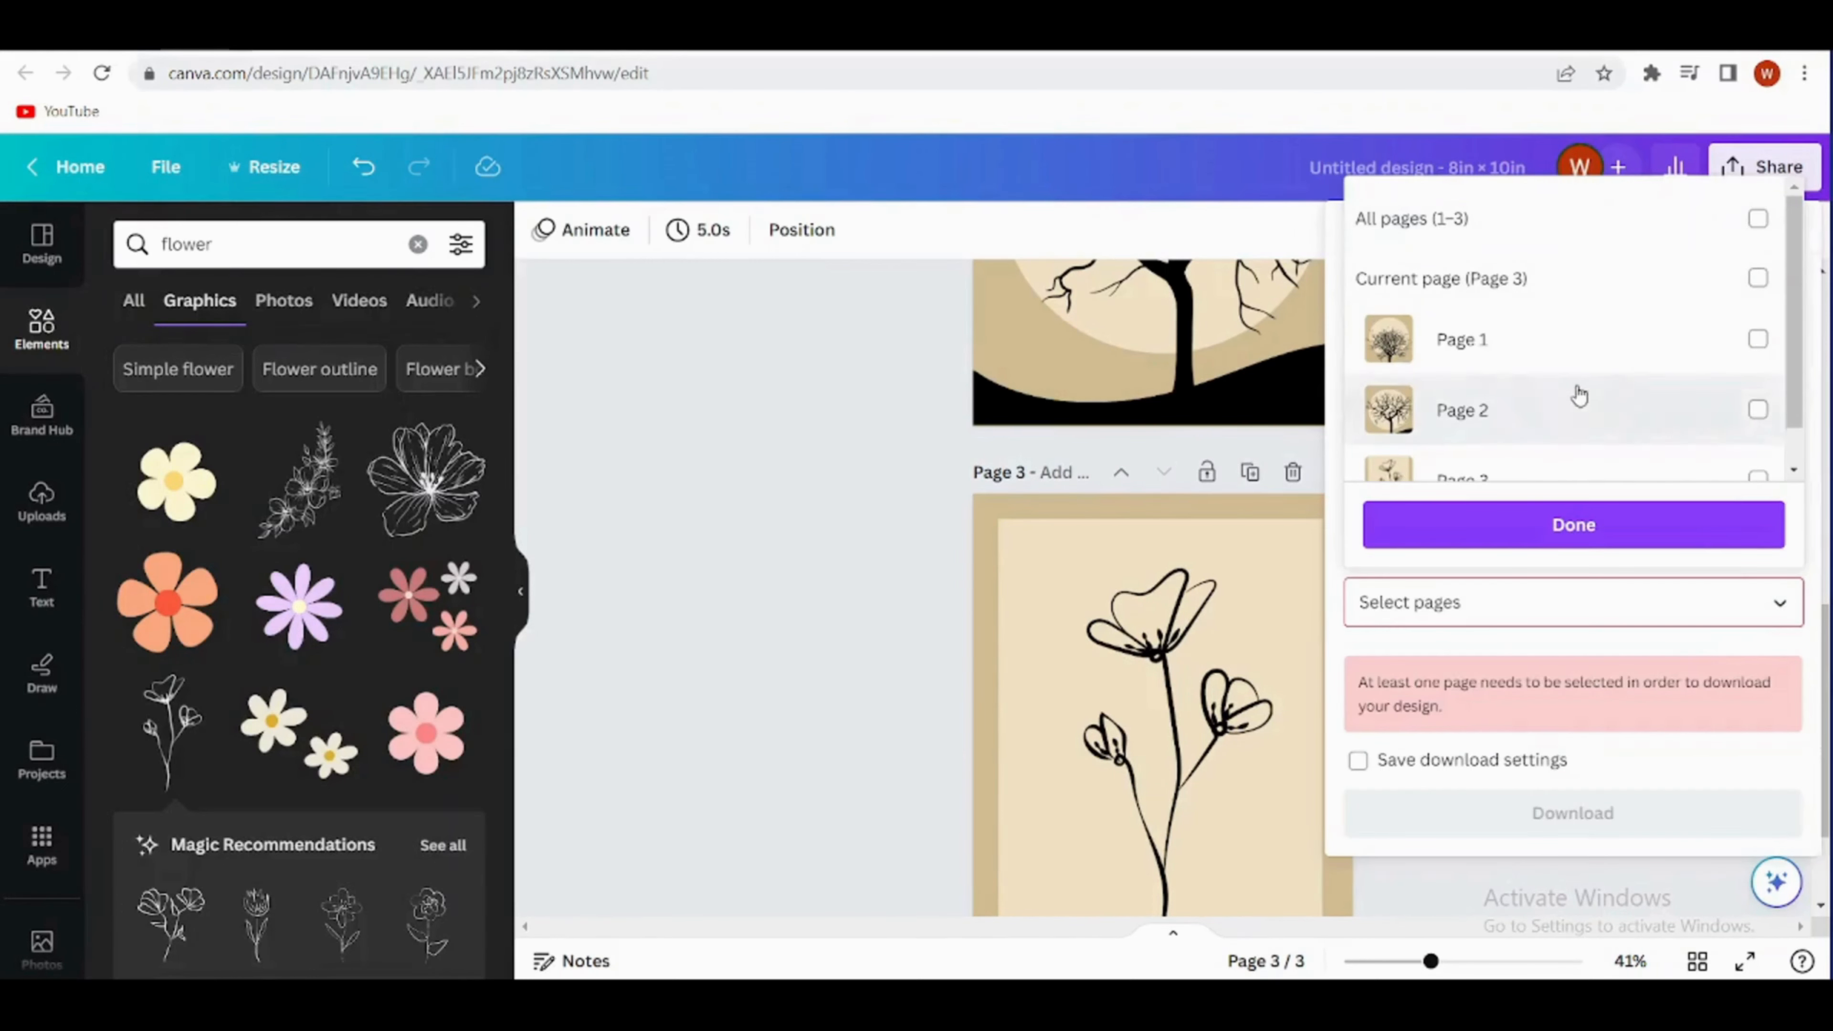
{"action": "left_click", "coordinate": [1579, 399]}
{"action": "left_click", "coordinate": [1613, 542]}
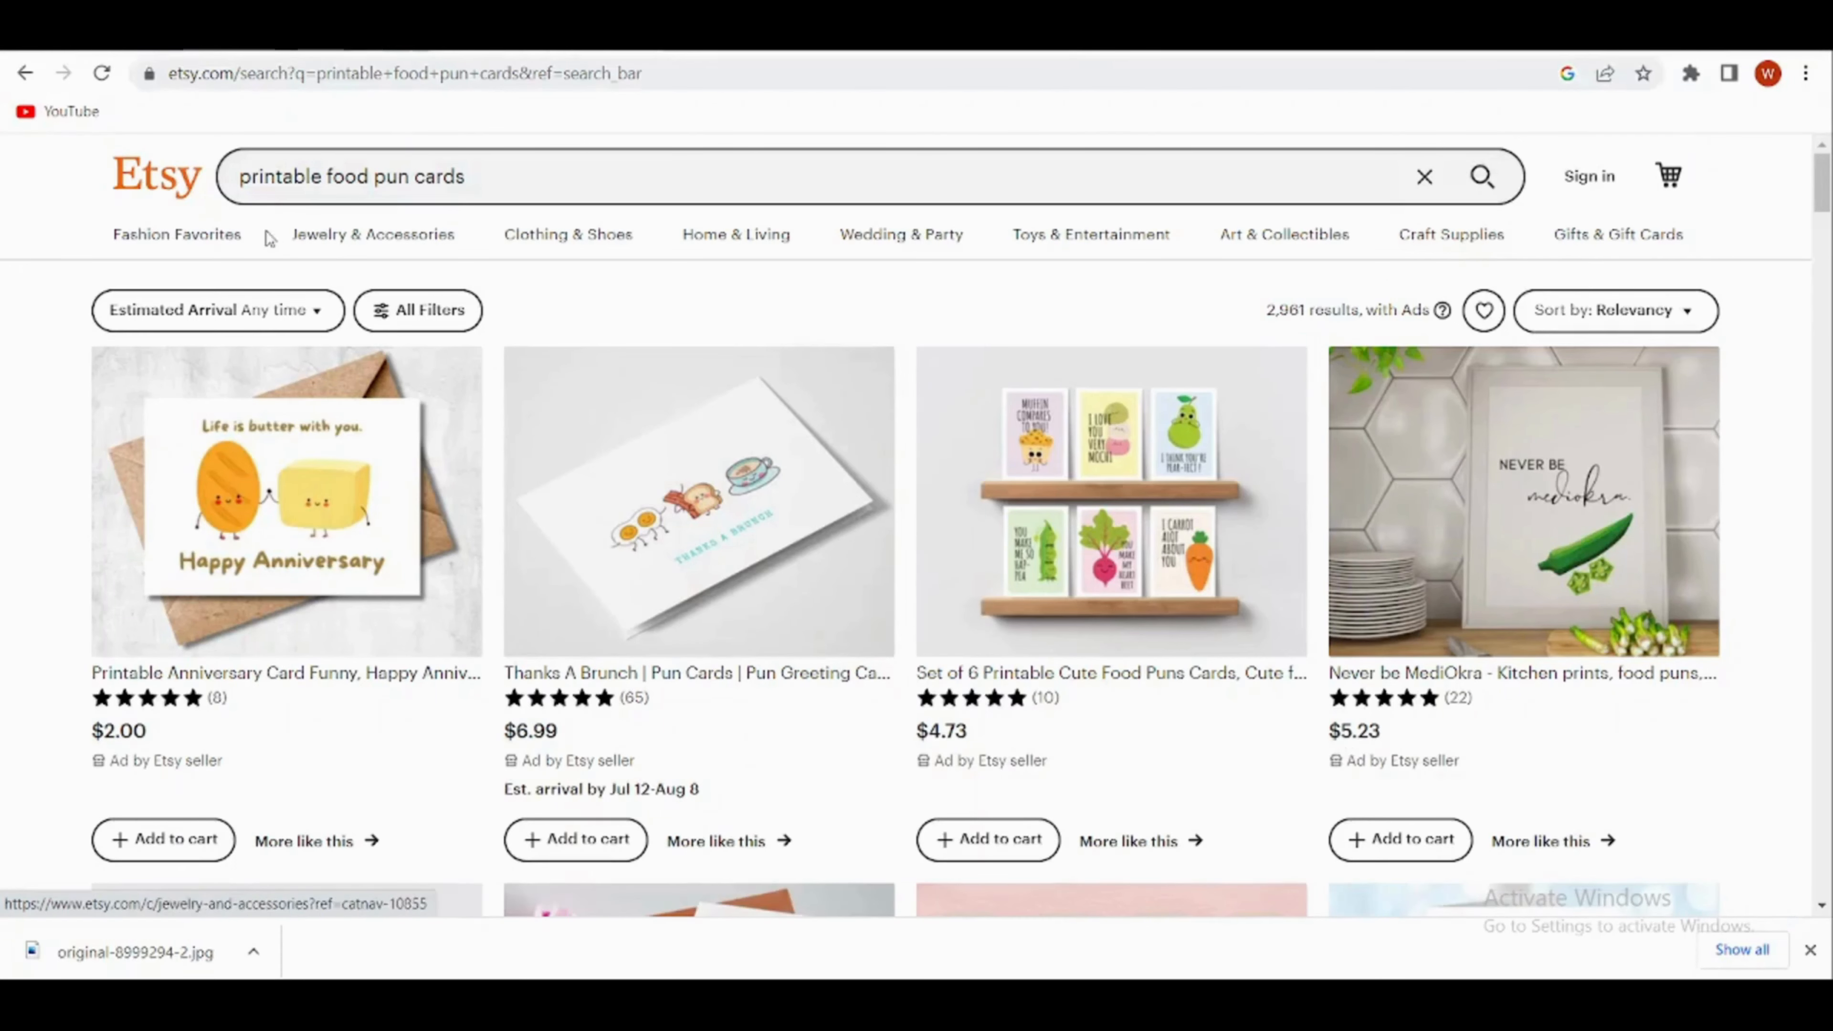
- Switch to Etsy and examine the "printable food pun cards" listings for their designs and prices
{"action": "scroll", "coordinate": [714, 531], "scroll_direction": "down", "scroll_amount": 2}
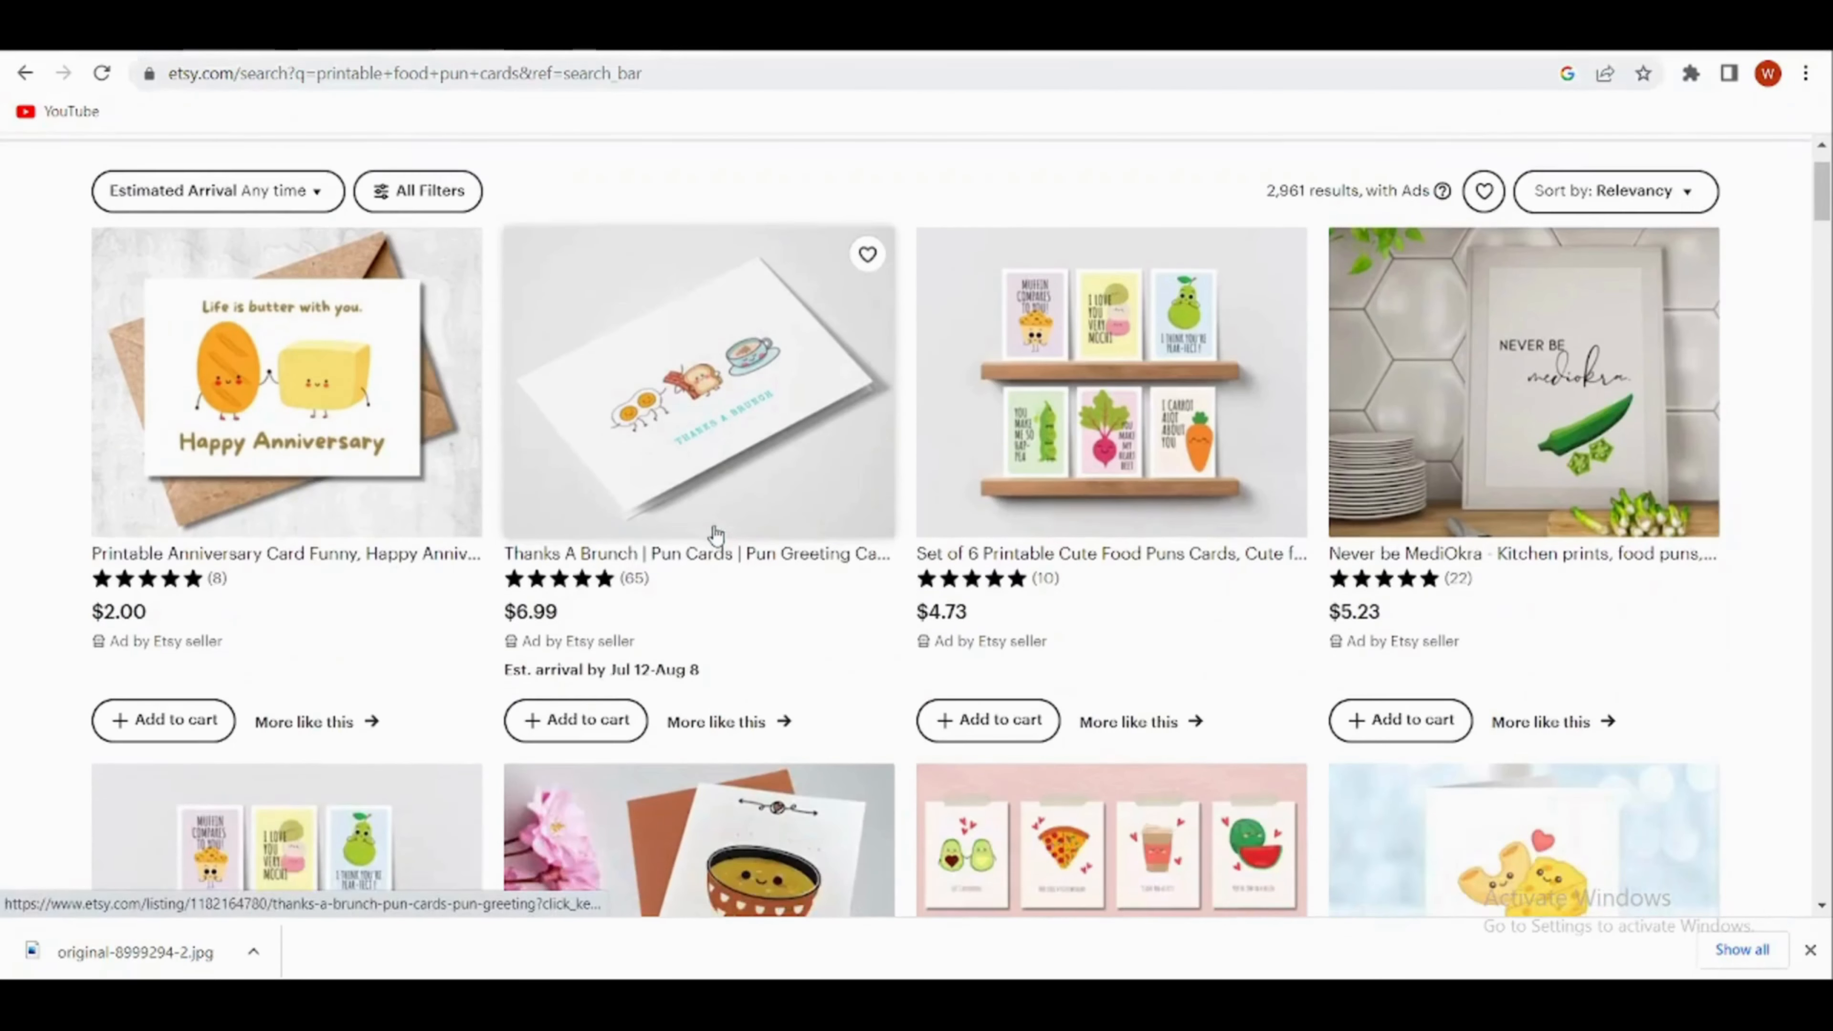
{"action": "scroll", "coordinate": [967, 630], "scroll_direction": "down", "scroll_amount": 5}
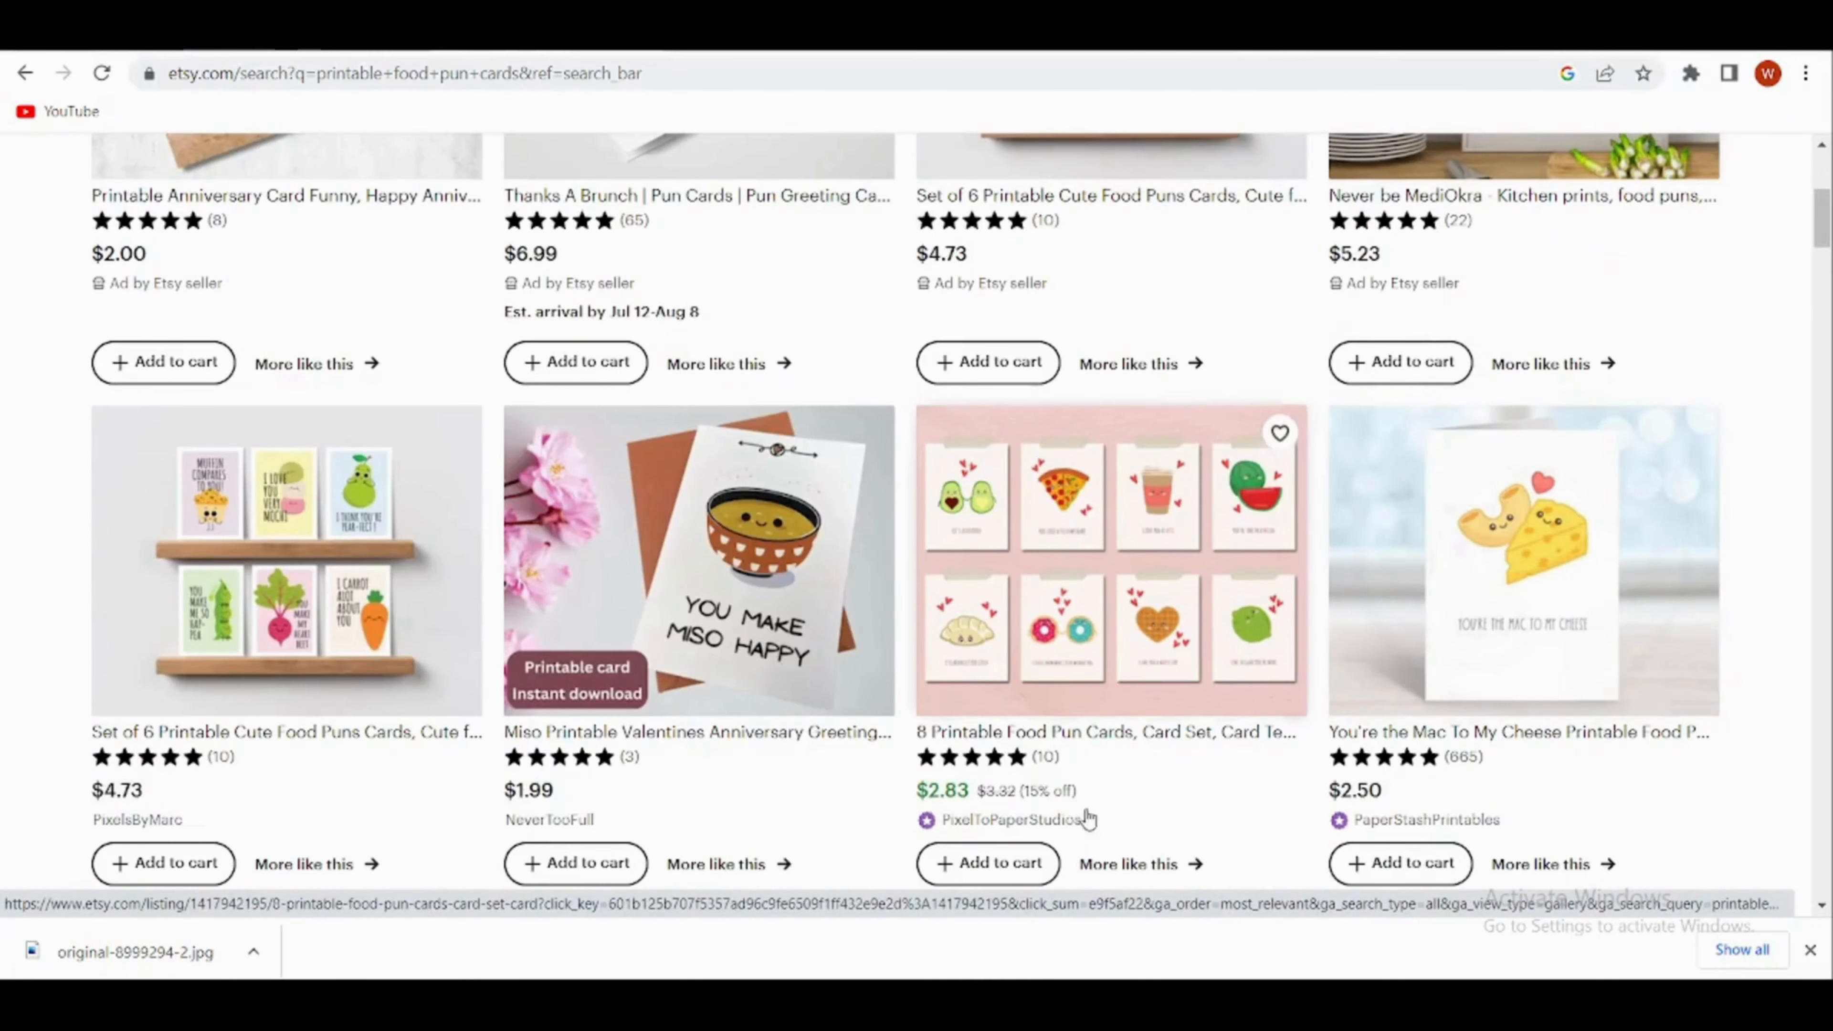
{"action": "scroll", "coordinate": [319, 817], "scroll_direction": "down", "scroll_amount": 8}
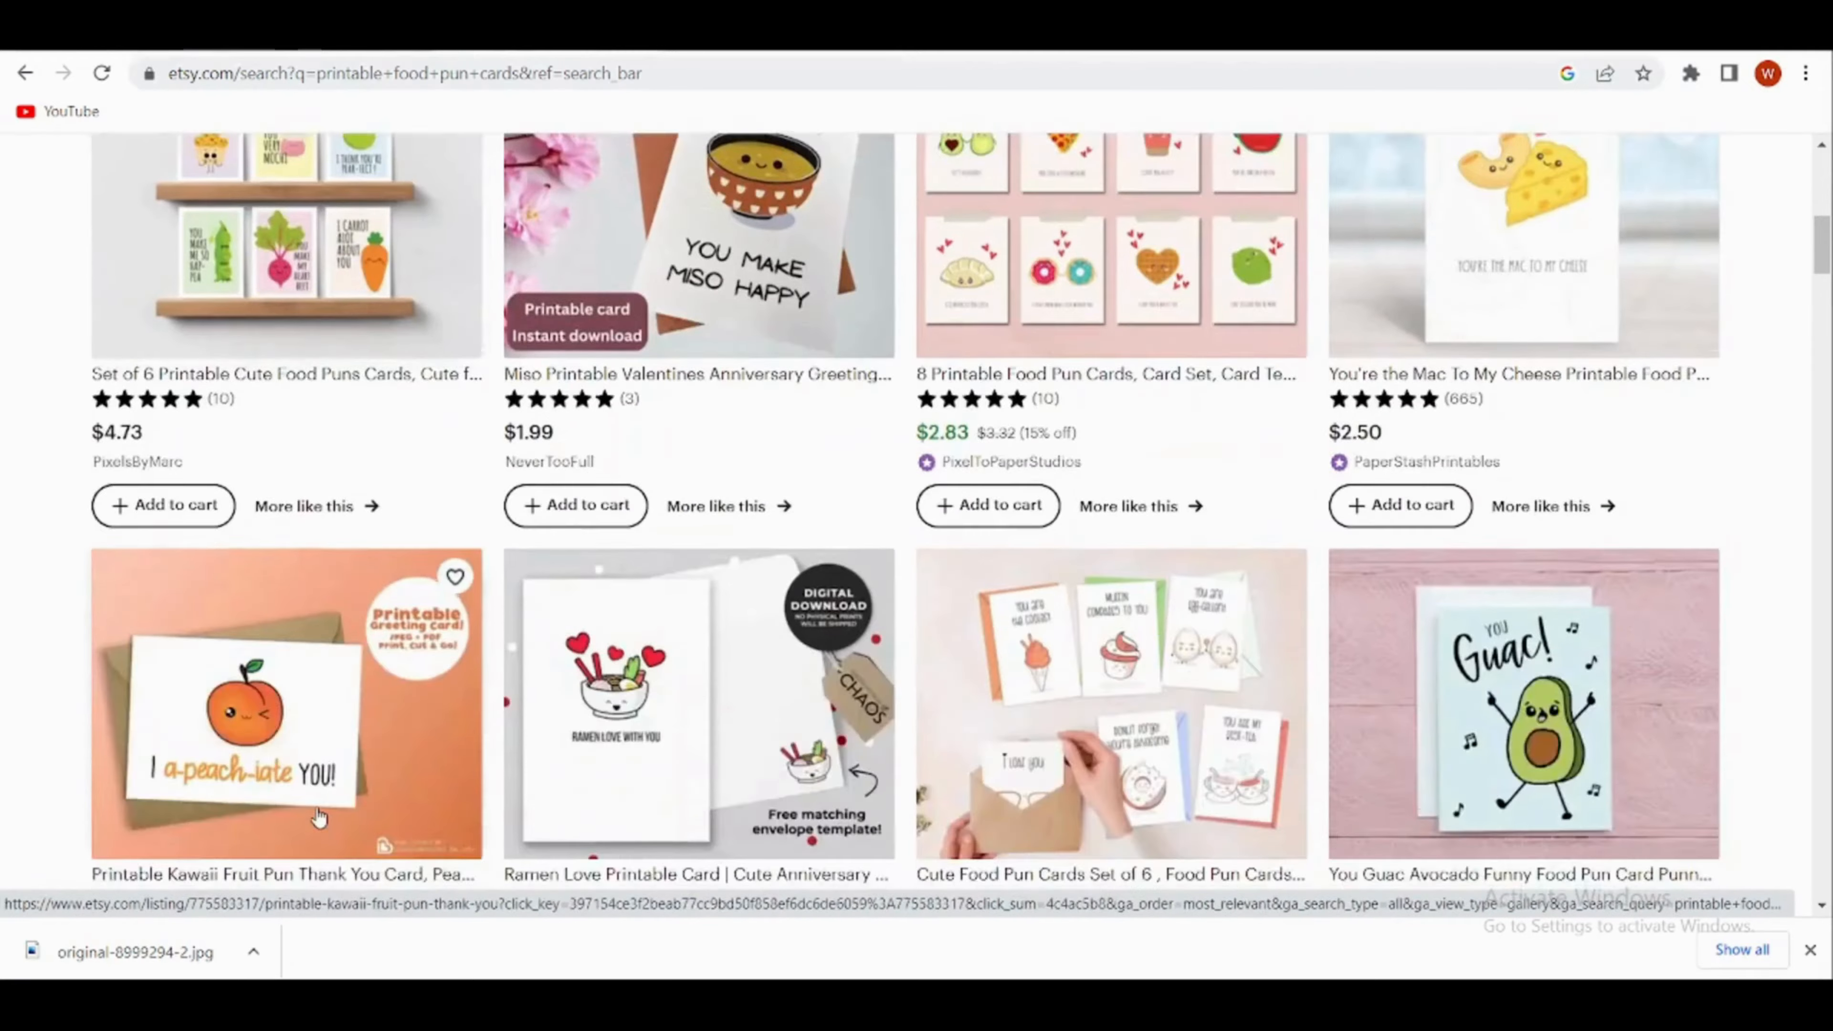
{"action": "scroll", "coordinate": [319, 816], "scroll_direction": "down", "scroll_amount": 3}
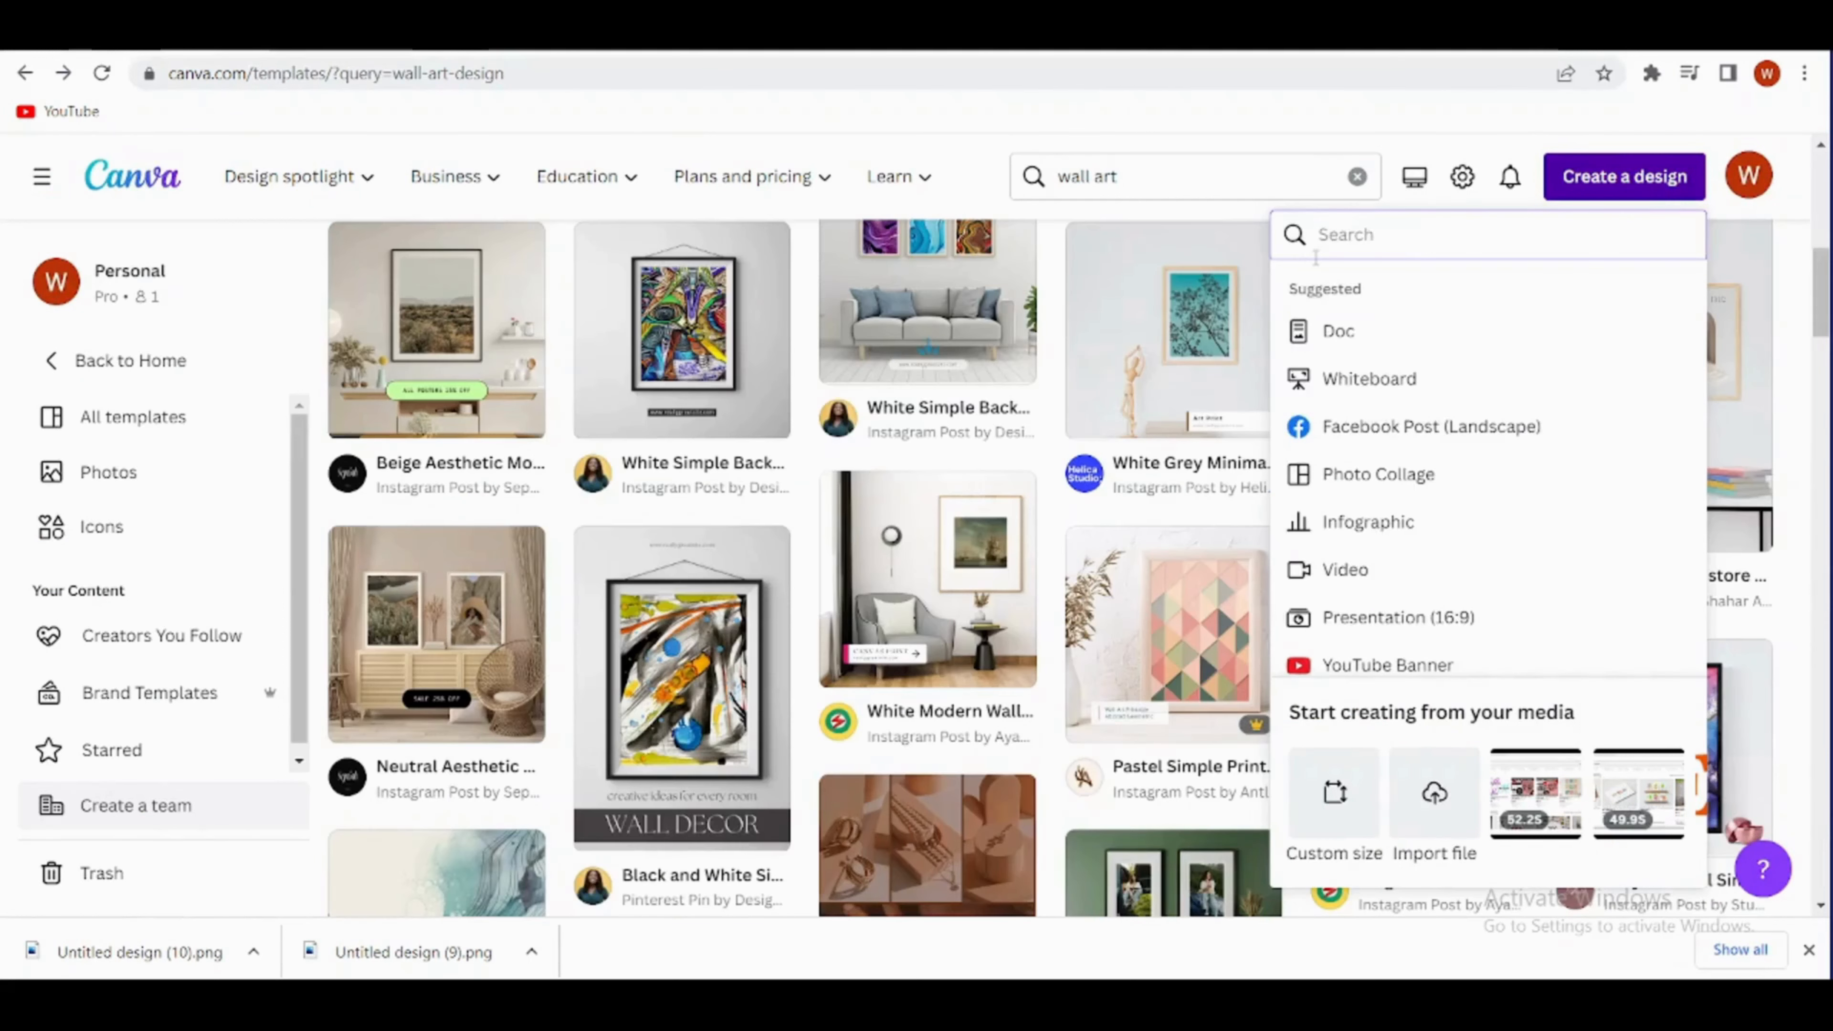
- Switch to Canva, search the new-design sizes for "a4" and create a blank A4 Document
{"action": "type", "text": "a"}
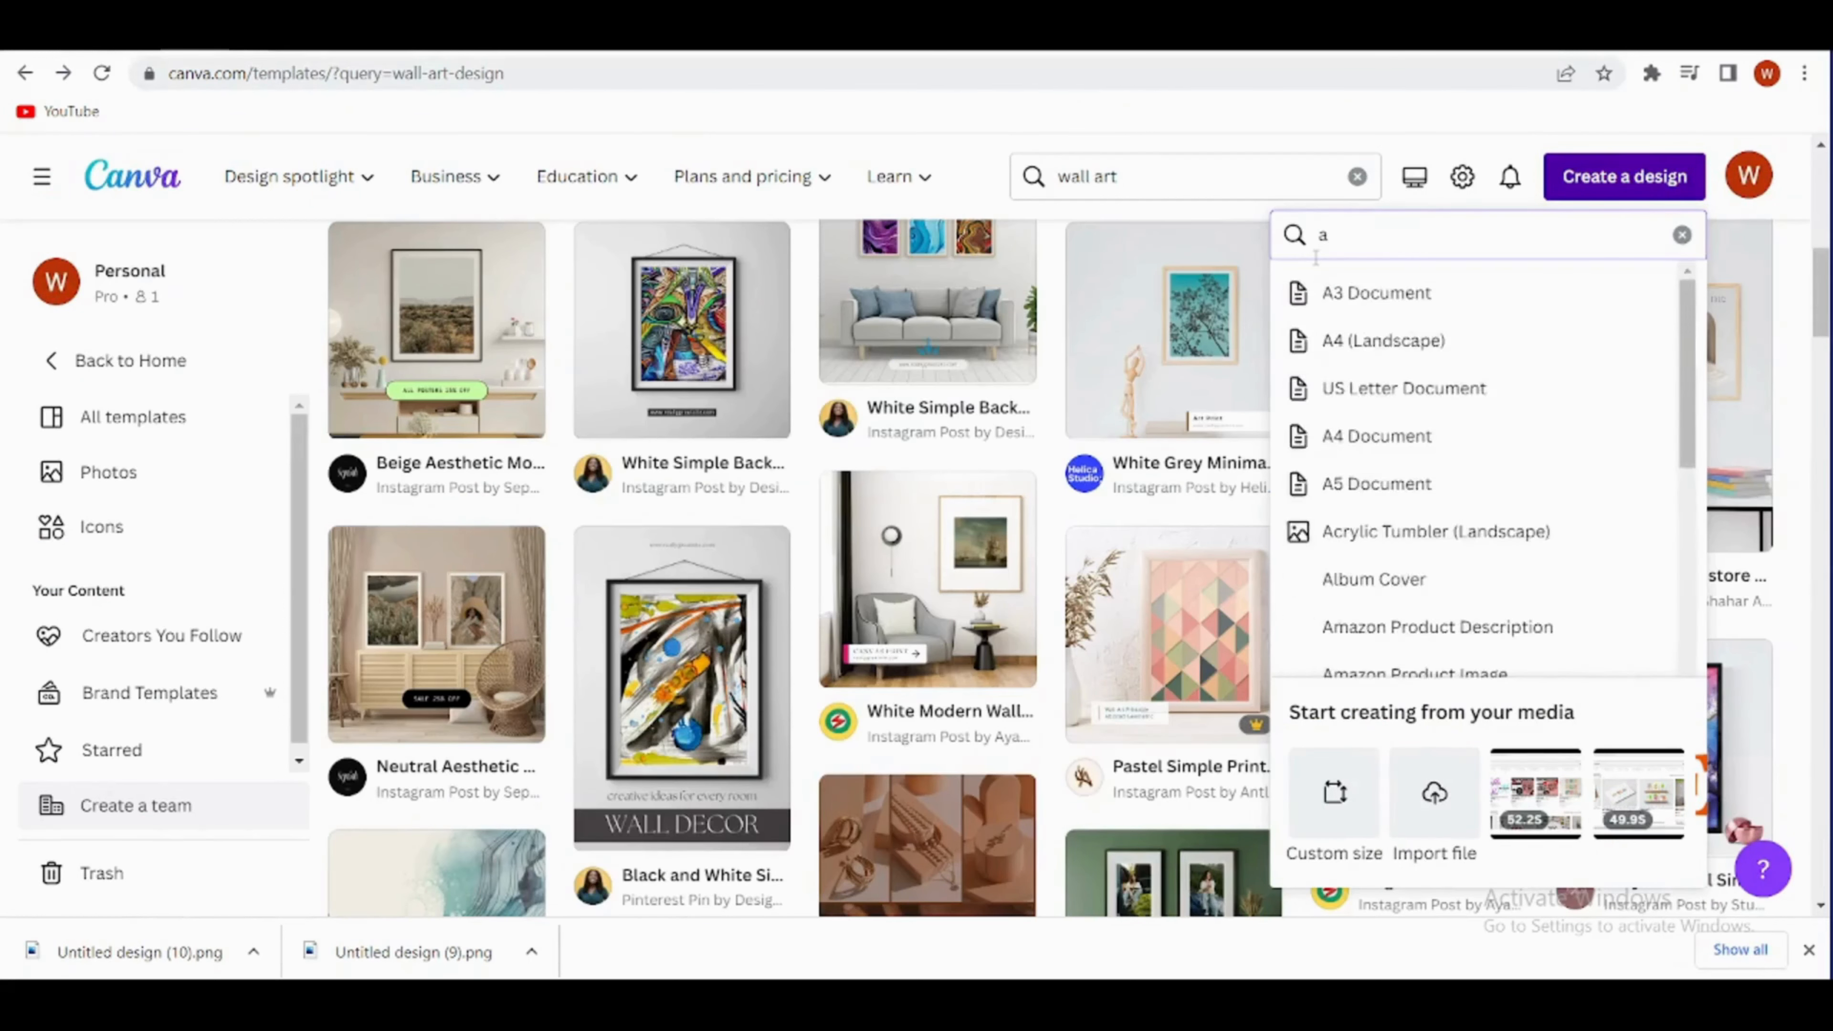
{"action": "type", "text": "4"}
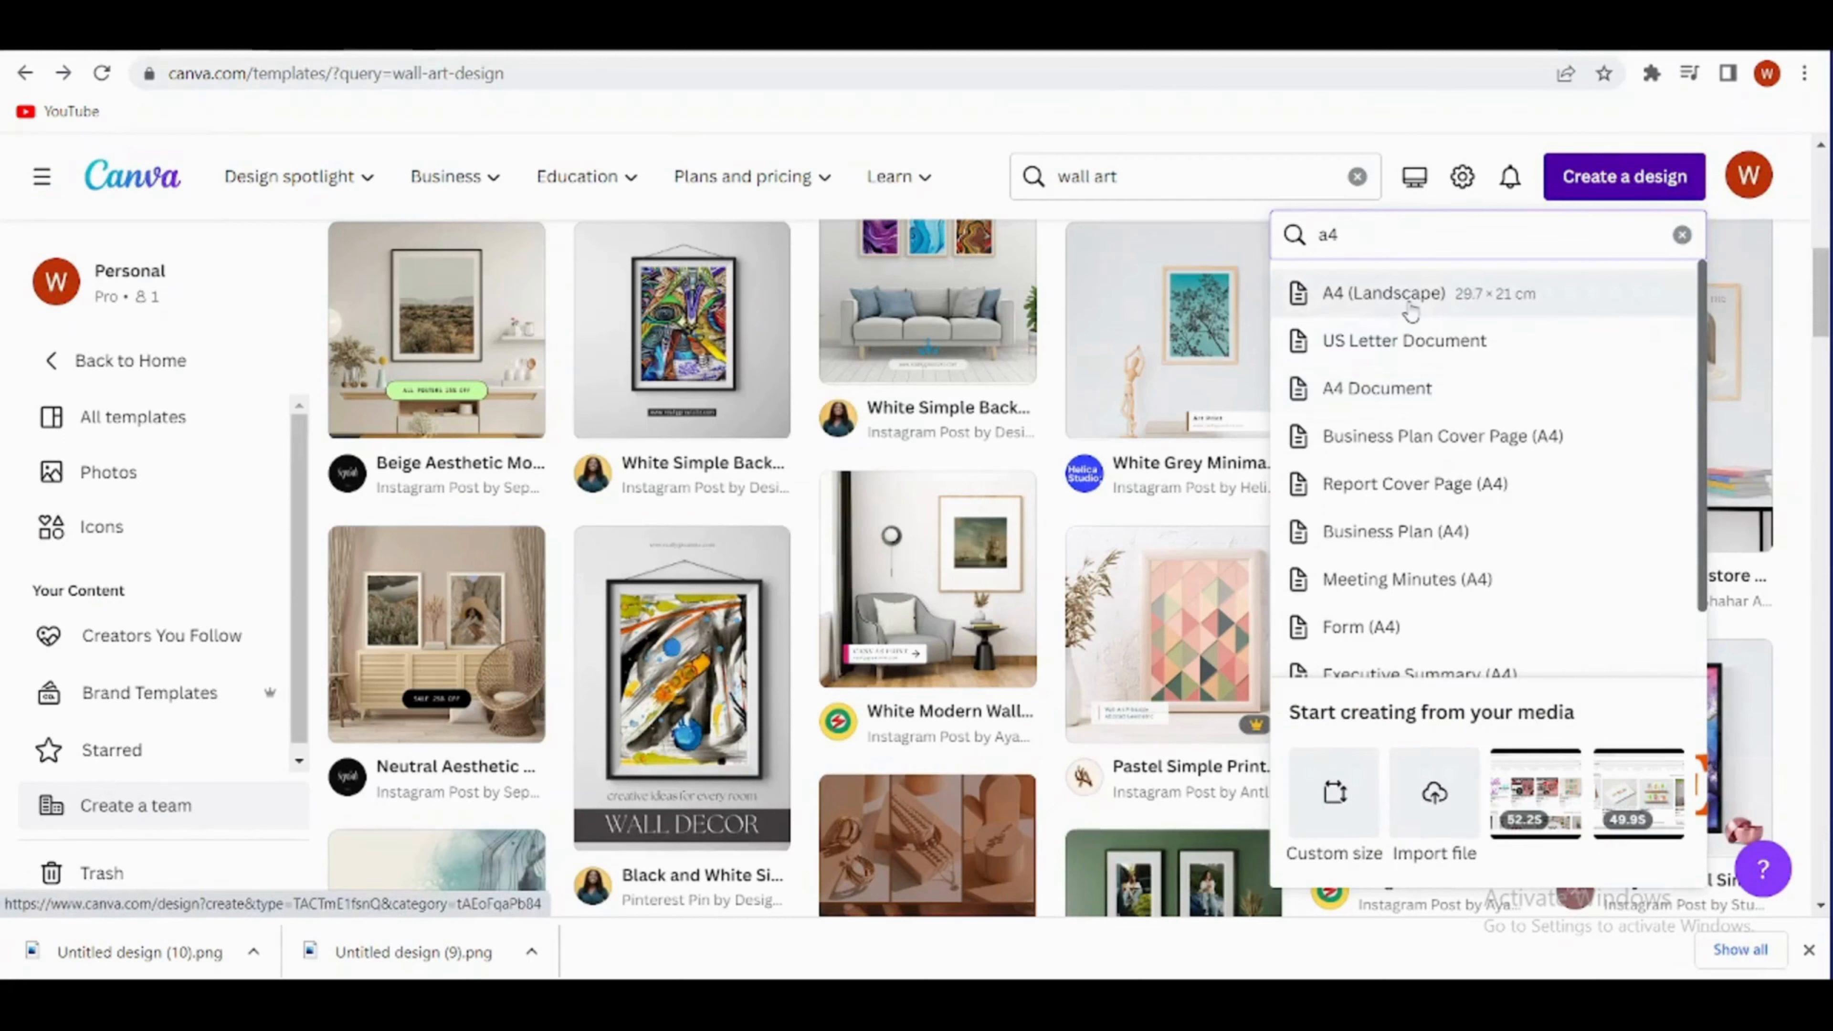
{"action": "left_click", "coordinate": [1427, 391]}
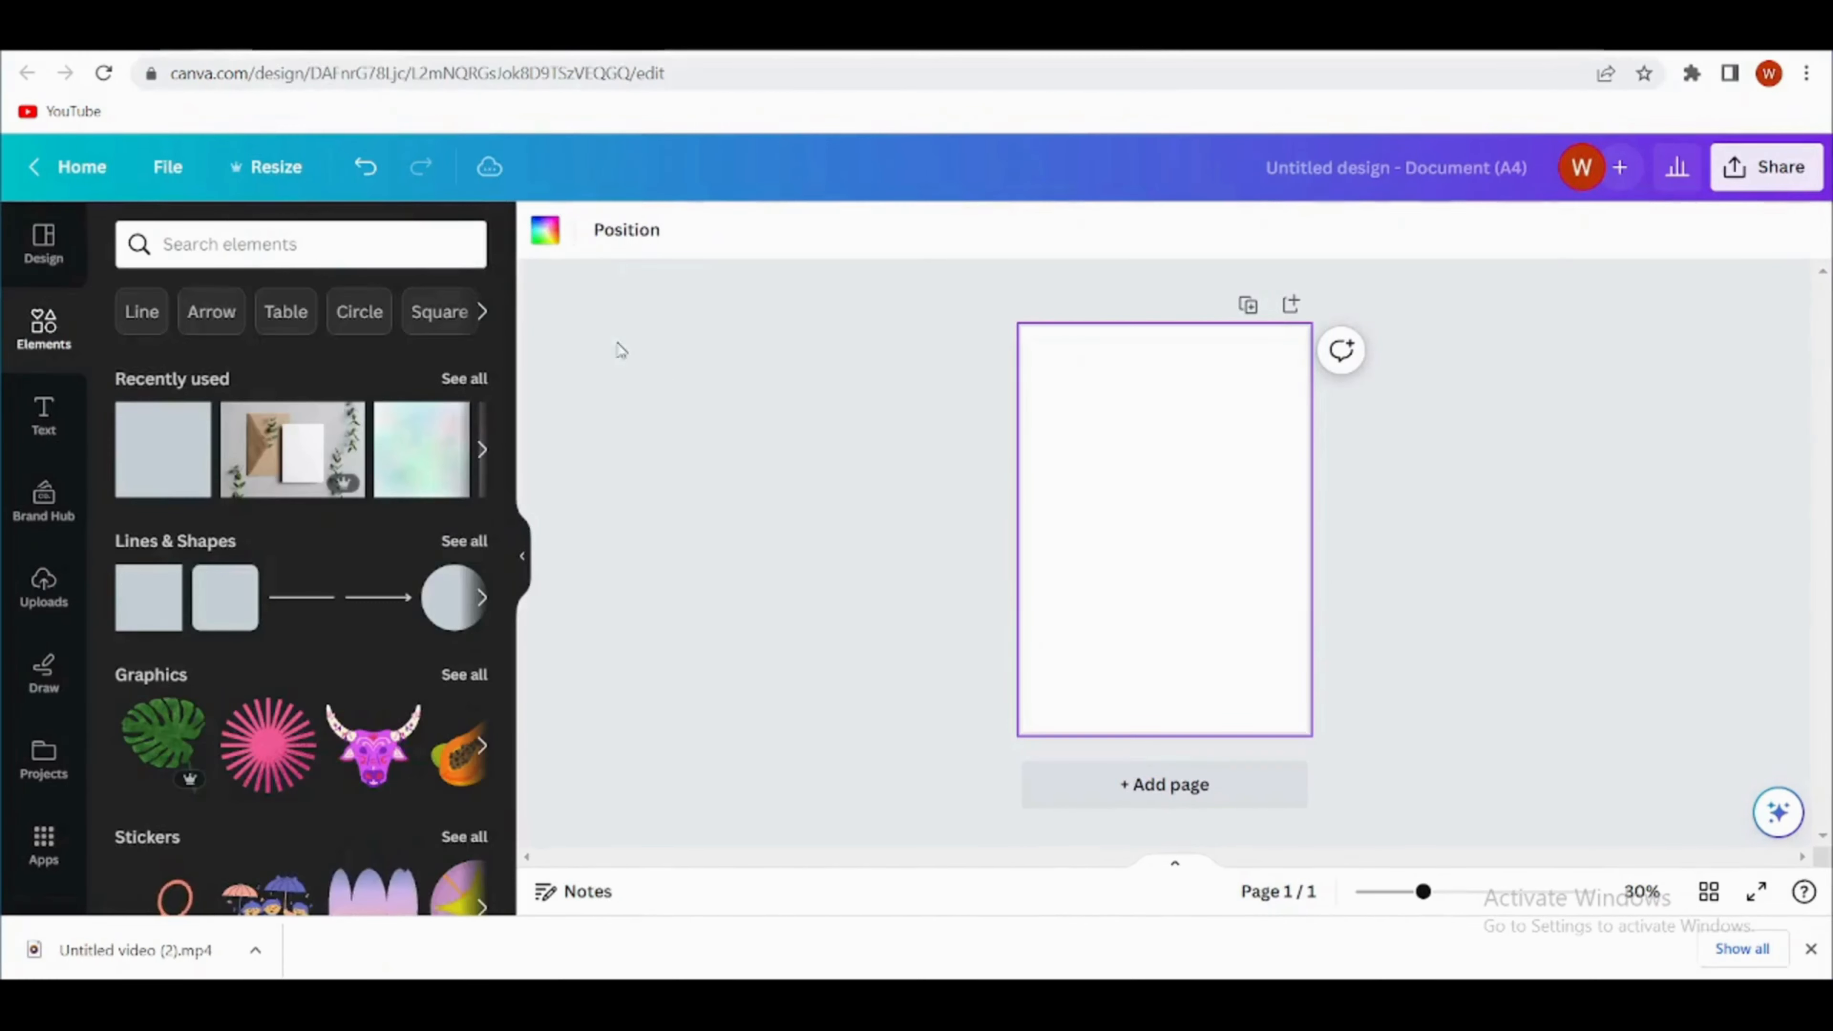
- Set the blank A4 page's background to the light lime green from the default solid colors
{"action": "left_click", "coordinate": [544, 230]}
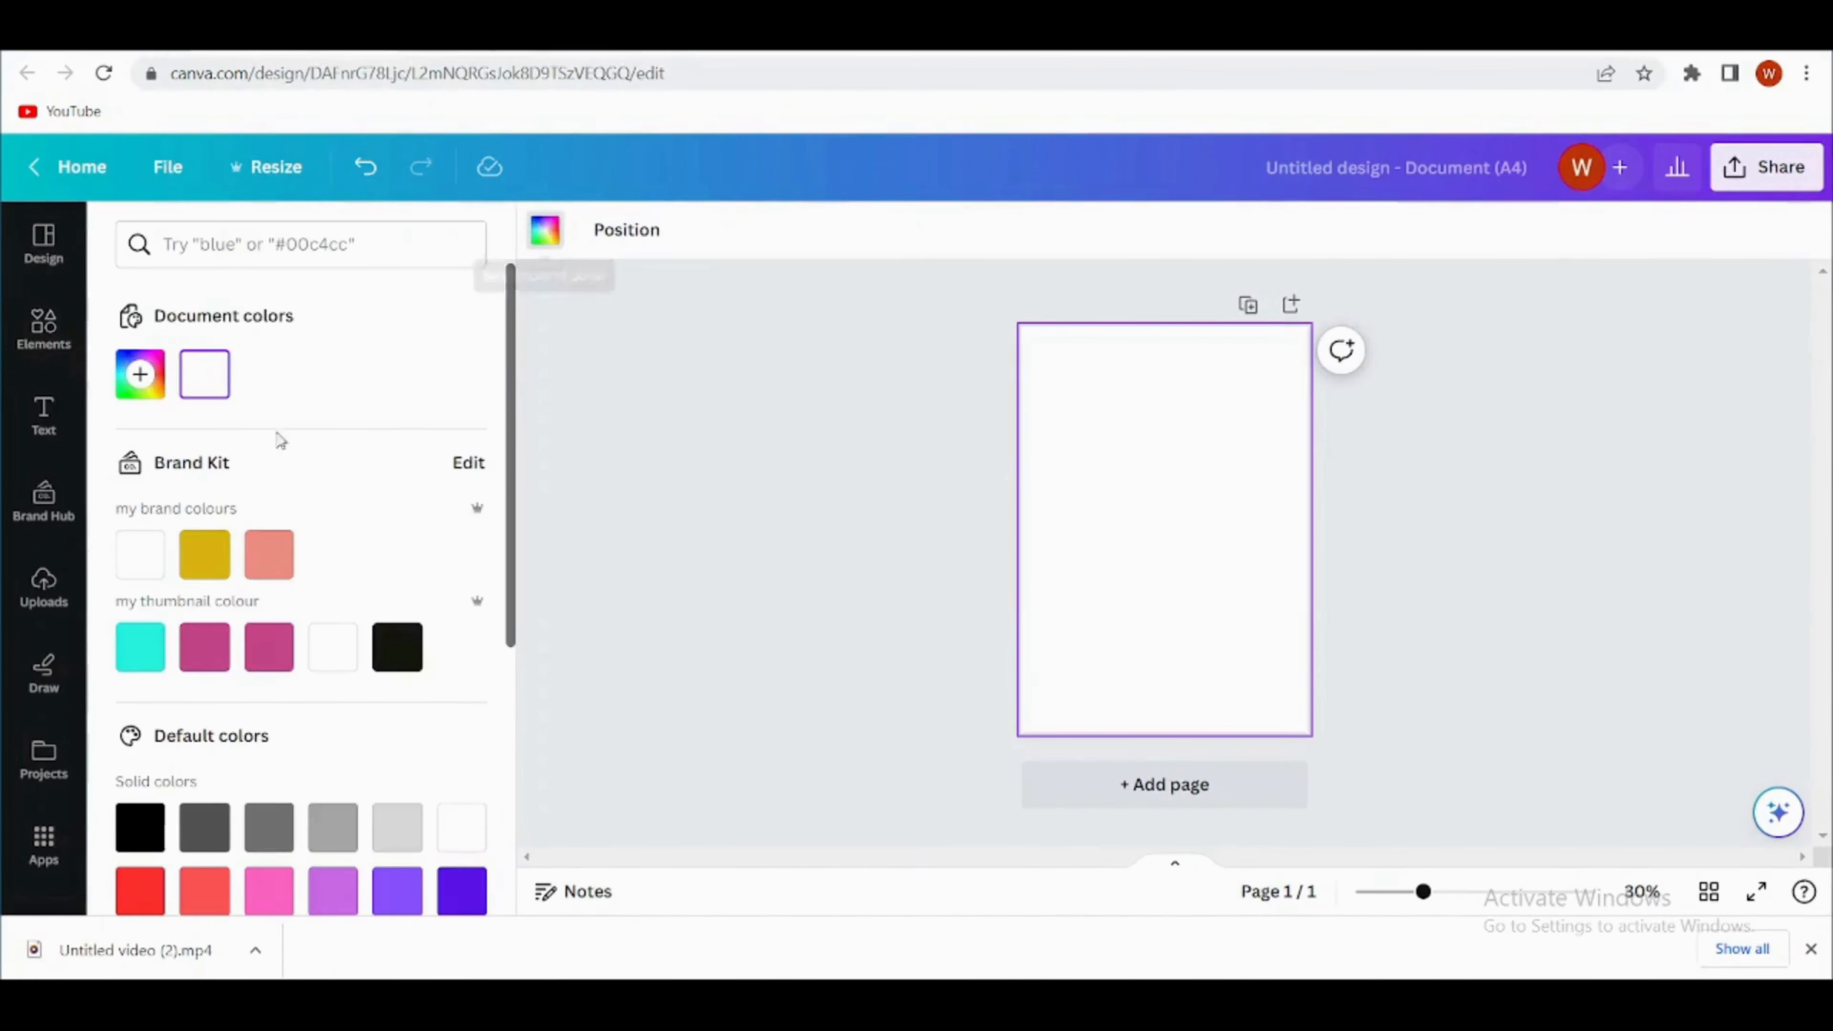
{"action": "scroll", "coordinate": [289, 578], "scroll_direction": "down", "scroll_amount": 5}
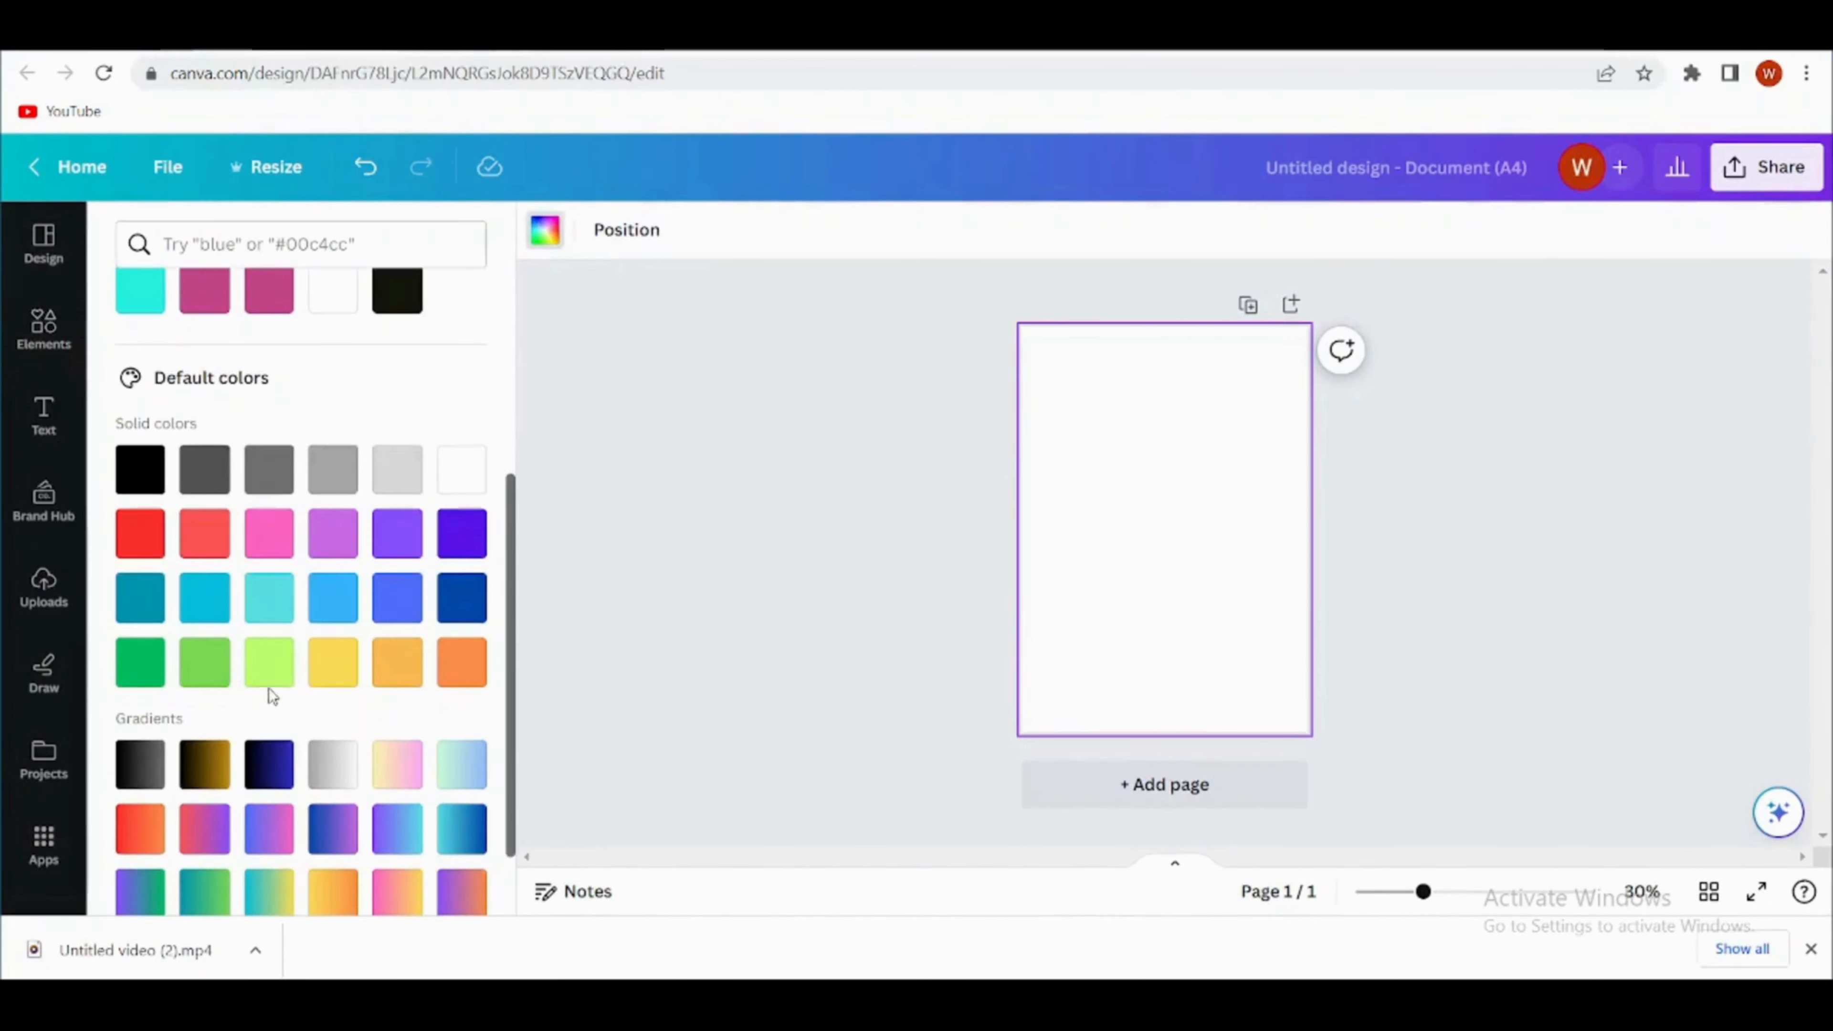
{"action": "left_click", "coordinate": [269, 662]}
- Add a square shape to the page and fill it with the white brand colour
{"action": "left_click", "coordinate": [45, 333]}
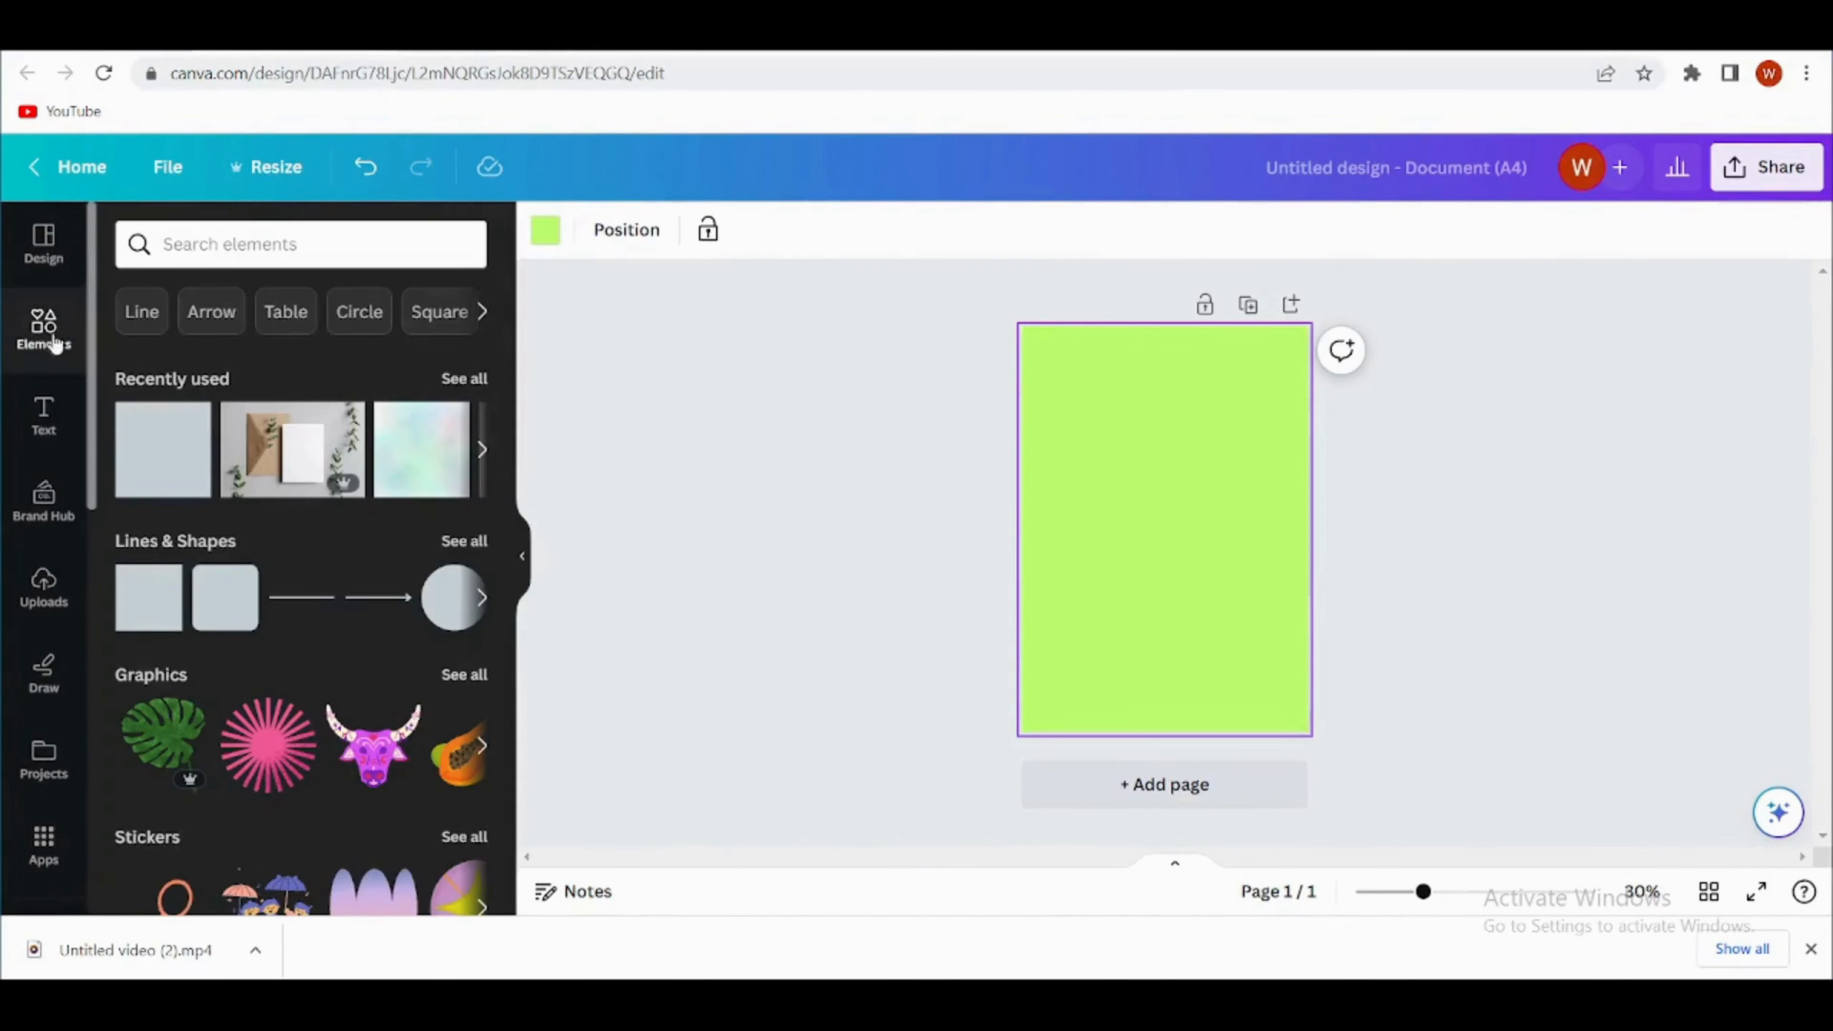
{"action": "left_click", "coordinate": [153, 610]}
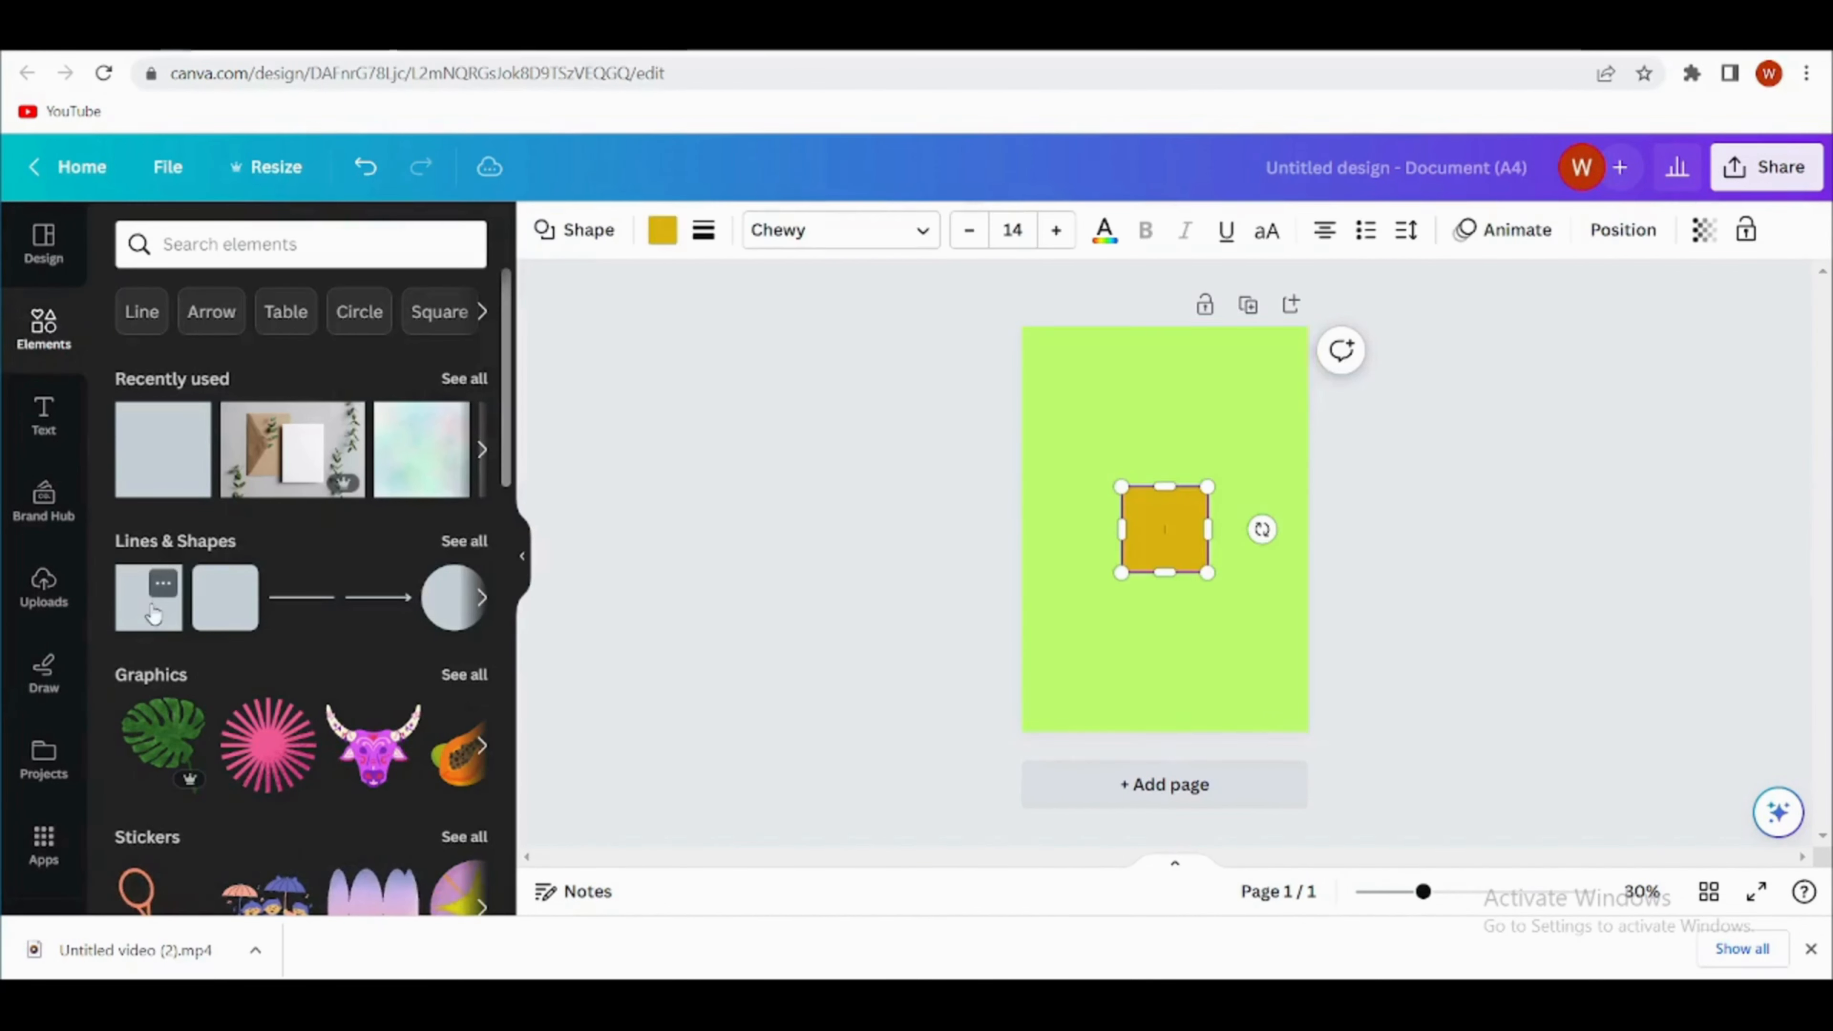
{"action": "left_click", "coordinate": [658, 231]}
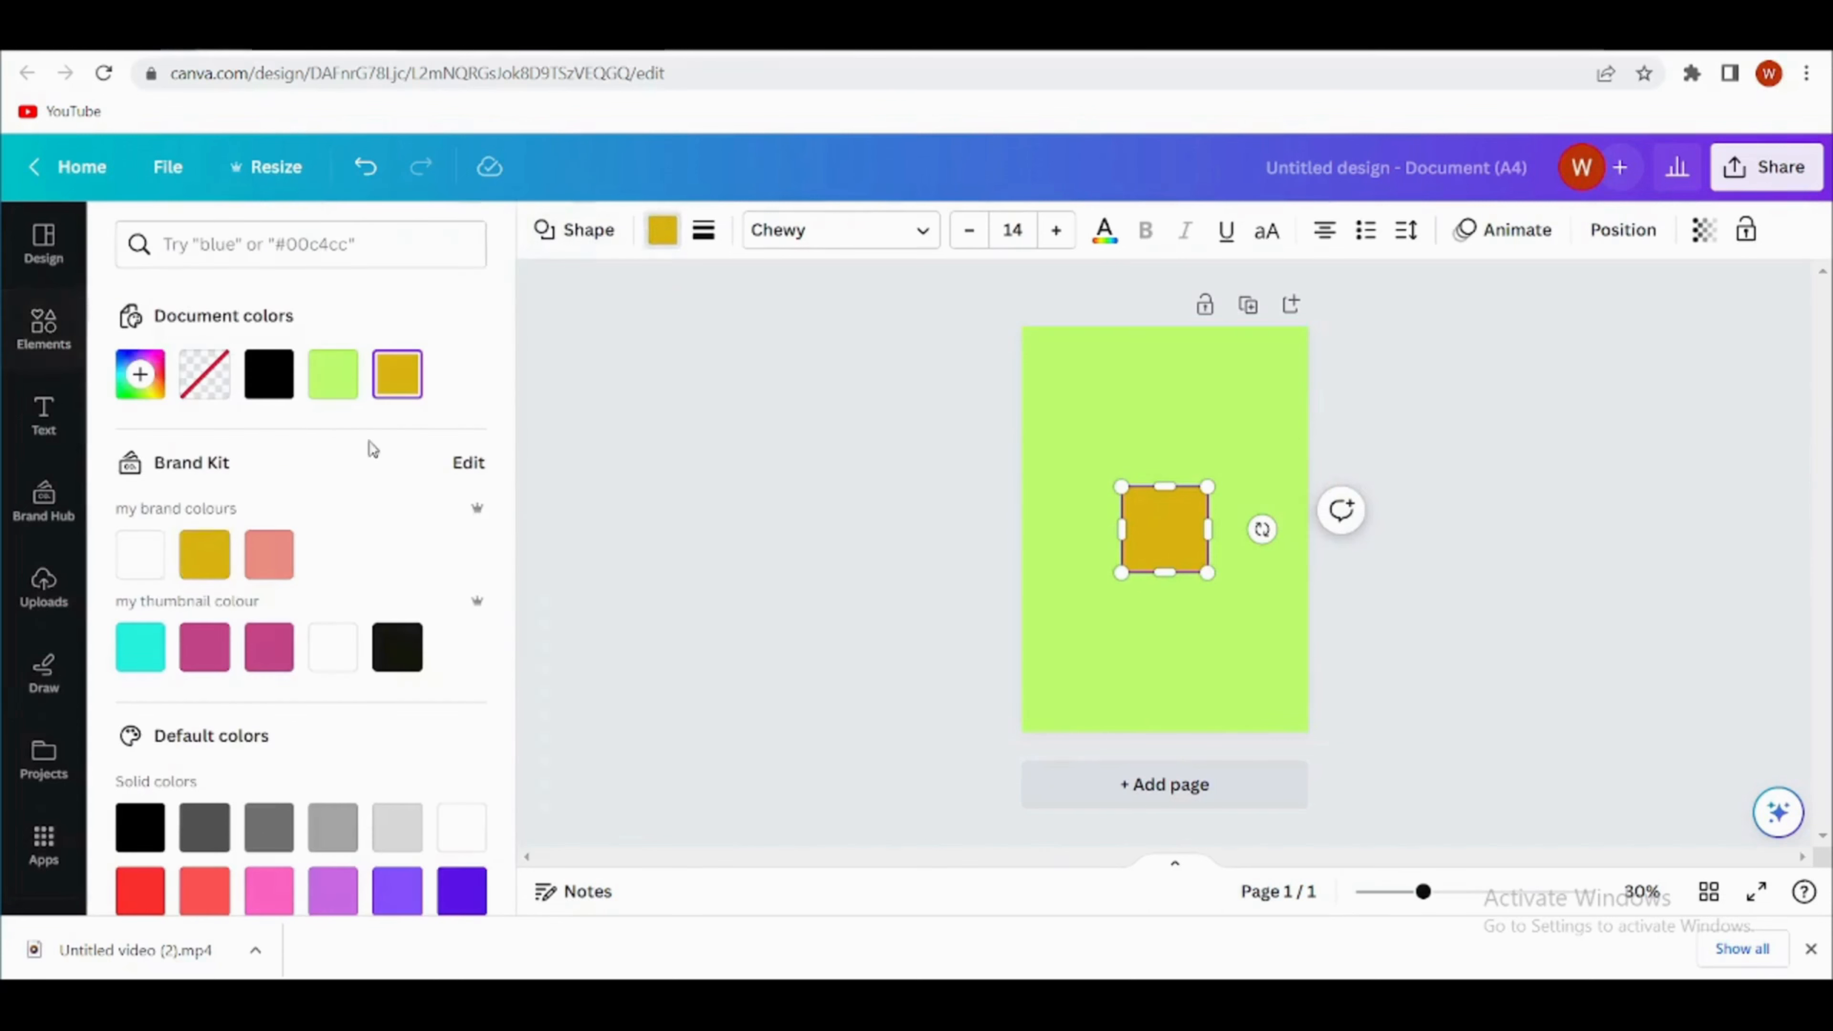
{"action": "left_click", "coordinate": [132, 557]}
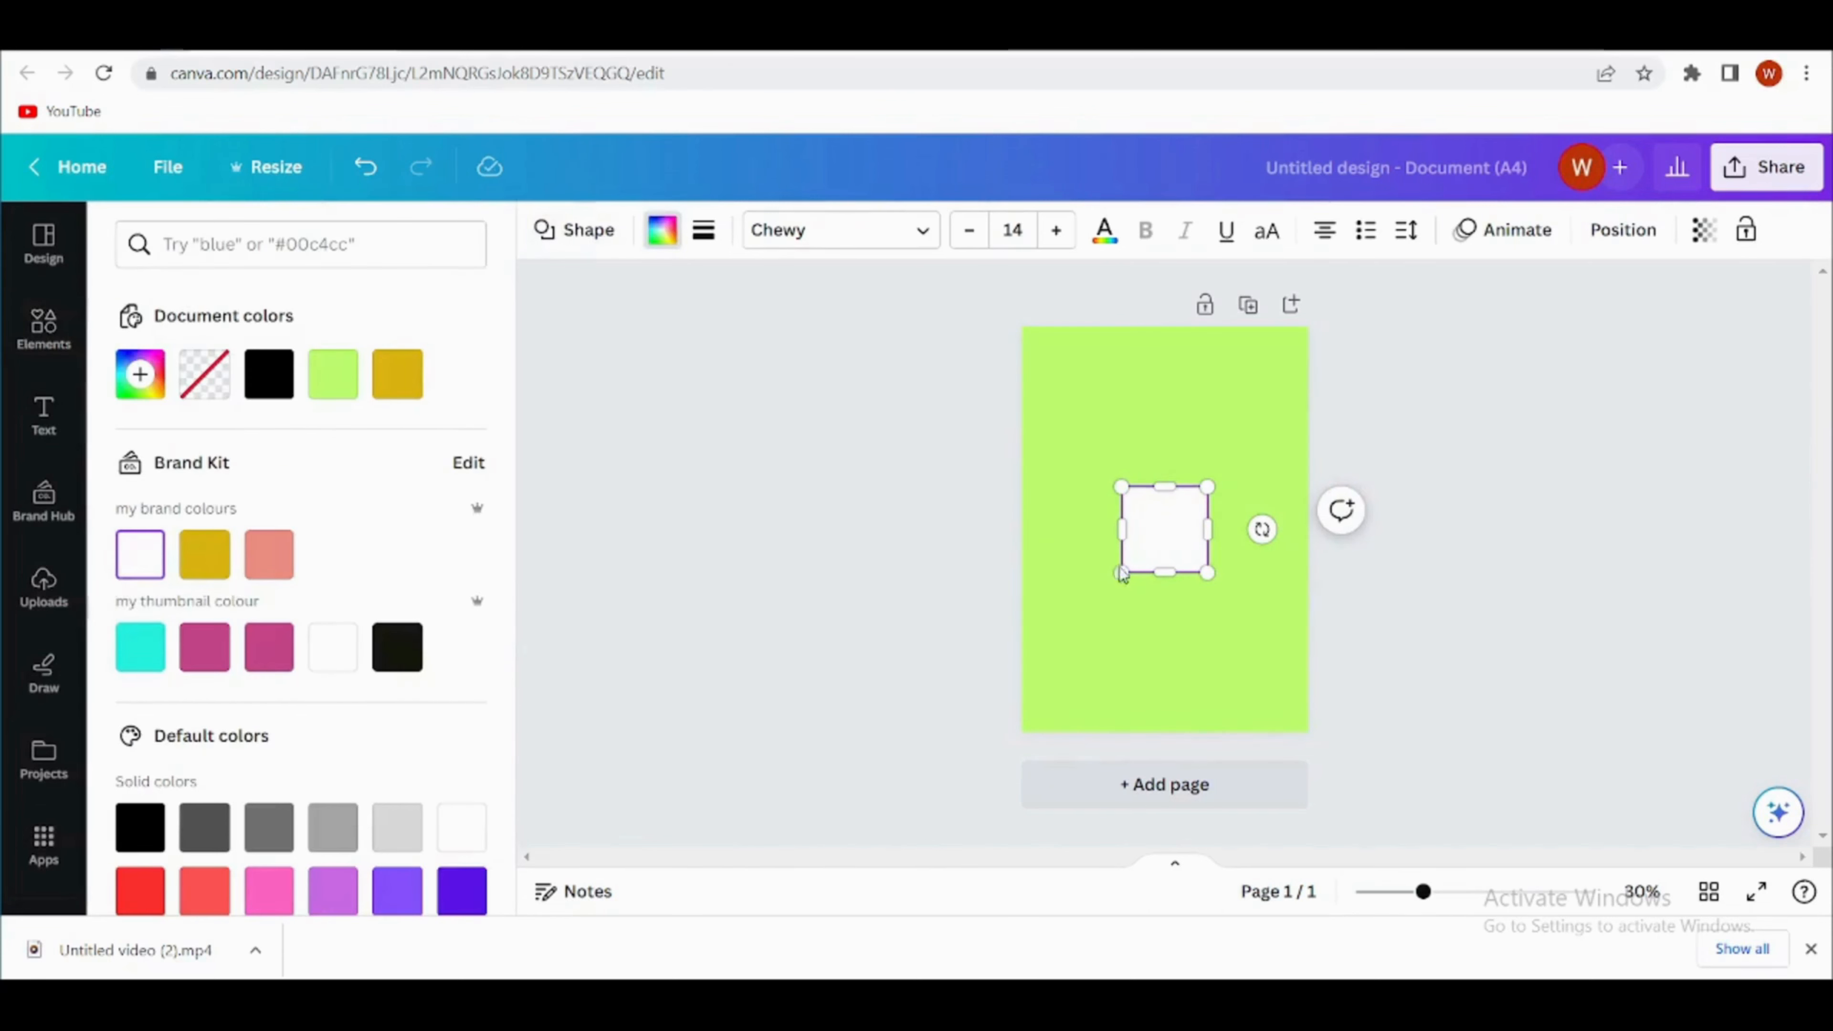
- Stretch the white square over the page and centre it, leaving an even, narrow green border on all sides
{"action": "left_click_drag", "start_coordinate": [1155, 553], "coordinate": [1288, 712]}
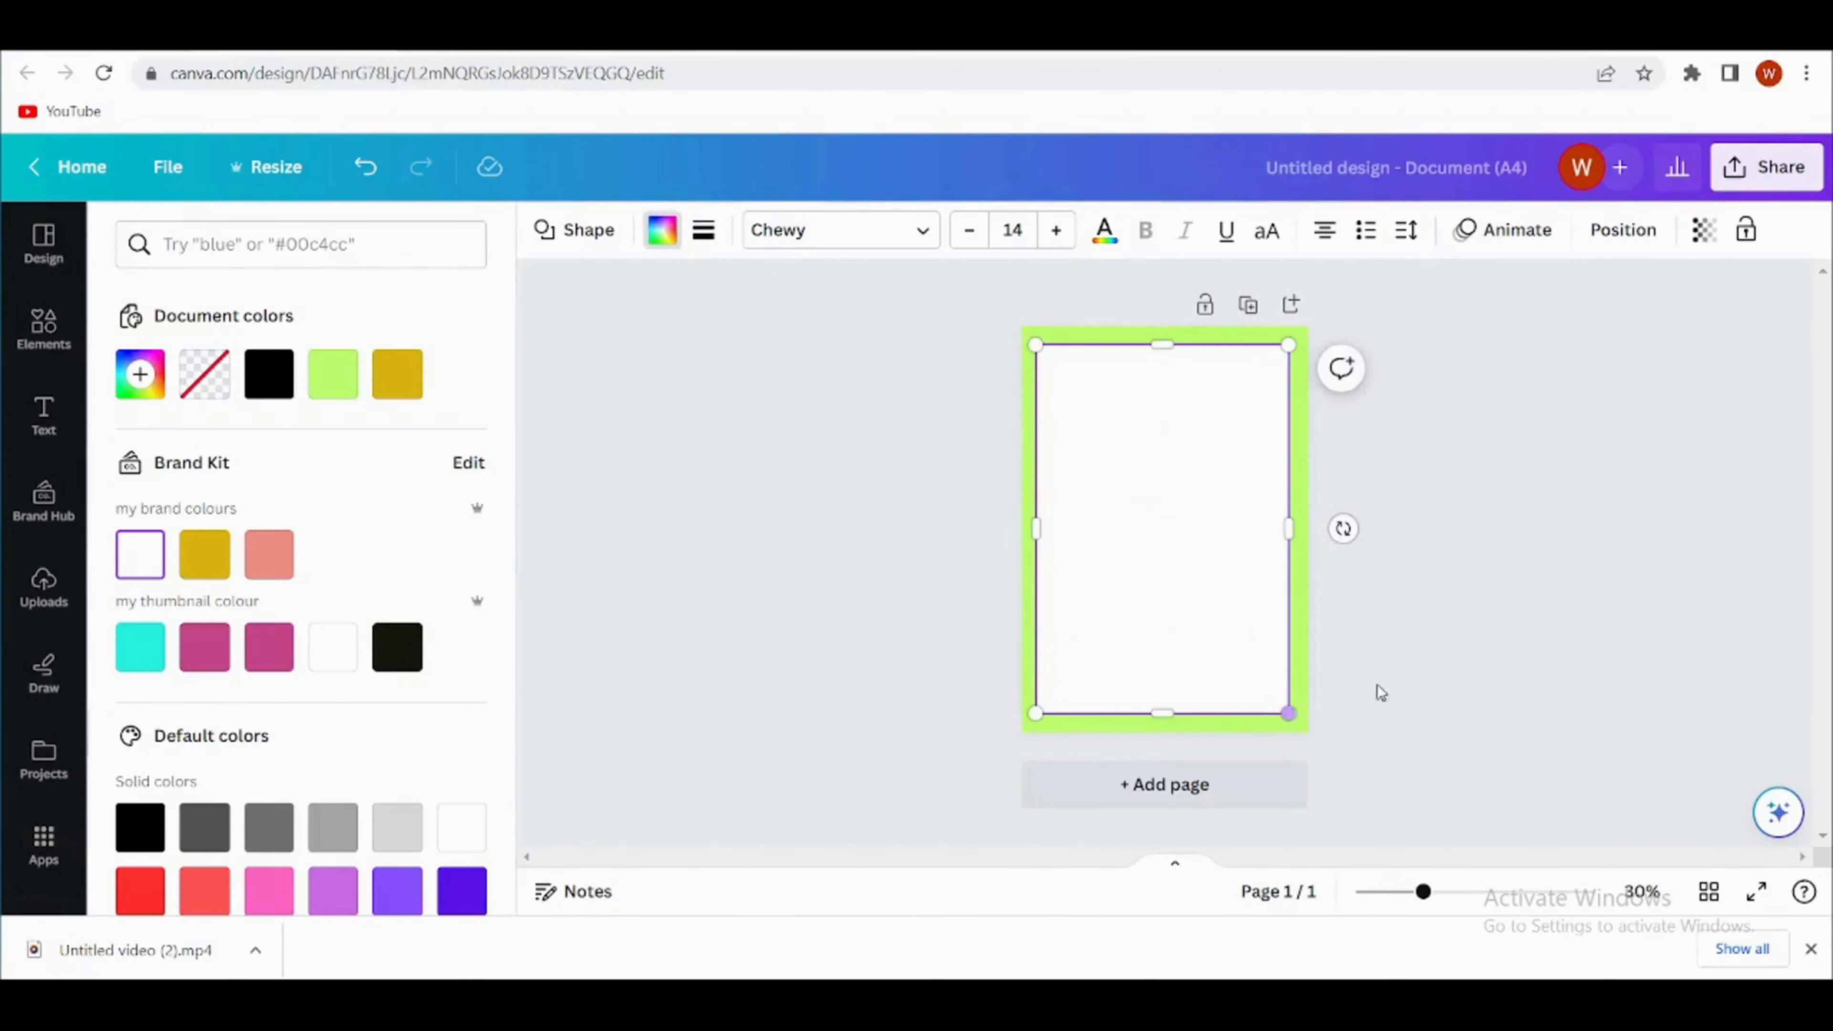
{"action": "left_click", "coordinate": [1407, 674]}
{"action": "left_click", "coordinate": [1402, 703]}
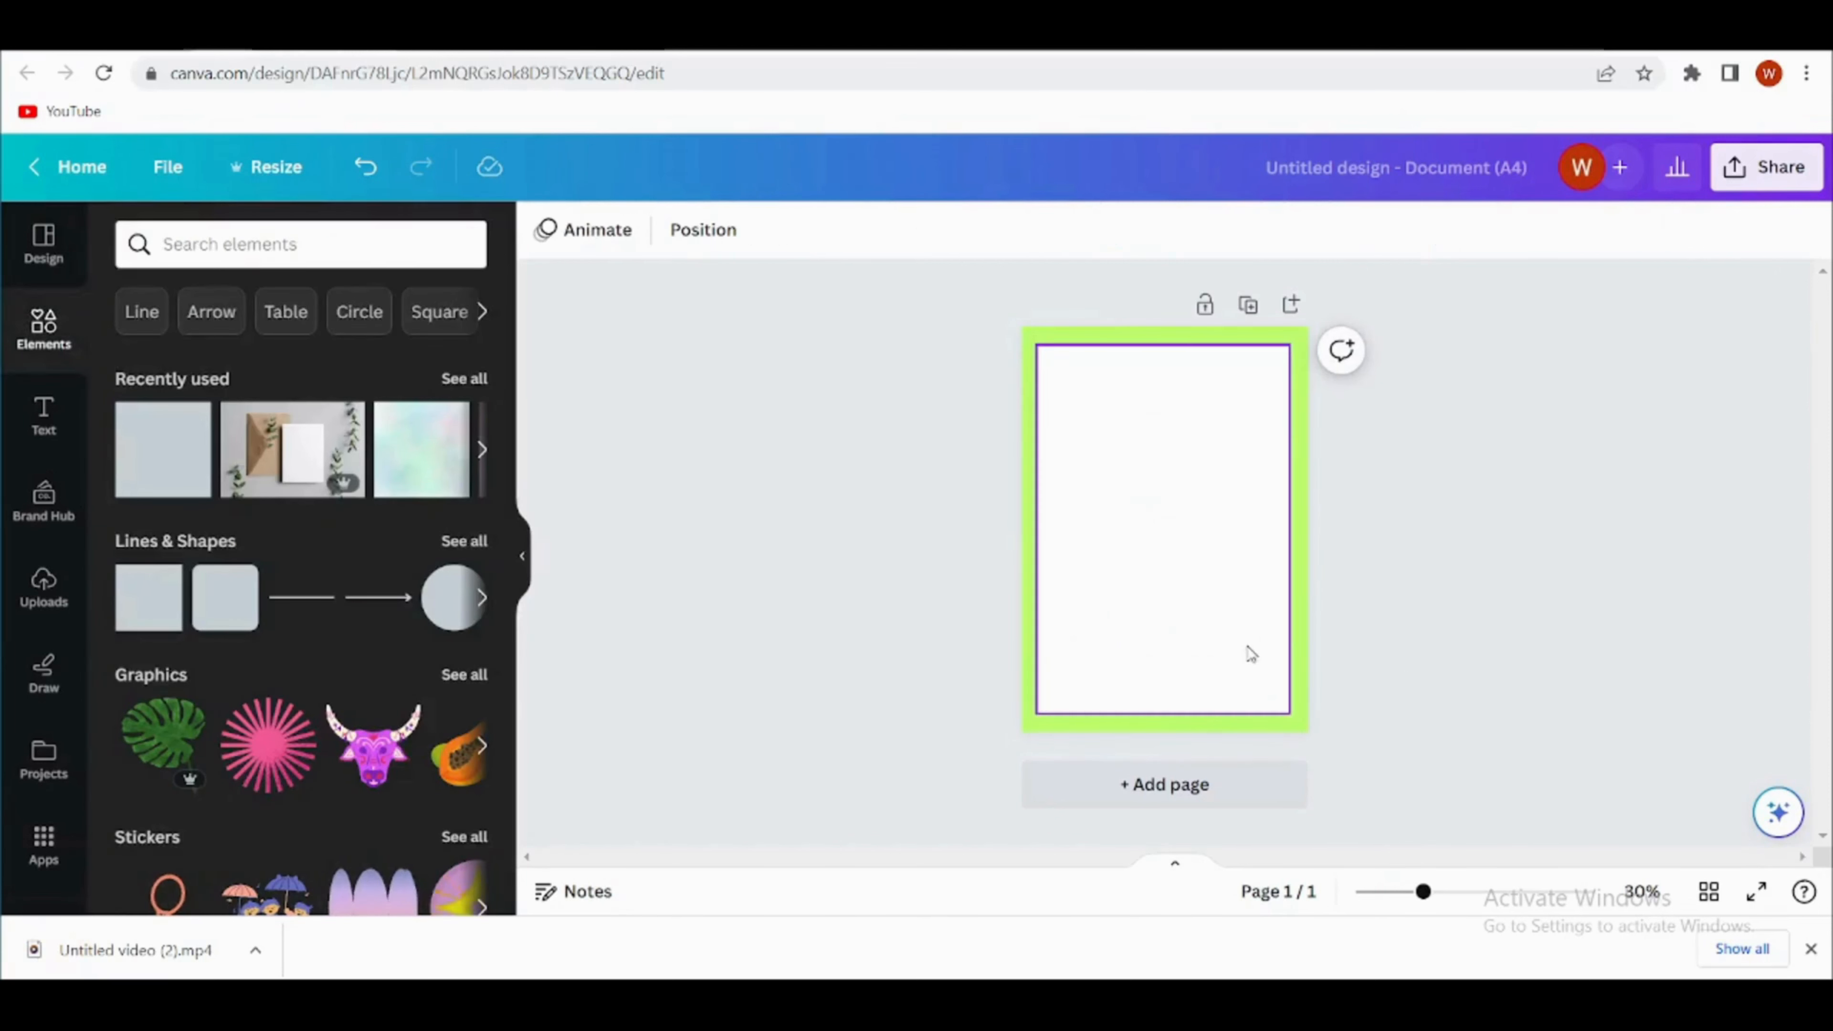
{"action": "left_click_drag", "start_coordinate": [1247, 650], "coordinate": [1251, 651]}
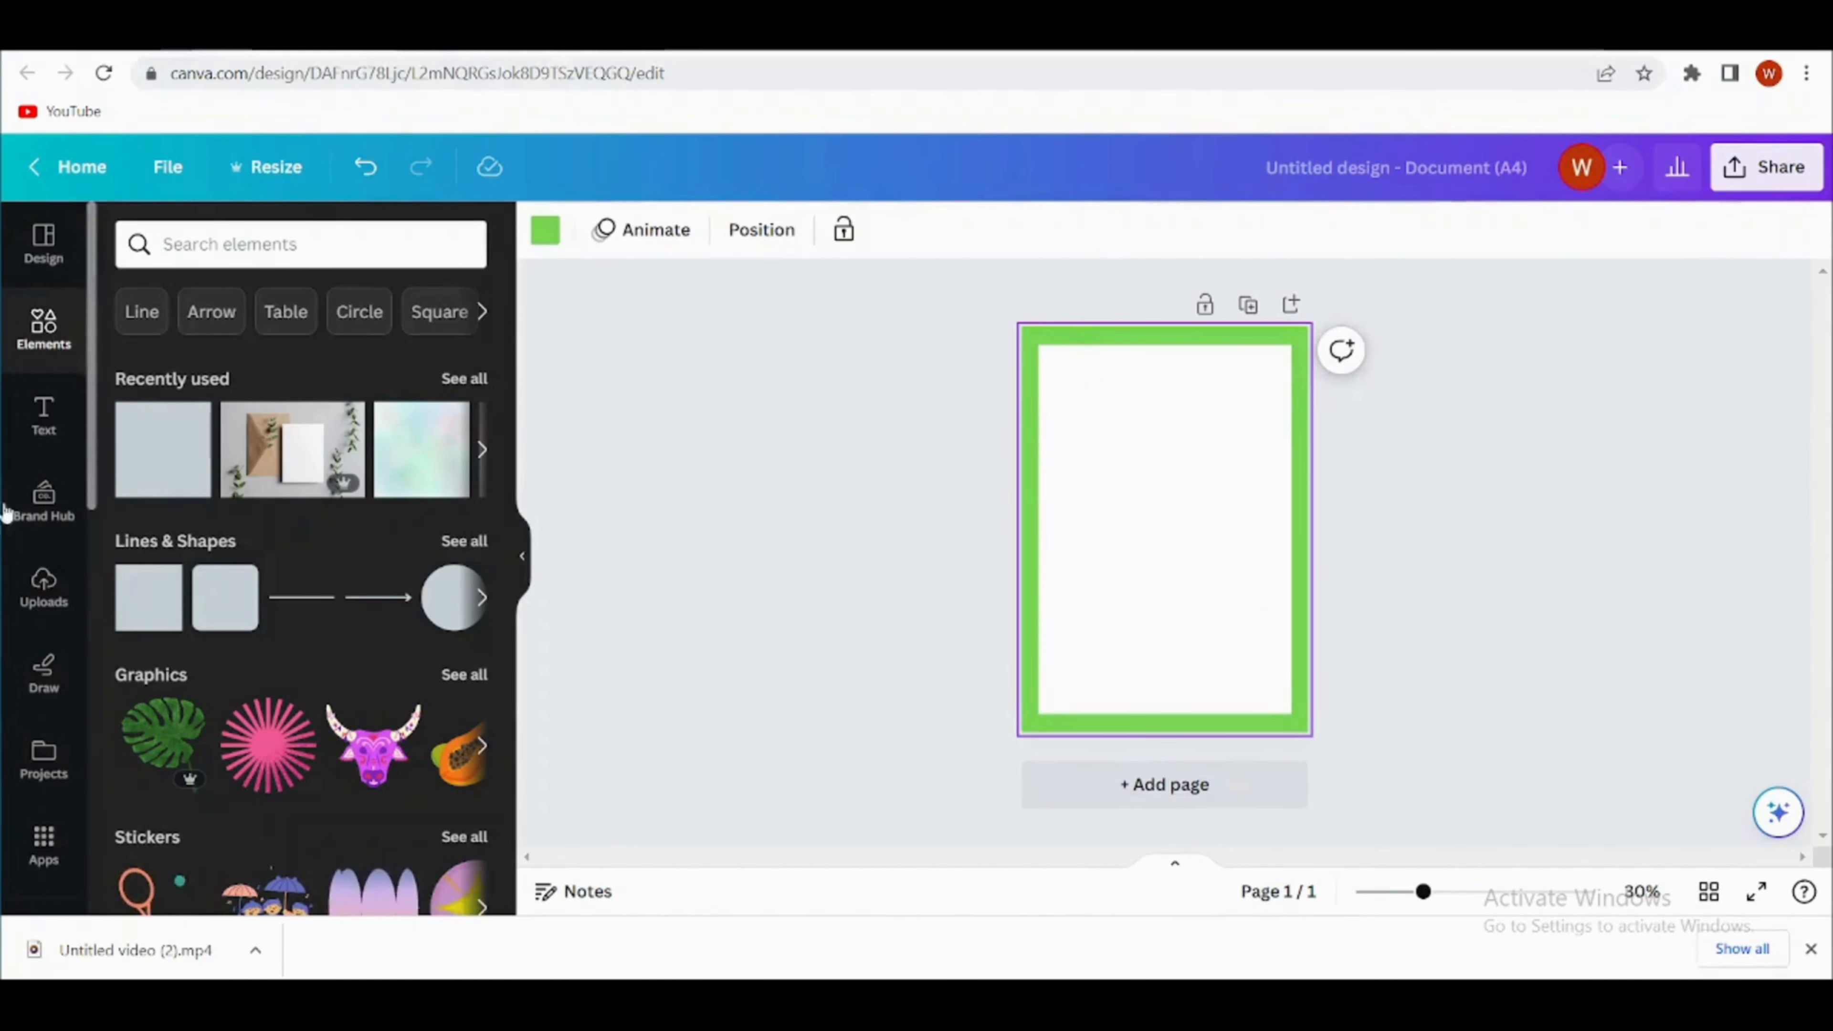
- Search the elements library for "pear of pears"
{"action": "left_click", "coordinate": [281, 245]}
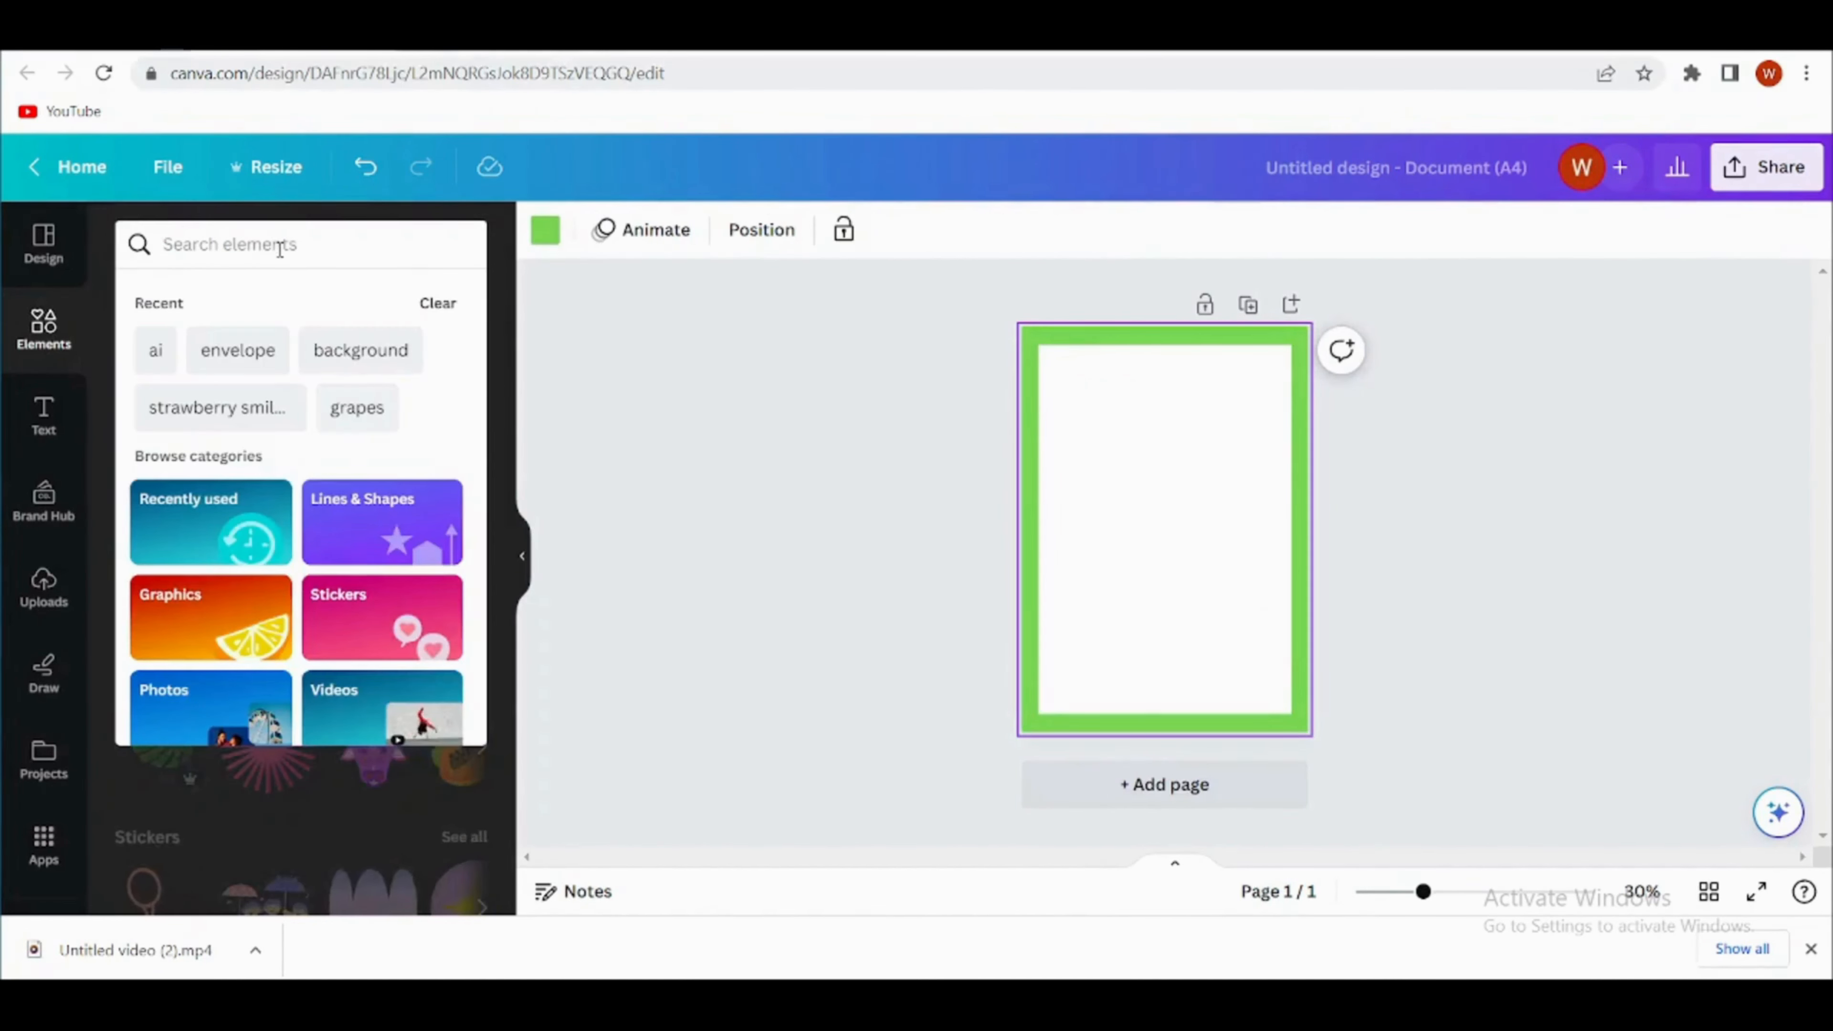
{"action": "type", "text": "pea"}
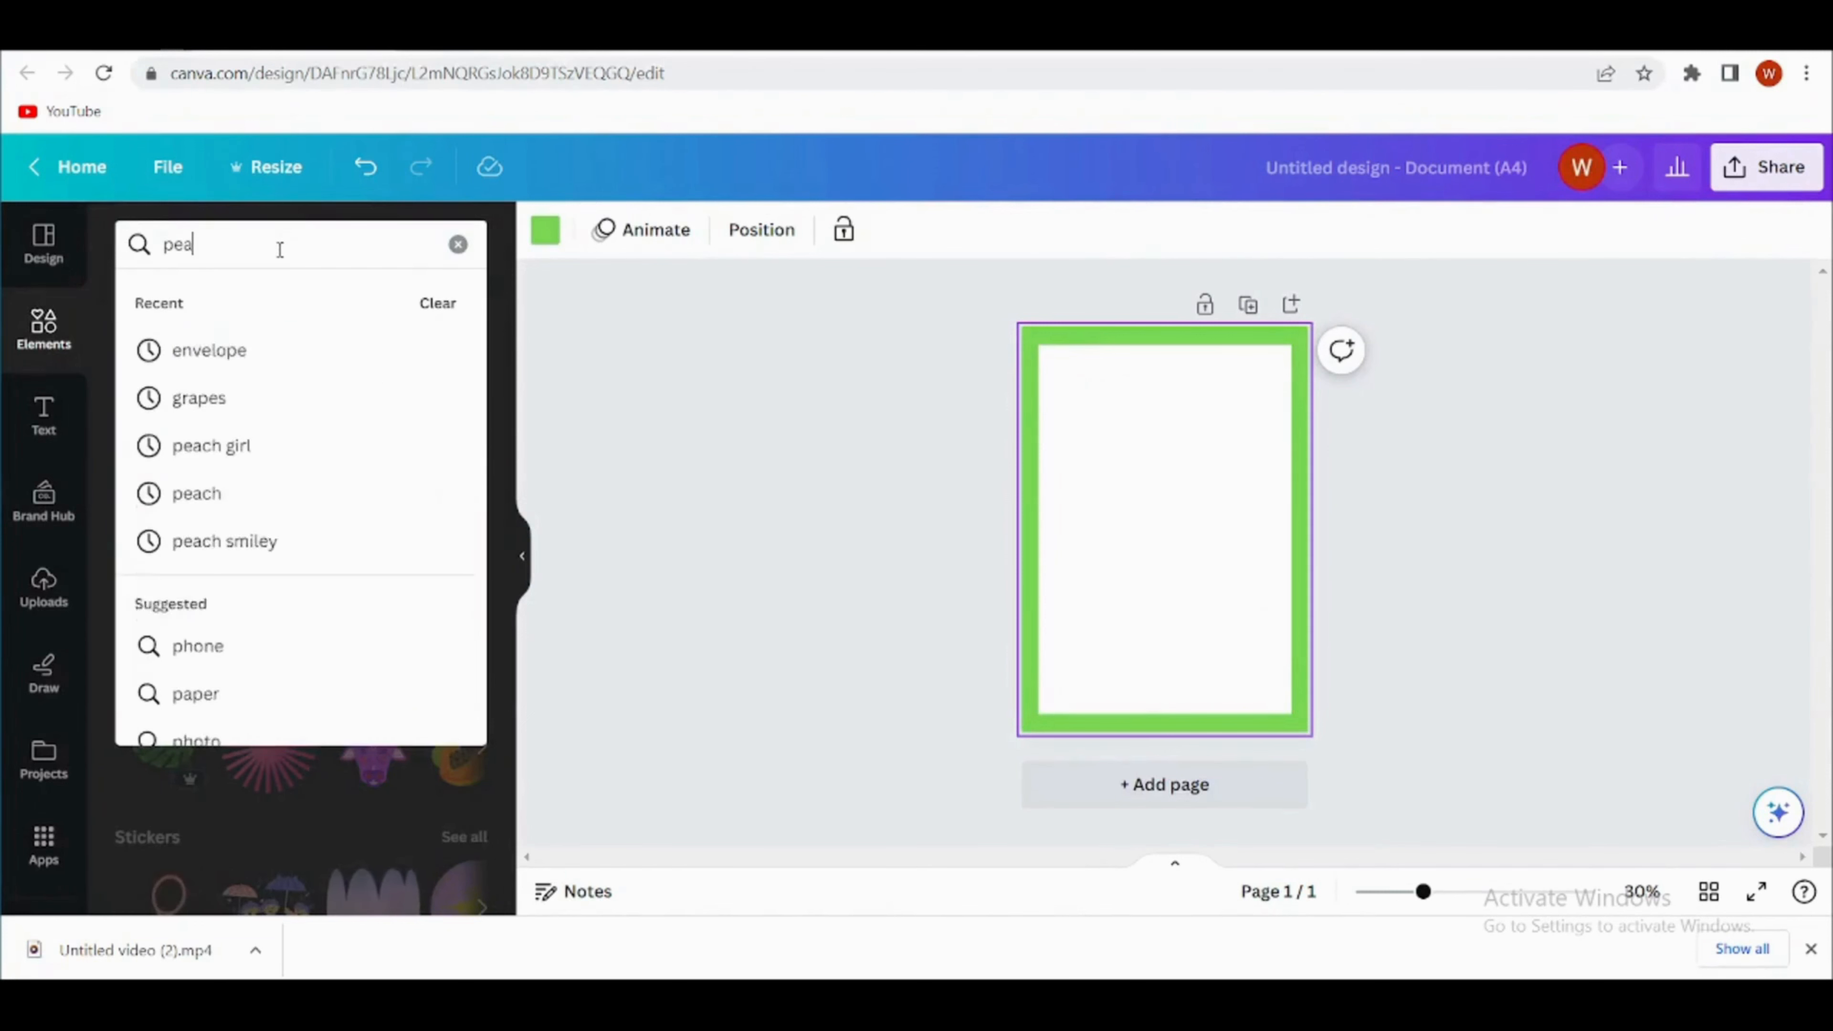
{"action": "type", "text": "r o"}
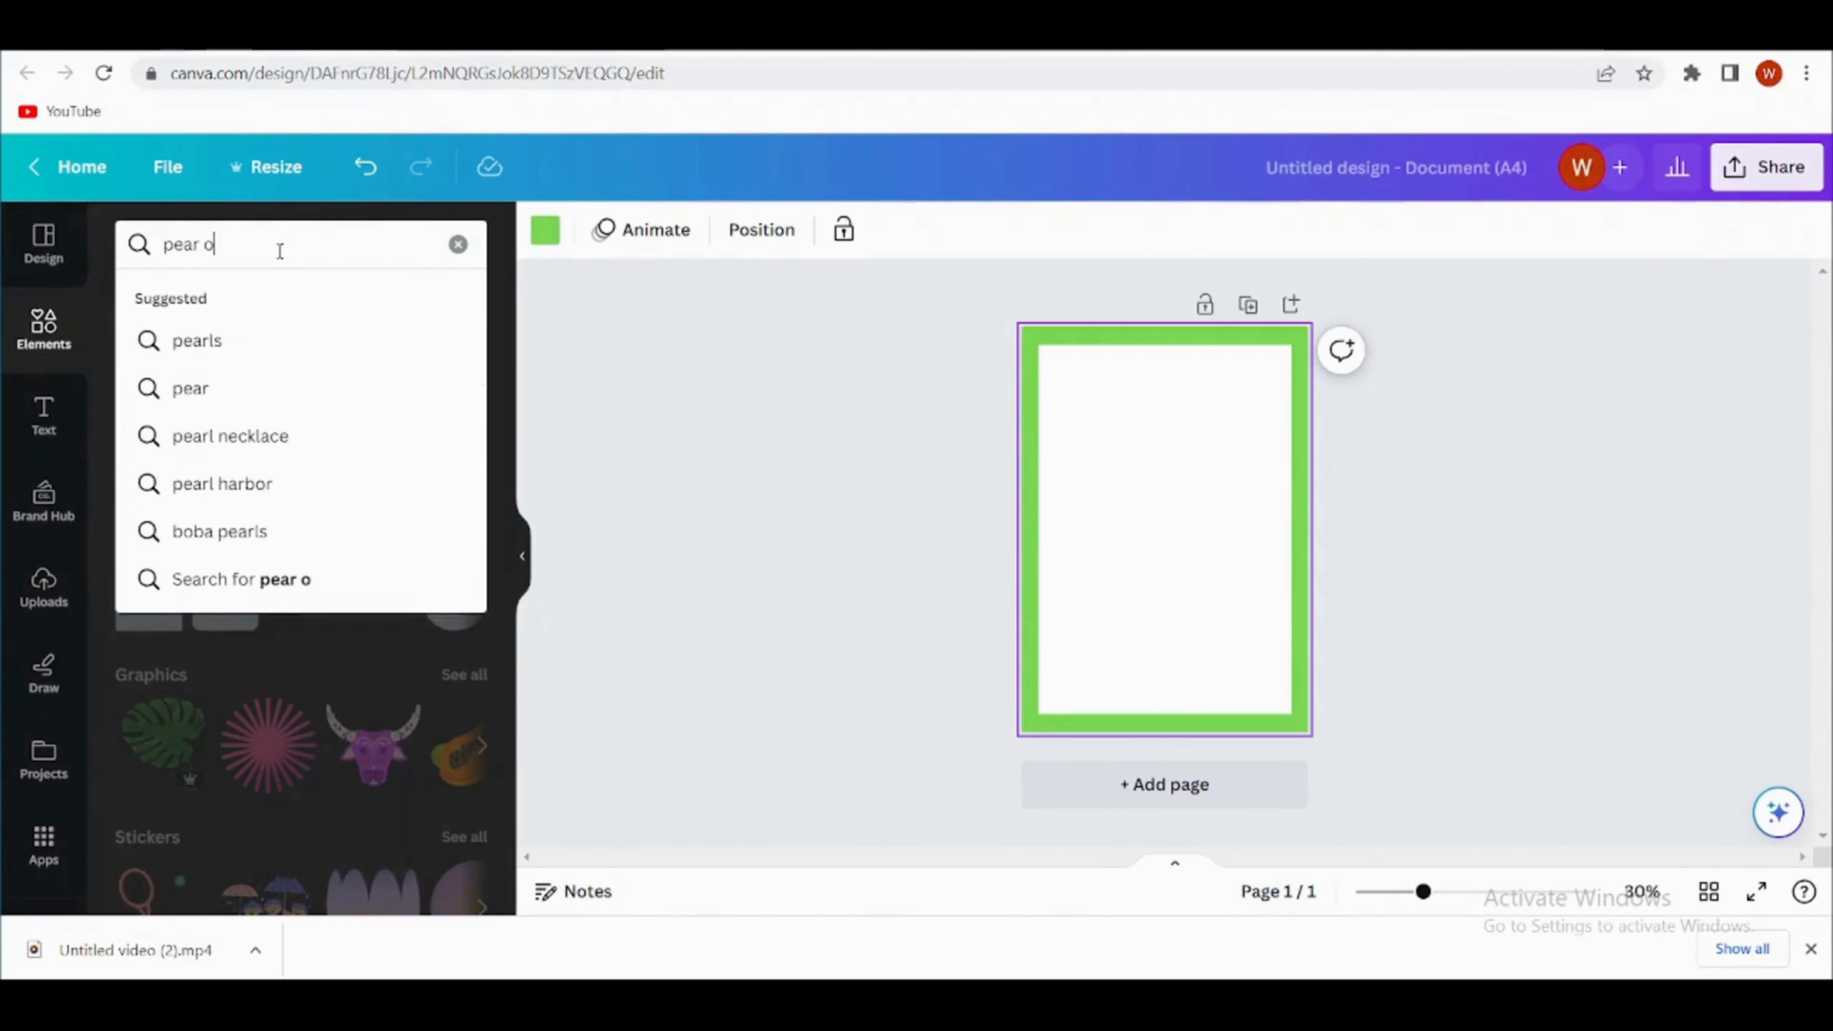
{"action": "type", "text": "f pears"}
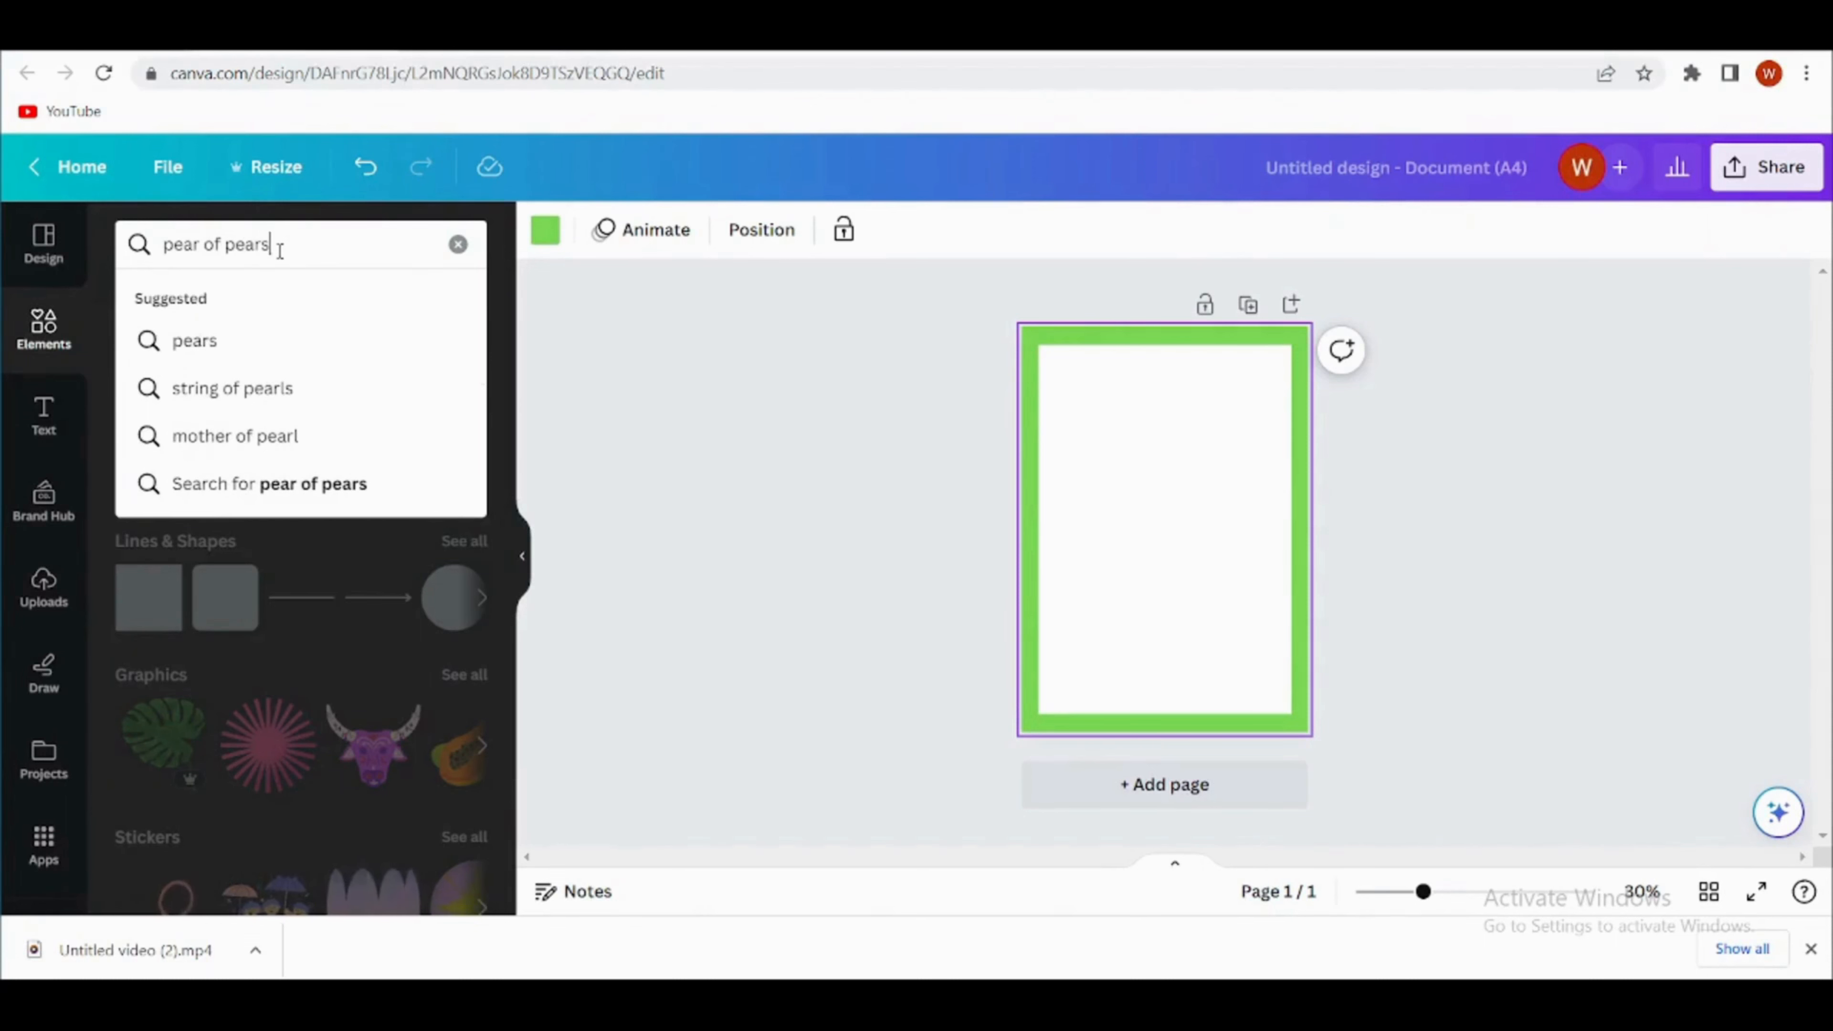
{"action": "key", "text": "Return"}
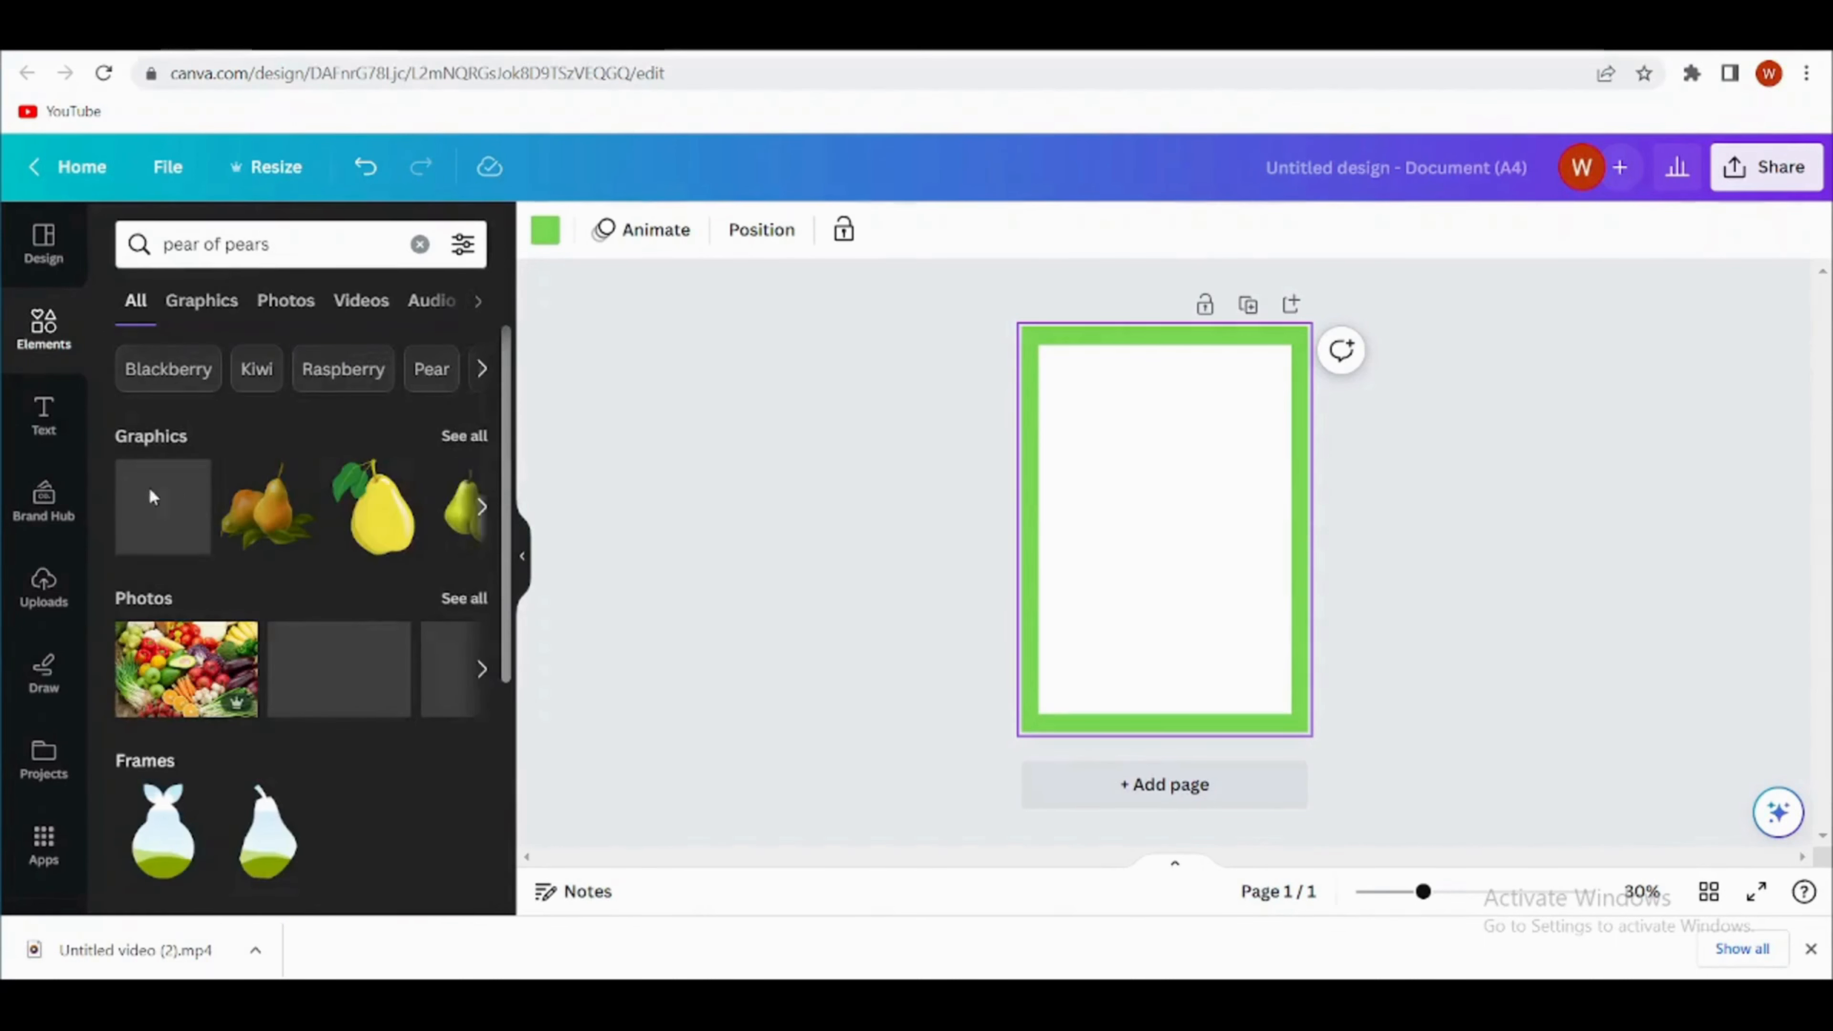
- Add the graphic of two smiling pears, enlarge it slightly and place it in the white panel's upper-left corner
{"action": "left_click", "coordinate": [466, 436]}
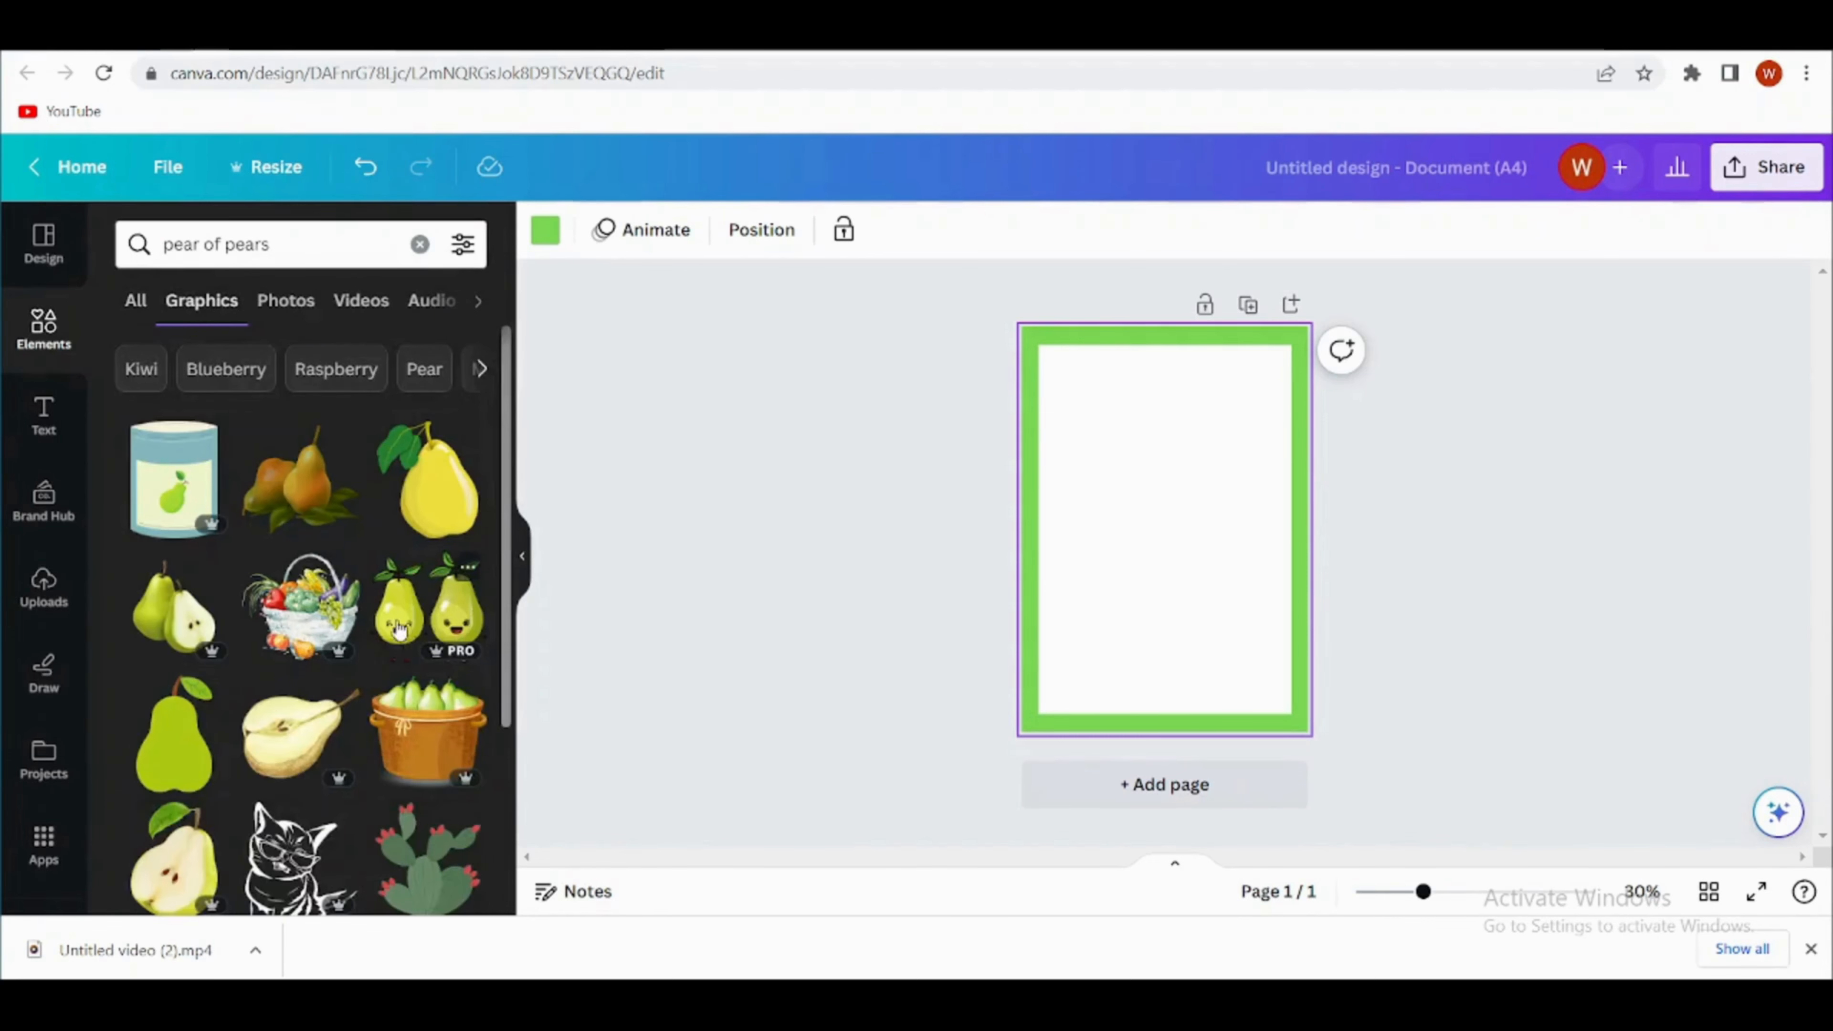
{"action": "left_click", "coordinate": [410, 632]}
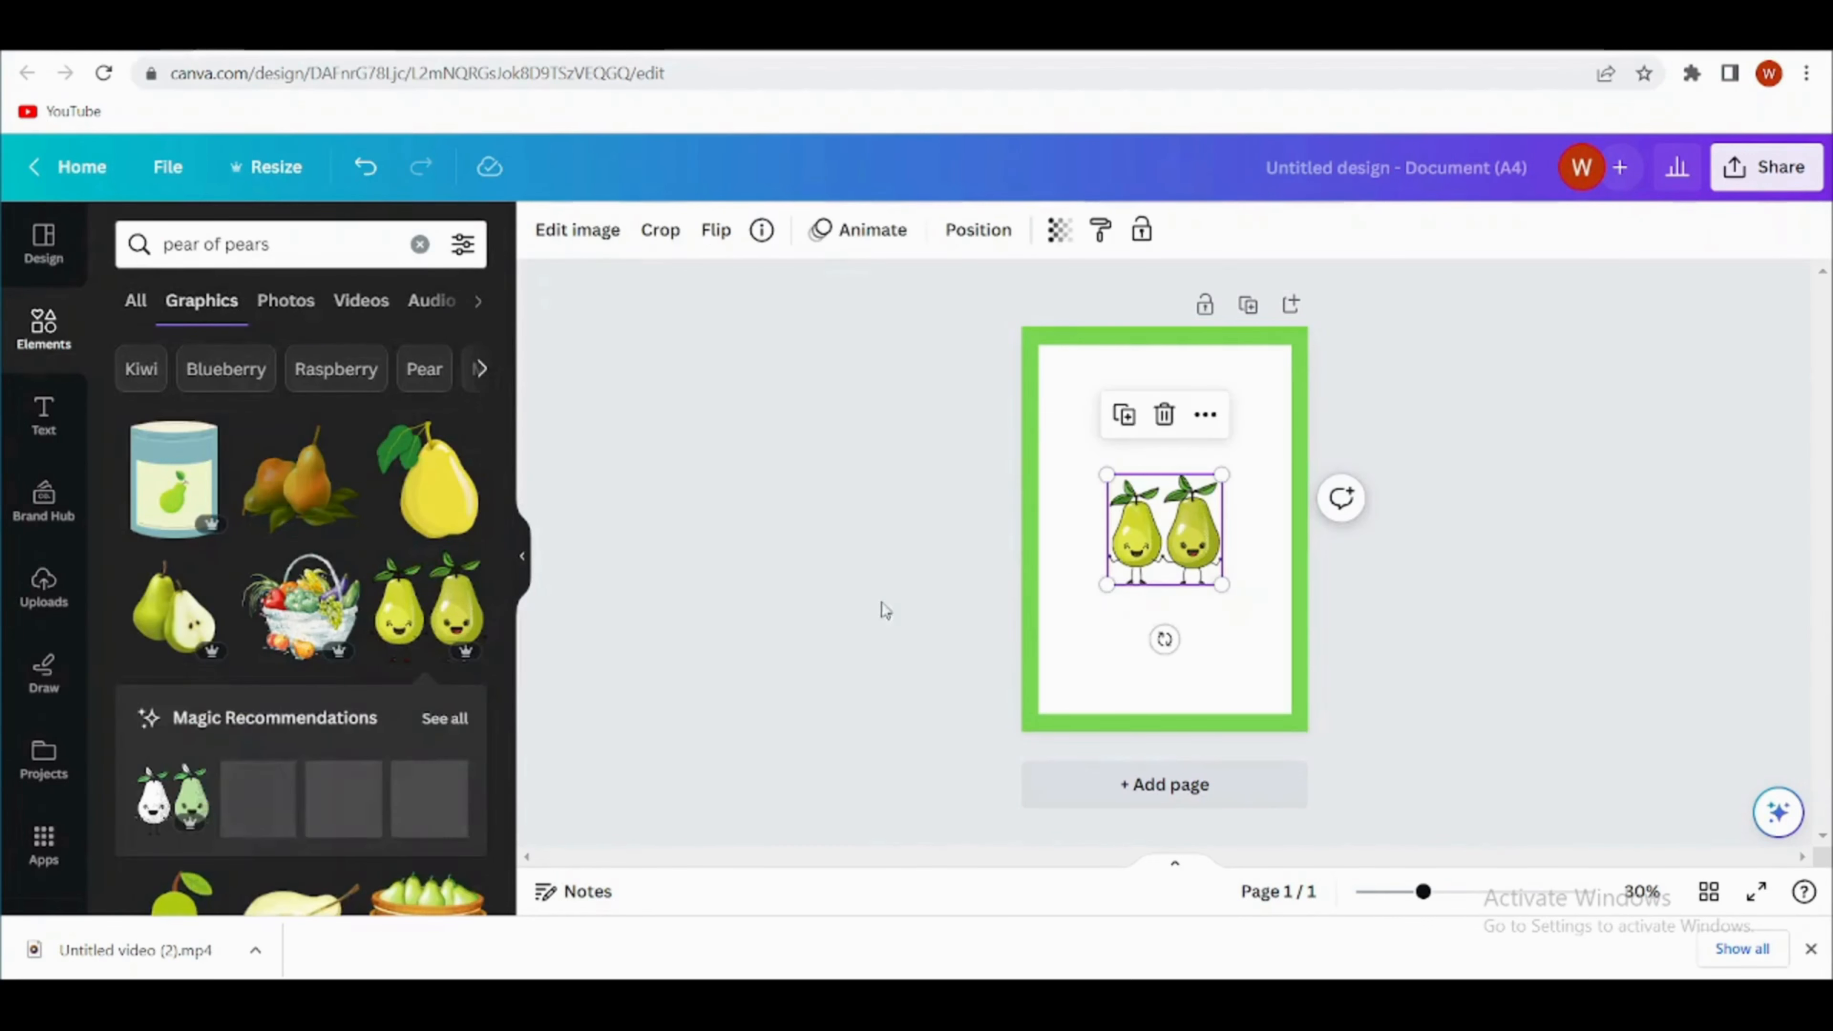
{"action": "left_click_drag", "start_coordinate": [1111, 569], "coordinate": [1178, 479]}
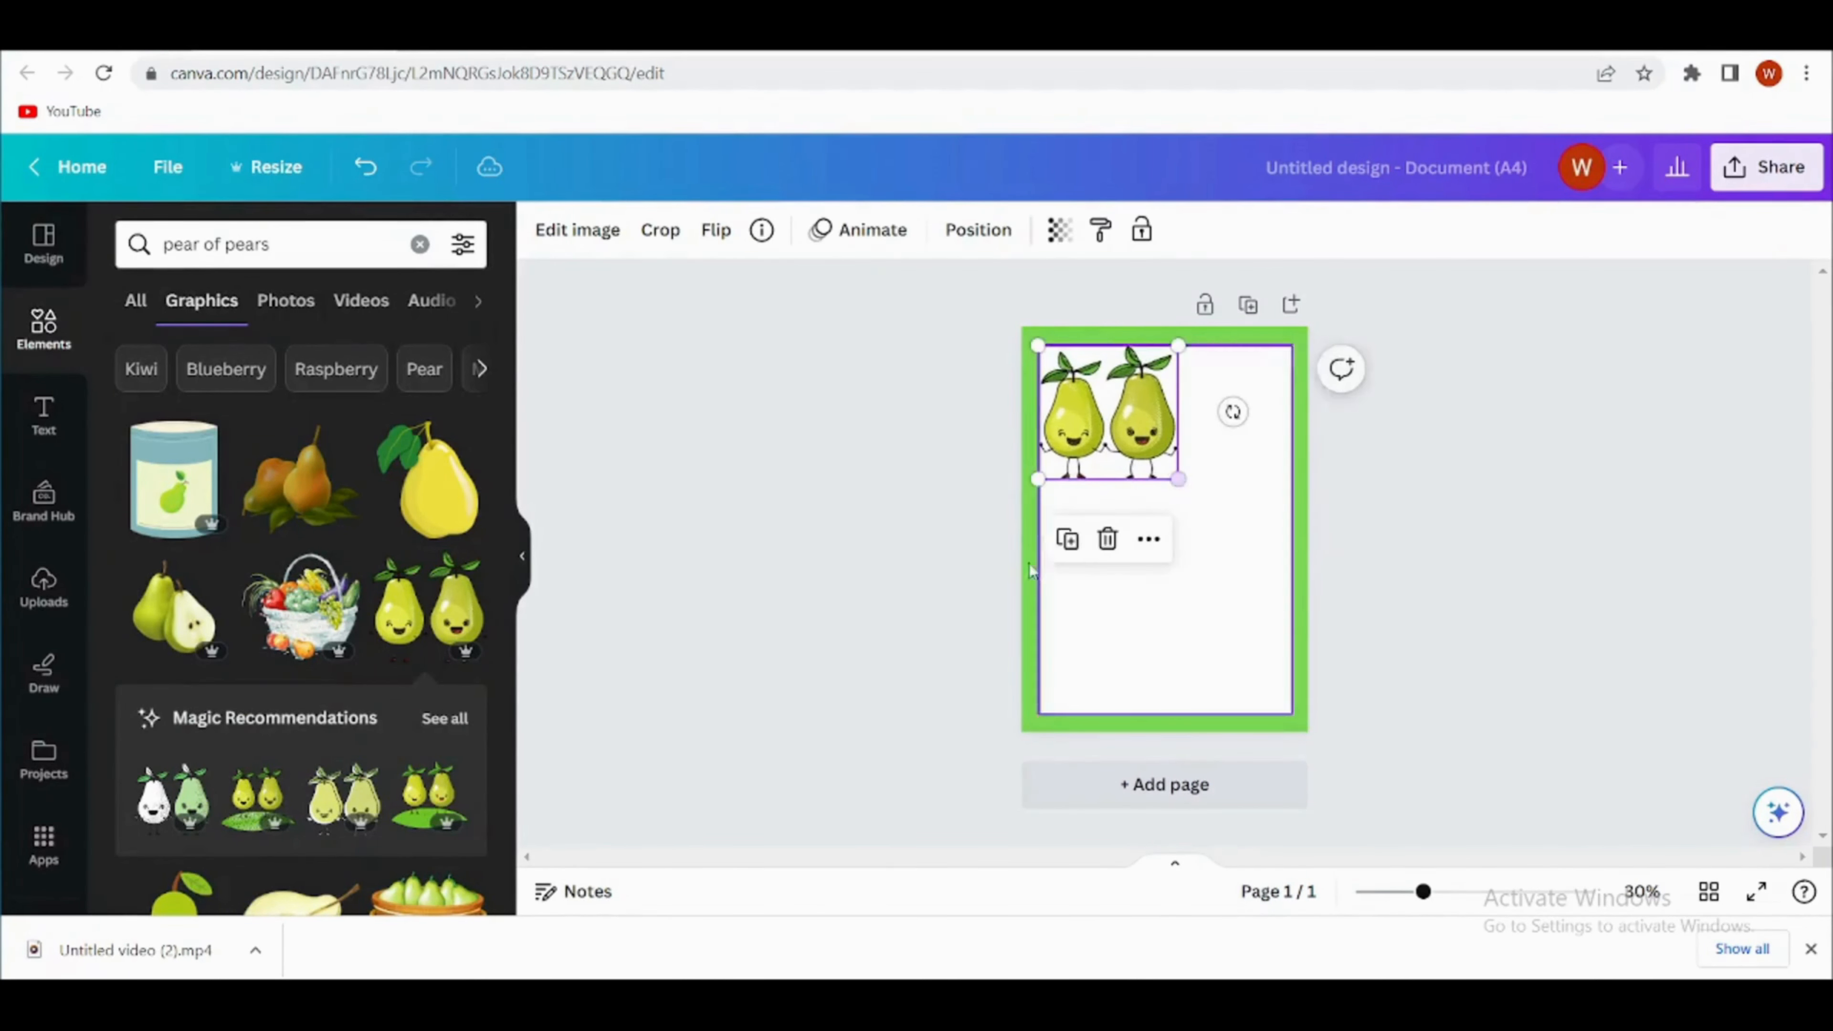
{"action": "left_click", "coordinate": [983, 590]}
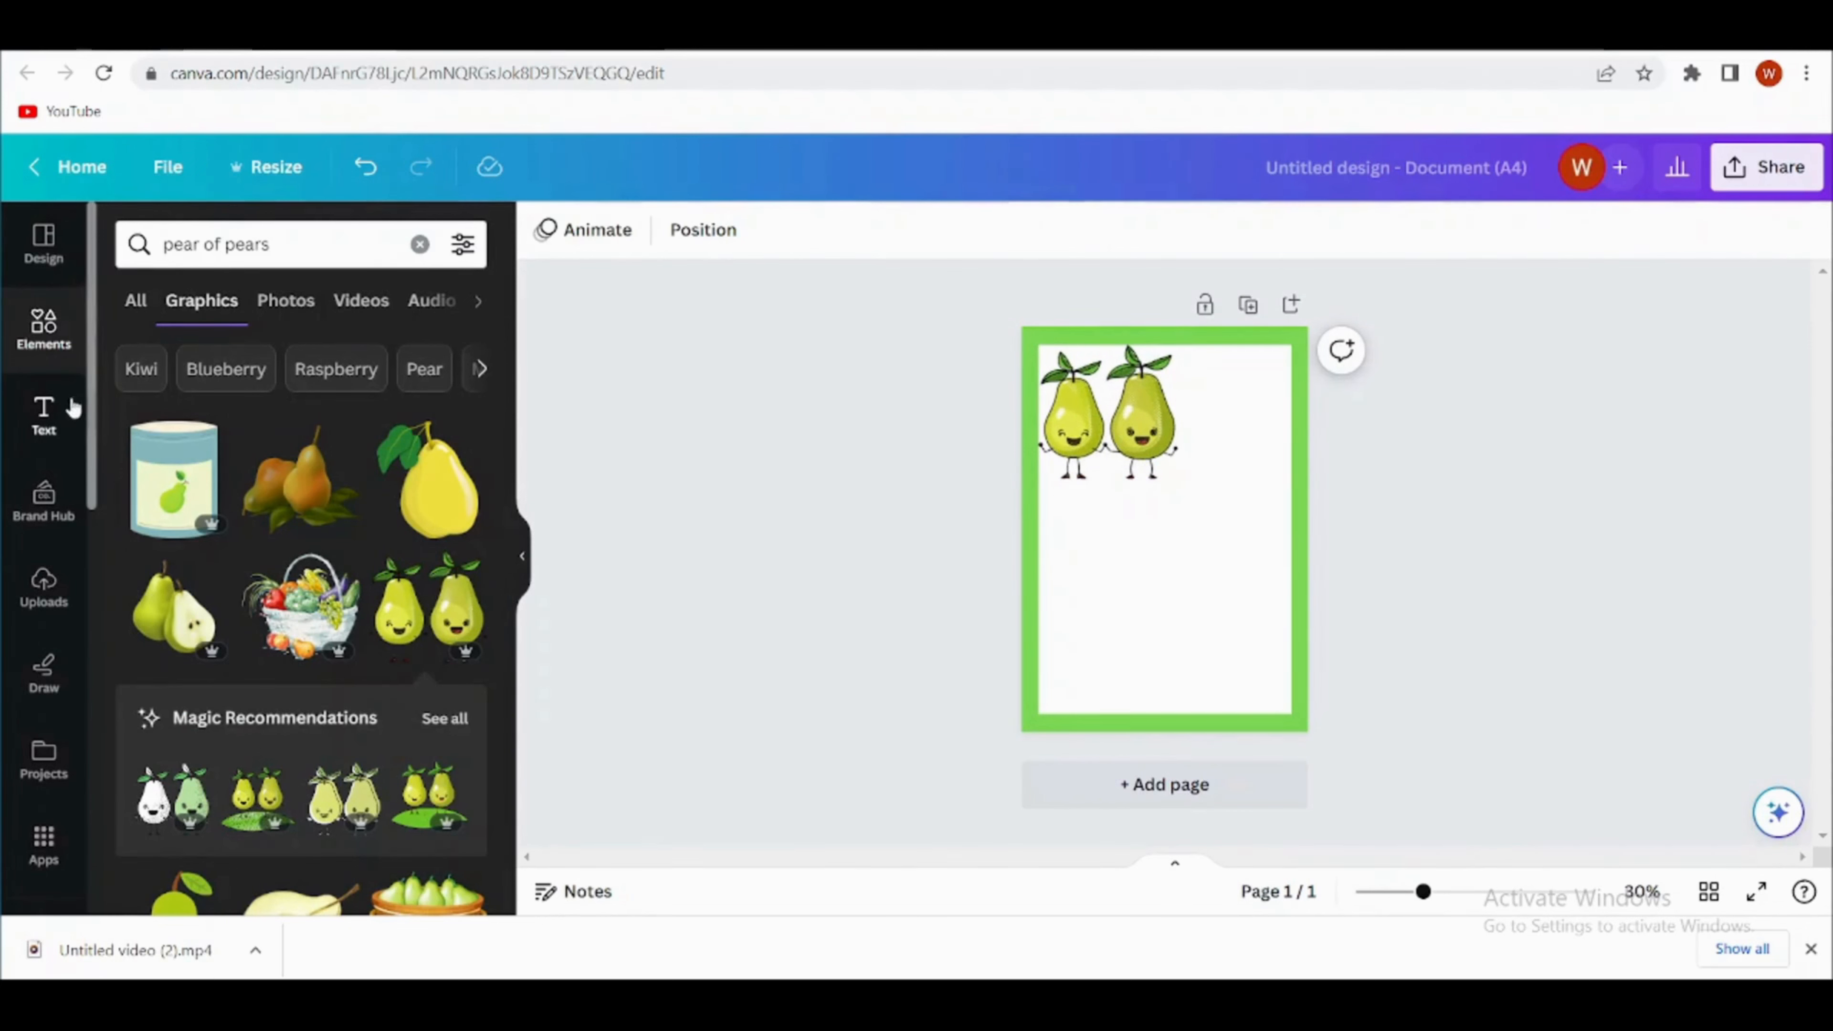
- Add the "Congrats!" text combination and delete its name and small detail lines, keeping only the script heading
{"action": "left_click", "coordinate": [45, 416]}
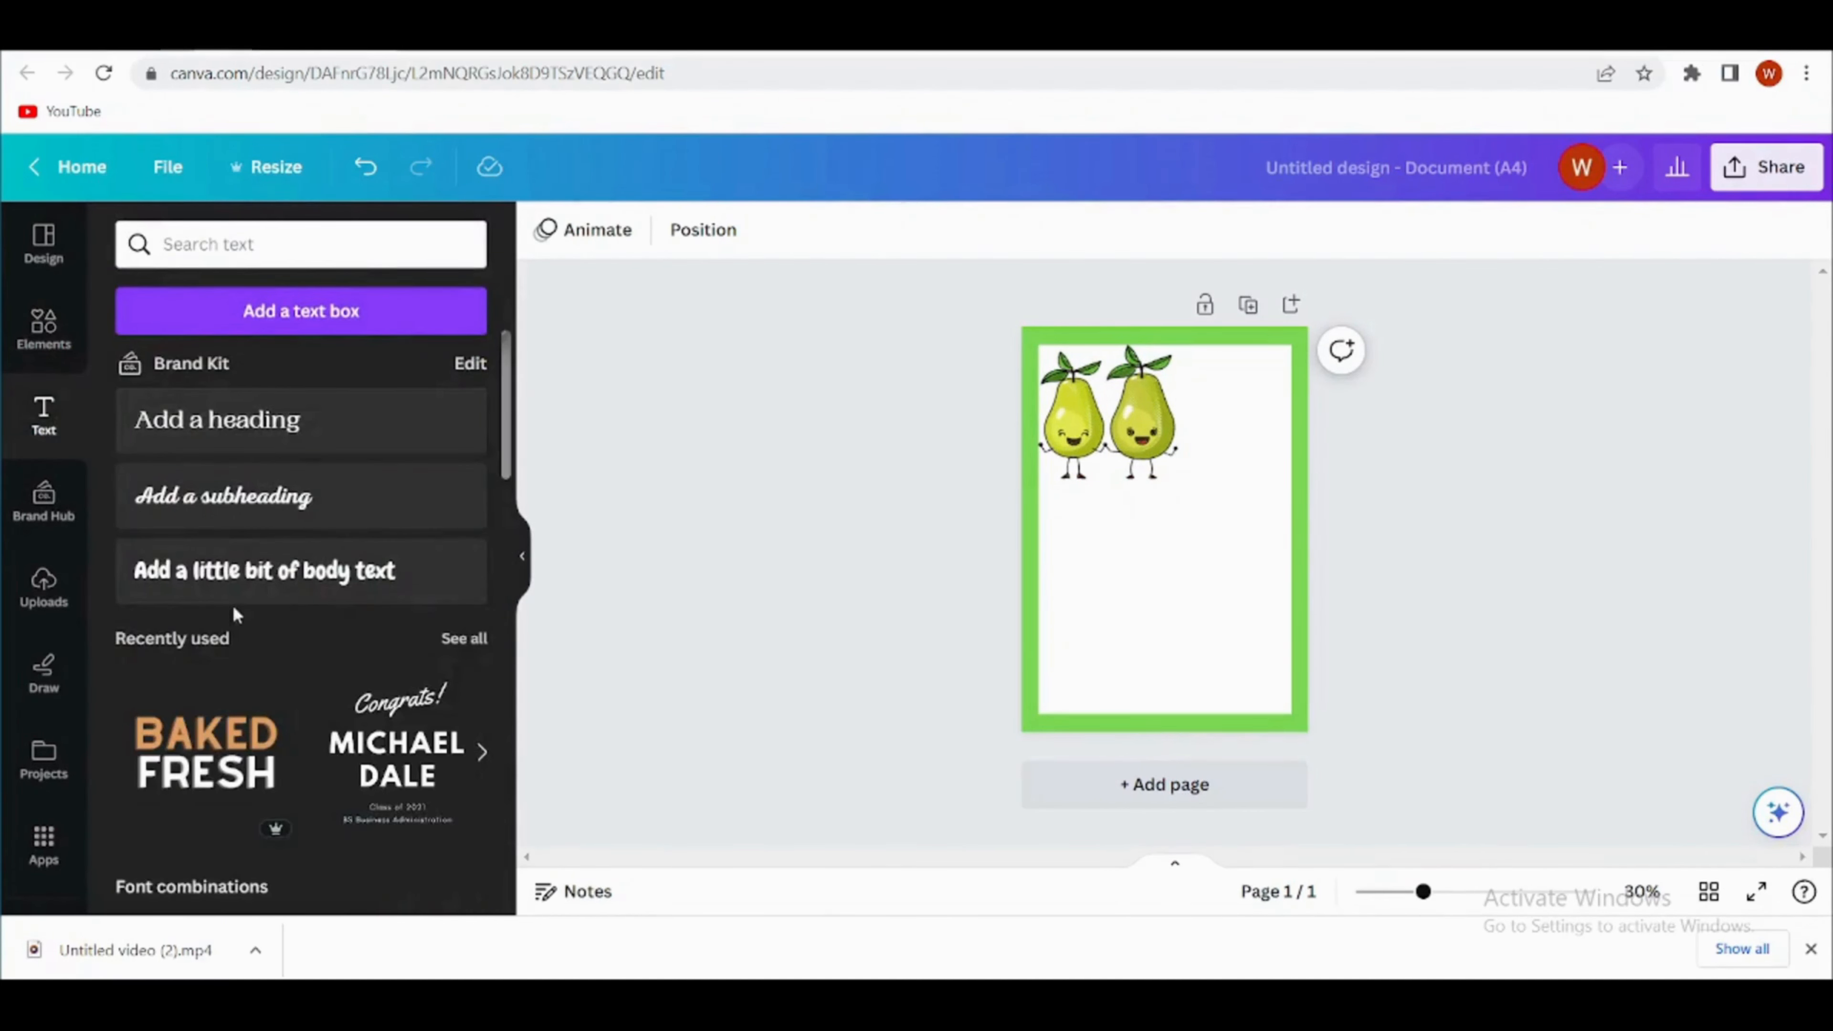
{"action": "left_click", "coordinate": [396, 763]}
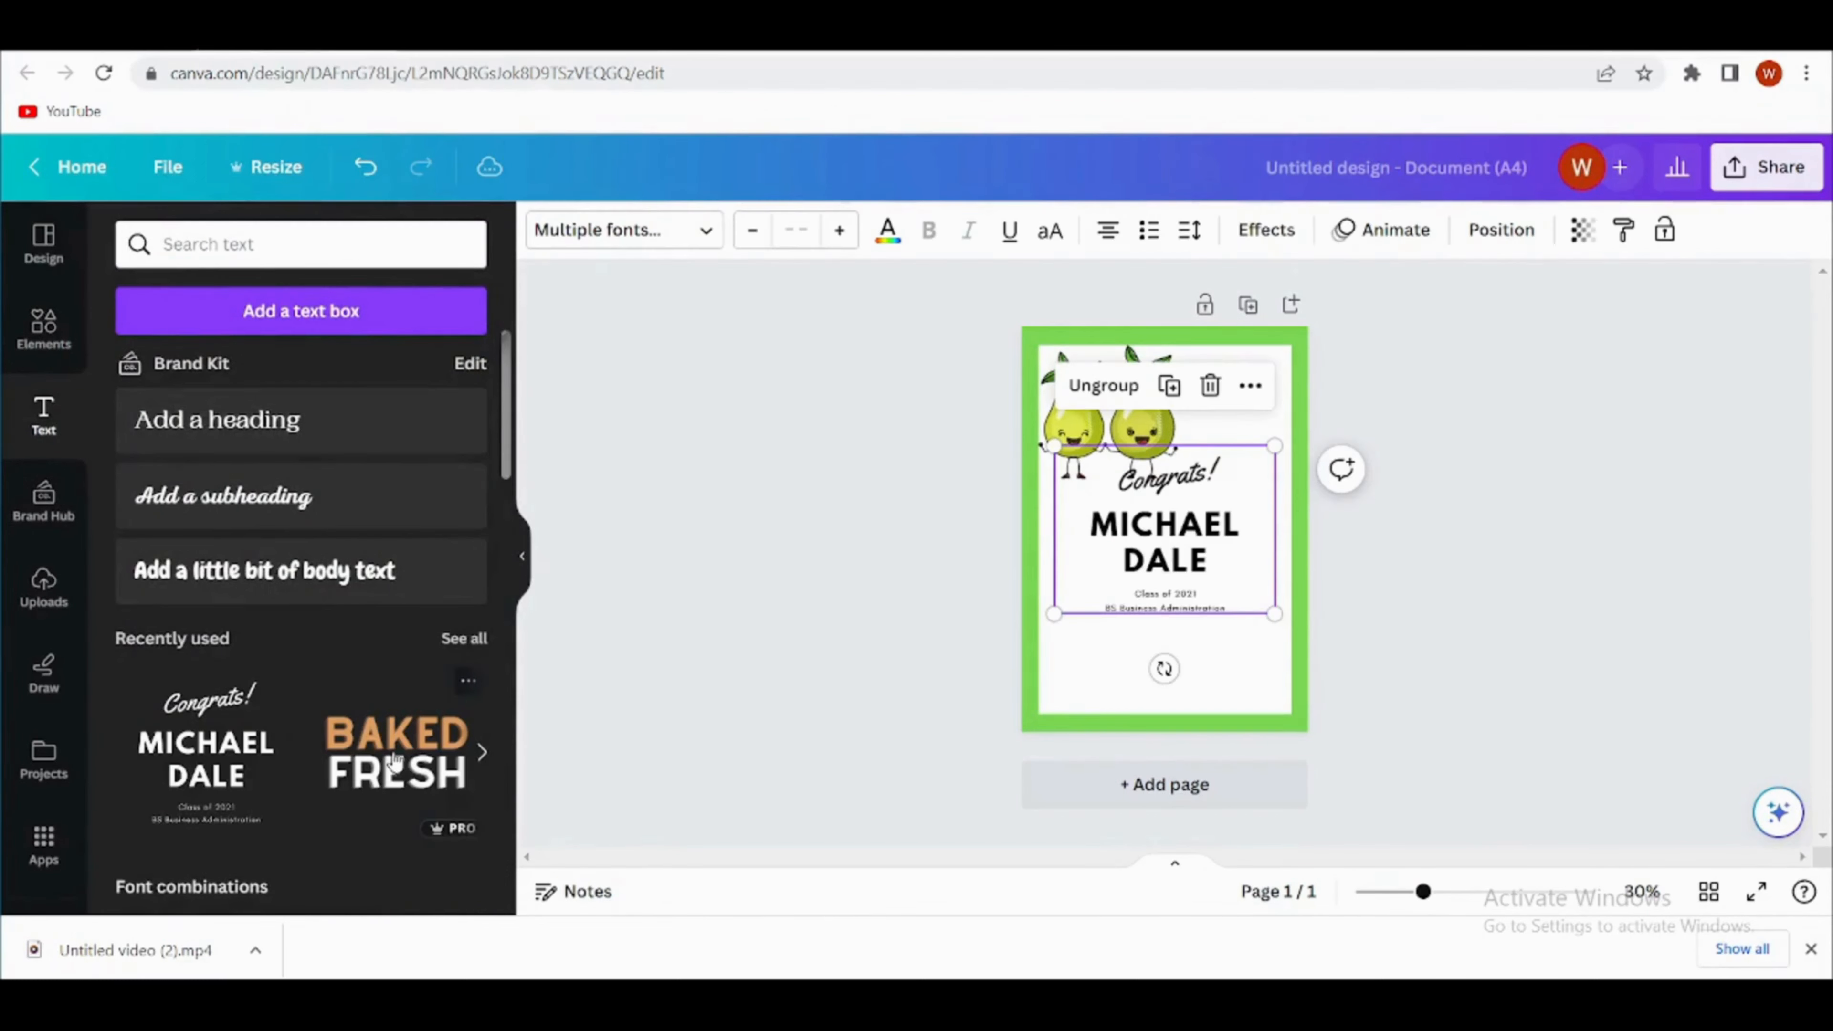
{"action": "left_click", "coordinate": [1172, 611]}
{"action": "left_click", "coordinate": [1198, 534]}
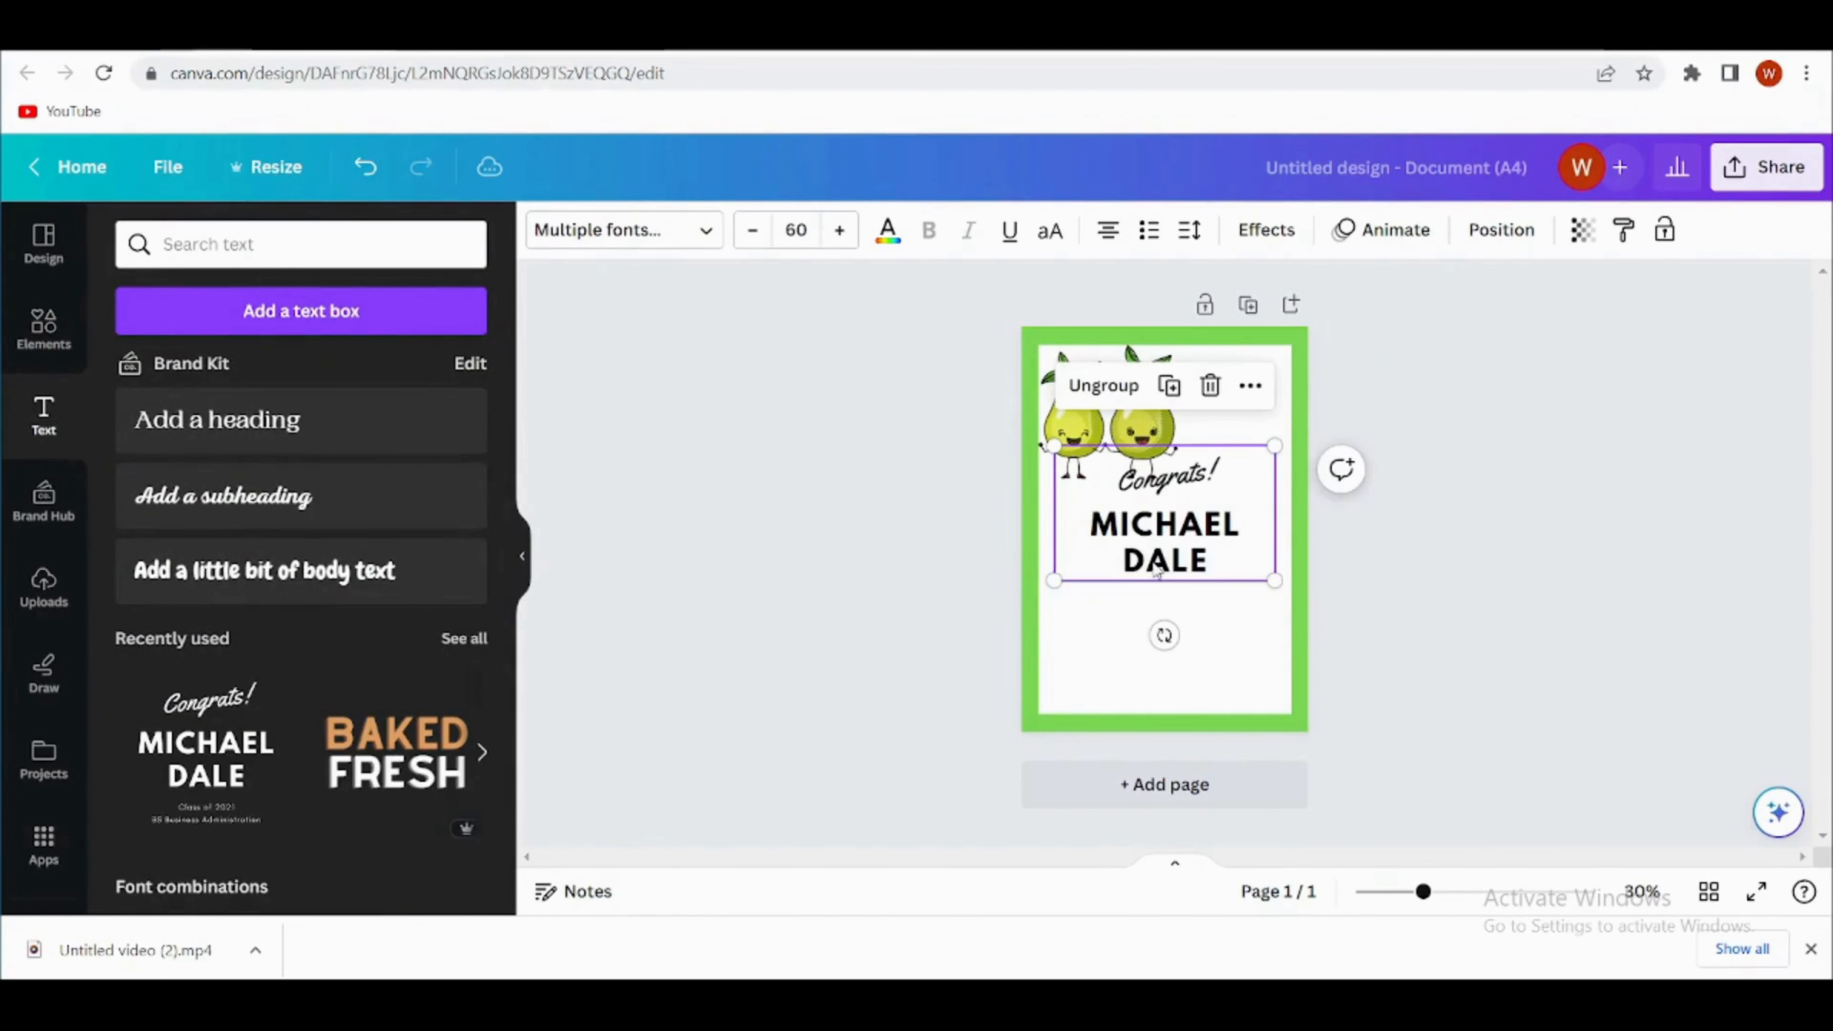
{"action": "left_click", "coordinate": [1149, 557]}
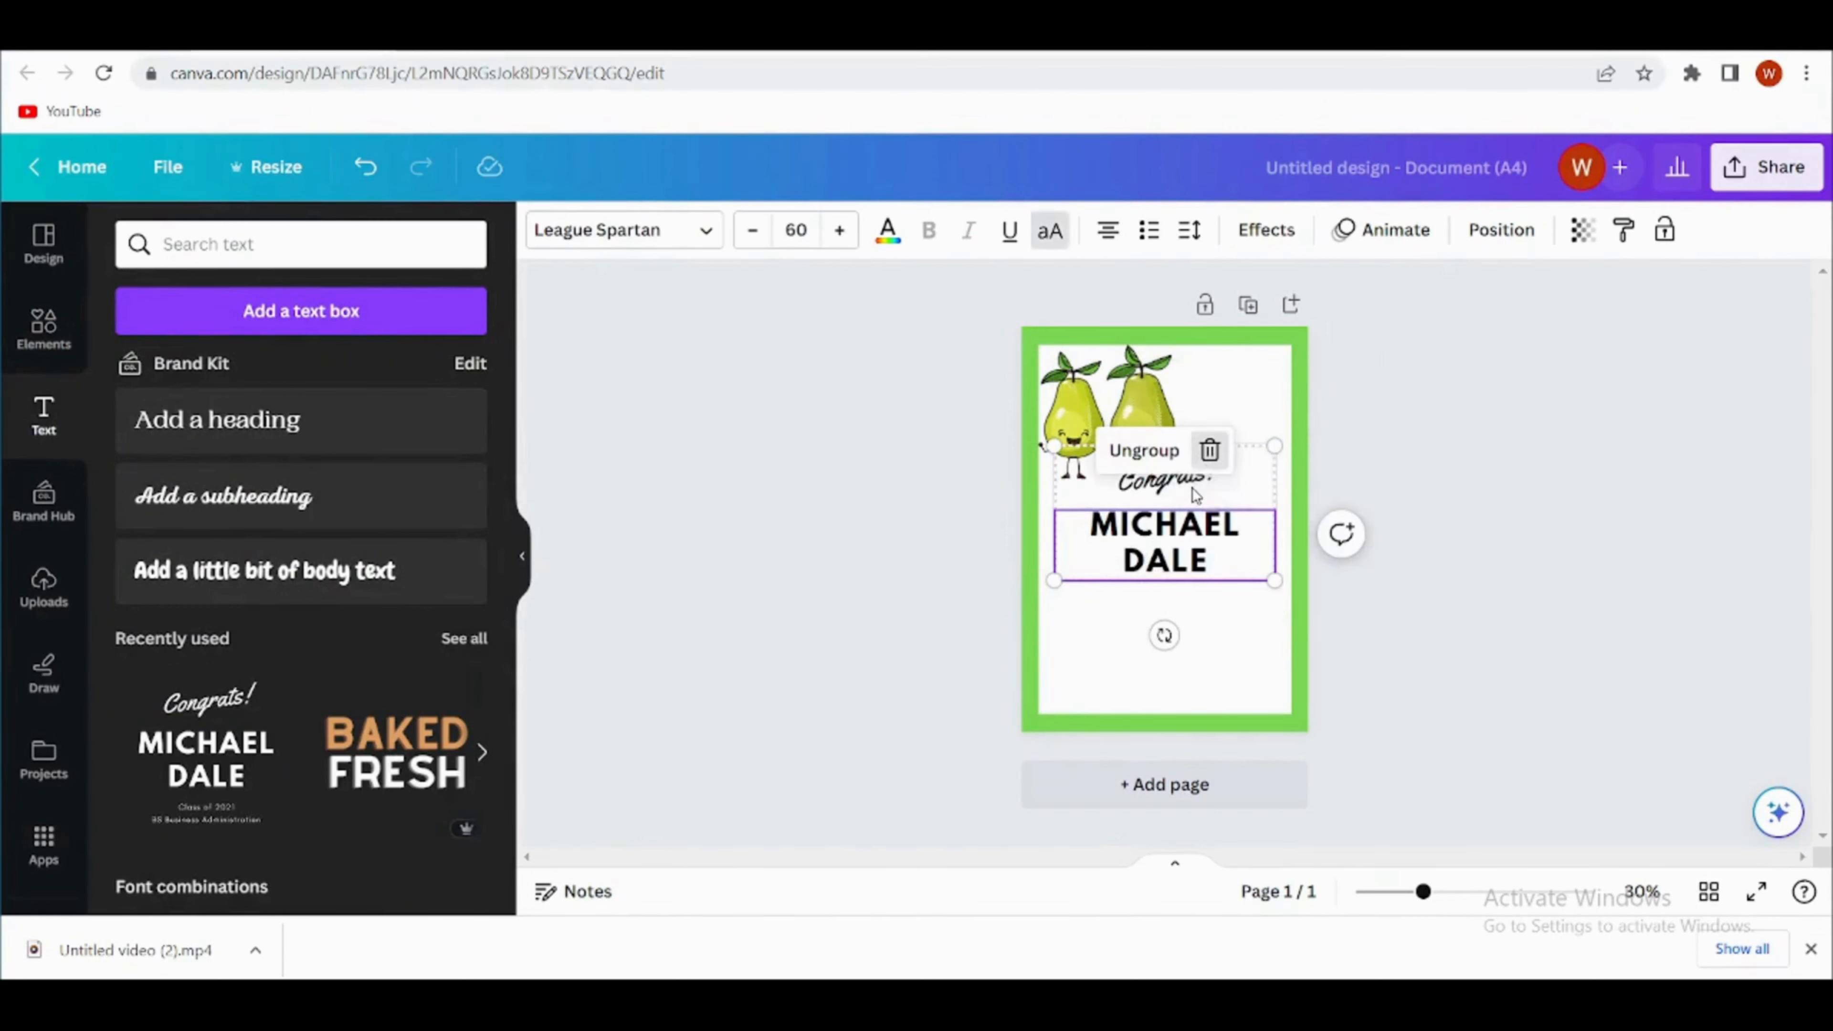
{"action": "key", "text": "Delete"}
- Move the script heading below the pears and replace its text with "We make a beautiful pear"
{"action": "left_click", "coordinate": [1215, 463]}
{"action": "left_click_drag", "start_coordinate": [1203, 567], "coordinate": [1178, 559]}
{"action": "double_click", "coordinate": [1216, 549]}
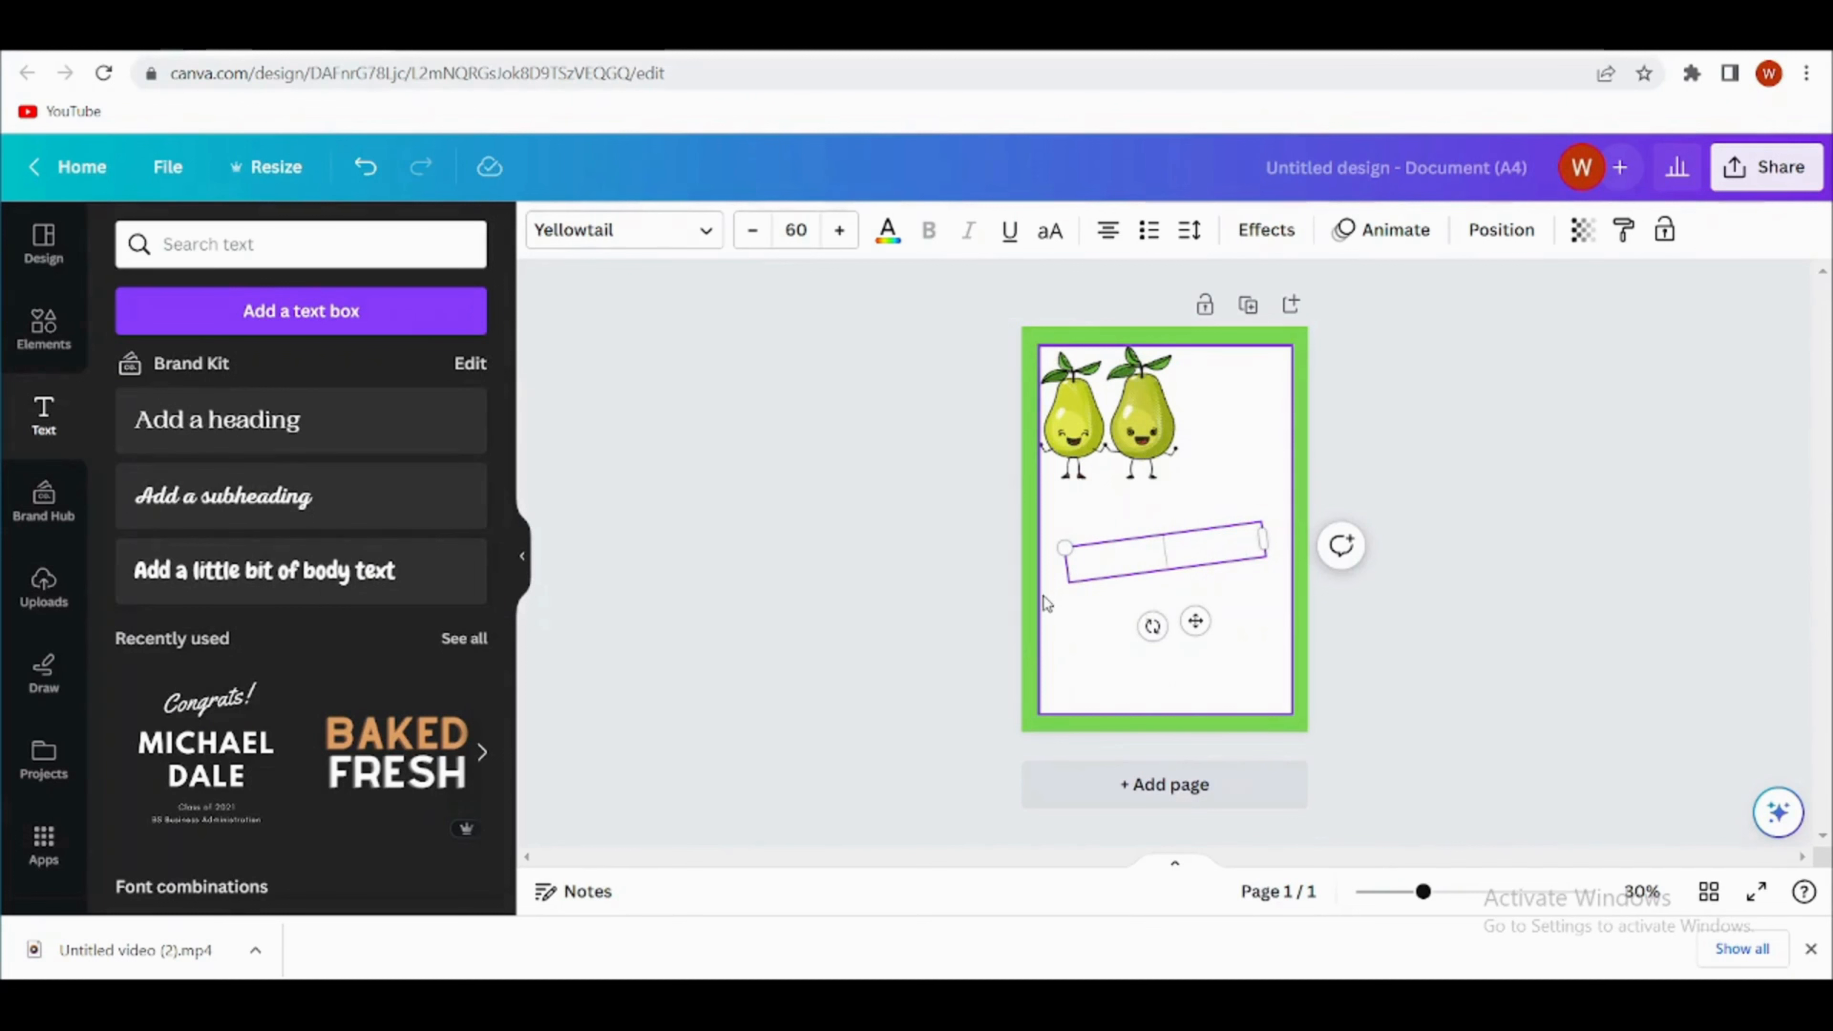
{"action": "type", "text": "We make a beautiful pear"}
{"action": "left_click", "coordinate": [1146, 626]}
{"action": "left_click", "coordinate": [1176, 566]}
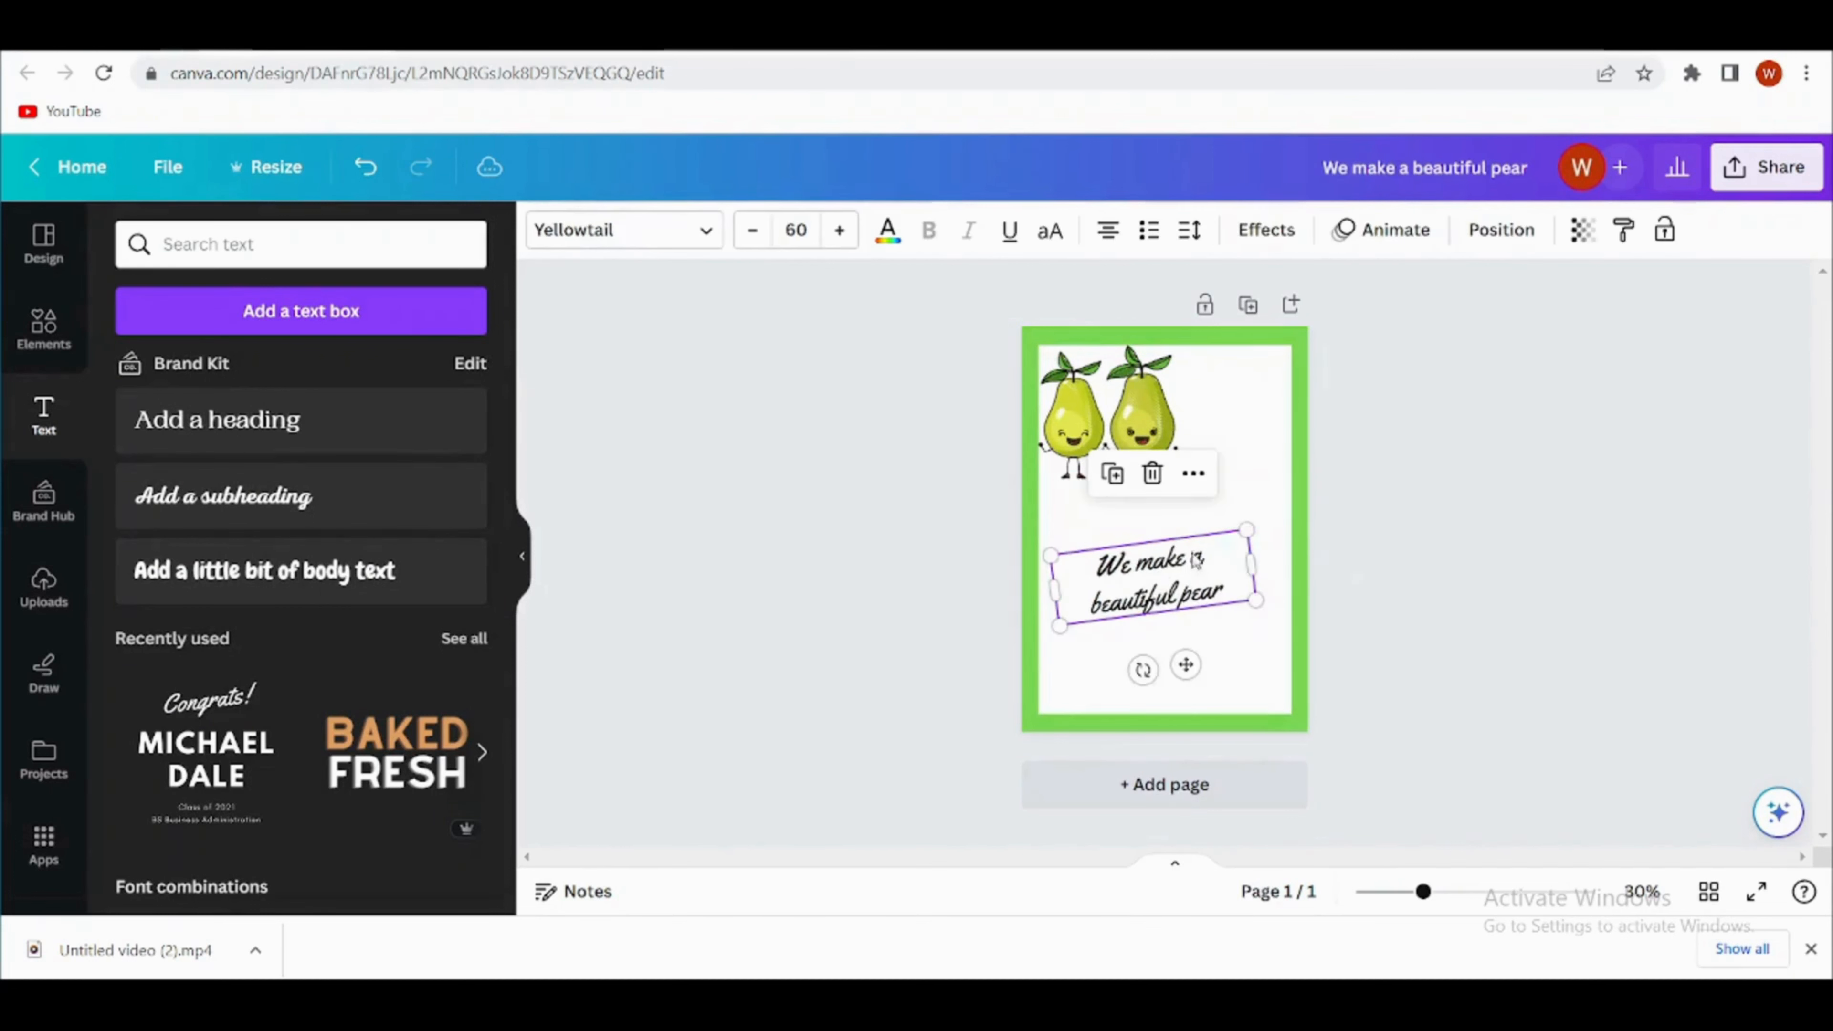
- Enlarge the slogan to font size 94.5, centre it below the pears and add an exclamation mark at its end
{"action": "left_click_drag", "start_coordinate": [1239, 533], "coordinate": [1335, 491]}
{"action": "left_click_drag", "start_coordinate": [1212, 561], "coordinate": [1169, 598]}
{"action": "left_click", "coordinate": [1257, 606]}
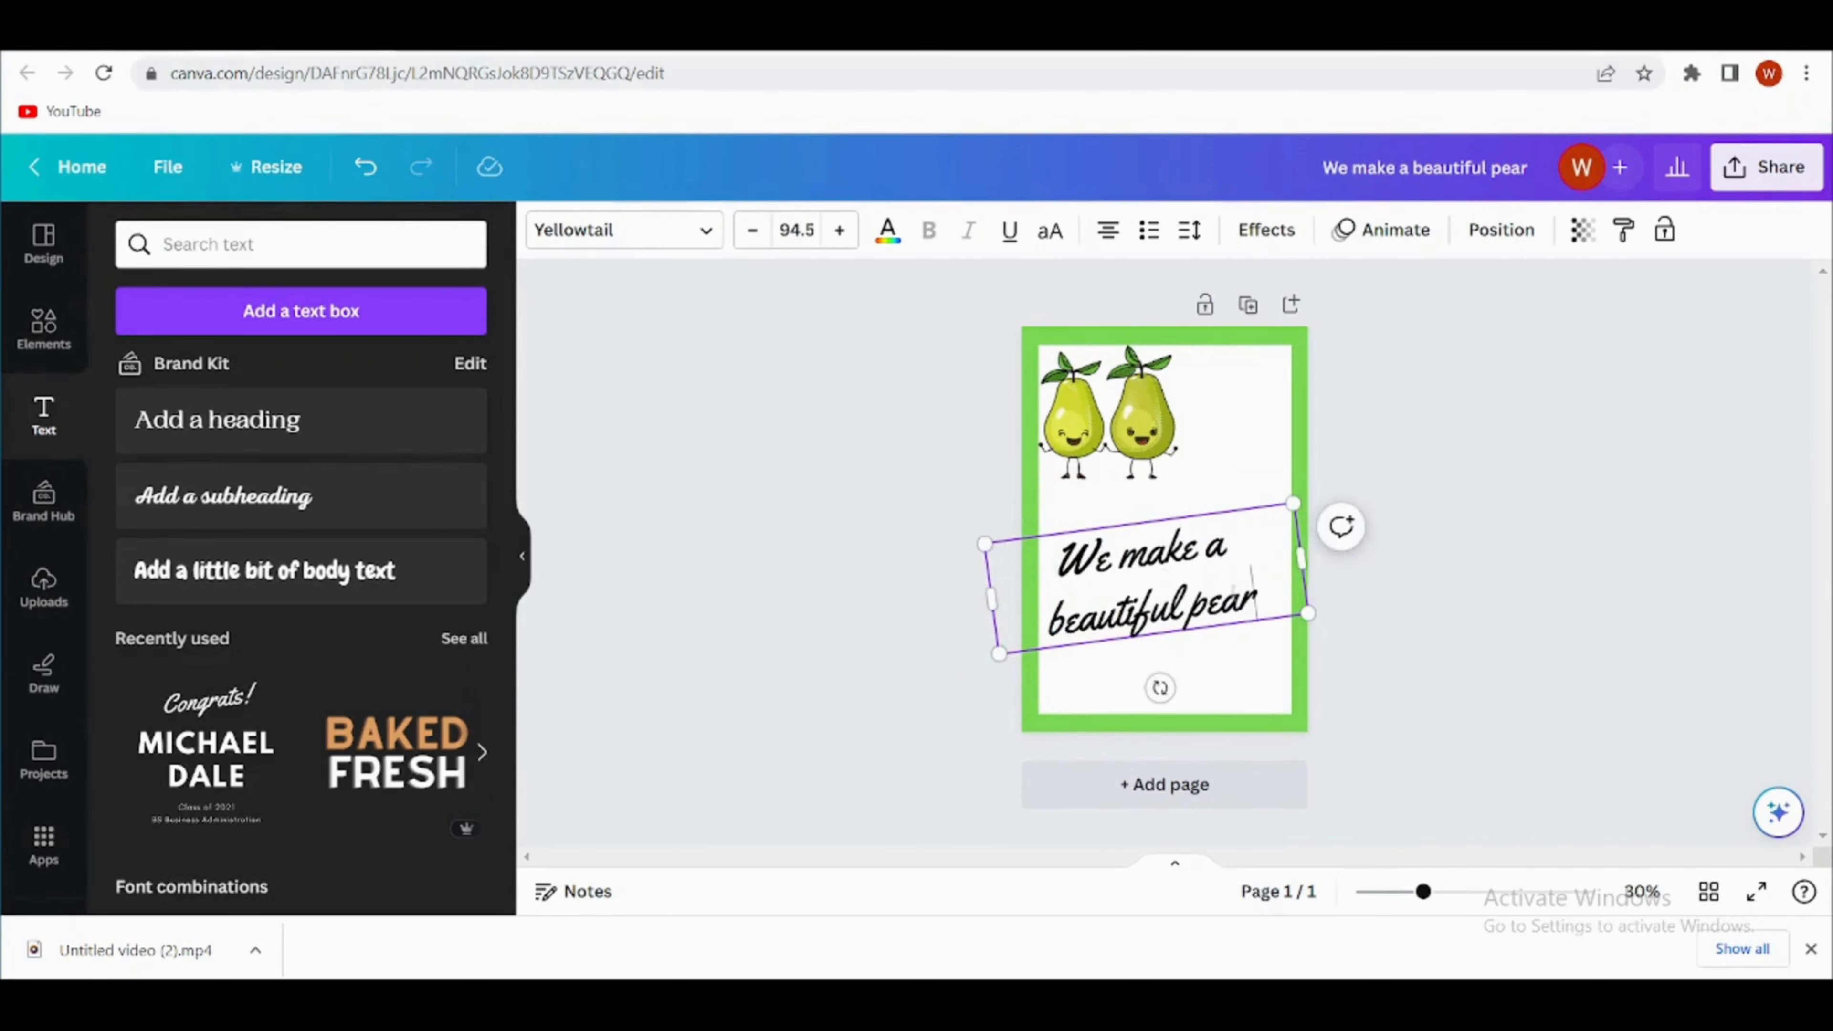
{"action": "type", "text": "!"}
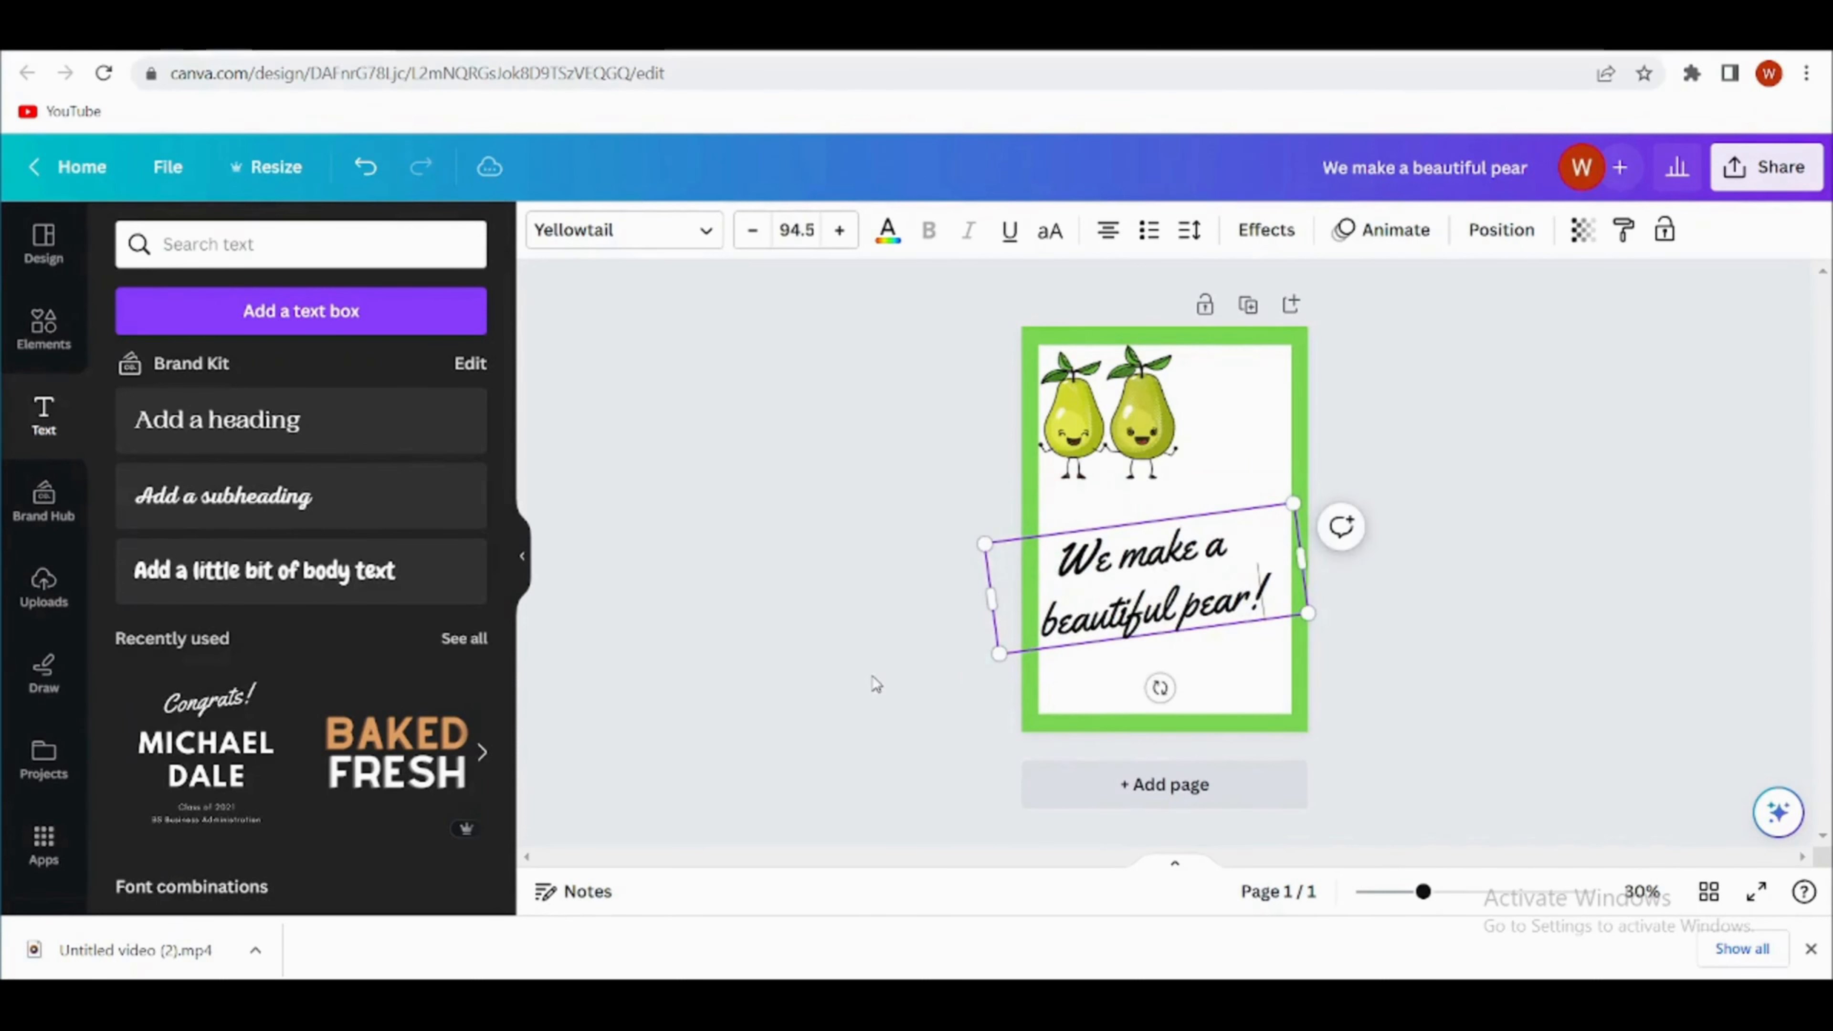
- Enlarge the slogan a little more and shift it down within the lower half of the white panel
{"action": "left_click", "coordinate": [1439, 641]}
{"action": "left_click_drag", "start_coordinate": [1184, 597], "coordinate": [1194, 591]}
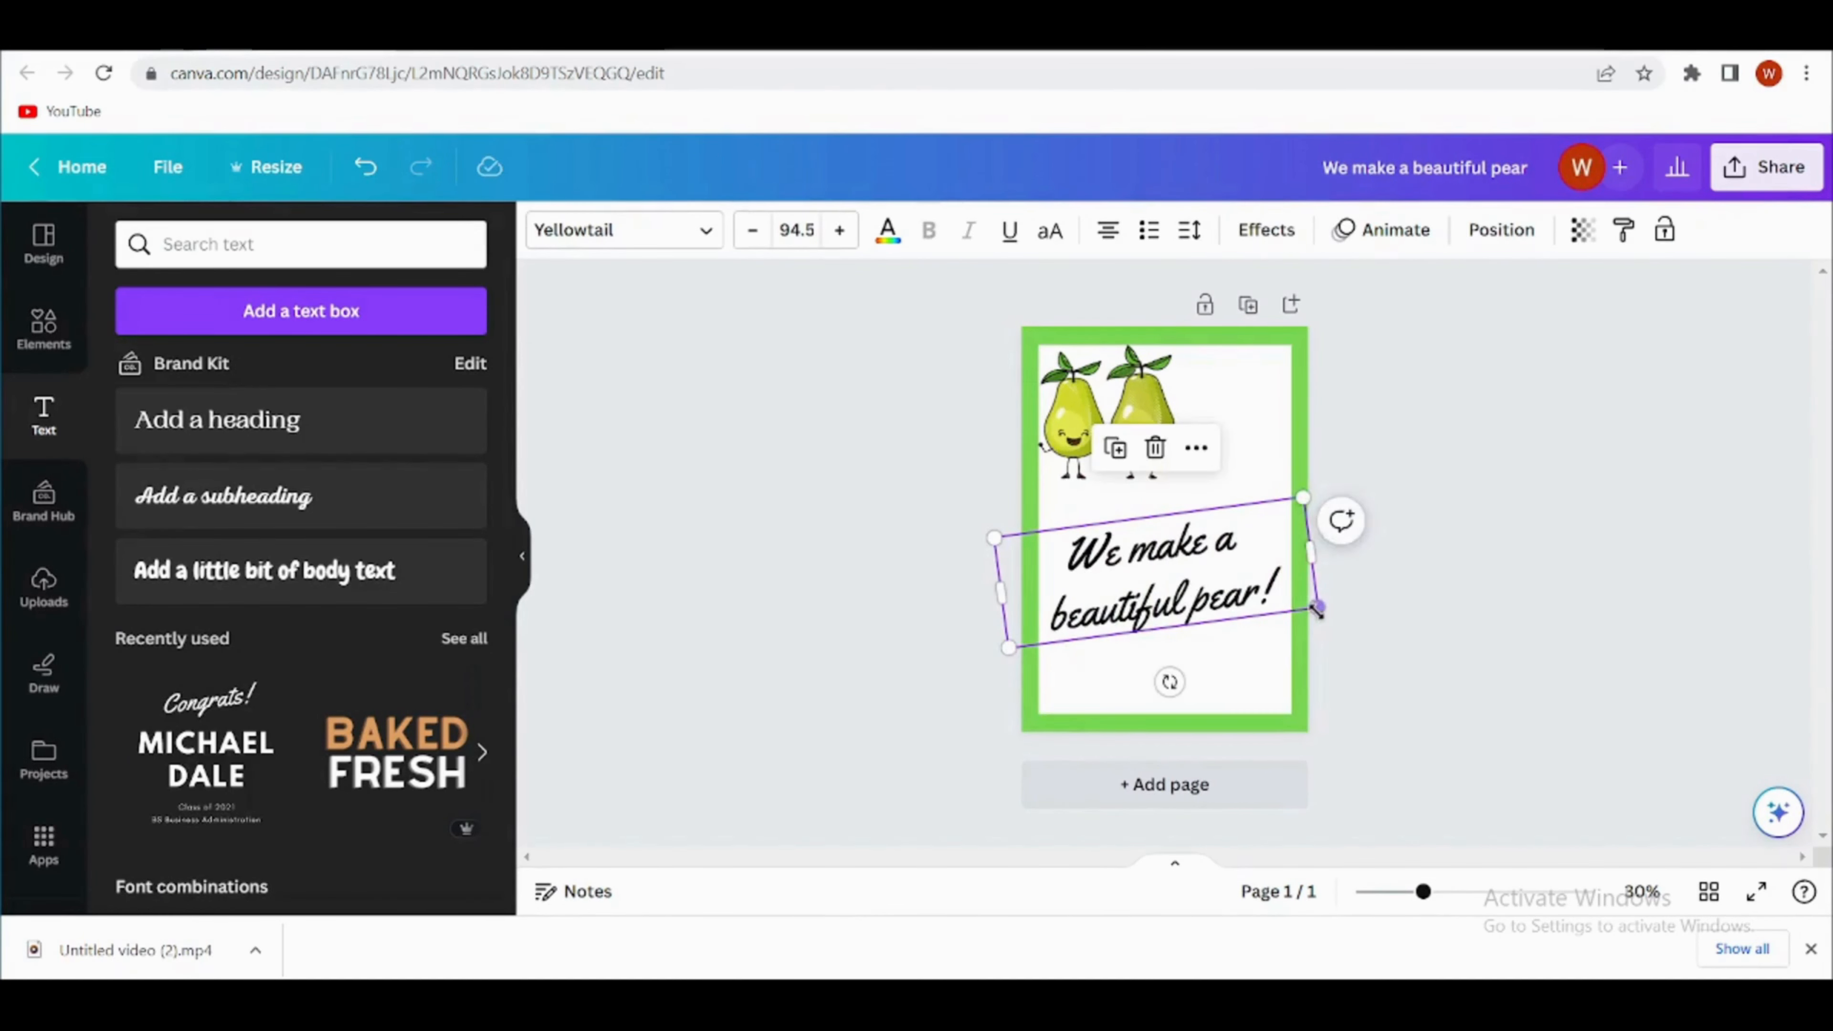
{"action": "left_click_drag", "start_coordinate": [1317, 608], "coordinate": [1348, 617]}
{"action": "left_click_drag", "start_coordinate": [1227, 588], "coordinate": [1210, 600]}
- Enlarge the smiling pears graphic from its lower-right corner to fill more of the space above the slogan
{"action": "left_click", "coordinate": [1082, 462]}
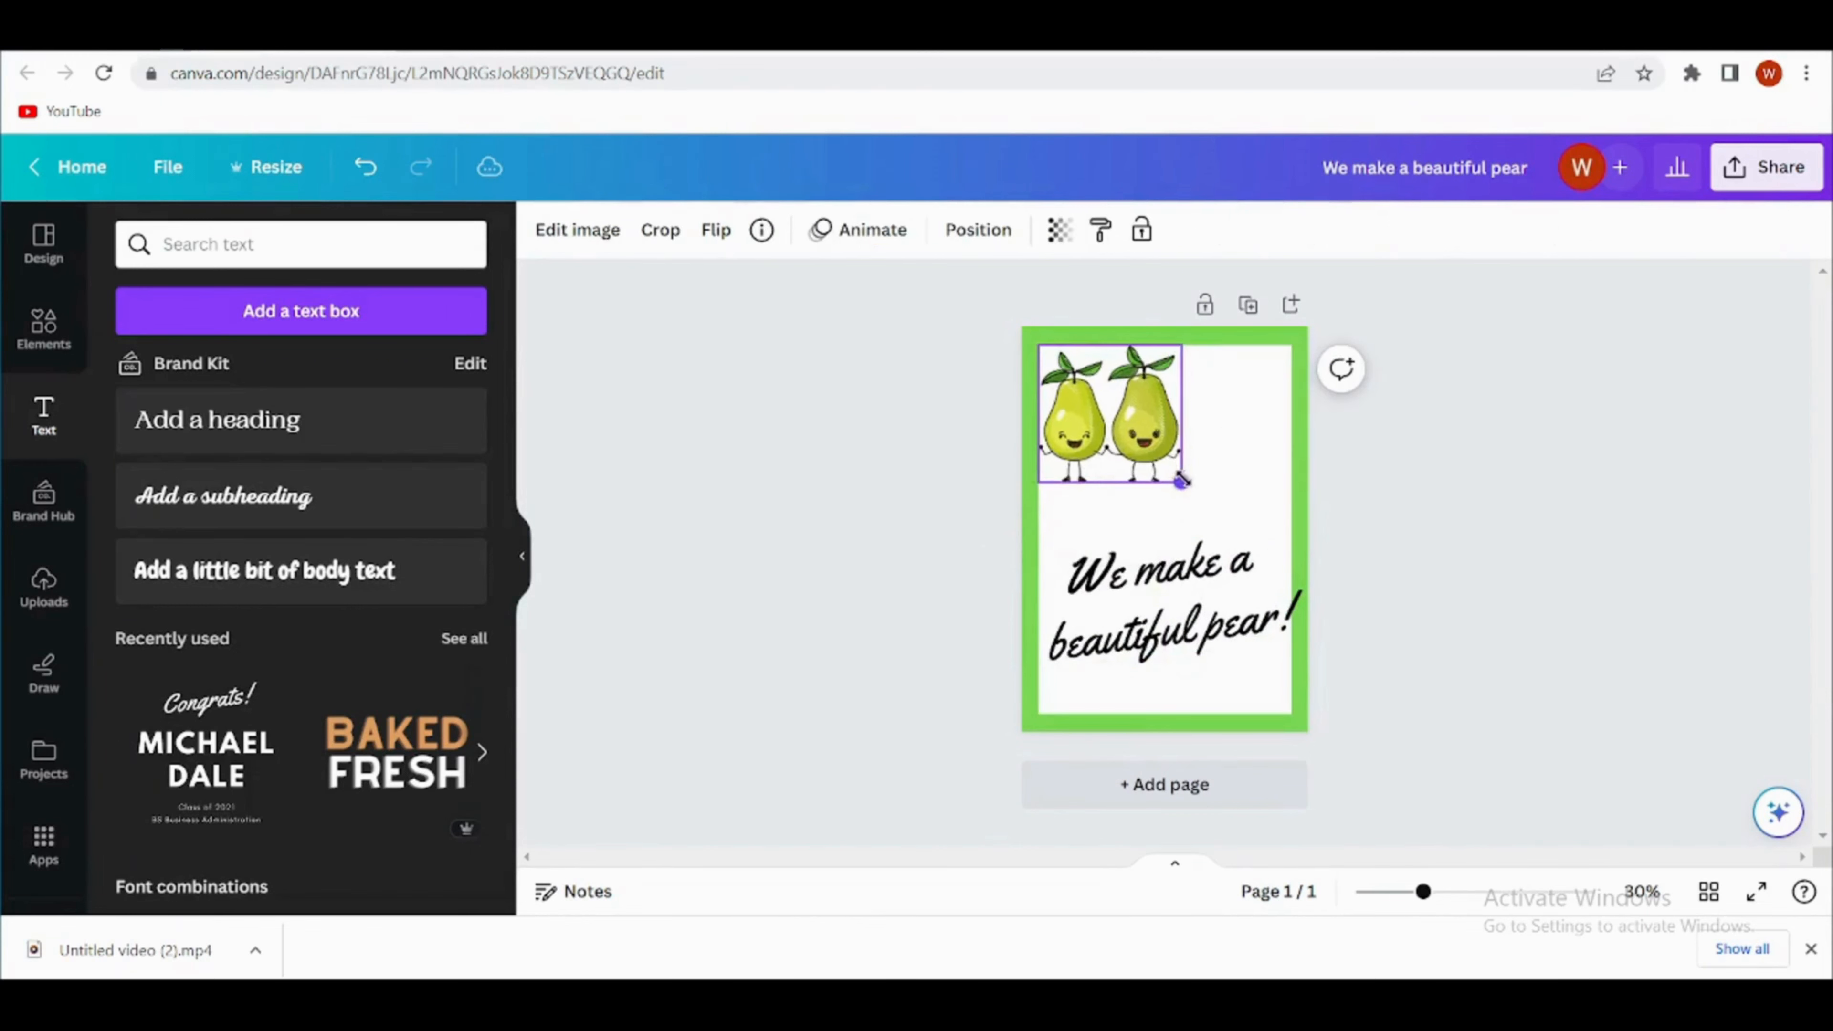
{"action": "left_click_drag", "start_coordinate": [1178, 479], "coordinate": [1213, 514]}
{"action": "key", "text": "Escape"}
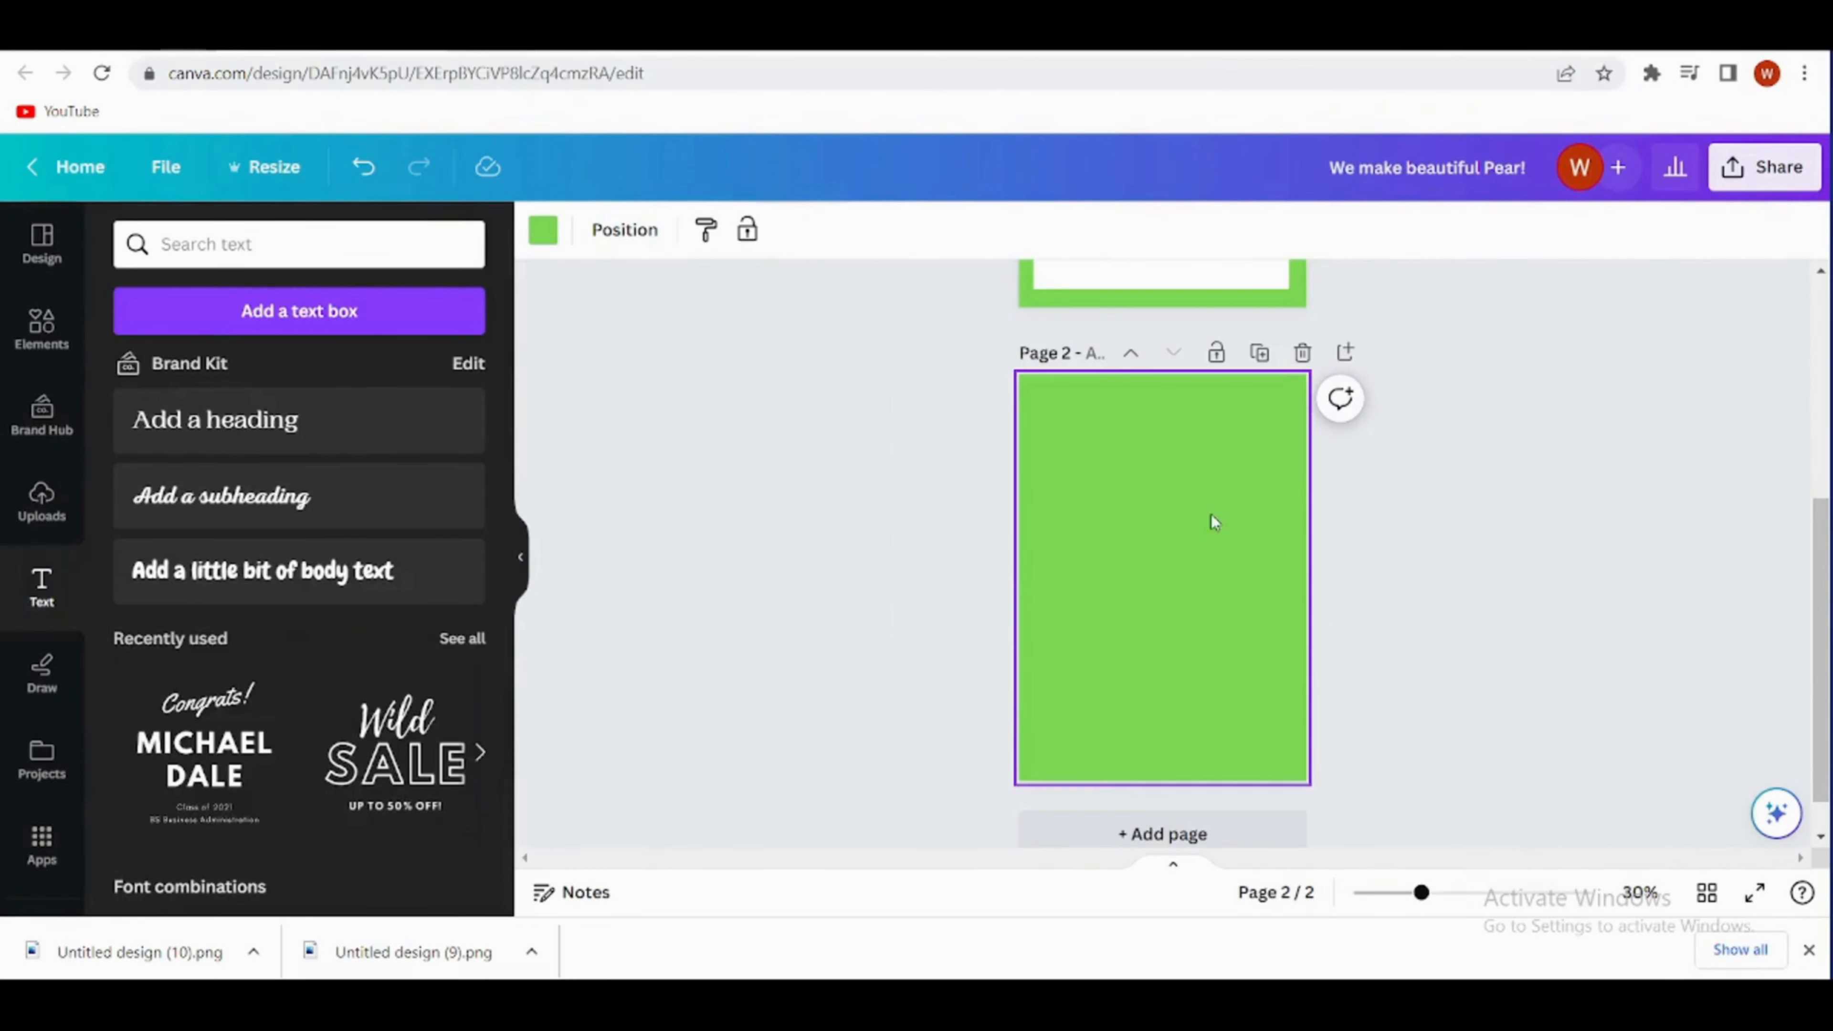
- Change page 2's background to the salmon pink brand colour
{"action": "left_click", "coordinate": [549, 235]}
{"action": "left_click", "coordinate": [281, 556]}
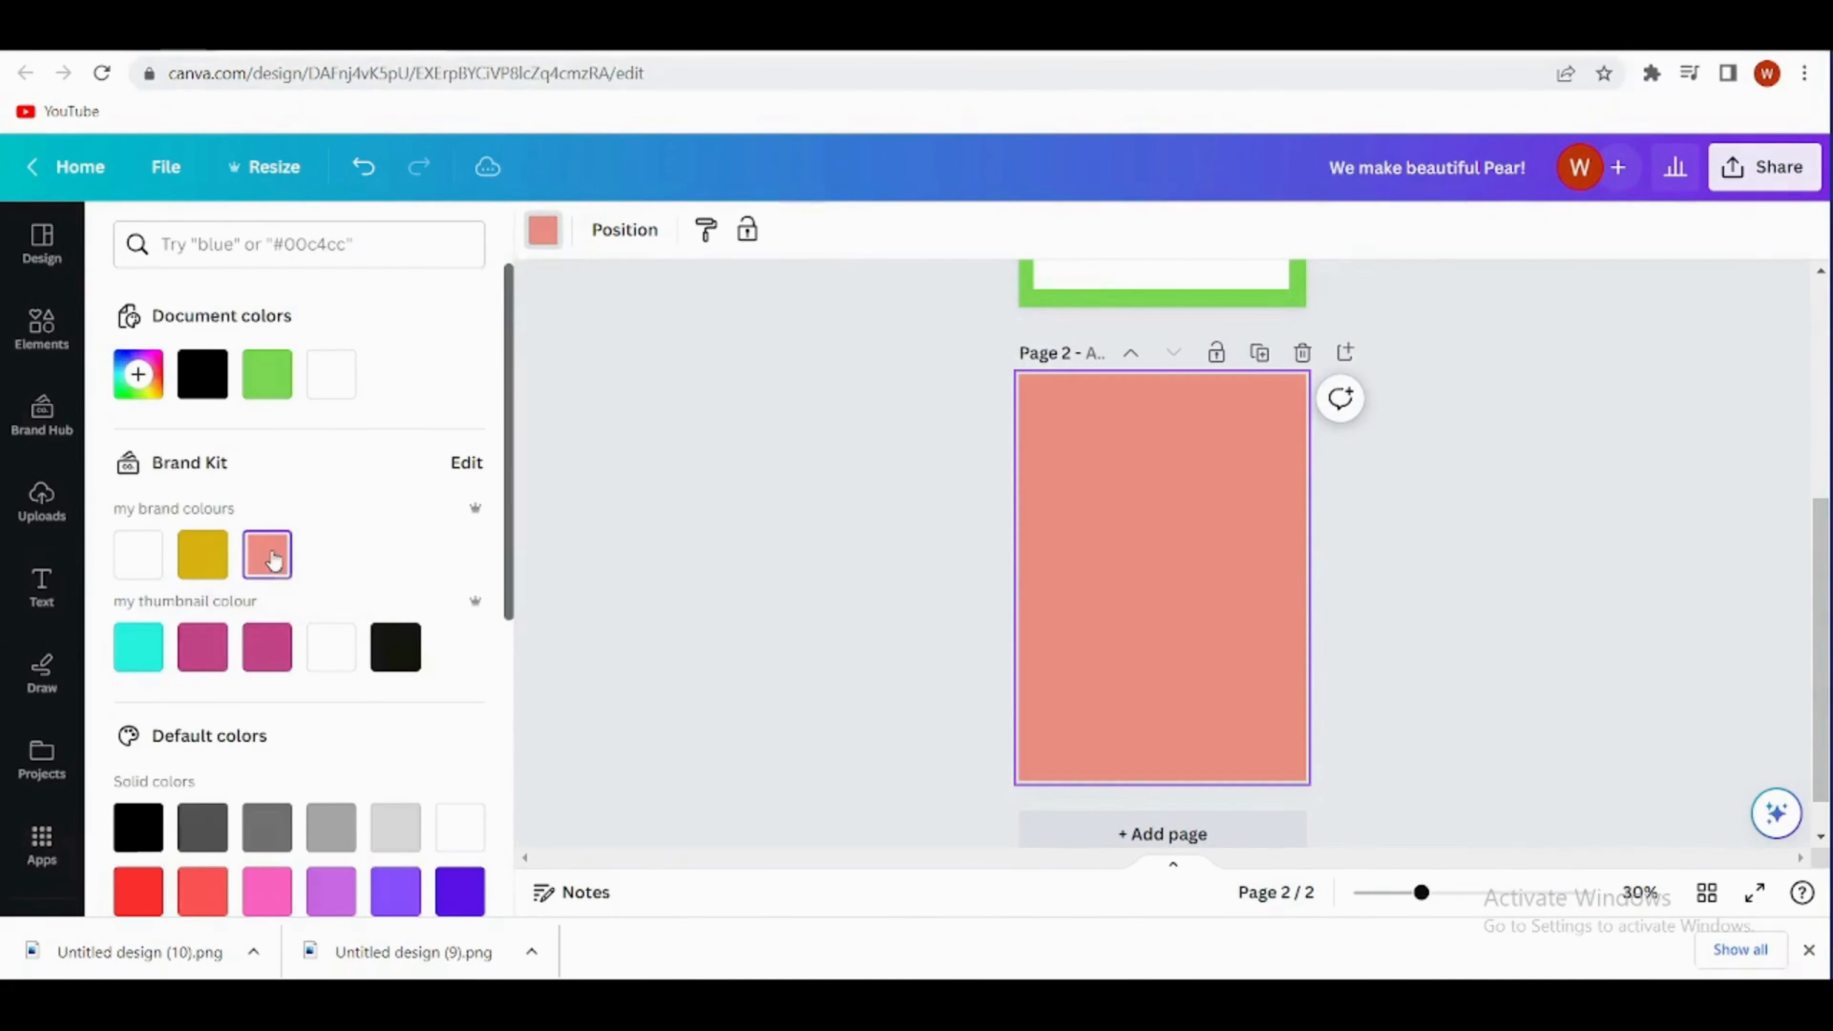
{"action": "key", "text": "Escape"}
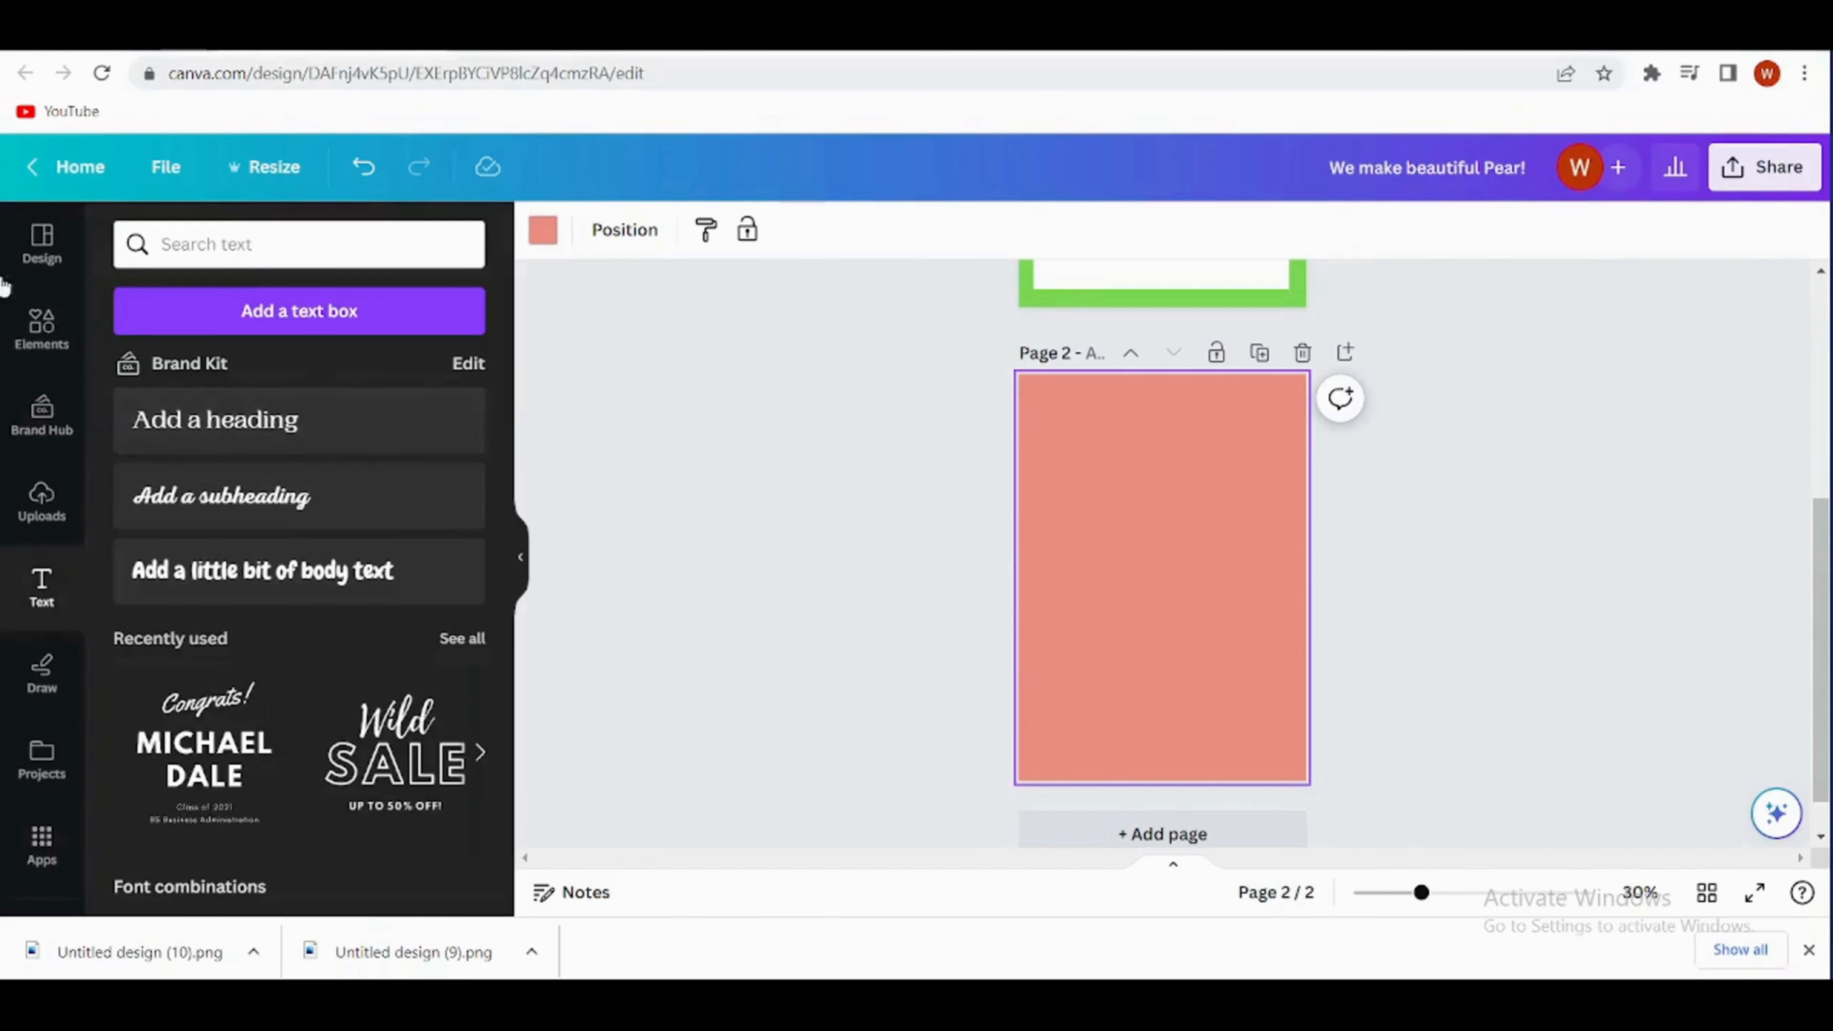
- Duplicate page 1's white rectangle and centre the copy on page 2, leaving an even pink border
{"action": "left_click", "coordinate": [34, 339]}
{"action": "scroll", "coordinate": [1118, 506], "scroll_direction": "up", "scroll_amount": 3}
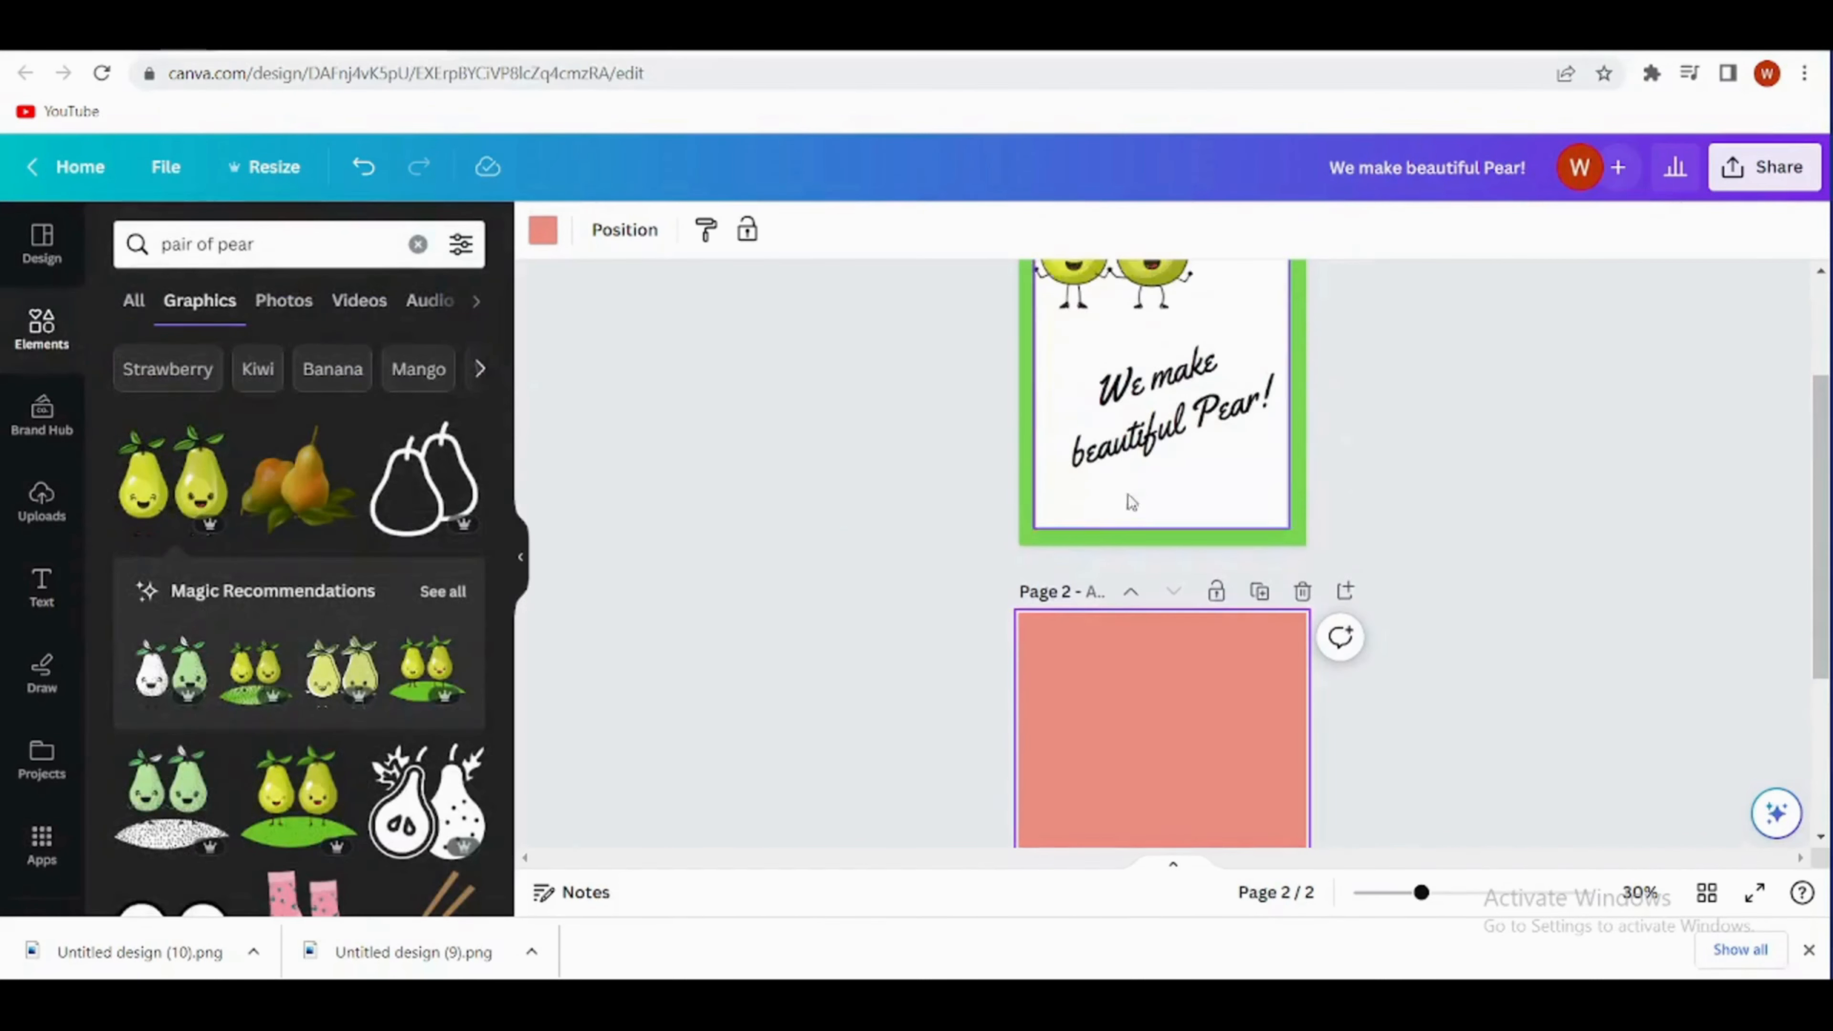
{"action": "left_click", "coordinate": [1047, 374]}
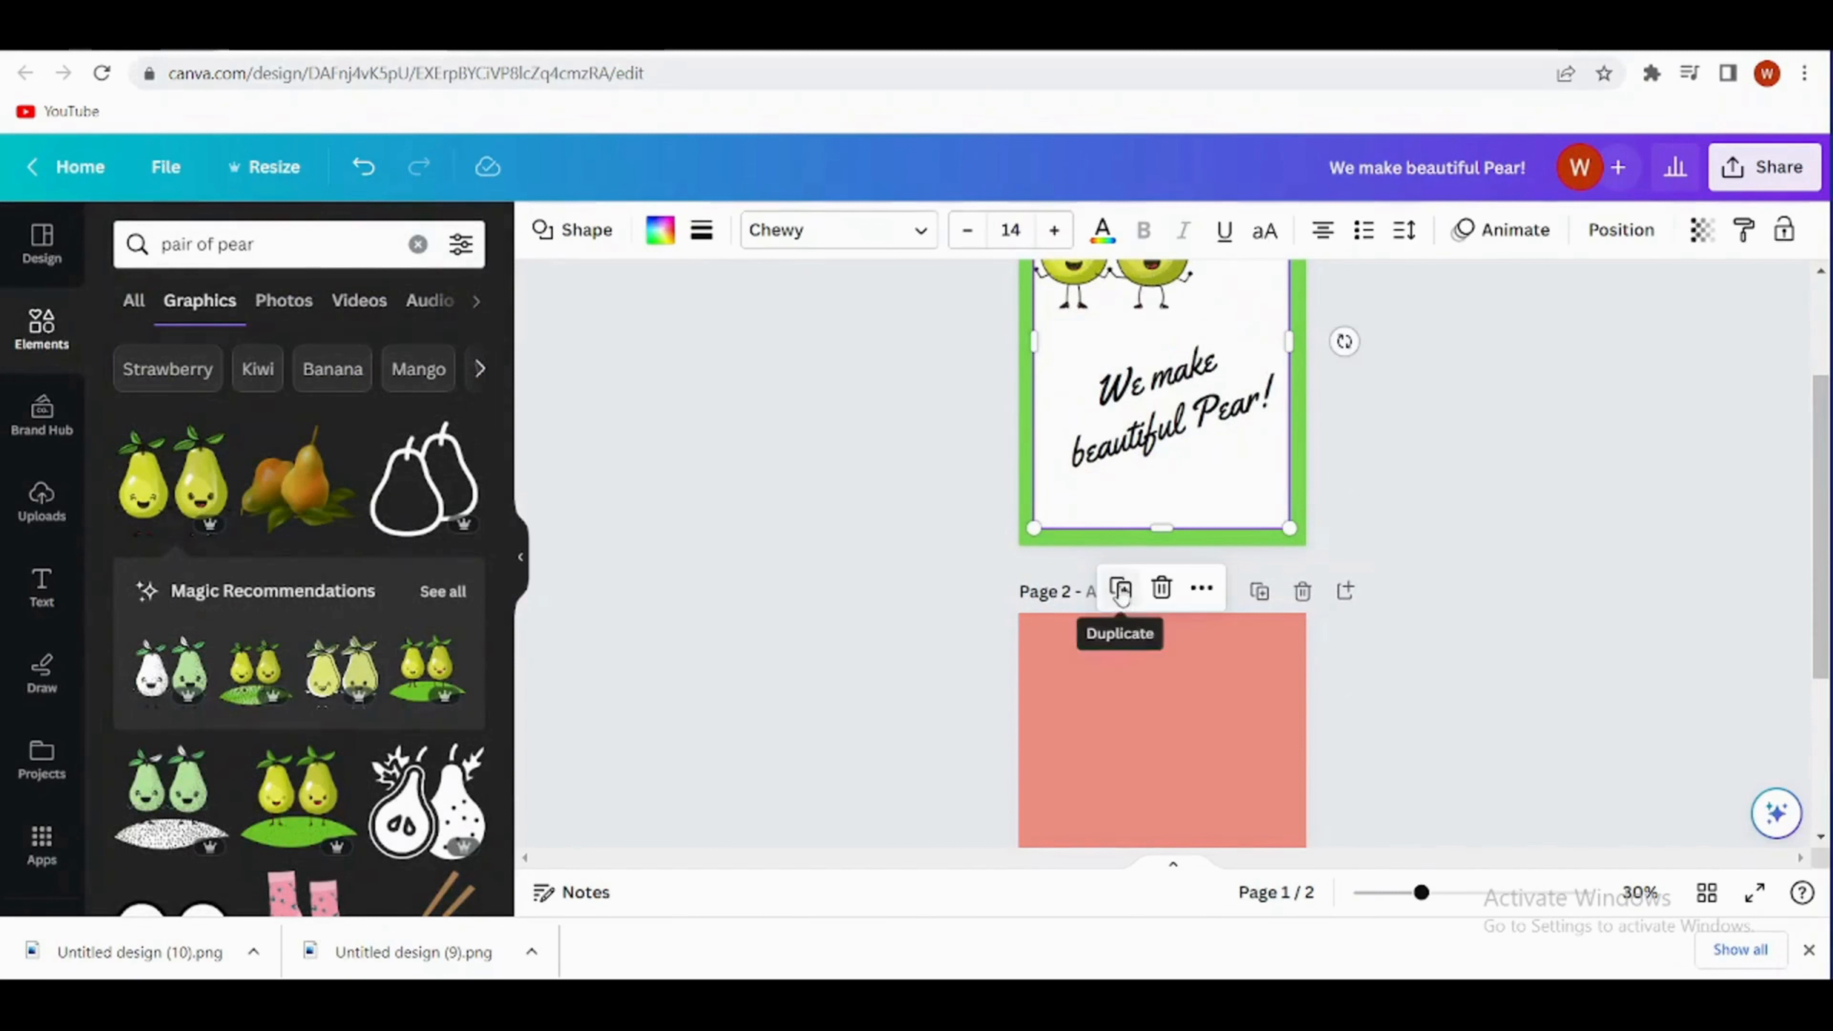
{"action": "left_click", "coordinate": [1121, 591]}
{"action": "left_click_drag", "start_coordinate": [1106, 486], "coordinate": [1085, 787]}
{"action": "scroll", "coordinate": [1384, 505], "scroll_direction": "down", "scroll_amount": 2}
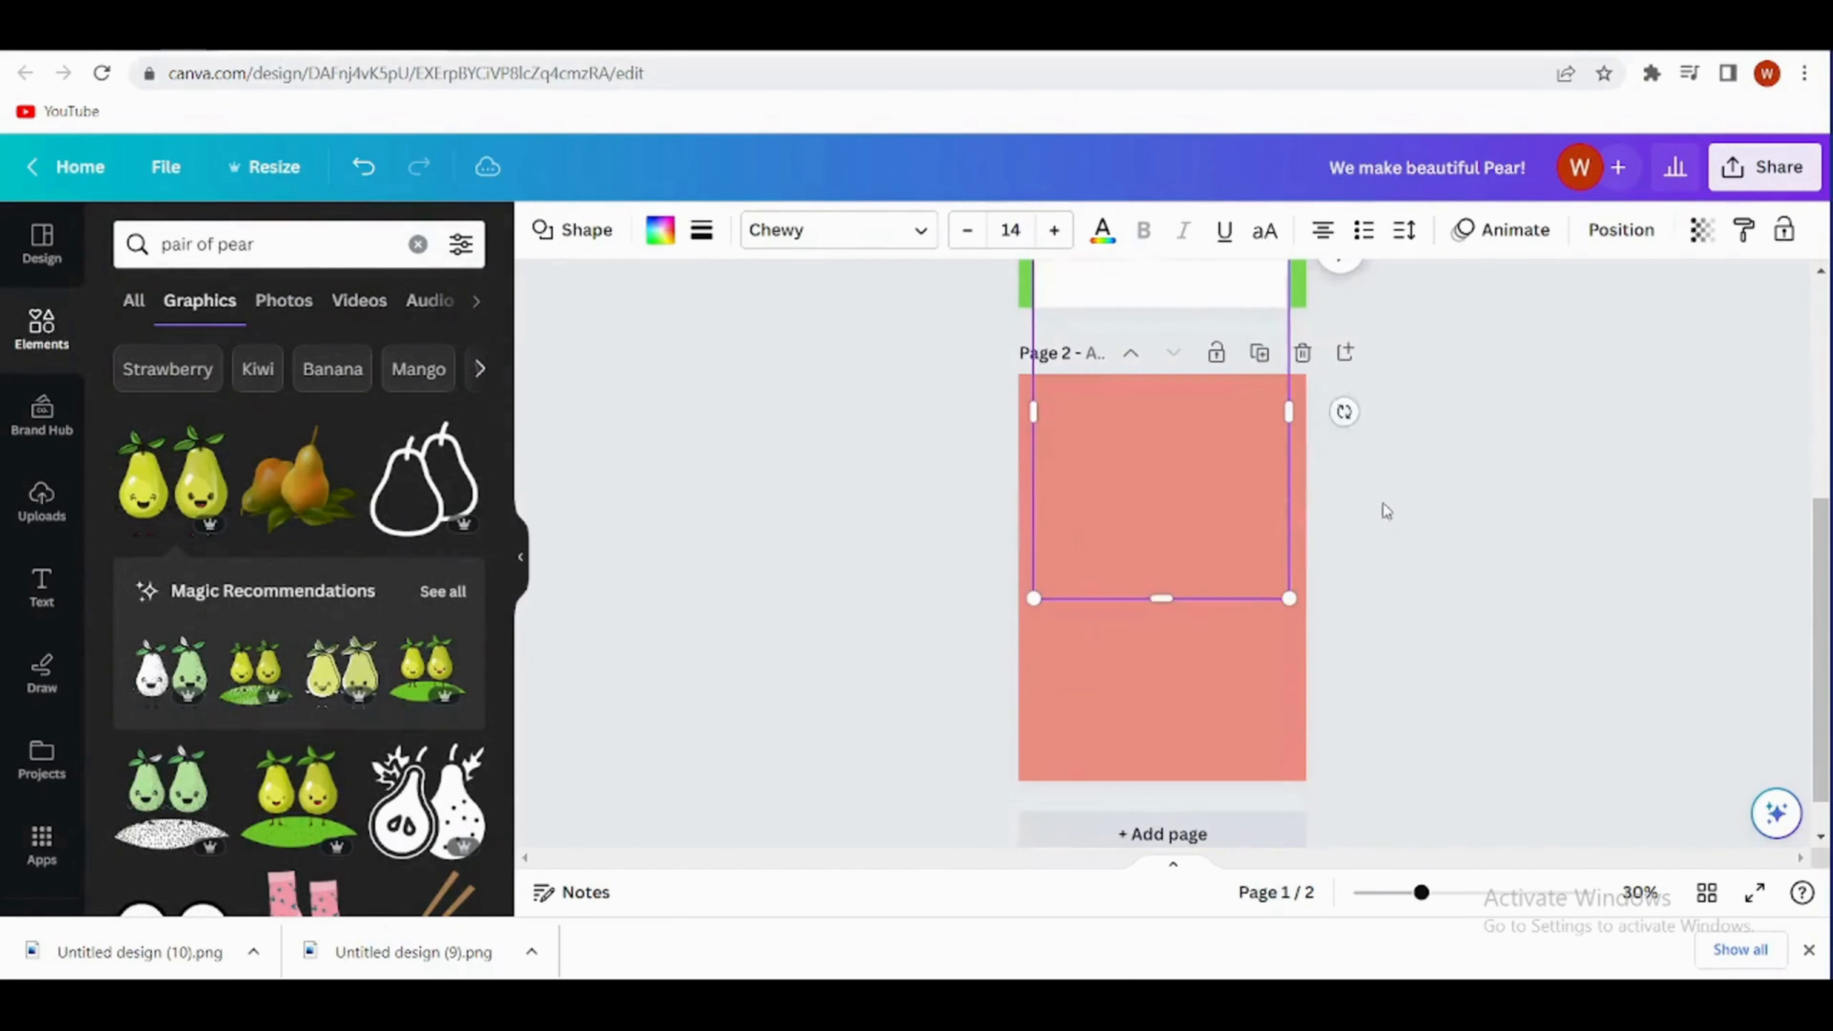
{"action": "left_click_drag", "start_coordinate": [1161, 568], "coordinate": [1174, 656]}
{"action": "left_click", "coordinate": [1452, 637]}
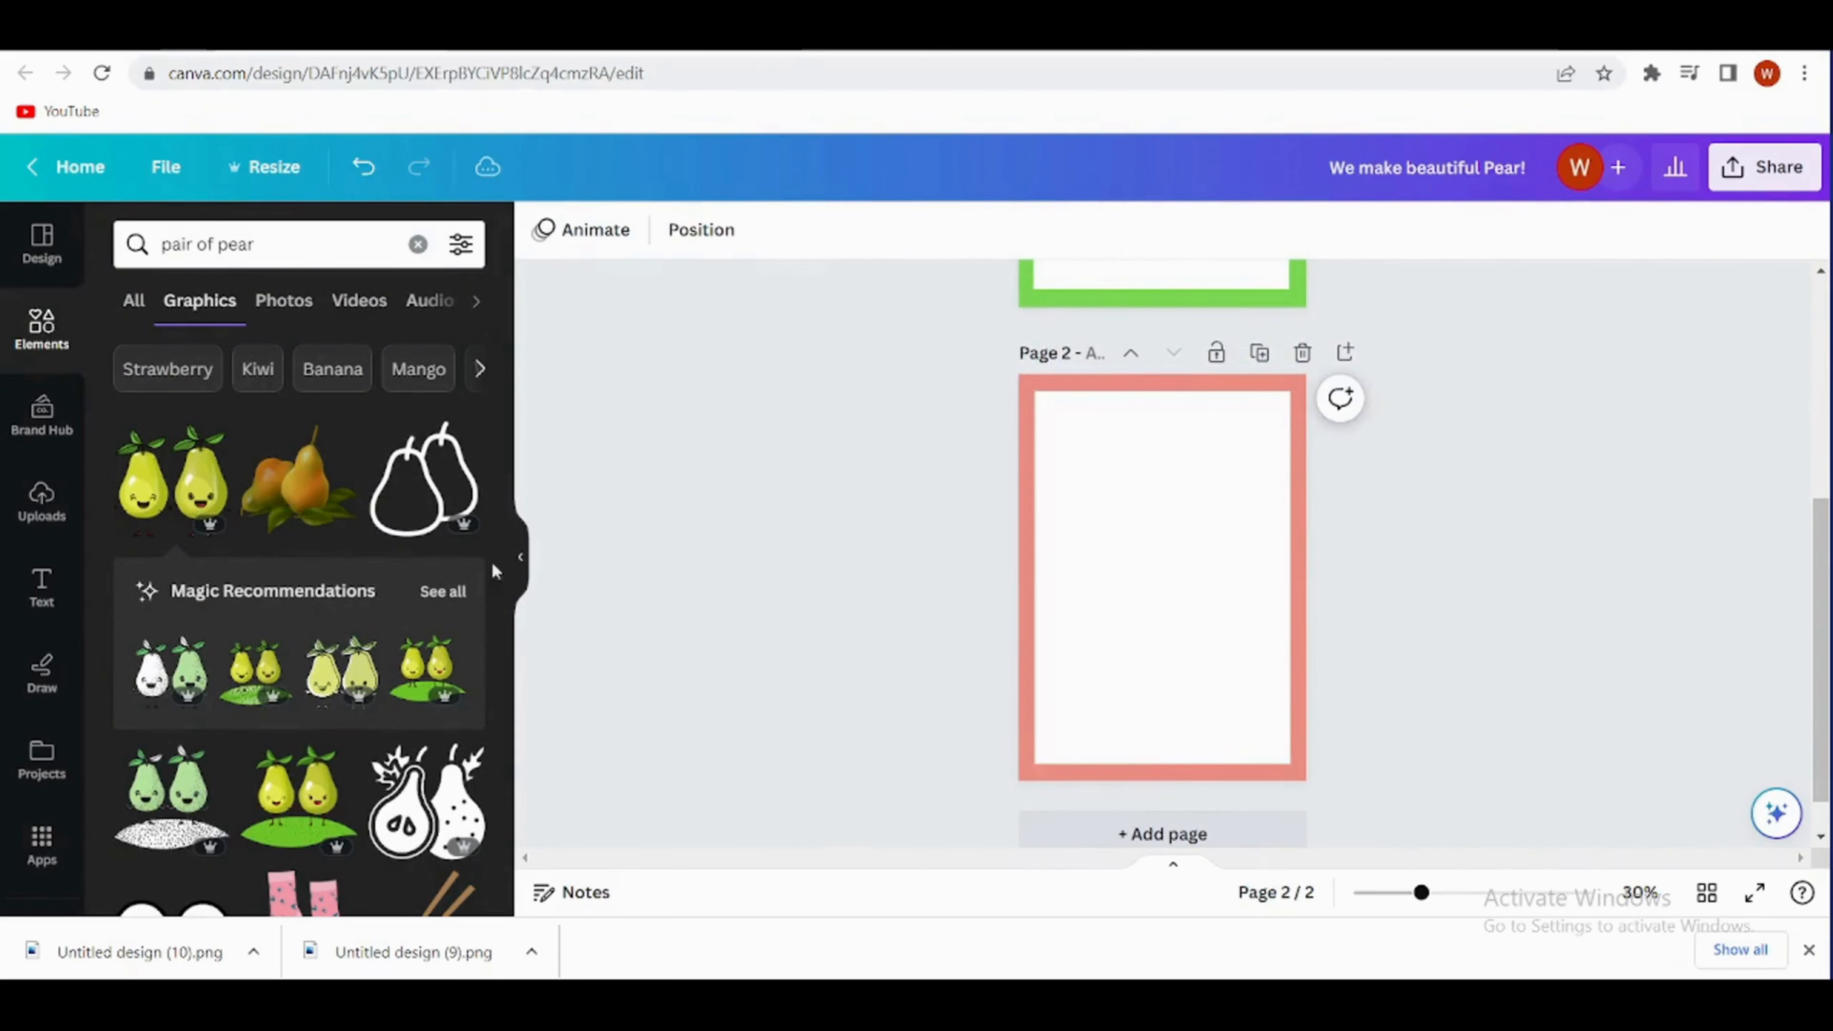
- Search the elements for "peach smiley" graphics
{"action": "left_click", "coordinate": [255, 245]}
{"action": "key", "text": "BackSpace"}
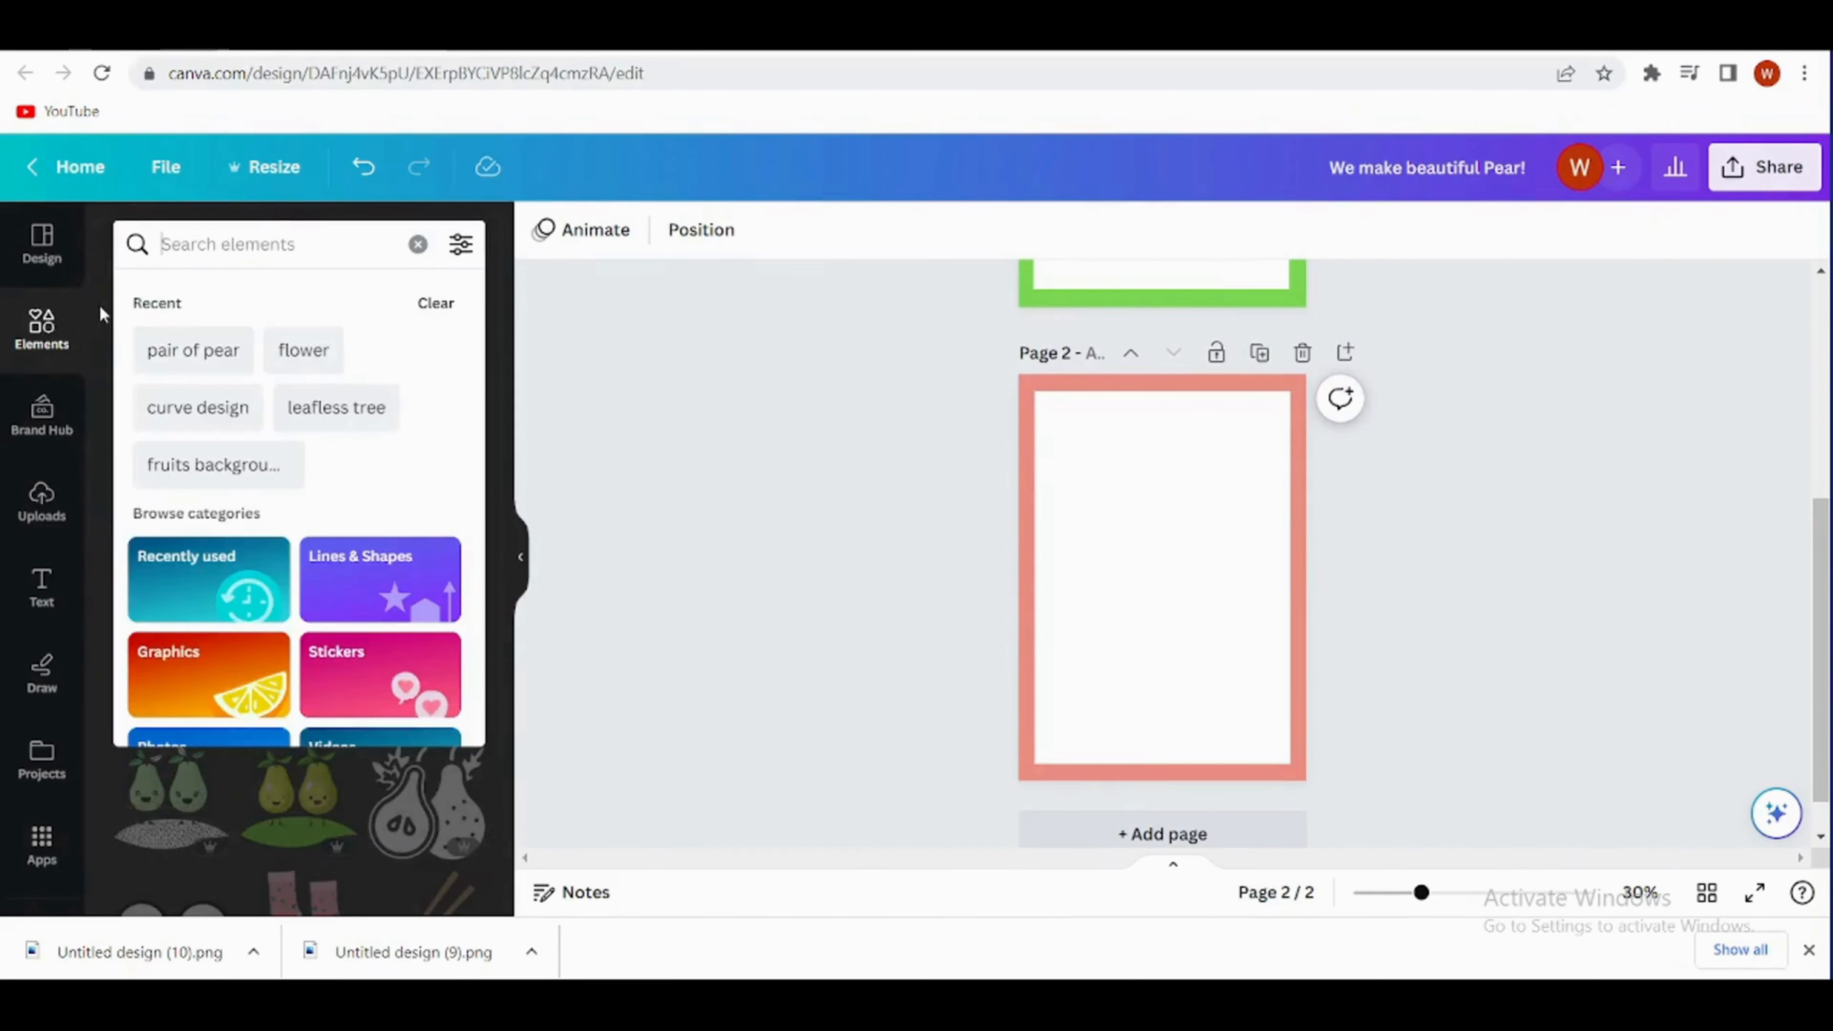
{"action": "type", "text": "peac"}
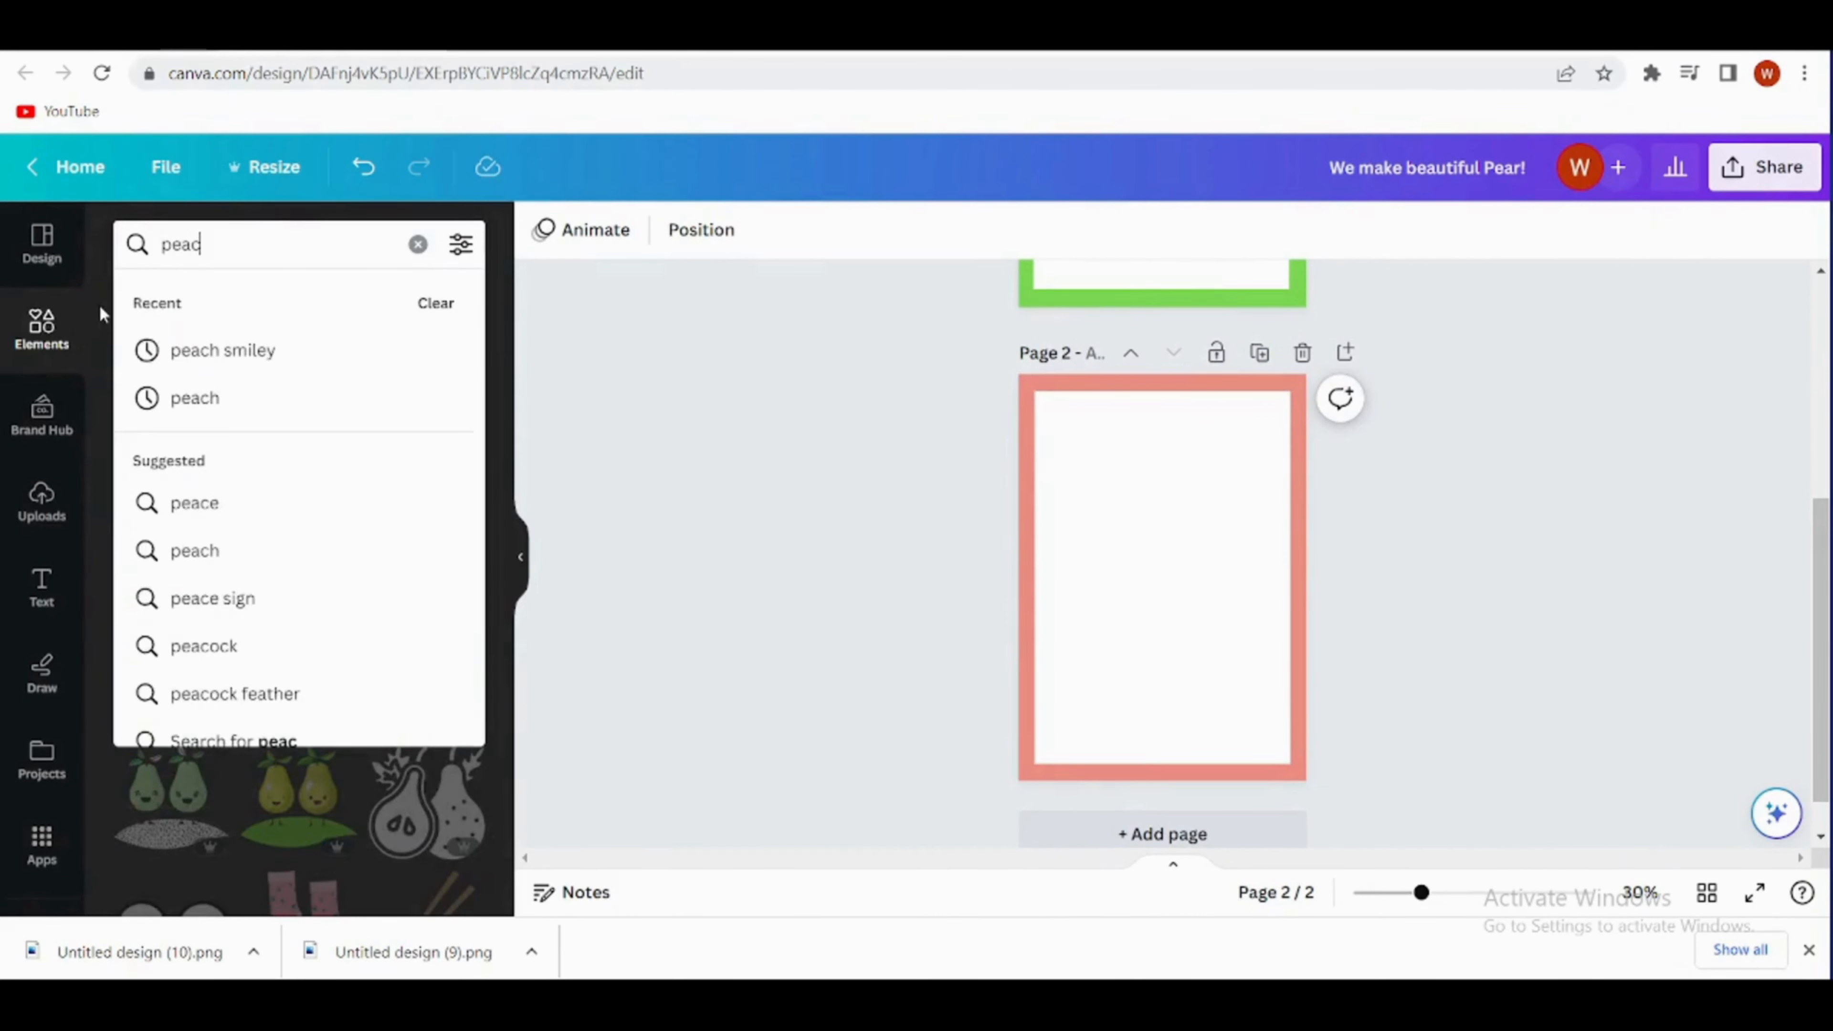
{"action": "type", "text": "h"}
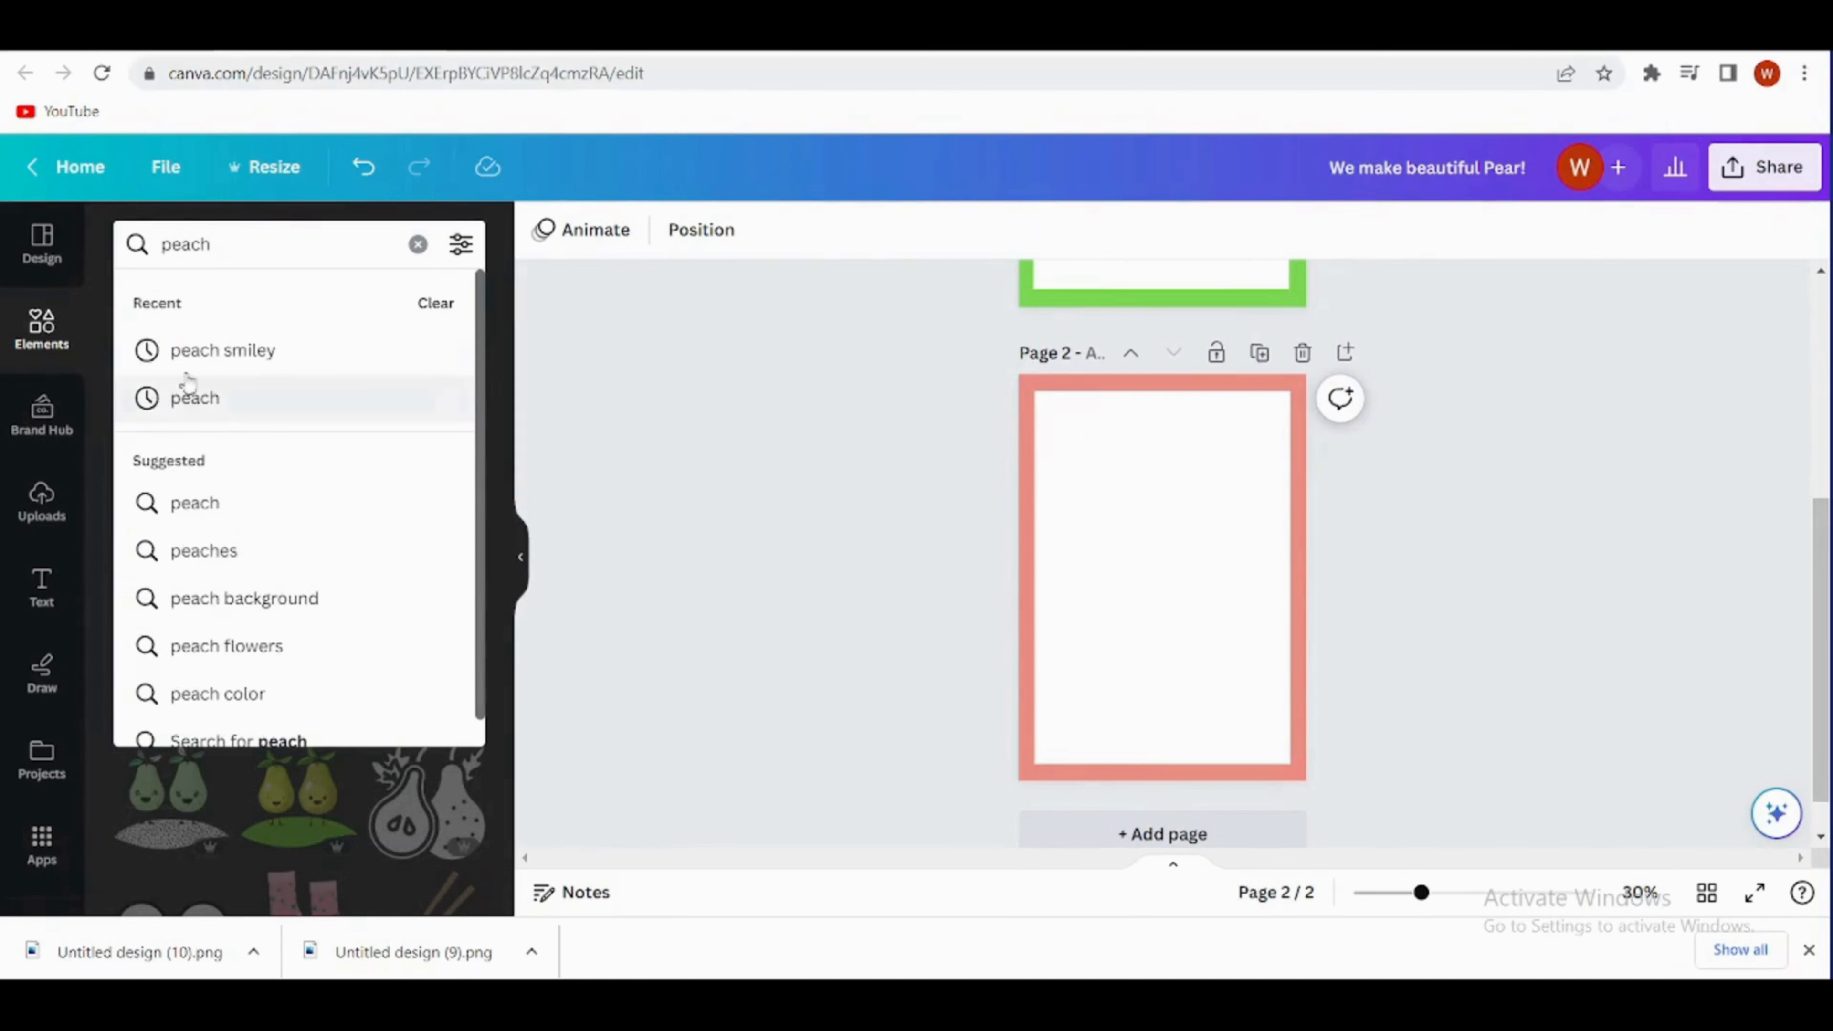
{"action": "left_click", "coordinate": [234, 352]}
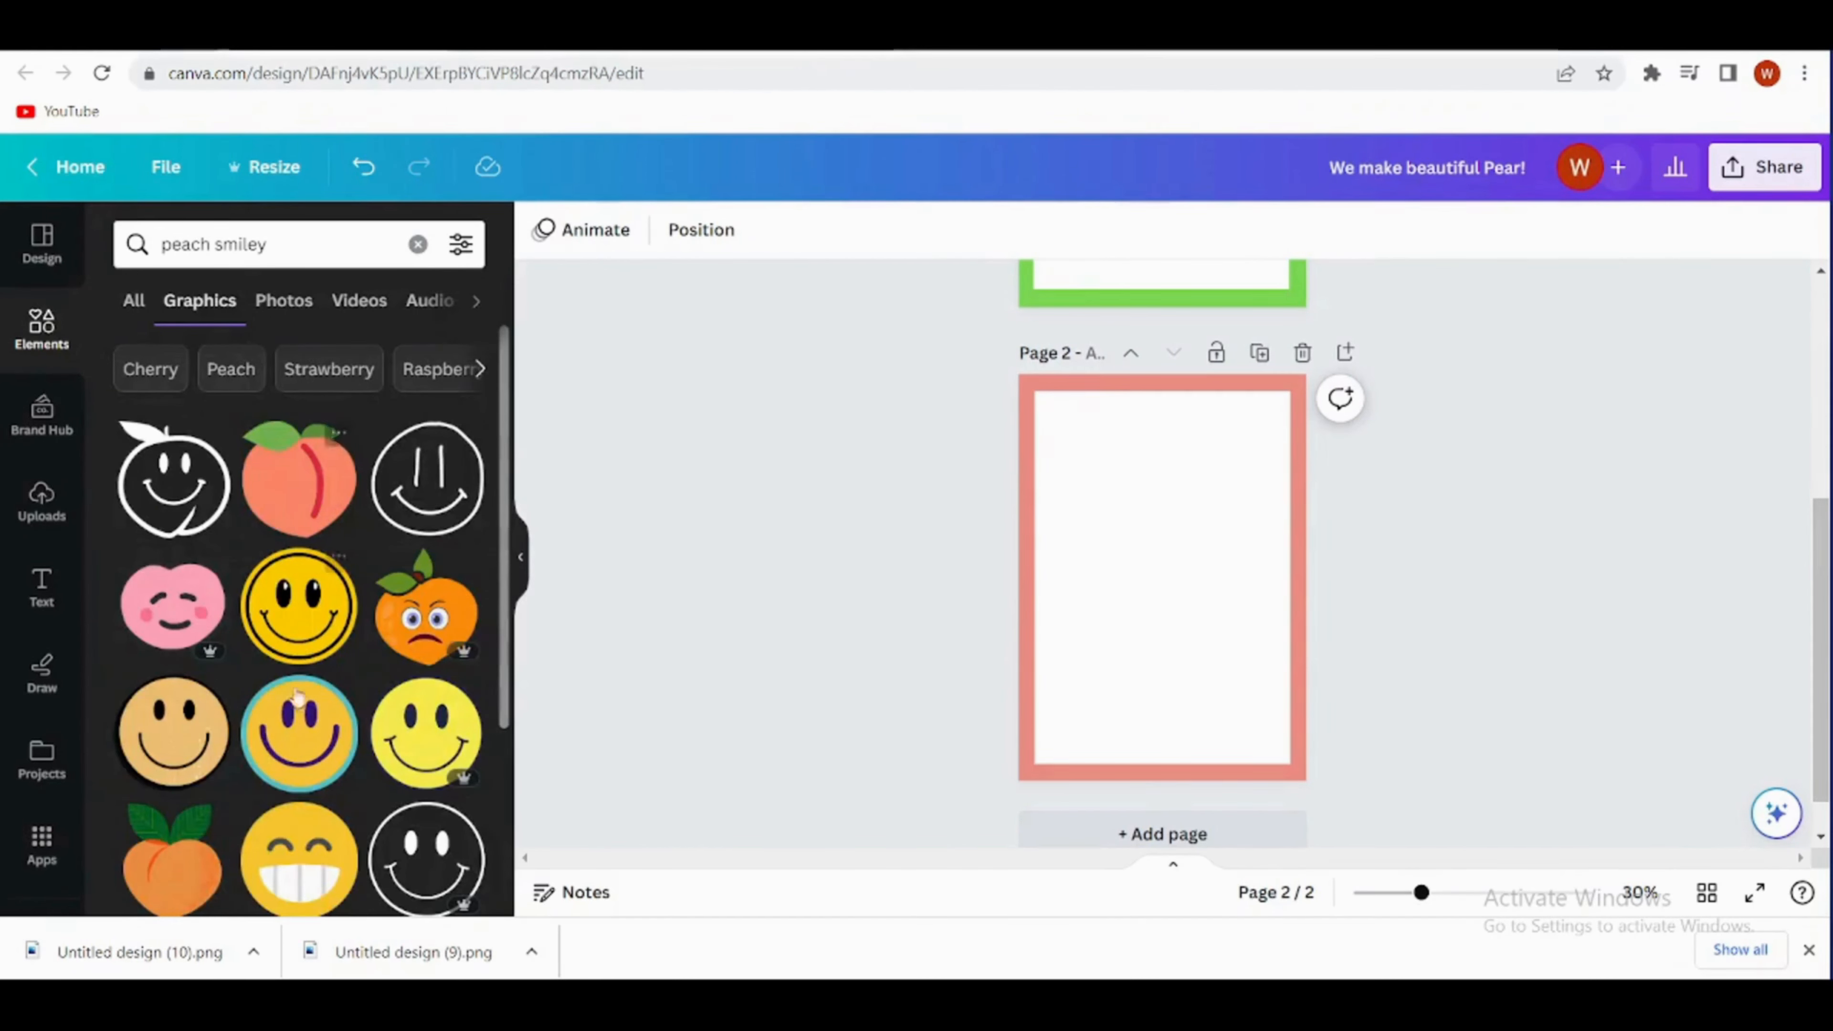
- Add the smiling peach with the pale green leaf to page 2, shrink it and centre it in the white panel
{"action": "scroll", "coordinate": [298, 695], "scroll_direction": "down", "scroll_amount": 5}
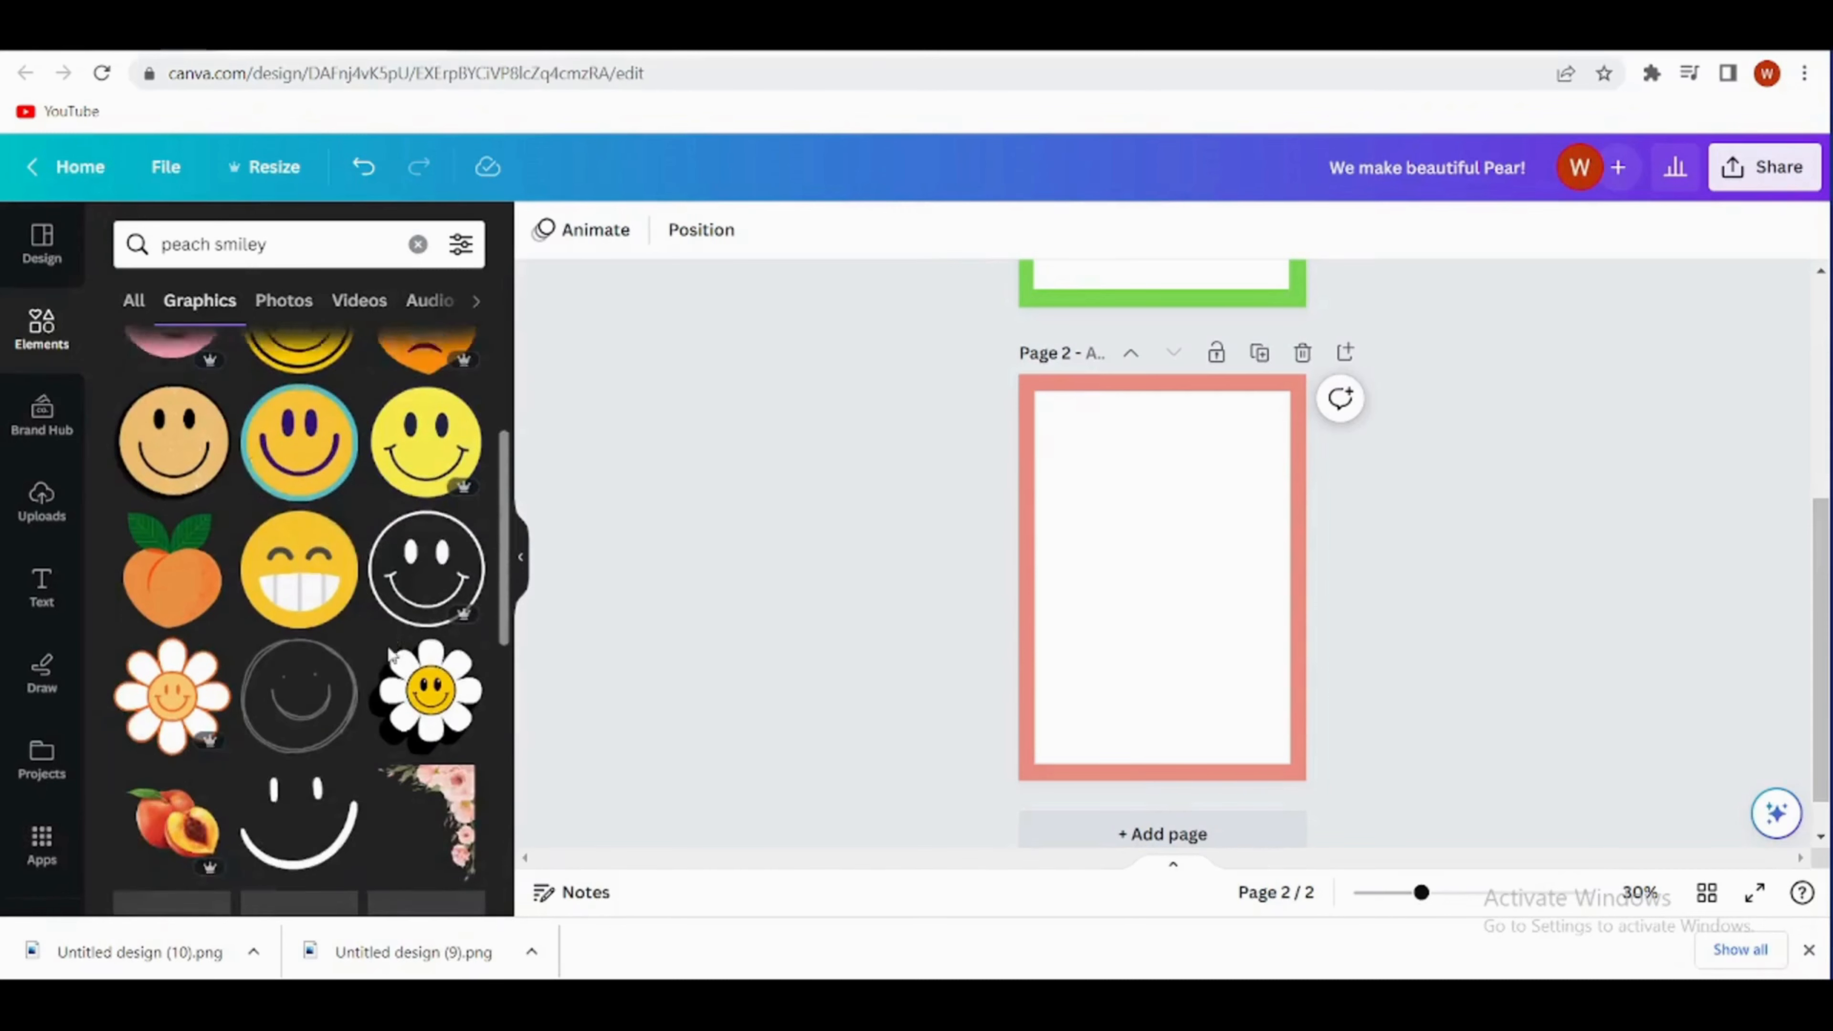
{"action": "scroll", "coordinate": [390, 653], "scroll_direction": "down", "scroll_amount": 10}
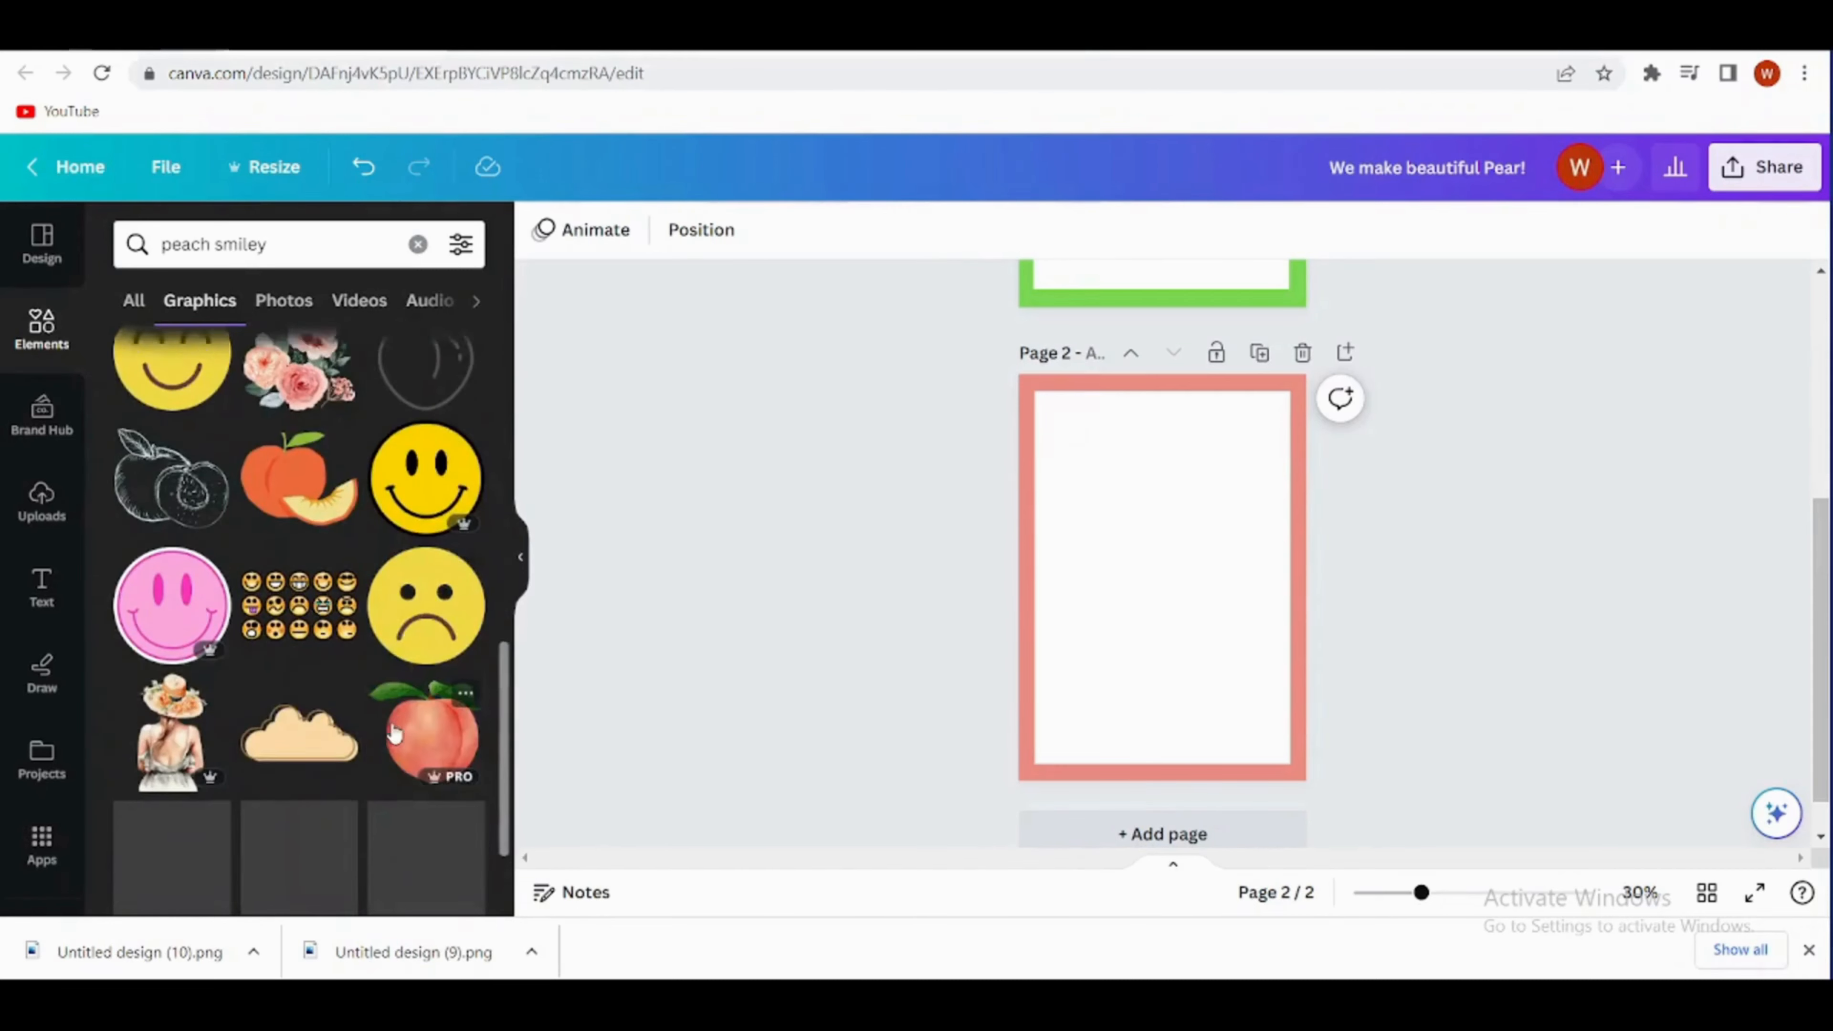
{"action": "scroll", "coordinate": [393, 732], "scroll_direction": "down", "scroll_amount": 4}
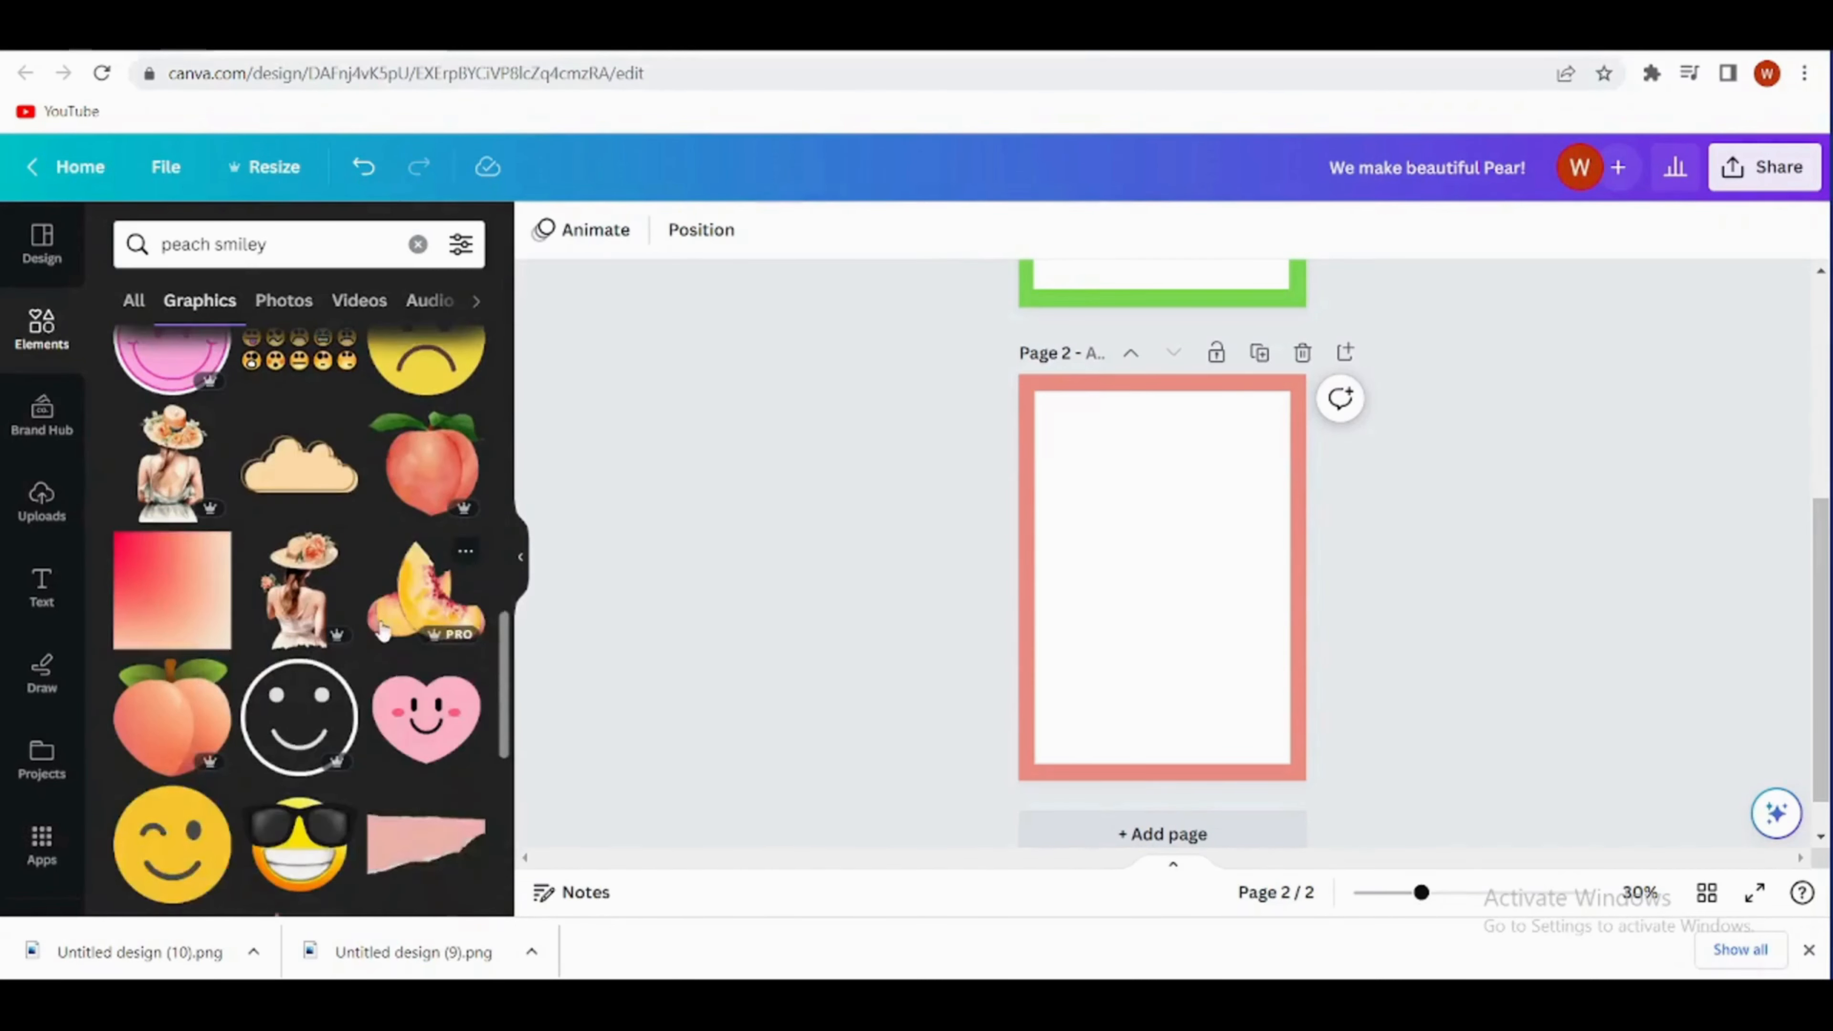
{"action": "scroll", "coordinate": [383, 631], "scroll_direction": "down", "scroll_amount": 10}
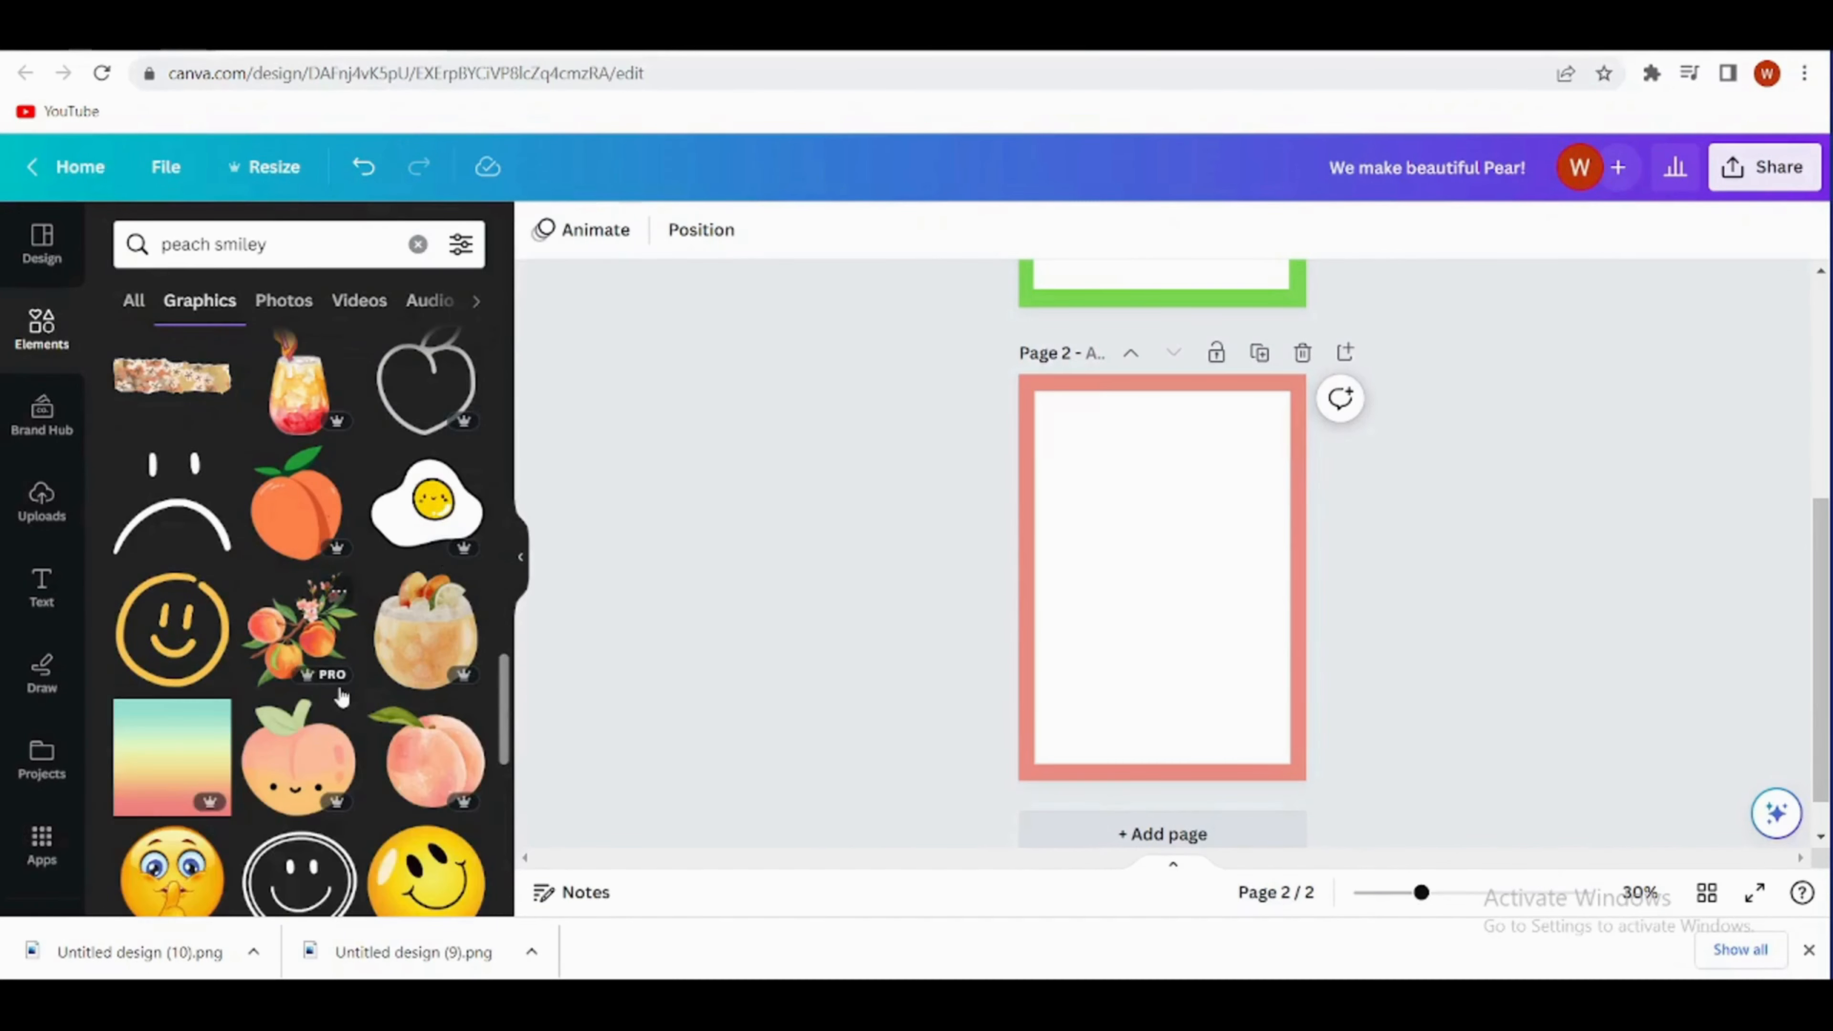
{"action": "scroll", "coordinate": [311, 782], "scroll_direction": "down", "scroll_amount": 2}
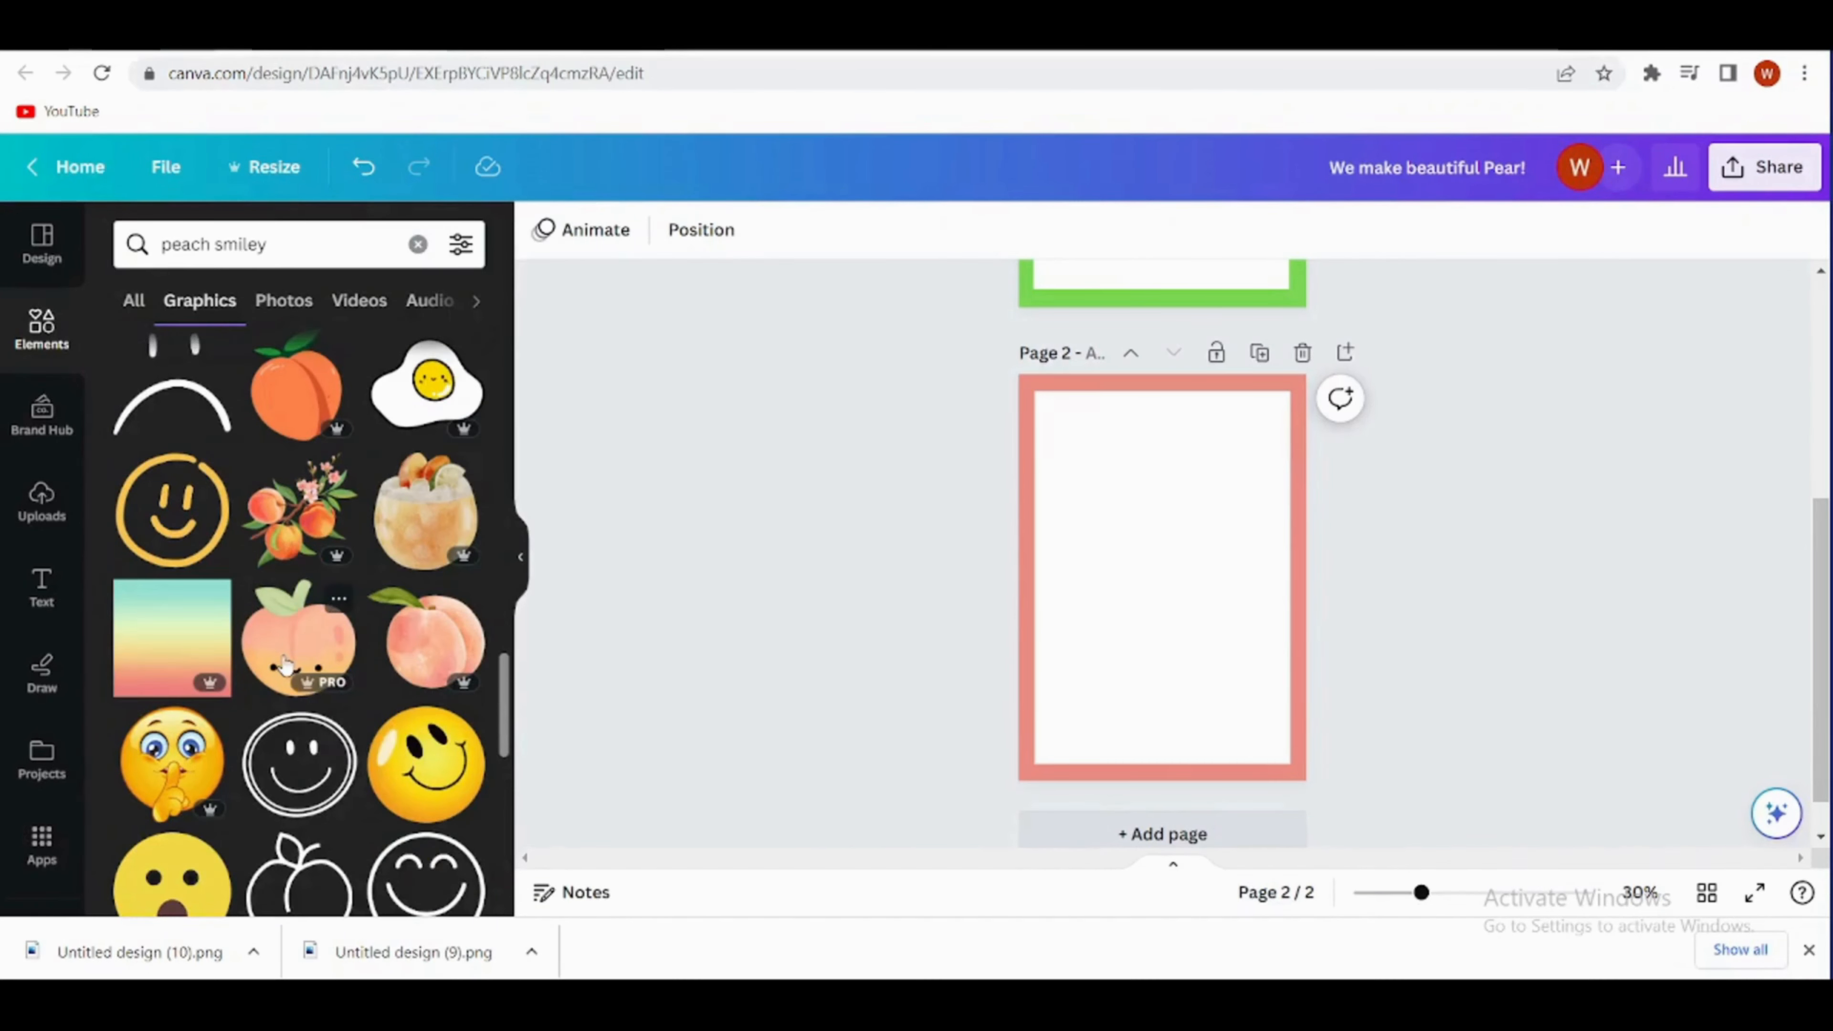
{"action": "left_click", "coordinate": [285, 664]}
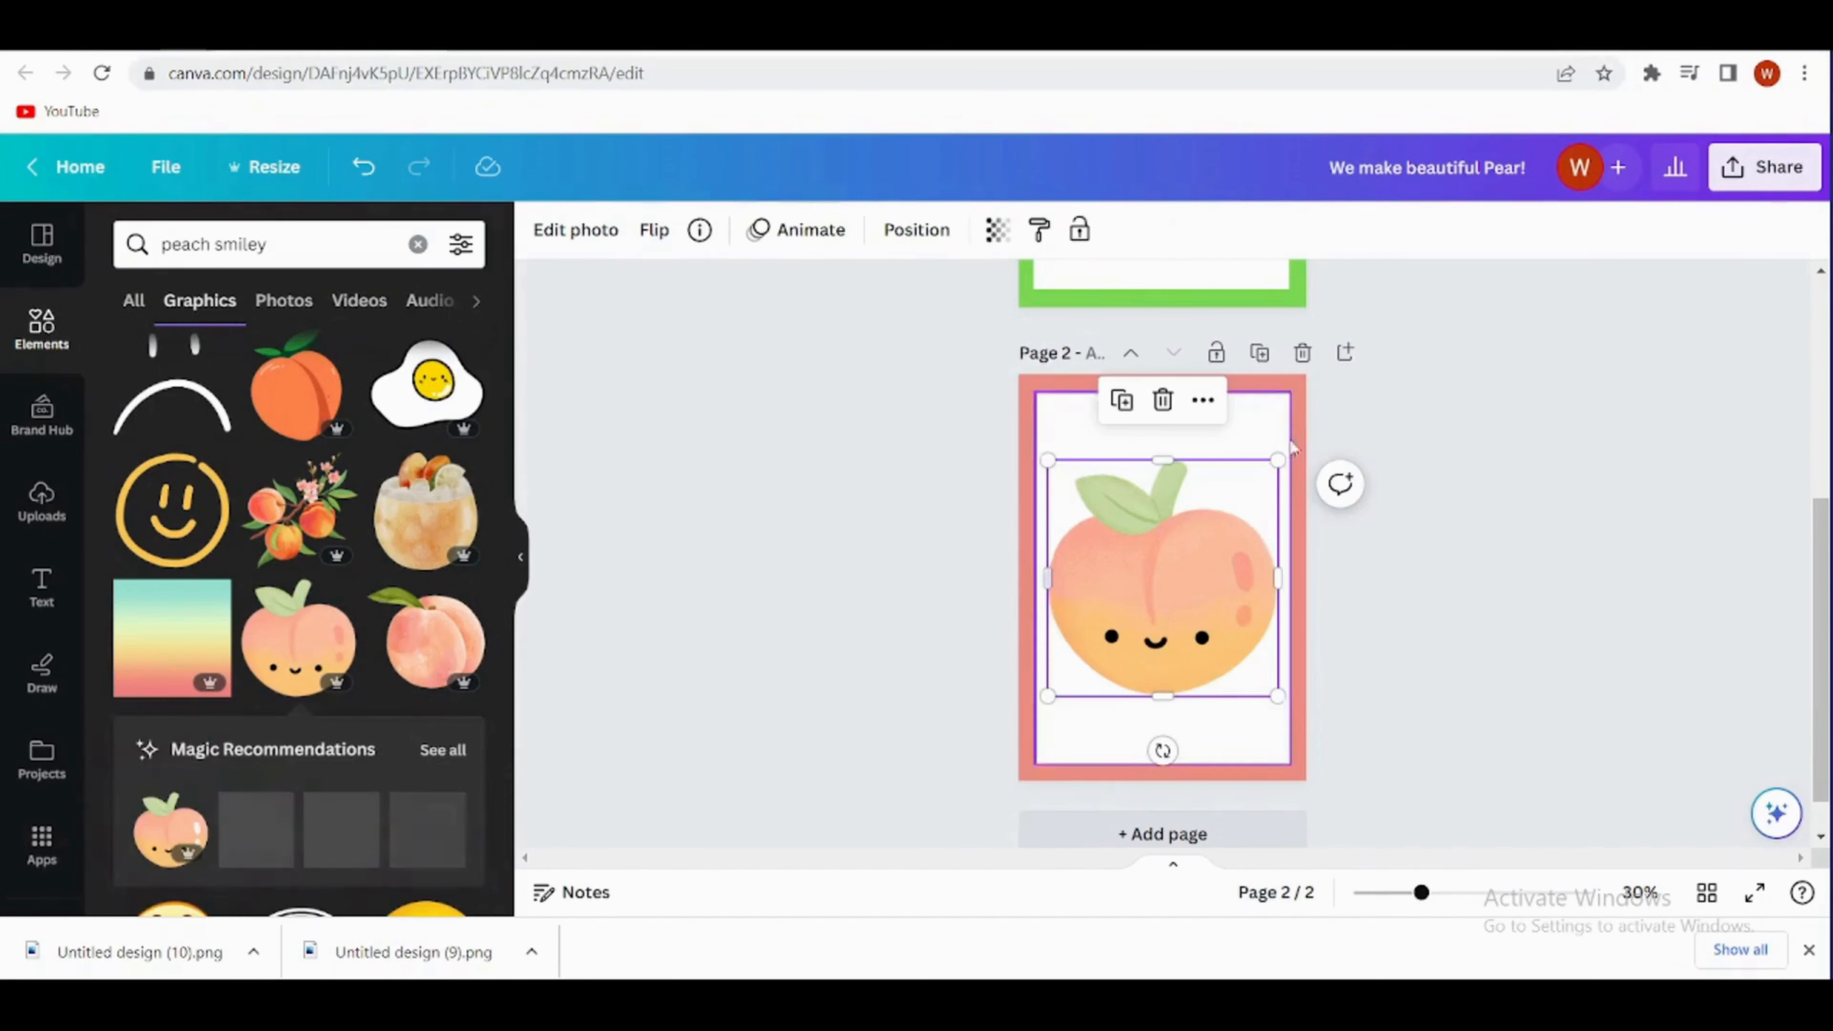
{"action": "left_click_drag", "start_coordinate": [1276, 461], "coordinate": [1190, 551]}
{"action": "left_click_drag", "start_coordinate": [1112, 643], "coordinate": [1157, 597]}
- Add the recently used peach mascot girl, small, in page 2's lower-left corner and move the smiling peach slightly up
{"action": "scroll", "coordinate": [254, 753], "scroll_direction": "down", "scroll_amount": 4}
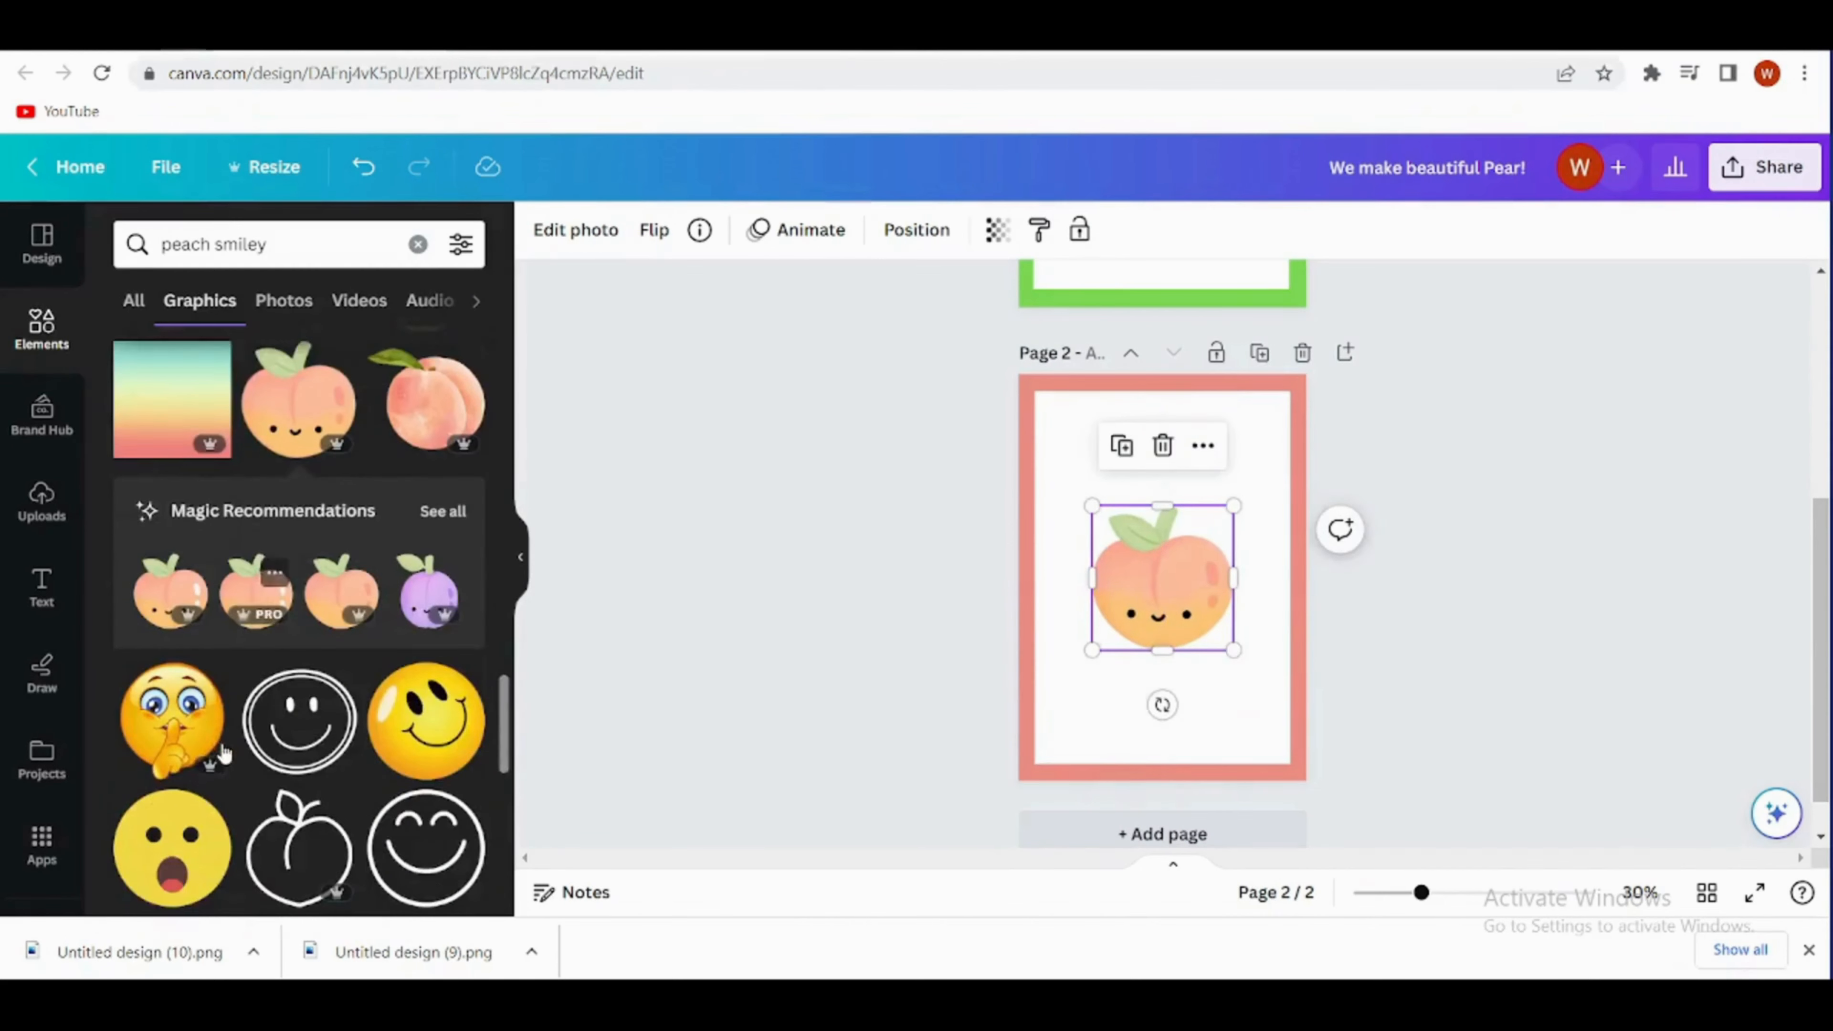
{"action": "scroll", "coordinate": [254, 753], "scroll_direction": "down", "scroll_amount": 5}
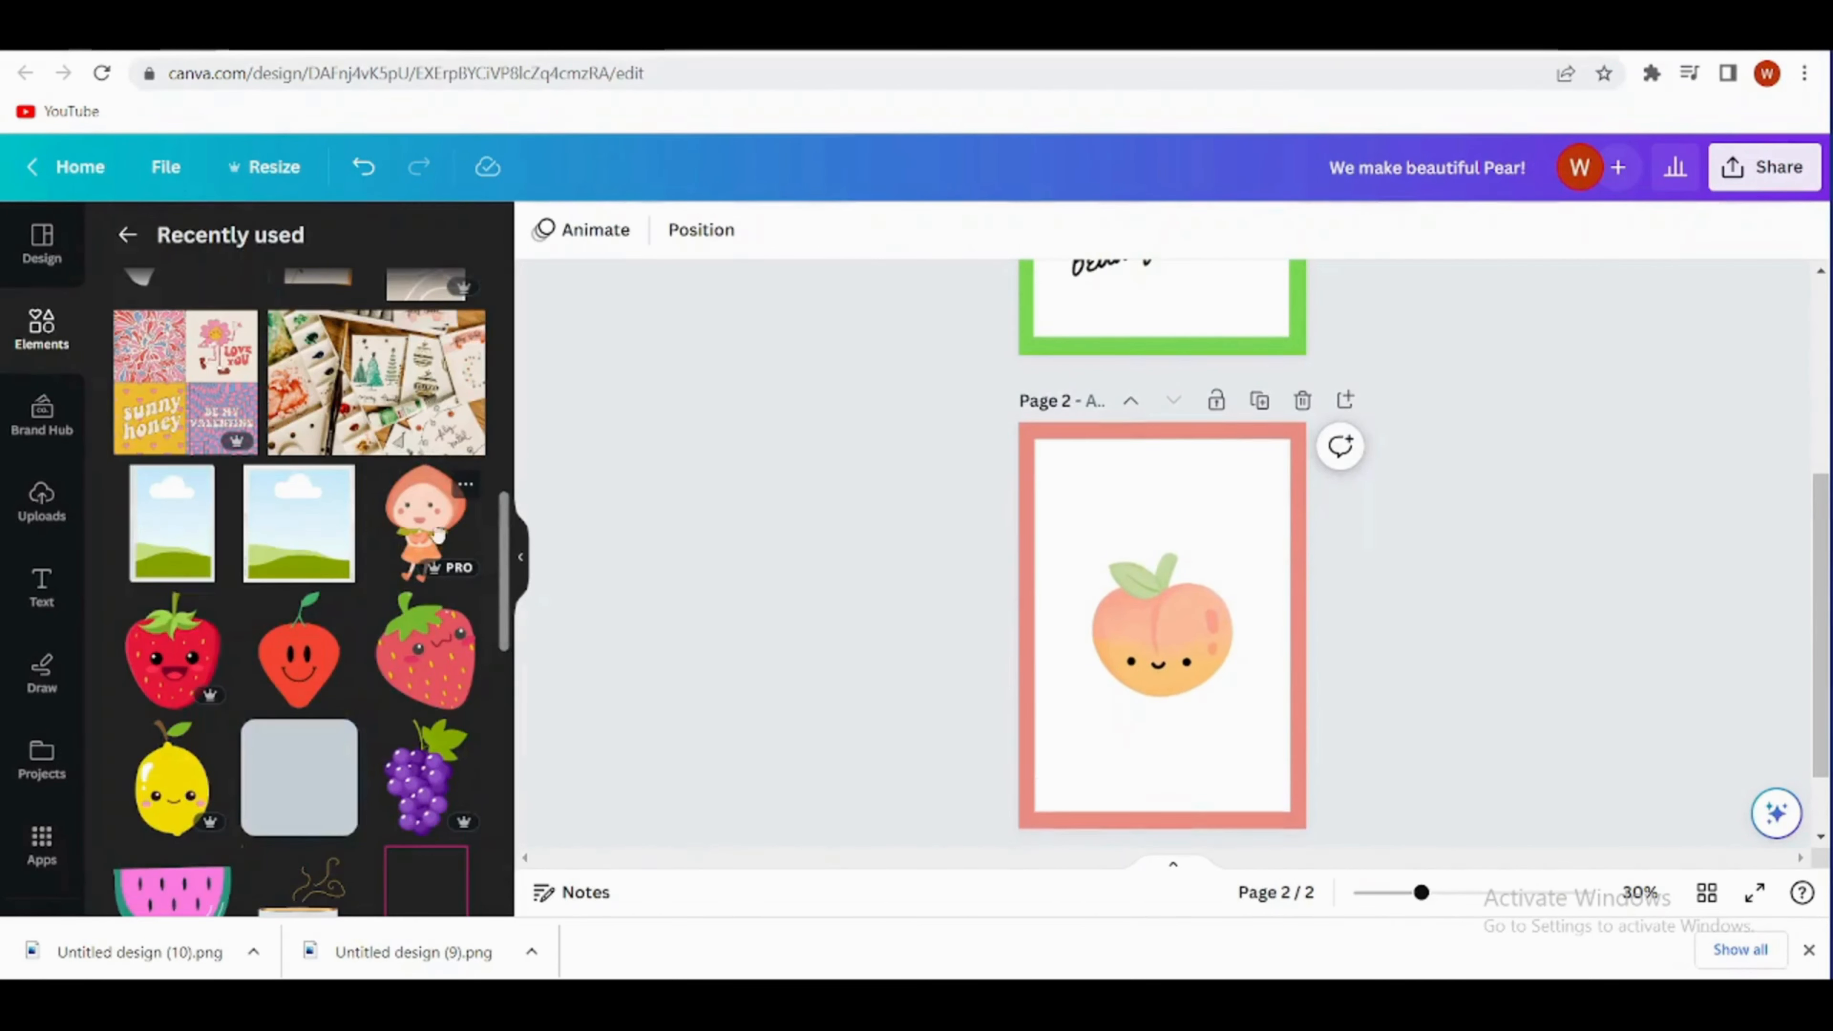
{"action": "left_click", "coordinate": [465, 485]}
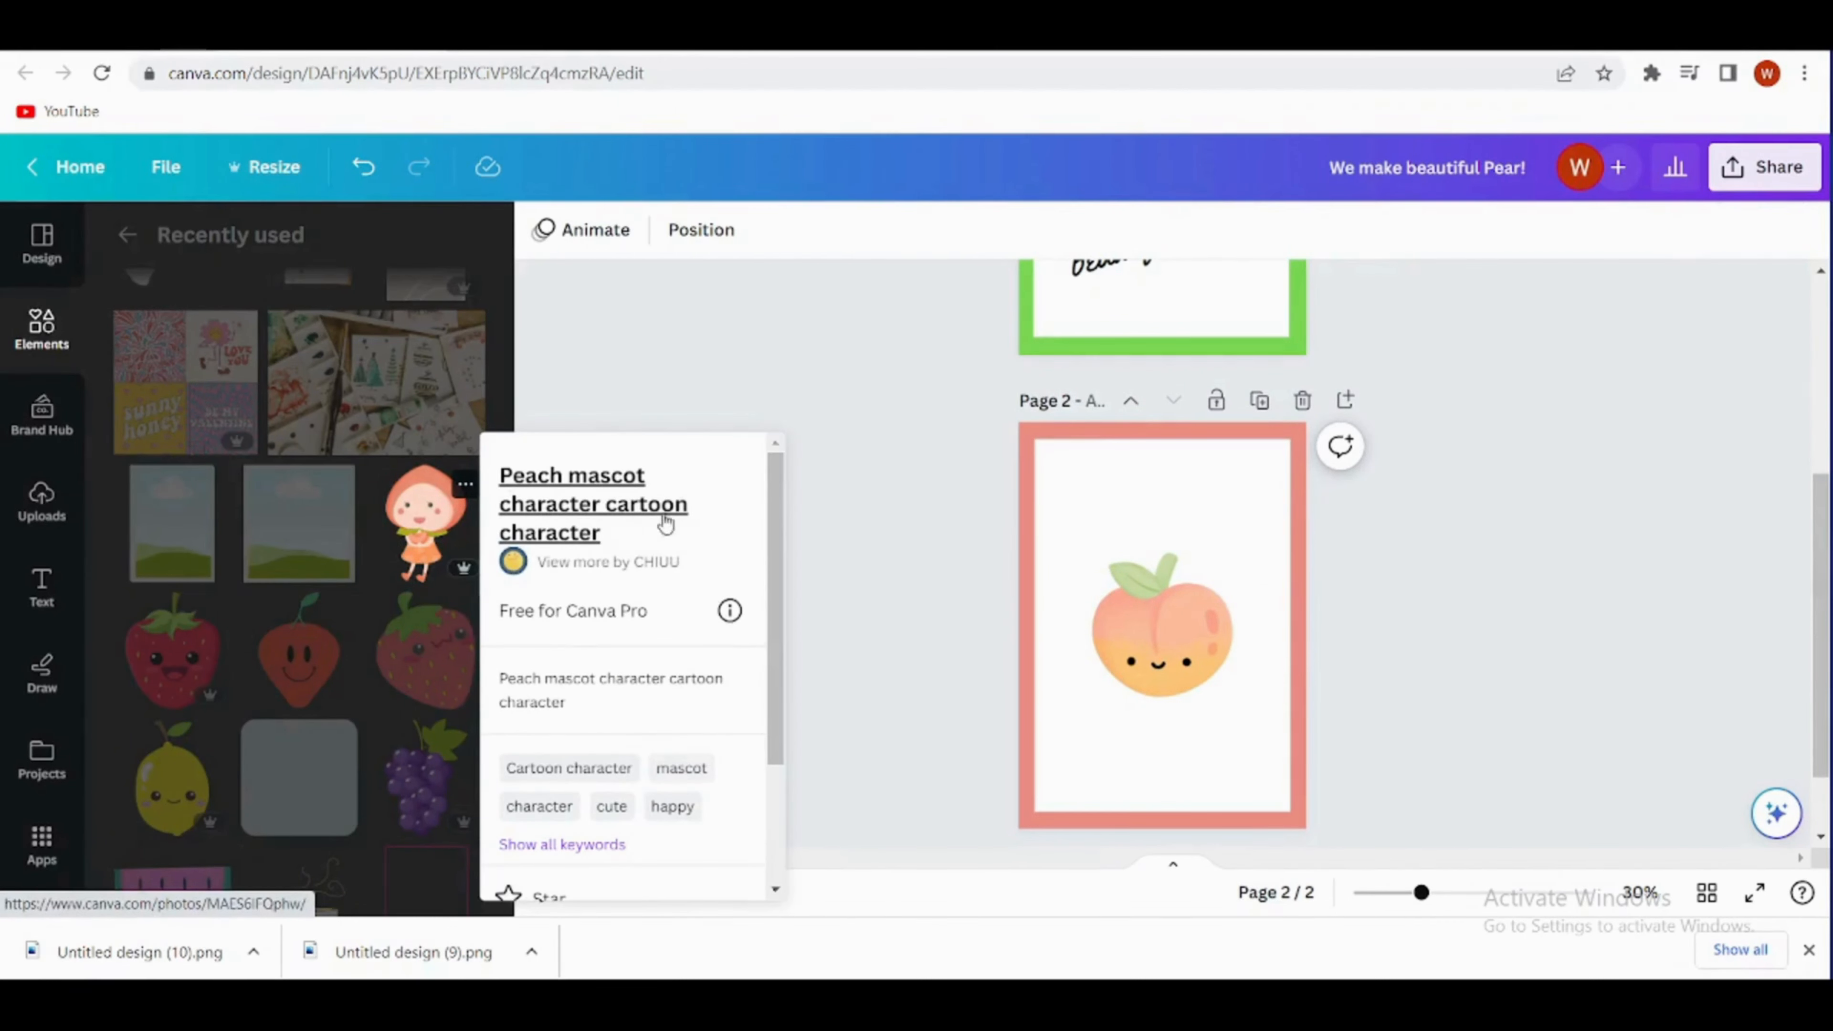
{"action": "left_click", "coordinate": [390, 587]}
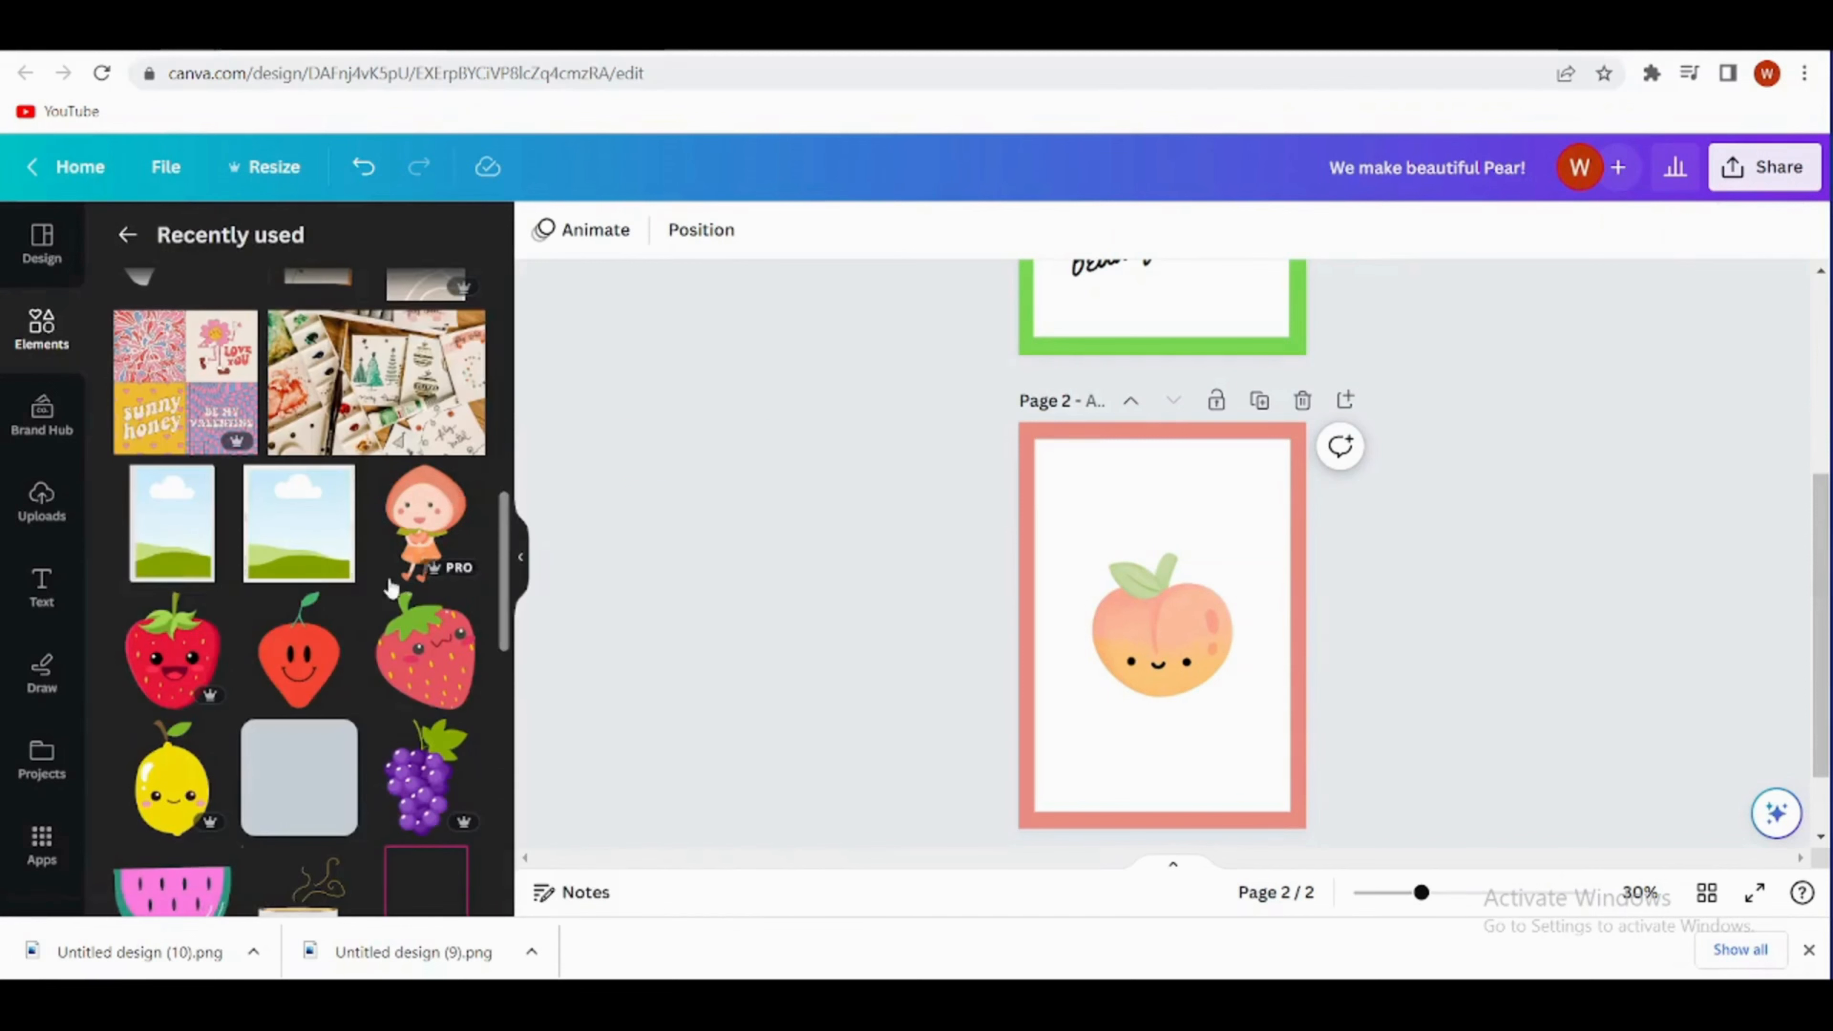
{"action": "left_click", "coordinate": [427, 534]}
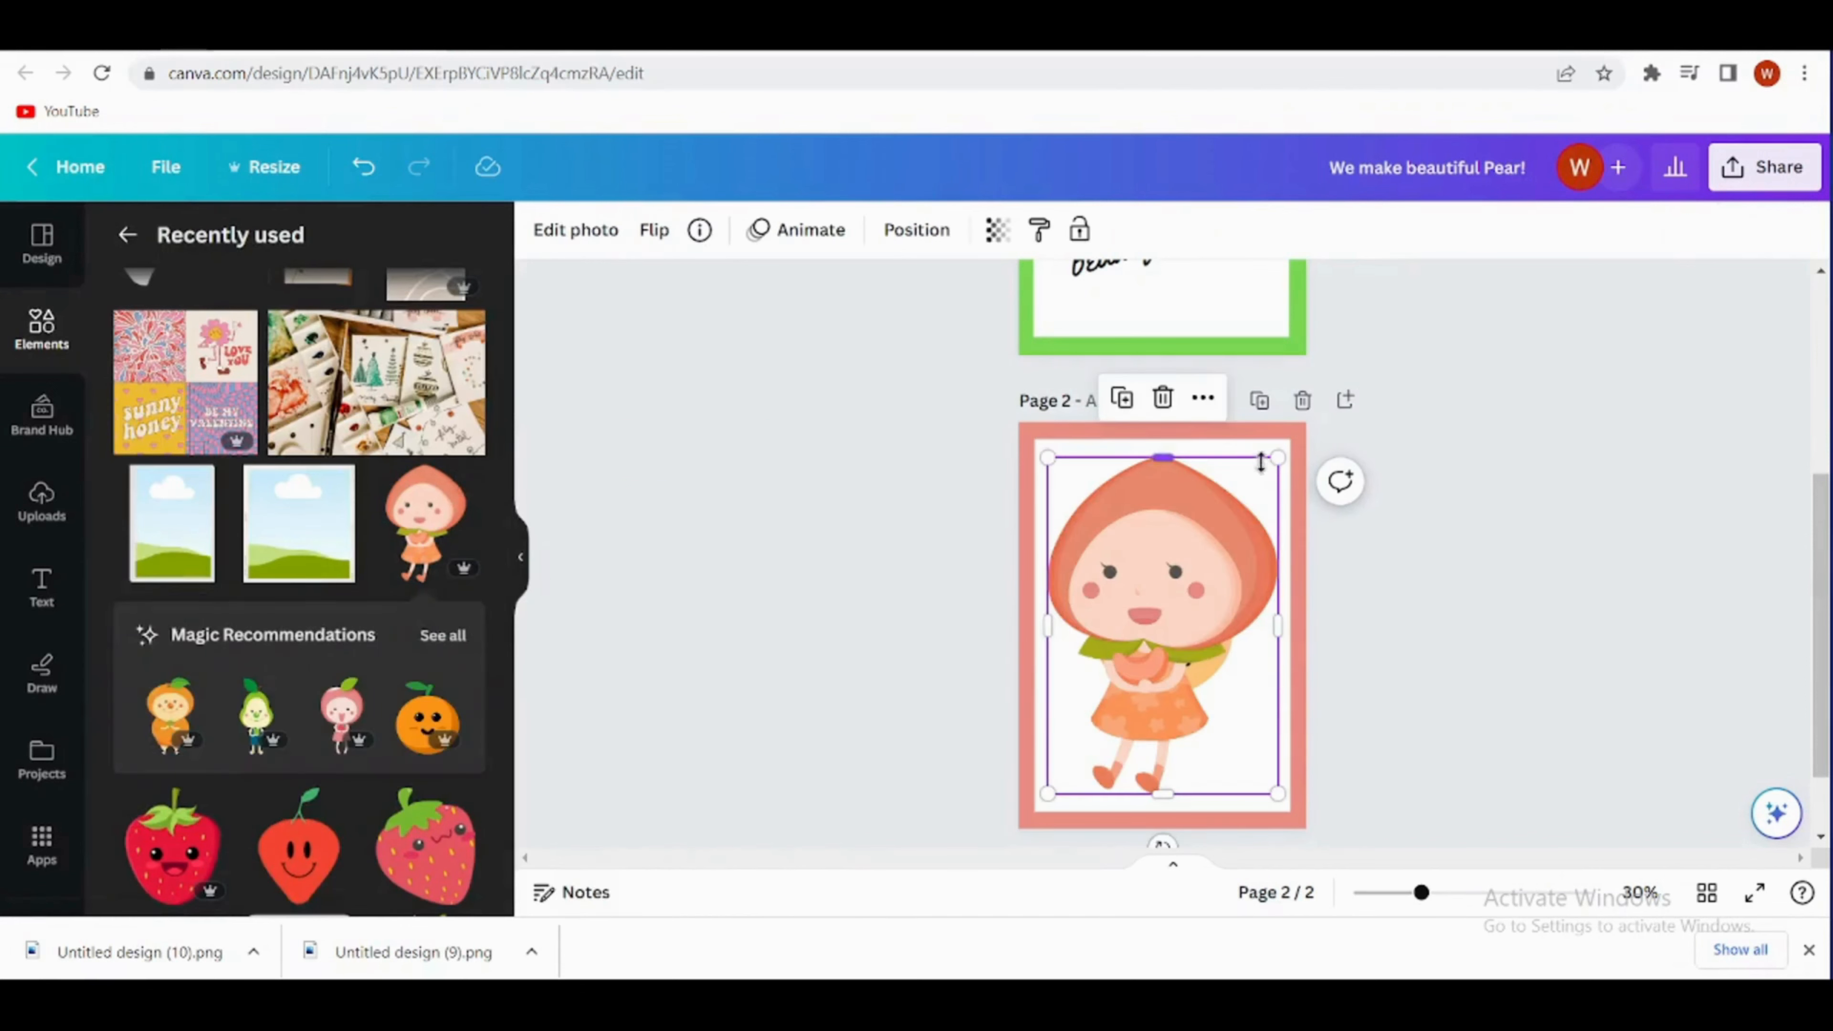
{"action": "left_click_drag", "start_coordinate": [1278, 459], "coordinate": [1063, 768]}
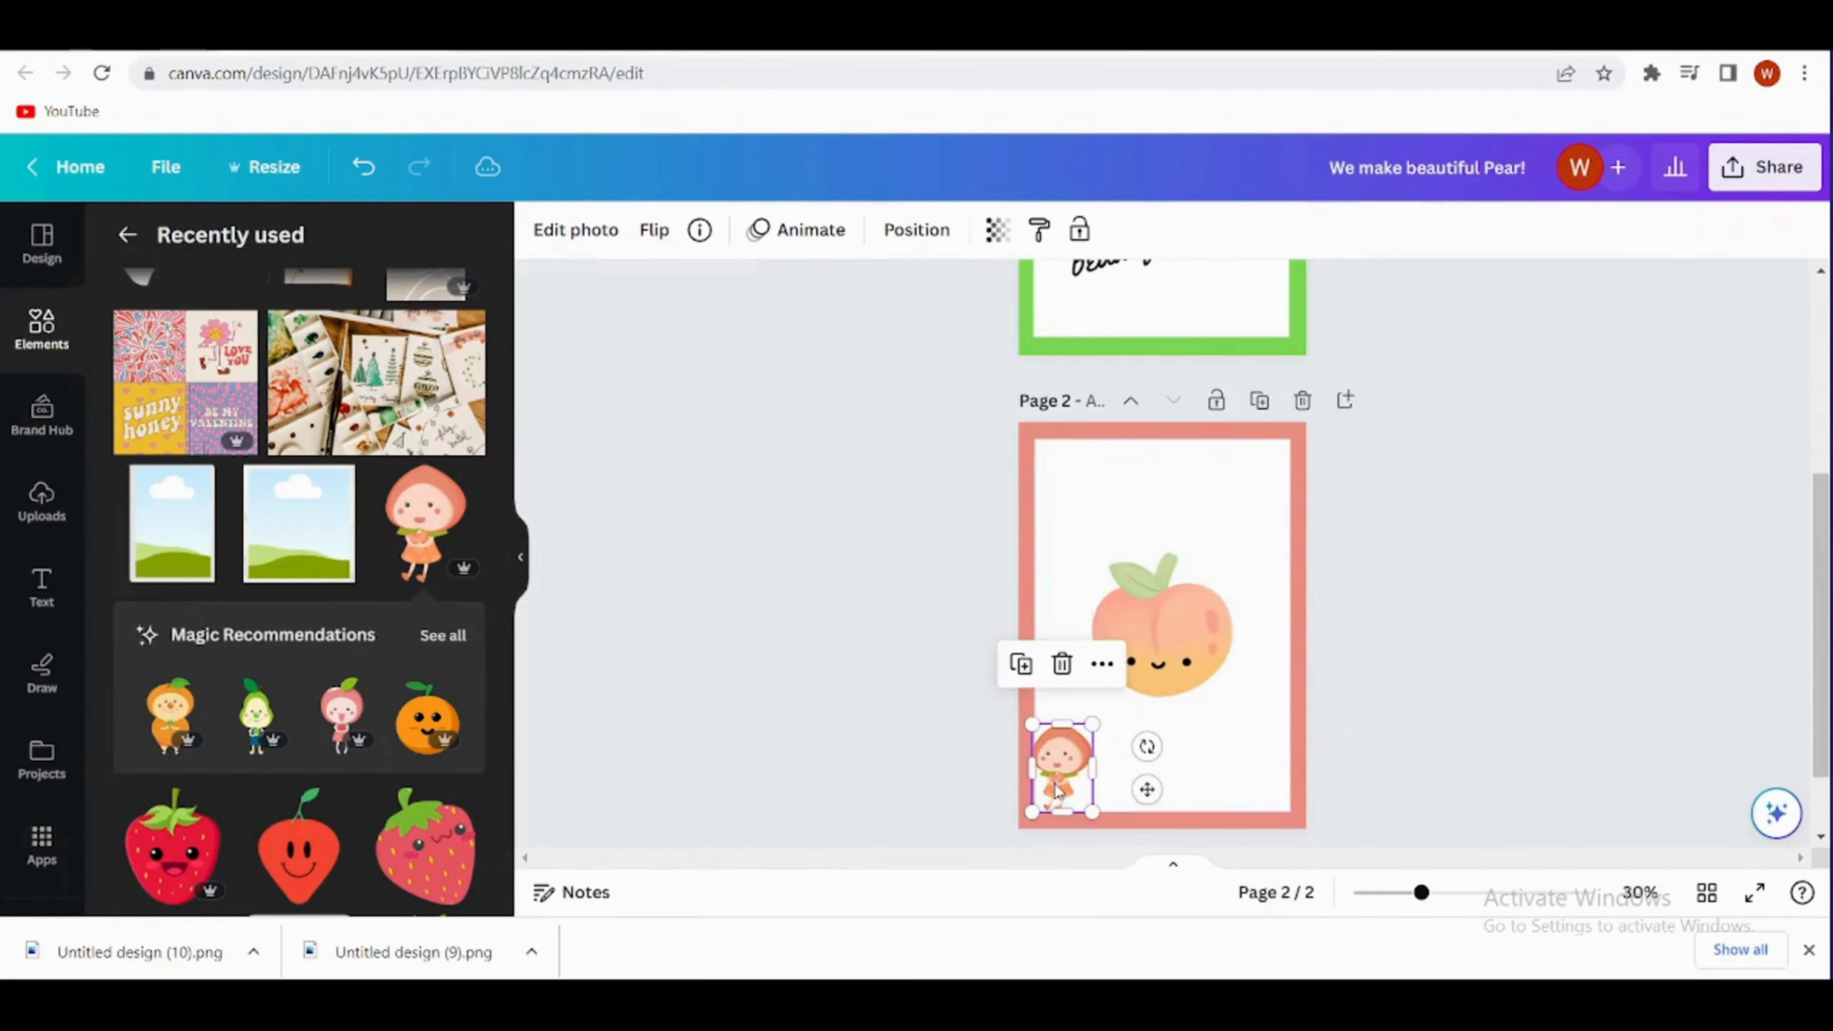
{"action": "left_click_drag", "start_coordinate": [1162, 677], "coordinate": [1158, 655]}
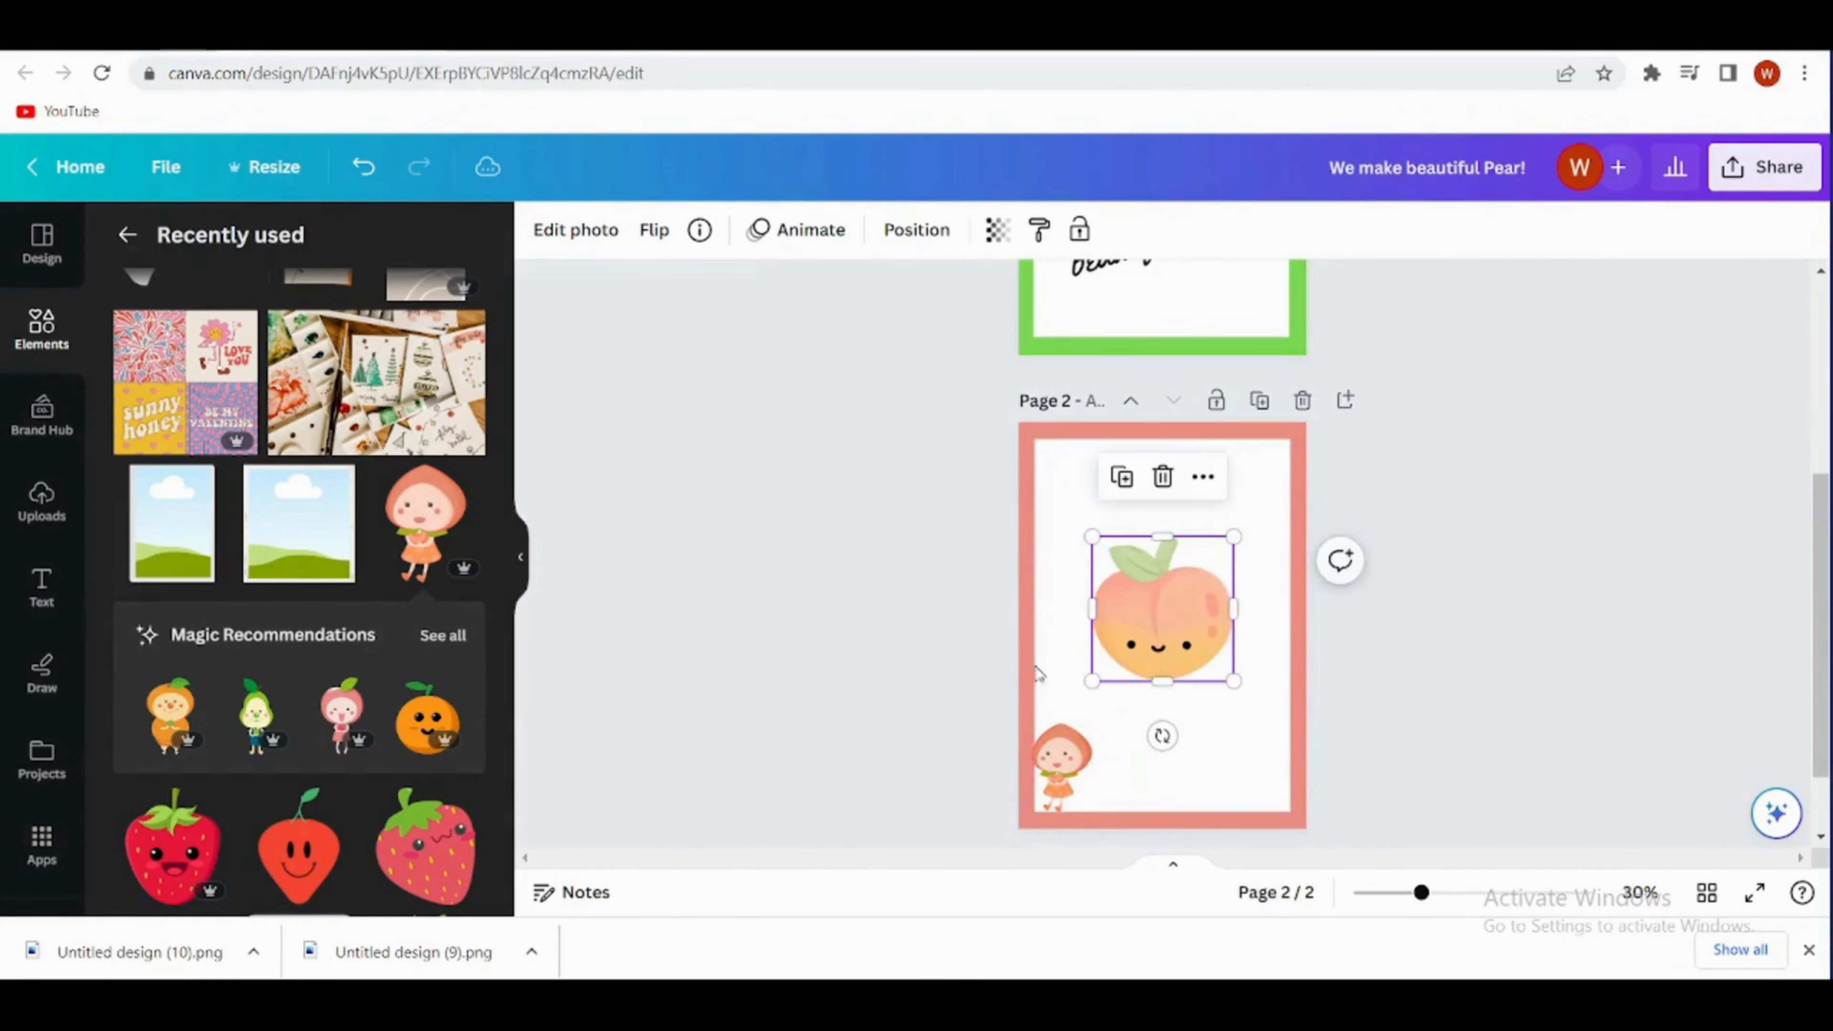
{"action": "left_click", "coordinate": [886, 645]}
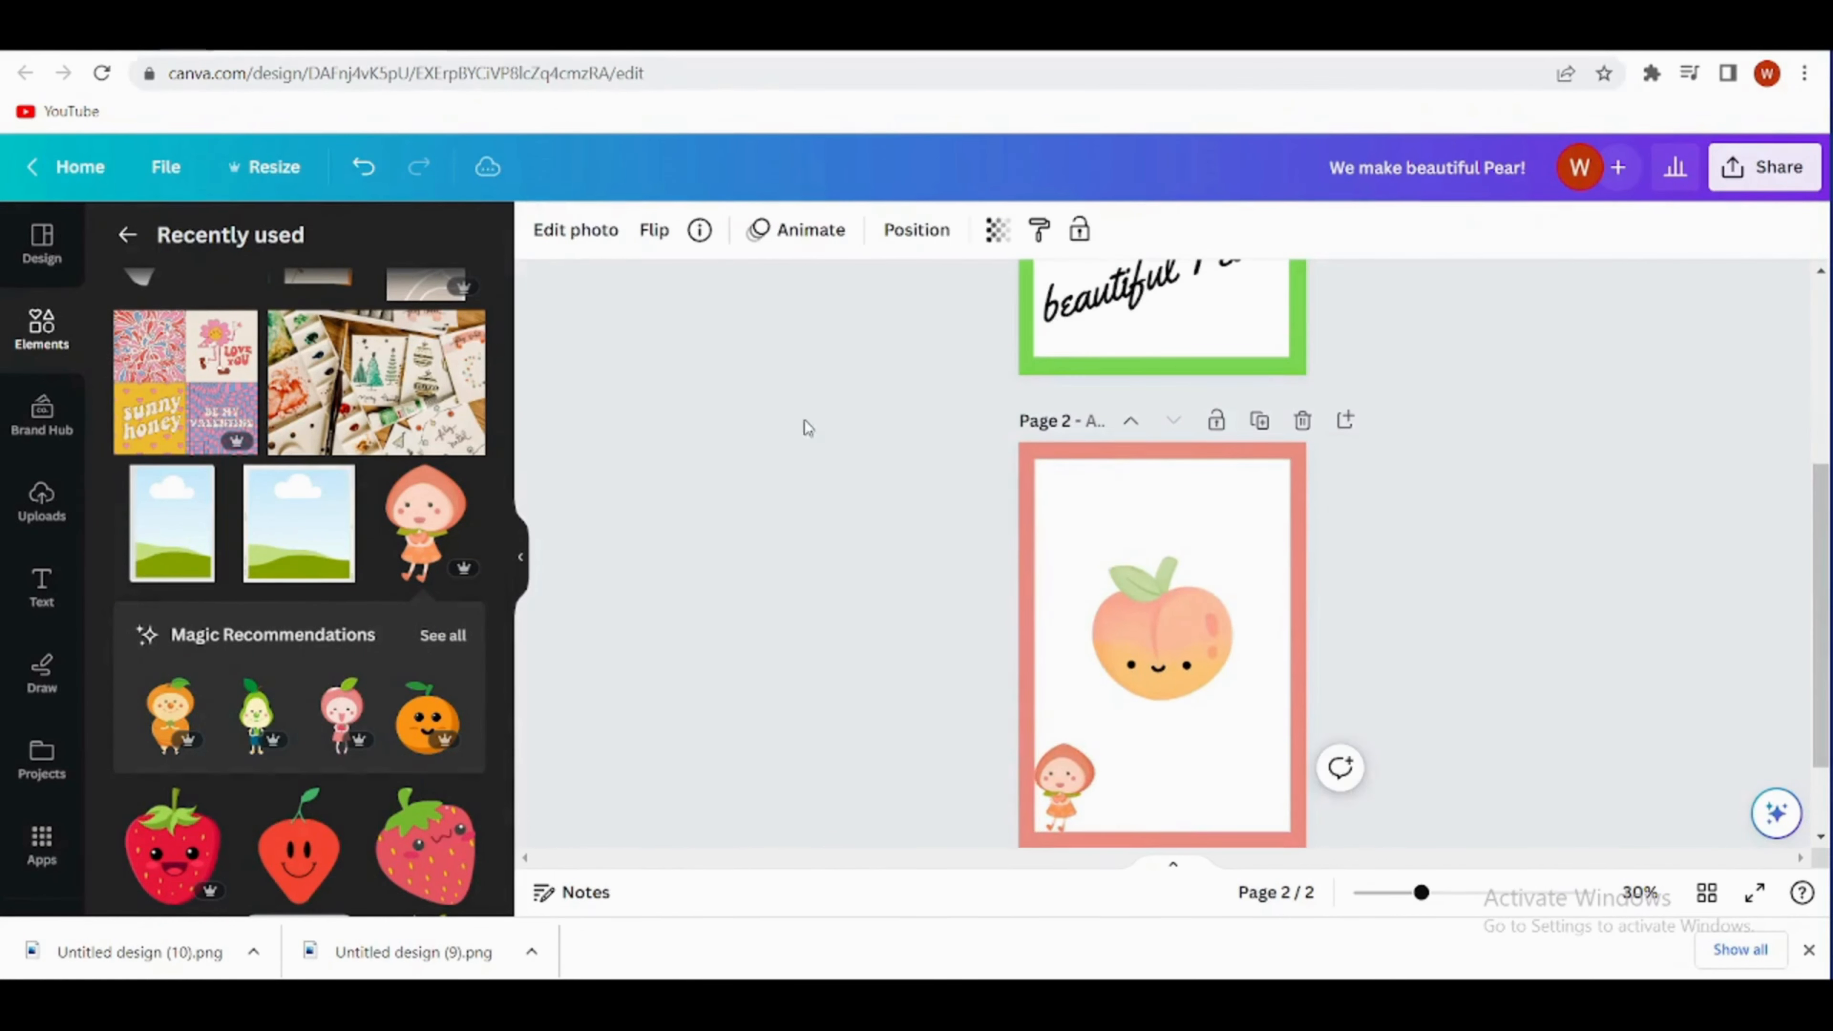
- Duplicate page 1's "We make beautiful Pear!" slogan and move the copy to the upper part of page 2's white panel
{"action": "scroll", "coordinate": [1082, 505], "scroll_direction": "up", "scroll_amount": 3}
{"action": "left_click", "coordinate": [1088, 471]}
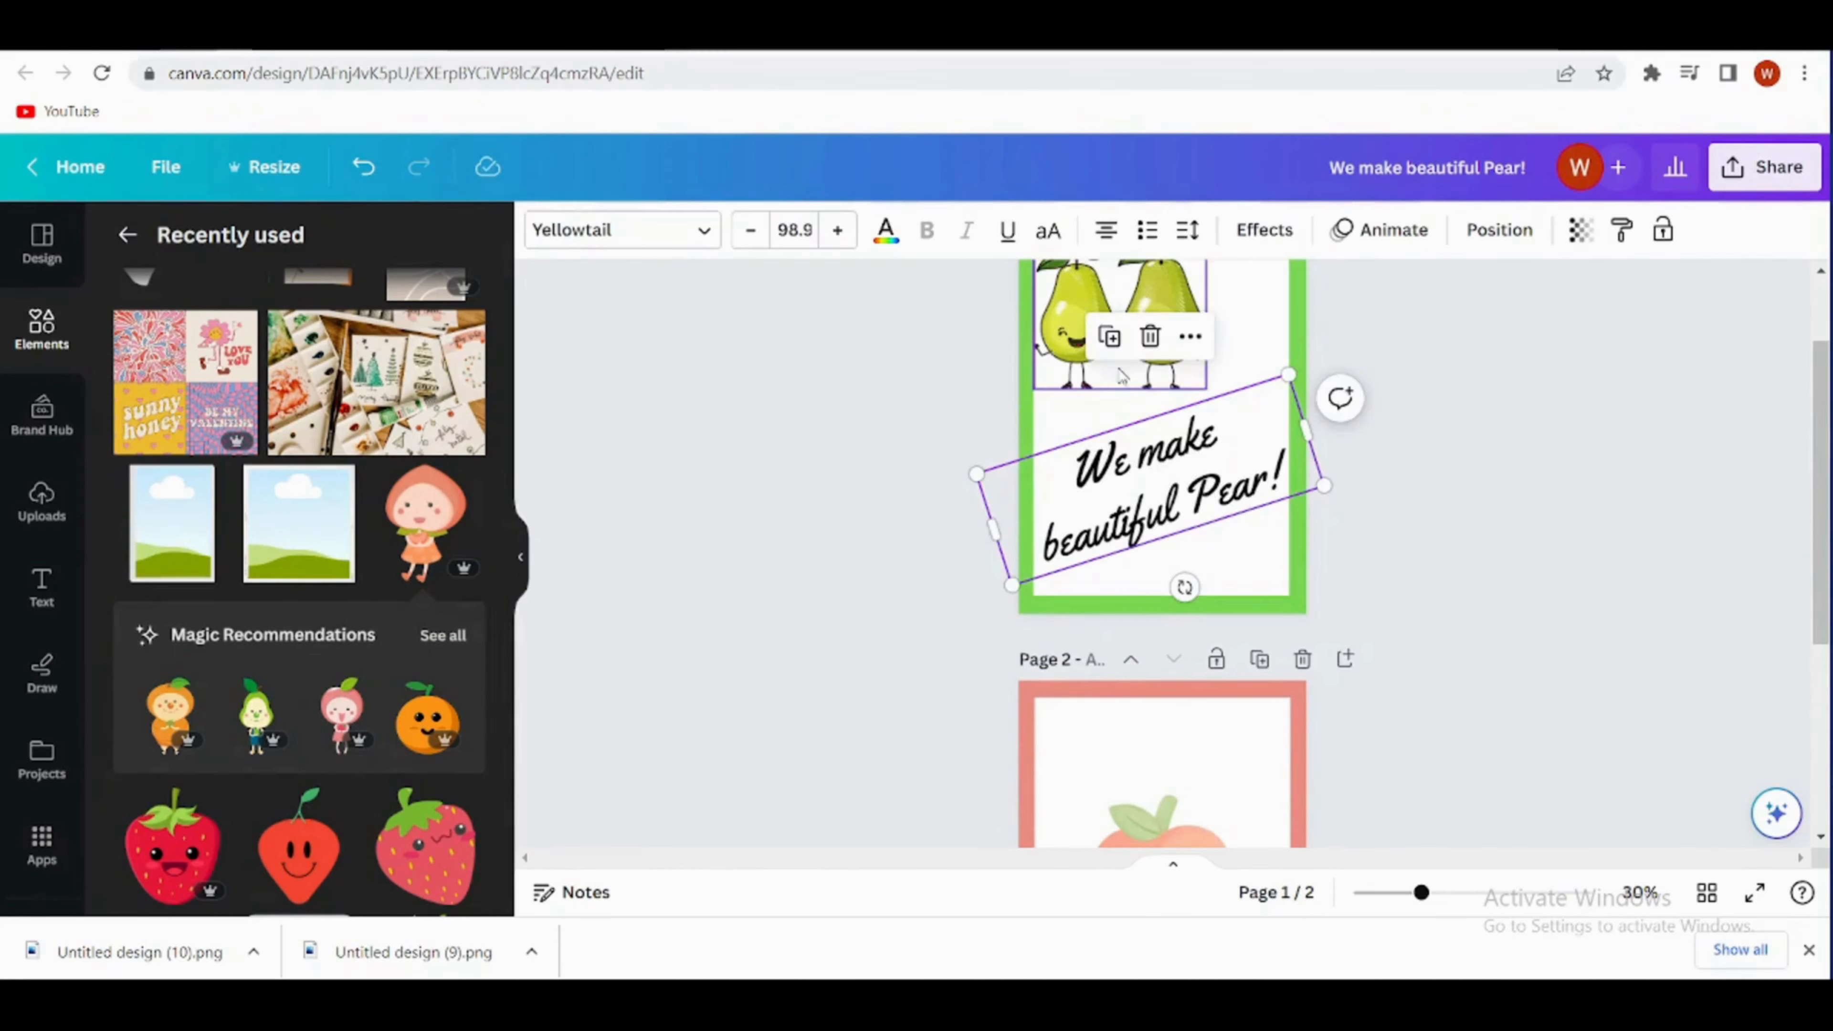
{"action": "left_click", "coordinate": [1110, 336]}
{"action": "left_click_drag", "start_coordinate": [1203, 489], "coordinate": [1210, 722]}
{"action": "scroll", "coordinate": [1555, 379], "scroll_direction": "down", "scroll_amount": 1}
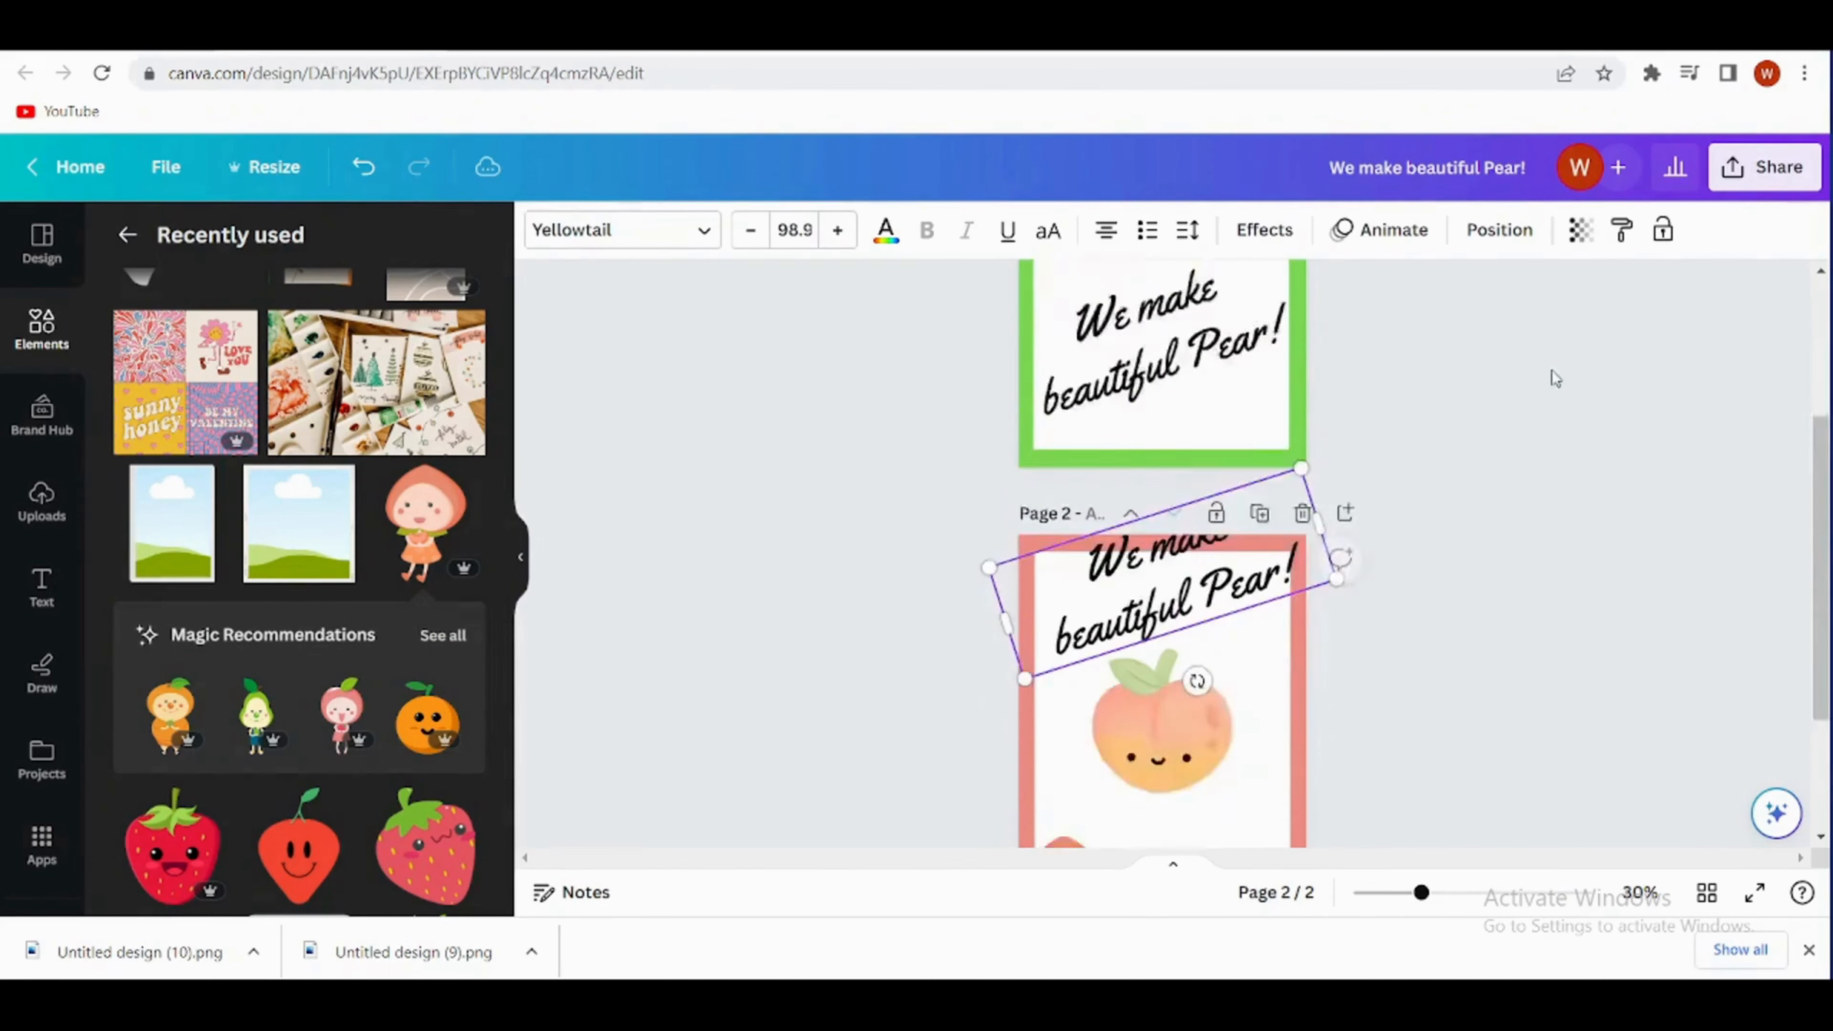
{"action": "scroll", "coordinate": [1555, 378], "scroll_direction": "down", "scroll_amount": 3}
{"action": "left_click_drag", "start_coordinate": [1296, 367], "coordinate": [1284, 400]}
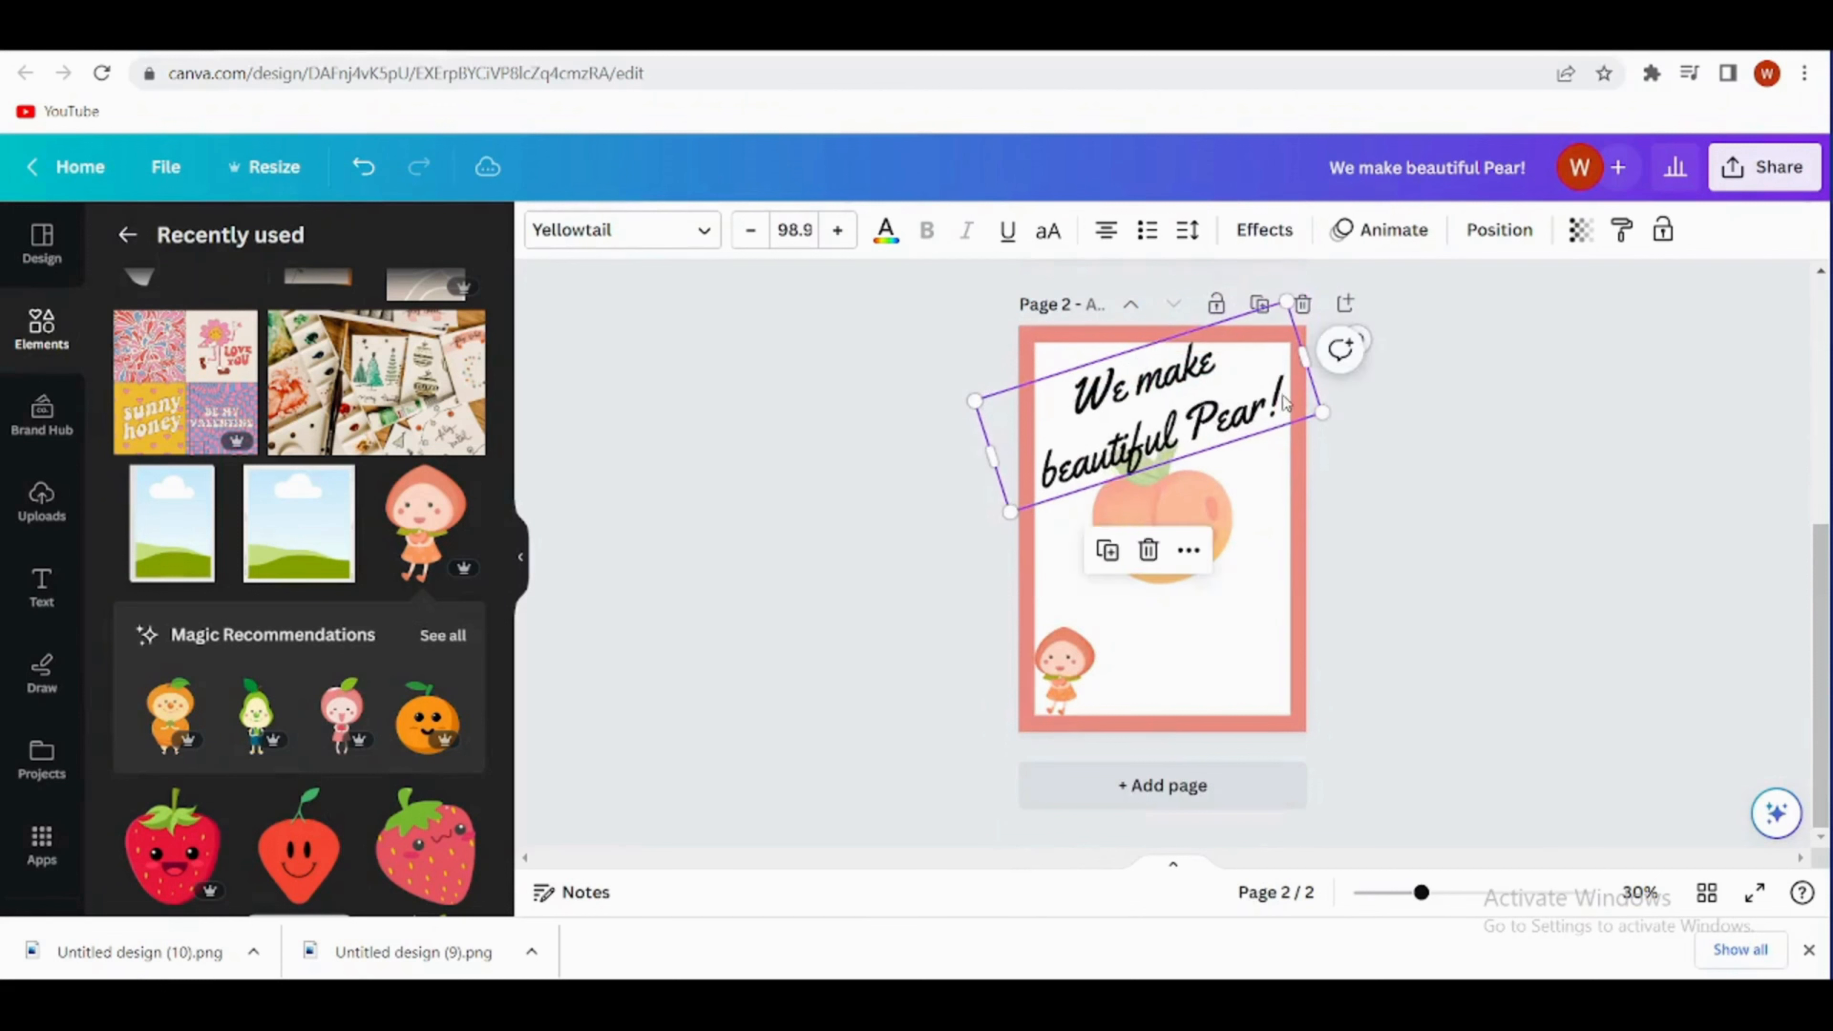
- Replace the copied slogan on page 2 with "I a-peach-iate" above the peach and "You!" below it
{"action": "double_click", "coordinate": [1284, 401]}
{"action": "key", "text": "BackSpace"}
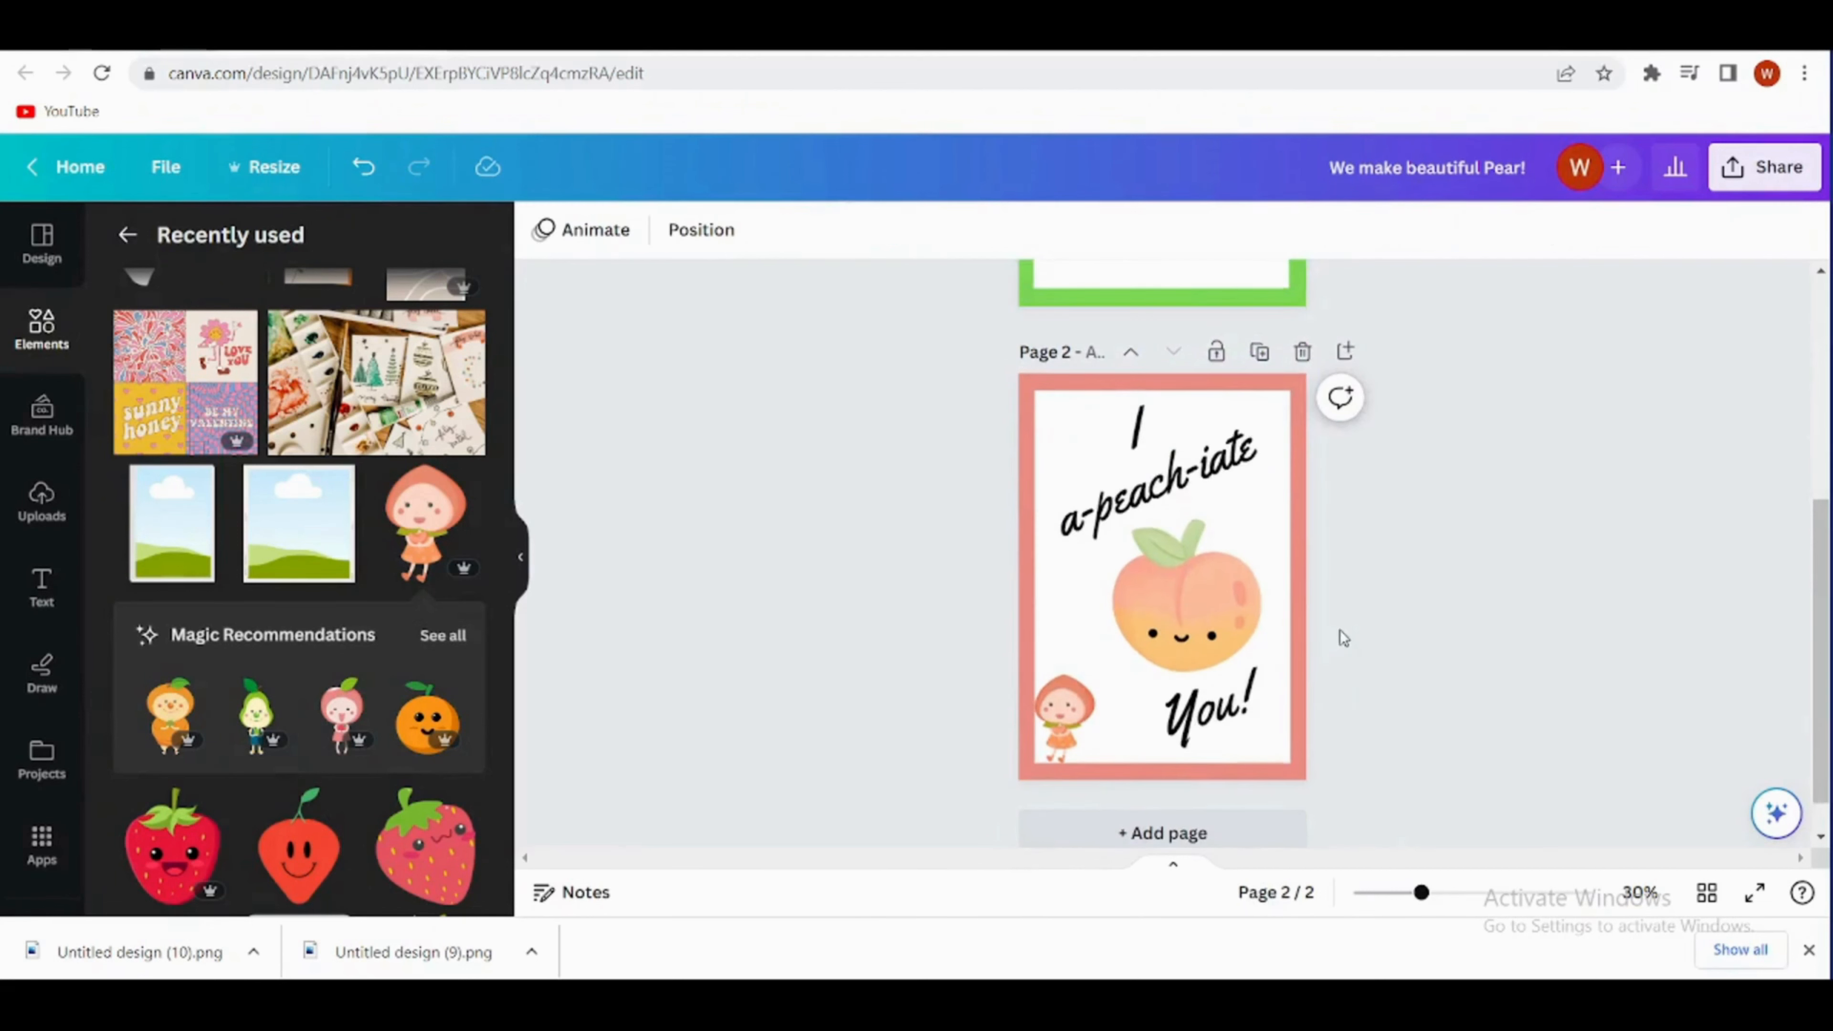
{"action": "scroll", "coordinate": [1343, 638], "scroll_direction": "down", "scroll_amount": 1}
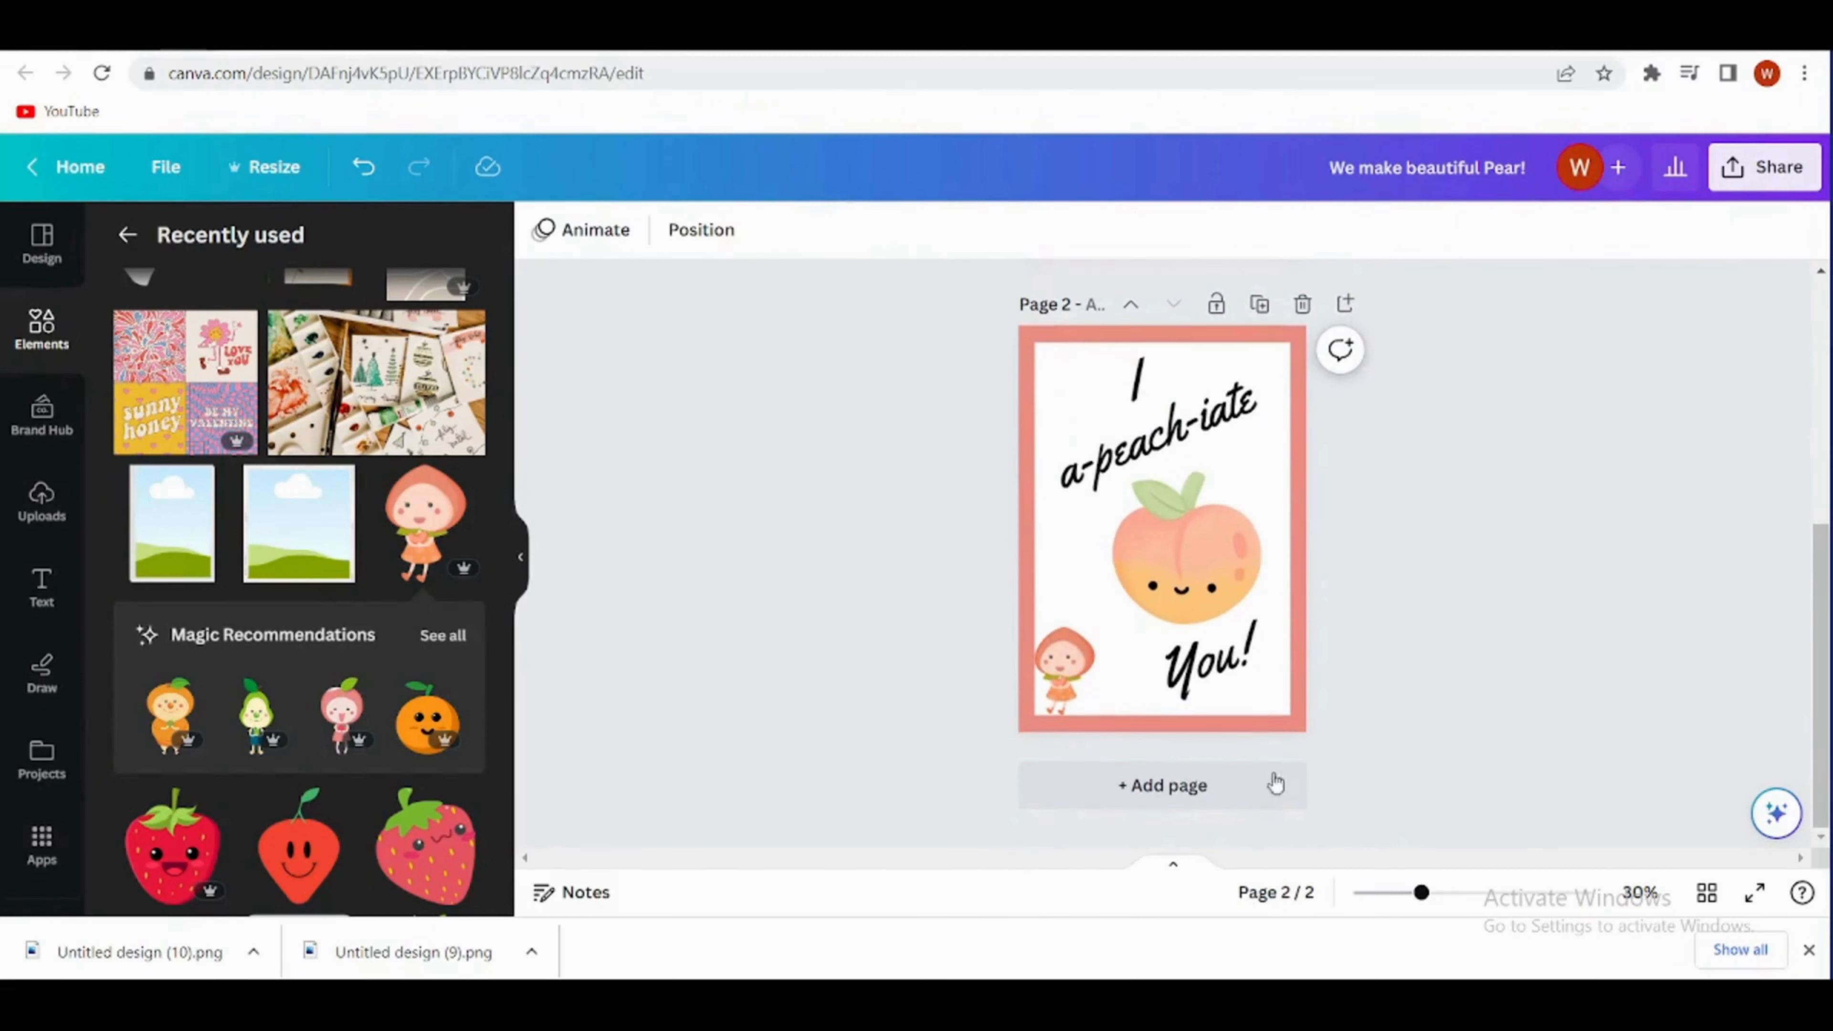
- Add a third page and change its background to the default solid yellow
{"action": "left_click", "coordinate": [1163, 786]}
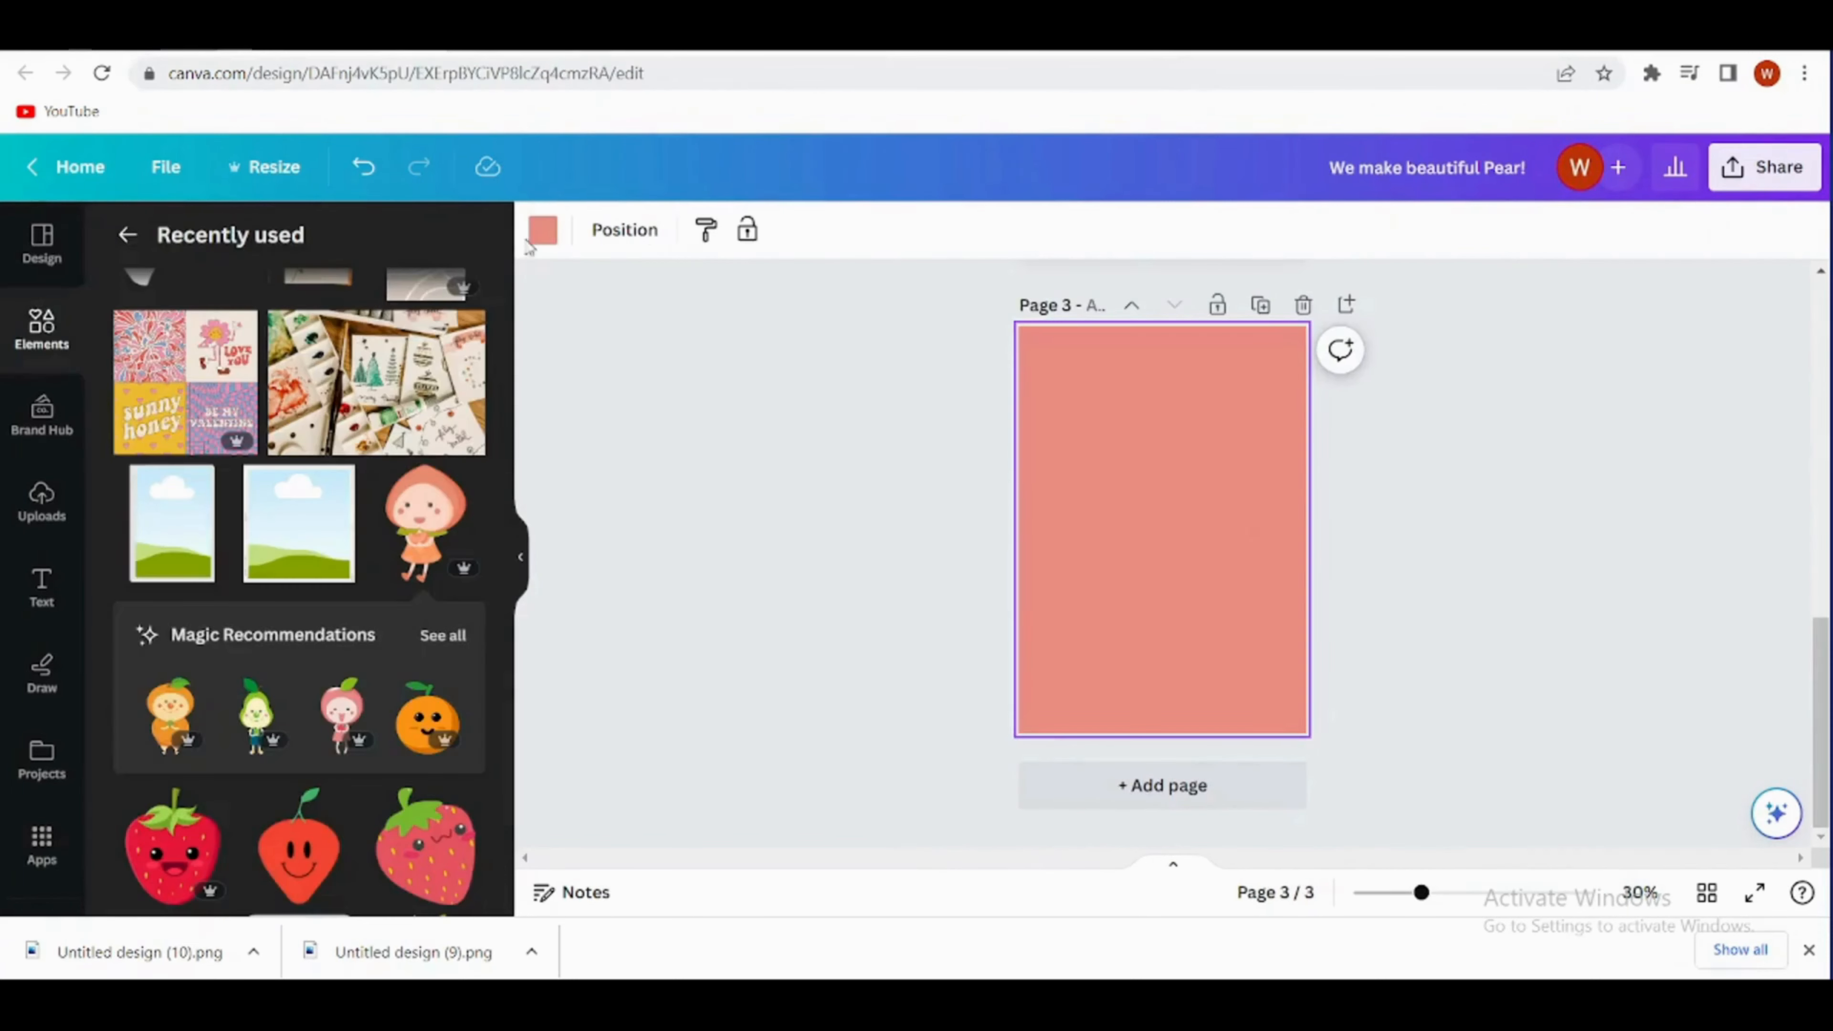
{"action": "left_click", "coordinate": [540, 235]}
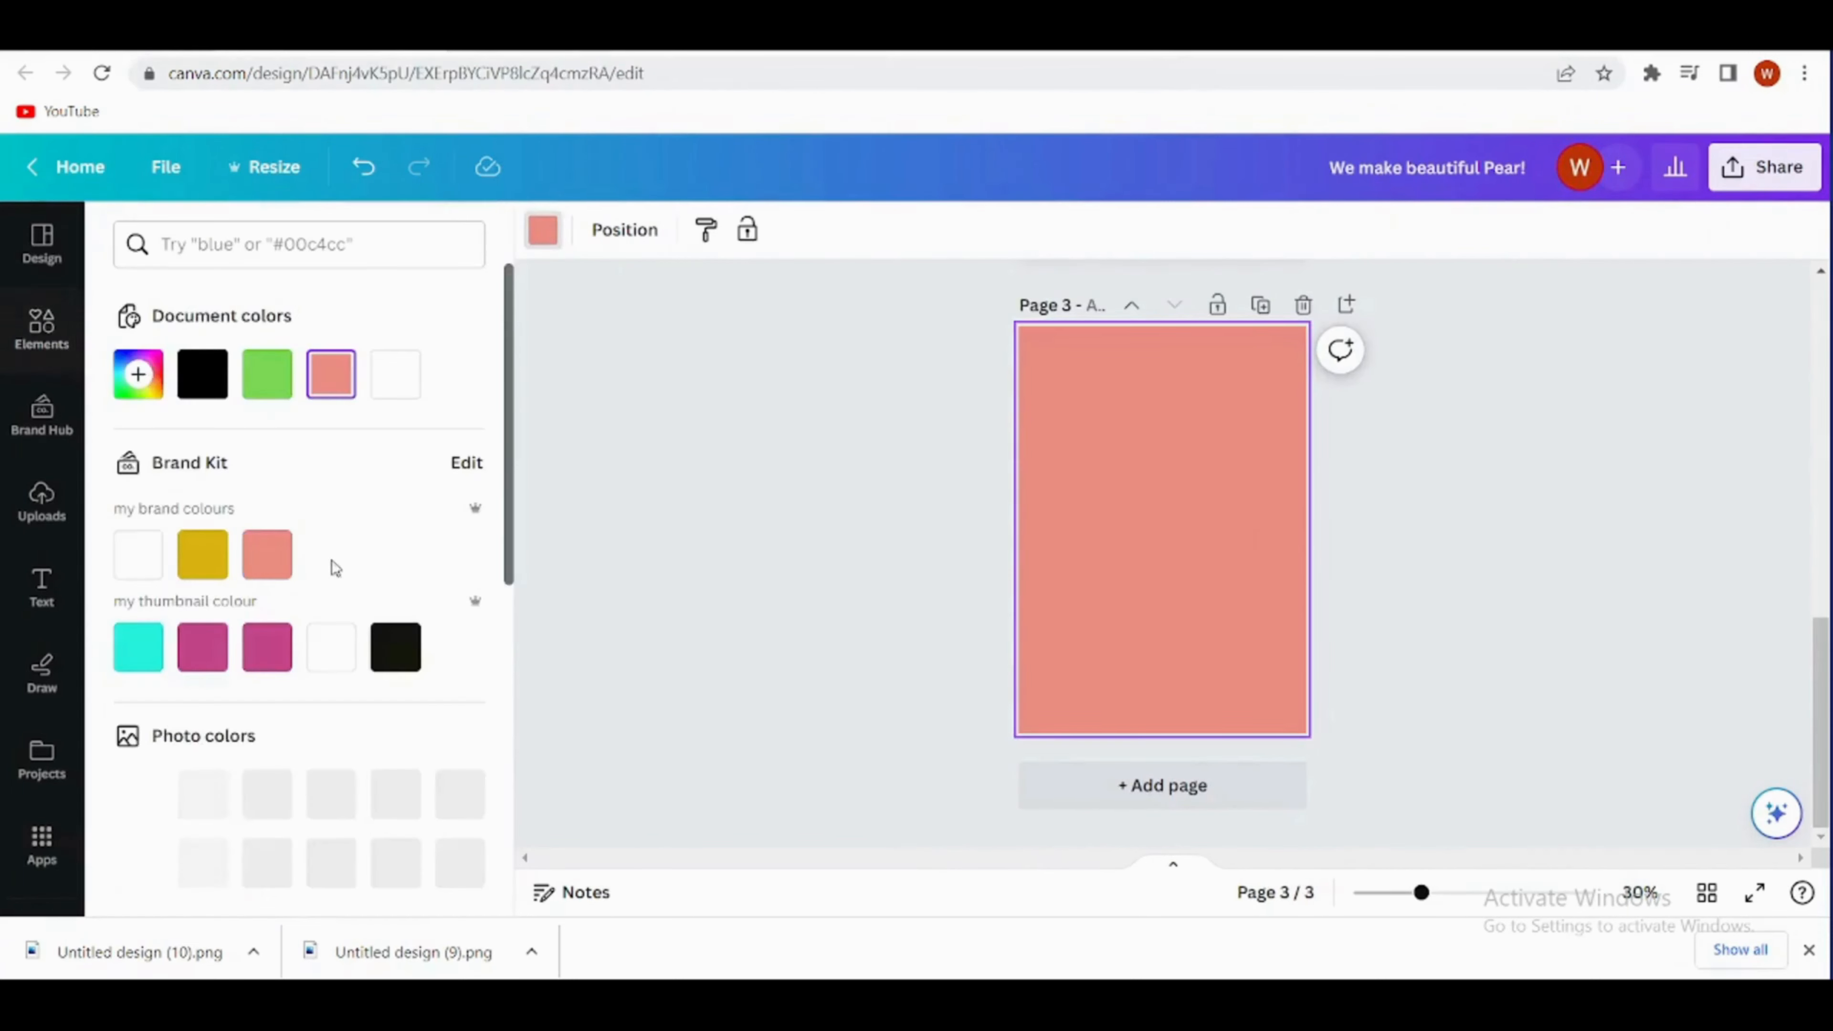
{"action": "scroll", "coordinate": [330, 560], "scroll_direction": "down", "scroll_amount": 6}
{"action": "left_click", "coordinate": [330, 758]}
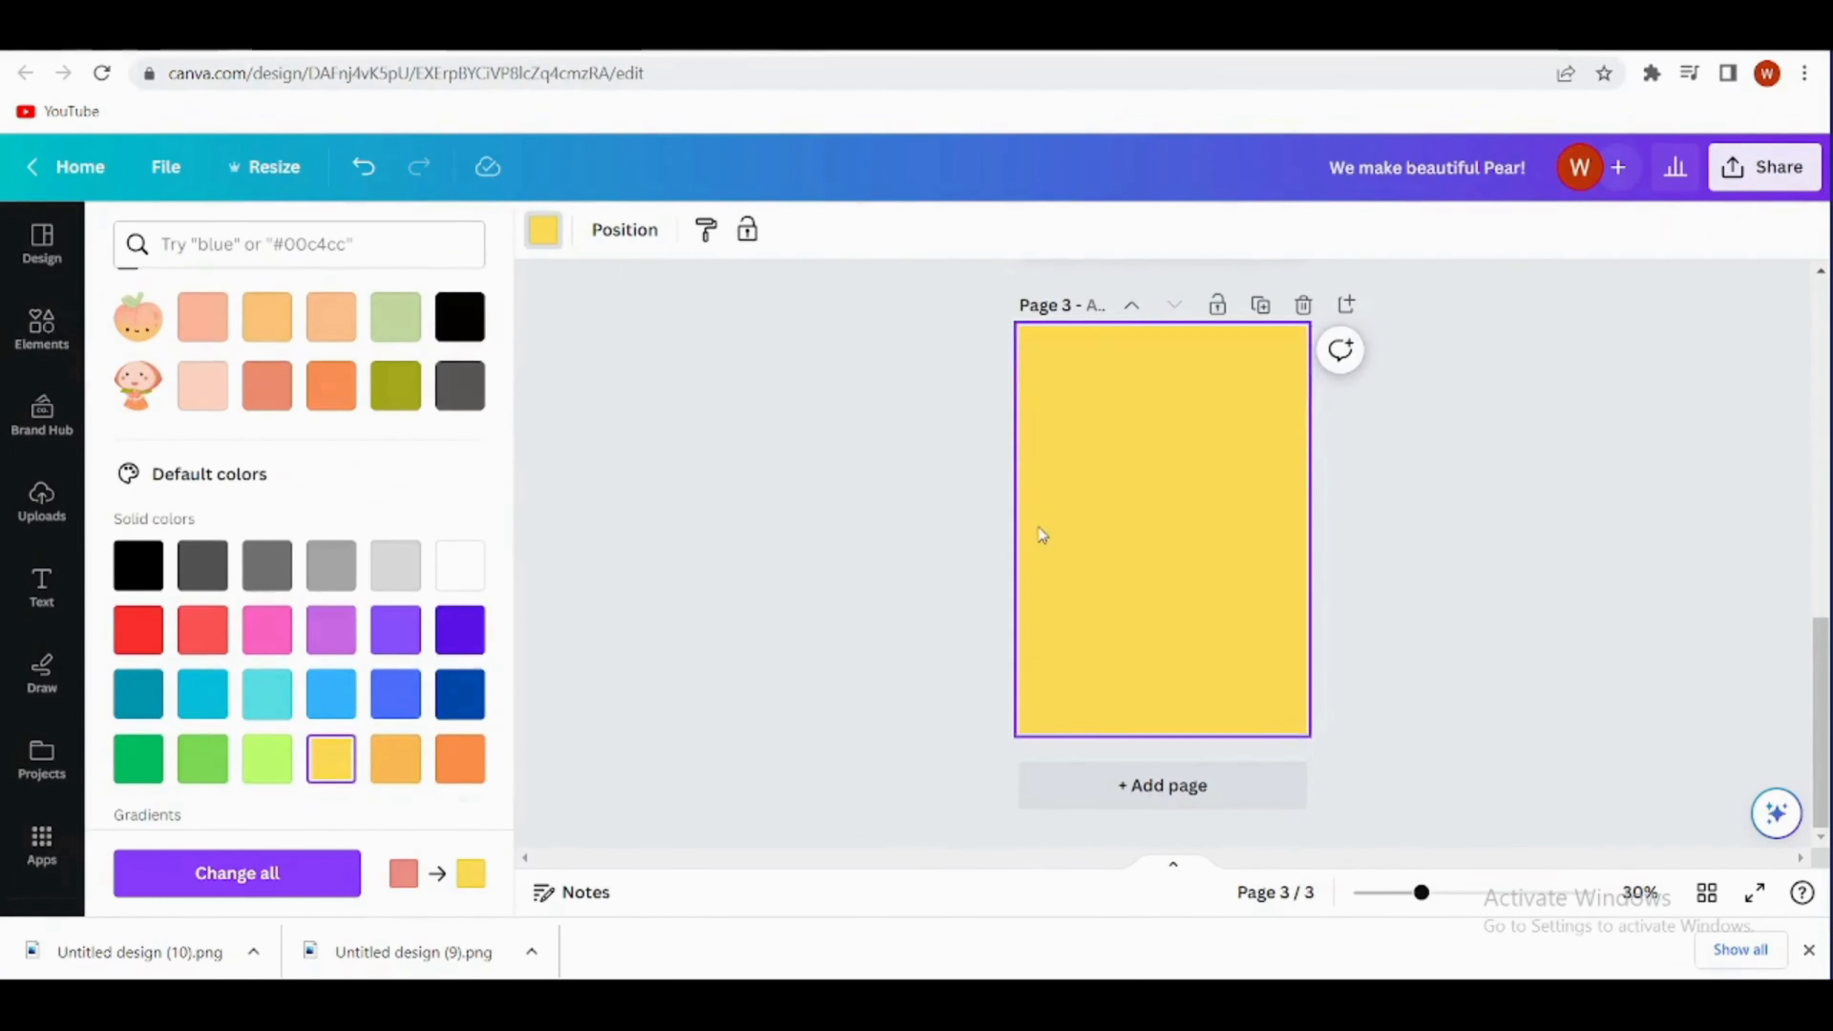
- Duplicate page 2's white rectangle and centre the copy on page 3, leaving an even yellow border
{"action": "scroll", "coordinate": [1039, 532], "scroll_direction": "up", "scroll_amount": 5}
{"action": "left_click", "coordinate": [1047, 377]}
{"action": "left_click", "coordinate": [1123, 780]}
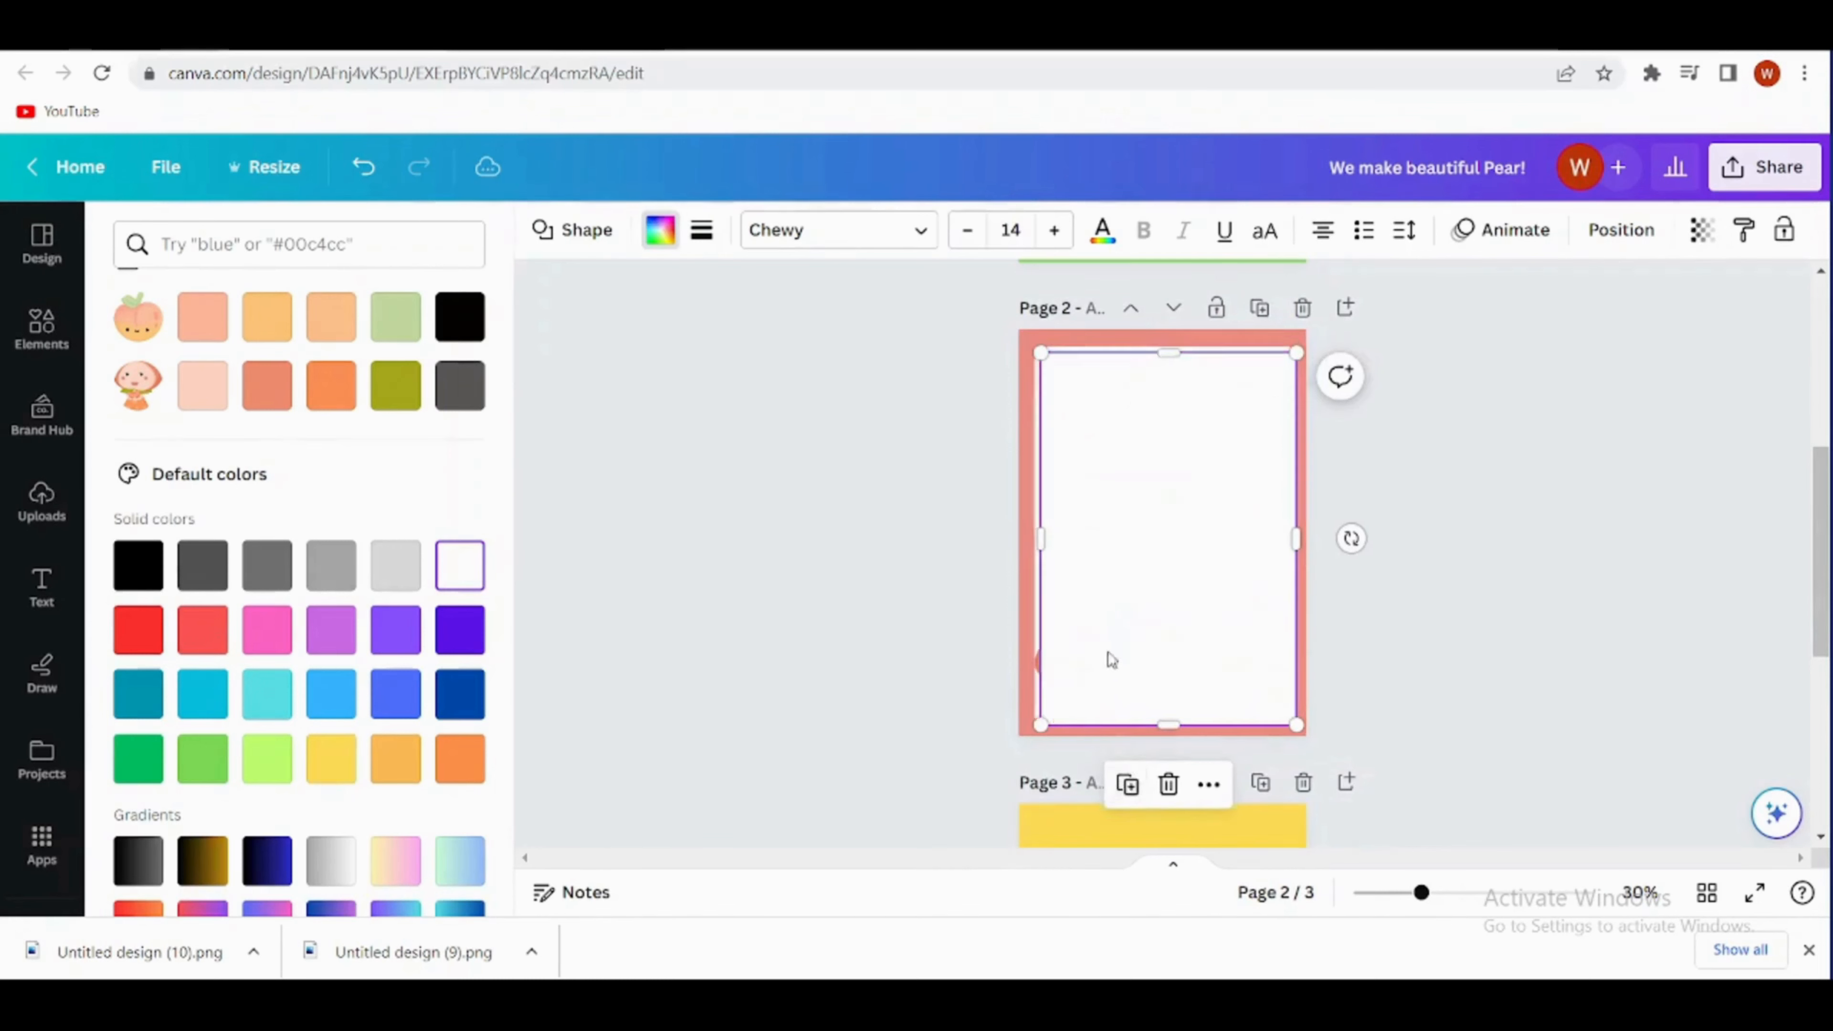
{"action": "left_click_drag", "start_coordinate": [1109, 659], "coordinate": [1102, 844]}
{"action": "scroll", "coordinate": [1366, 508], "scroll_direction": "down", "scroll_amount": 3}
{"action": "left_click_drag", "start_coordinate": [1125, 515], "coordinate": [1125, 725]}
{"action": "left_click", "coordinate": [1421, 595]}
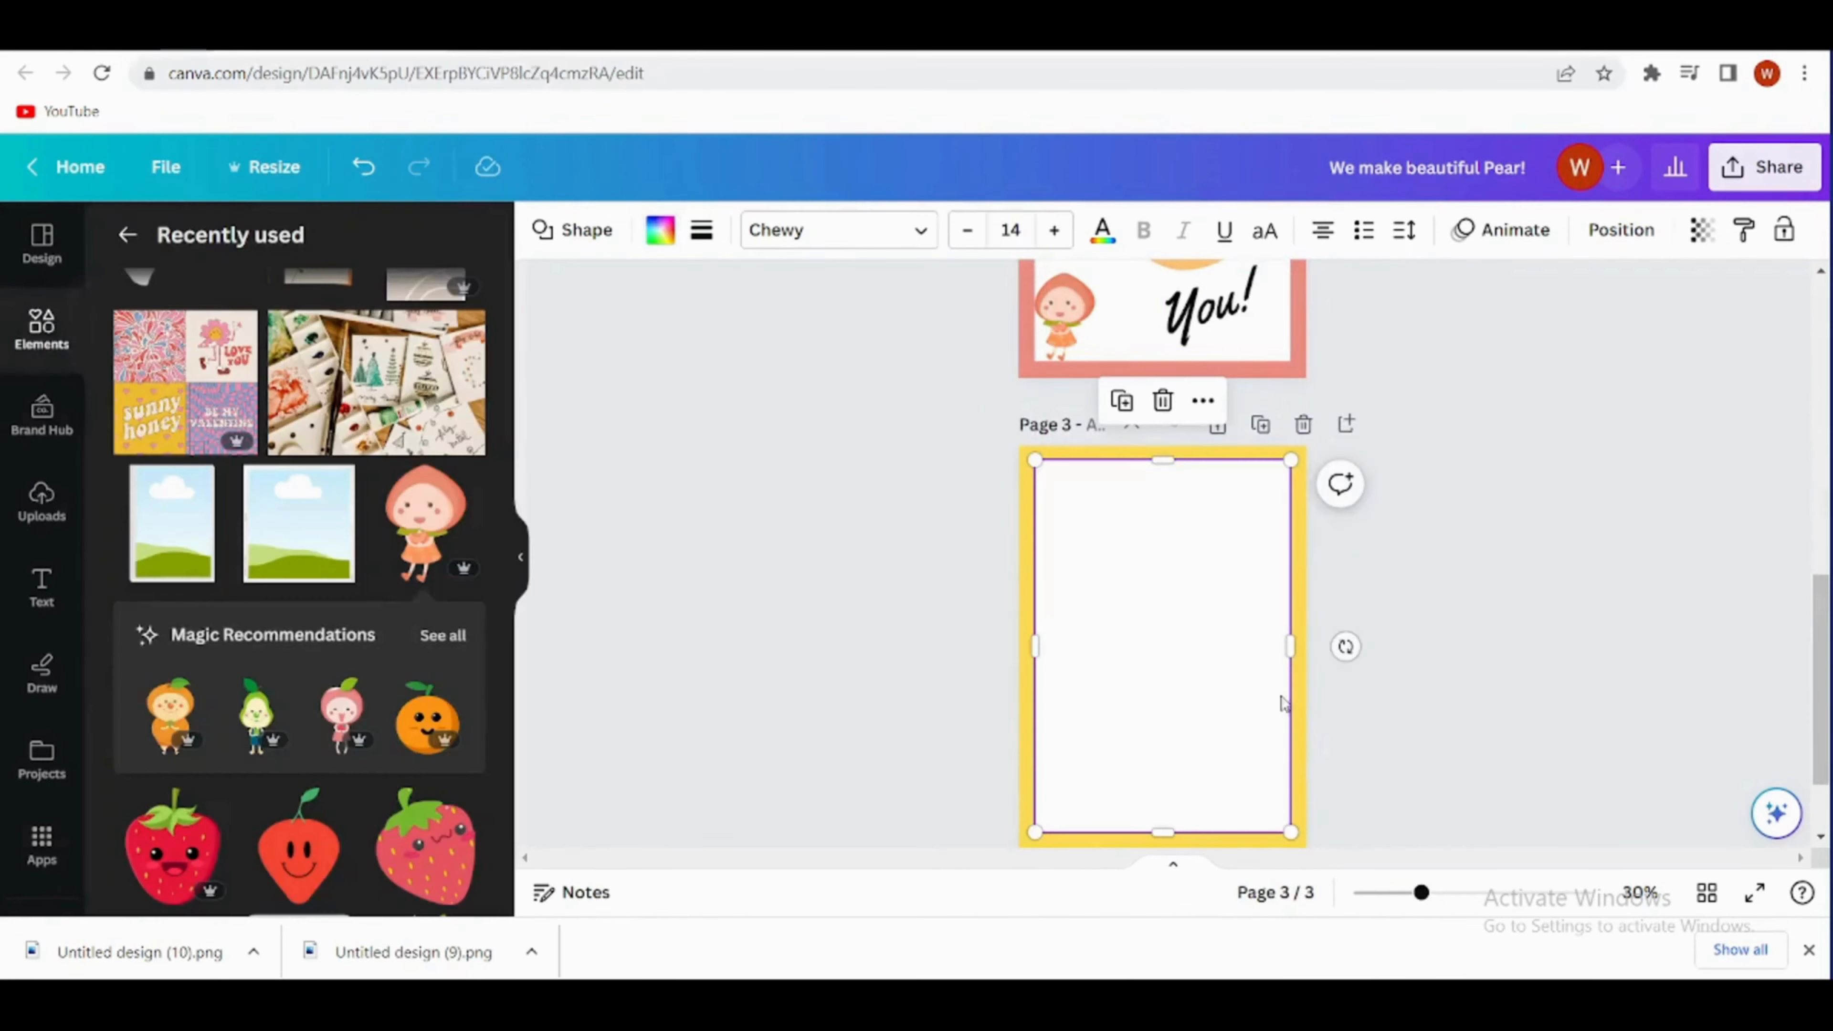
- Search the elements for "lemon" and add the smiling lemon graphic to page 3
{"action": "left_click", "coordinate": [41, 328]}
{"action": "left_click", "coordinate": [274, 243]}
{"action": "type", "text": "lemo"}
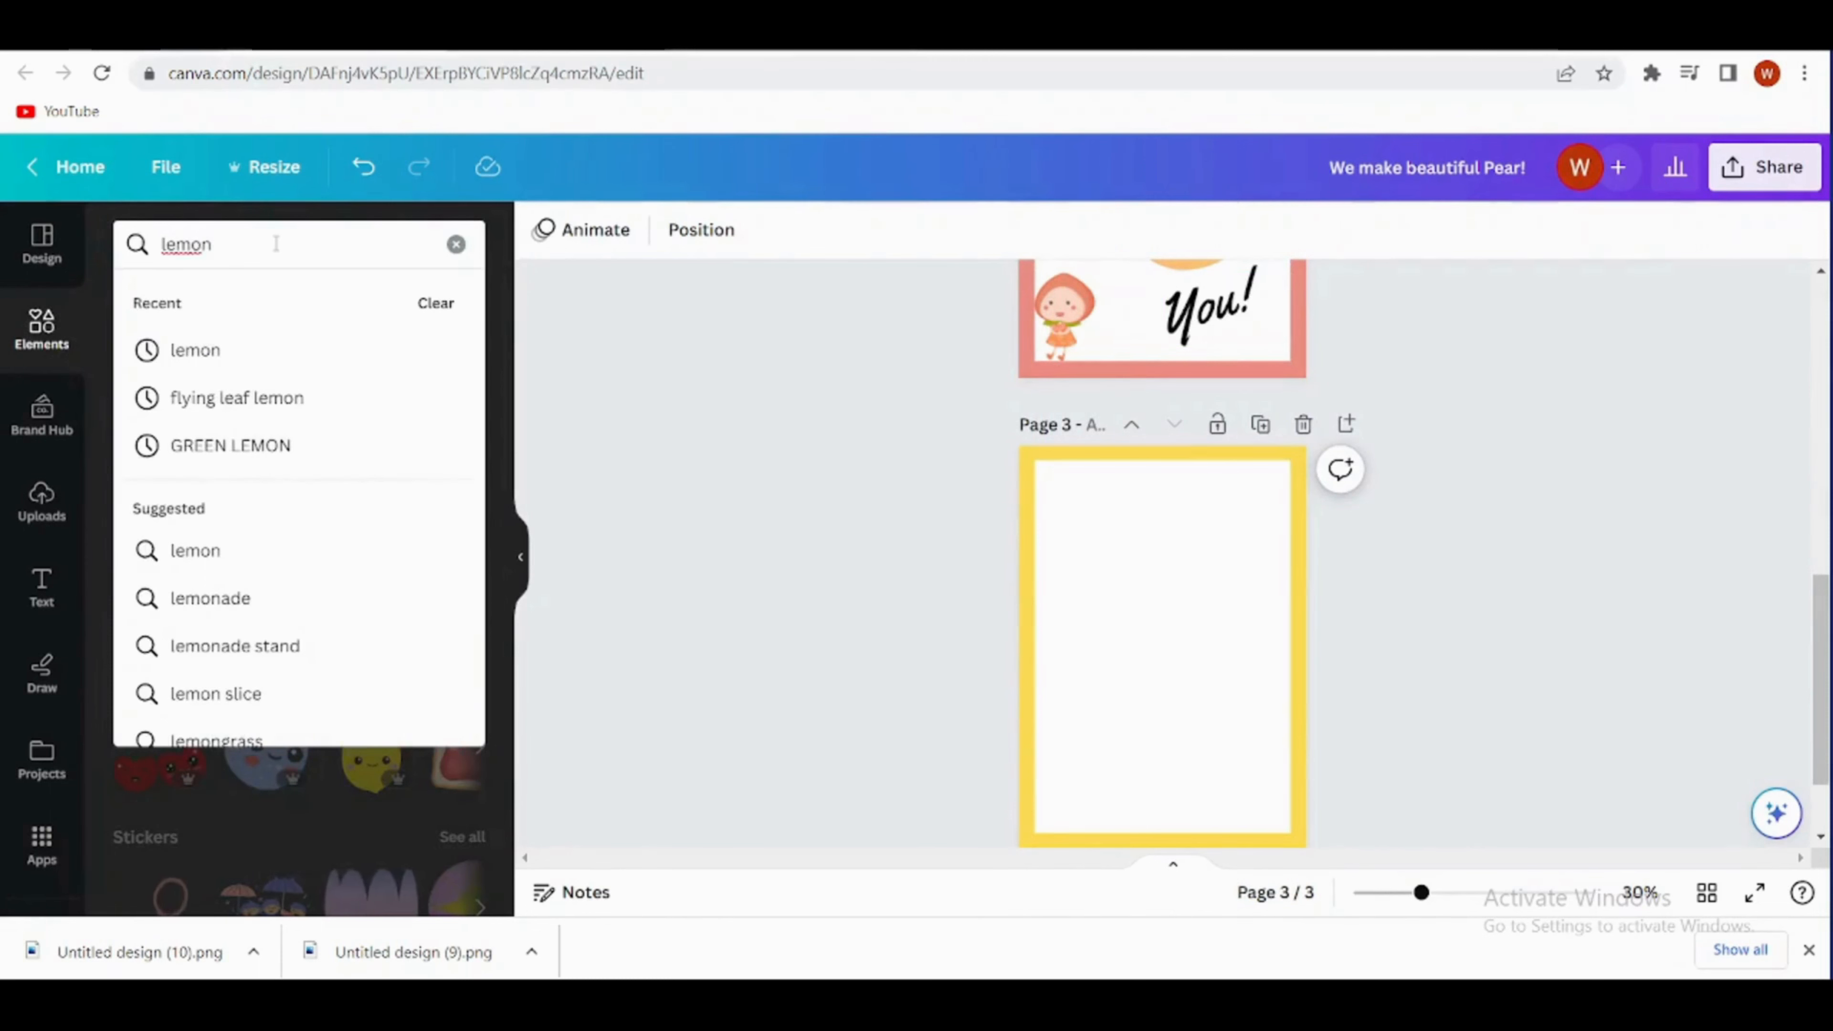
{"action": "type", "text": "n"}
{"action": "key", "text": "Return"}
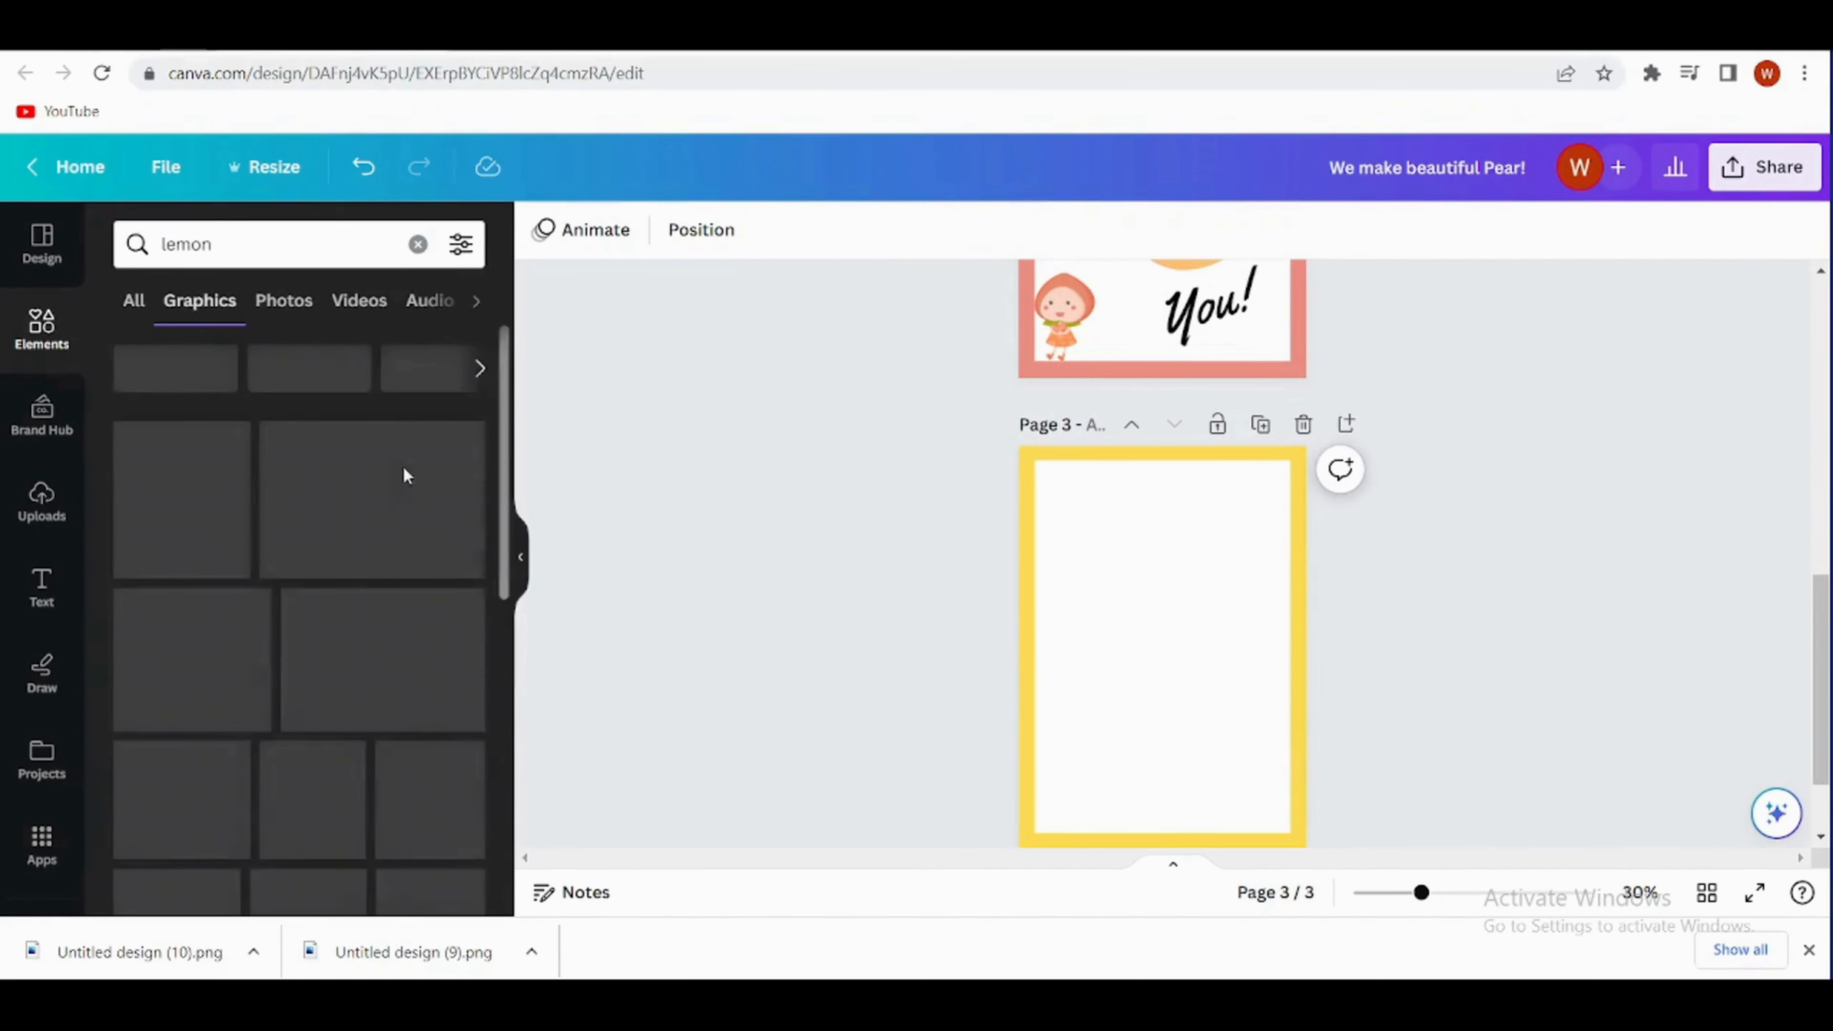
{"action": "scroll", "coordinate": [292, 689], "scroll_direction": "down", "scroll_amount": 5}
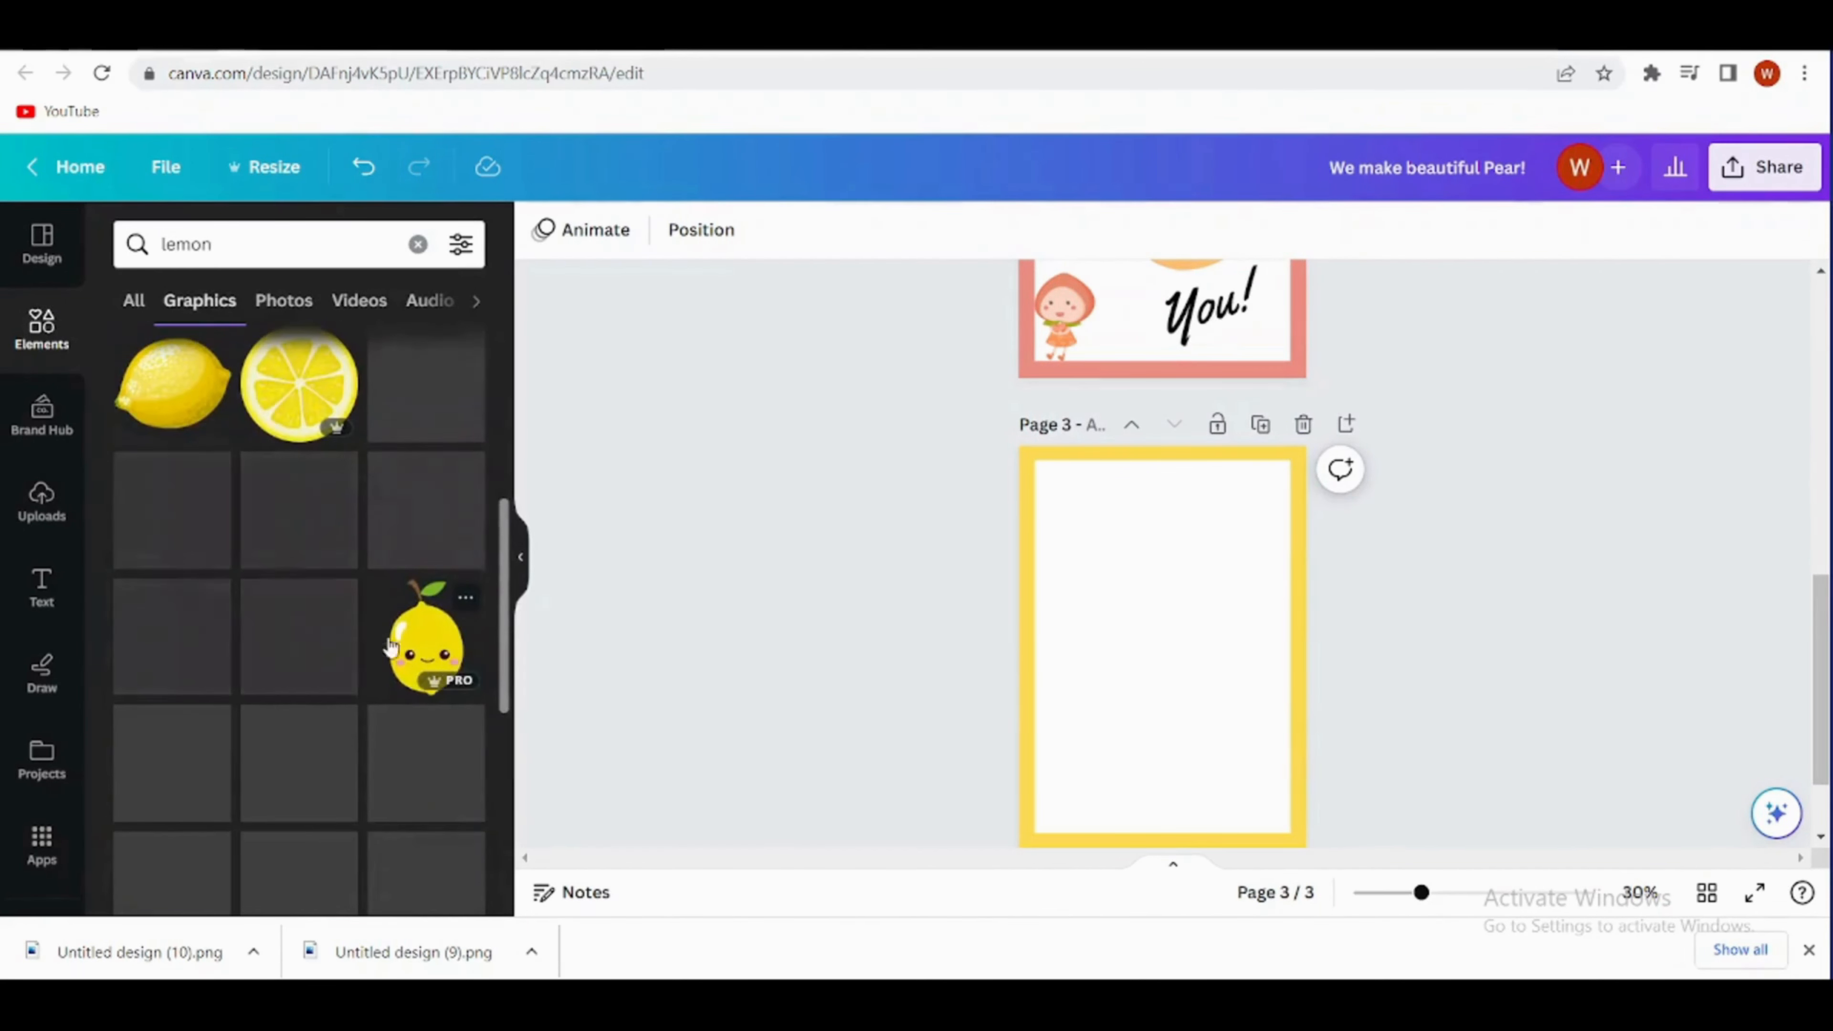
{"action": "left_click", "coordinate": [390, 644]}
- Shrink the lemon into the white panel's upper-left area and place a duplicate beside it, slightly overlapping
{"action": "left_click_drag", "start_coordinate": [1121, 666], "coordinate": [1071, 558]}
{"action": "left_click_drag", "start_coordinate": [1159, 465], "coordinate": [1133, 507]}
{"action": "left_click_drag", "start_coordinate": [1097, 582], "coordinate": [1148, 569]}
{"action": "left_click", "coordinate": [1046, 419]}
{"action": "mouse_move", "coordinate": [1125, 647]}
{"action": "left_mouse_down"}
{"action": "mouse_move", "coordinate": [1106, 638]}
{"action": "mouse_move", "coordinate": [1125, 644]}
{"action": "left_mouse_up"}
{"action": "left_click", "coordinate": [1427, 782]}
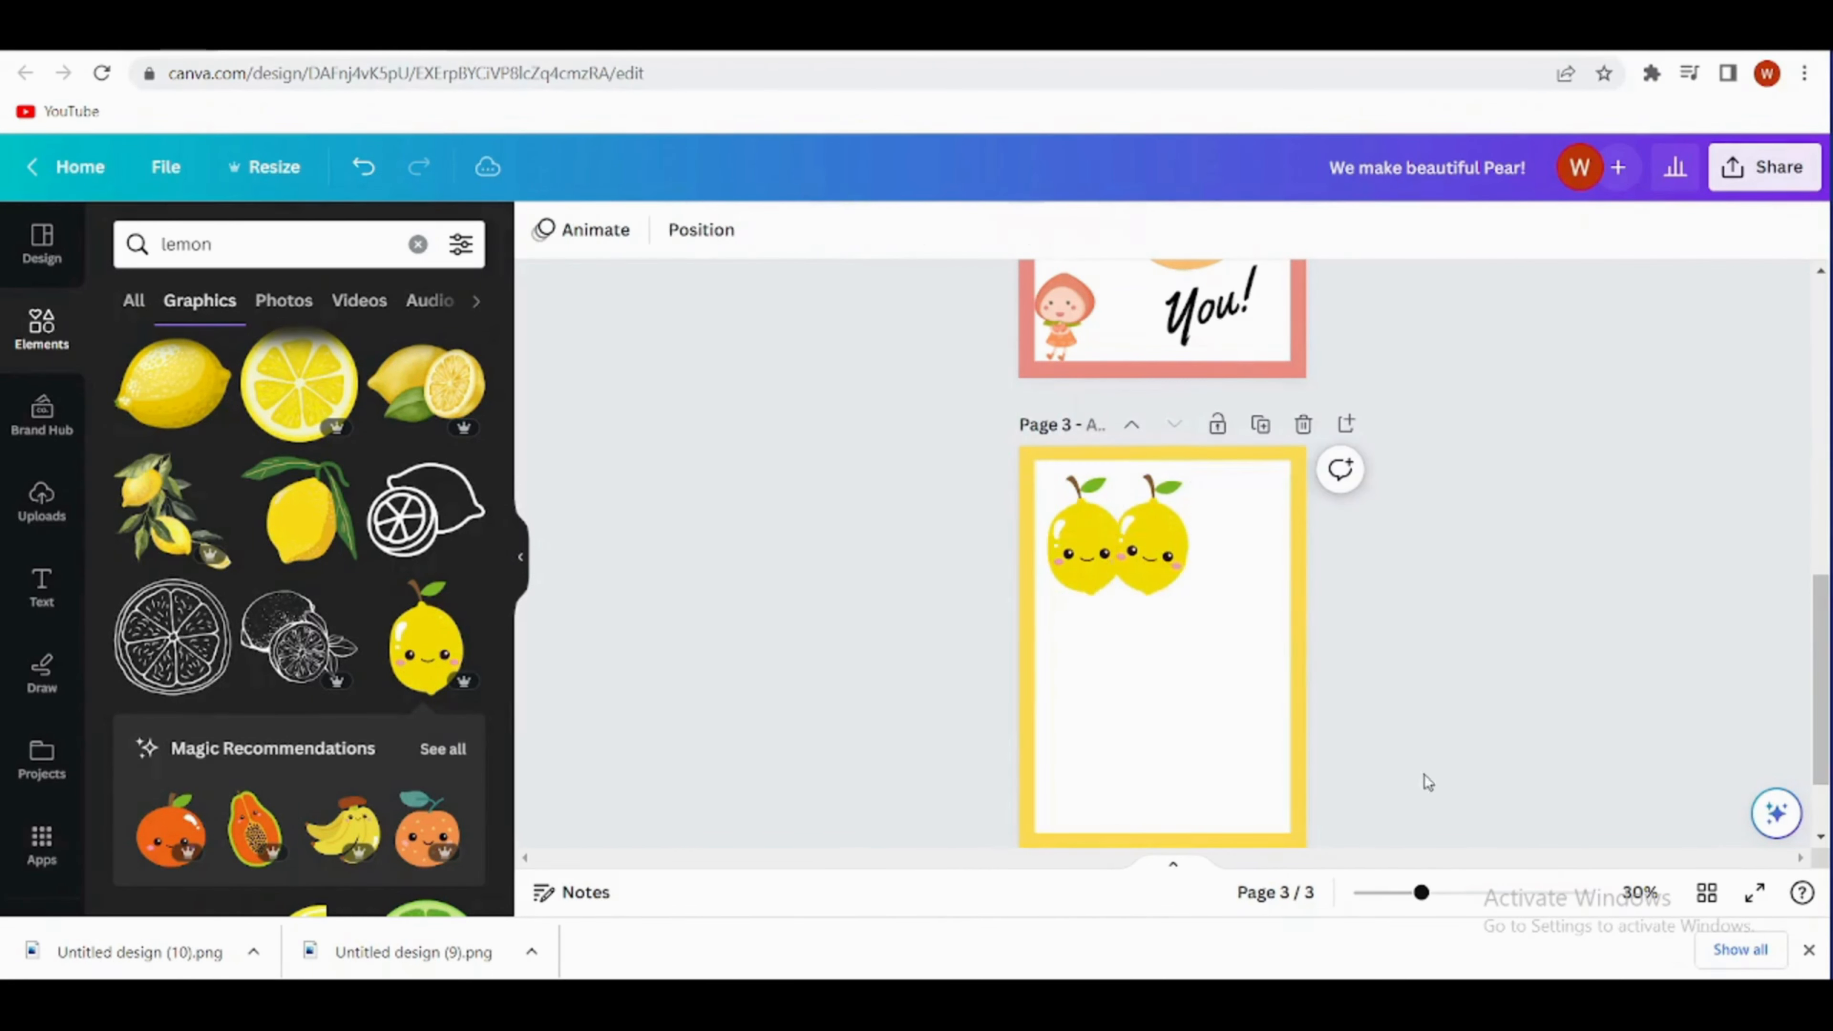
- Duplicate page 2's "I a-peach-iate" text and move the copy below the two lemons on page 3
{"action": "scroll", "coordinate": [1195, 675], "scroll_direction": "up", "scroll_amount": 5}
{"action": "left_click", "coordinate": [1191, 621]}
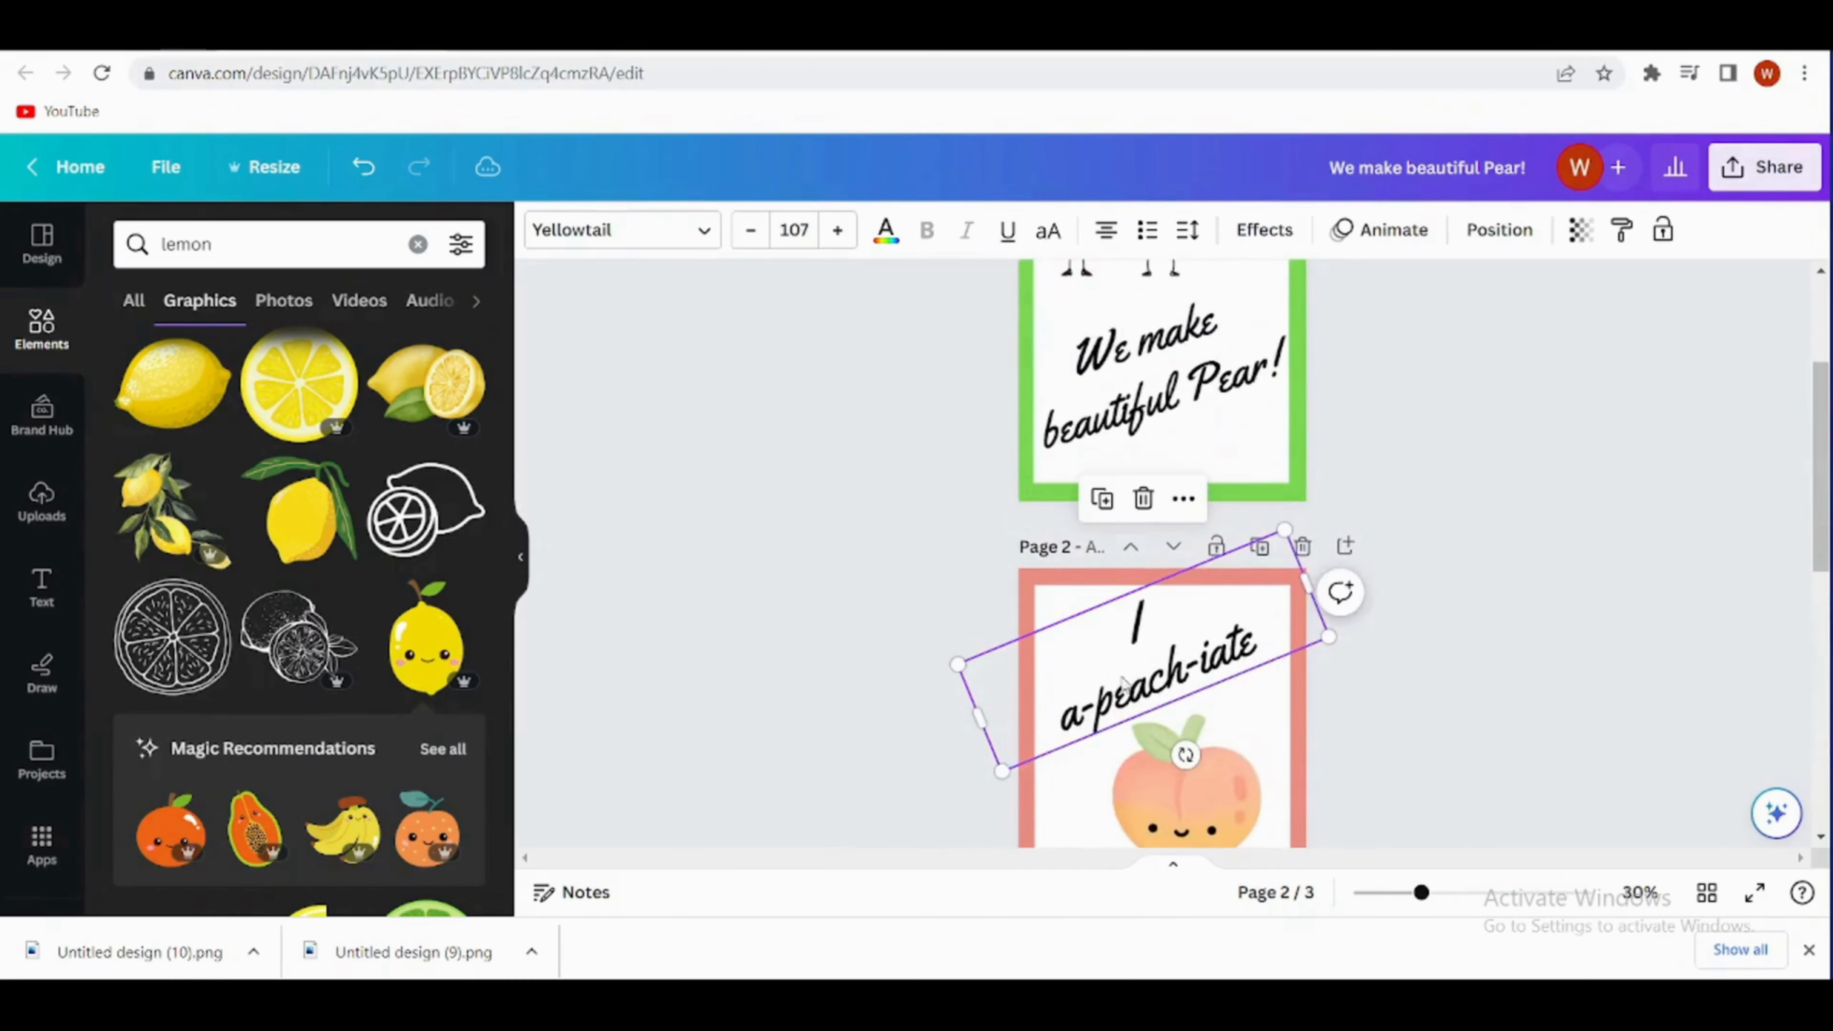
{"action": "left_click", "coordinate": [1110, 506]}
{"action": "left_click_drag", "start_coordinate": [1183, 635], "coordinate": [1222, 823]}
{"action": "scroll", "coordinate": [1219, 758], "scroll_direction": "down", "scroll_amount": 5}
{"action": "left_click_drag", "start_coordinate": [1180, 421], "coordinate": [1162, 790]}
{"action": "scroll", "coordinate": [1374, 607], "scroll_direction": "down", "scroll_amount": 1}
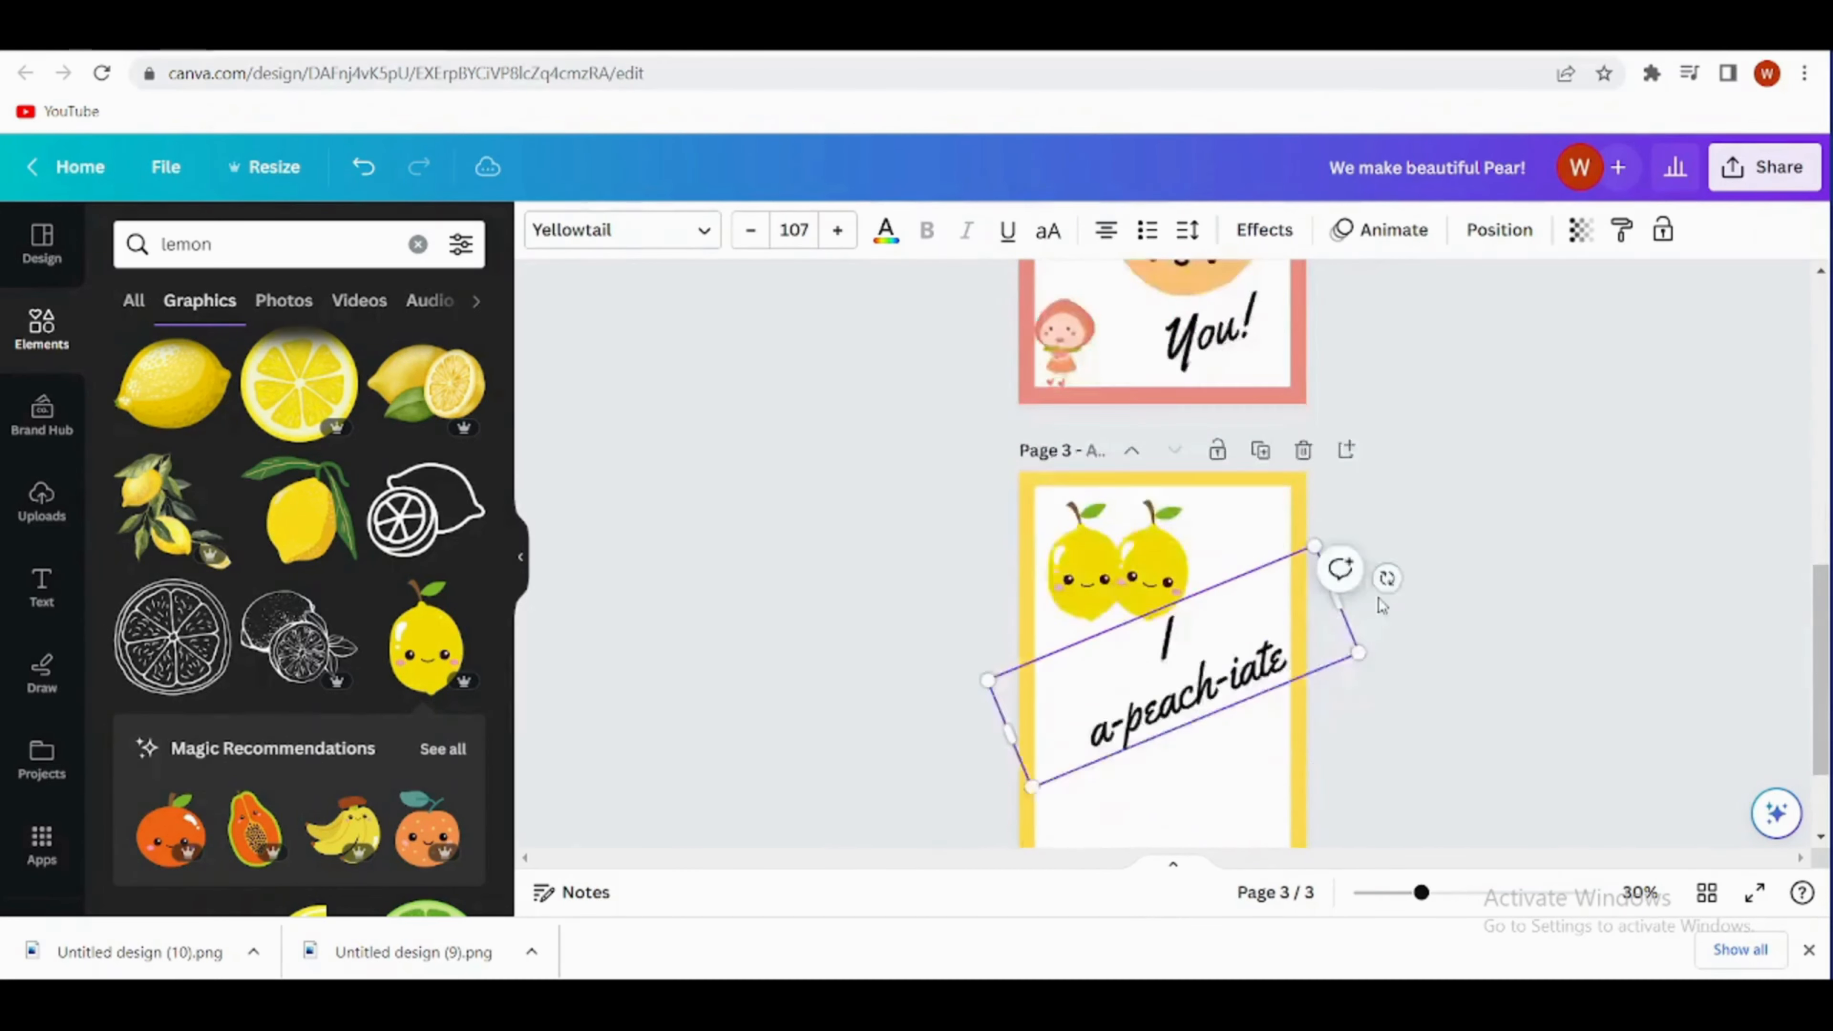
{"action": "scroll", "coordinate": [1380, 606], "scroll_direction": "down", "scroll_amount": 2}
{"action": "left_click_drag", "start_coordinate": [1176, 567], "coordinate": [1177, 603]}
- Replace the copied text on page 3 with "Can't wait to squeeze you!", enlarge it to size 116 and position it in the panel's lower half
{"action": "double_click", "coordinate": [1290, 554]}
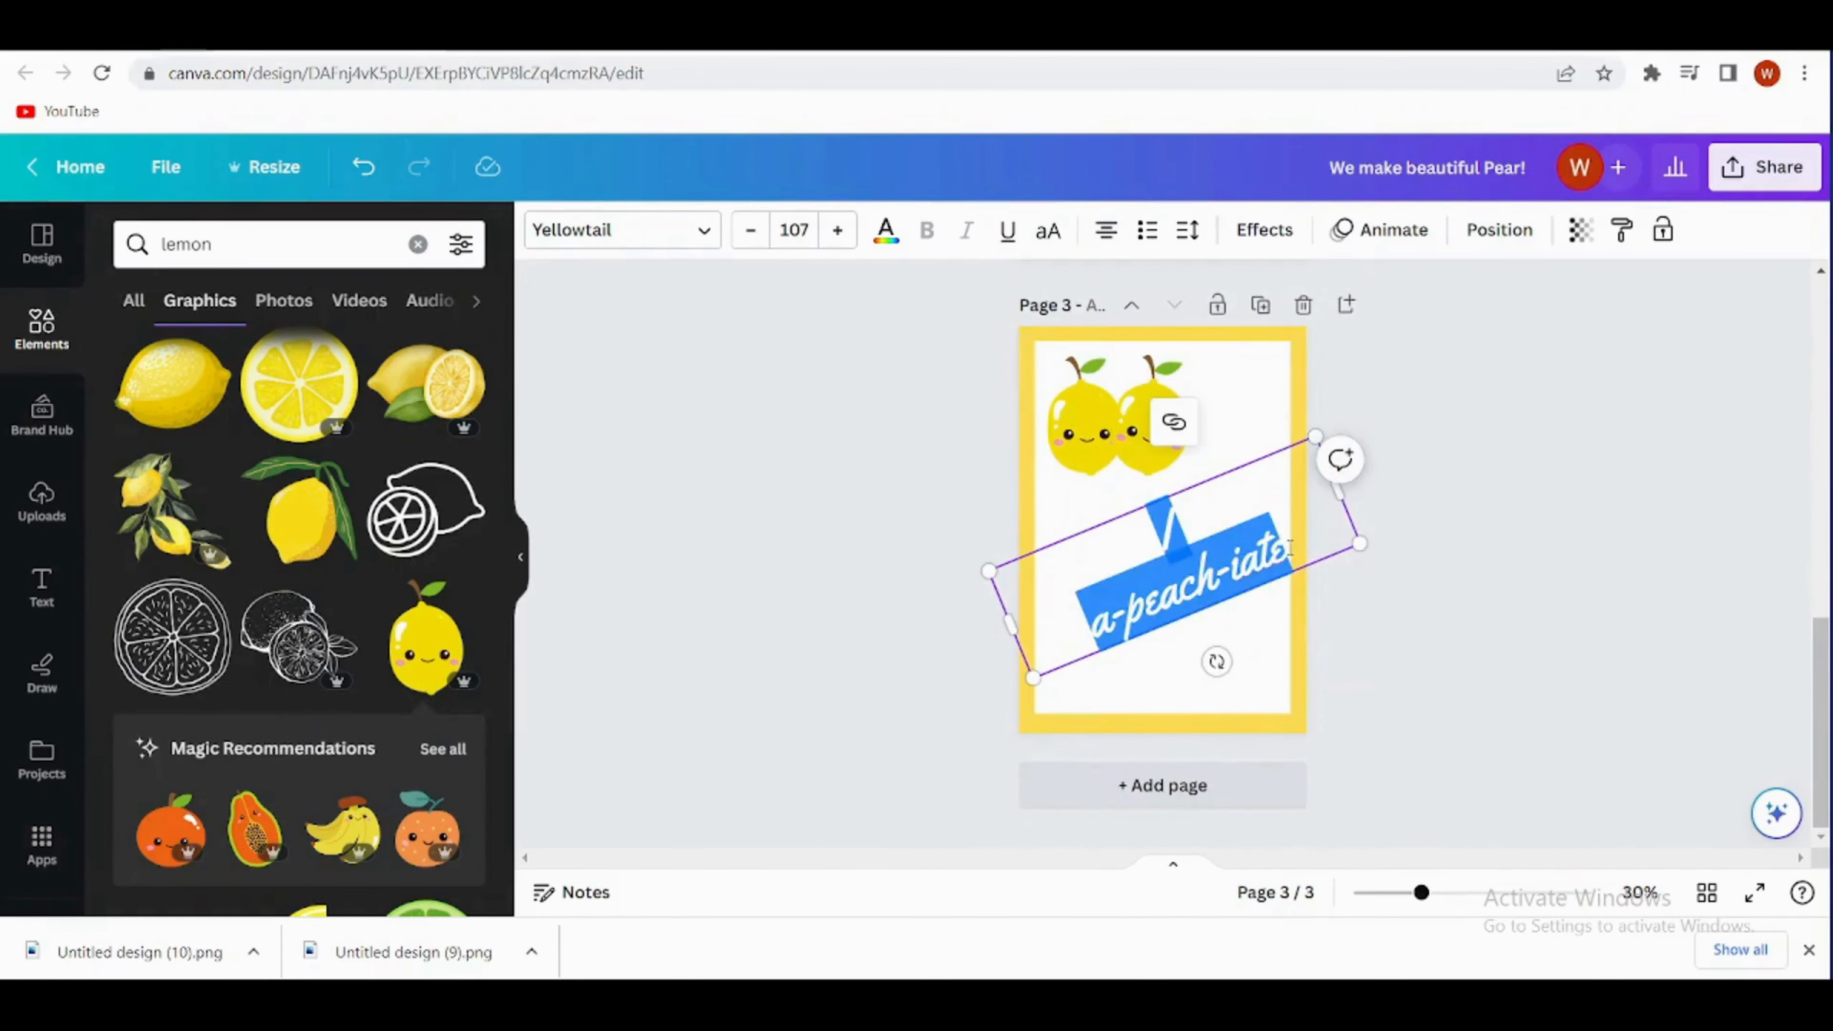
{"action": "key", "text": "BackSpace"}
{"action": "type", "text": "Can't wait to squeeze you!"}
{"action": "scroll", "coordinate": [1566, 667], "scroll_direction": "up", "scroll_amount": 1}
{"action": "left_click_drag", "start_coordinate": [1259, 665], "coordinate": [1267, 694]}
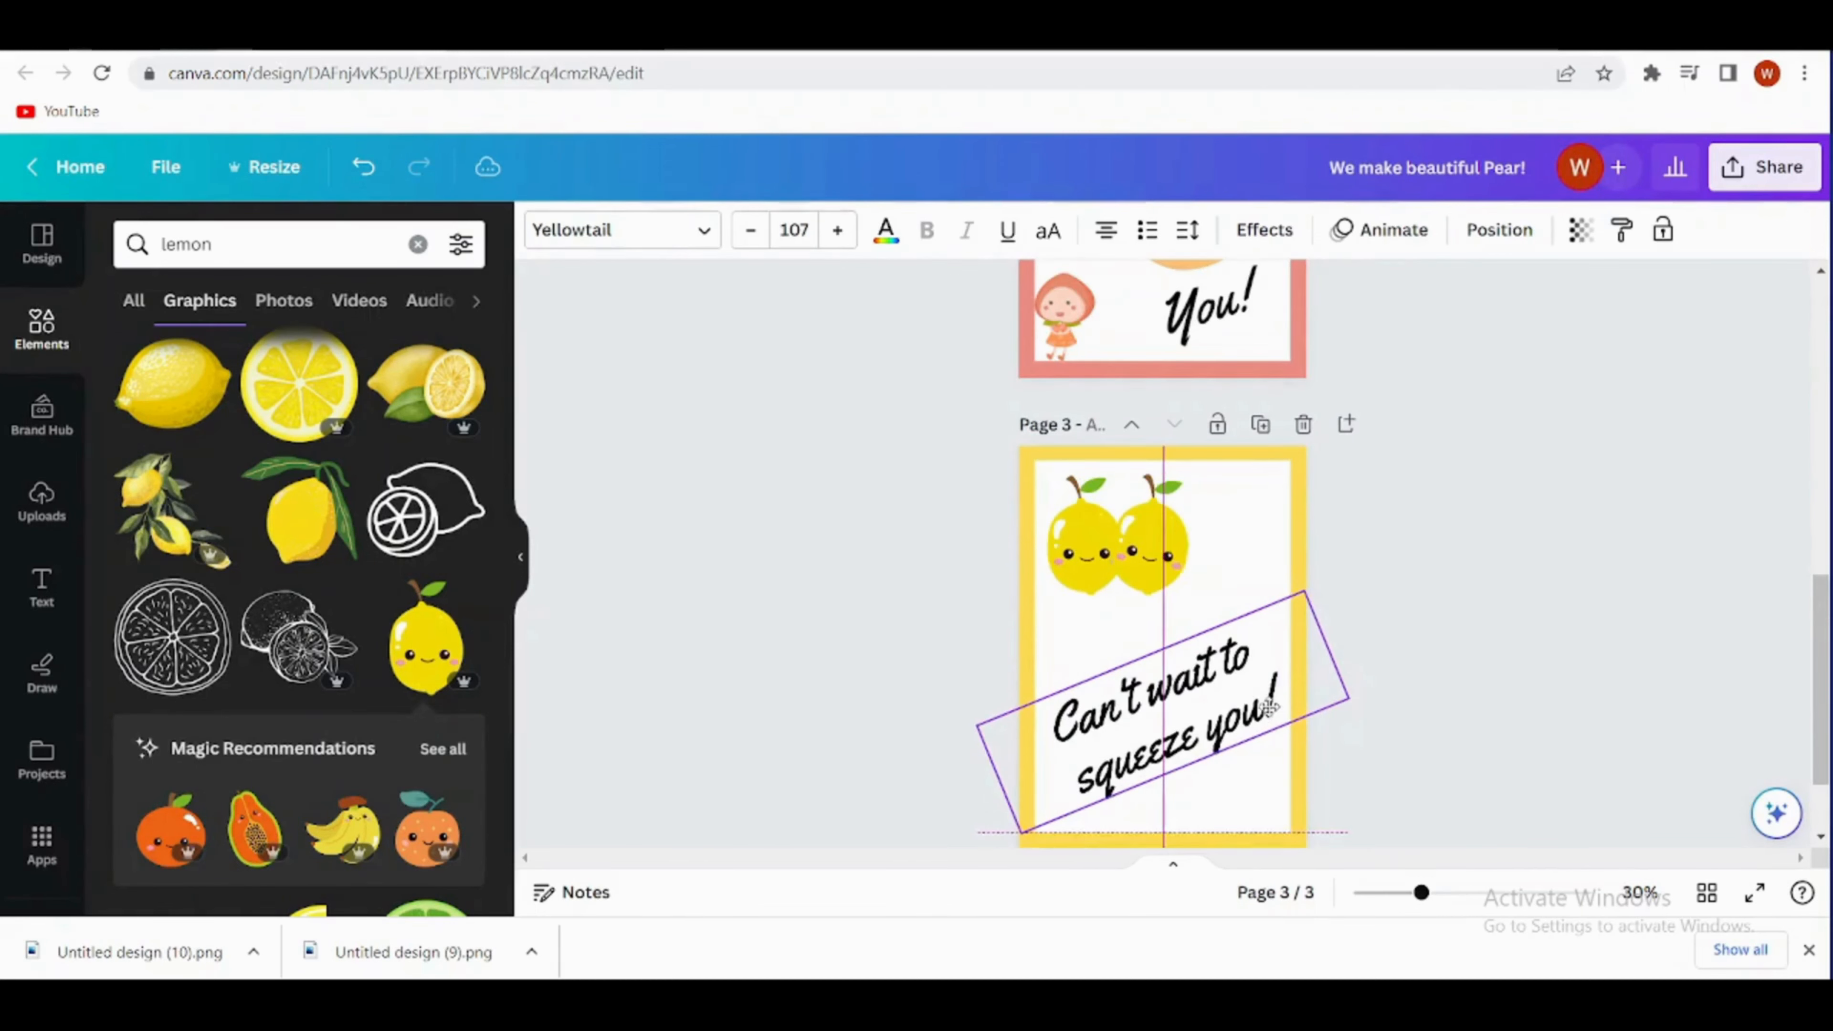
{"action": "mouse_move", "coordinate": [1304, 583]}
{"action": "left_mouse_down"}
{"action": "mouse_move", "coordinate": [1294, 596]}
{"action": "mouse_move", "coordinate": [1314, 575]}
{"action": "left_mouse_up"}
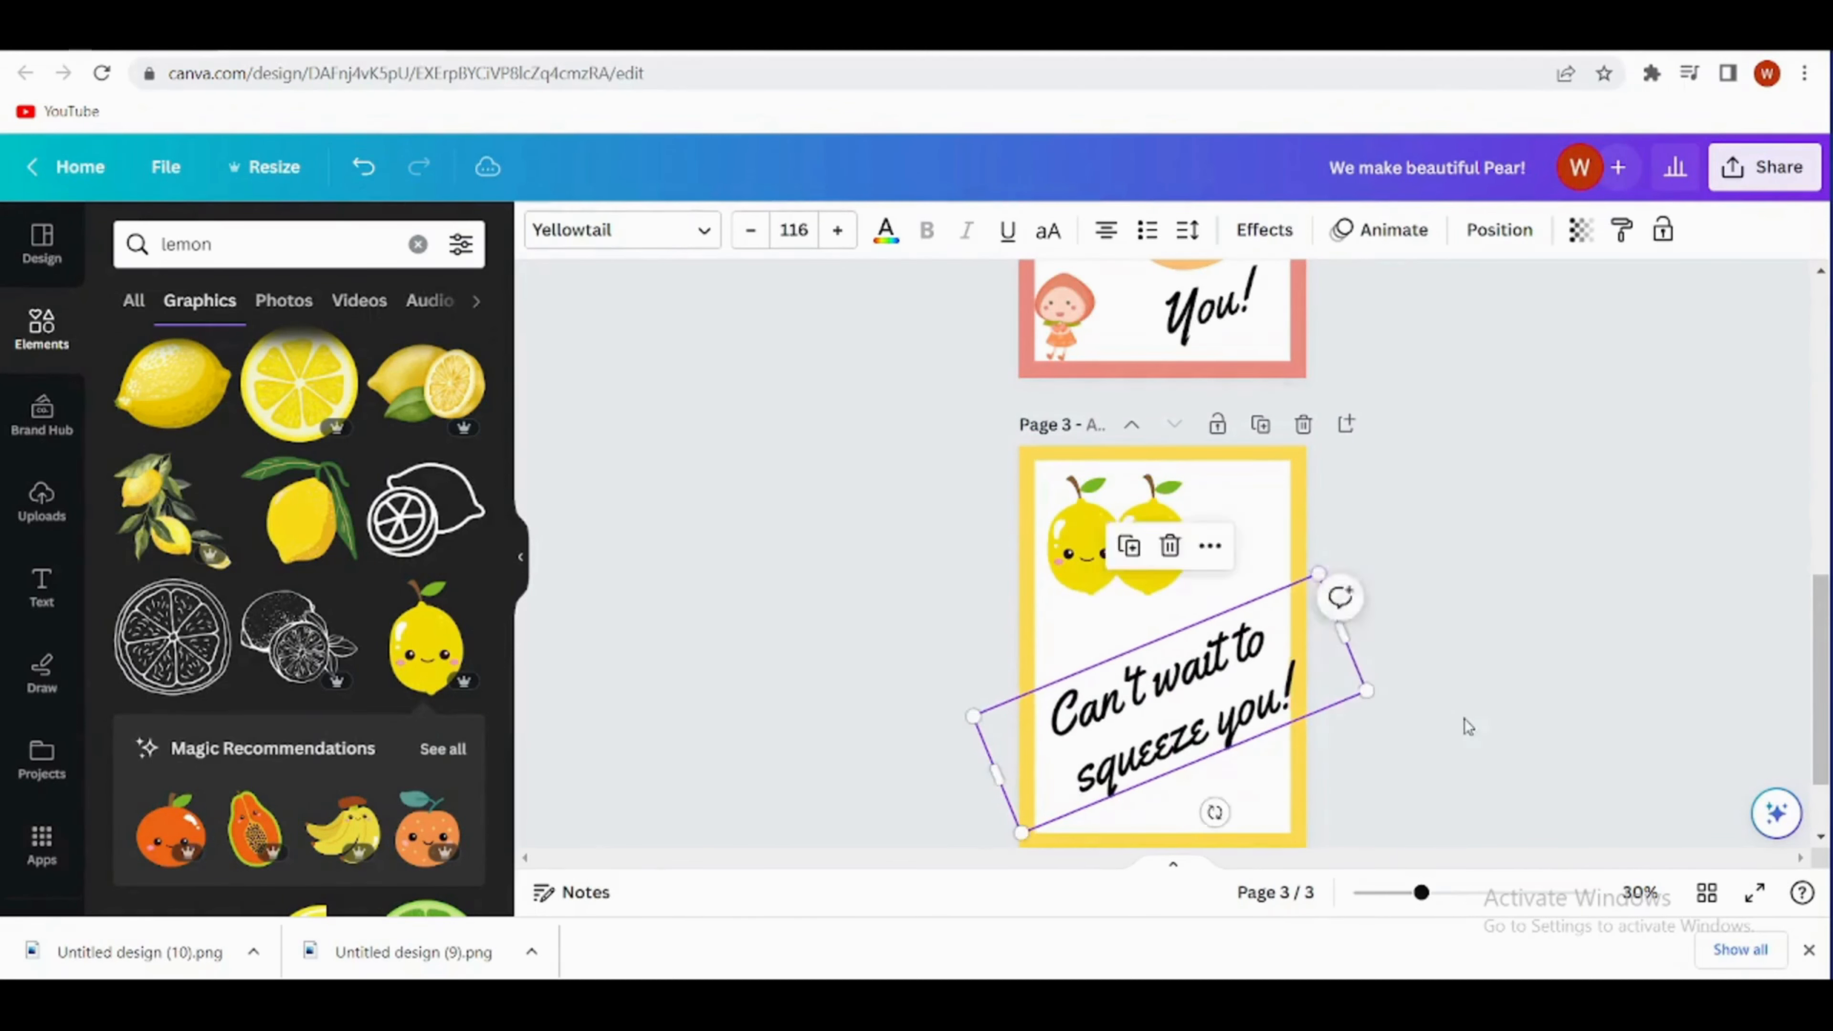
{"action": "left_click", "coordinate": [1105, 587]}
{"action": "mouse_move", "coordinate": [1042, 468]}
{"action": "left_mouse_down"}
{"action": "mouse_move", "coordinate": [1067, 498]}
{"action": "mouse_move", "coordinate": [1042, 470]}
{"action": "left_mouse_up"}
{"action": "left_click", "coordinate": [1424, 552]}
{"action": "left_click_drag", "start_coordinate": [1220, 711], "coordinate": [1206, 716]}
{"action": "scroll", "coordinate": [1340, 568], "scroll_direction": "down", "scroll_amount": 1}
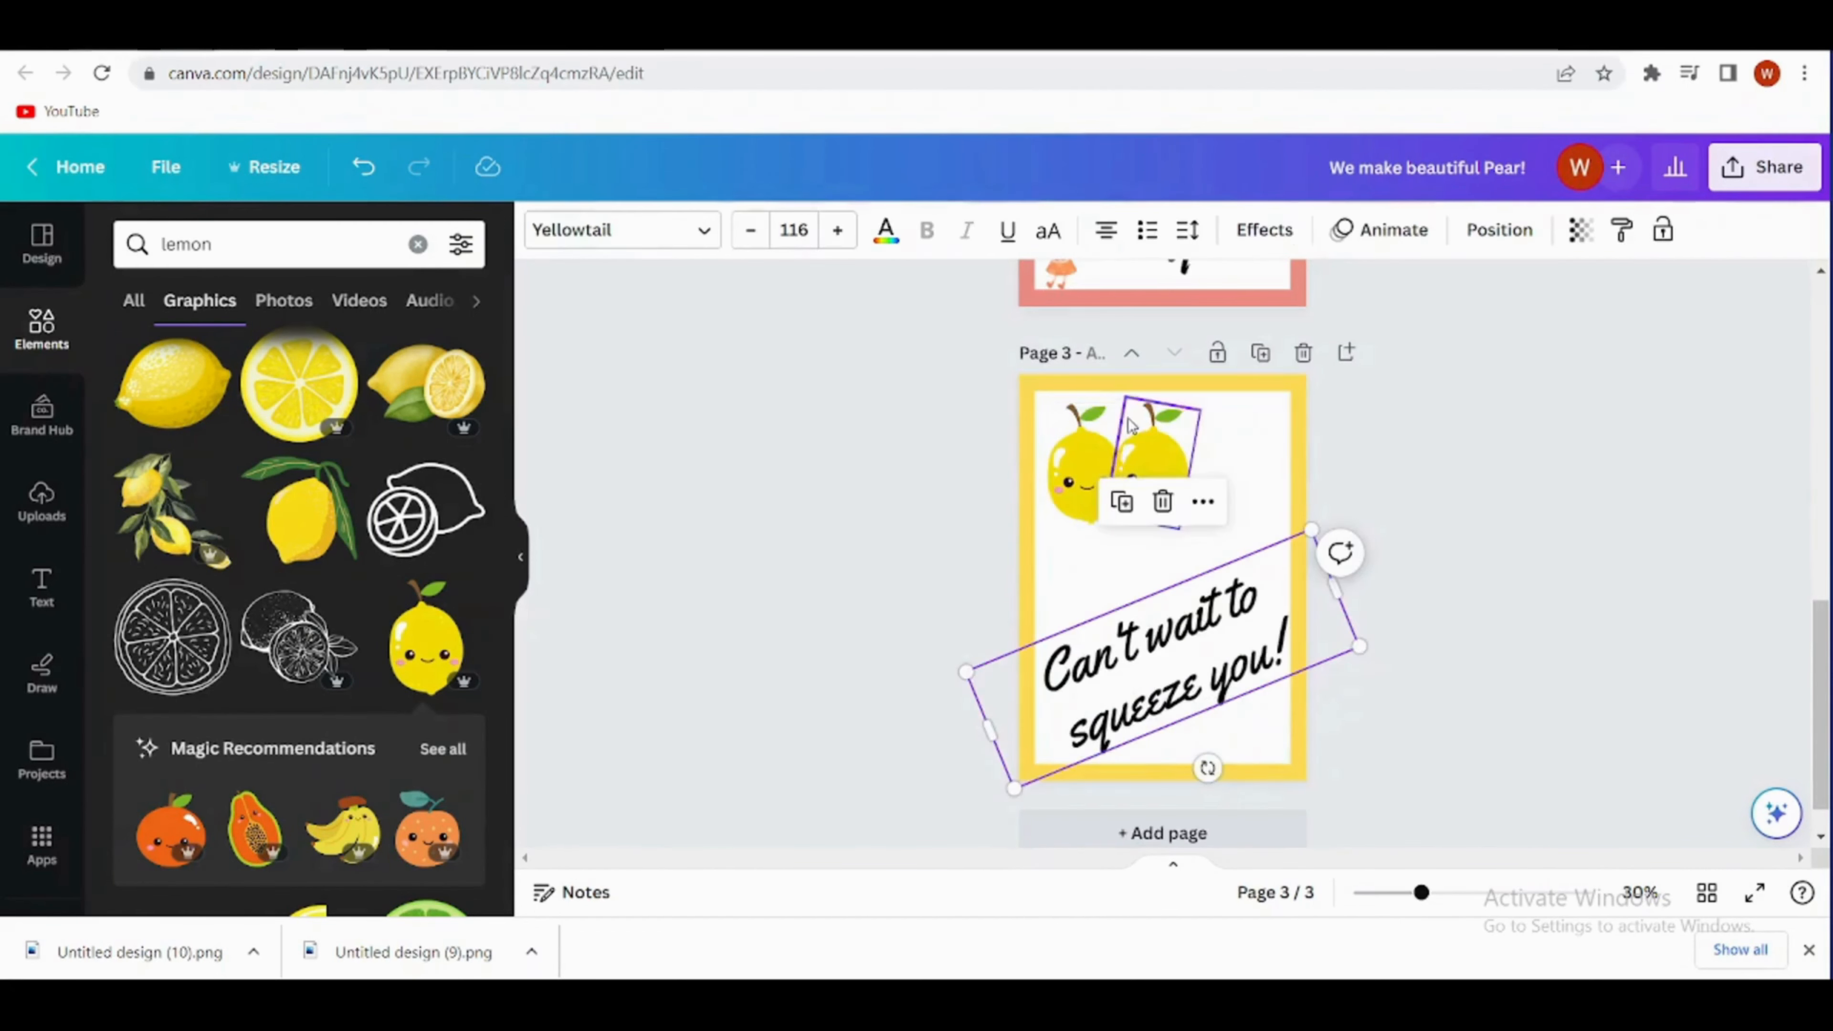
- Enlarge both lemons on page 3, keep them side by side, and tilt the second lemon to about 4°
{"action": "mouse_move", "coordinate": [1048, 426]}
{"action": "left_mouse_down"}
{"action": "mouse_move", "coordinate": [1075, 443]}
{"action": "mouse_move", "coordinate": [1048, 422]}
{"action": "left_mouse_up"}
{"action": "scroll", "coordinate": [1048, 425], "scroll_direction": "up", "scroll_amount": 1}
{"action": "left_click", "coordinate": [1218, 400]}
{"action": "left_click", "coordinate": [1180, 578]}
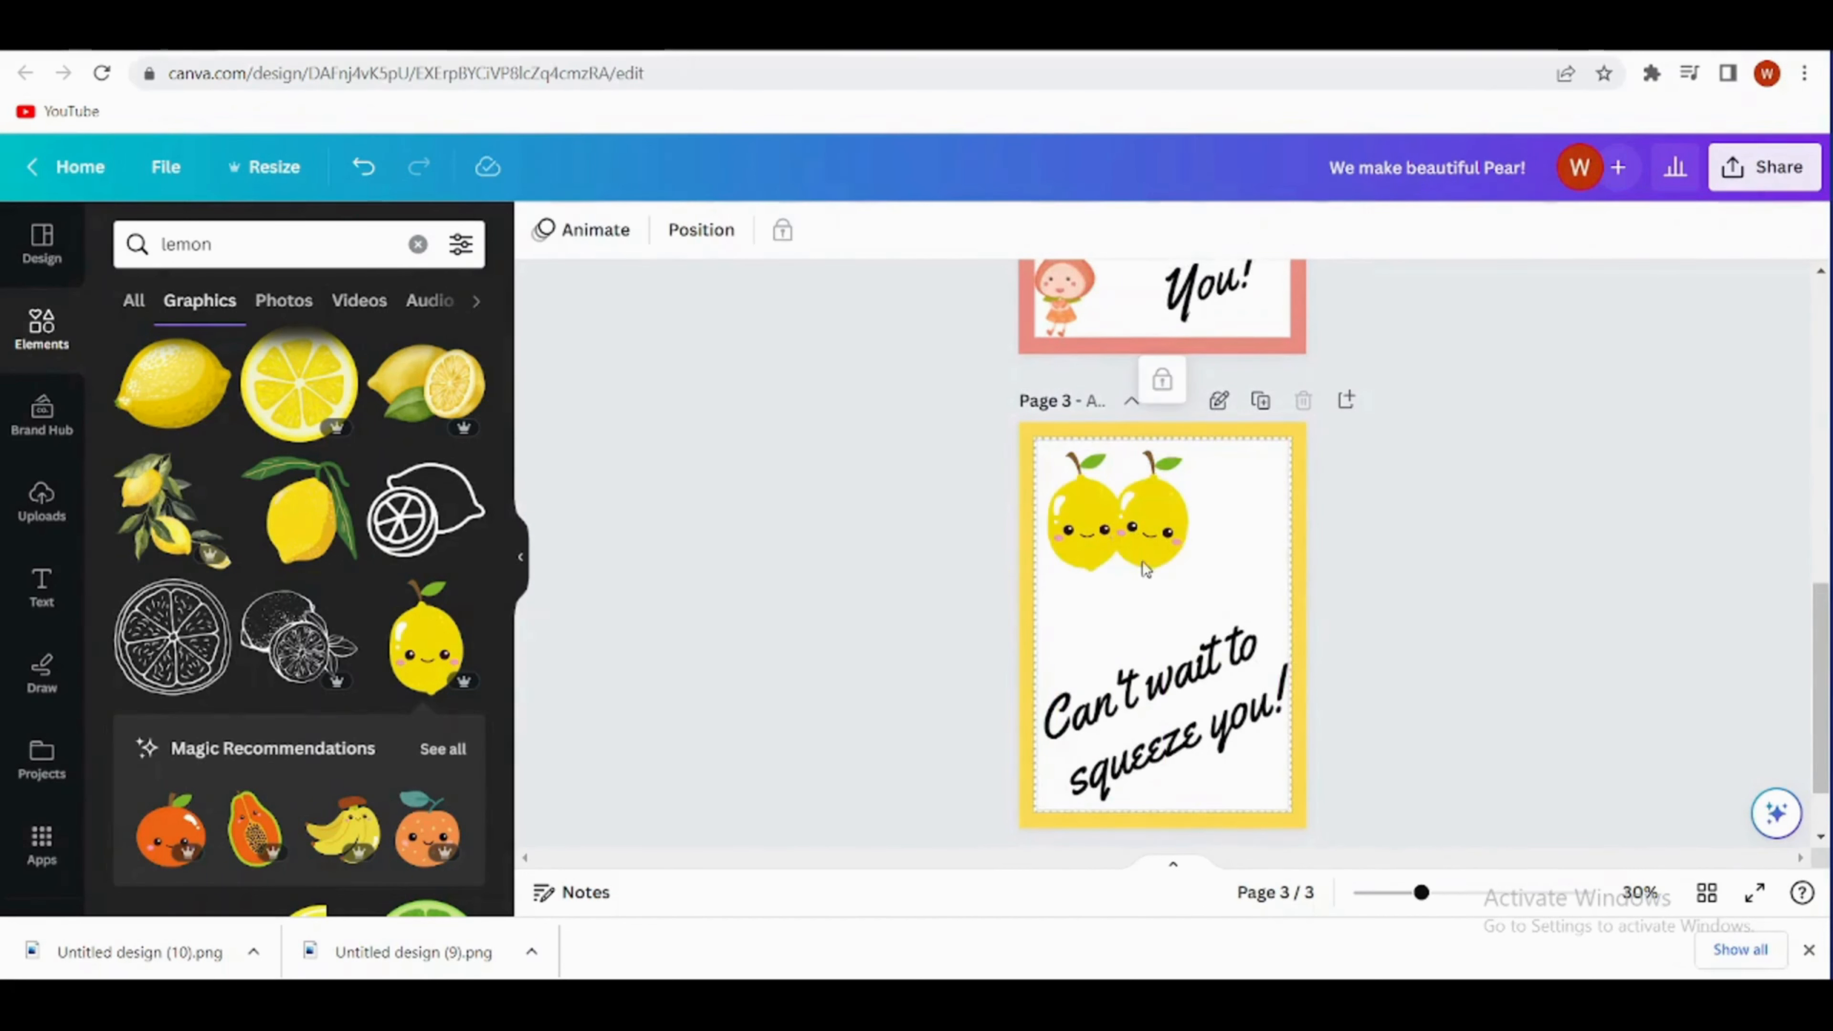
{"action": "left_click", "coordinate": [1098, 562]}
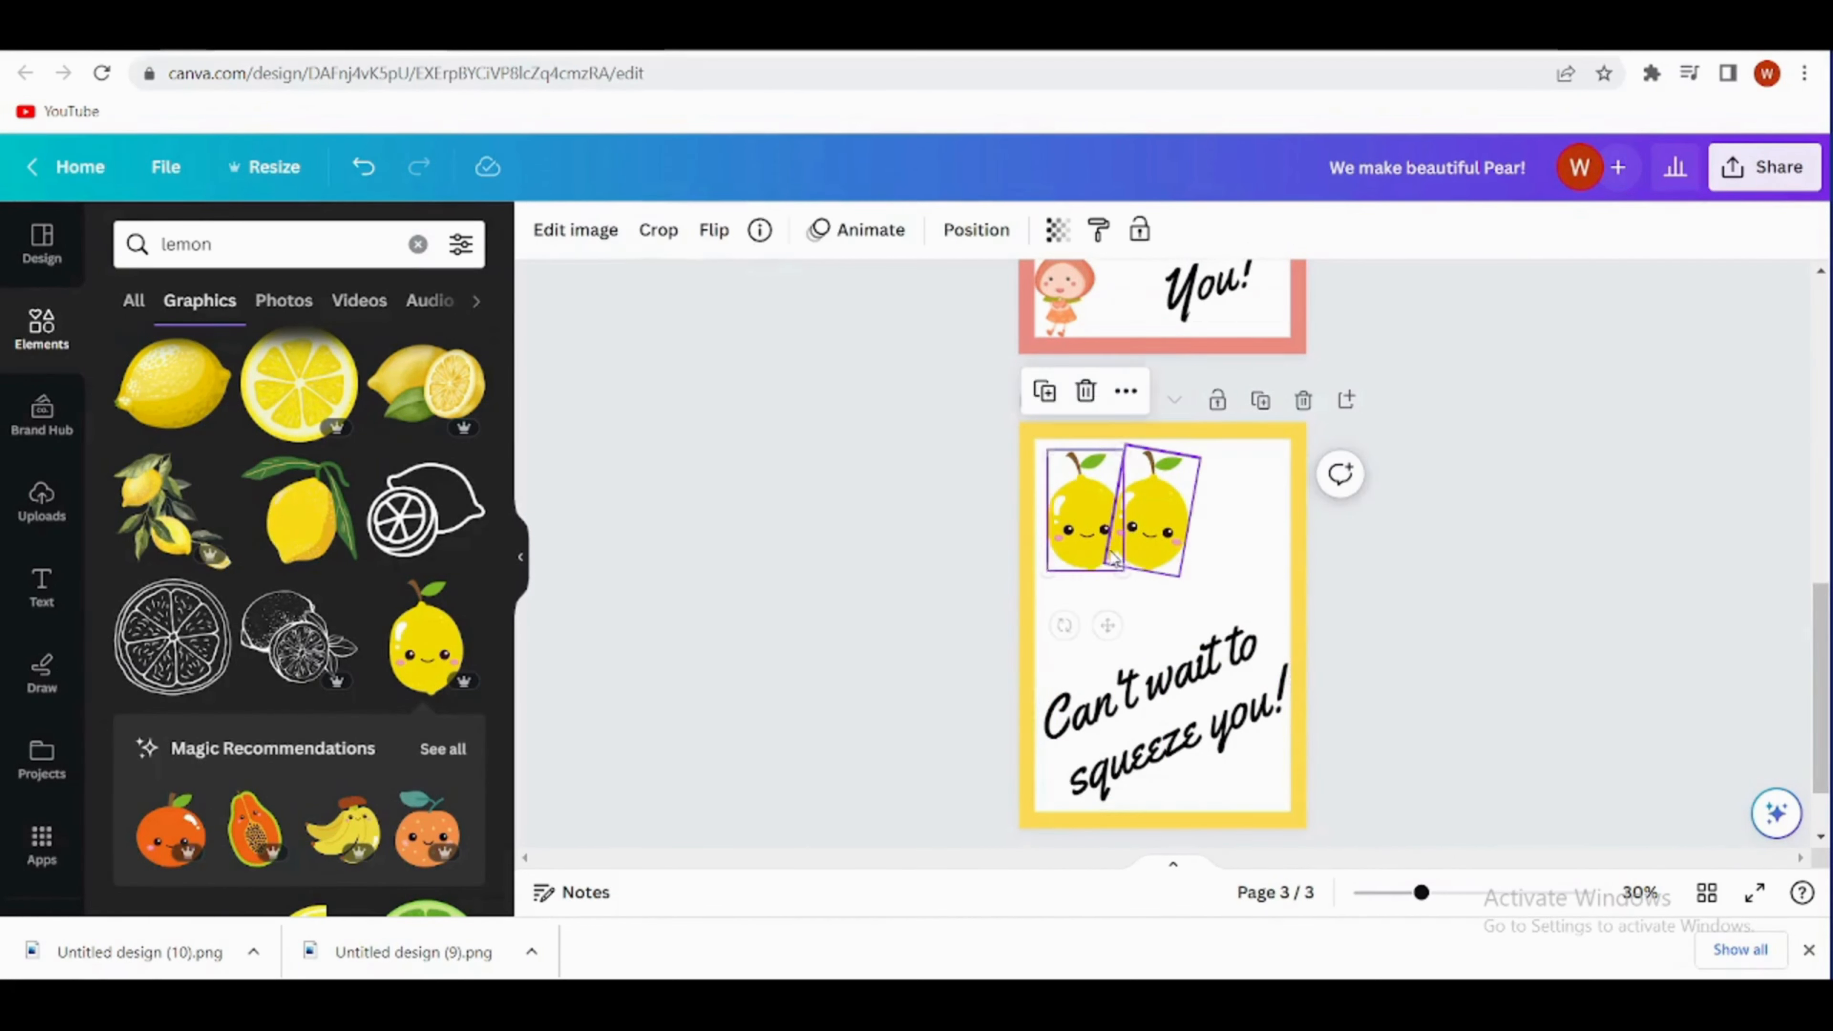
{"action": "left_click", "coordinate": [1122, 572]}
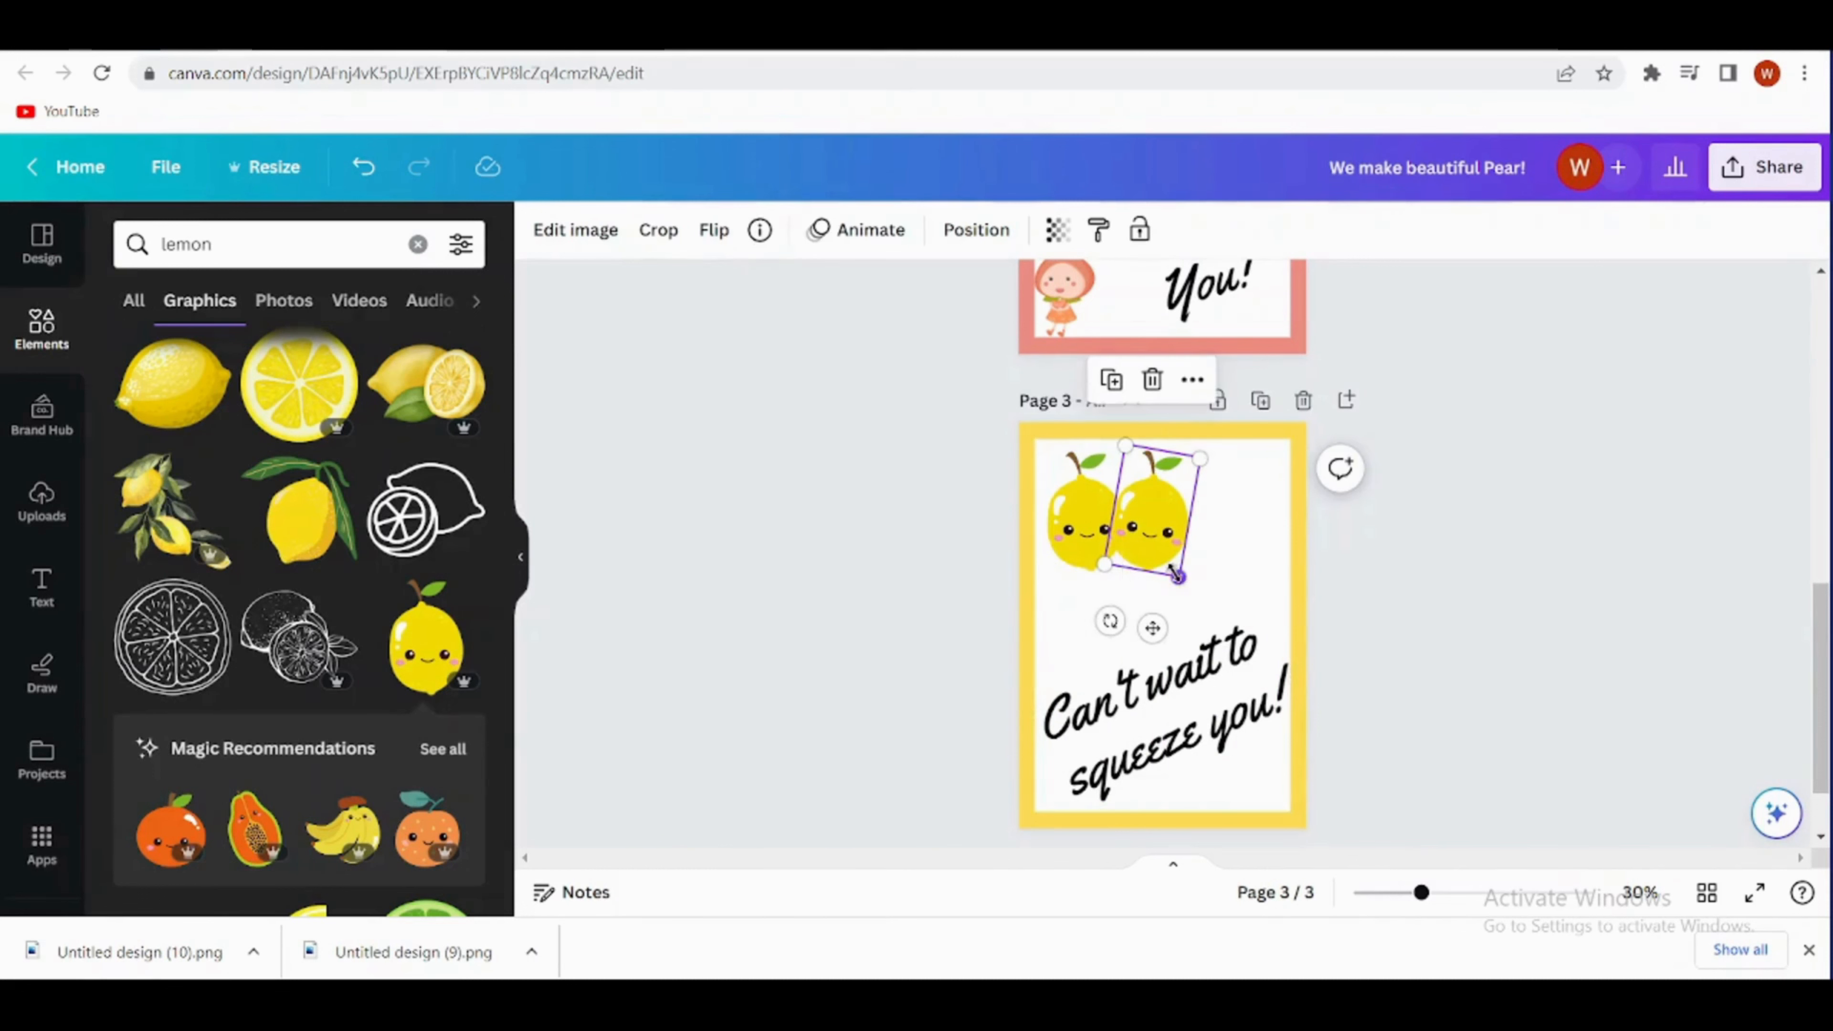
{"action": "mouse_move", "coordinate": [1177, 577]}
{"action": "left_mouse_down"}
{"action": "mouse_move", "coordinate": [1184, 593]}
{"action": "mouse_move", "coordinate": [1137, 592]}
{"action": "mouse_move", "coordinate": [1190, 549]}
{"action": "left_mouse_up"}
{"action": "left_click", "coordinate": [1091, 552]}
{"action": "left_click", "coordinate": [1378, 605]}
{"action": "left_click_drag", "start_coordinate": [1152, 645], "coordinate": [1167, 650]}
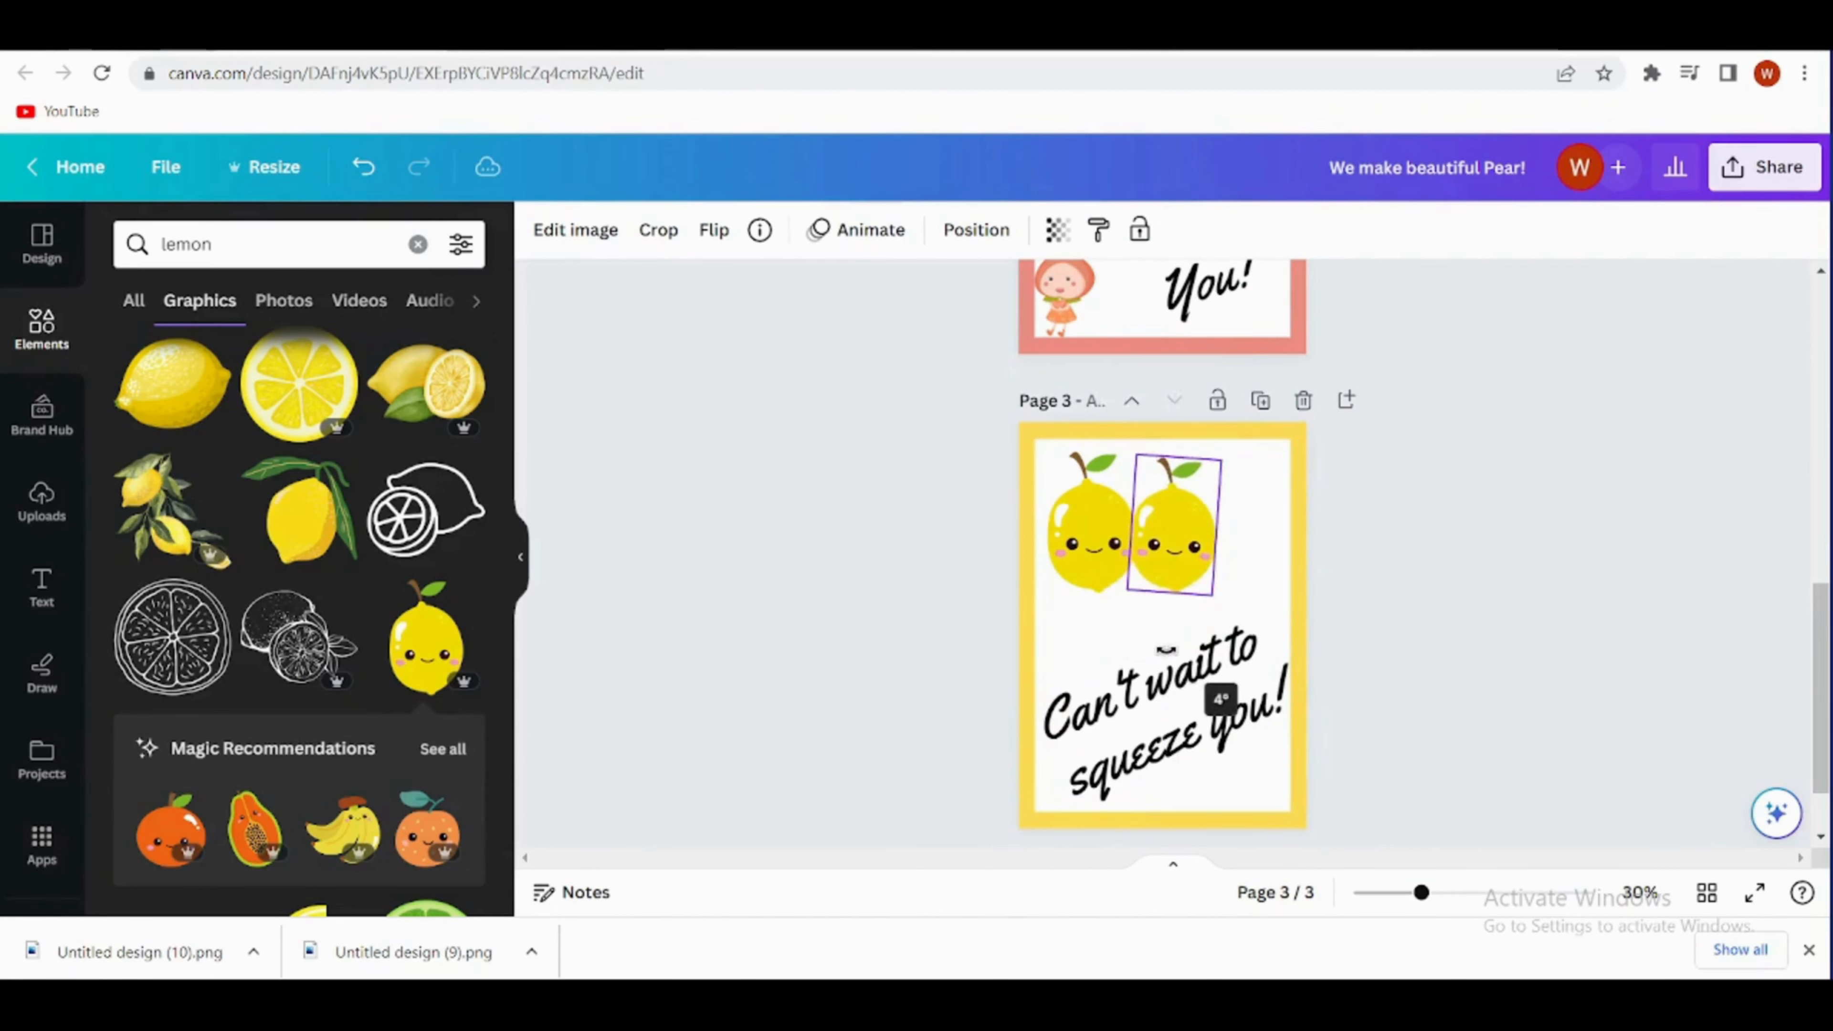
{"action": "left_click", "coordinate": [1503, 719]}
- Add a fourth page and set its background to light purple
{"action": "scroll", "coordinate": [1356, 764], "scroll_direction": "down", "scroll_amount": 2}
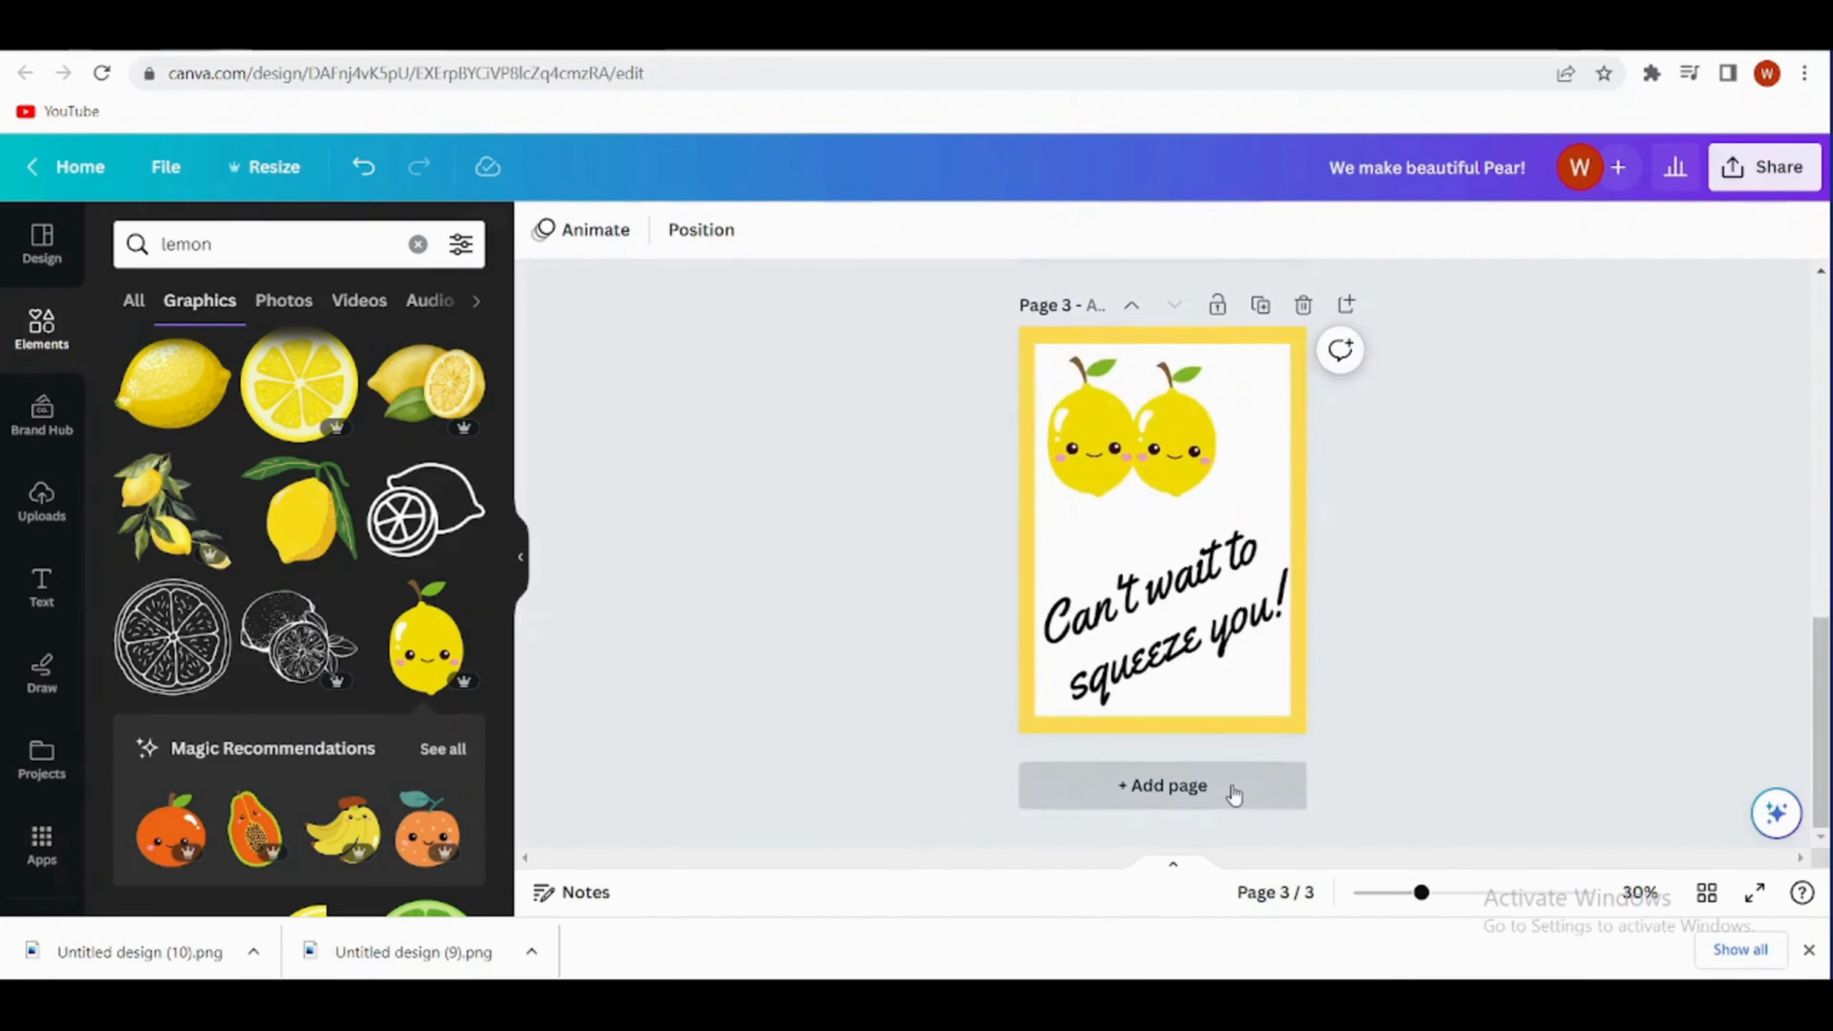
{"action": "left_click", "coordinate": [1227, 788]}
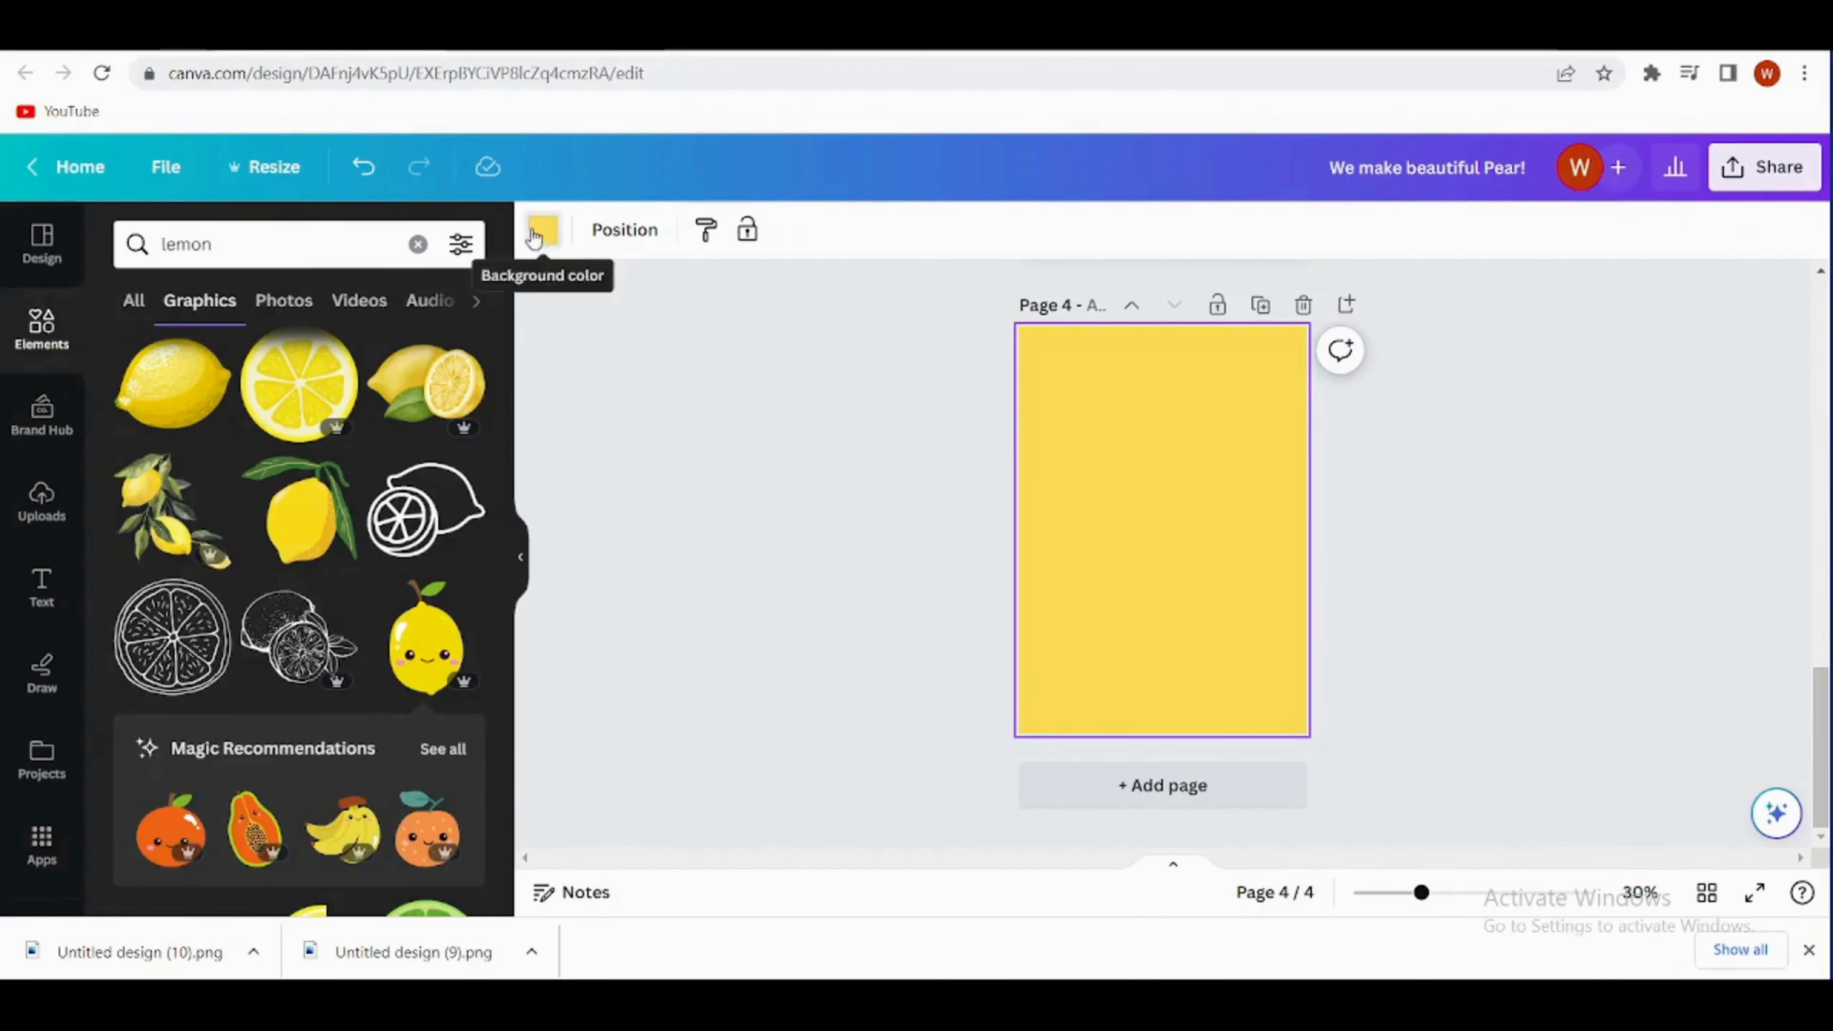
{"action": "left_click", "coordinate": [534, 236]}
{"action": "scroll", "coordinate": [299, 649], "scroll_direction": "down", "scroll_amount": 3}
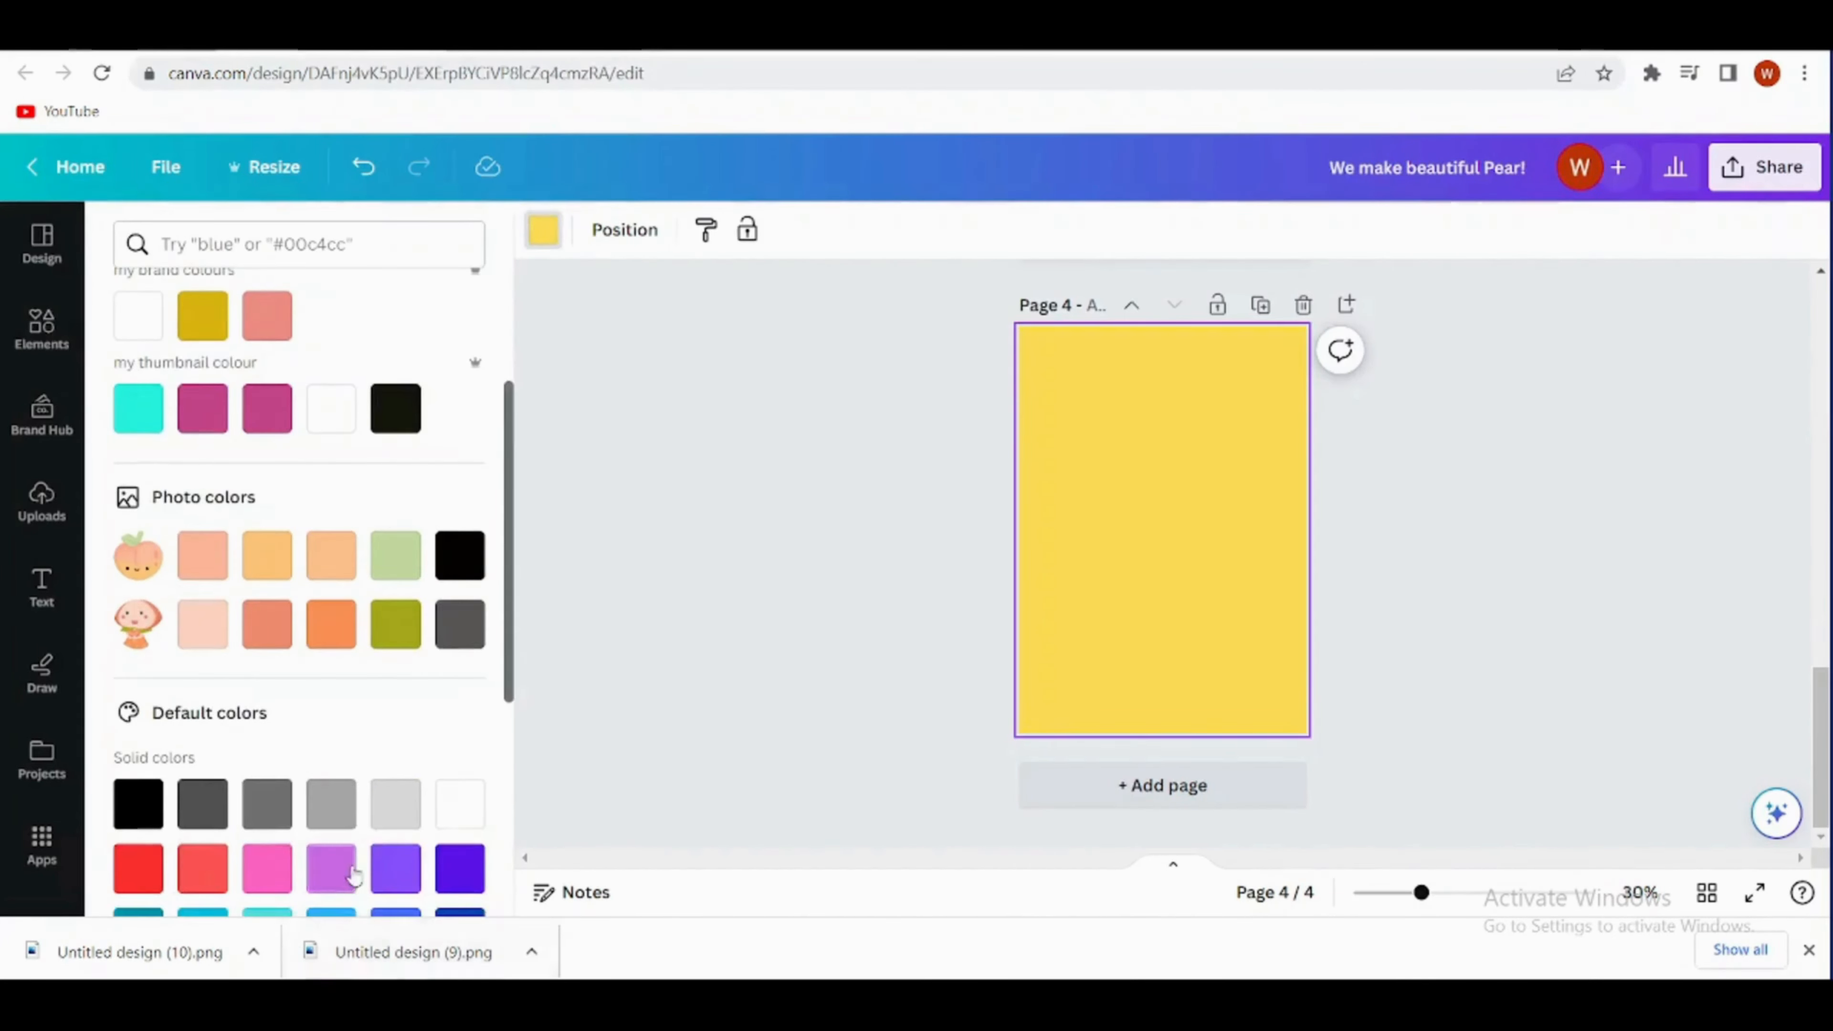
{"action": "left_click", "coordinate": [330, 866]}
- Duplicate page 3's white rectangle and centre the copy on page 4, leaving an even purple border
{"action": "scroll", "coordinate": [995, 534], "scroll_direction": "up", "scroll_amount": 3}
{"action": "left_click", "coordinate": [1078, 418]}
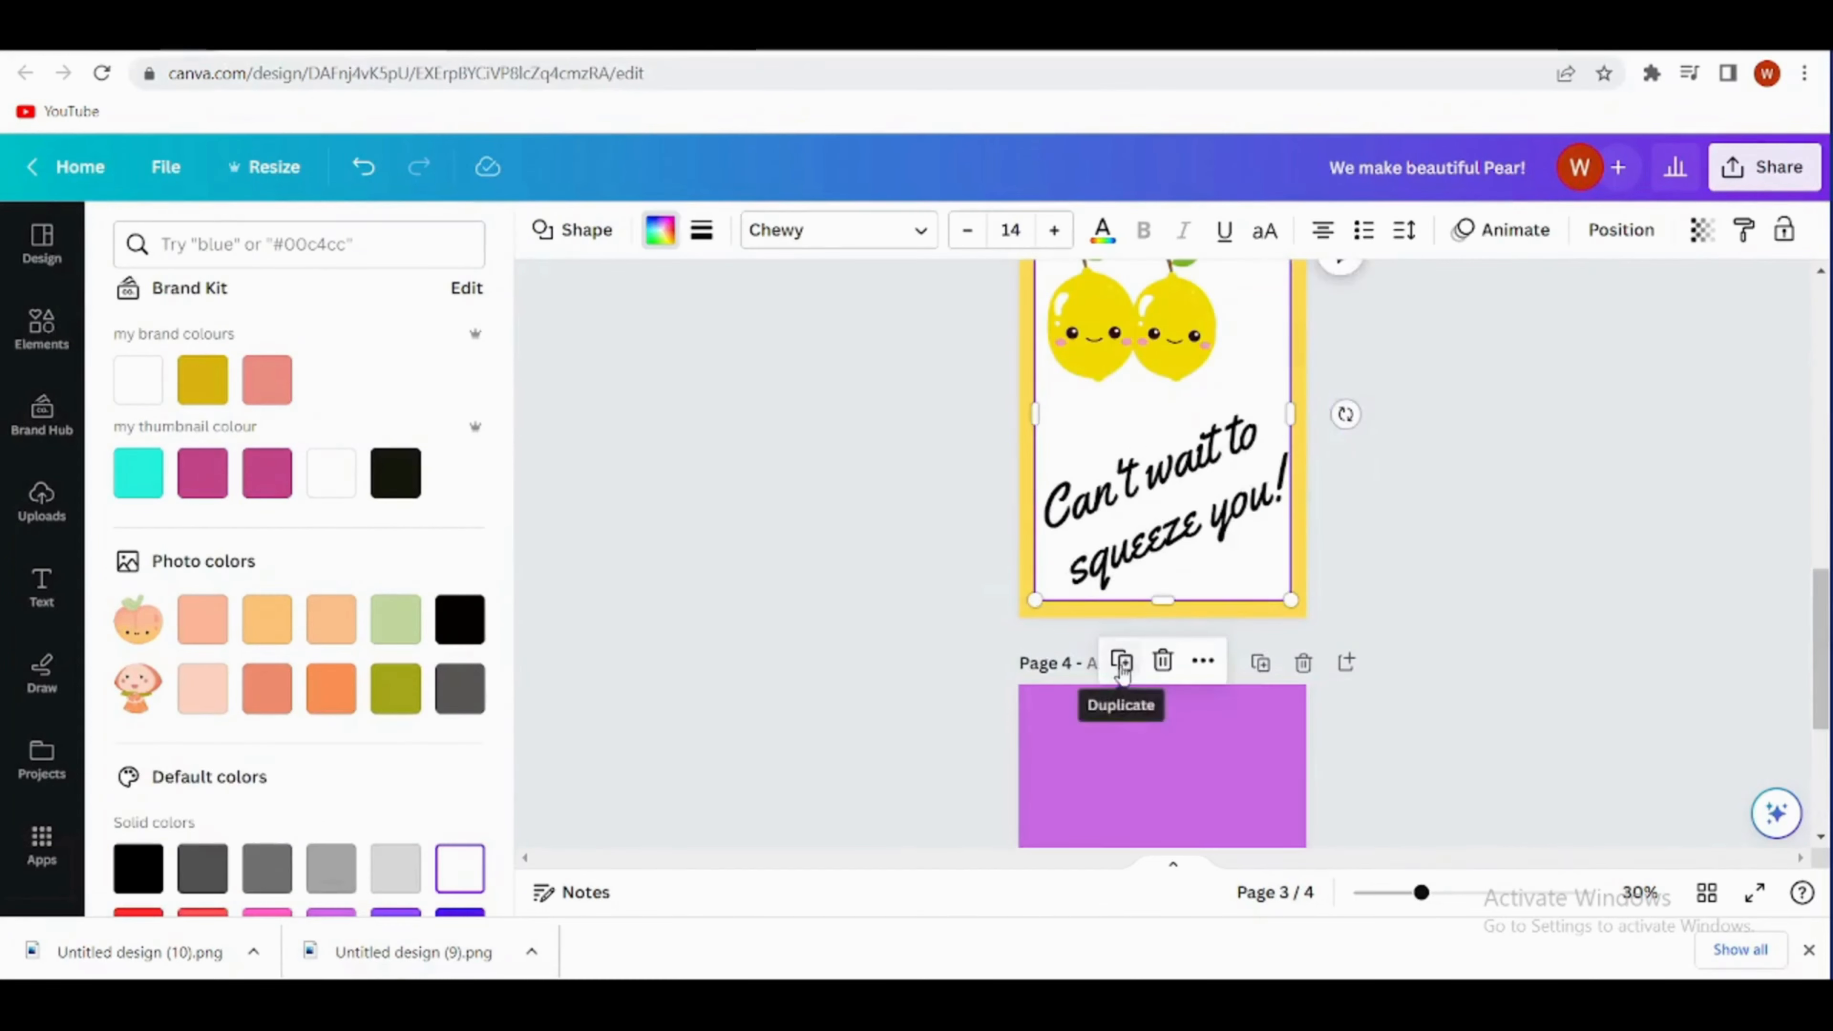
{"action": "left_click", "coordinate": [1121, 662]}
{"action": "left_click_drag", "start_coordinate": [1095, 494], "coordinate": [1138, 769]}
{"action": "scroll", "coordinate": [1279, 509], "scroll_direction": "down", "scroll_amount": 2}
{"action": "left_click_drag", "start_coordinate": [1281, 509], "coordinate": [1223, 701]}
- Search the elements for "grapes" and add the purple grape bunch with the green leaf to page 4
{"action": "double_click", "coordinate": [235, 246]}
{"action": "key", "text": "BackSpace"}
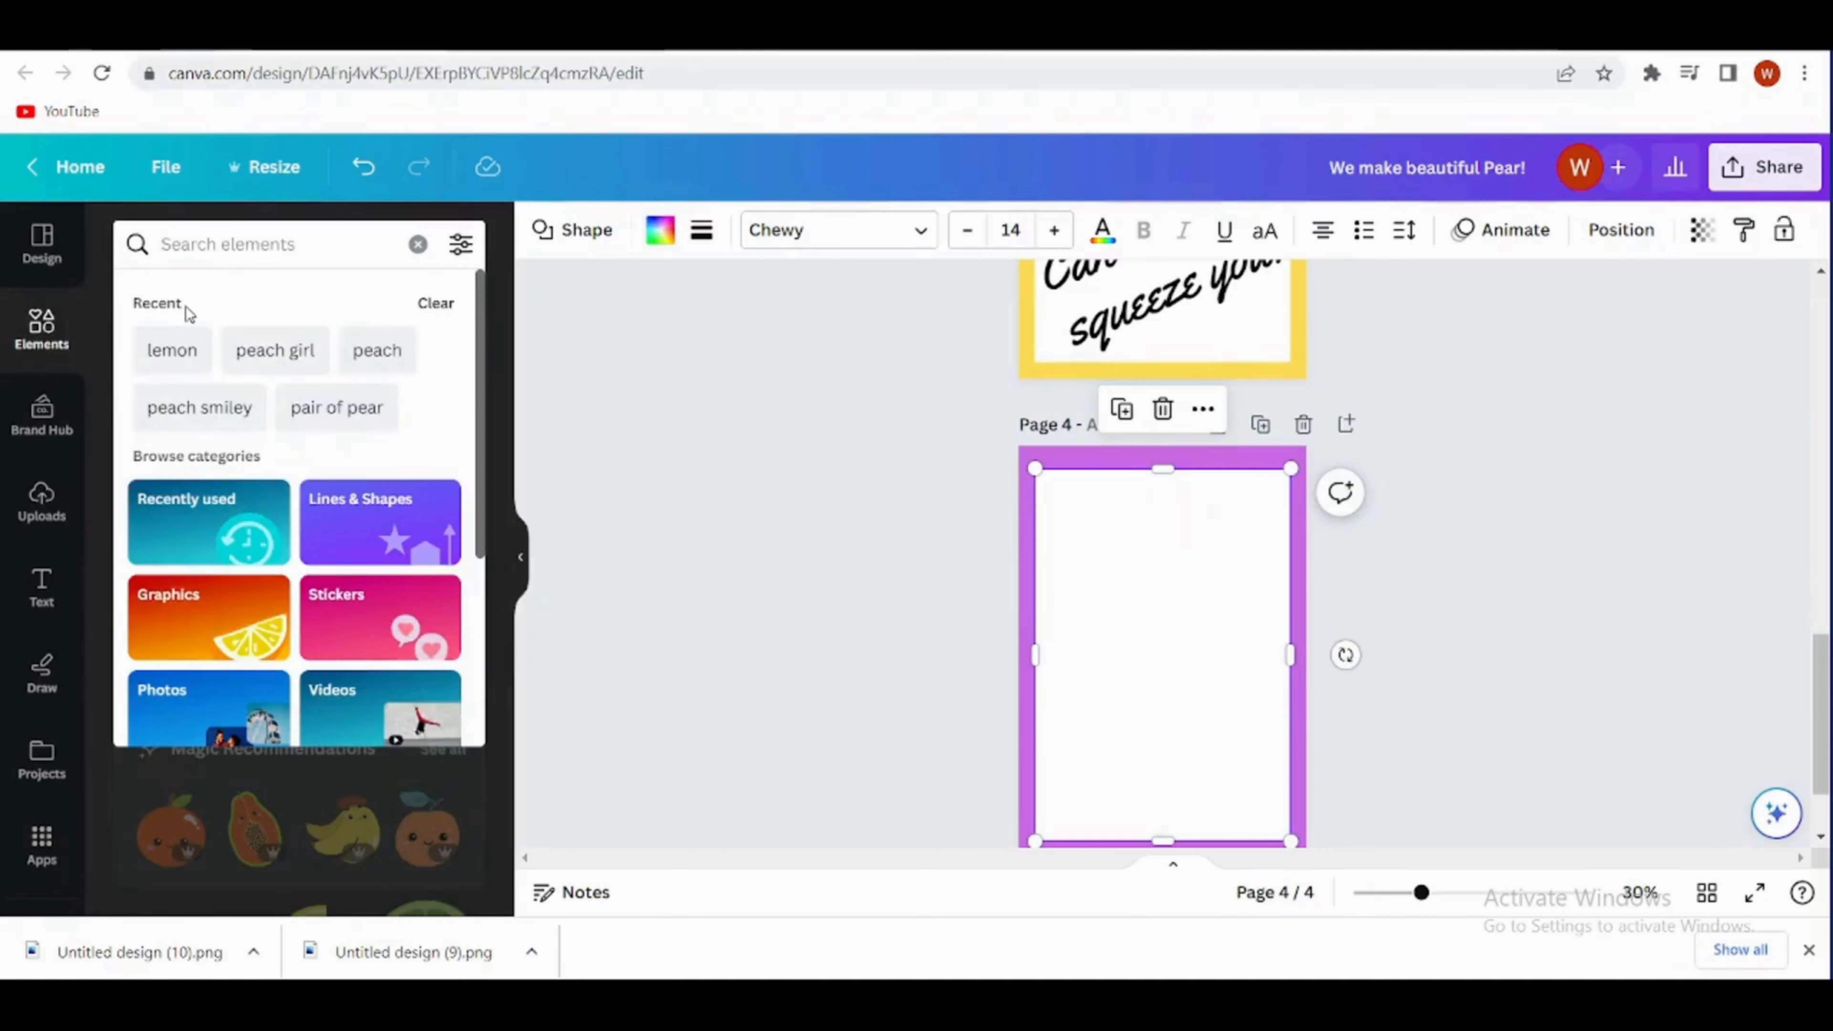
{"action": "type", "text": "grapes"}
{"action": "key", "text": "Return"}
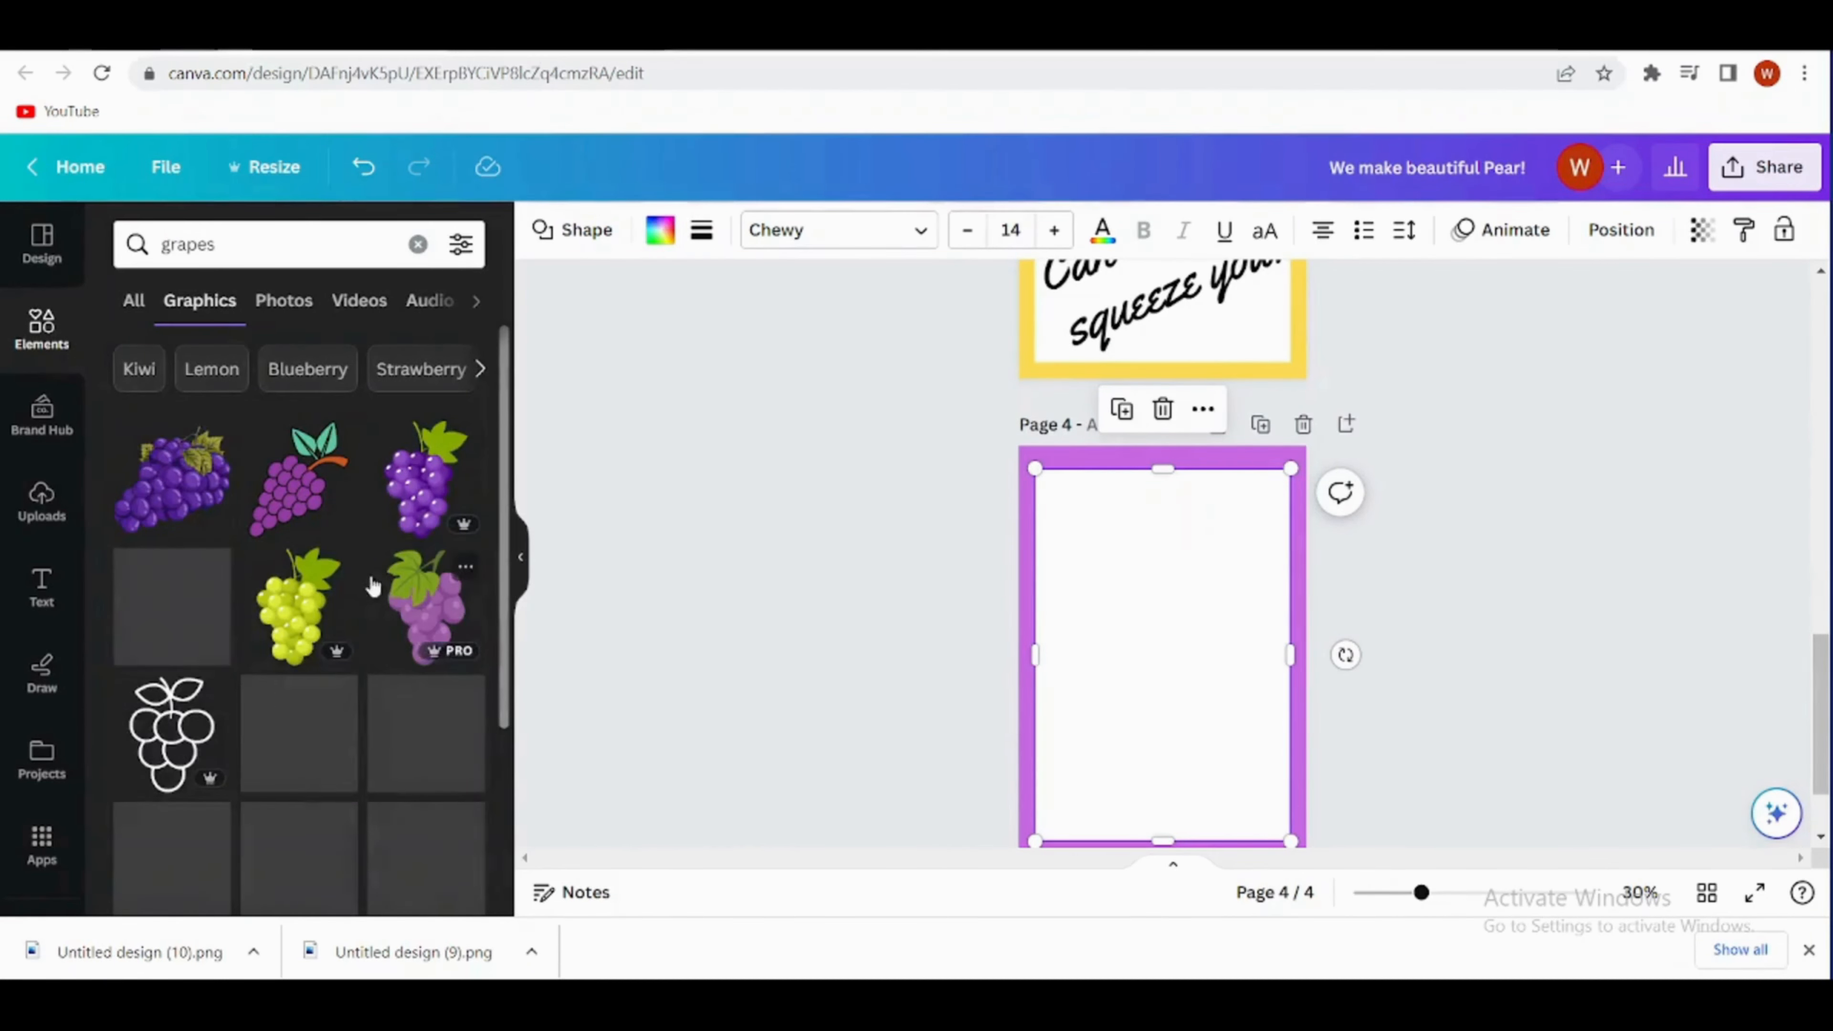
{"action": "scroll", "coordinate": [372, 584], "scroll_direction": "down", "scroll_amount": 3}
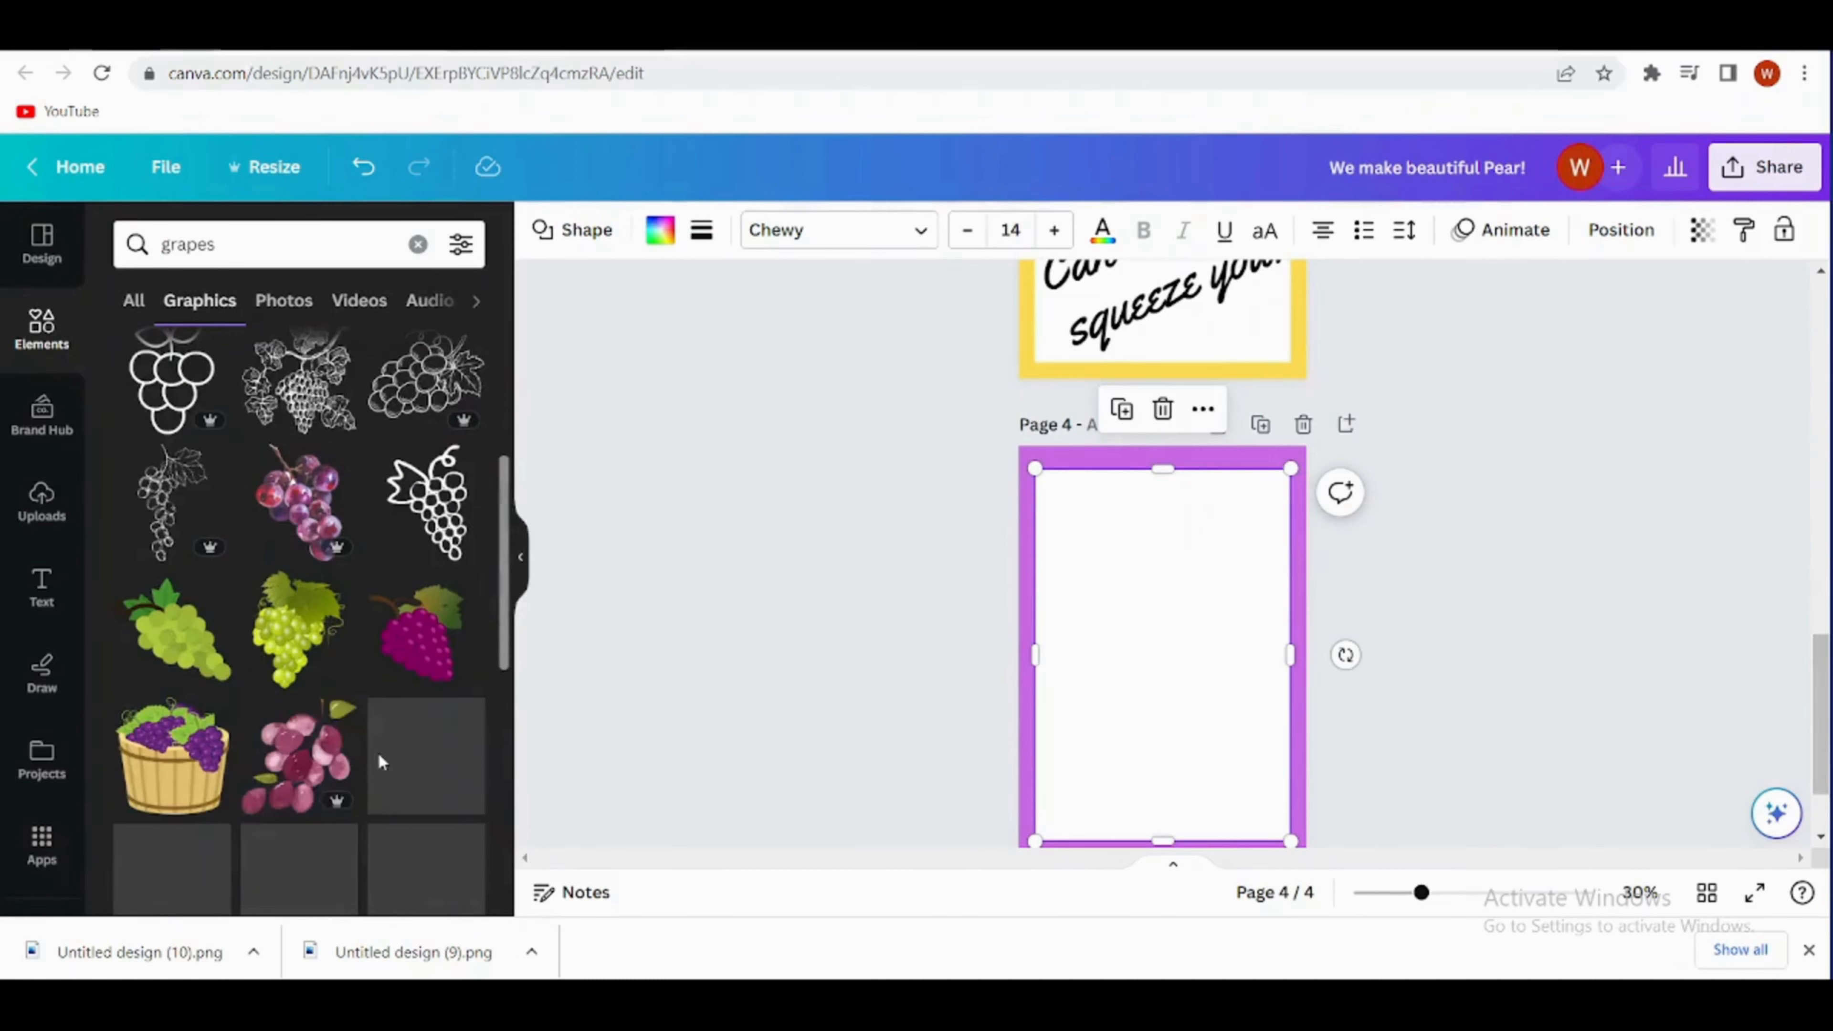
{"action": "scroll", "coordinate": [381, 762], "scroll_direction": "up", "scroll_amount": 3}
{"action": "left_click", "coordinate": [401, 503]}
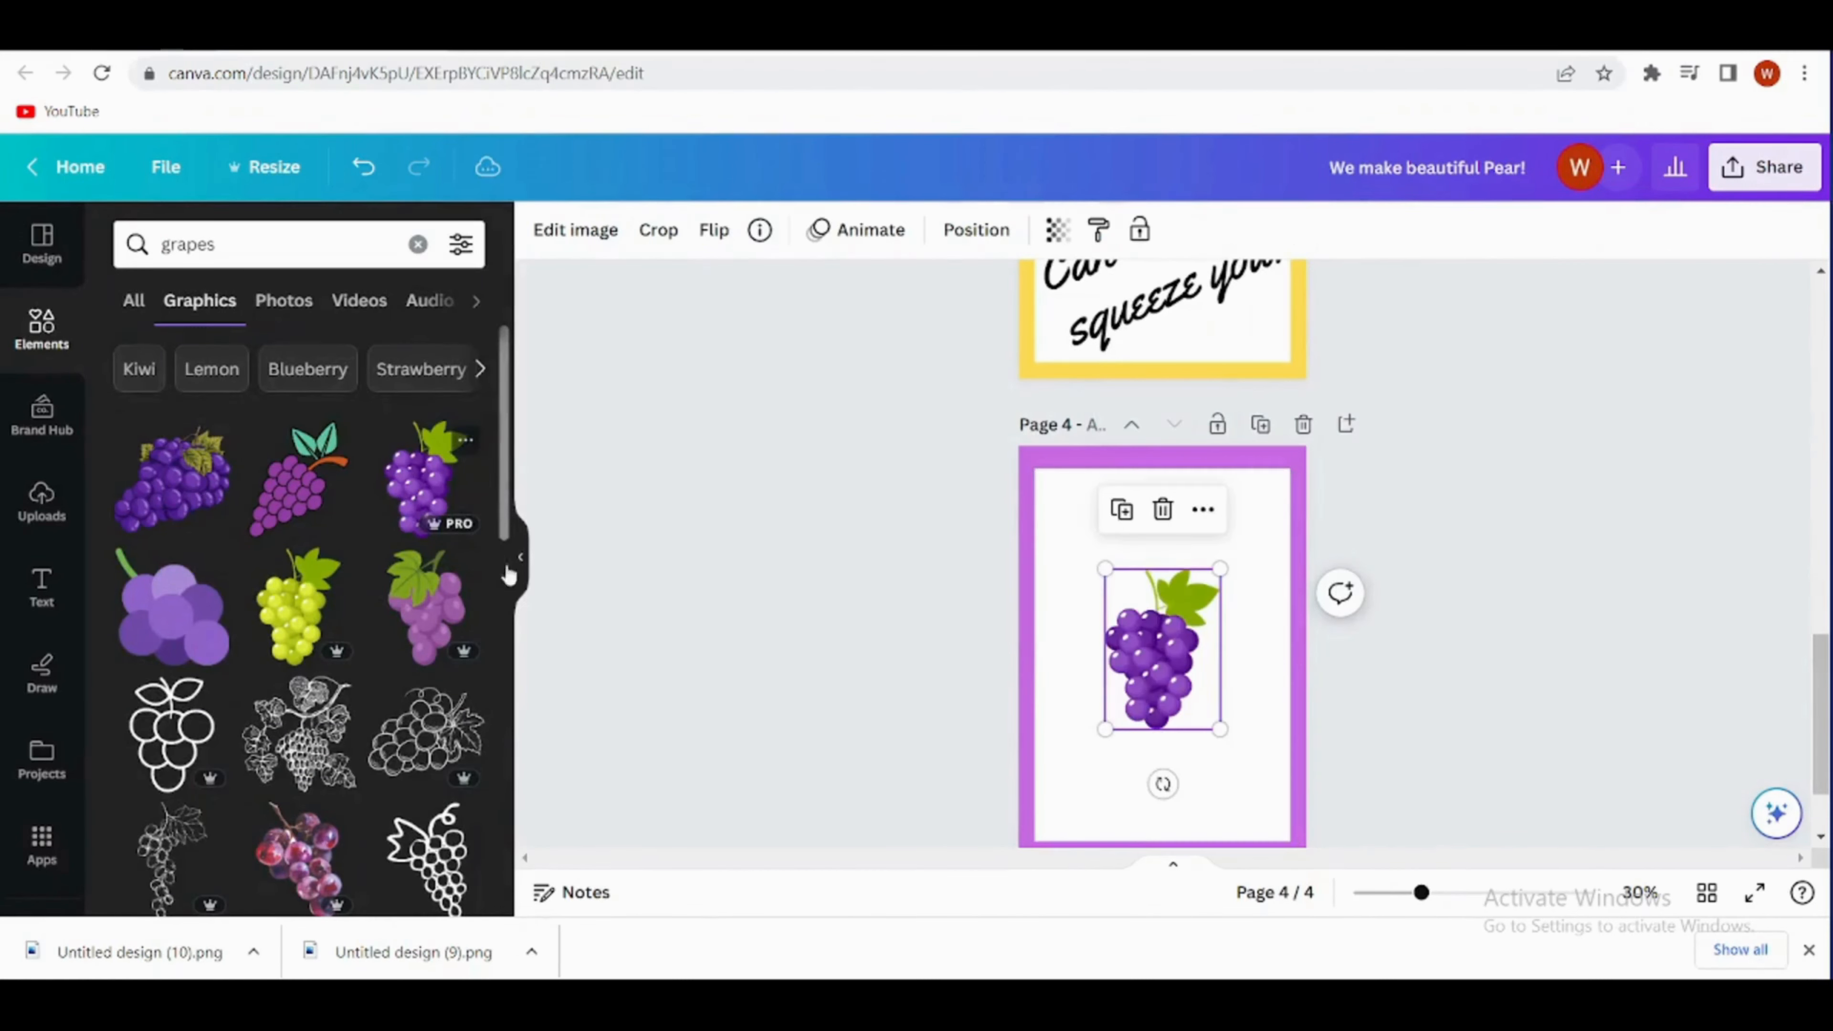
- Enlarge the grape bunch and place it in the middle of page 4's white panel
{"action": "left_click_drag", "start_coordinate": [1158, 646], "coordinate": [1138, 614]}
{"action": "left_click_drag", "start_coordinate": [1199, 700], "coordinate": [1242, 743]}
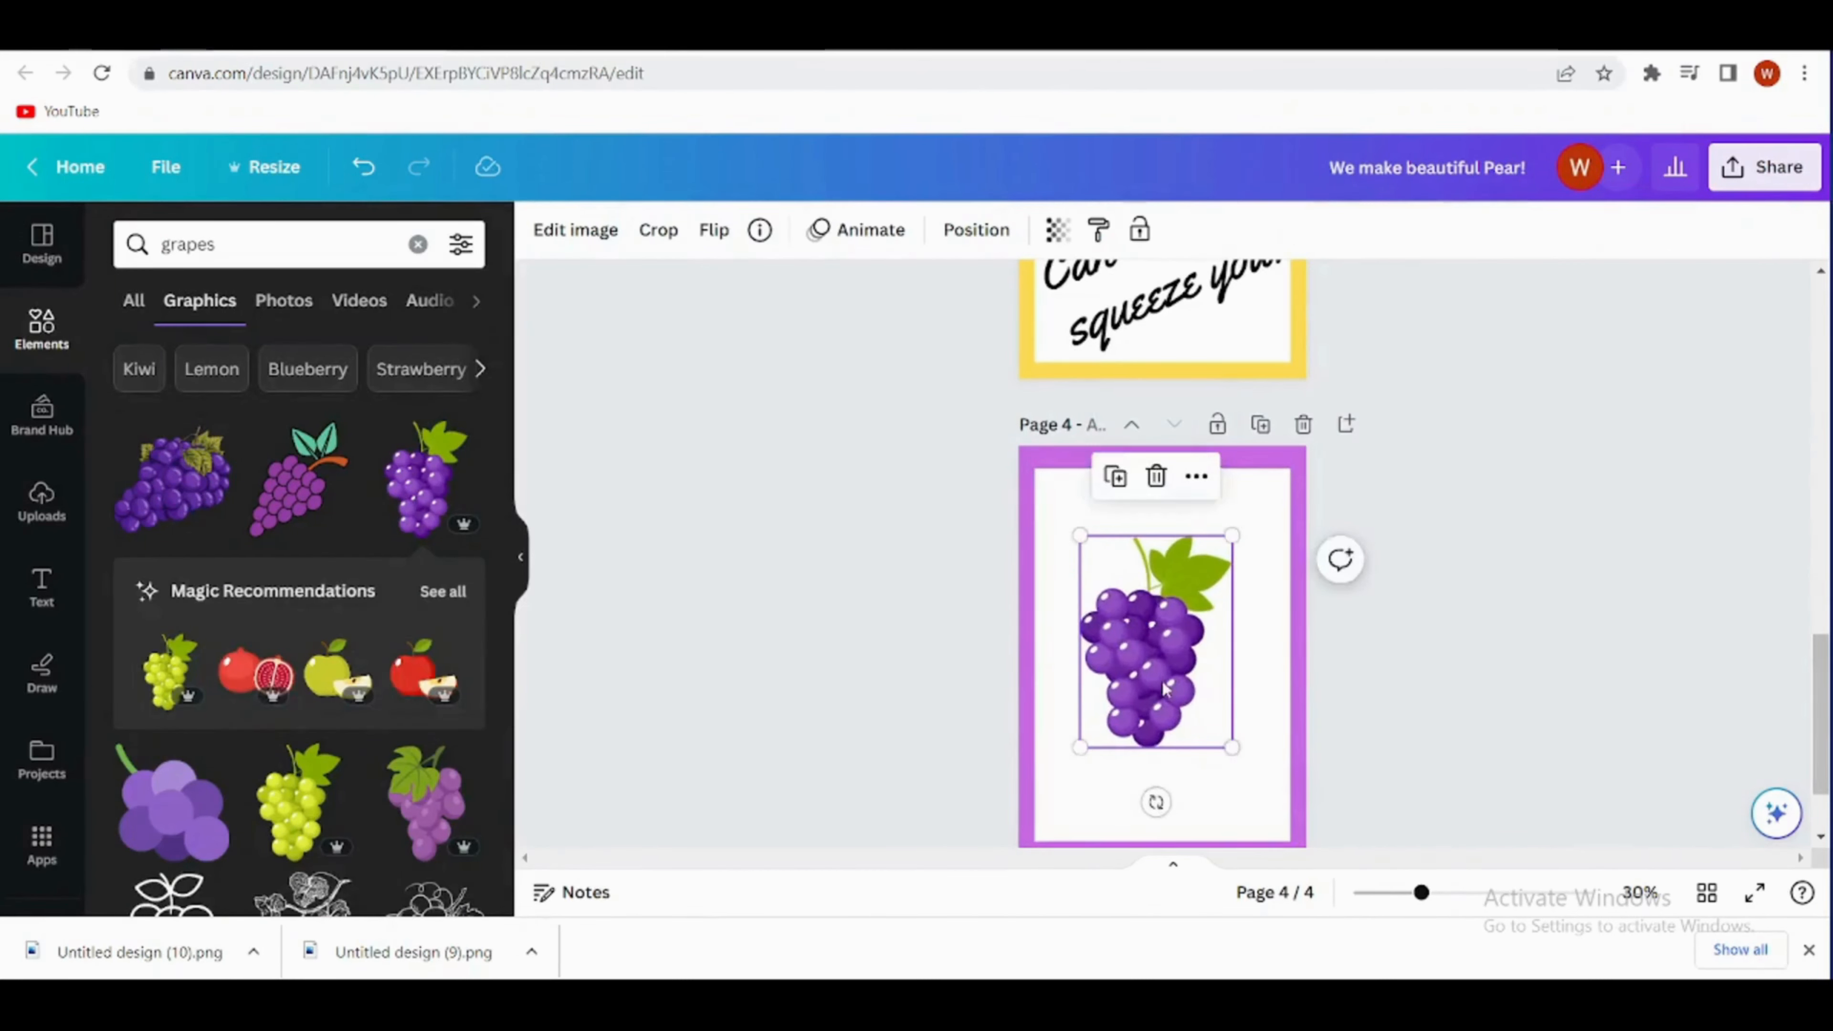
{"action": "left_click_drag", "start_coordinate": [1155, 665], "coordinate": [1168, 671]}
- Duplicate page 3's "Can't wait to squeeze you!" text, move the copy above the grapes and reword it as "It's a Grape"
{"action": "scroll", "coordinate": [1054, 533], "scroll_direction": "up", "scroll_amount": 1}
{"action": "left_click", "coordinate": [1129, 426]}
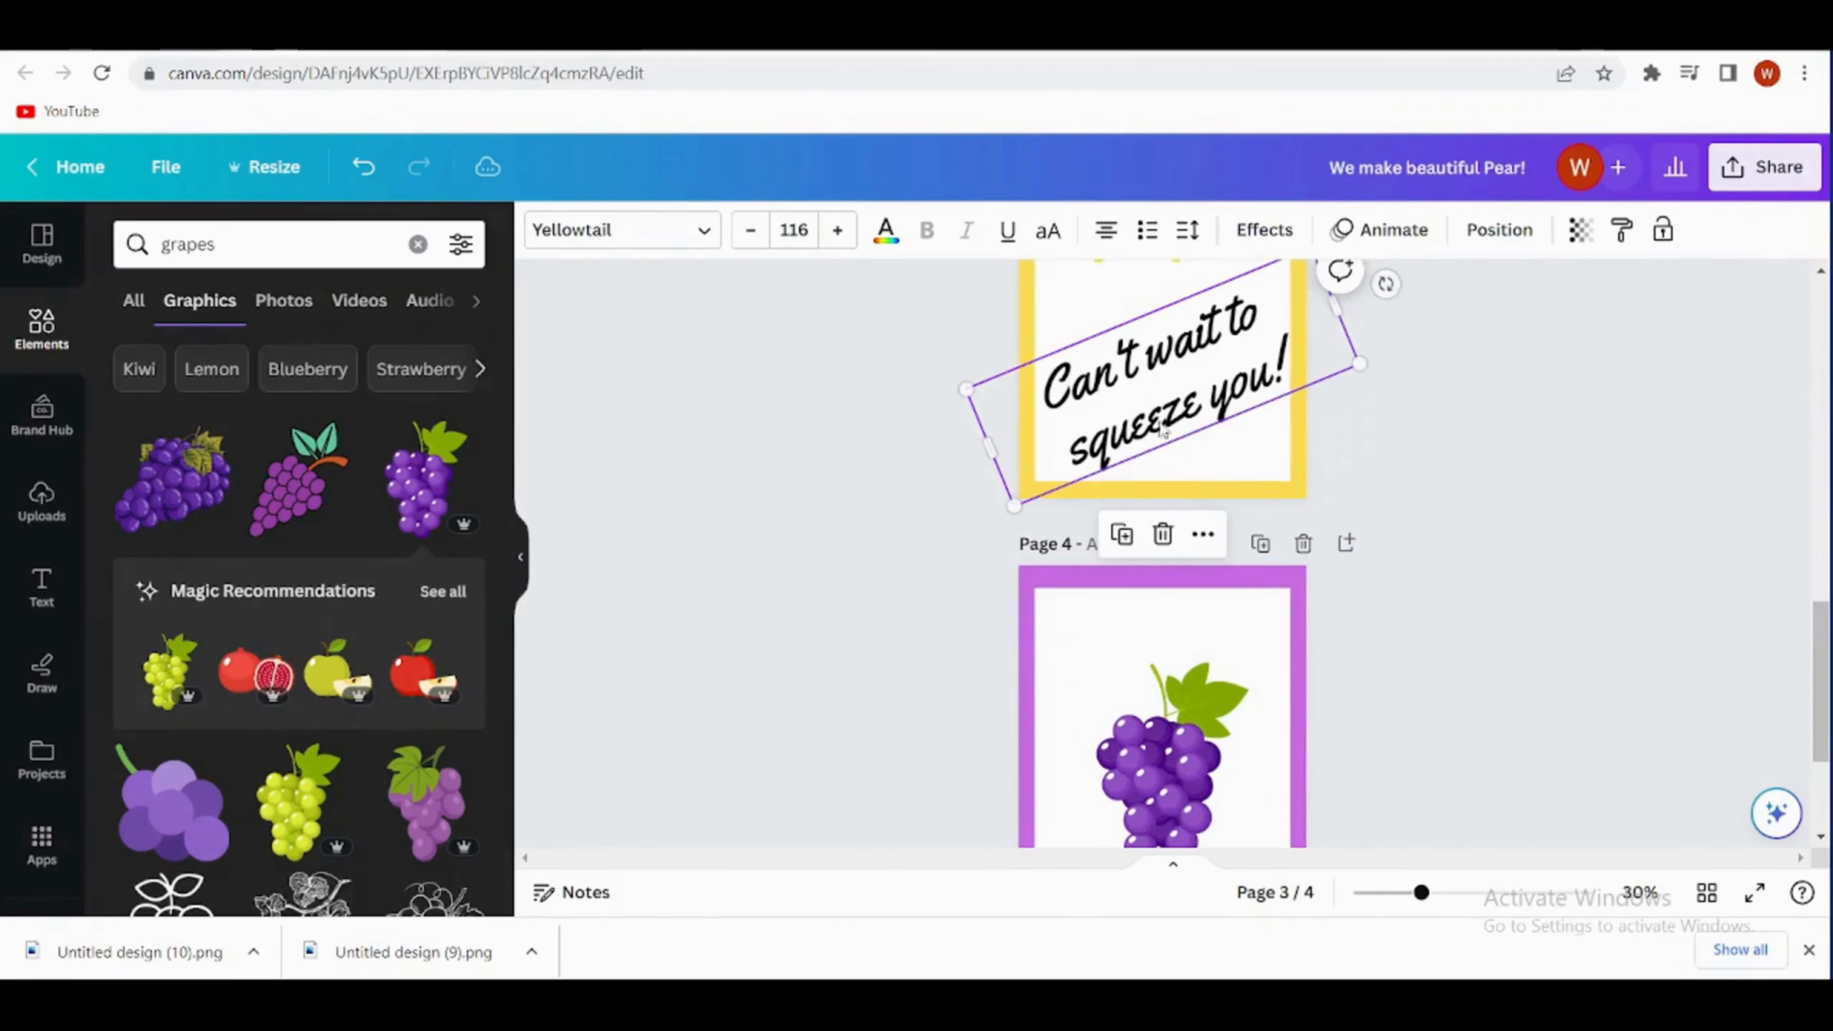
{"action": "left_click", "coordinate": [1127, 539]}
{"action": "left_click_drag", "start_coordinate": [1136, 413], "coordinate": [1100, 675]}
{"action": "double_click", "coordinate": [1276, 619]}
{"action": "key", "text": "BackSpace"}
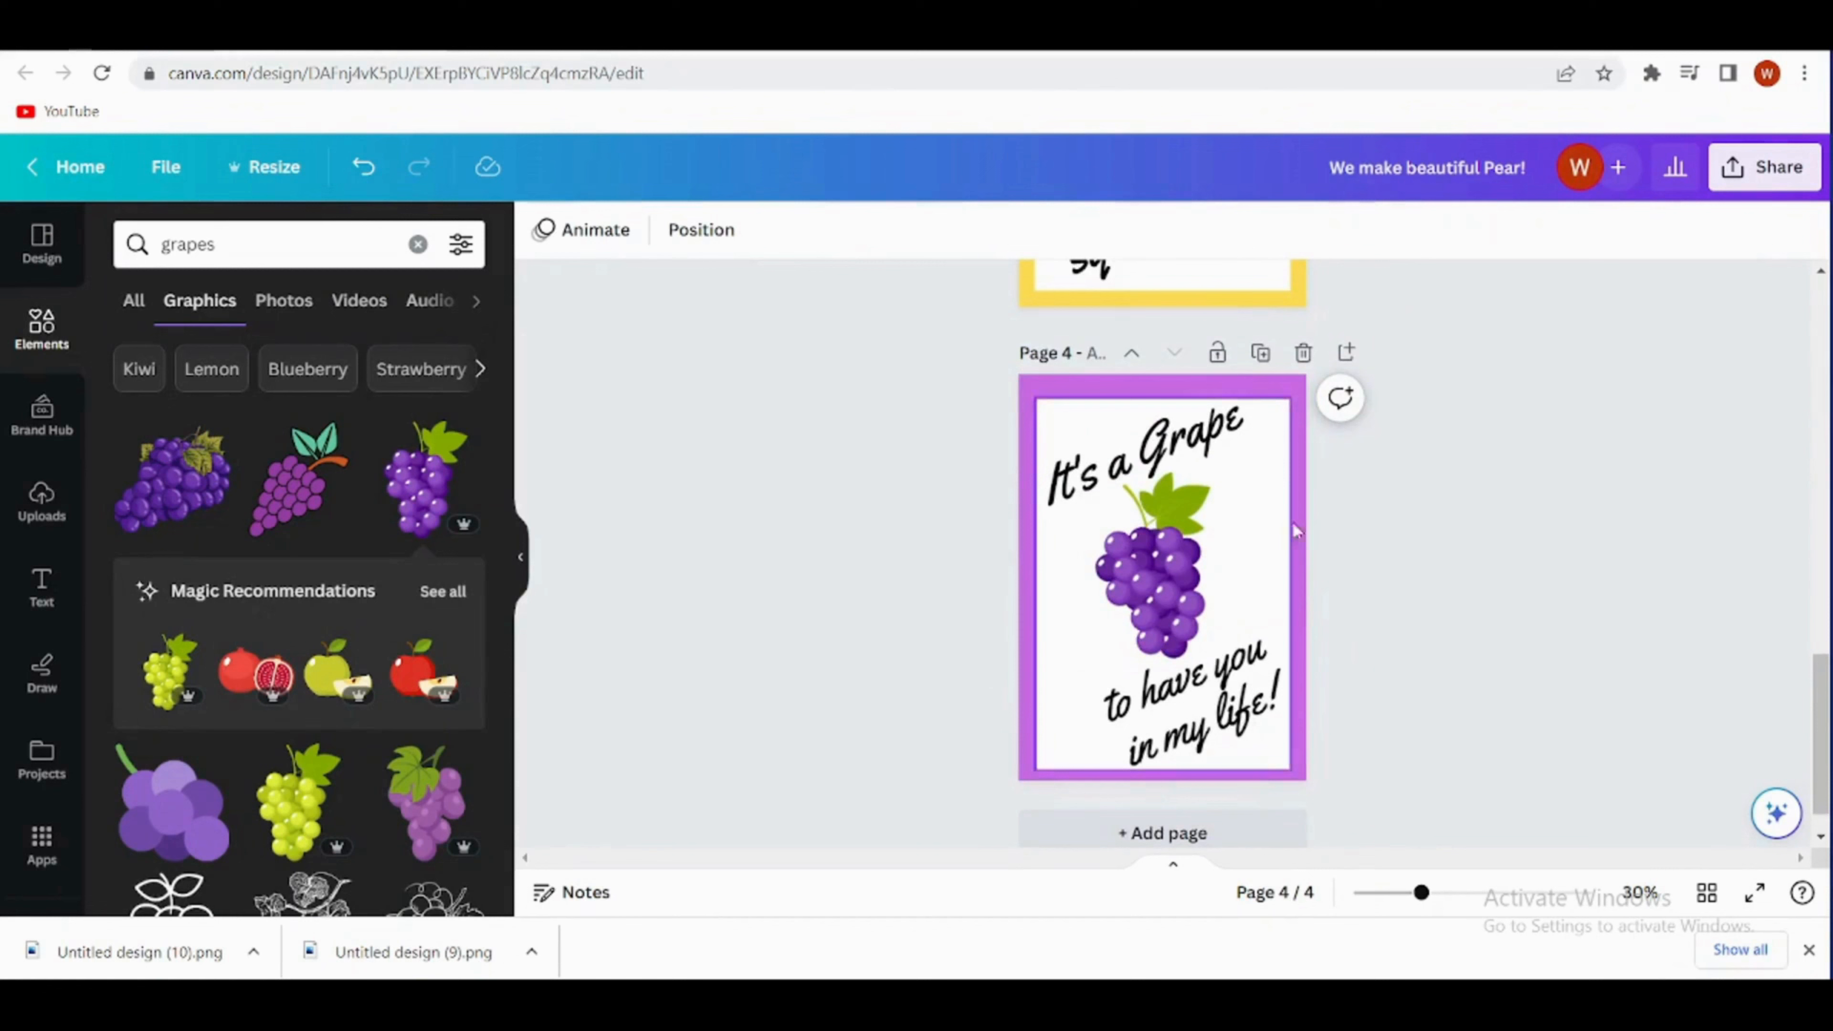
{"action": "left_click_drag", "start_coordinate": [1292, 531], "coordinate": [1271, 479]}
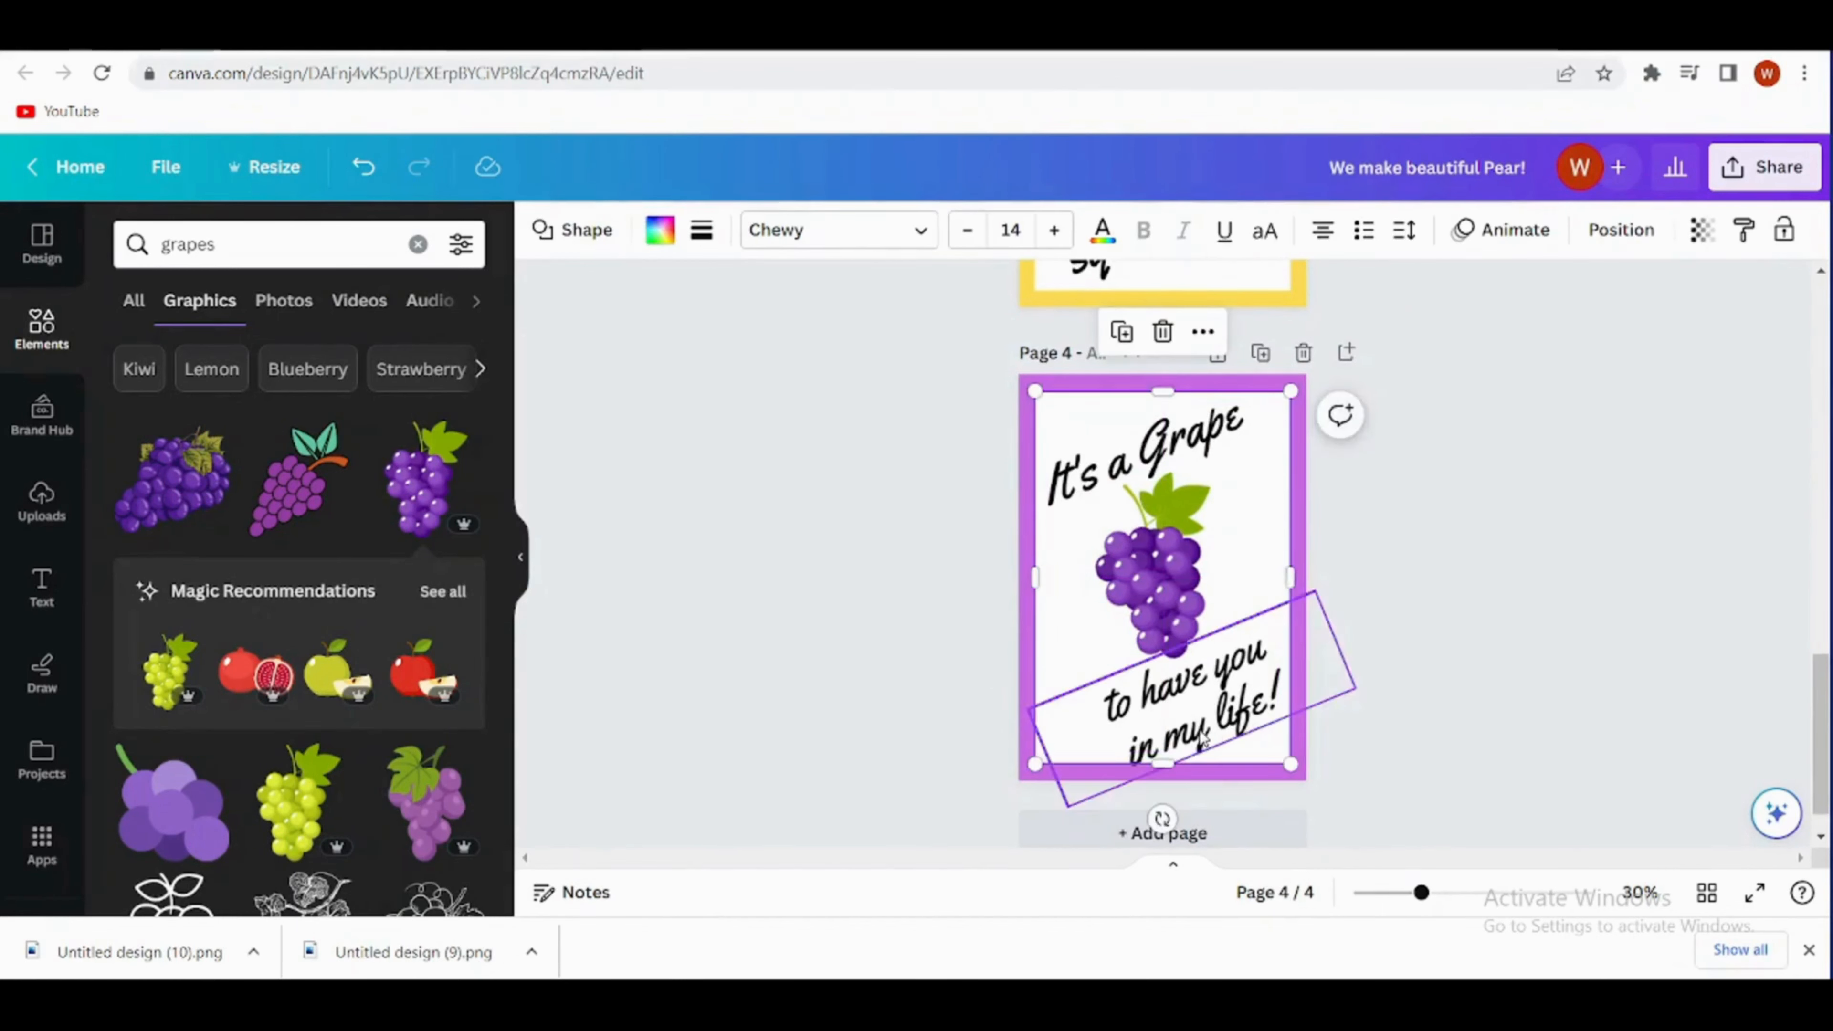
- Enlarge the "to have you in my life!" text to size 103 and fit it below the grapes on page 4
{"action": "left_click", "coordinate": [1180, 714]}
{"action": "left_click_drag", "start_coordinate": [1180, 714], "coordinate": [1169, 713]}
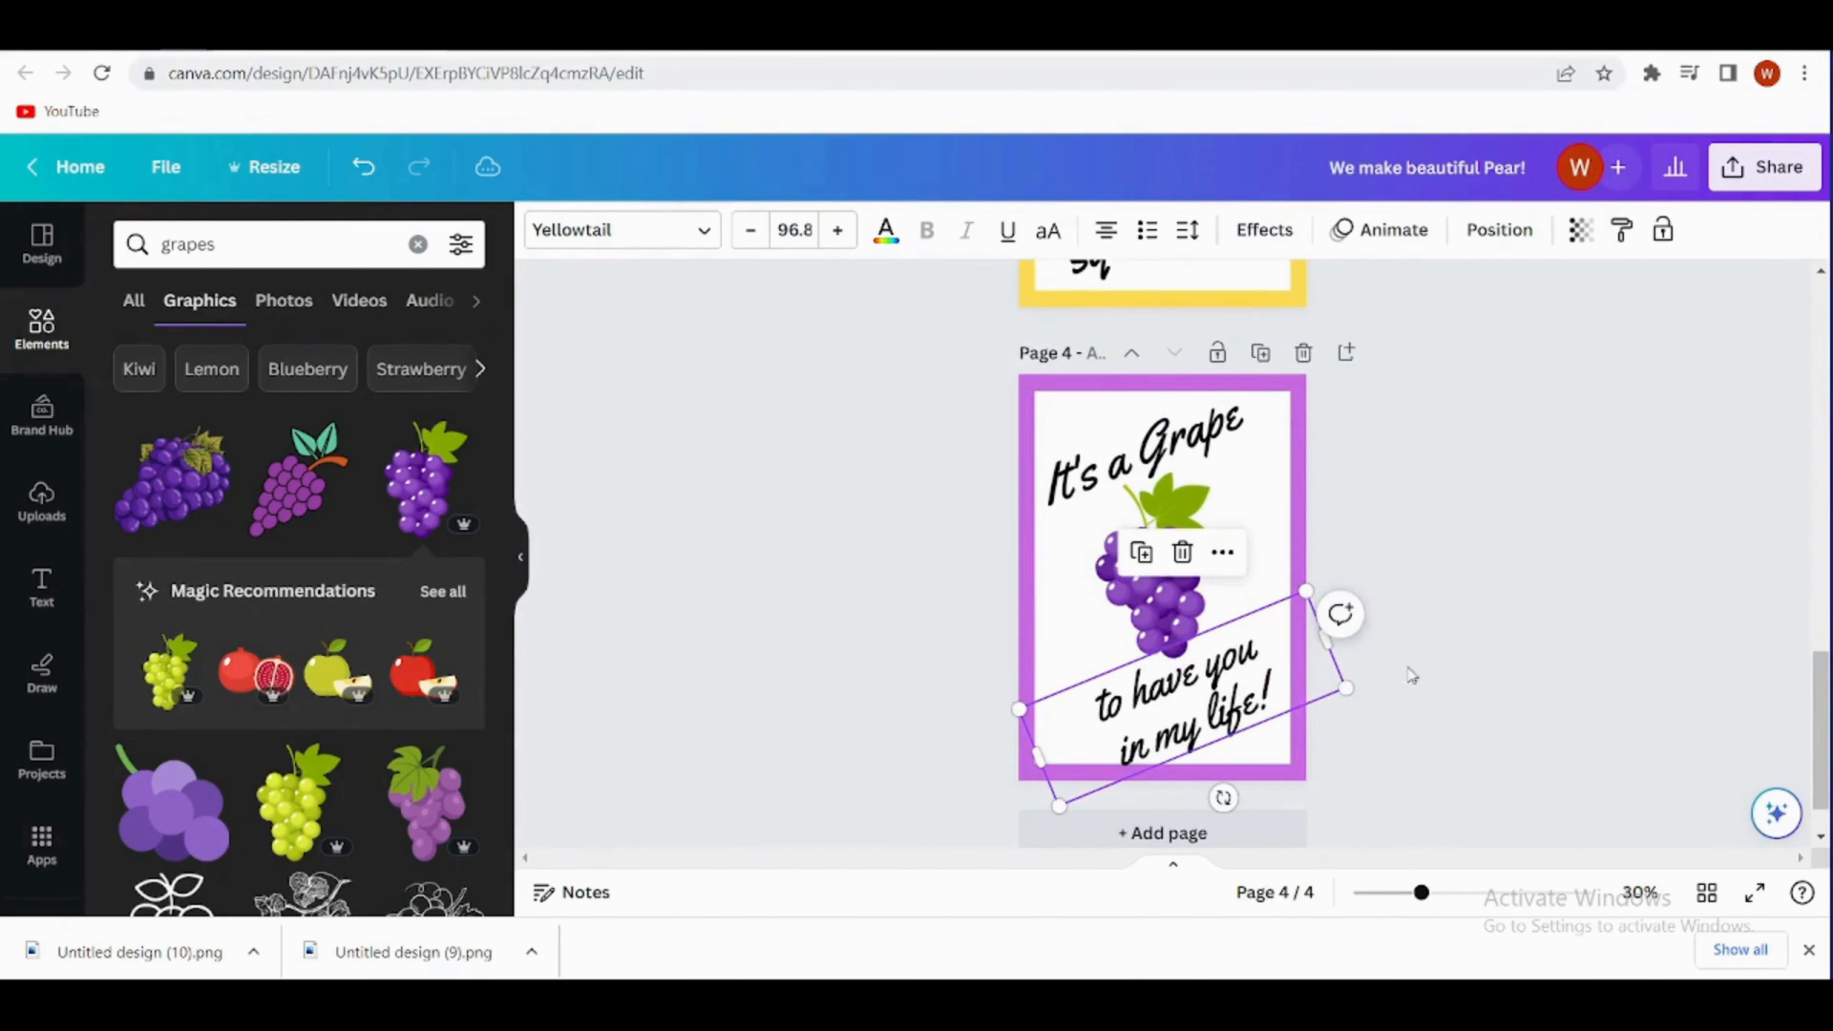
{"action": "left_click_drag", "start_coordinate": [1345, 687], "coordinate": [1366, 685]}
{"action": "left_click_drag", "start_coordinate": [1232, 701], "coordinate": [1218, 708]}
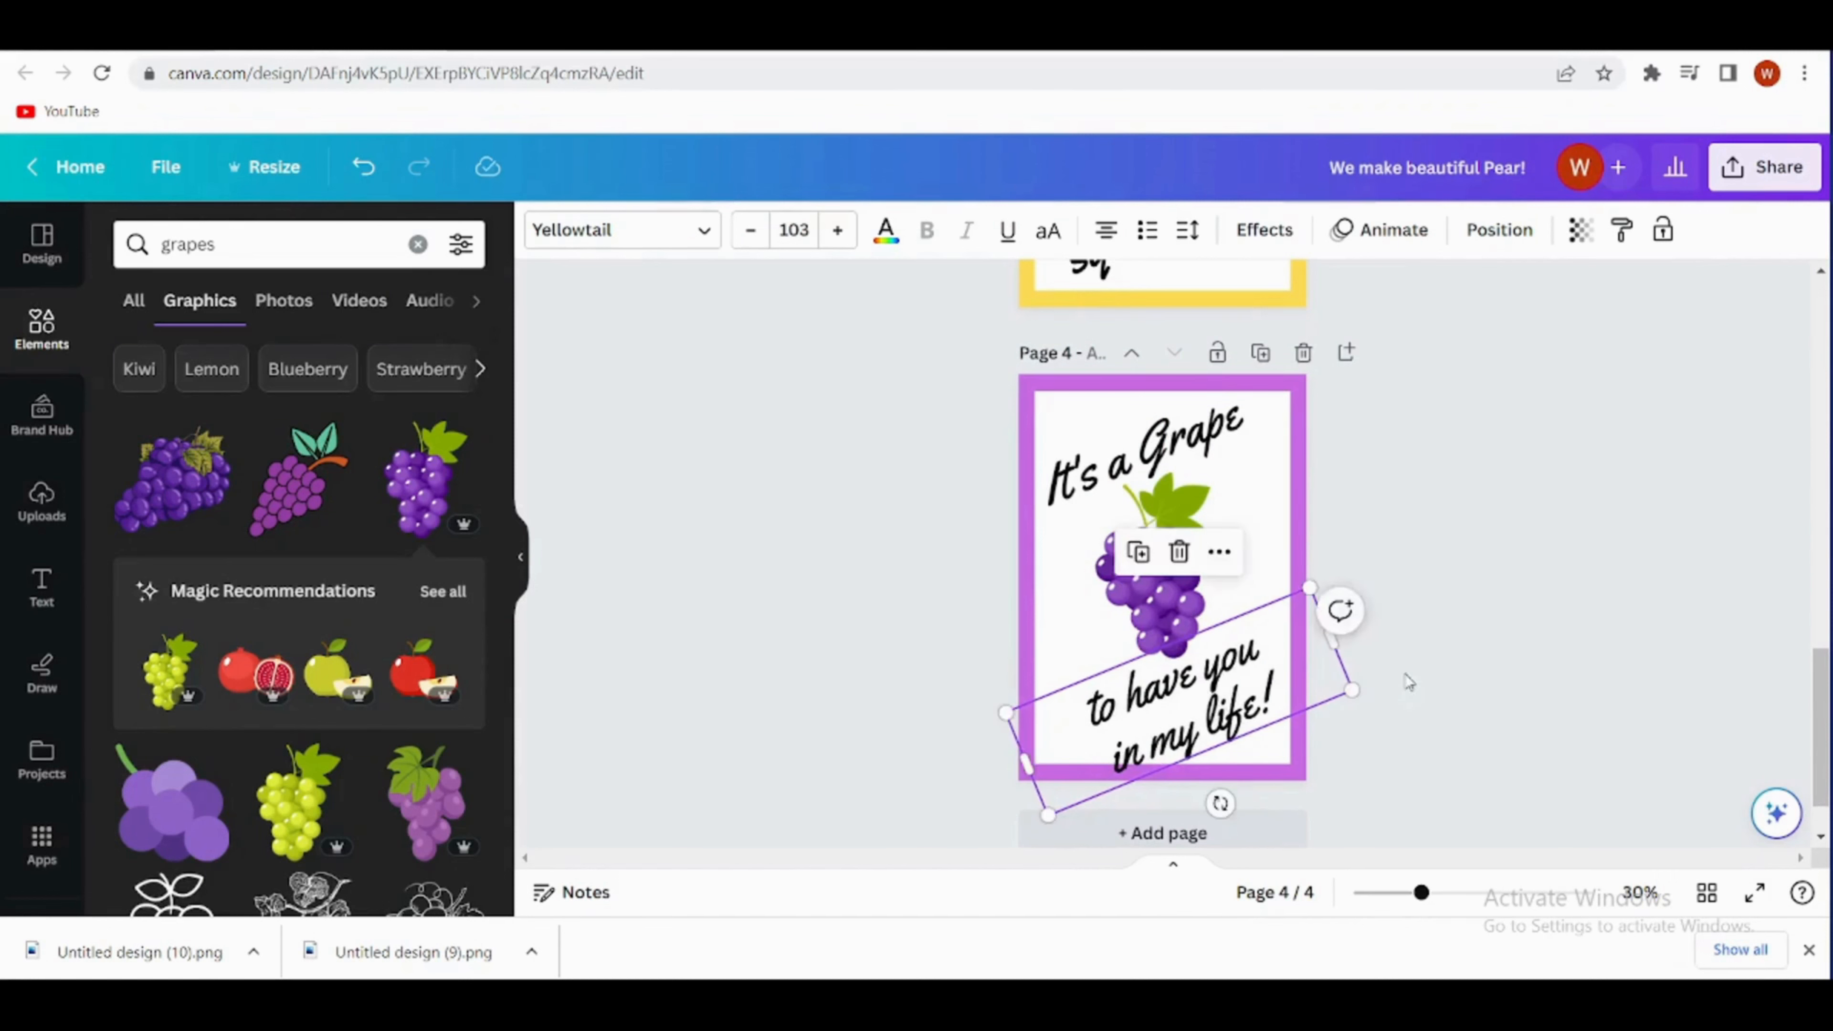
{"action": "left_click", "coordinate": [1409, 682]}
- Add a fifth page and set its background to coral red
{"action": "left_click", "coordinate": [1203, 833]}
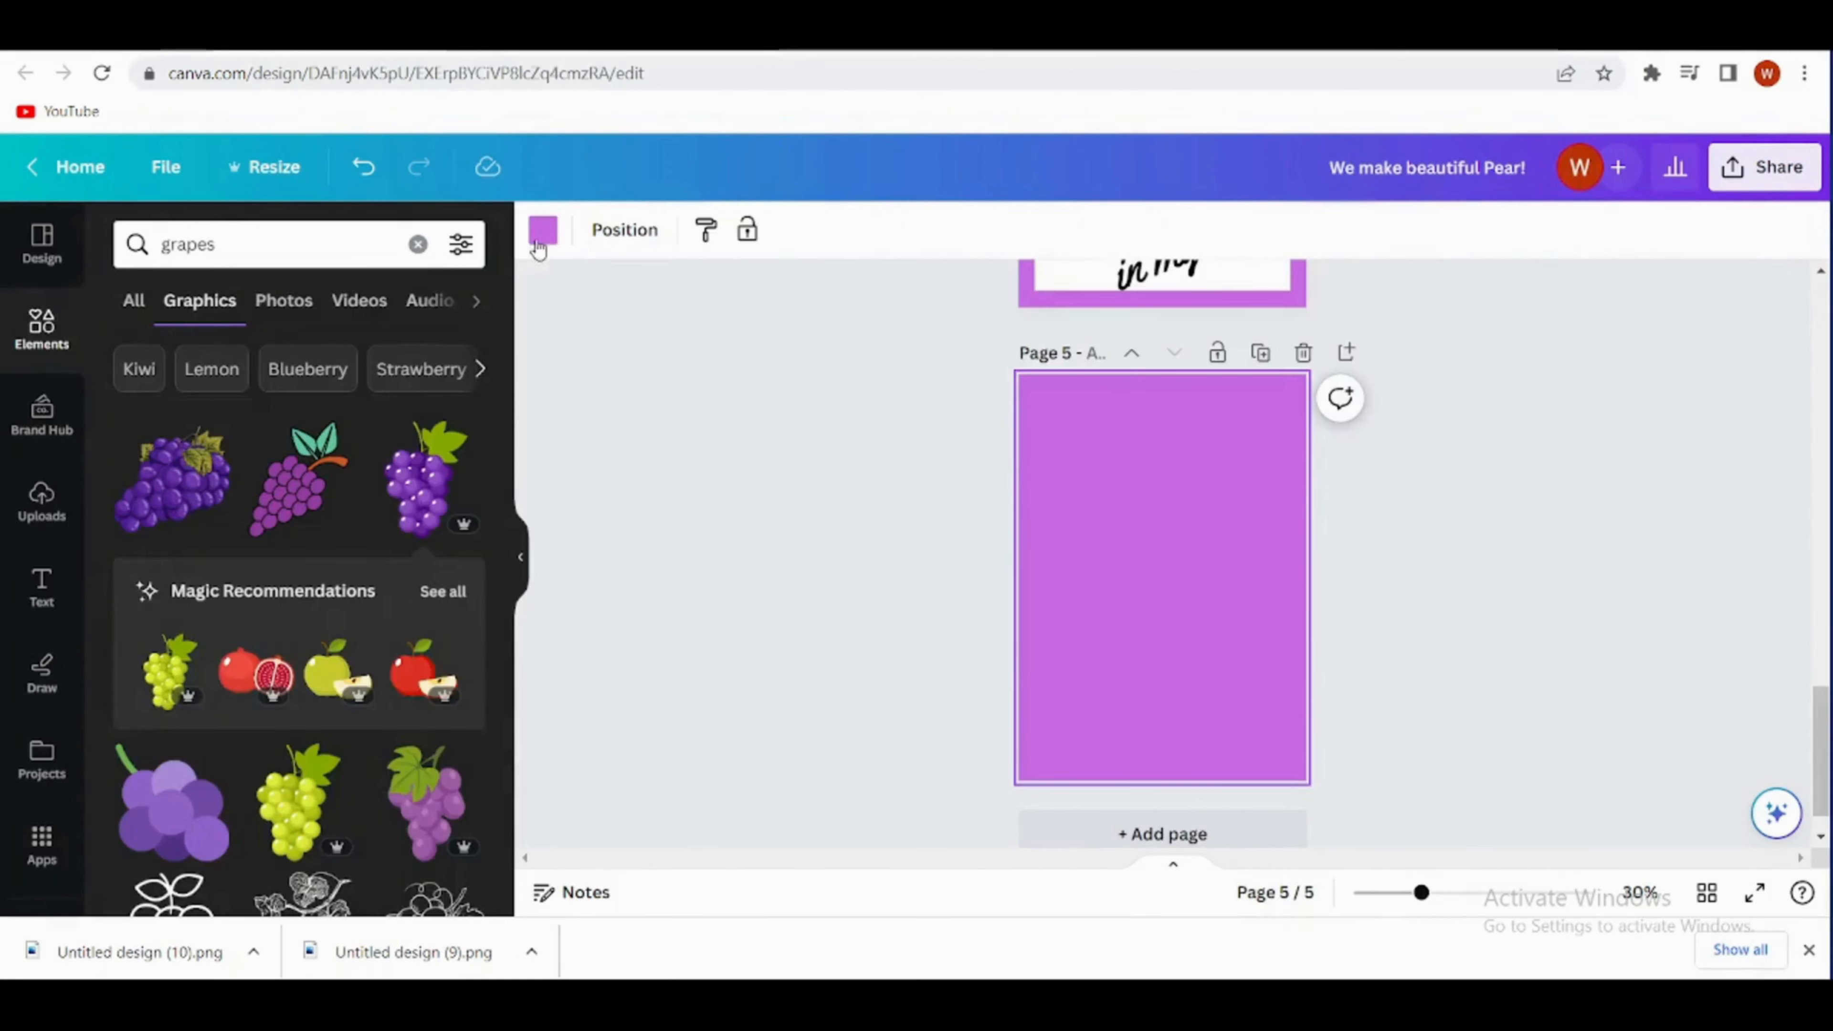
{"action": "left_click", "coordinate": [540, 238]}
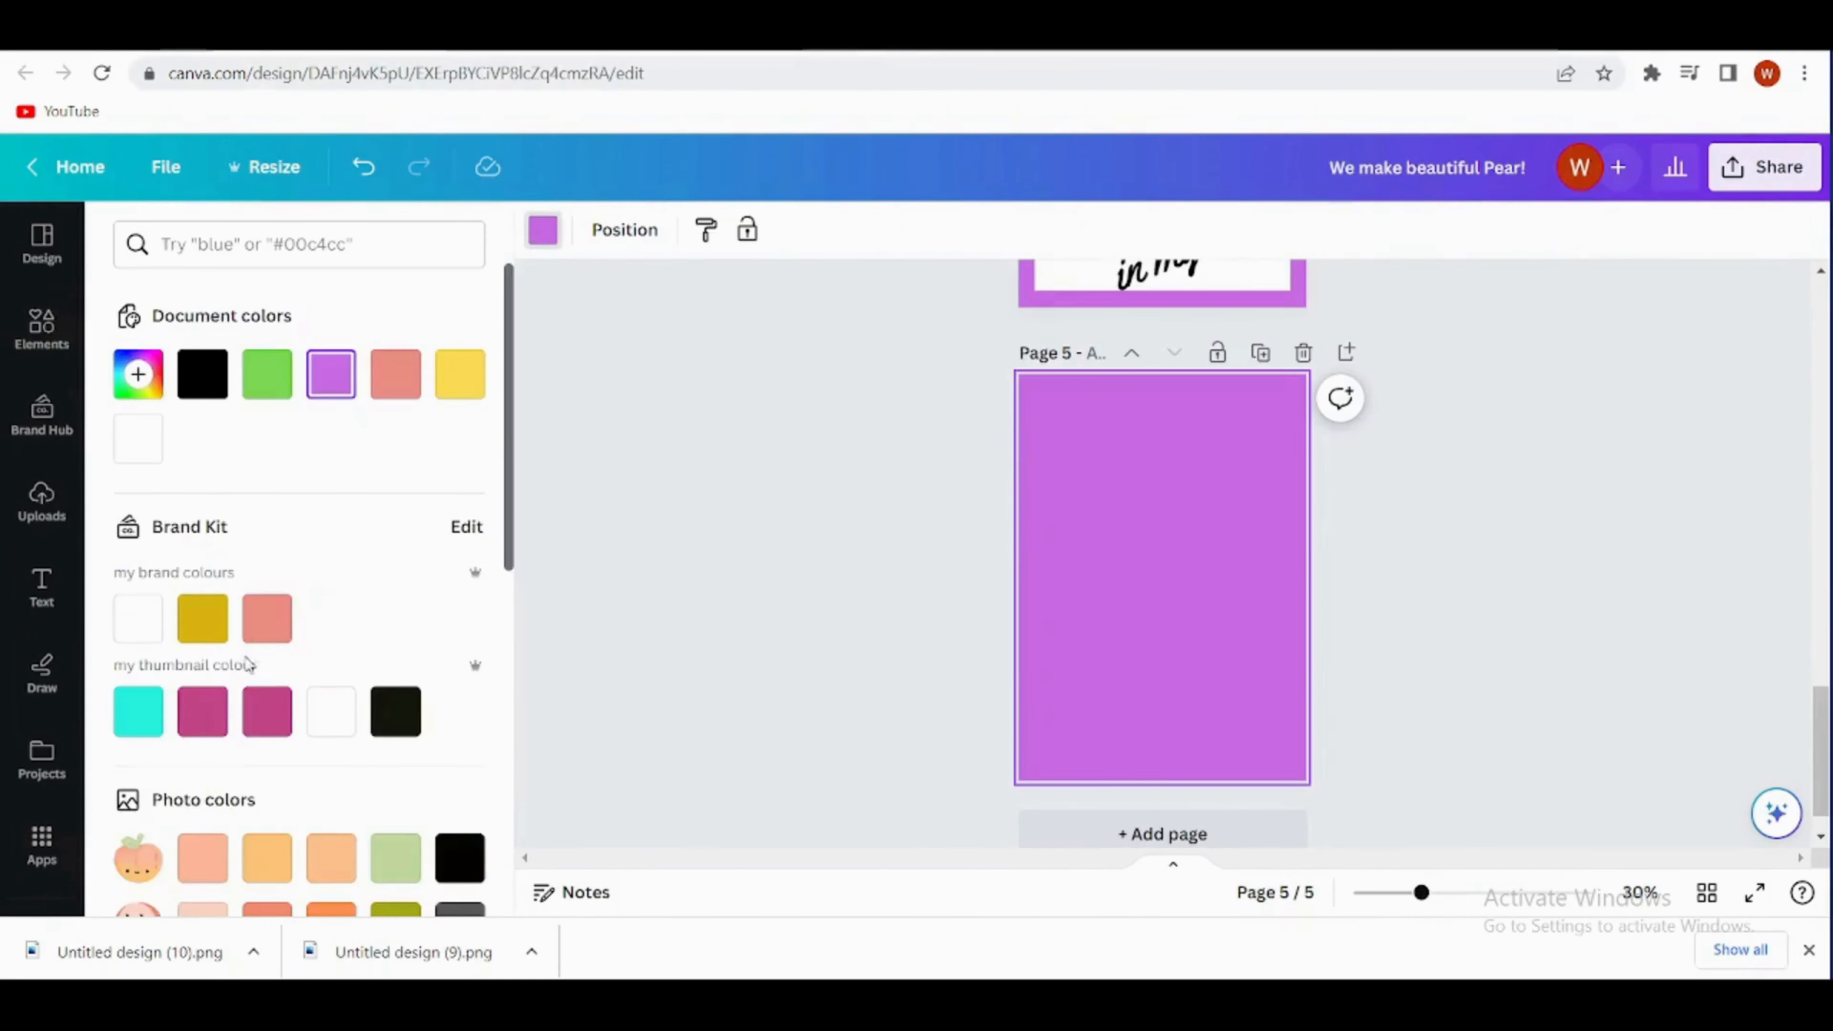
{"action": "scroll", "coordinate": [246, 663], "scroll_direction": "down", "scroll_amount": 5}
{"action": "left_click", "coordinate": [138, 809]}
{"action": "left_click", "coordinate": [202, 809]}
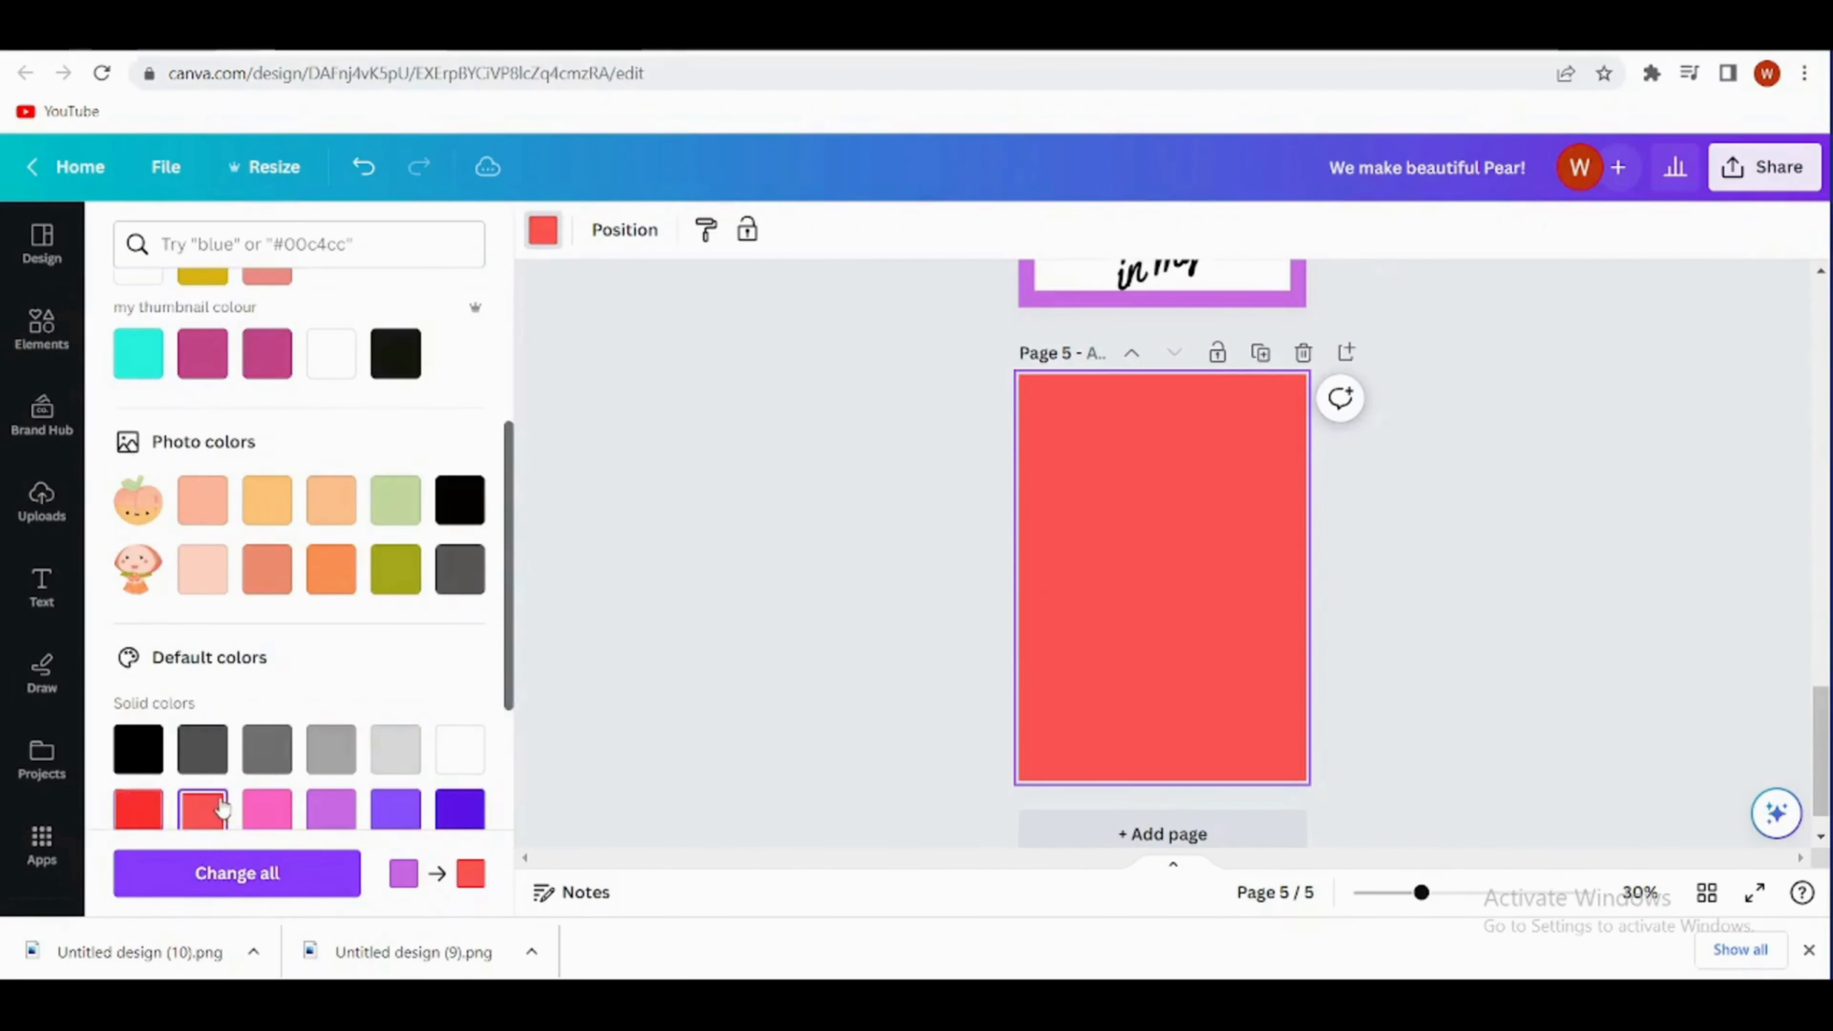
- Duplicate page 4's white rectangle and centre the copy on page 5, leaving an even coral red border
{"action": "scroll", "coordinate": [1010, 483], "scroll_direction": "up", "scroll_amount": 3}
{"action": "left_click", "coordinate": [1068, 515]}
{"action": "left_click", "coordinate": [1120, 710]}
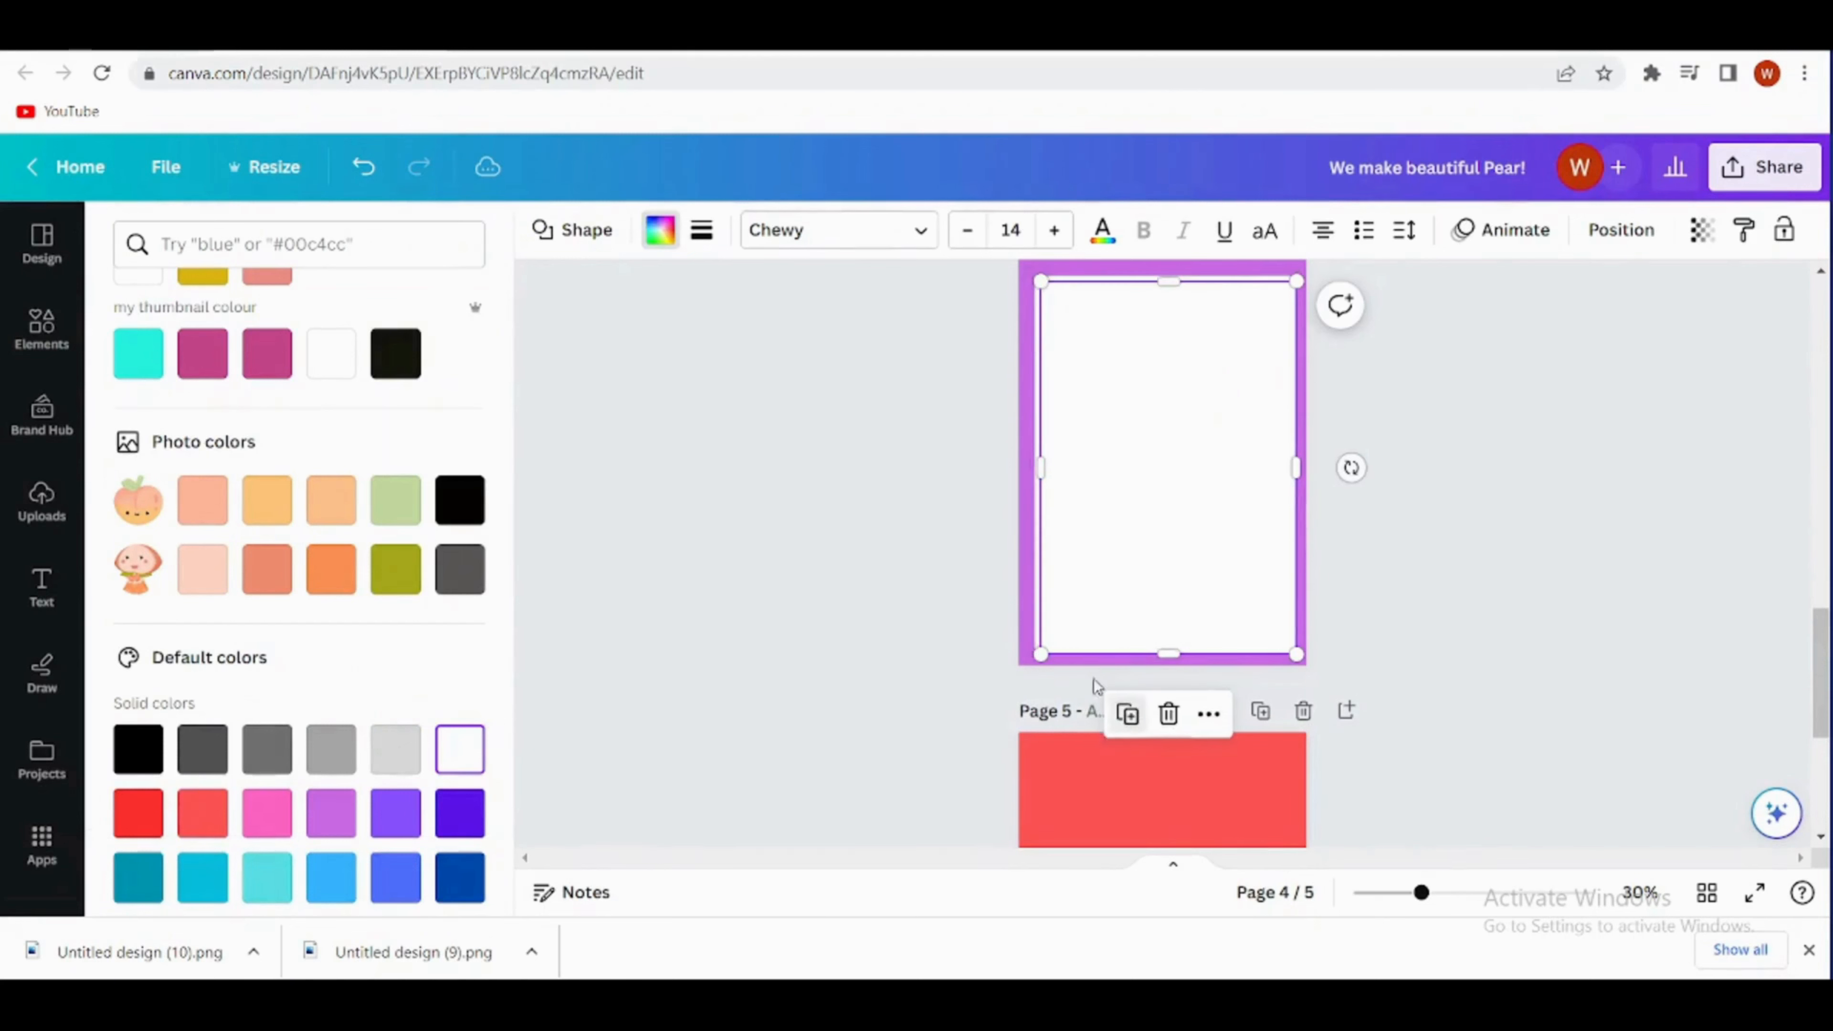
{"action": "left_click_drag", "start_coordinate": [1133, 505], "coordinate": [1137, 789]}
{"action": "scroll", "coordinate": [1517, 577], "scroll_direction": "down", "scroll_amount": 3}
{"action": "left_click_drag", "start_coordinate": [1219, 506], "coordinate": [1215, 669]}
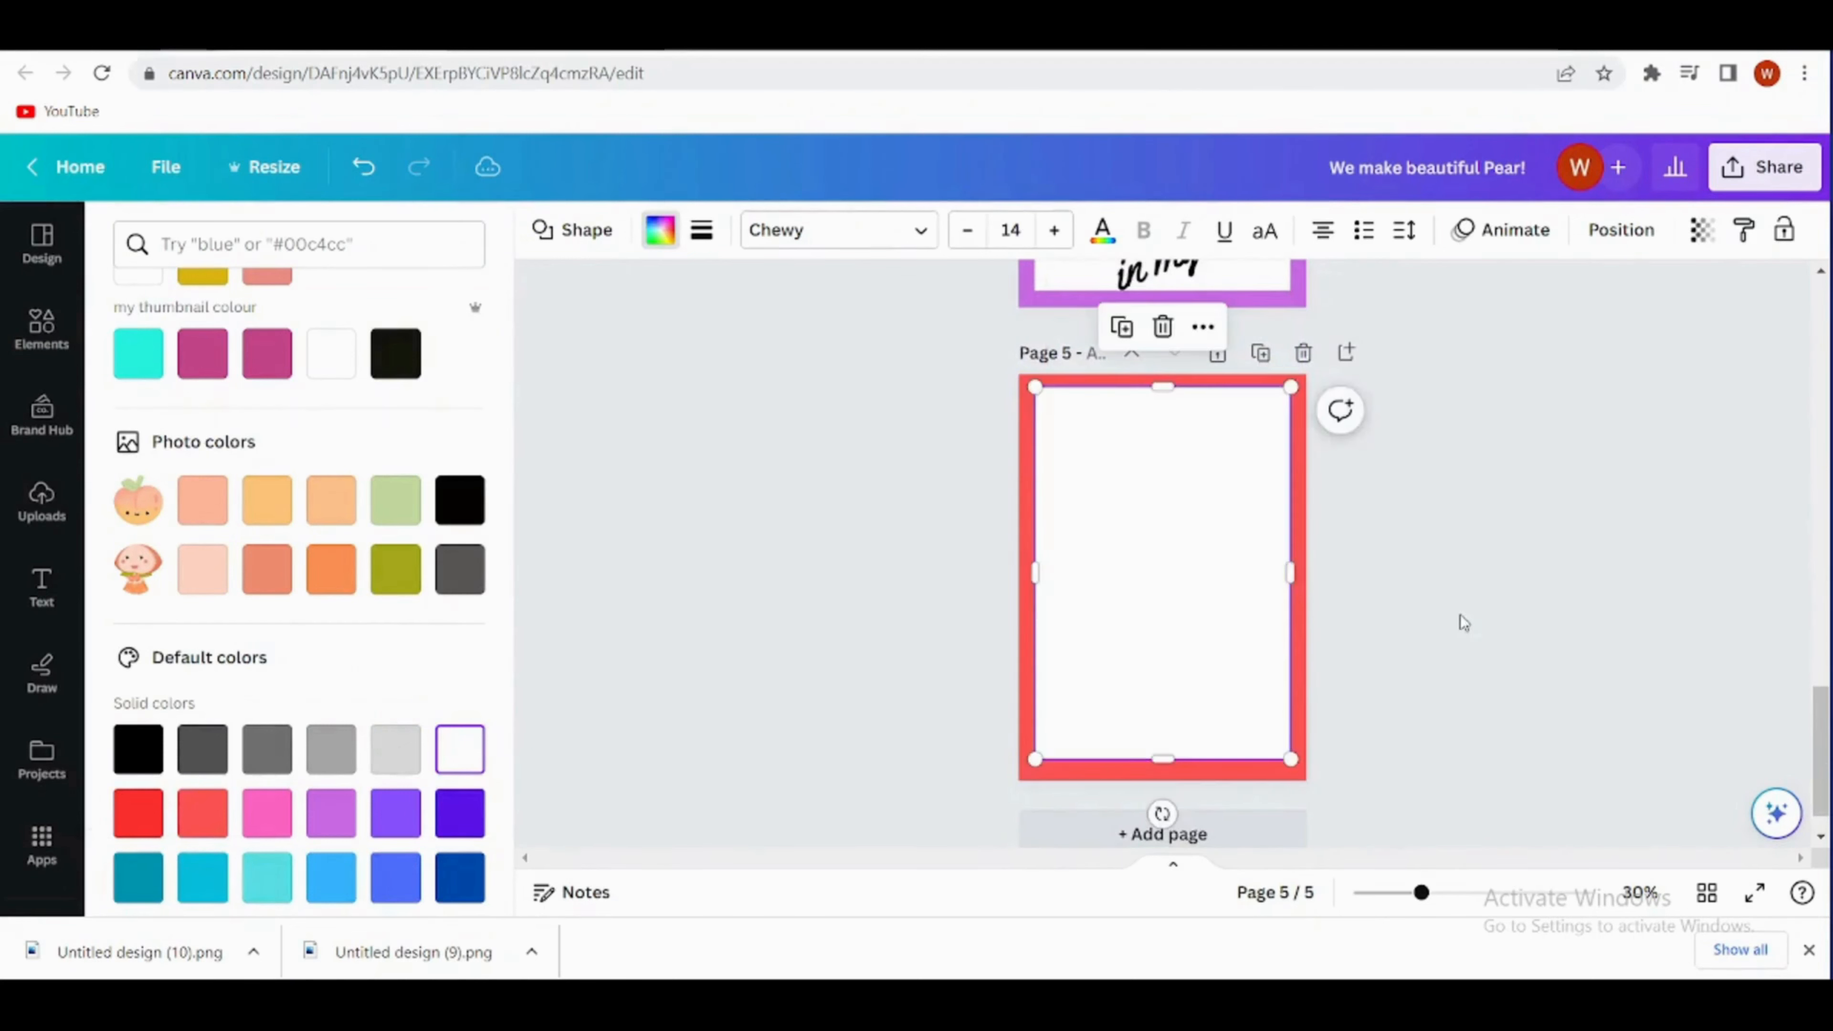
{"action": "left_click", "coordinate": [1461, 622]}
{"action": "left_click", "coordinate": [1109, 669]}
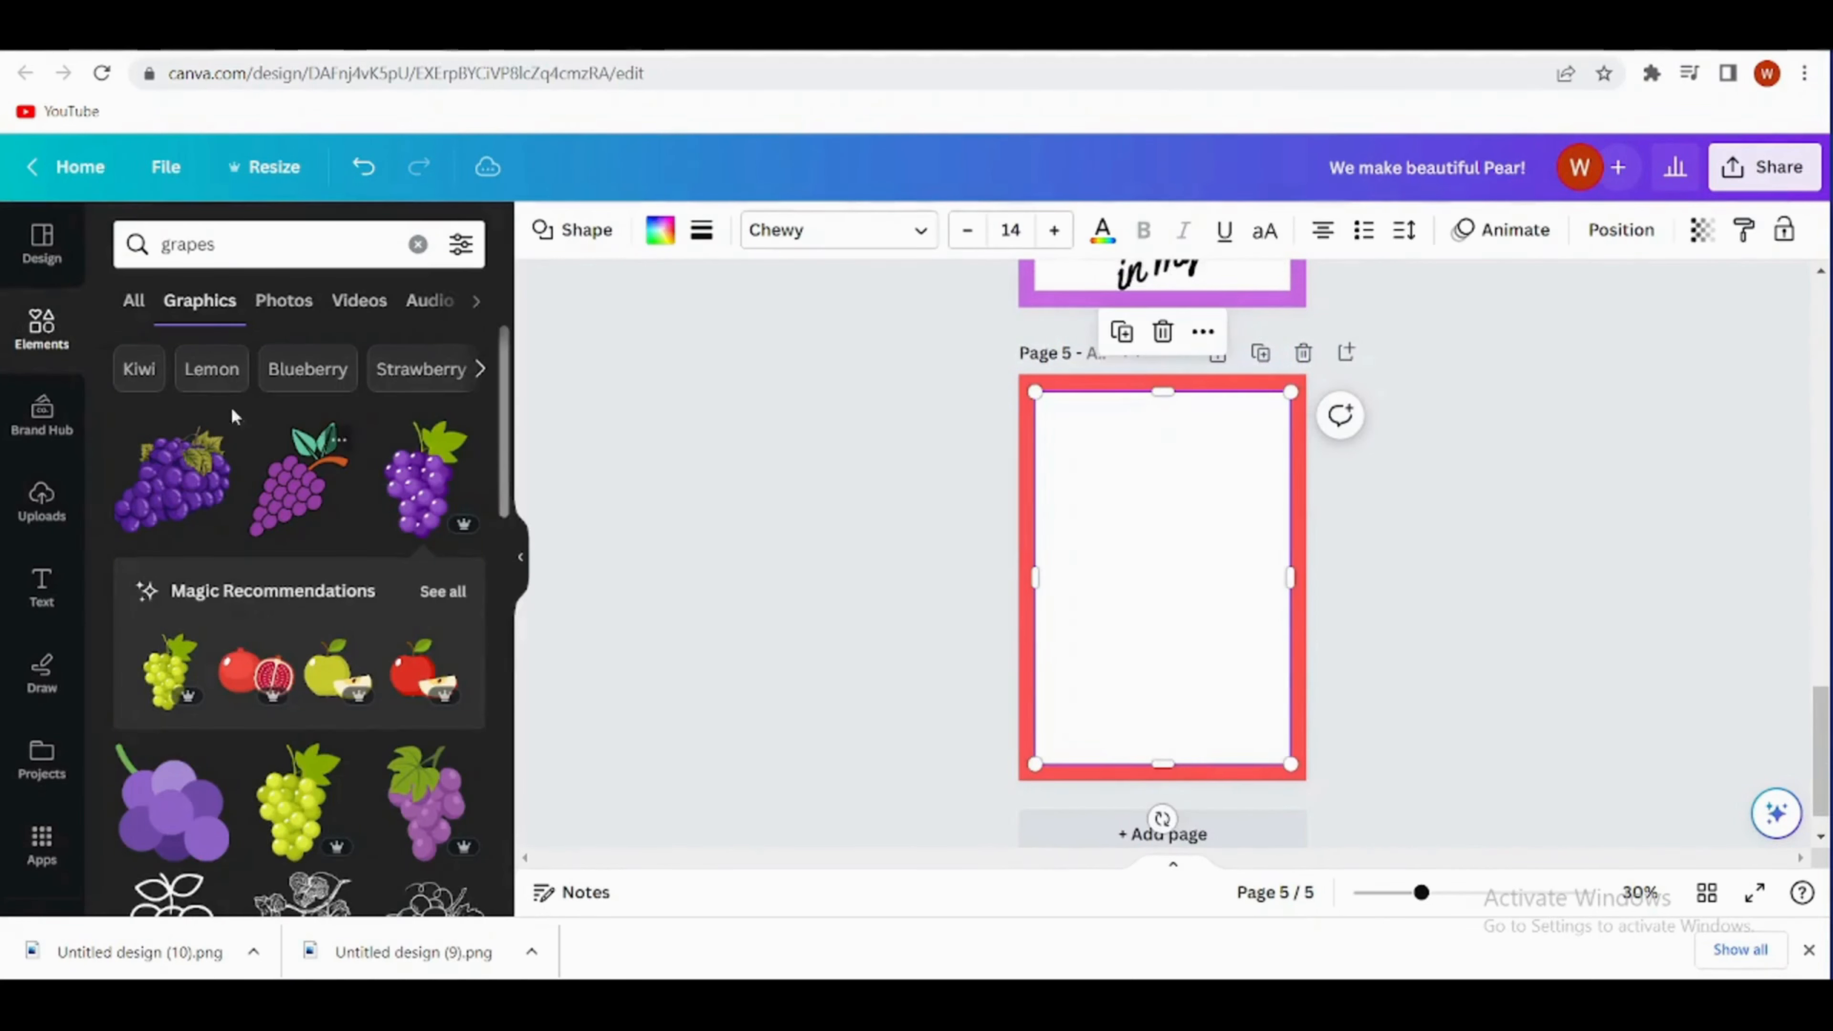
- Search the elements for "strawberry smiley" and add the smiling strawberry with open mouth and green leaves to page 5
{"action": "left_click", "coordinate": [238, 244]}
{"action": "key", "text": "BackSpace"}
{"action": "type", "text": "straw"}
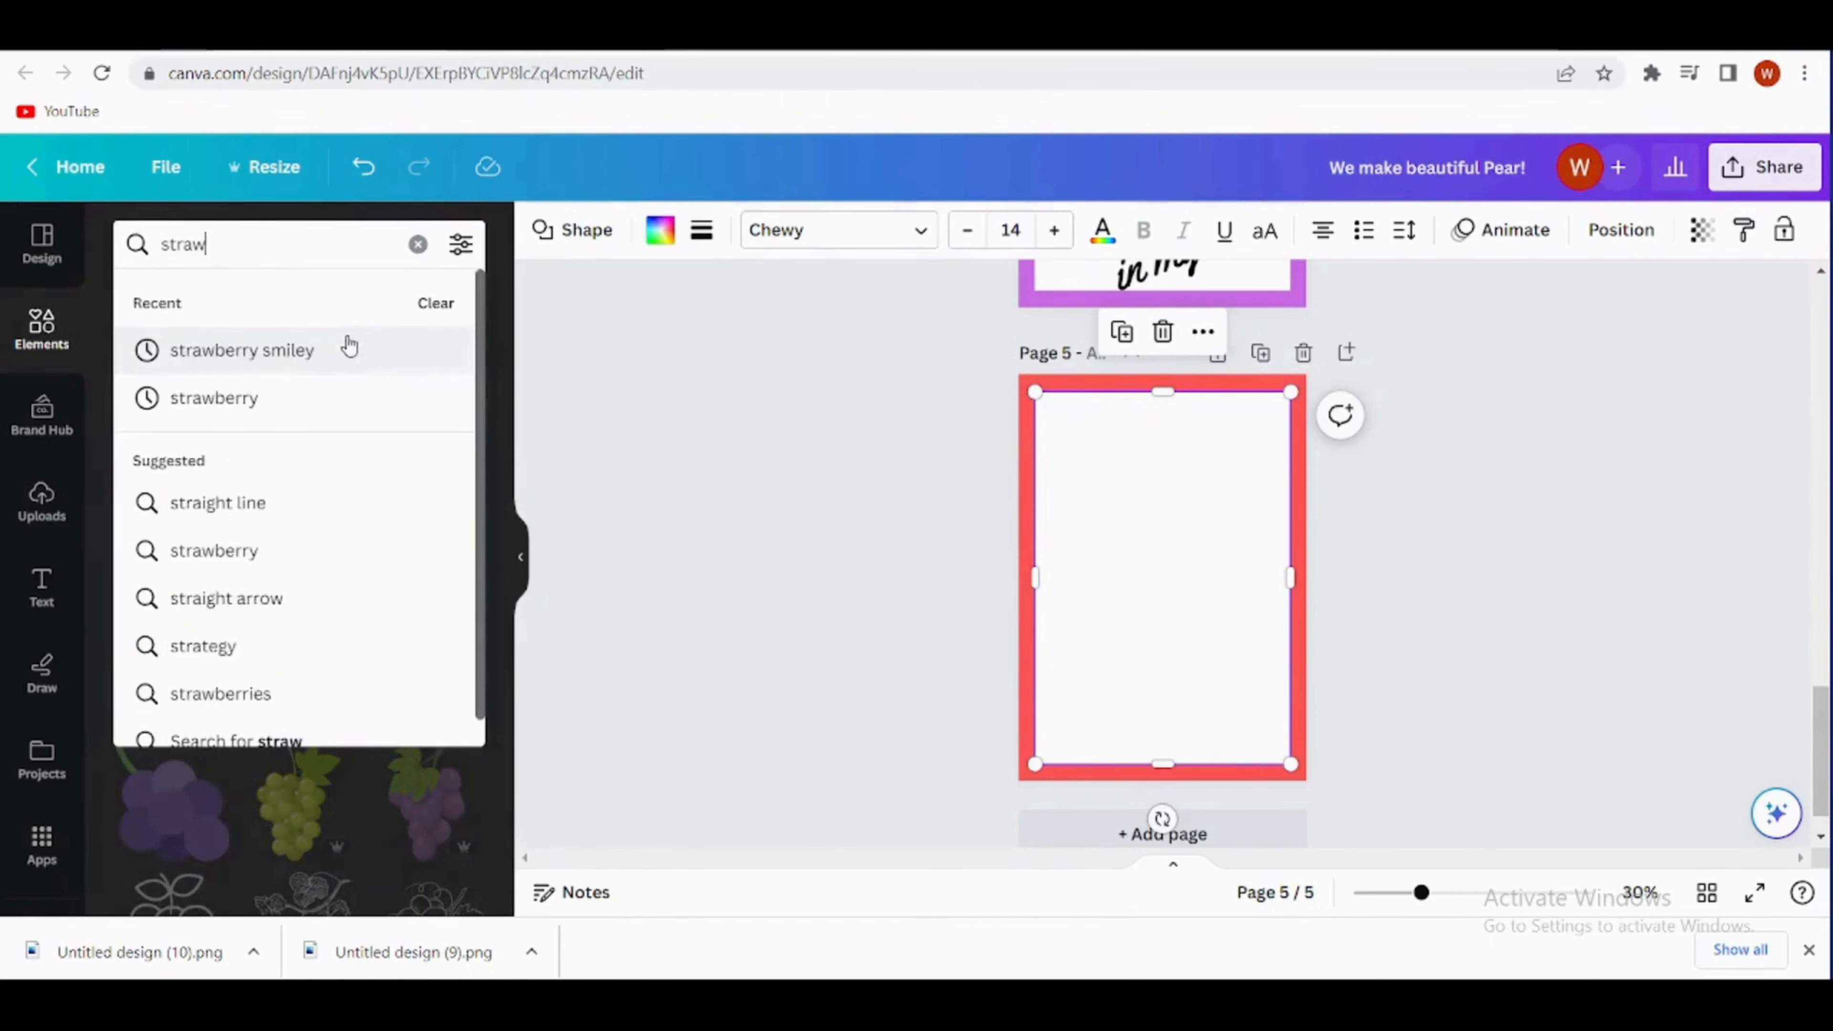
{"action": "left_click", "coordinate": [350, 353]}
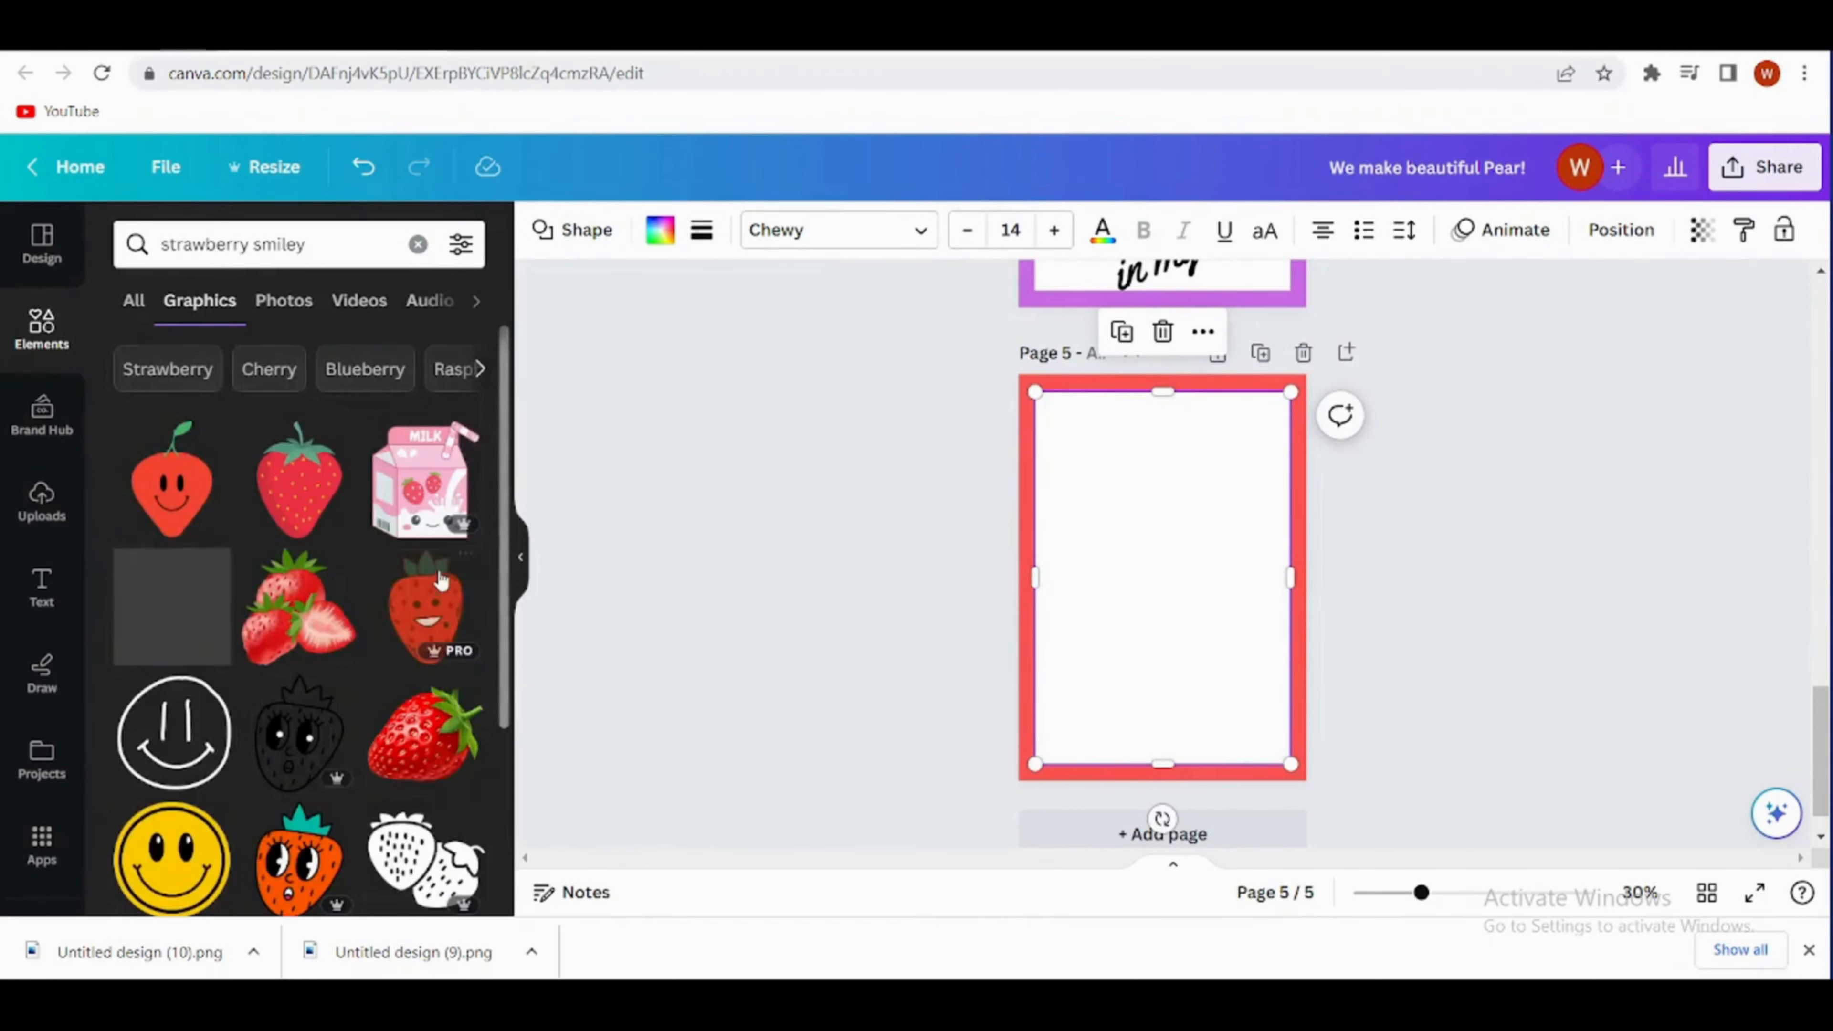
{"action": "scroll", "coordinate": [288, 621], "scroll_direction": "down", "scroll_amount": 6}
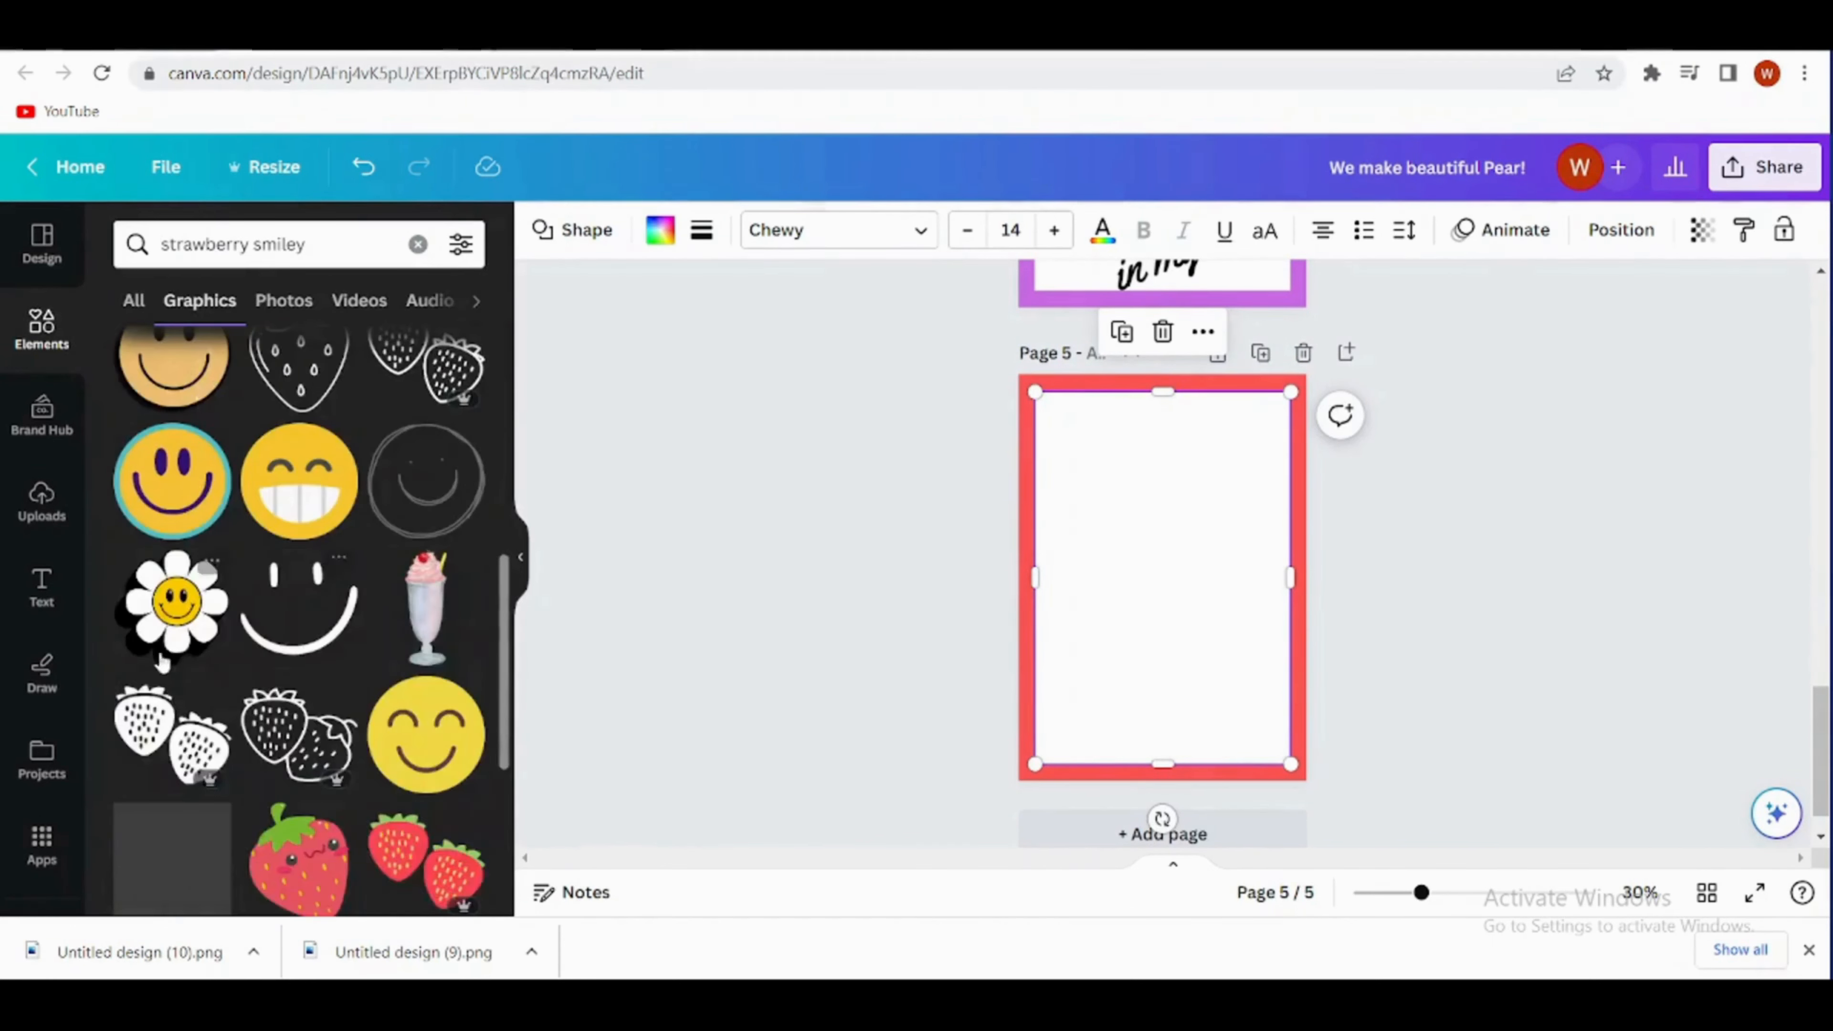
{"action": "scroll", "coordinate": [163, 660], "scroll_direction": "down", "scroll_amount": 3}
{"action": "scroll", "coordinate": [381, 762], "scroll_direction": "down", "scroll_amount": 5}
{"action": "left_click", "coordinate": [299, 599]}
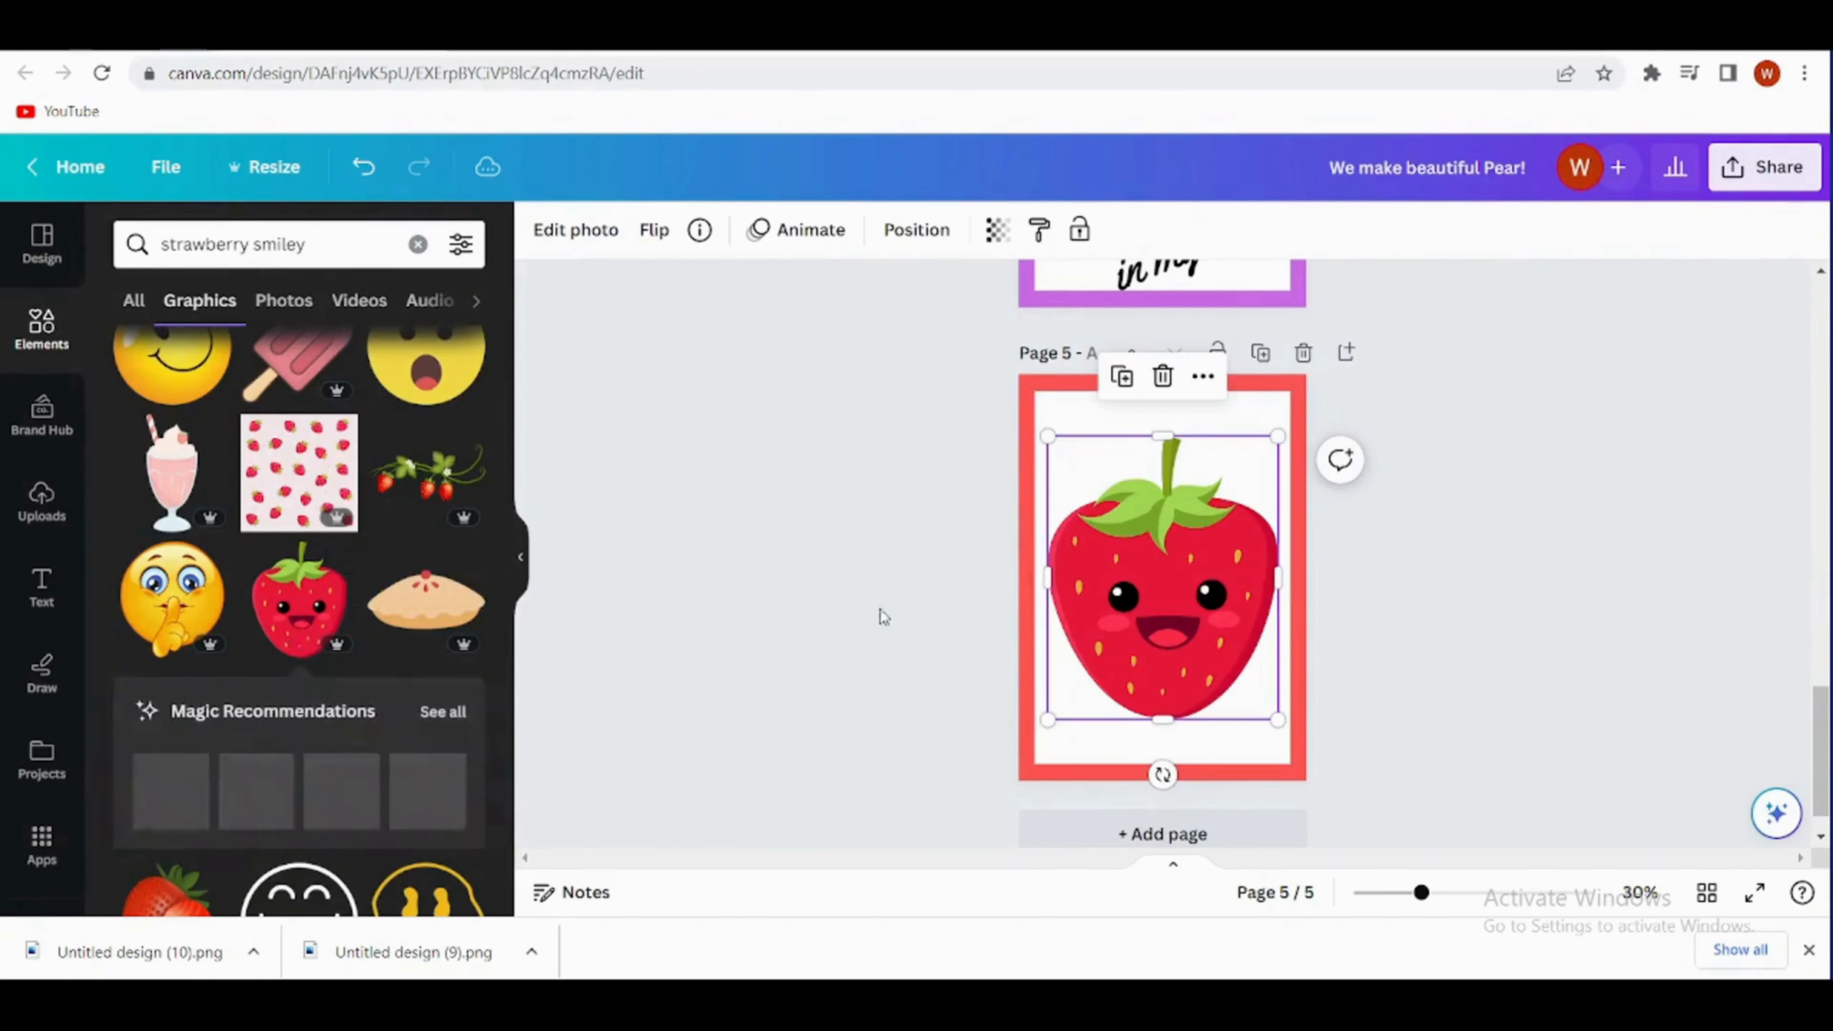
- Shrink the strawberry into the white panel's upper-left area and place a smaller duplicate beside it, slightly overlapping
{"action": "left_click_drag", "start_coordinate": [1274, 437], "coordinate": [1163, 574]}
{"action": "left_click_drag", "start_coordinate": [1111, 646], "coordinate": [1106, 470]}
{"action": "left_click_drag", "start_coordinate": [1152, 545], "coordinate": [1196, 560]}
{"action": "left_click_drag", "start_coordinate": [1216, 448], "coordinate": [1185, 486]}
{"action": "left_click_drag", "start_coordinate": [1159, 536], "coordinate": [1183, 508]}
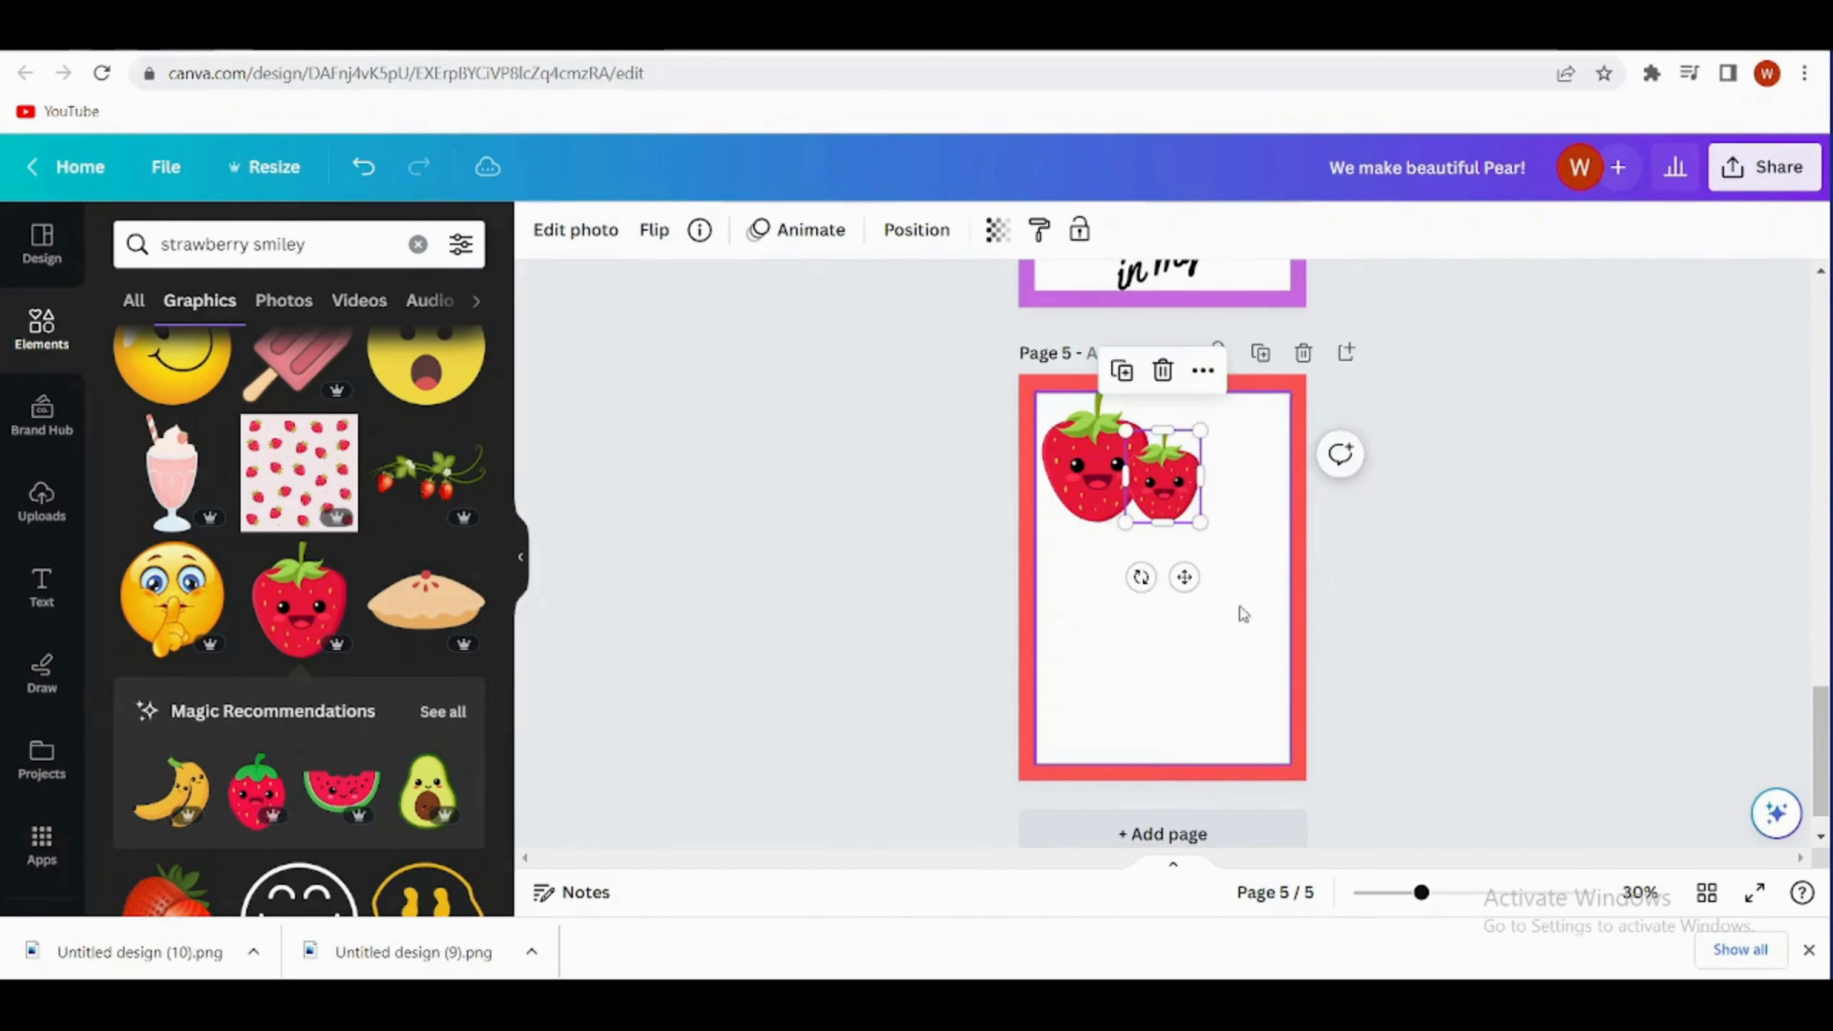
{"action": "left_click", "coordinate": [1239, 608]}
- Duplicate page 4's "to have you in my life!" text below the strawberries on page 5 and reword it as "Thank you berry much!" on two lines
{"action": "scroll", "coordinate": [1200, 630], "scroll_direction": "up", "scroll_amount": 1}
{"action": "left_click", "coordinate": [1130, 352]}
{"action": "left_click", "coordinate": [1147, 492]}
{"action": "left_click_drag", "start_coordinate": [1170, 333], "coordinate": [1248, 549]}
{"action": "left_click", "coordinate": [1254, 571]}
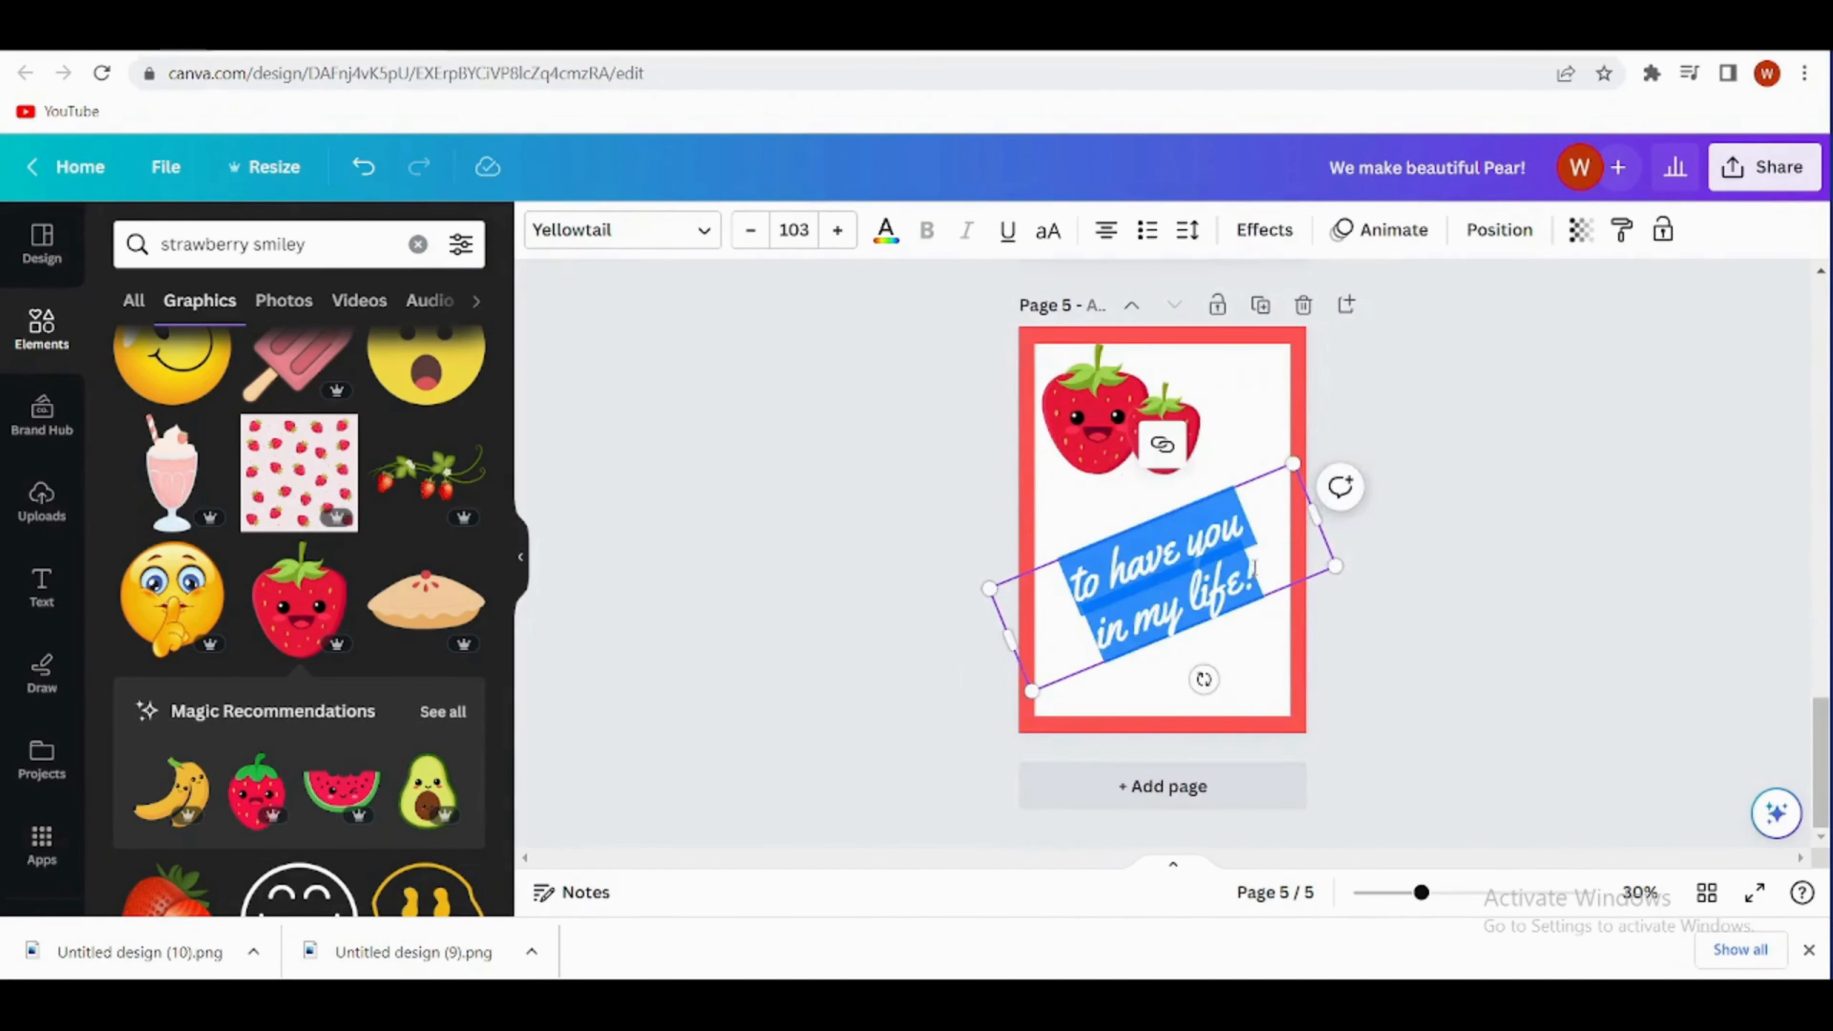
{"action": "key", "text": "BackSpace"}
{"action": "type", "text": "Thank you"}
{"action": "key", "text": "Return"}
{"action": "type", "text": "berry much!"}
- Enlarge the "Thank you berry much!" text to size 116 and centre it in the lower half of page 5
{"action": "left_click", "coordinate": [1173, 603]}
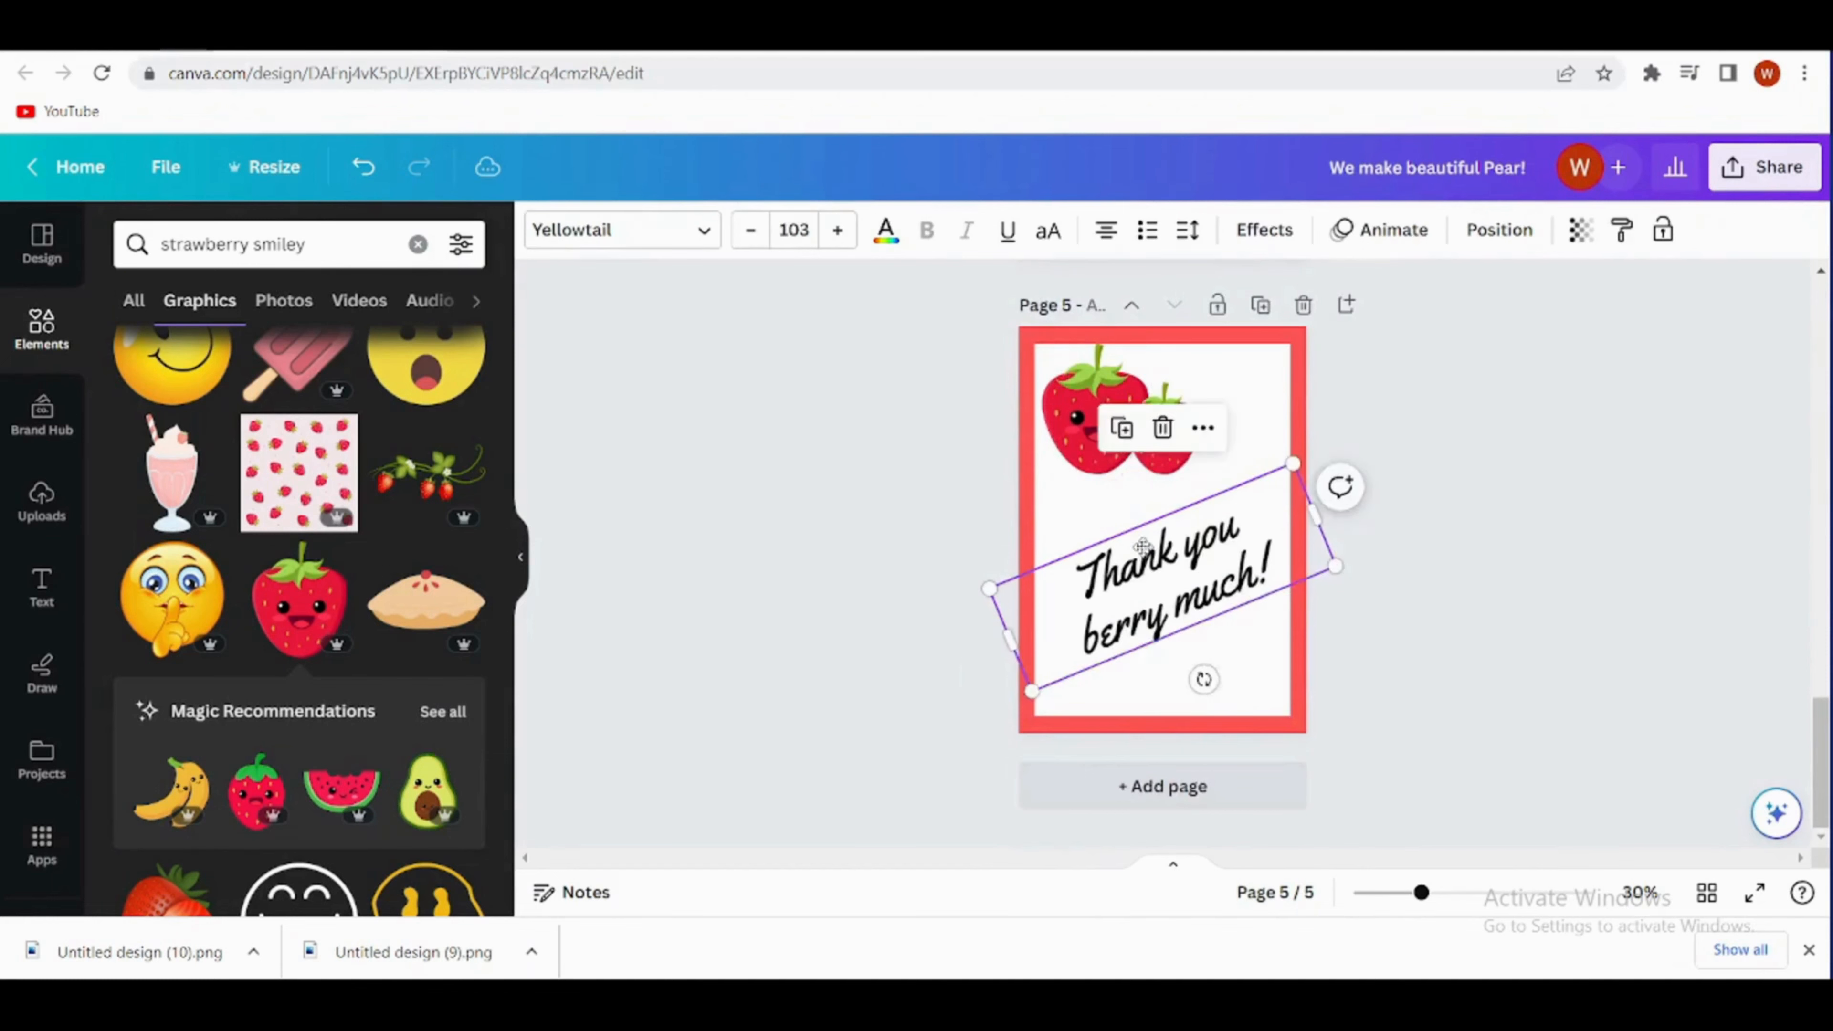
{"action": "left_click_drag", "start_coordinate": [1173, 603], "coordinate": [1173, 614]}
{"action": "mouse_move", "coordinate": [1171, 626]}
{"action": "left_mouse_down"}
{"action": "mouse_move", "coordinate": [1155, 630]}
{"action": "mouse_move", "coordinate": [1176, 615]}
{"action": "left_mouse_up"}
{"action": "left_click", "coordinate": [1407, 621]}
{"action": "left_click_drag", "start_coordinate": [1281, 473], "coordinate": [1313, 446]}
{"action": "left_click", "coordinate": [1237, 630]}
{"action": "left_click_drag", "start_coordinate": [1206, 606], "coordinate": [1207, 646]}
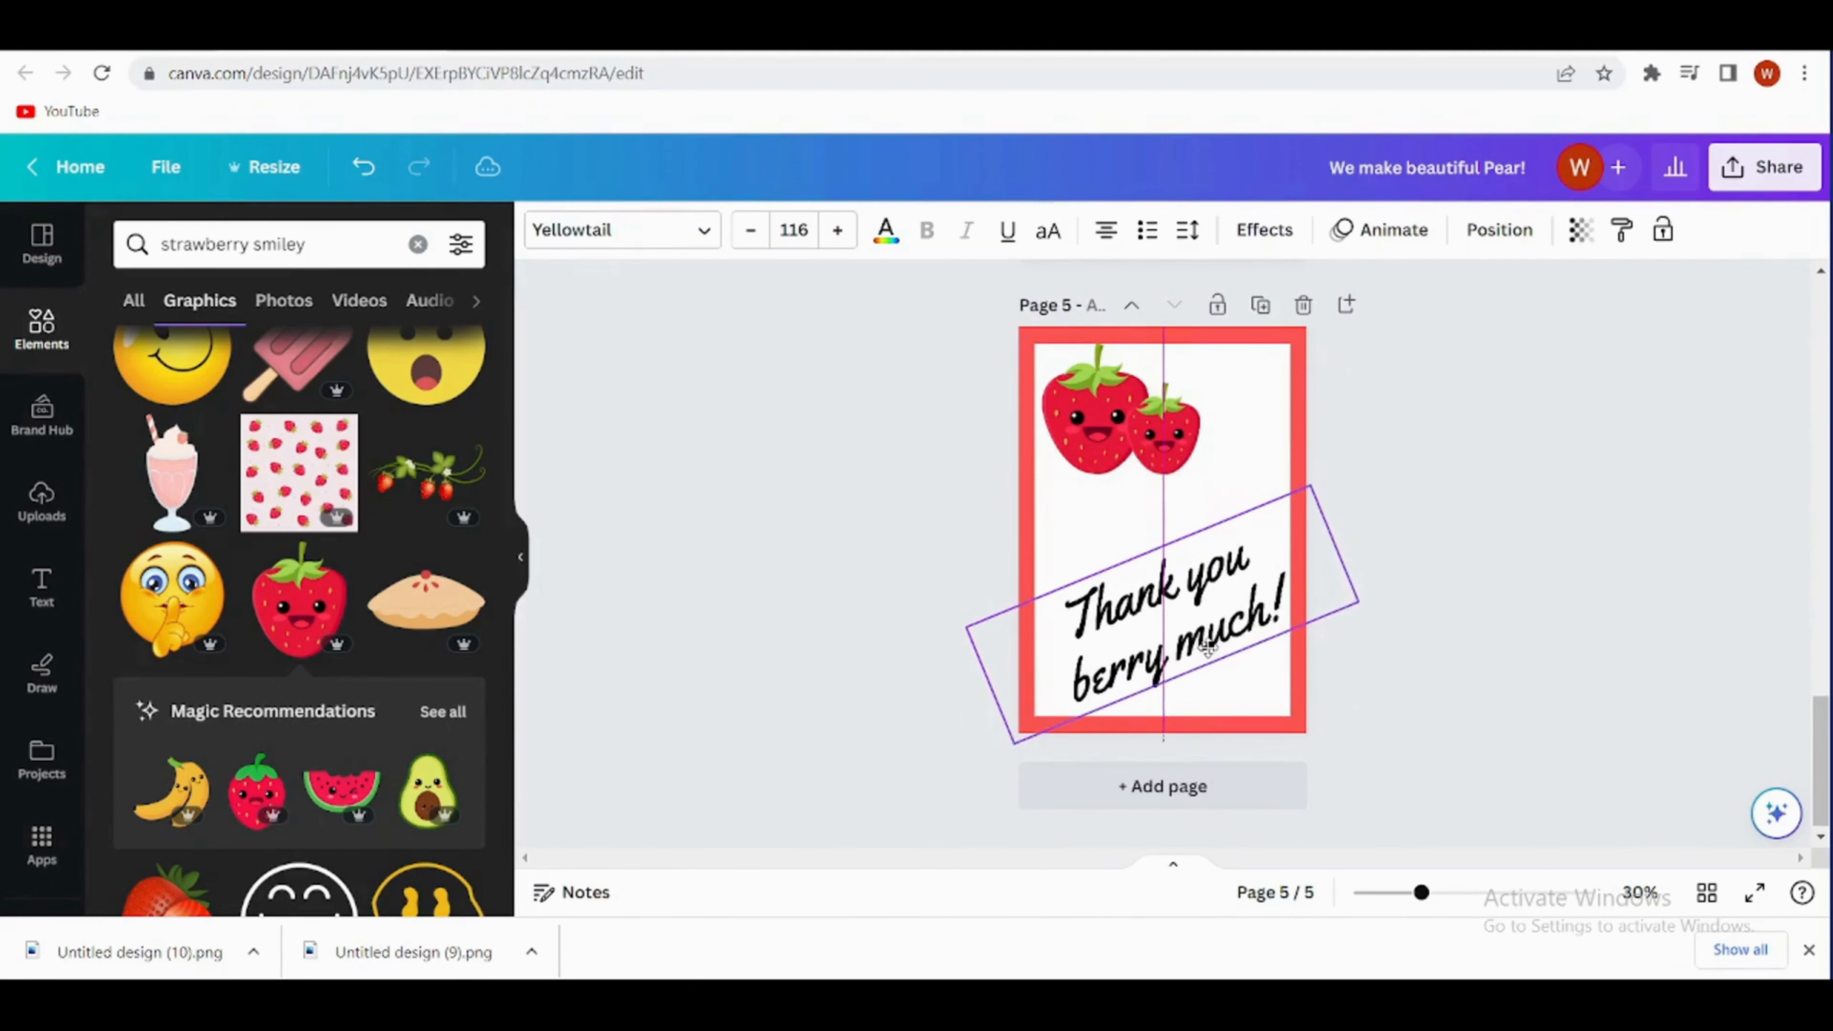
- Enlarge the smaller strawberry on page 5 and shift it further right beside the large one
{"action": "left_click", "coordinate": [1163, 433]}
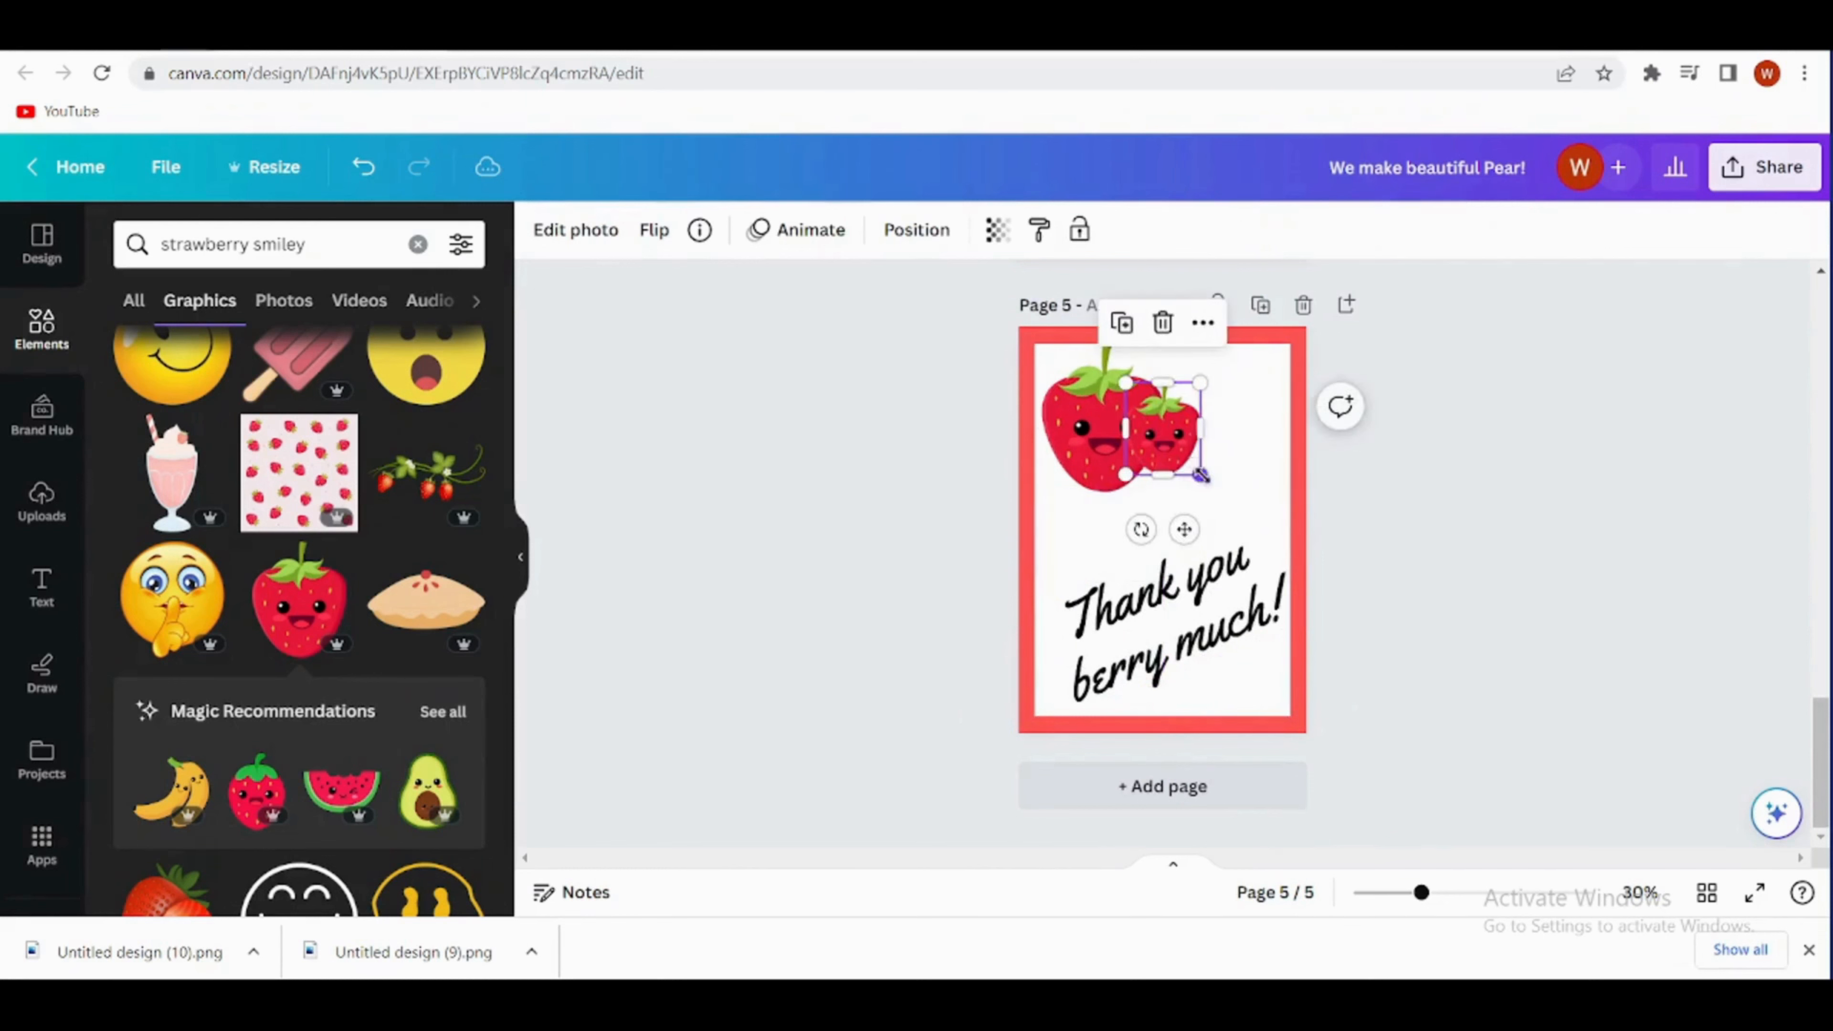
{"action": "left_click_drag", "start_coordinate": [1201, 475], "coordinate": [1215, 493]}
{"action": "left_click_drag", "start_coordinate": [1190, 466], "coordinate": [1198, 466]}
{"action": "left_click", "coordinate": [1254, 521]}
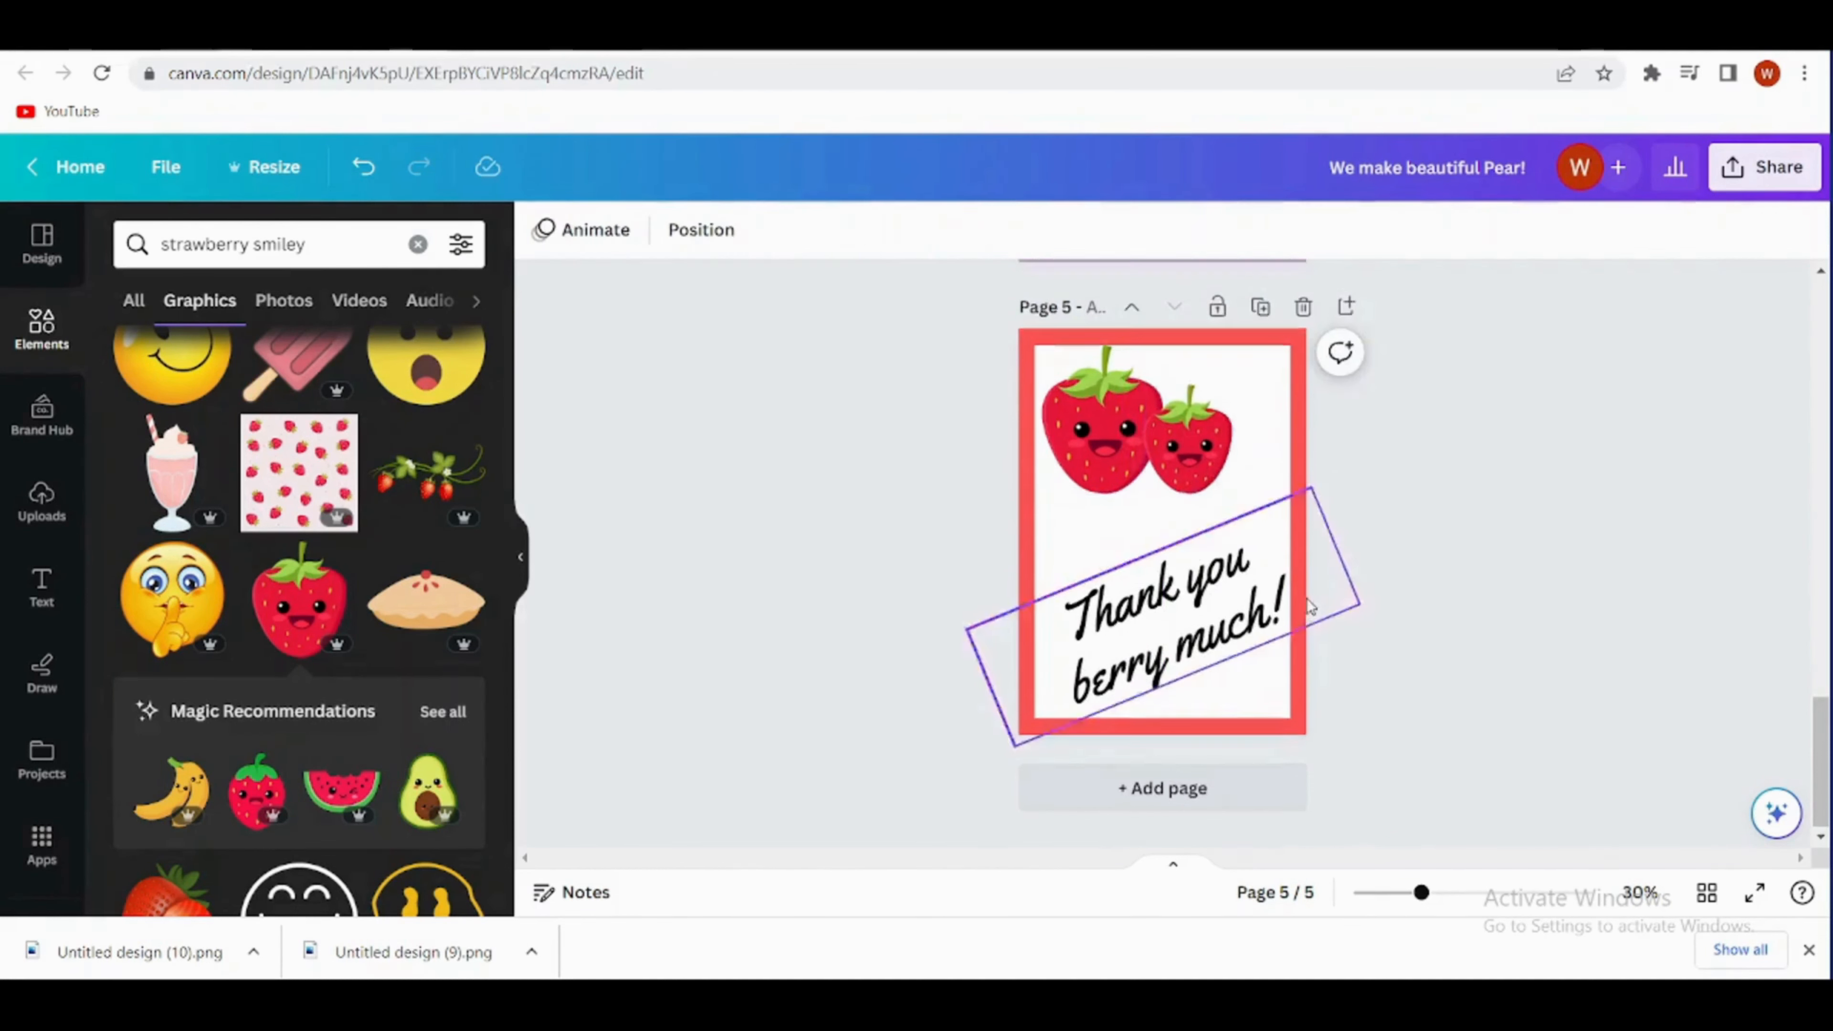
- Review the card pages back to the pear card on page 1 and open the design's sharing options
{"action": "scroll", "coordinate": [1256, 513], "scroll_direction": "up", "scroll_amount": 5}
{"action": "scroll", "coordinate": [1258, 507], "scroll_direction": "up", "scroll_amount": 15}
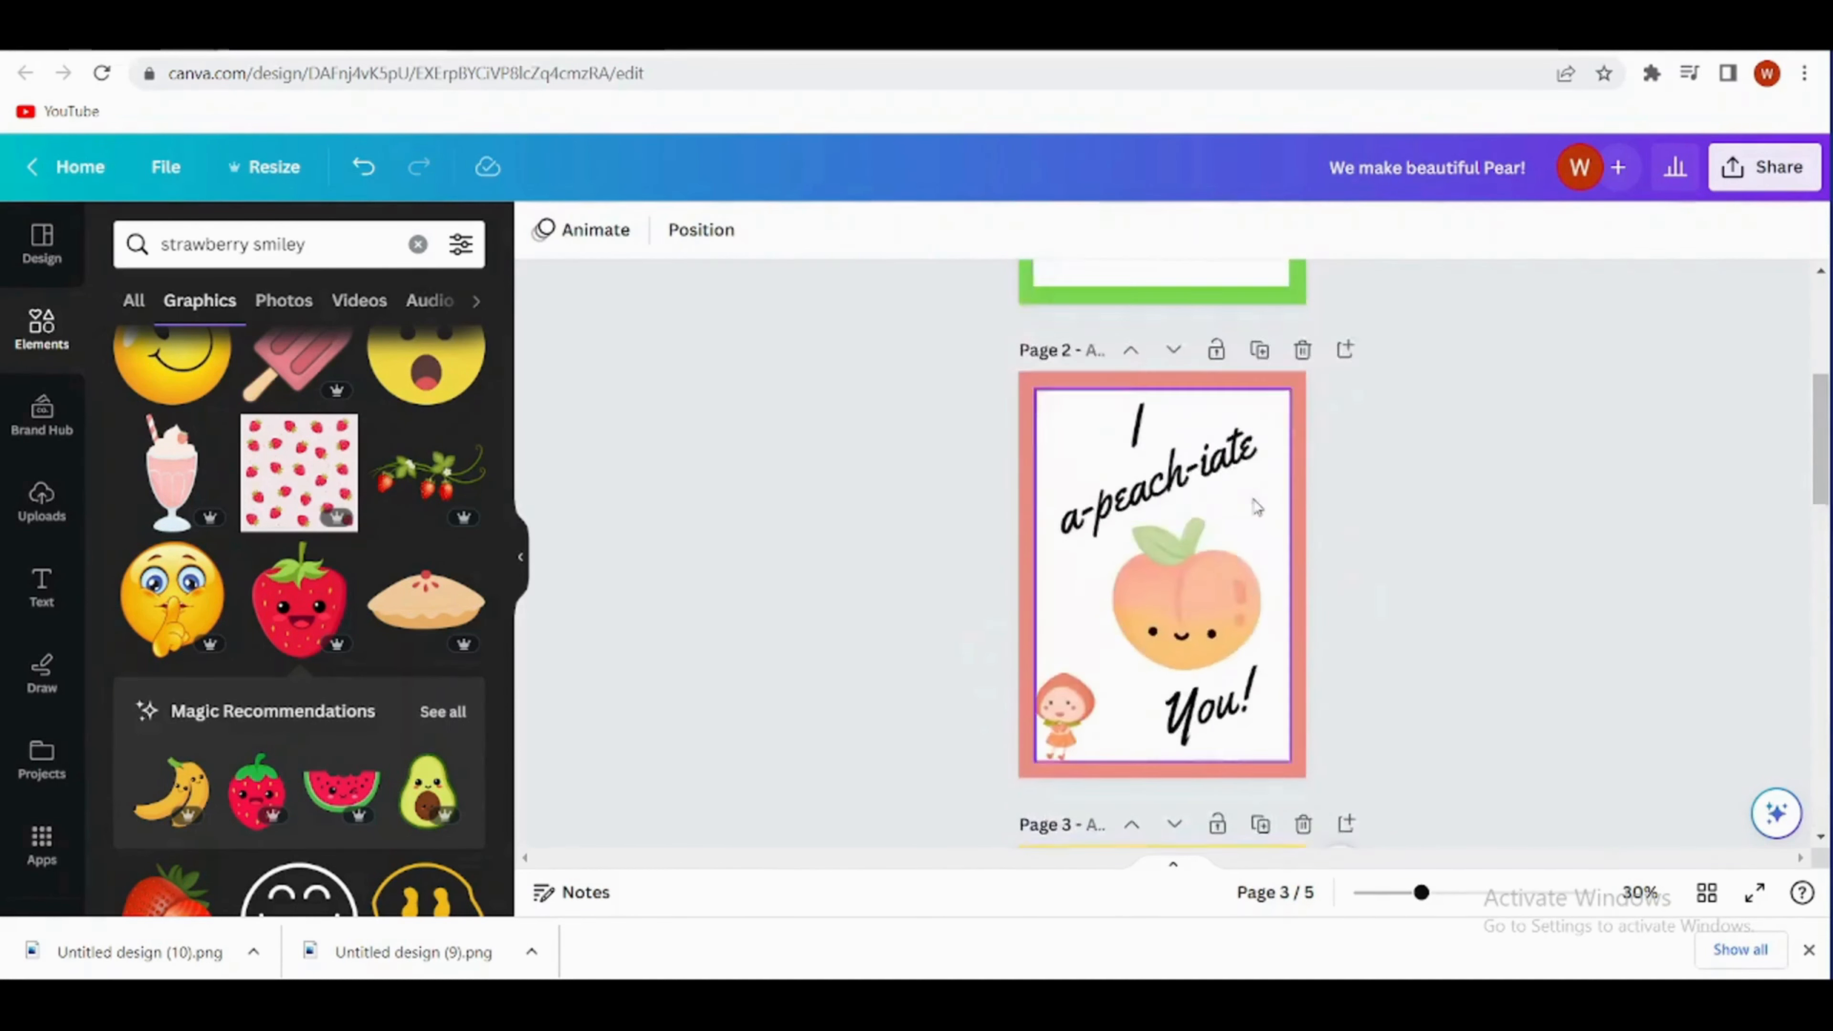
{"action": "left_click", "coordinate": [1782, 173]}
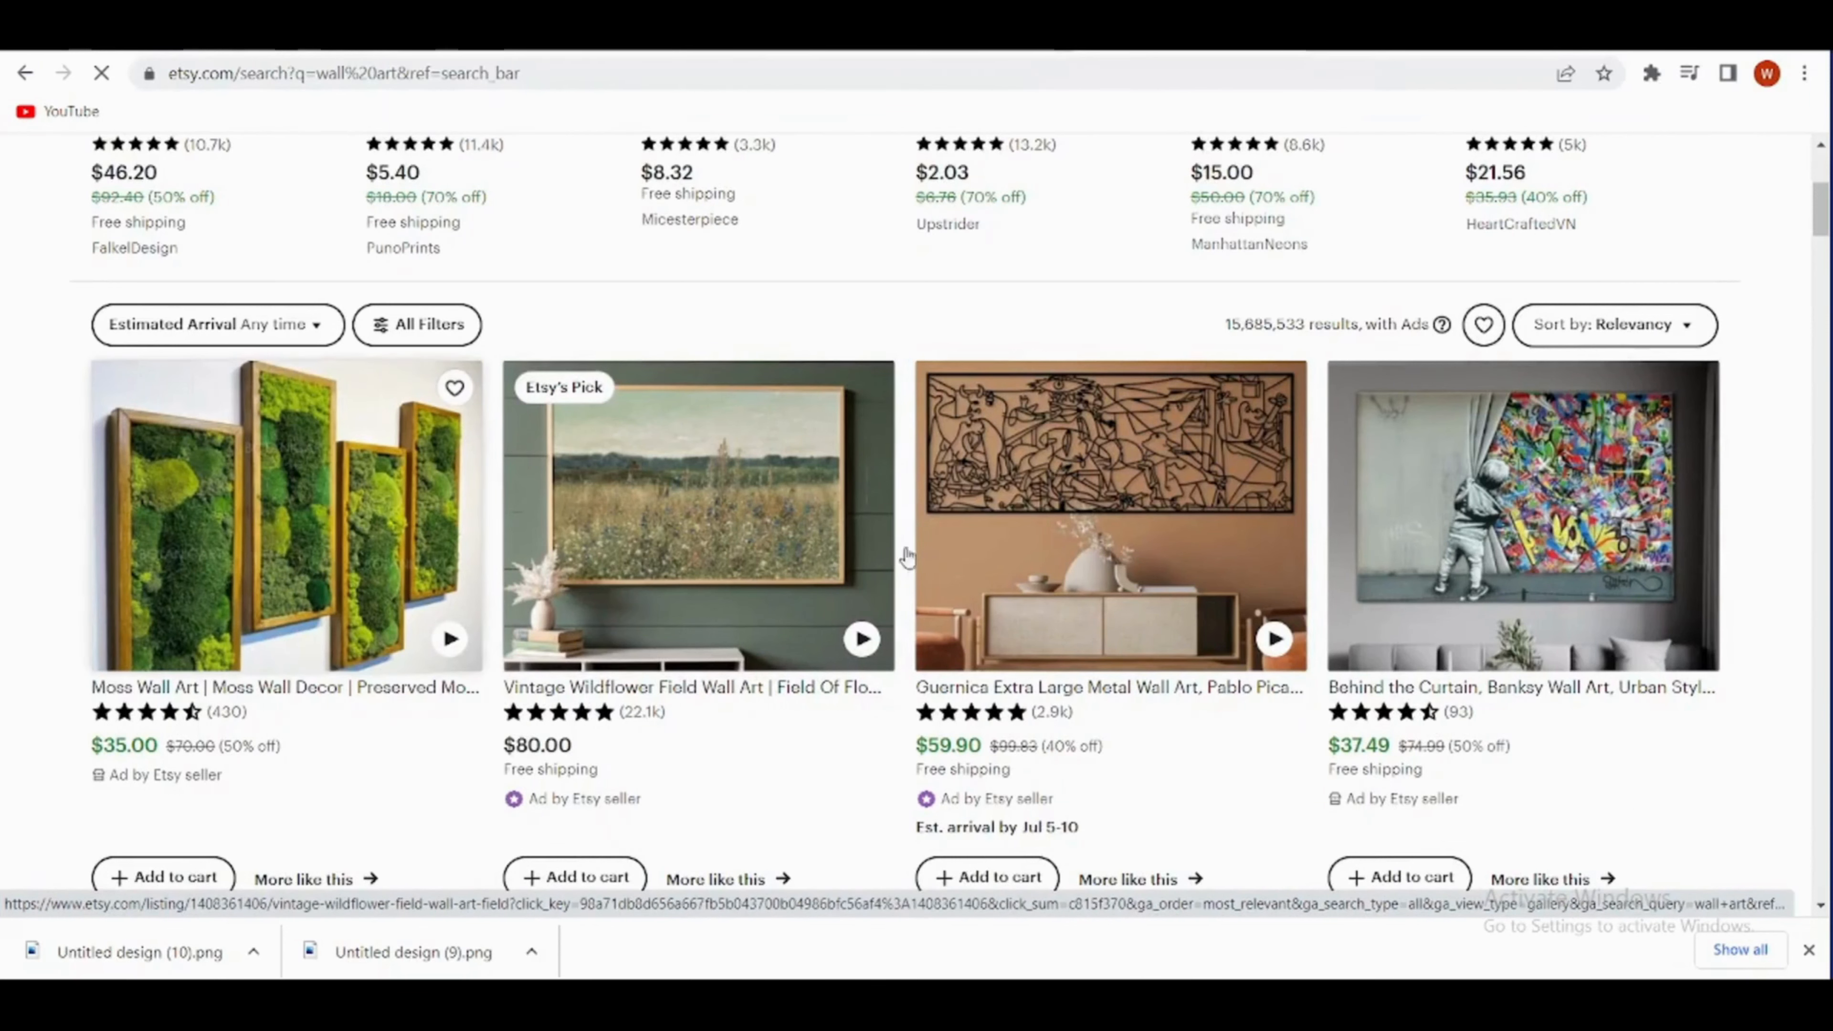
- Skim the wall art listings on Etsy, switch to Canva's templates and search them for "wall art mockups"
{"action": "scroll", "coordinate": [951, 473], "scroll_direction": "down", "scroll_amount": 7}
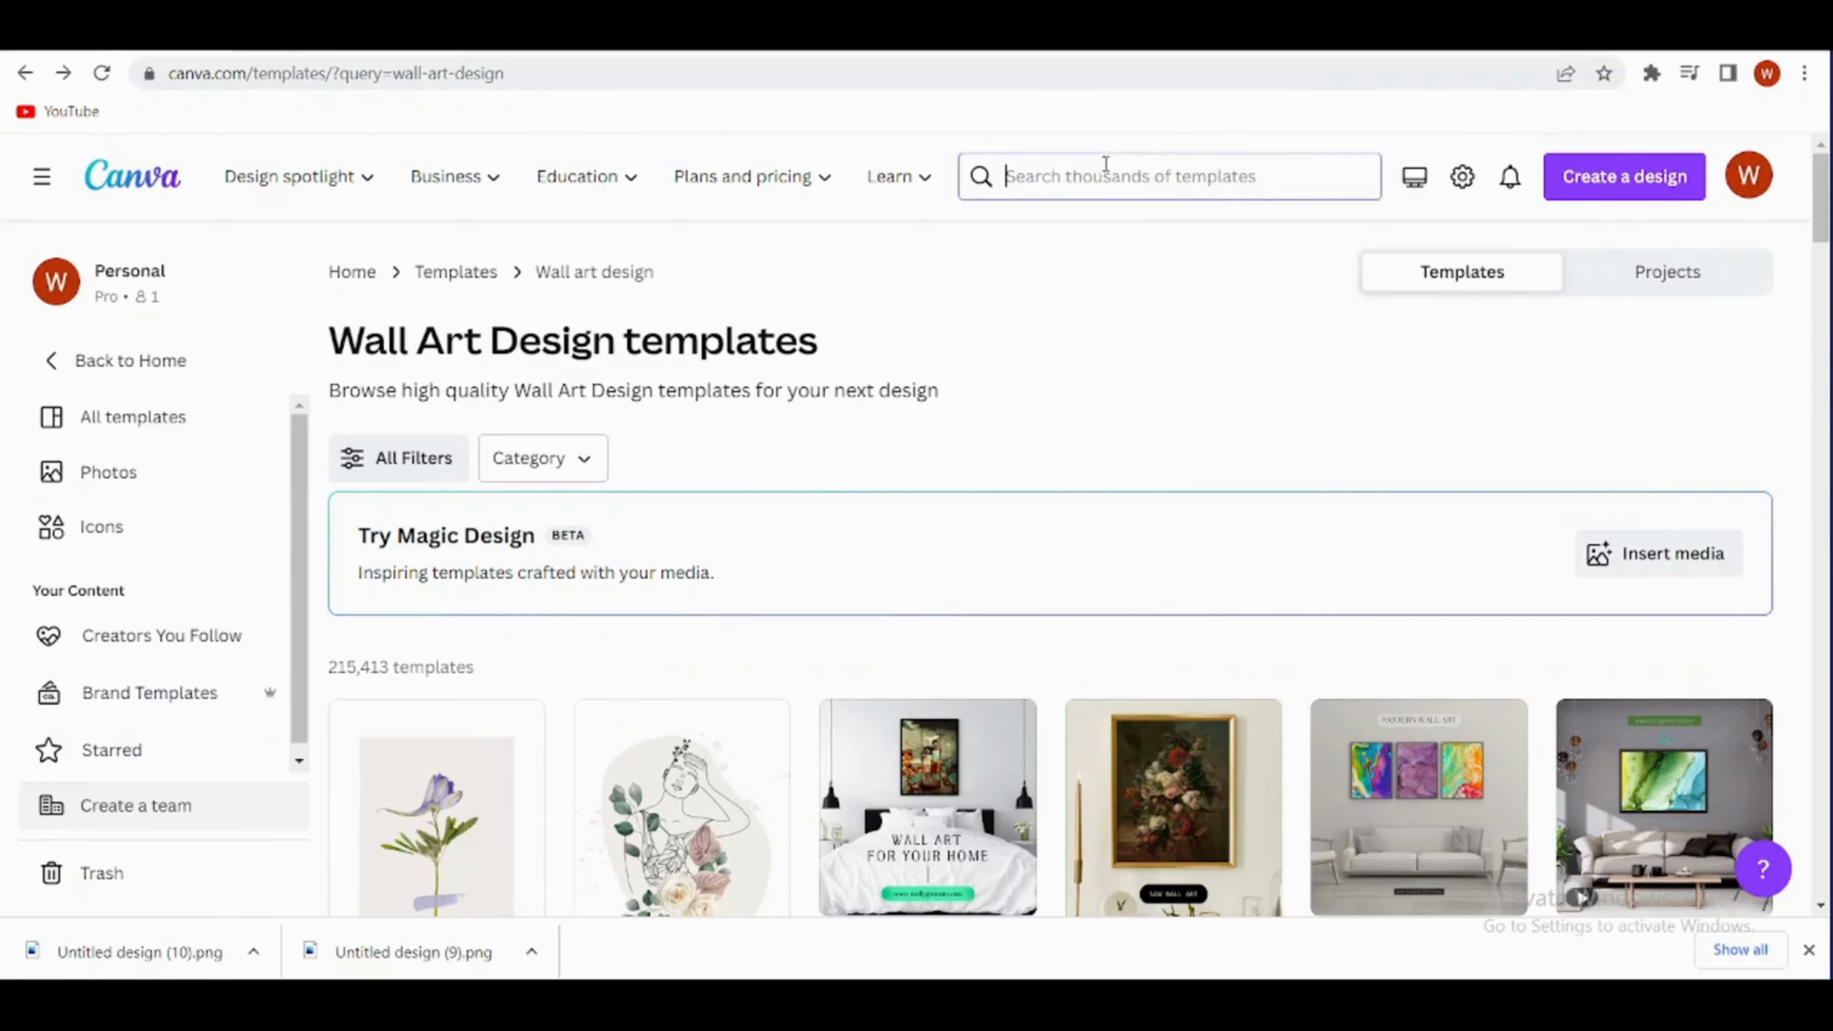
{"action": "left_click", "coordinate": [1105, 165]}
{"action": "type", "text": "wall art mockups"}
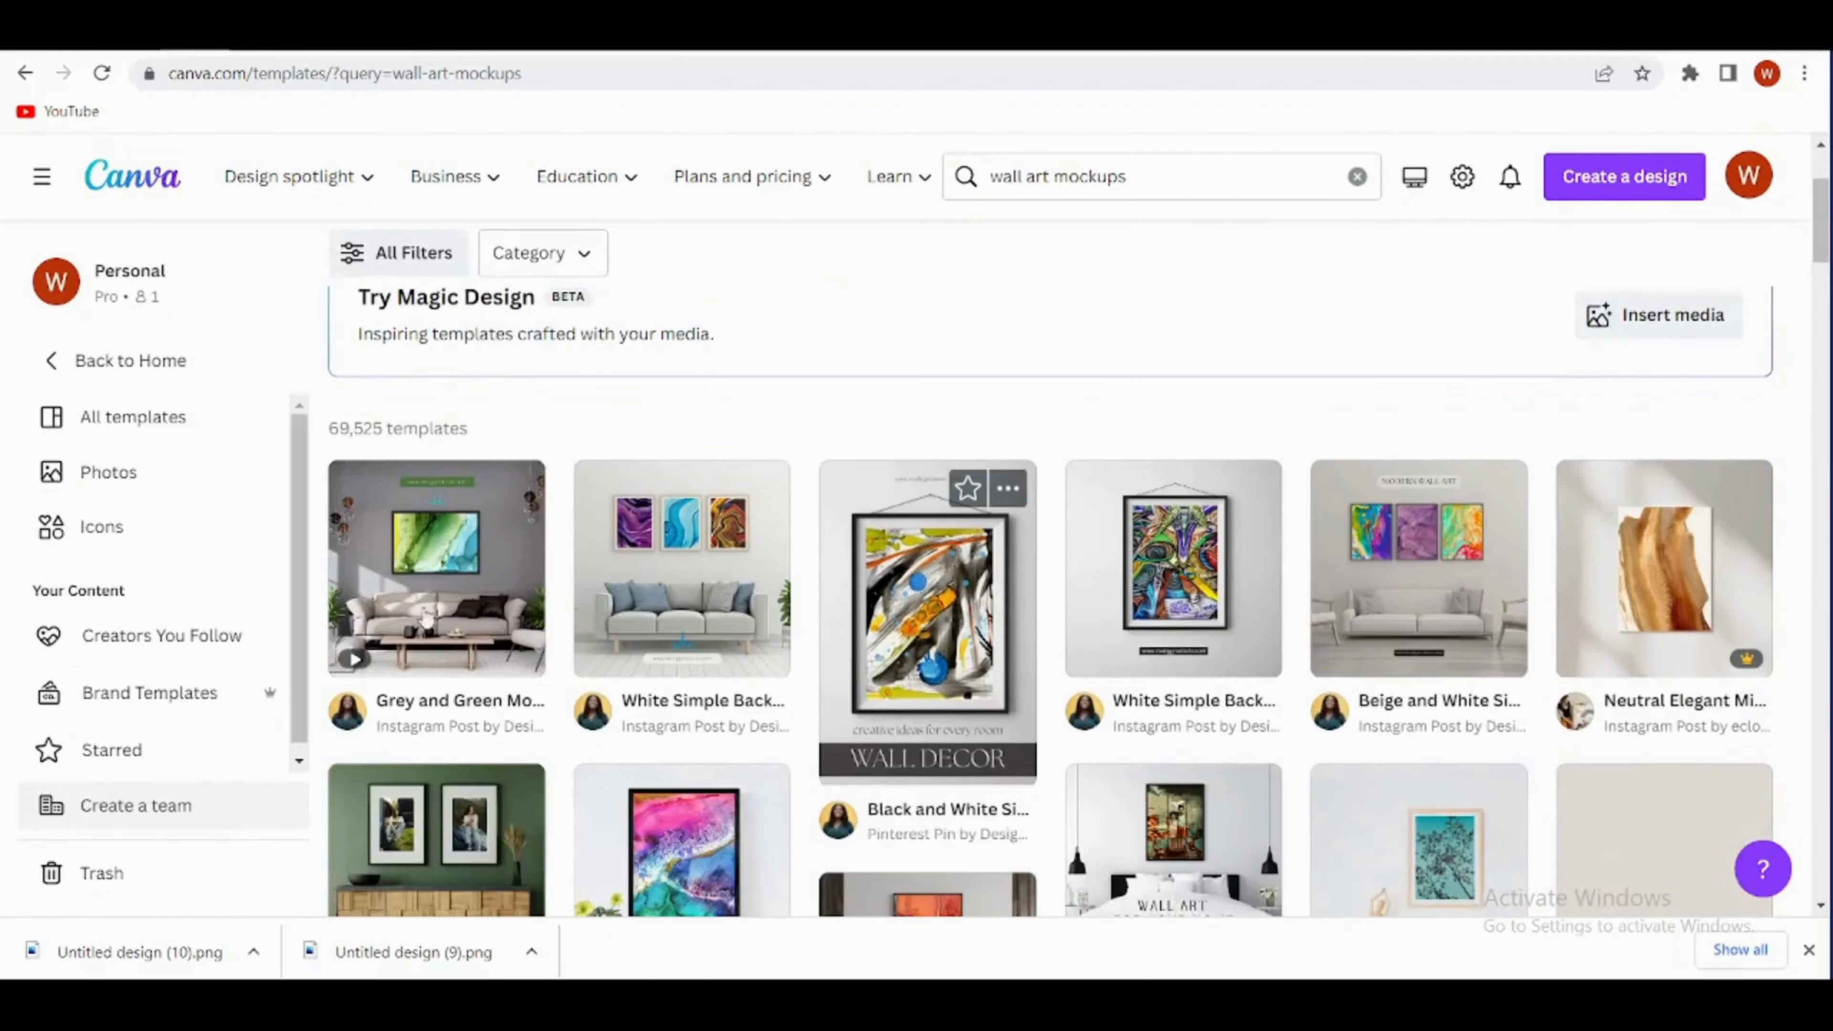
- Open the Neutral Aesthetic Living Room Wall Art Poster Frame Mockup for customizing, found among templates similar to the Beige Modern Wall Art Frame Mockup
{"action": "scroll", "coordinate": [1391, 715], "scroll_direction": "down", "scroll_amount": 3}
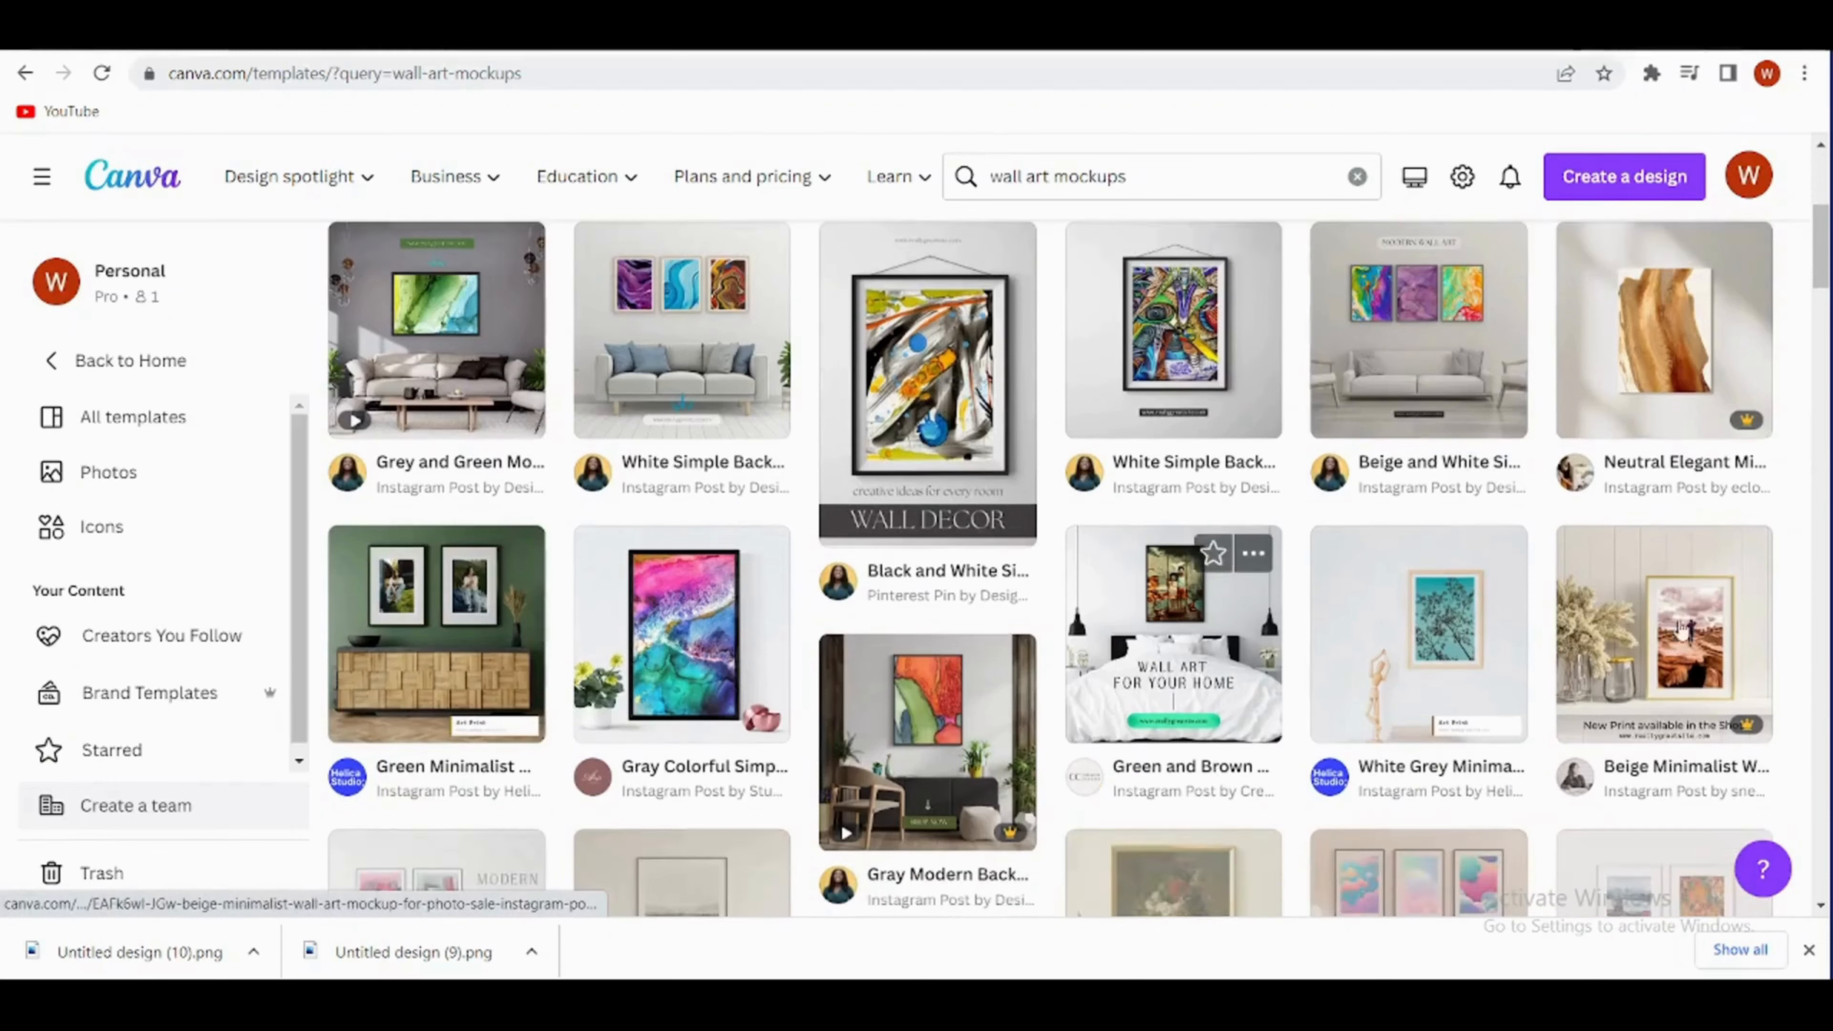
{"action": "scroll", "coordinate": [902, 697], "scroll_direction": "down", "scroll_amount": 3}
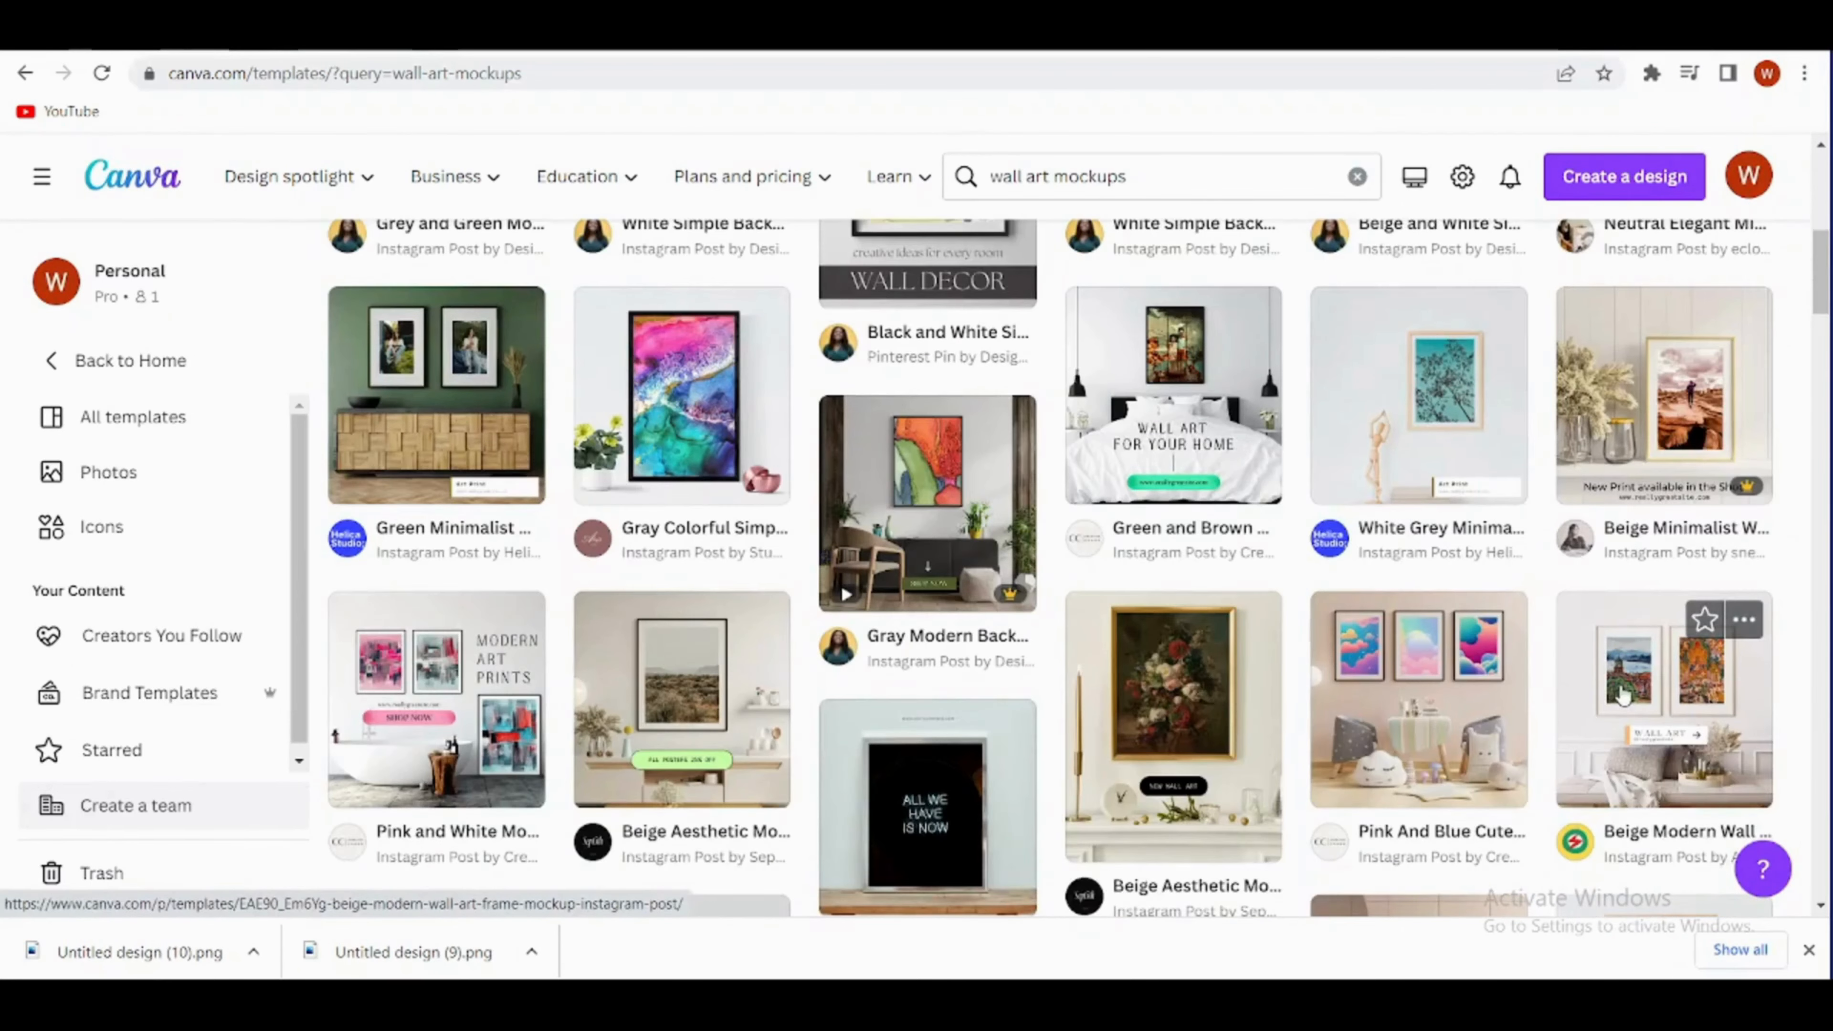
{"action": "scroll", "coordinate": [1622, 697], "scroll_direction": "down", "scroll_amount": 2}
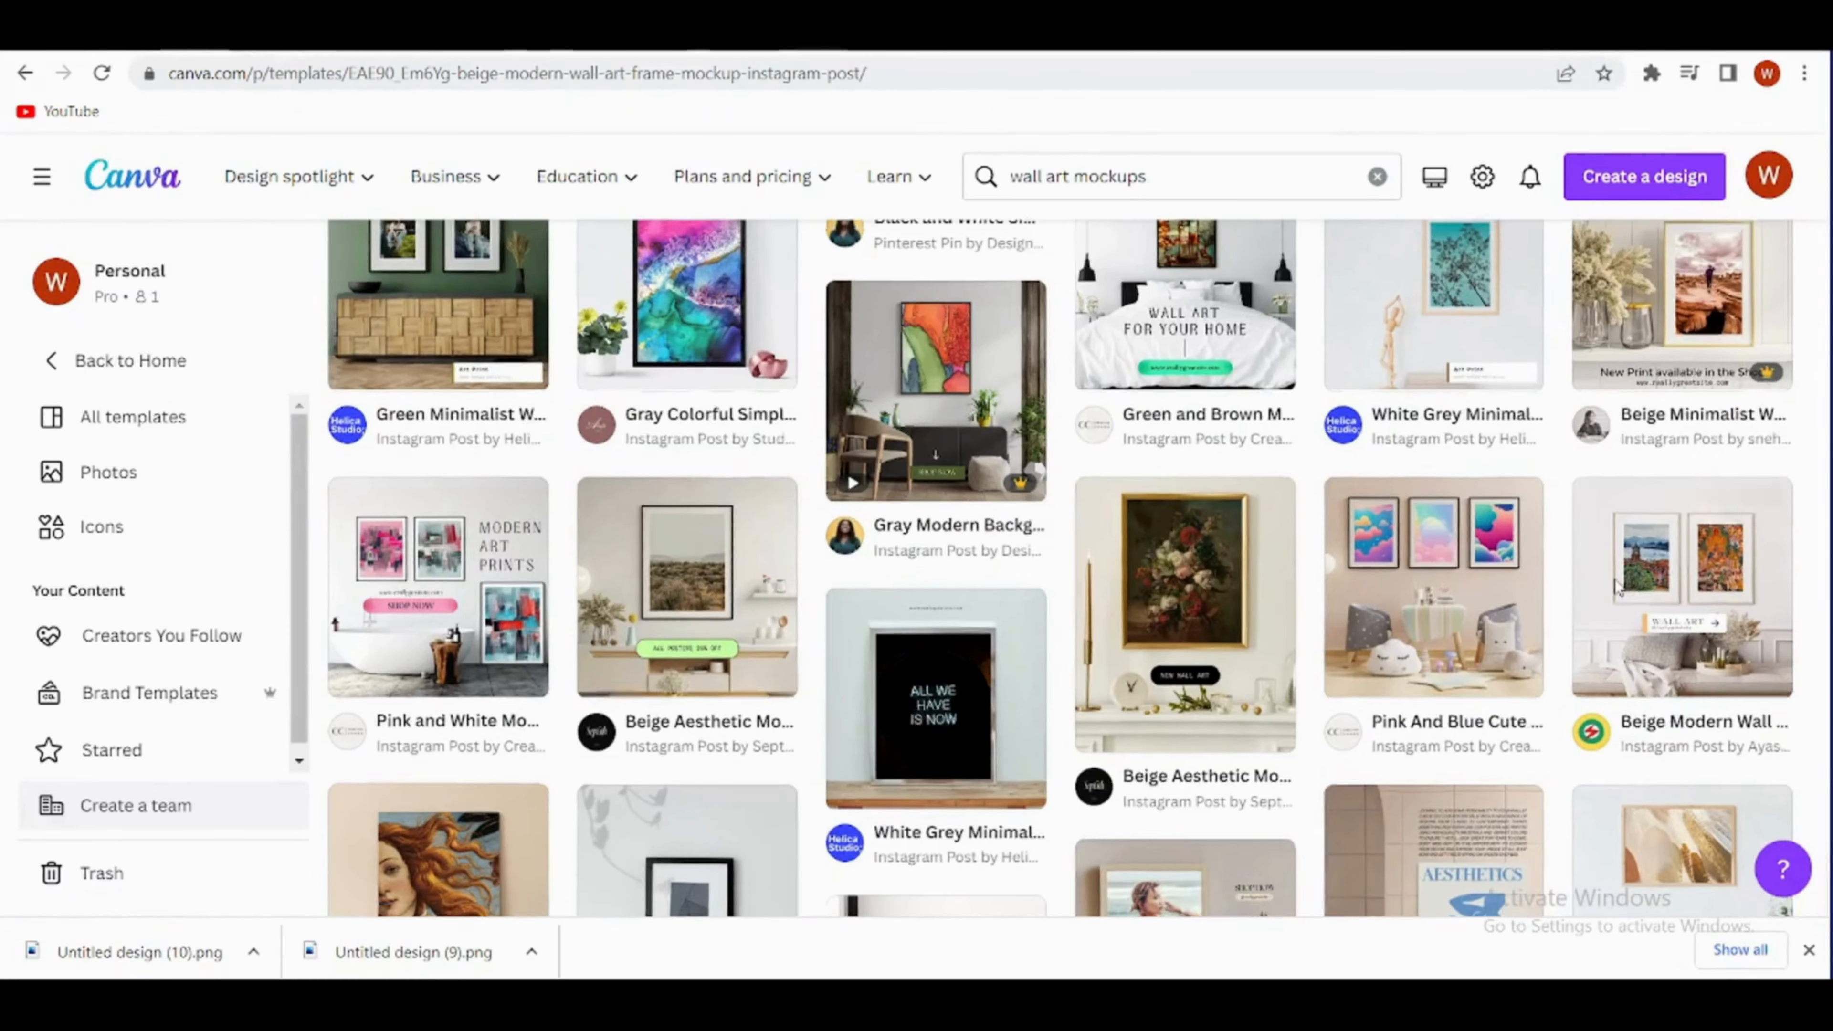
{"action": "left_click", "coordinate": [1616, 586]}
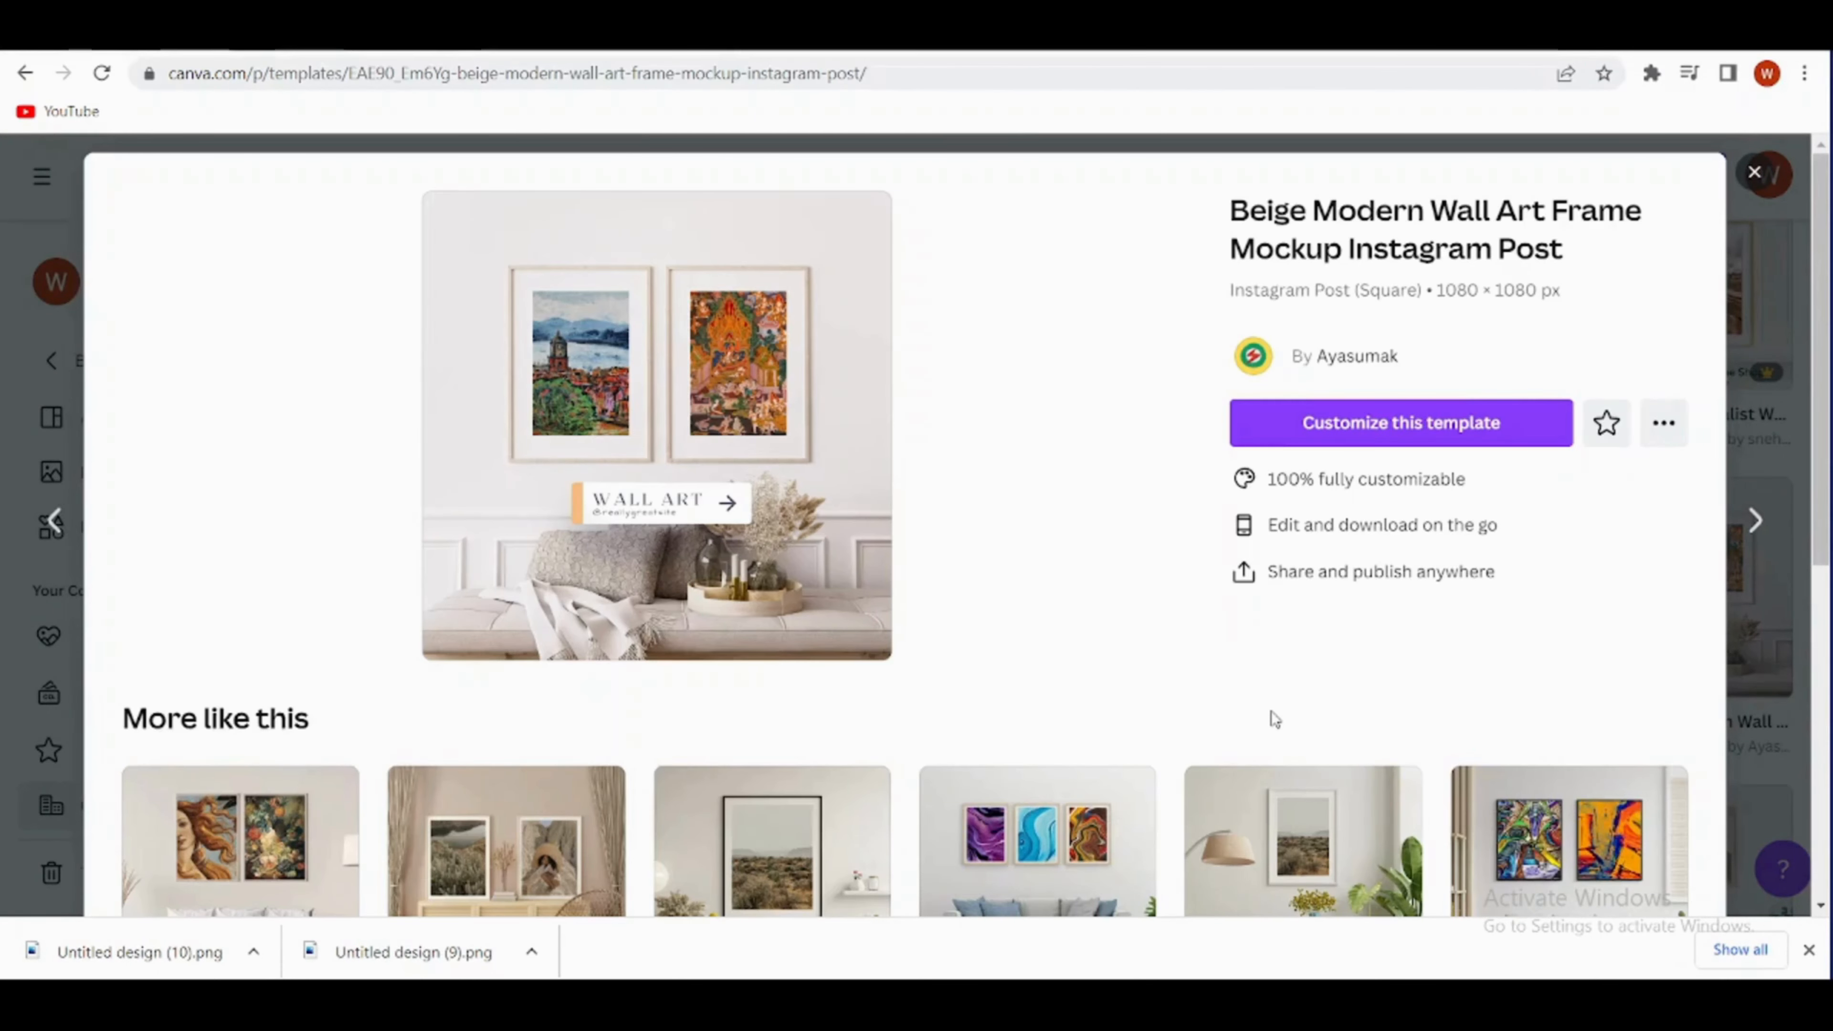
{"action": "scroll", "coordinate": [1007, 675], "scroll_direction": "down", "scroll_amount": 5}
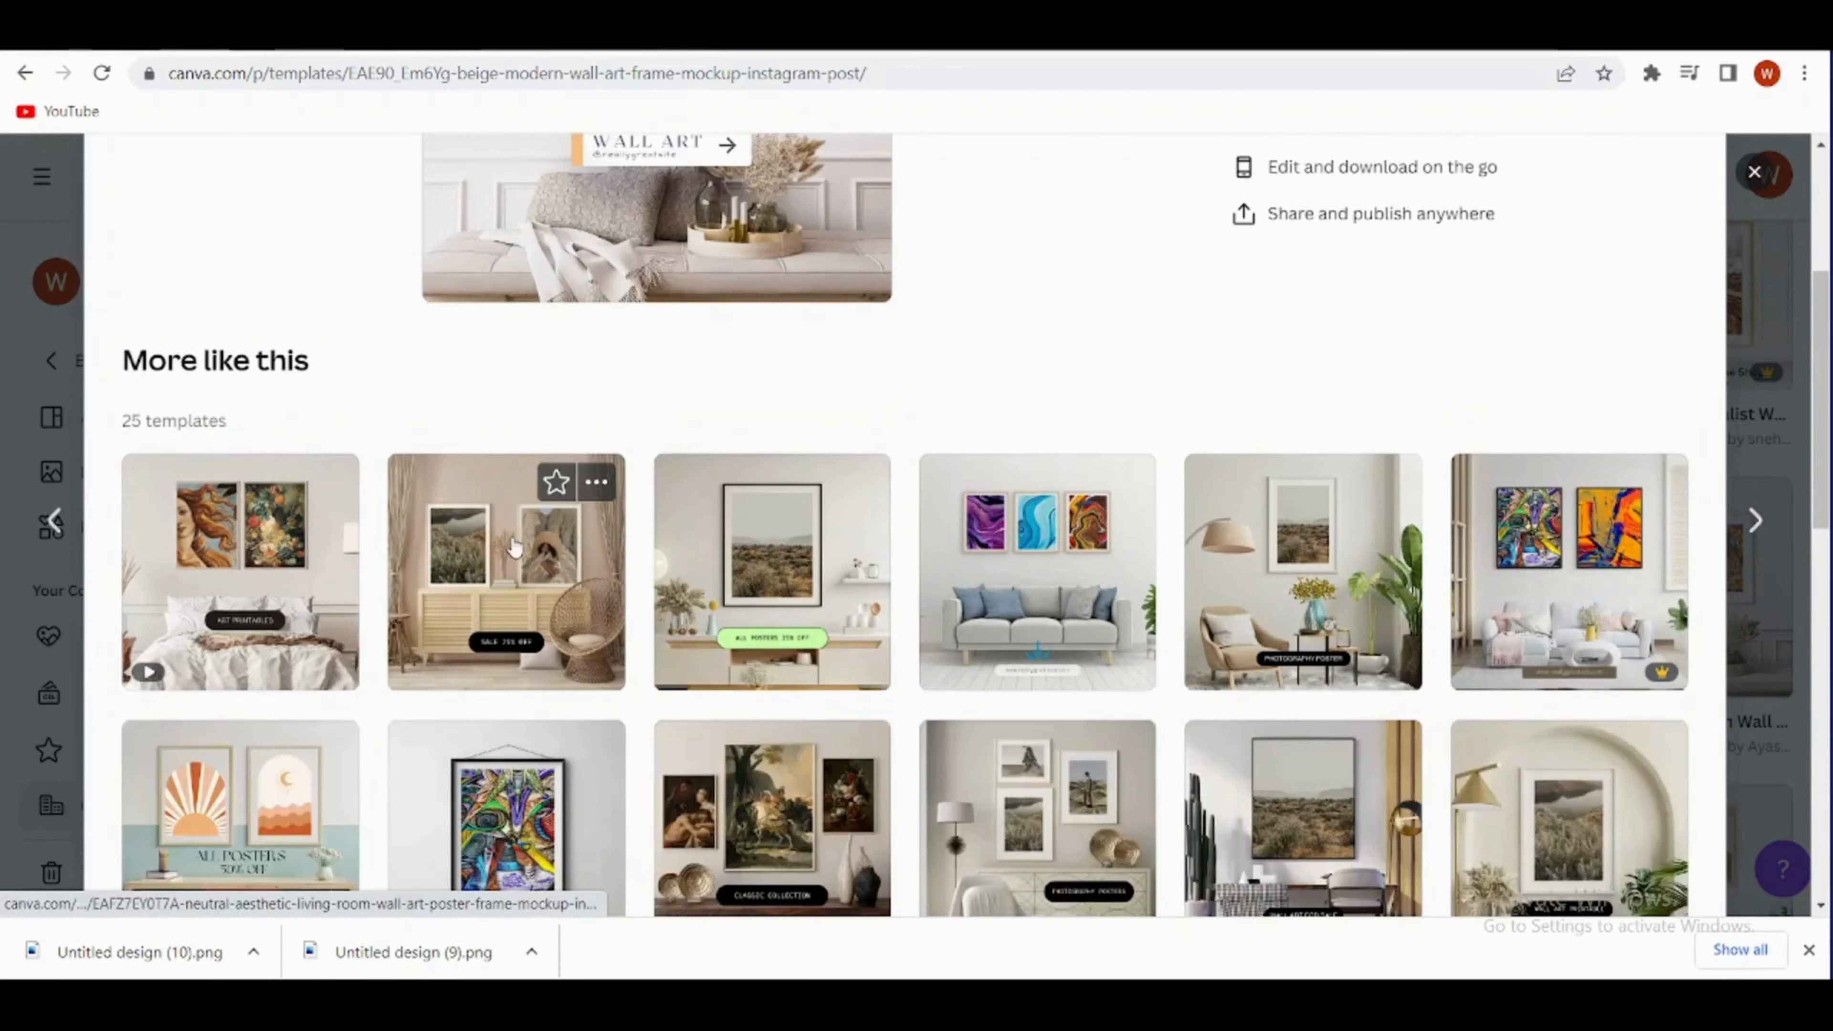
{"action": "left_click", "coordinate": [514, 547]}
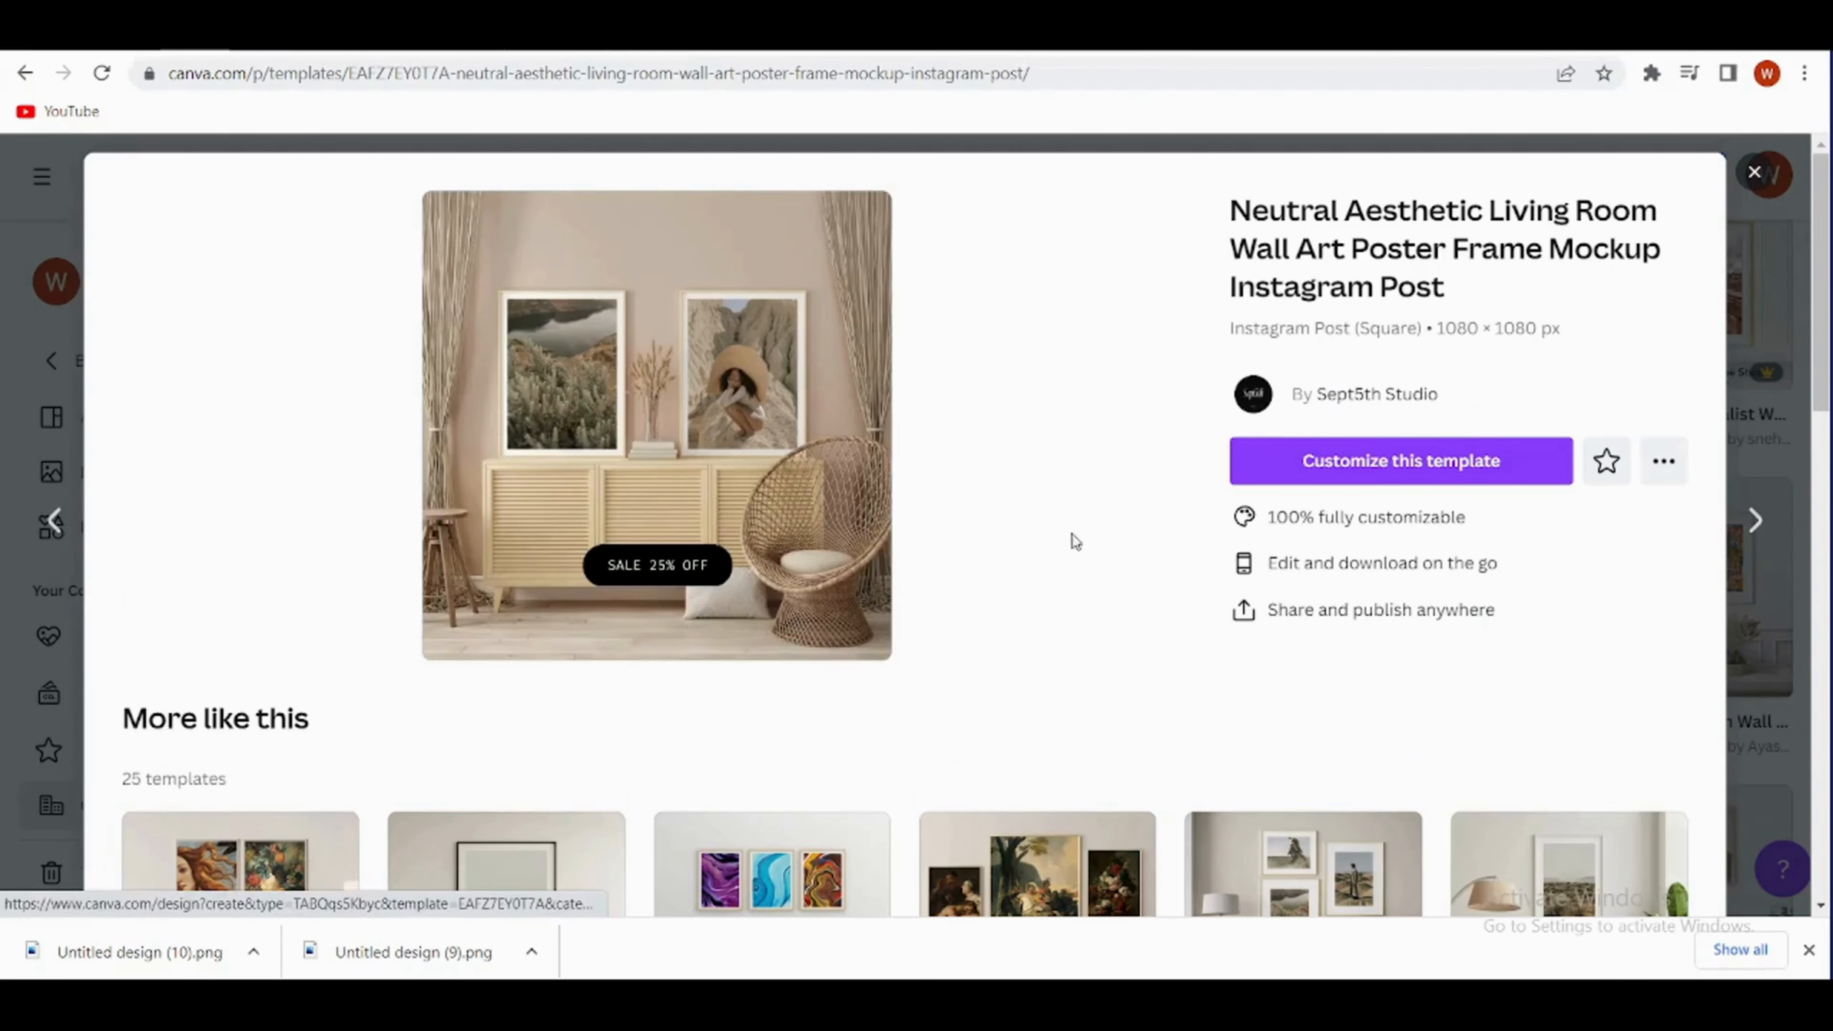
{"action": "left_click", "coordinate": [1299, 480]}
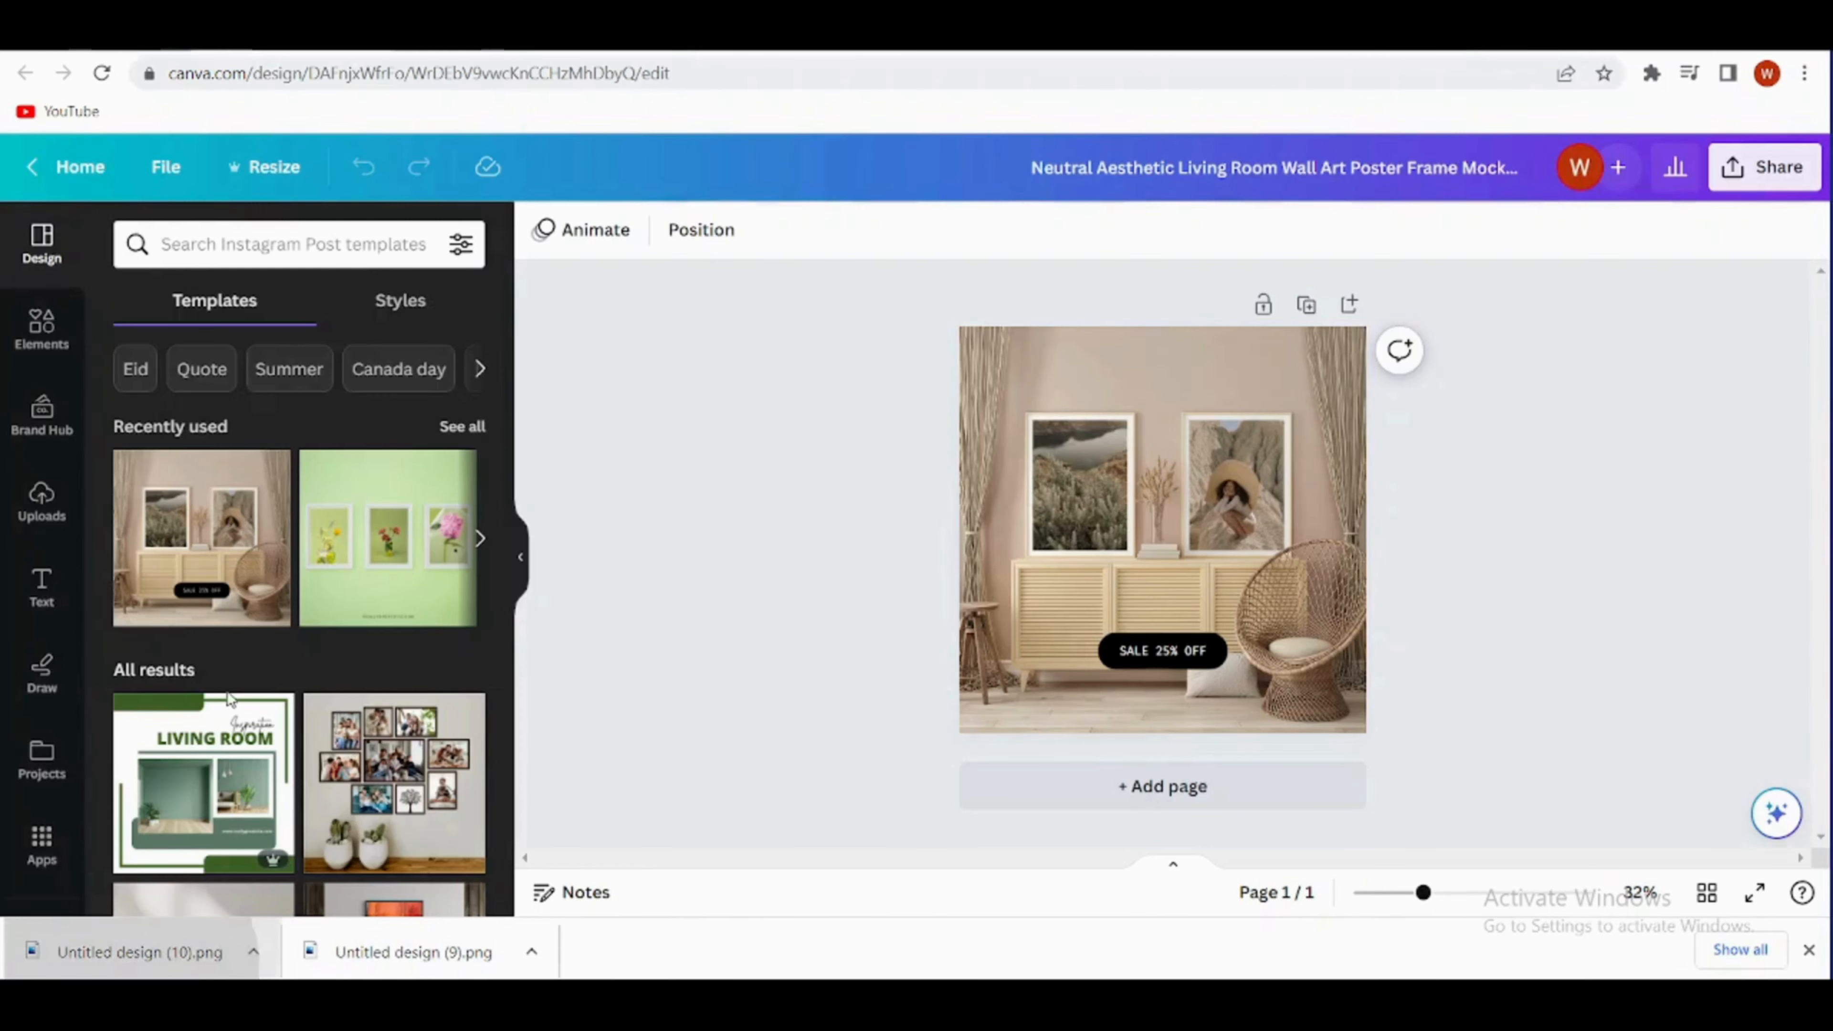
- Upload the downloaded wall art PNG files and delete the sample photos from both frames of the mockup
{"action": "left_click", "coordinate": [42, 501]}
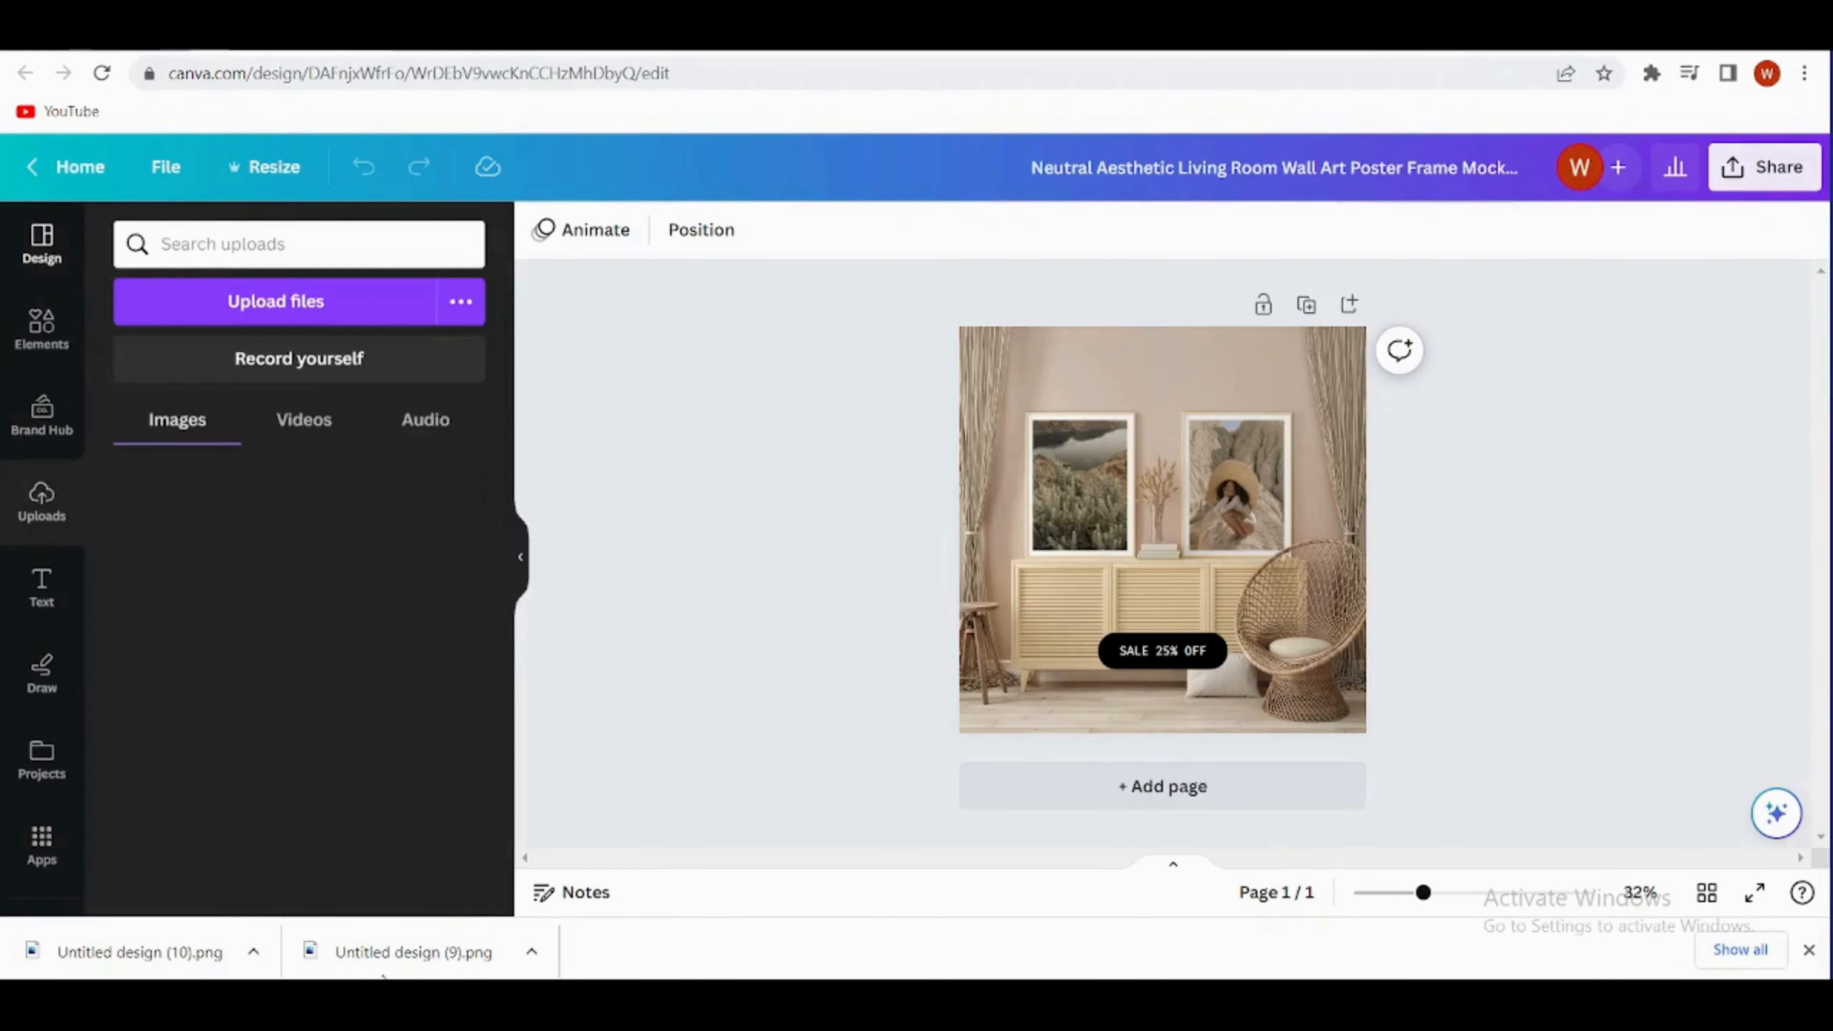
{"action": "left_click_drag", "start_coordinate": [404, 953], "coordinate": [316, 633]}
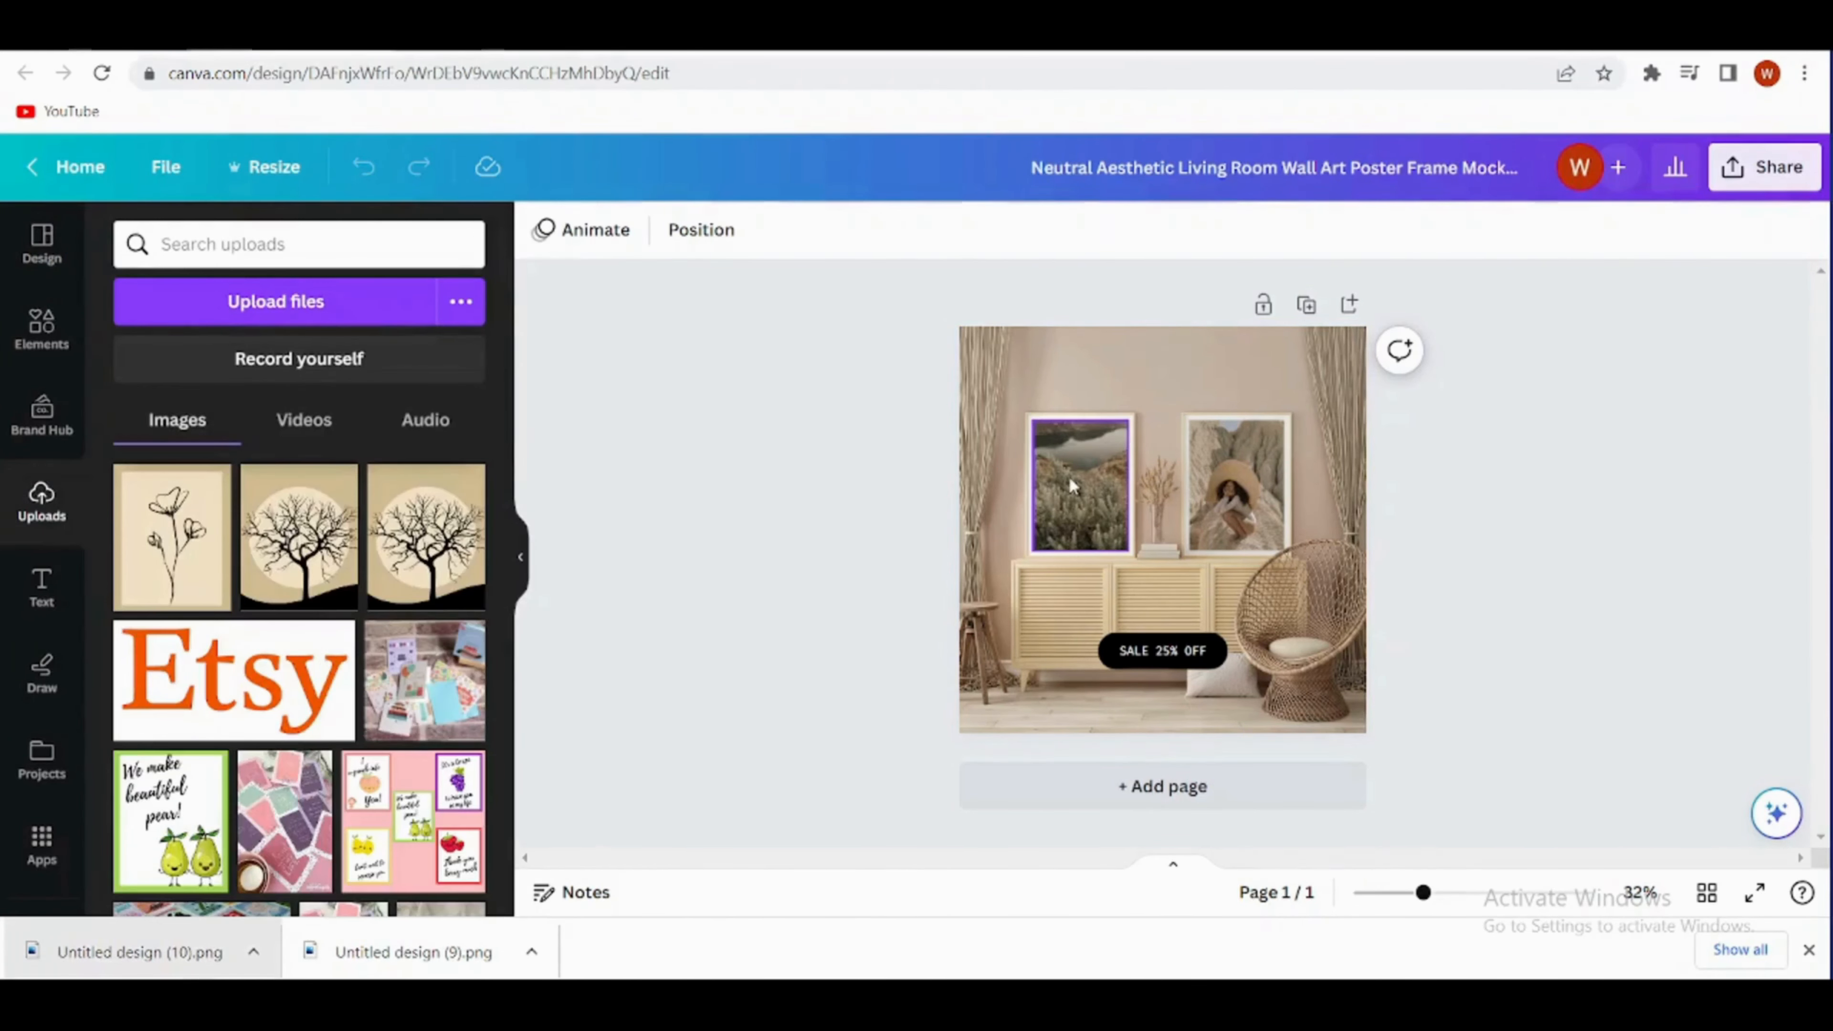
{"action": "left_click", "coordinate": [1068, 477]}
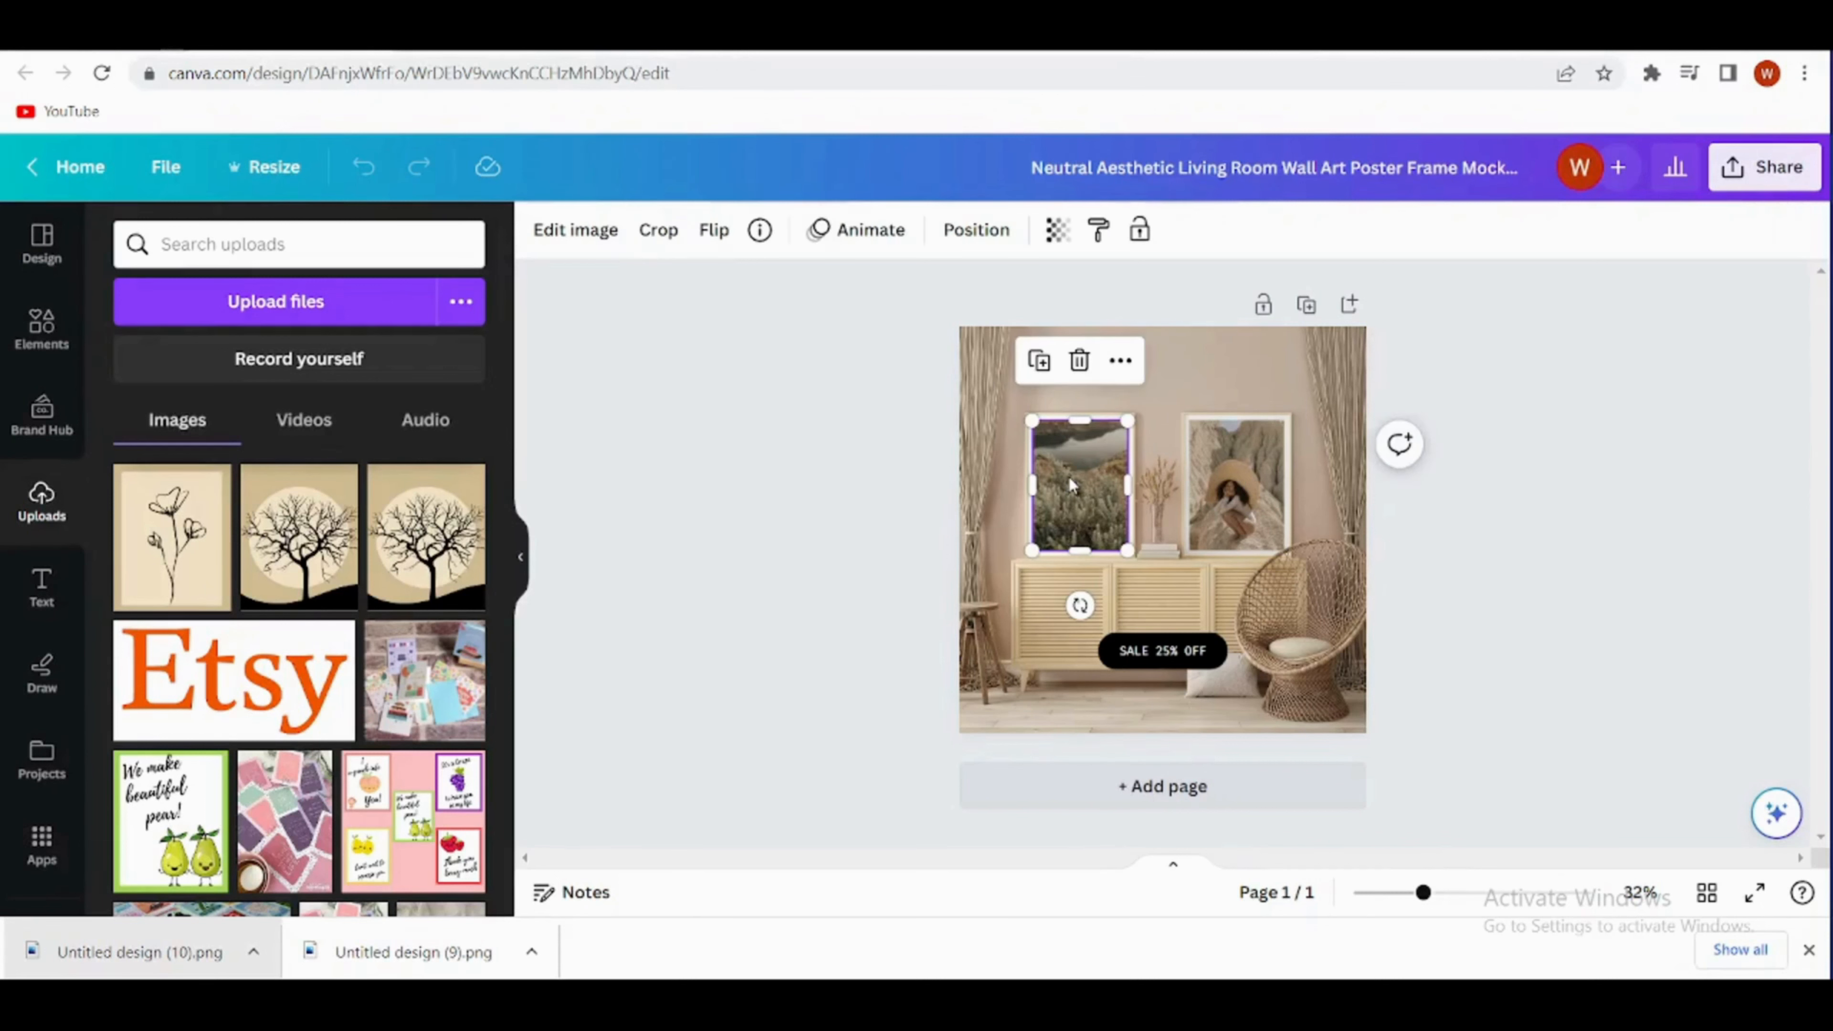
{"action": "left_click", "coordinate": [1085, 359]}
{"action": "left_click", "coordinate": [1238, 484]}
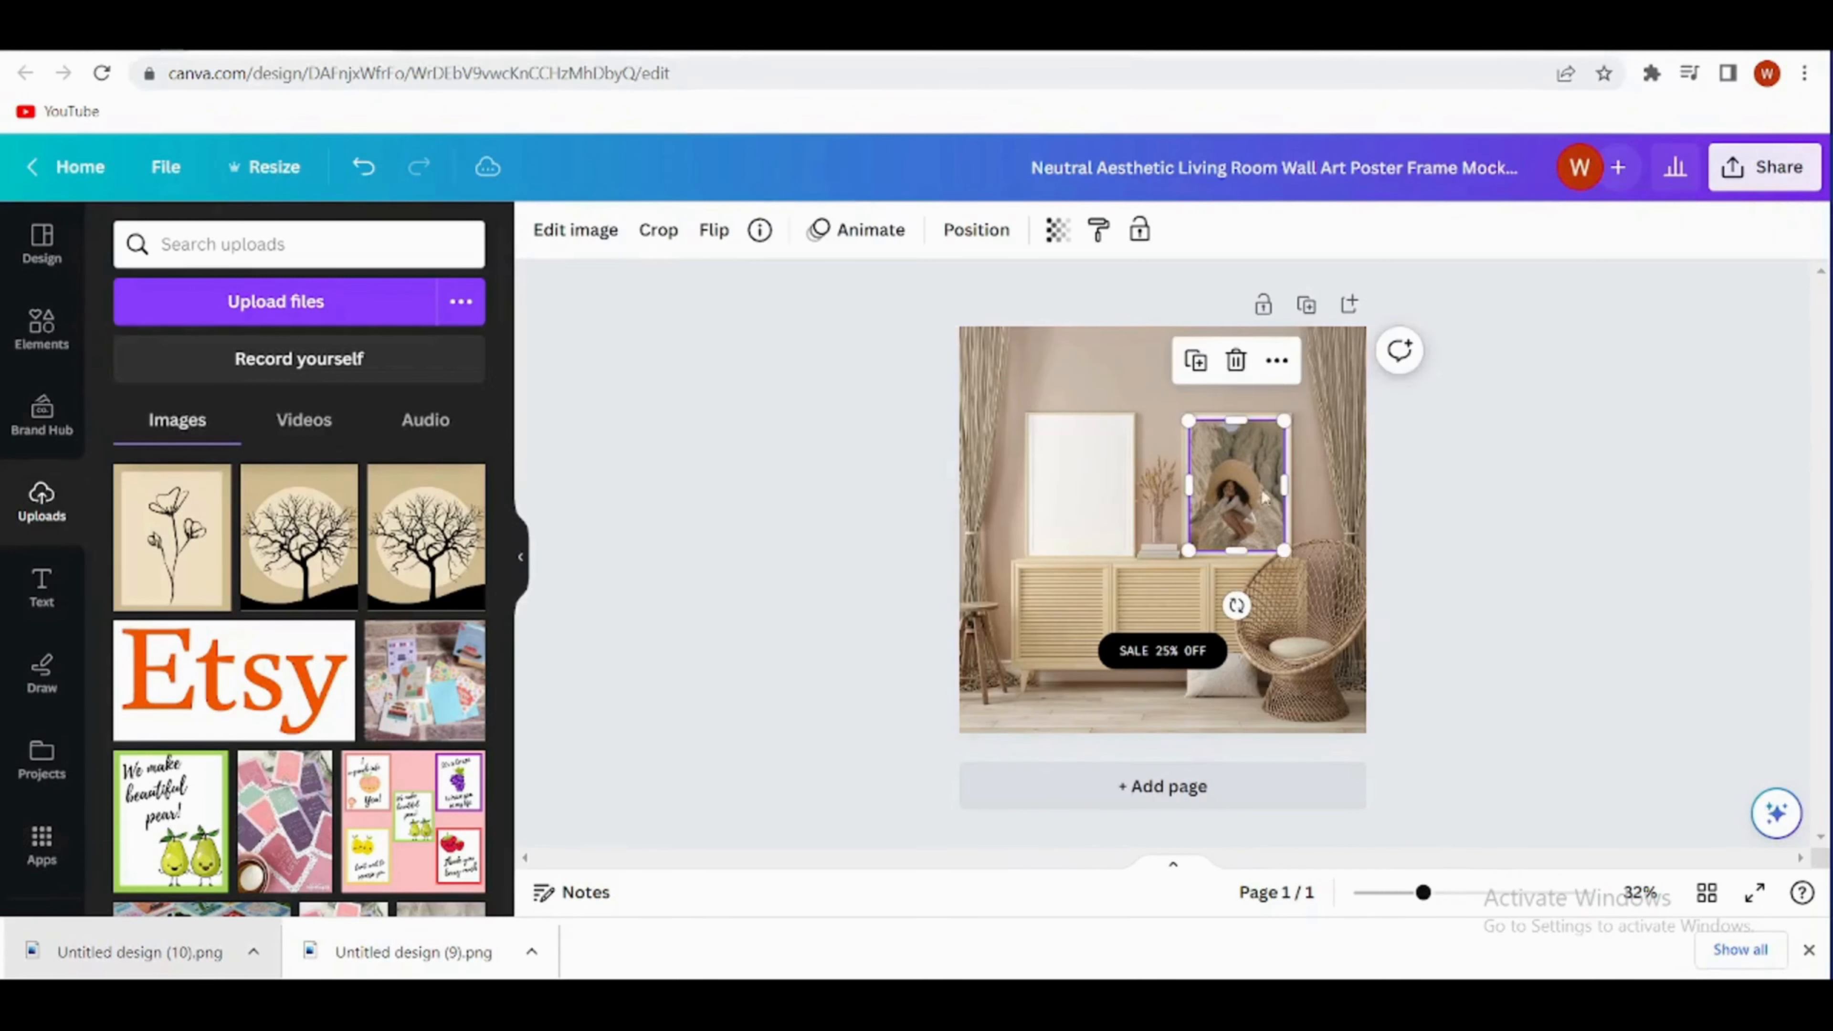
{"action": "left_click", "coordinate": [1232, 360]}
- Add the uploaded flower artwork to the mockup and size it to fill the left frame
{"action": "left_click", "coordinate": [171, 538]}
{"action": "left_click_drag", "start_coordinate": [1278, 379], "coordinate": [1153, 556]}
{"action": "left_click_drag", "start_coordinate": [1096, 613], "coordinate": [1081, 484]}
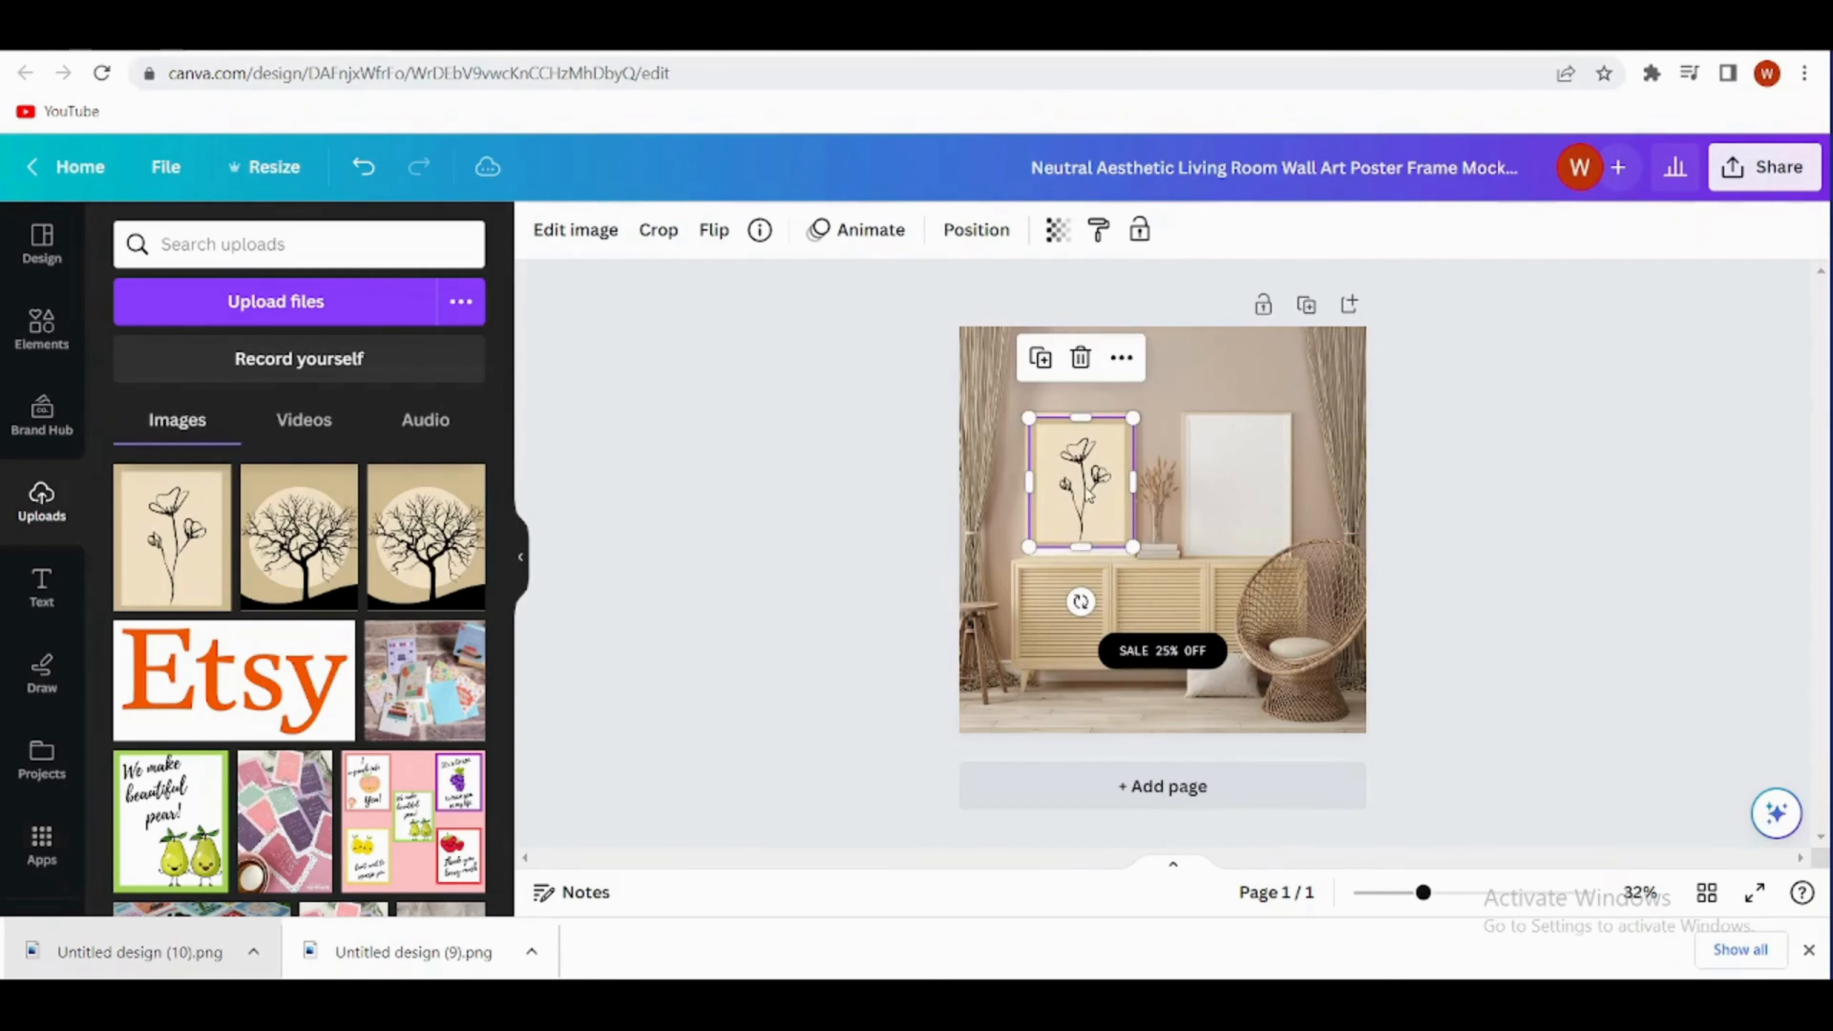
{"action": "left_click_drag", "start_coordinate": [1081, 548], "coordinate": [1080, 553]}
{"action": "left_click_drag", "start_coordinate": [1133, 485], "coordinate": [1032, 486]}
- Add the uploaded tree artwork, size it to fill the right frame, and remove the "SALE 25% OFF" label
{"action": "left_click", "coordinate": [298, 538]}
{"action": "left_click_drag", "start_coordinate": [1280, 381], "coordinate": [1152, 533]}
{"action": "left_click_drag", "start_coordinate": [1104, 607], "coordinate": [1226, 490]}
{"action": "left_click_drag", "start_coordinate": [1275, 419], "coordinate": [1248, 448]}
{"action": "left_click_drag", "start_coordinate": [1213, 505], "coordinate": [1236, 475]}
{"action": "left_click_drag", "start_coordinate": [1276, 473], "coordinate": [1289, 472]}
{"action": "left_click_drag", "start_coordinate": [1239, 530], "coordinate": [1229, 549]}
{"action": "left_click_drag", "start_coordinate": [1190, 483], "coordinate": [1187, 484]}
{"action": "left_click", "coordinate": [1537, 433]}
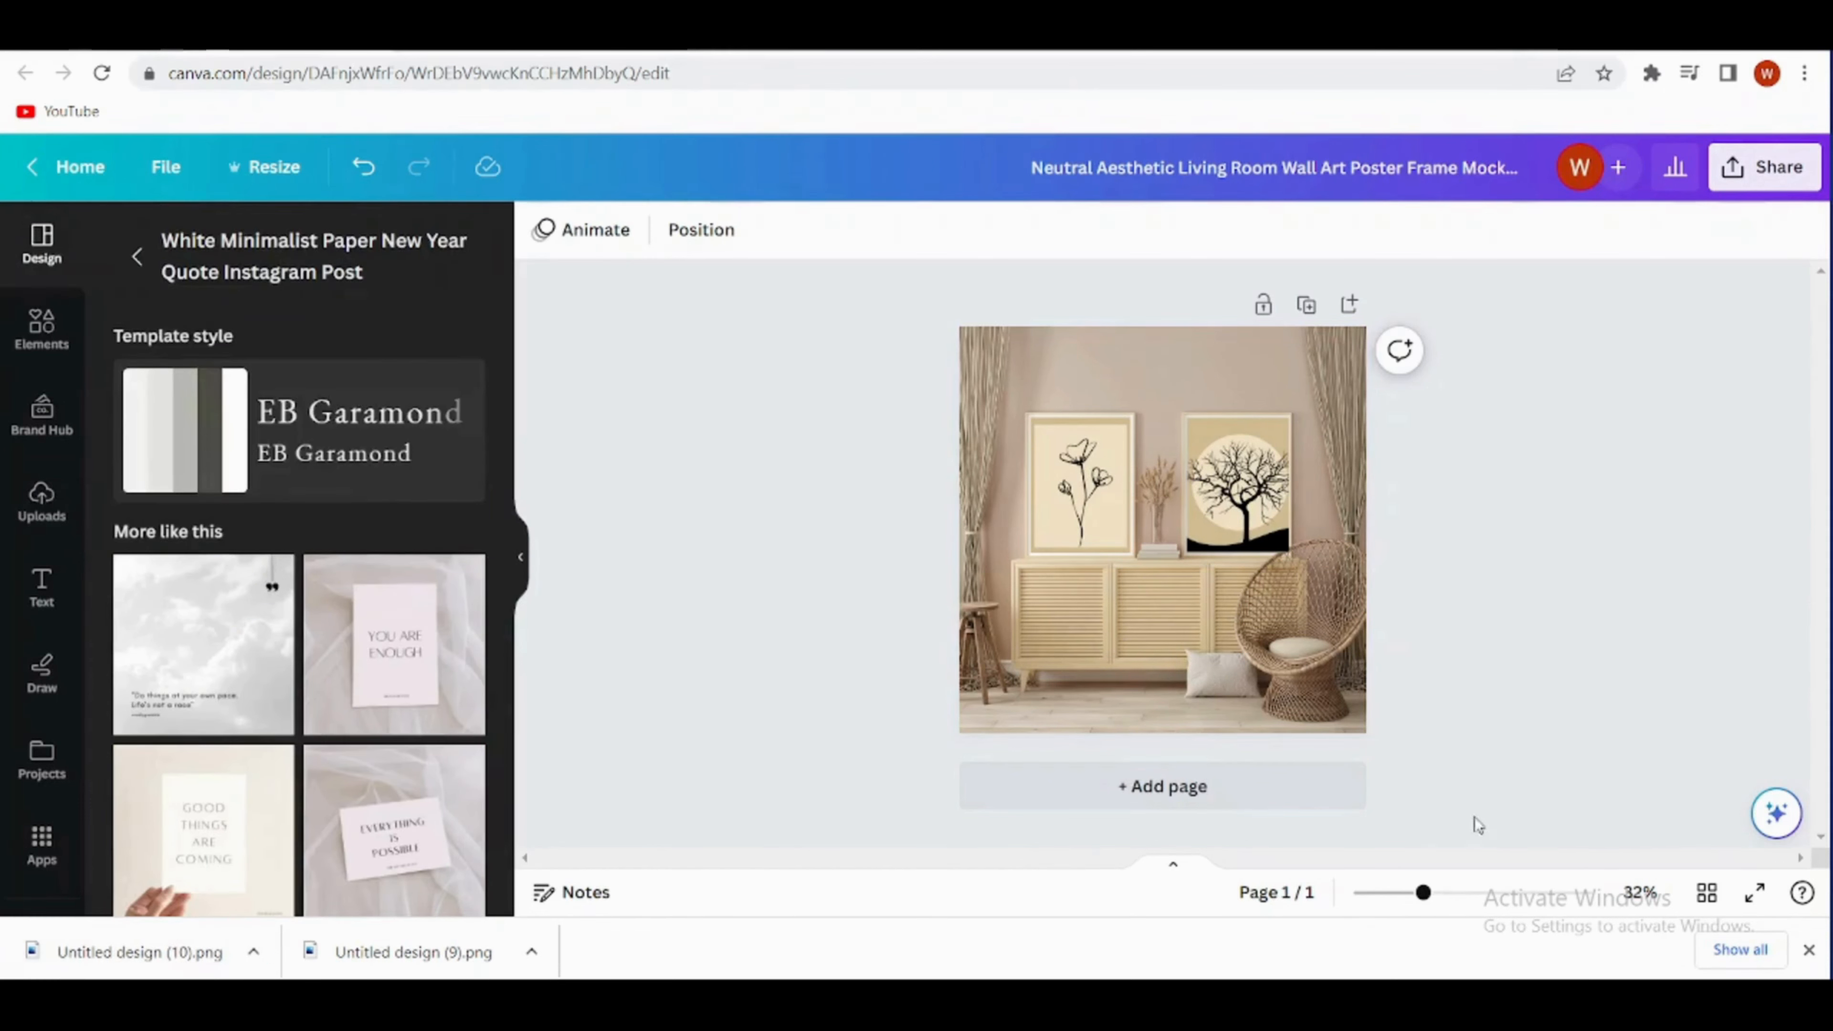
- Add a blank page 2 and search the graphics elements for "background"
{"action": "left_click", "coordinate": [1256, 798]}
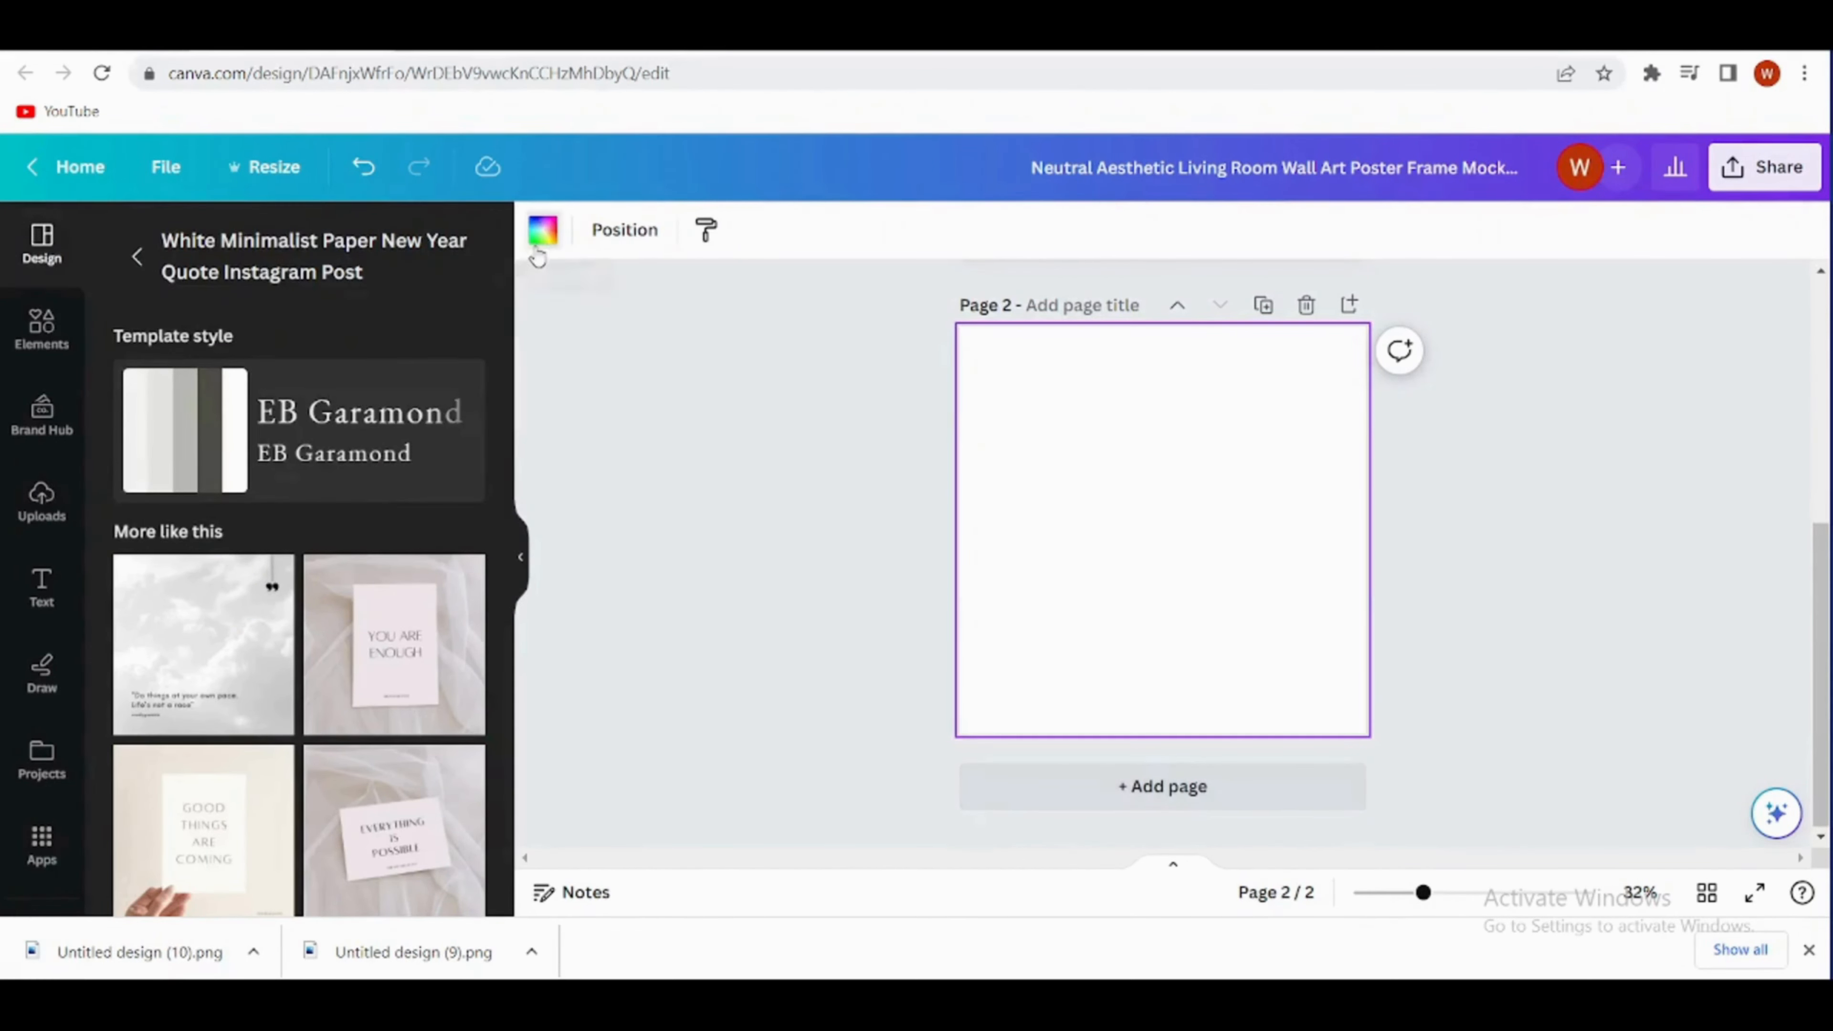
{"action": "left_click", "coordinate": [542, 230]}
{"action": "left_click", "coordinate": [41, 329]}
{"action": "left_click", "coordinate": [409, 245]}
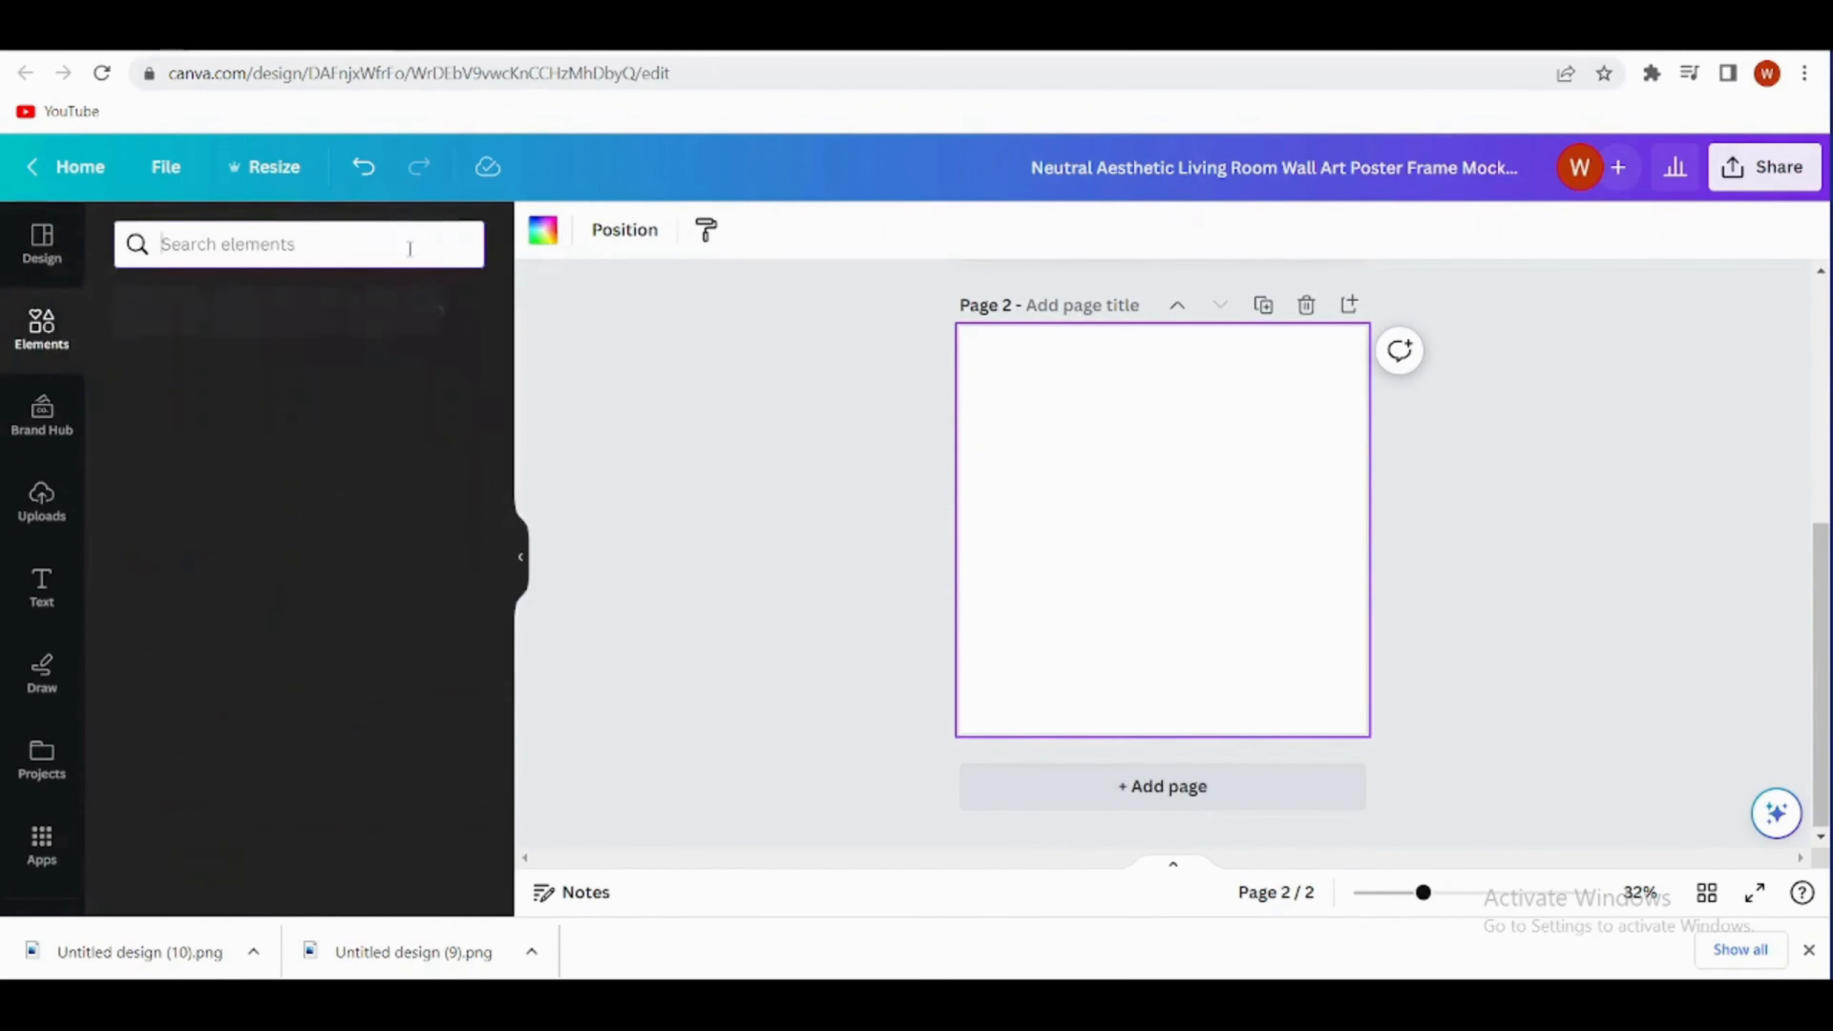
{"action": "type", "text": "b"}
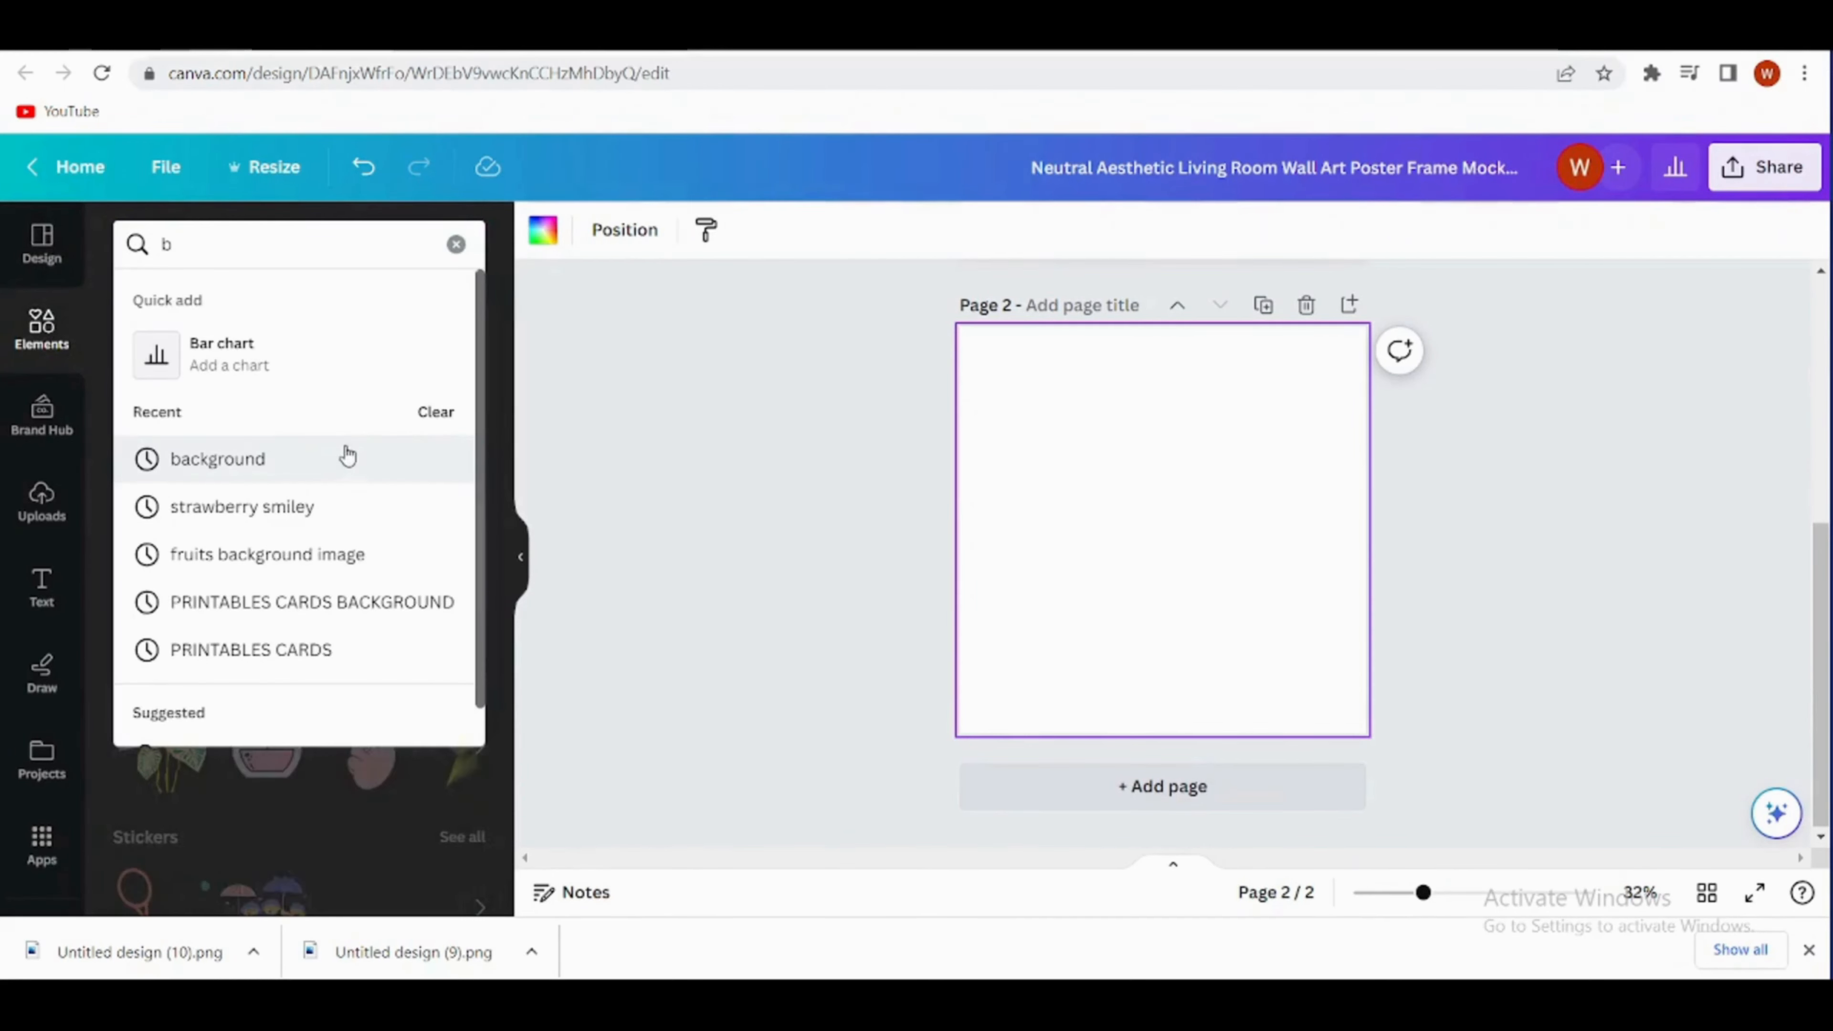
{"action": "left_click", "coordinate": [347, 456]}
{"action": "left_click", "coordinate": [199, 299]}
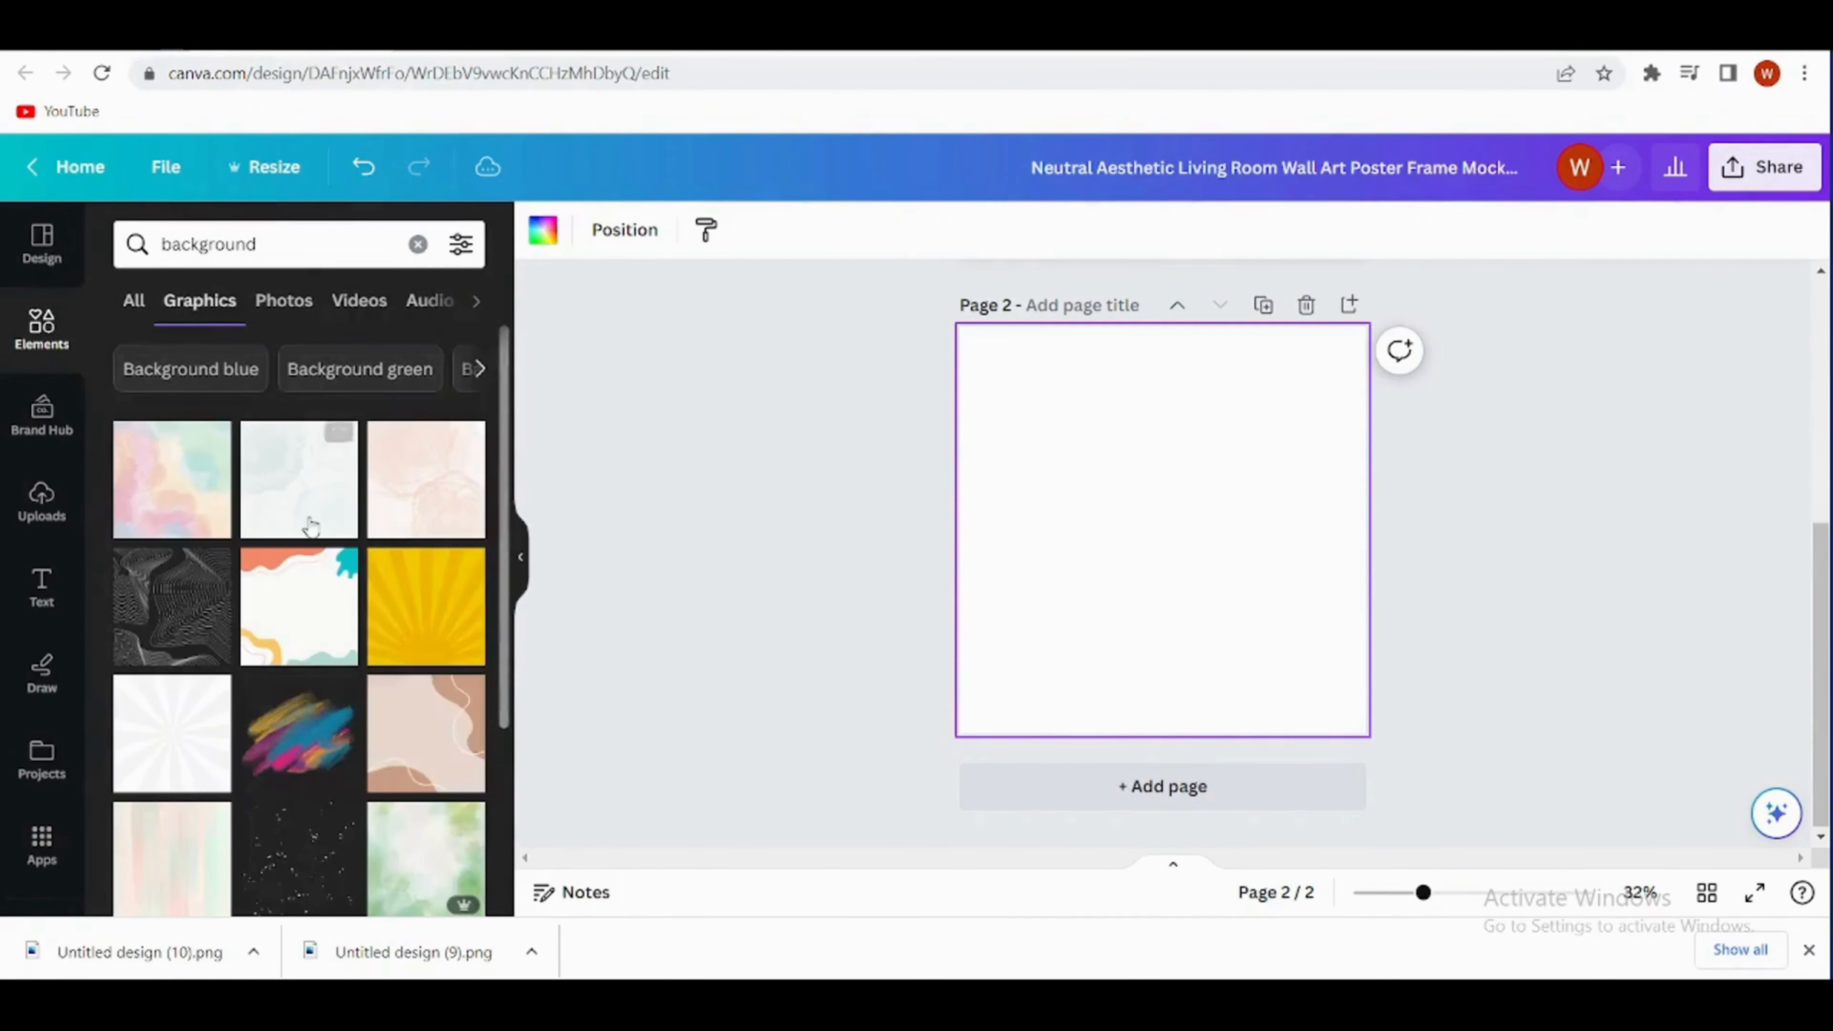
- Add the pastel green, blue and pink watercolour background to page 2 and enlarge it to cover the whole page
{"action": "scroll", "coordinate": [188, 765], "scroll_direction": "down", "scroll_amount": 5}
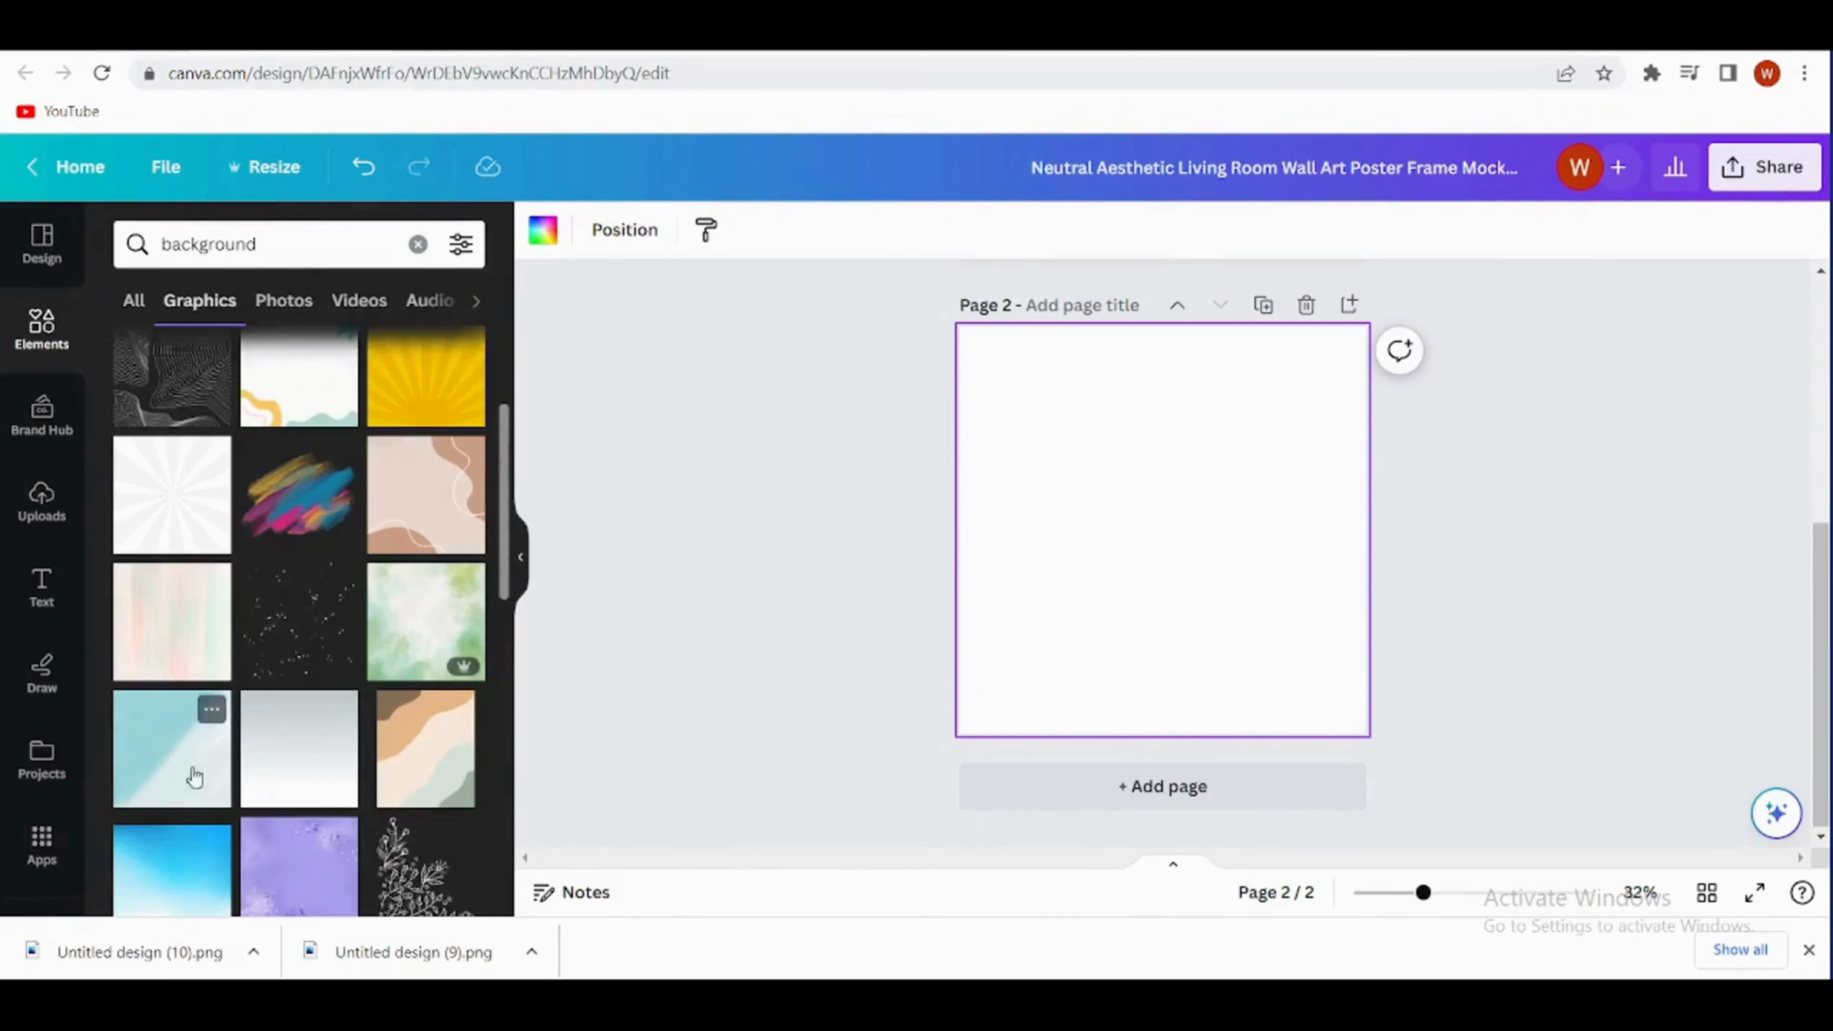
{"action": "left_click", "coordinate": [298, 779]}
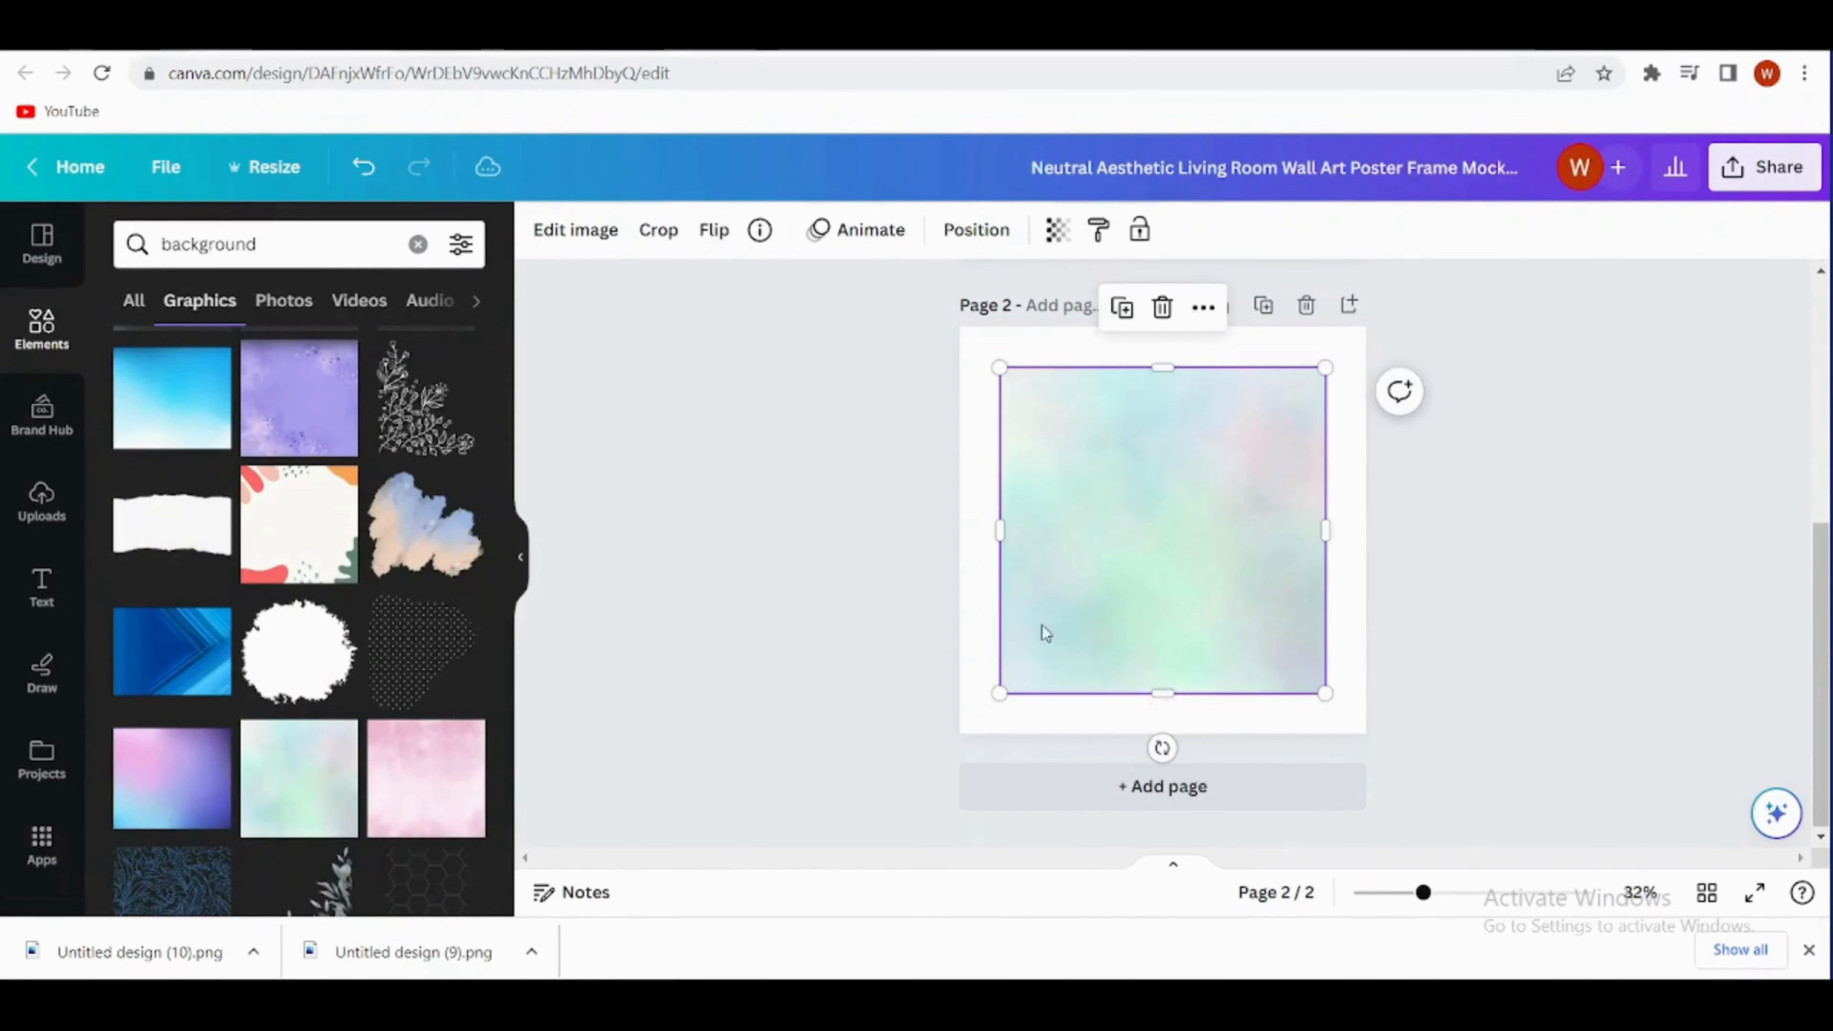
{"action": "left_click_drag", "start_coordinate": [1047, 615], "coordinate": [1016, 574]}
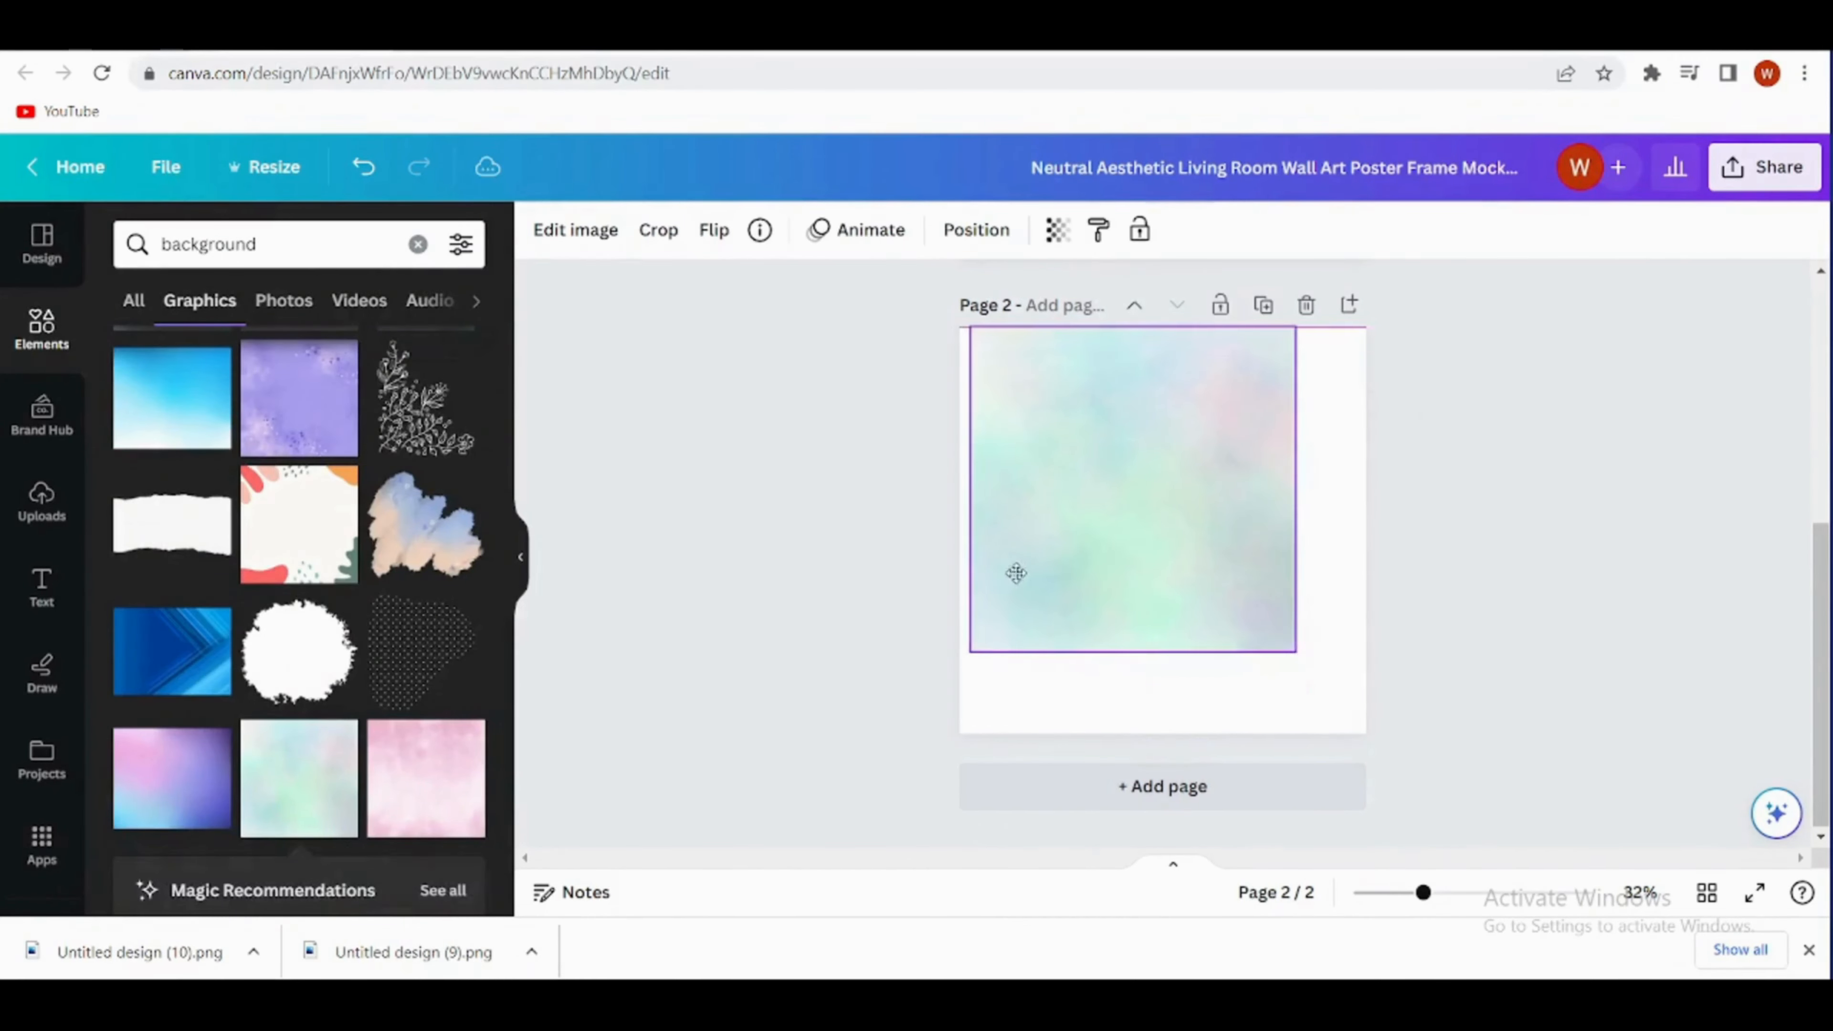
{"action": "left_click_drag", "start_coordinate": [1268, 661], "coordinate": [1364, 732]}
{"action": "left_click", "coordinate": [870, 583]}
- Search the photos for "envelope" and add the one with a kraft envelope, blank white card and green leaves to page 2
{"action": "left_click", "coordinate": [34, 356]}
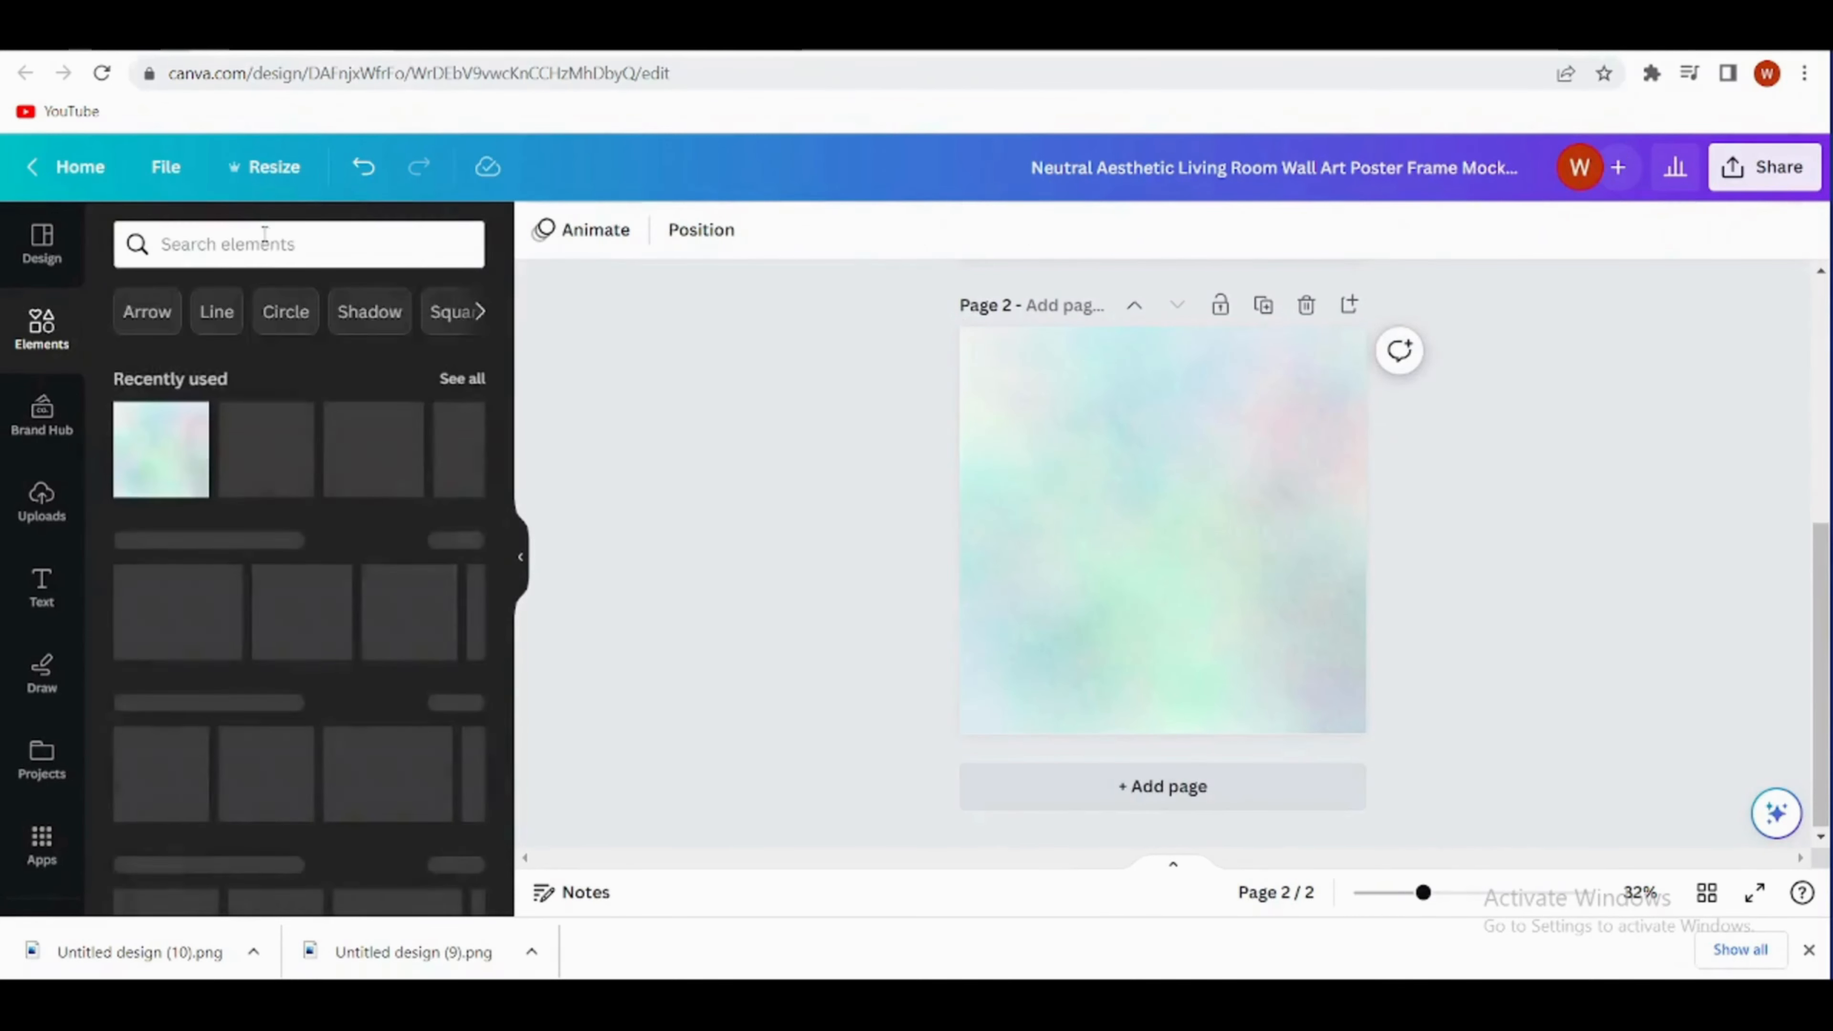
{"action": "left_click", "coordinate": [265, 238]}
{"action": "type", "text": "enve"}
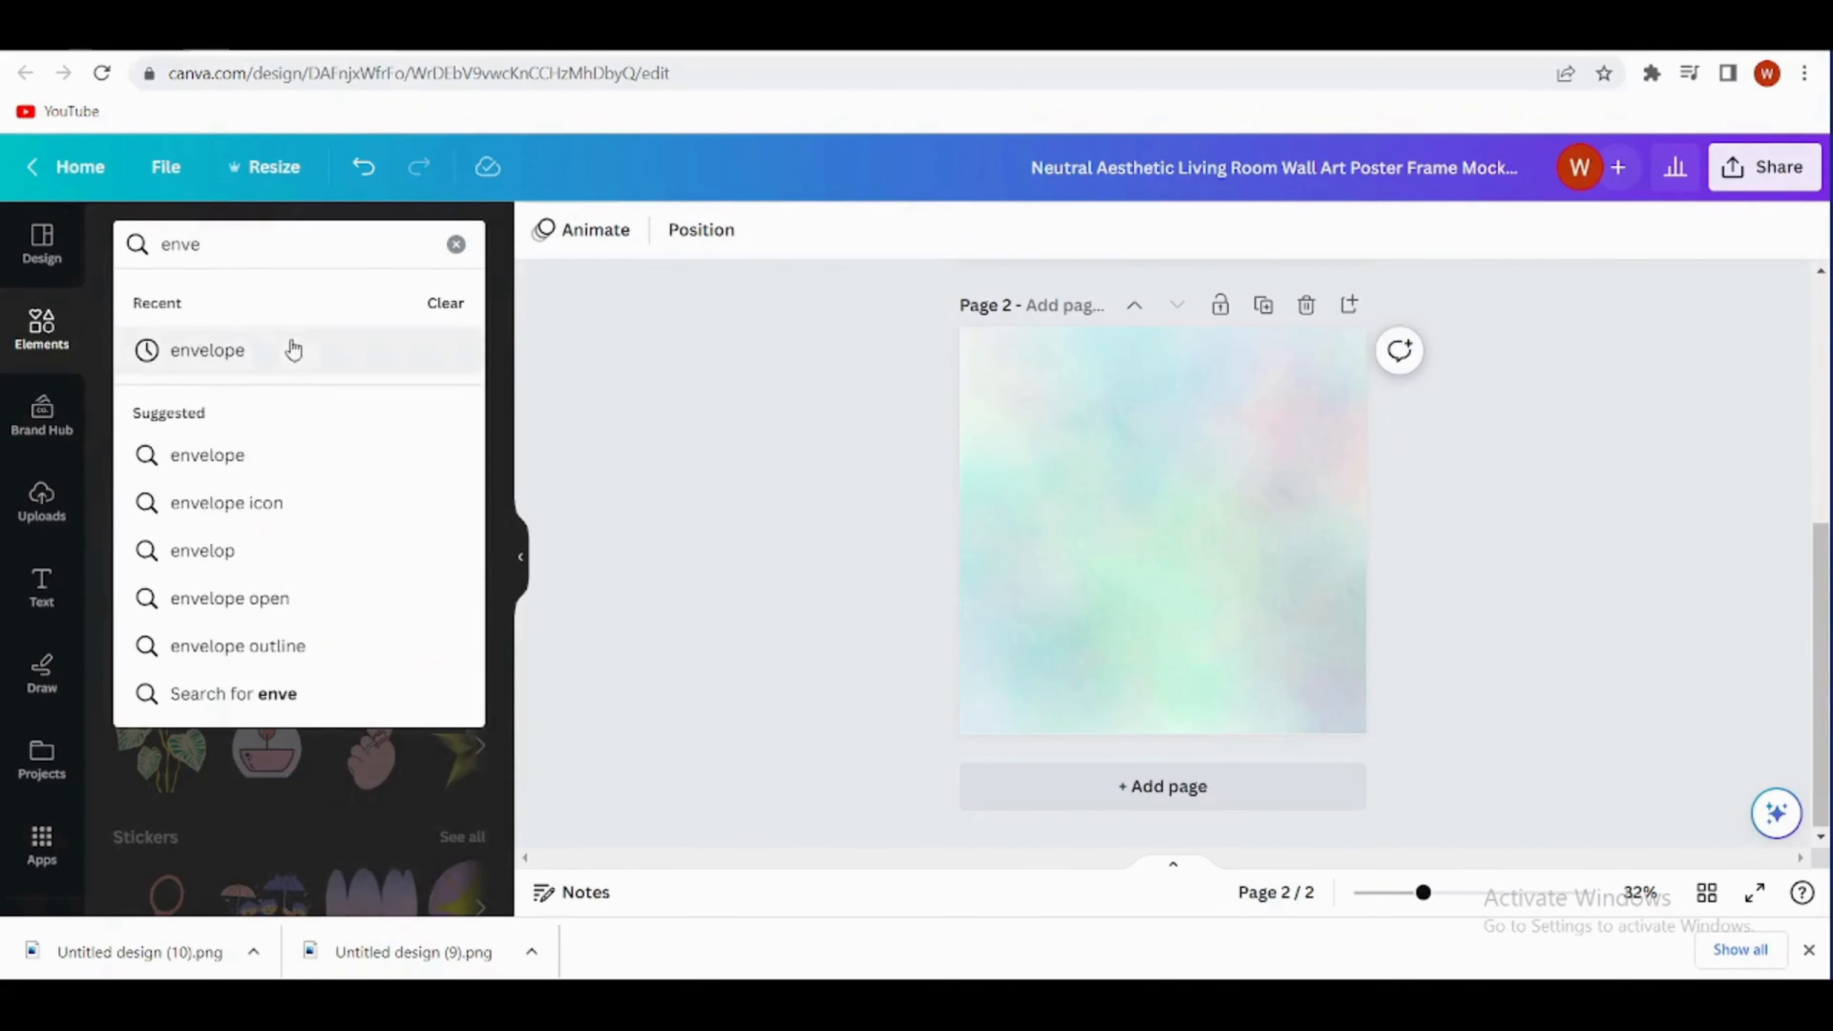
{"action": "left_click", "coordinate": [287, 348]}
{"action": "left_click", "coordinate": [278, 328]}
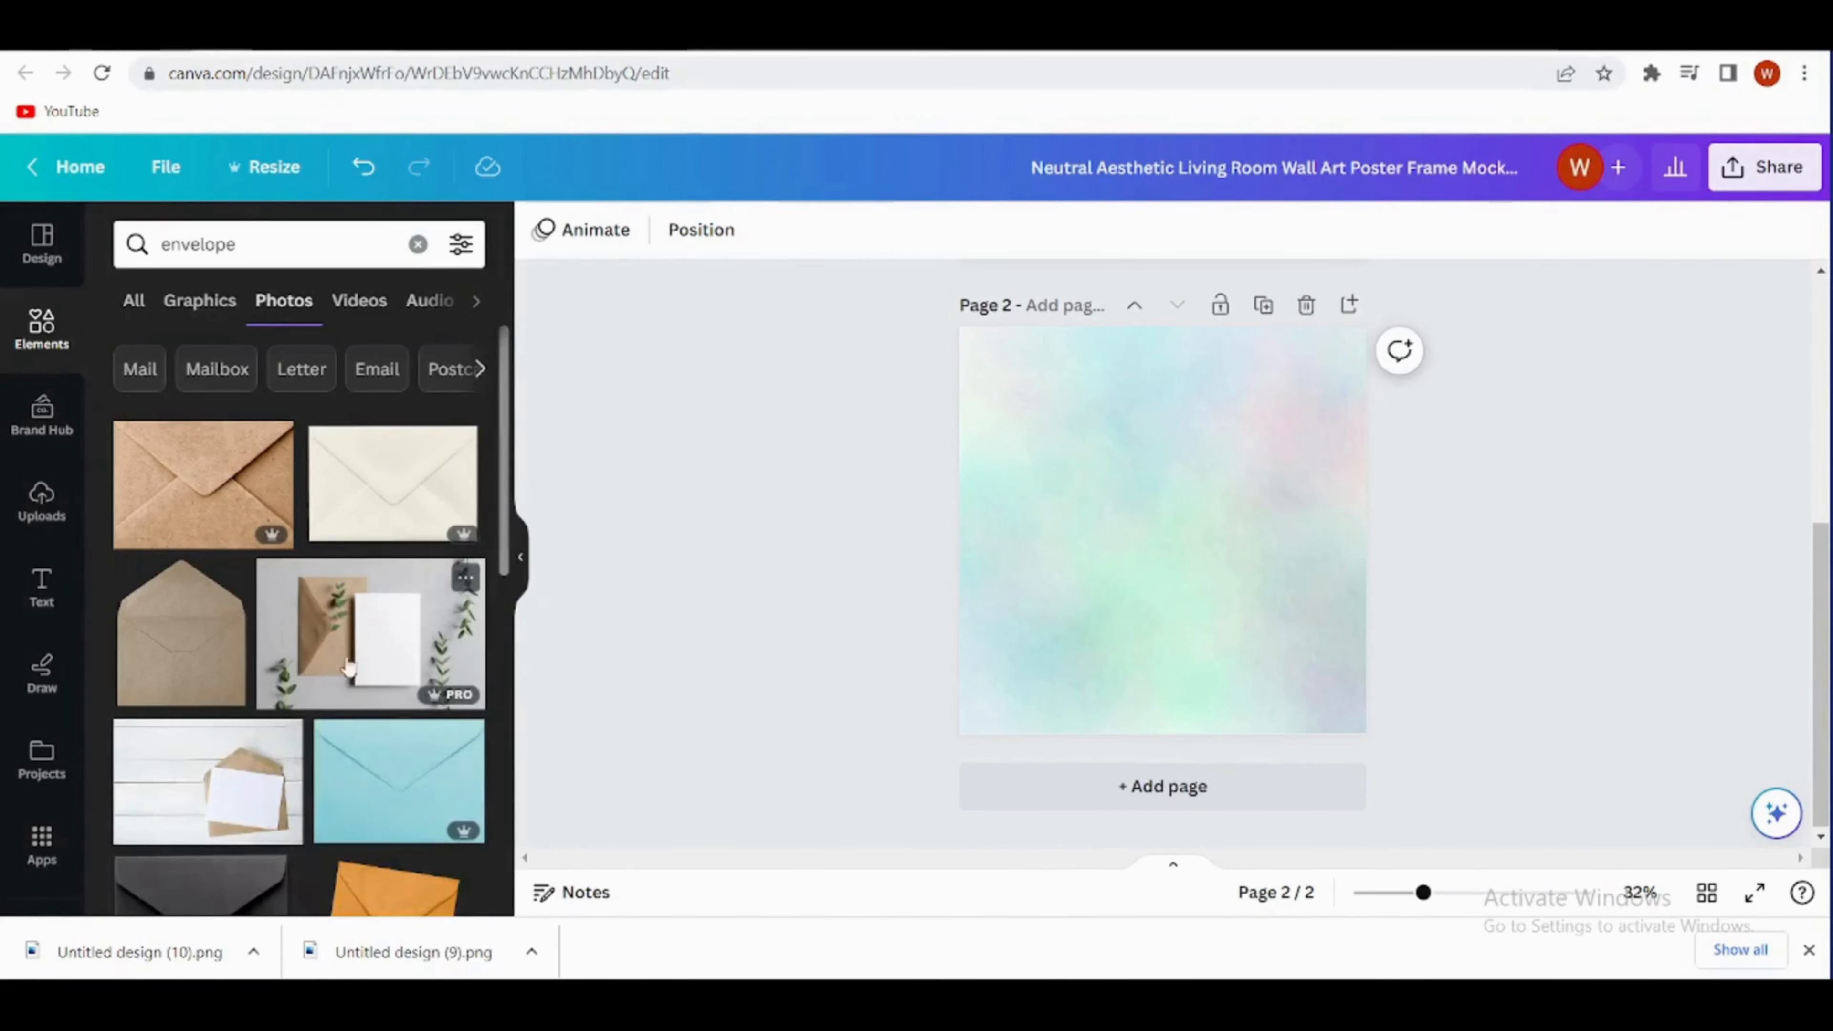
{"action": "left_click", "coordinate": [353, 661]}
- Remove the background from the envelope photo and shrink it on page 2
{"action": "left_click", "coordinate": [568, 231]}
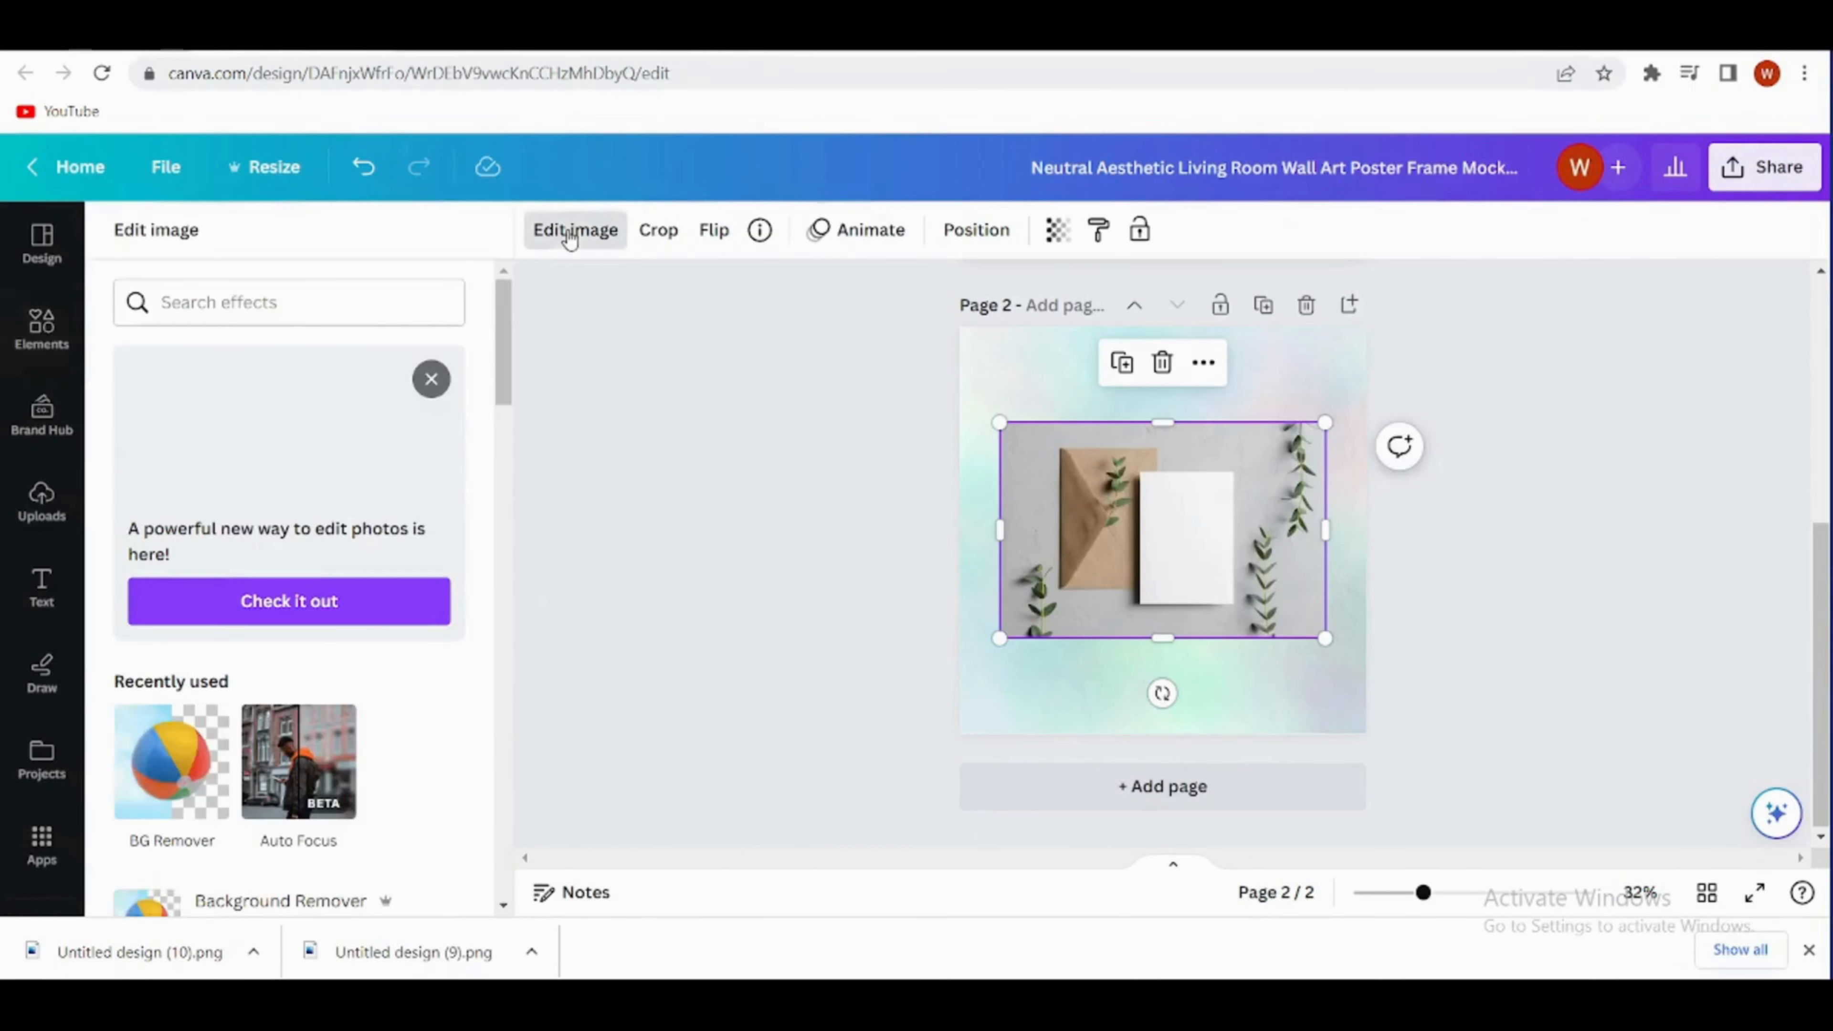
{"action": "left_click", "coordinate": [167, 789]}
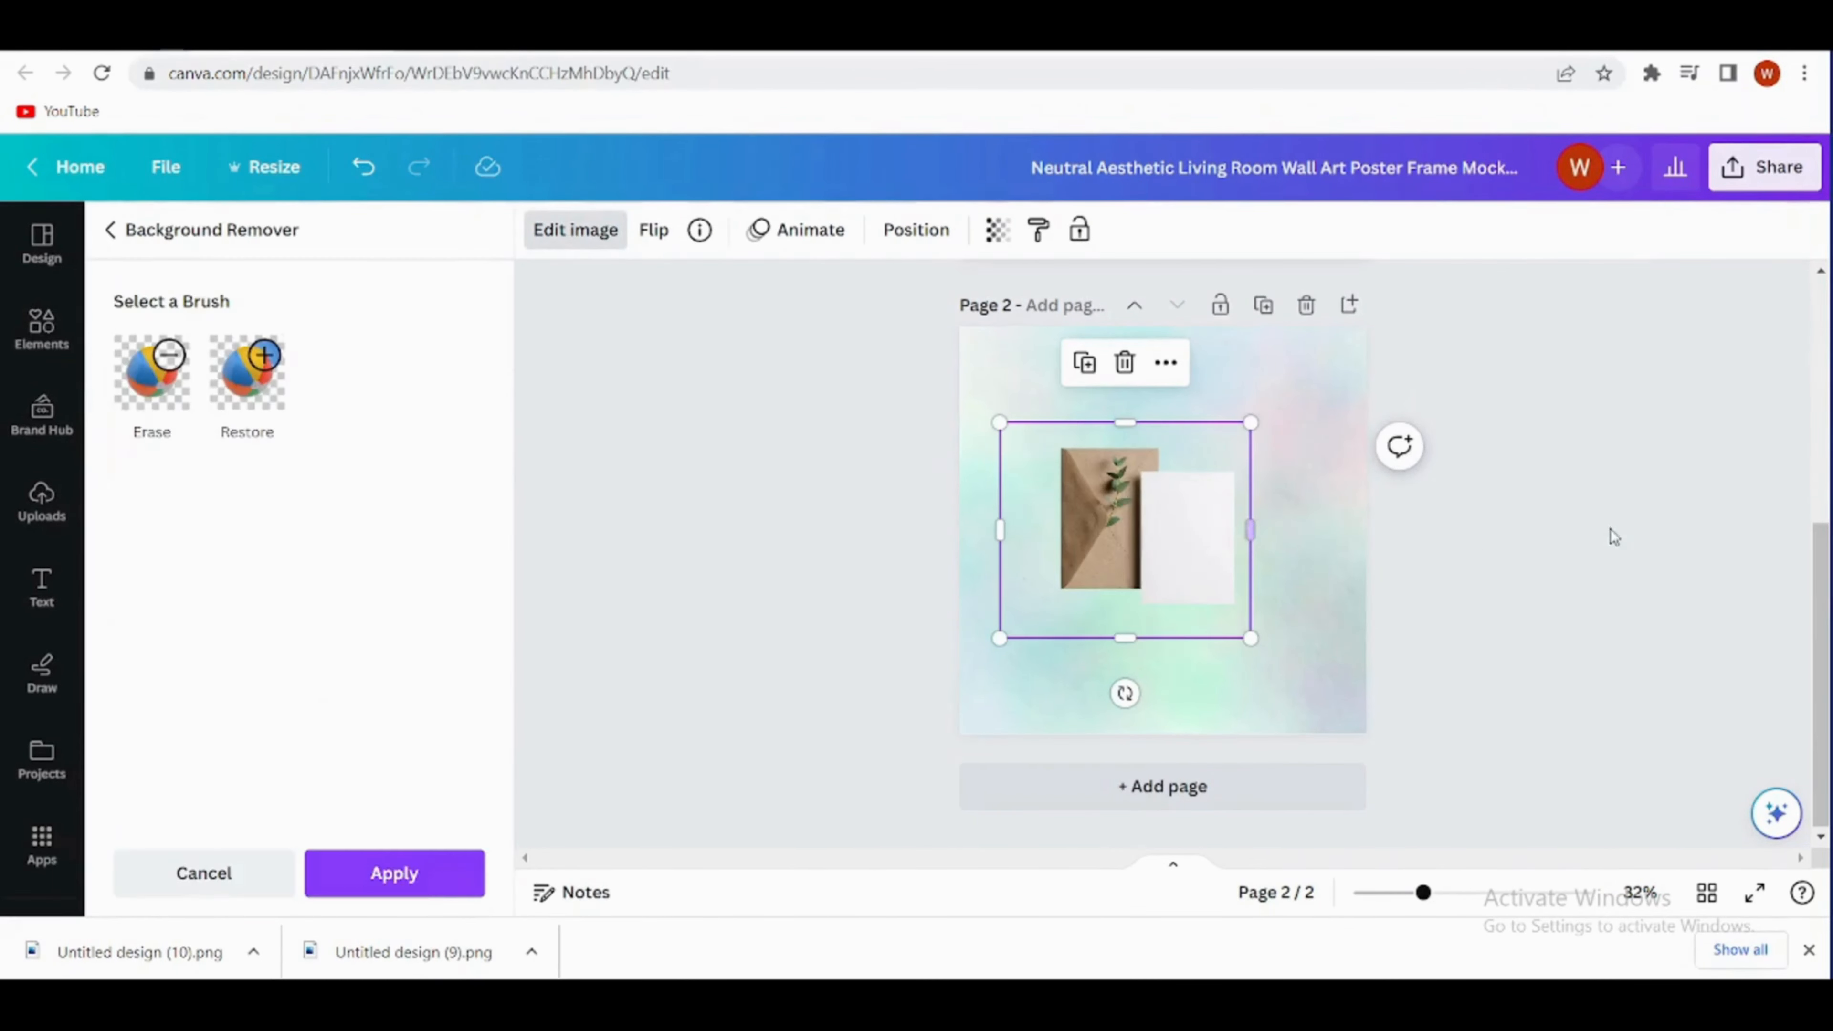
{"action": "left_click", "coordinate": [1173, 607]}
{"action": "left_click_drag", "start_coordinate": [1174, 611], "coordinate": [1128, 557]}
{"action": "left_click_drag", "start_coordinate": [1198, 368], "coordinate": [1143, 417]}
- Duplicate the envelope and card cut-out until five copies sit in the four corners and centre of page 2
{"action": "left_click", "coordinate": [1347, 506]}
{"action": "left_click_drag", "start_coordinate": [1087, 533], "coordinate": [1136, 554]}
{"action": "left_click", "coordinate": [1235, 531]}
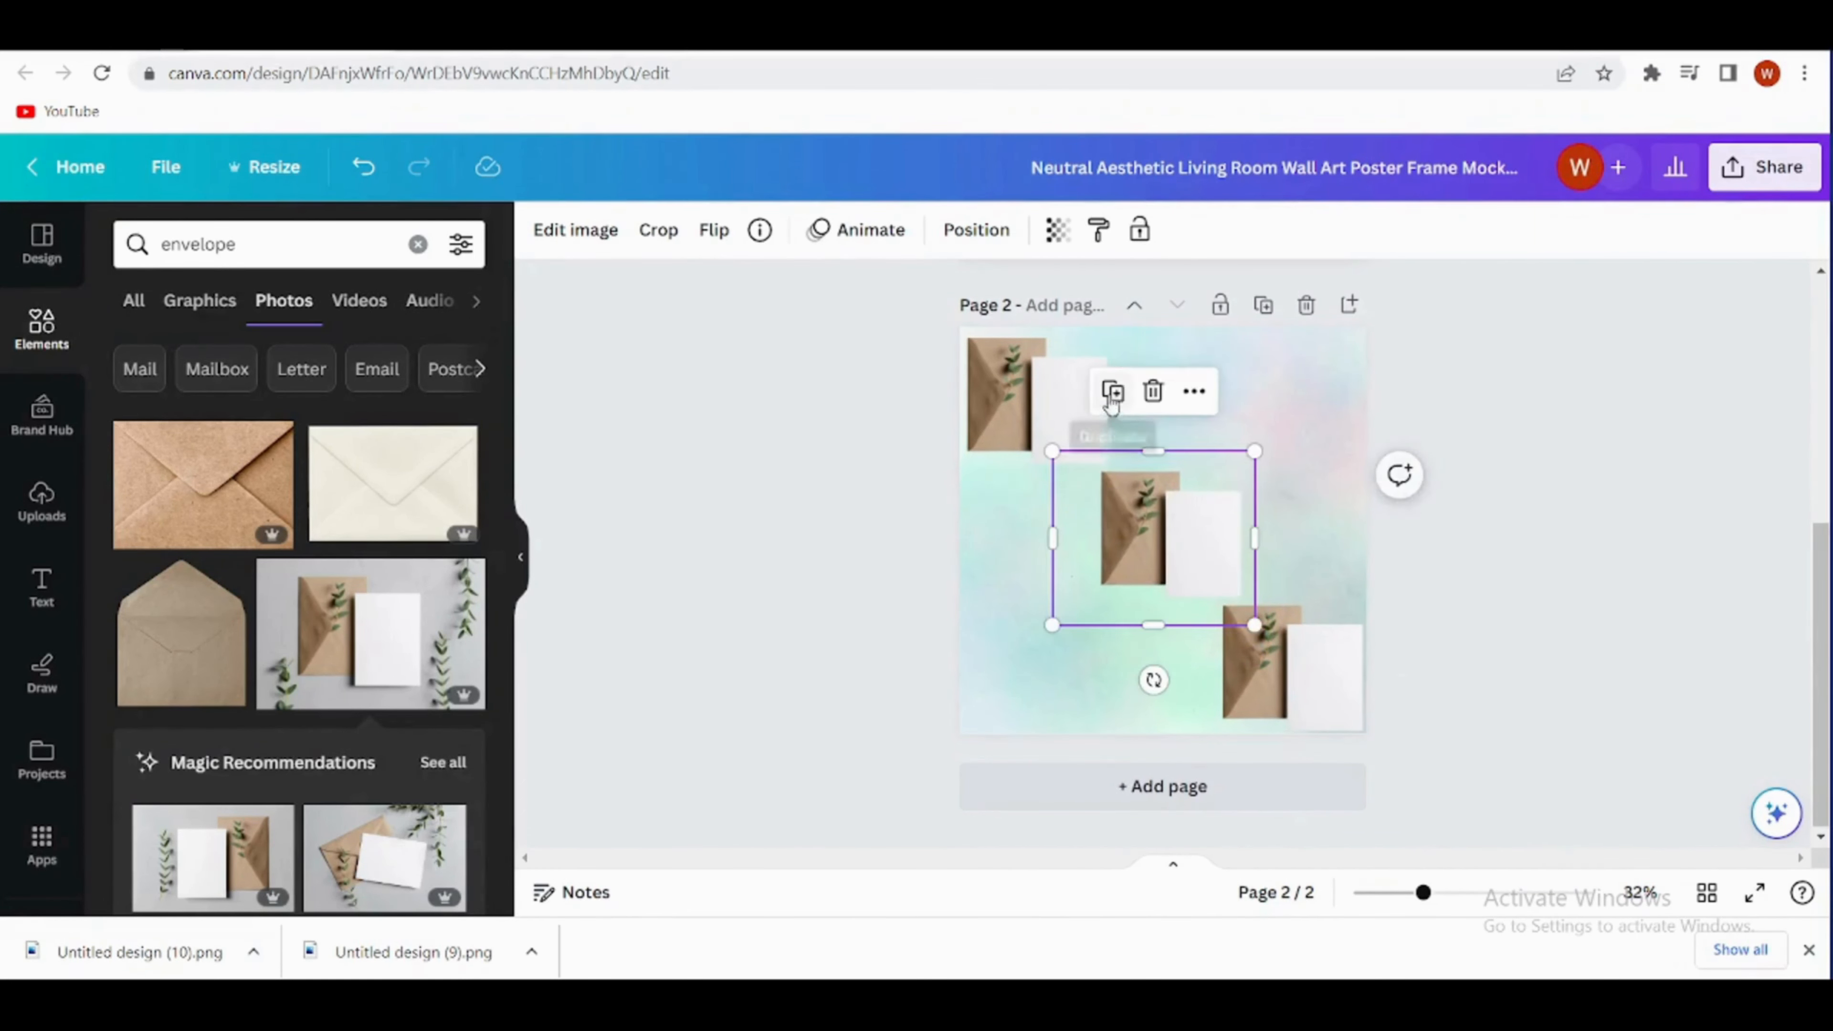
{"action": "left_click", "coordinate": [1113, 396]}
{"action": "left_click_drag", "start_coordinate": [1043, 455], "coordinate": [1018, 695]}
{"action": "left_click", "coordinate": [1221, 550]}
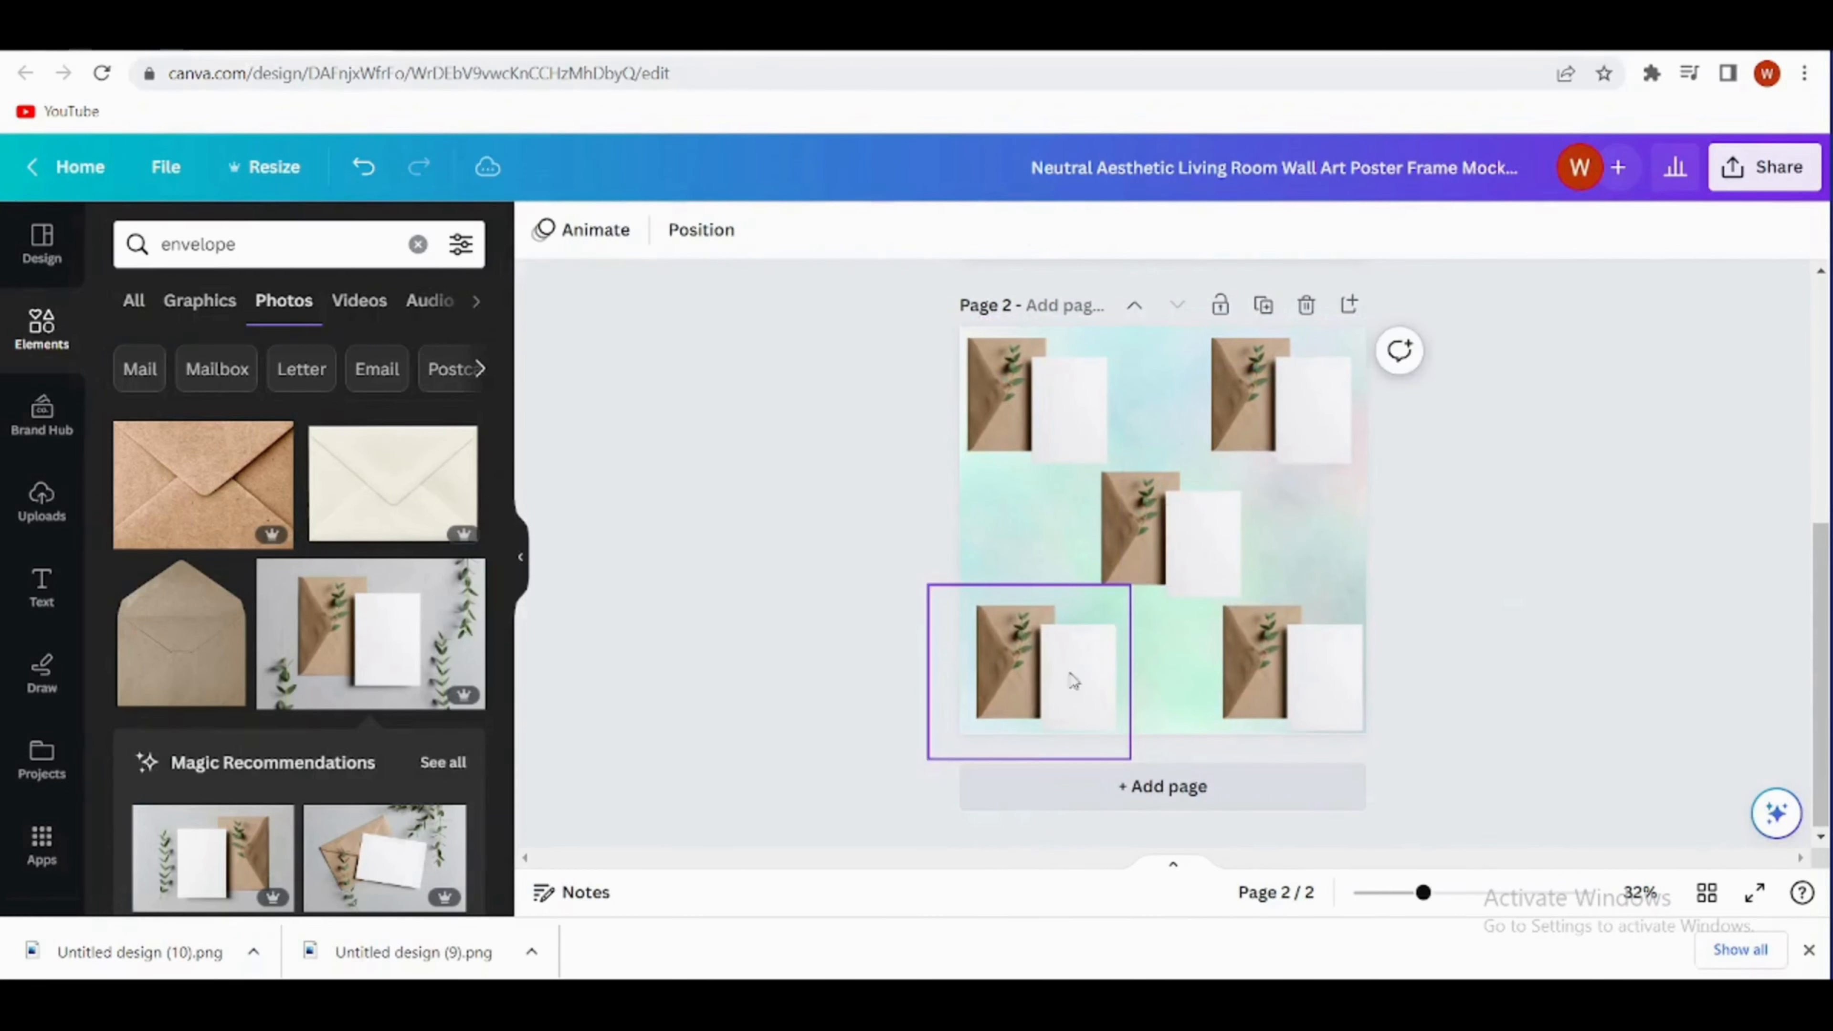
{"action": "left_click", "coordinate": [781, 626]}
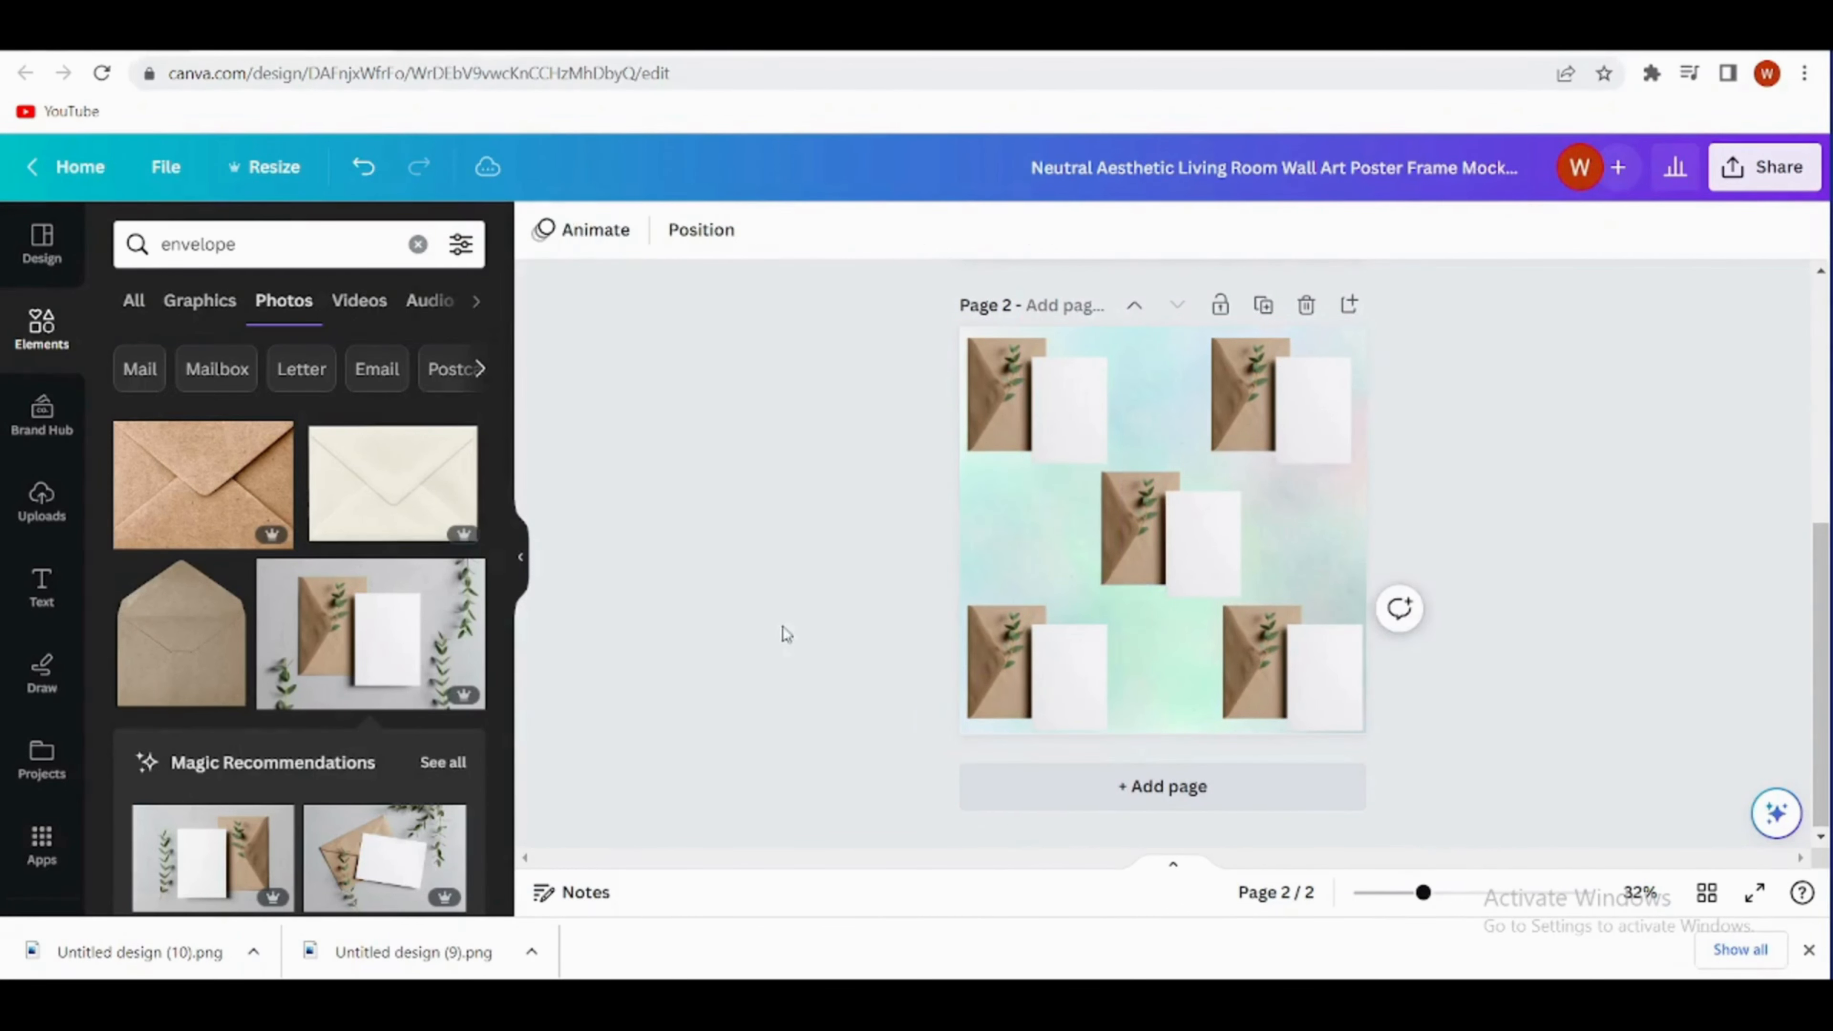
- Add the uploaded "We make beautiful pear!" card, shrink it, and place it over the upper-left blank card on page 2
{"action": "left_click", "coordinate": [41, 500]}
{"action": "scroll", "coordinate": [272, 787], "scroll_direction": "down", "scroll_amount": 1}
{"action": "left_click", "coordinate": [196, 740]}
{"action": "left_click_drag", "start_coordinate": [1260, 396], "coordinate": [1139, 543]}
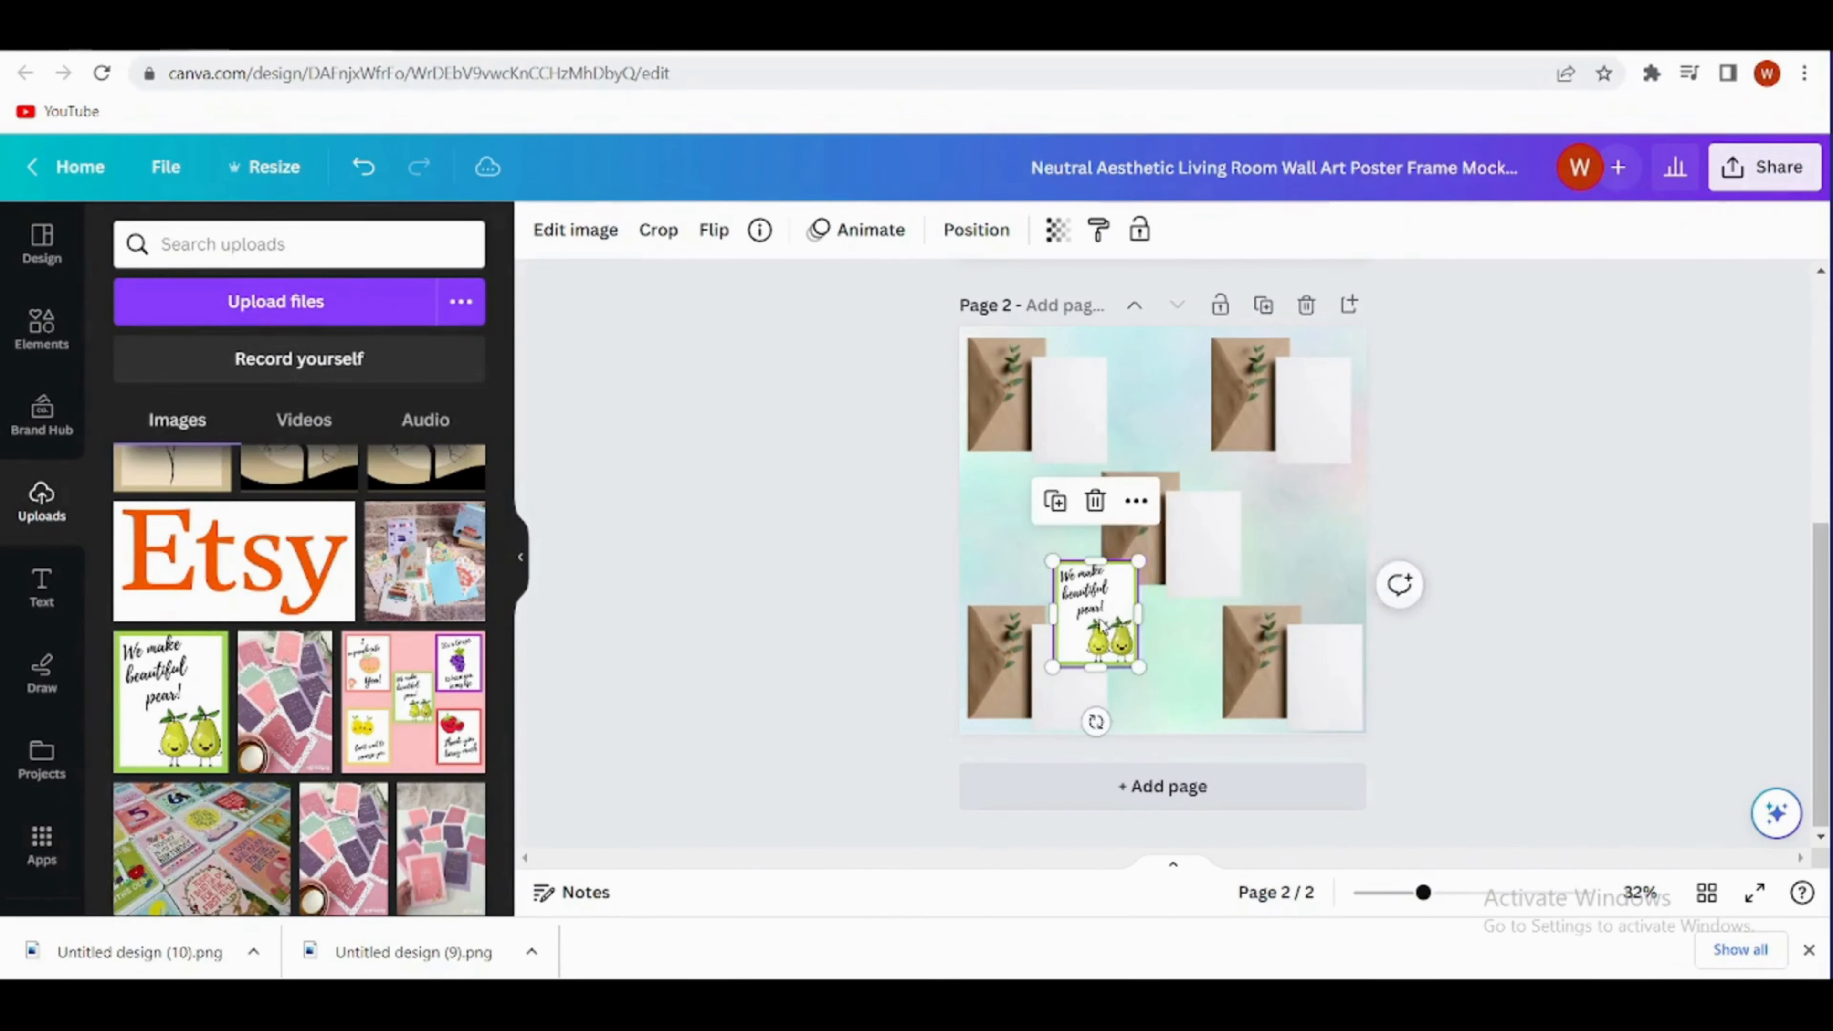
{"action": "left_click_drag", "start_coordinate": [1102, 603], "coordinate": [1078, 404]}
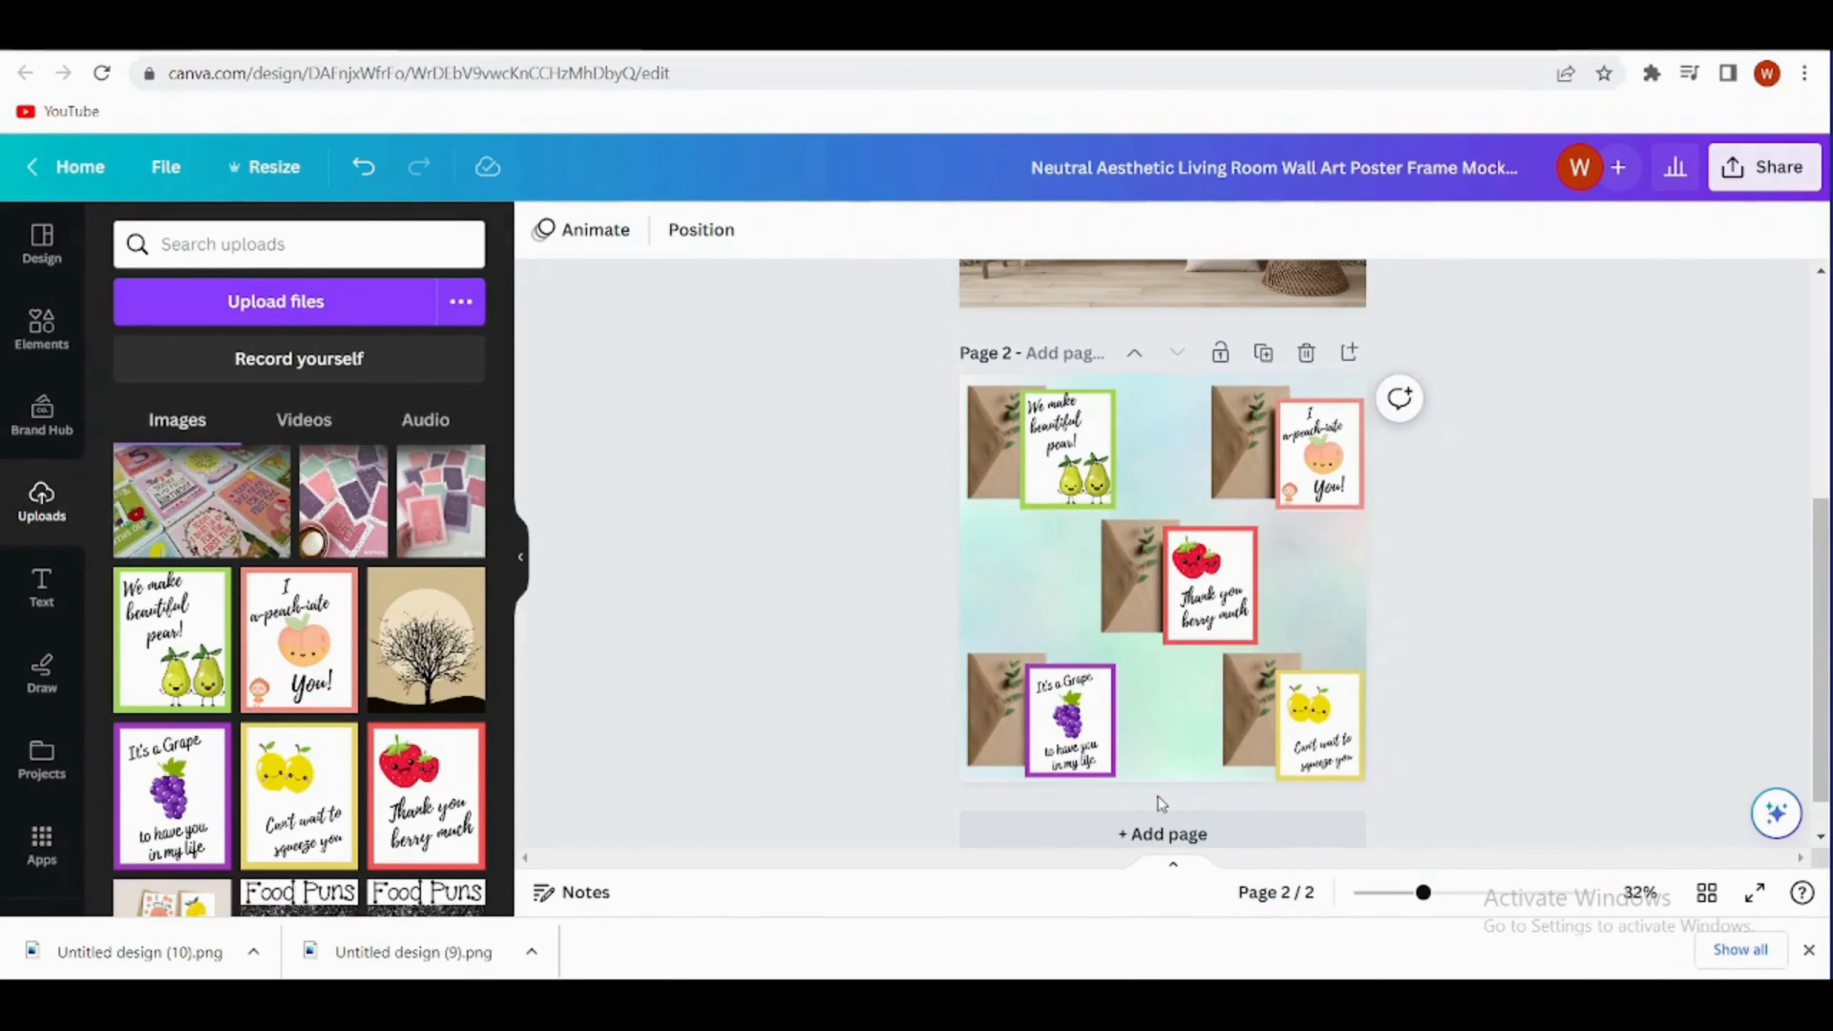
- Add a blank page 3 and search the templates for "cards mockups"
{"action": "scroll", "coordinate": [1156, 801], "scroll_direction": "down", "scroll_amount": 1}
{"action": "left_click", "coordinate": [1162, 784]}
{"action": "left_click", "coordinate": [41, 244]}
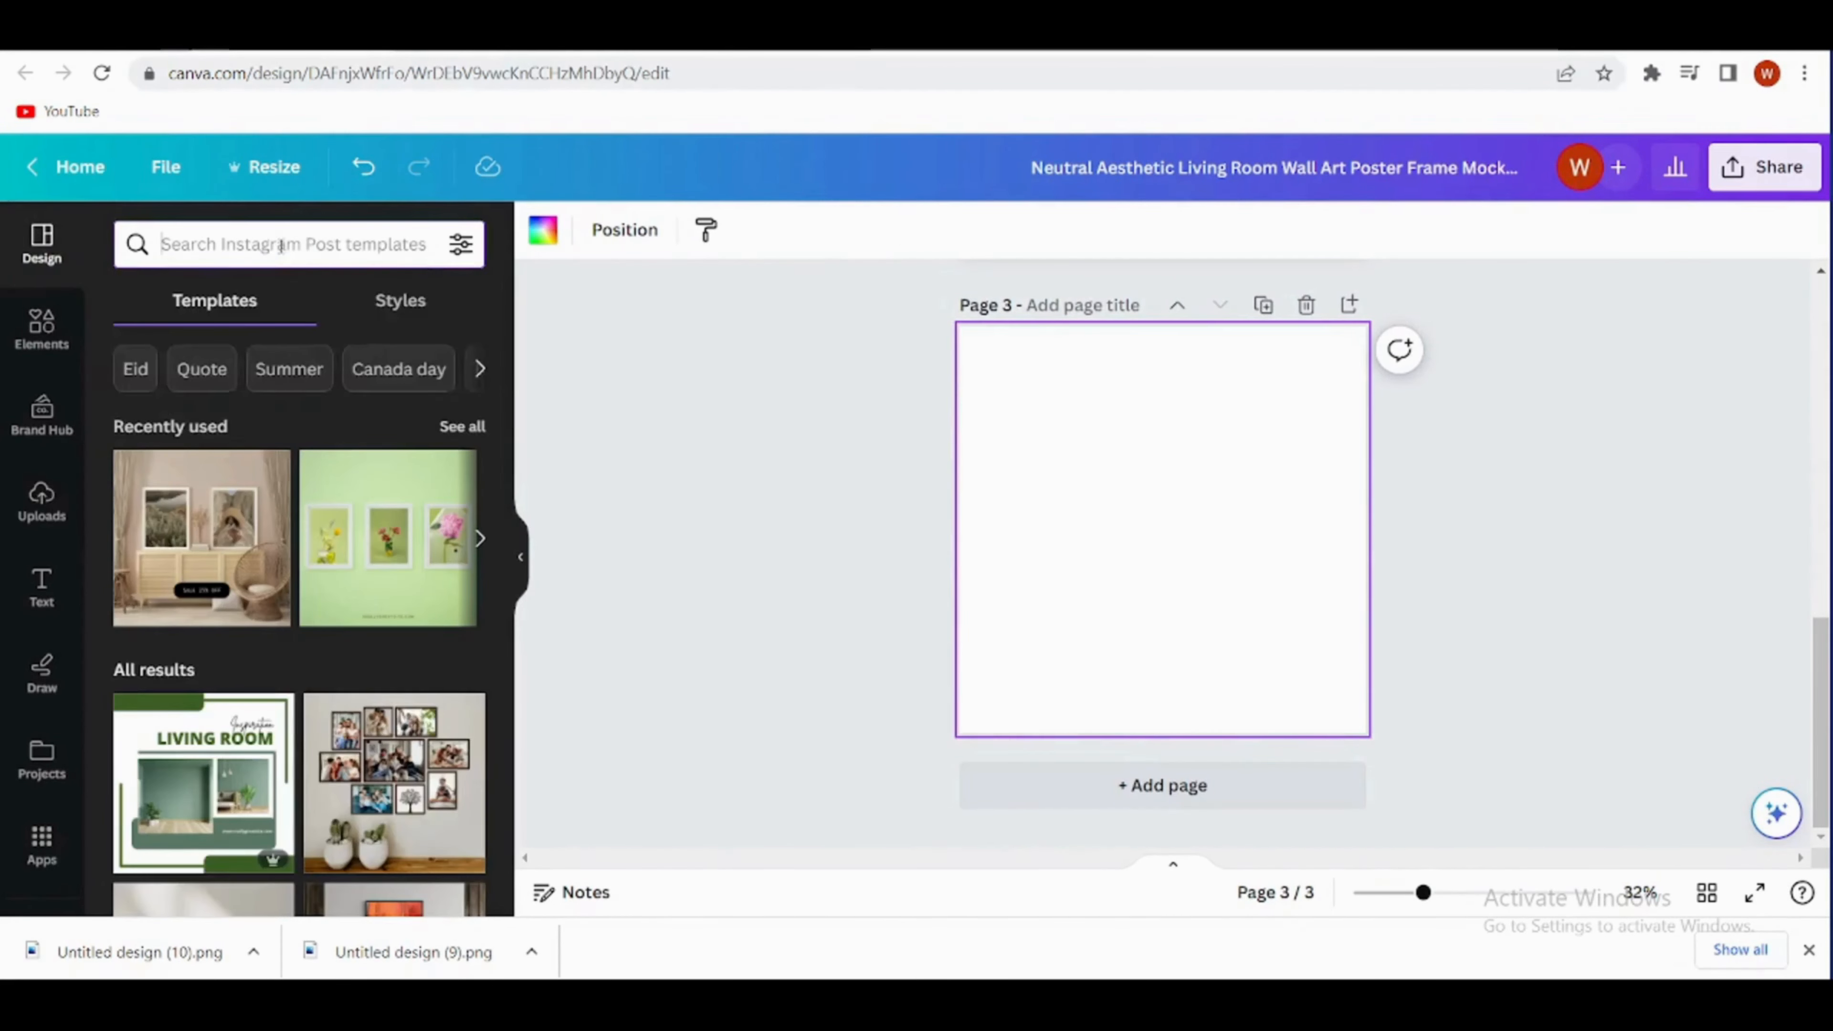
{"action": "left_click", "coordinate": [280, 246]}
{"action": "type", "text": "cards"}
{"action": "left_click", "coordinate": [285, 346]}
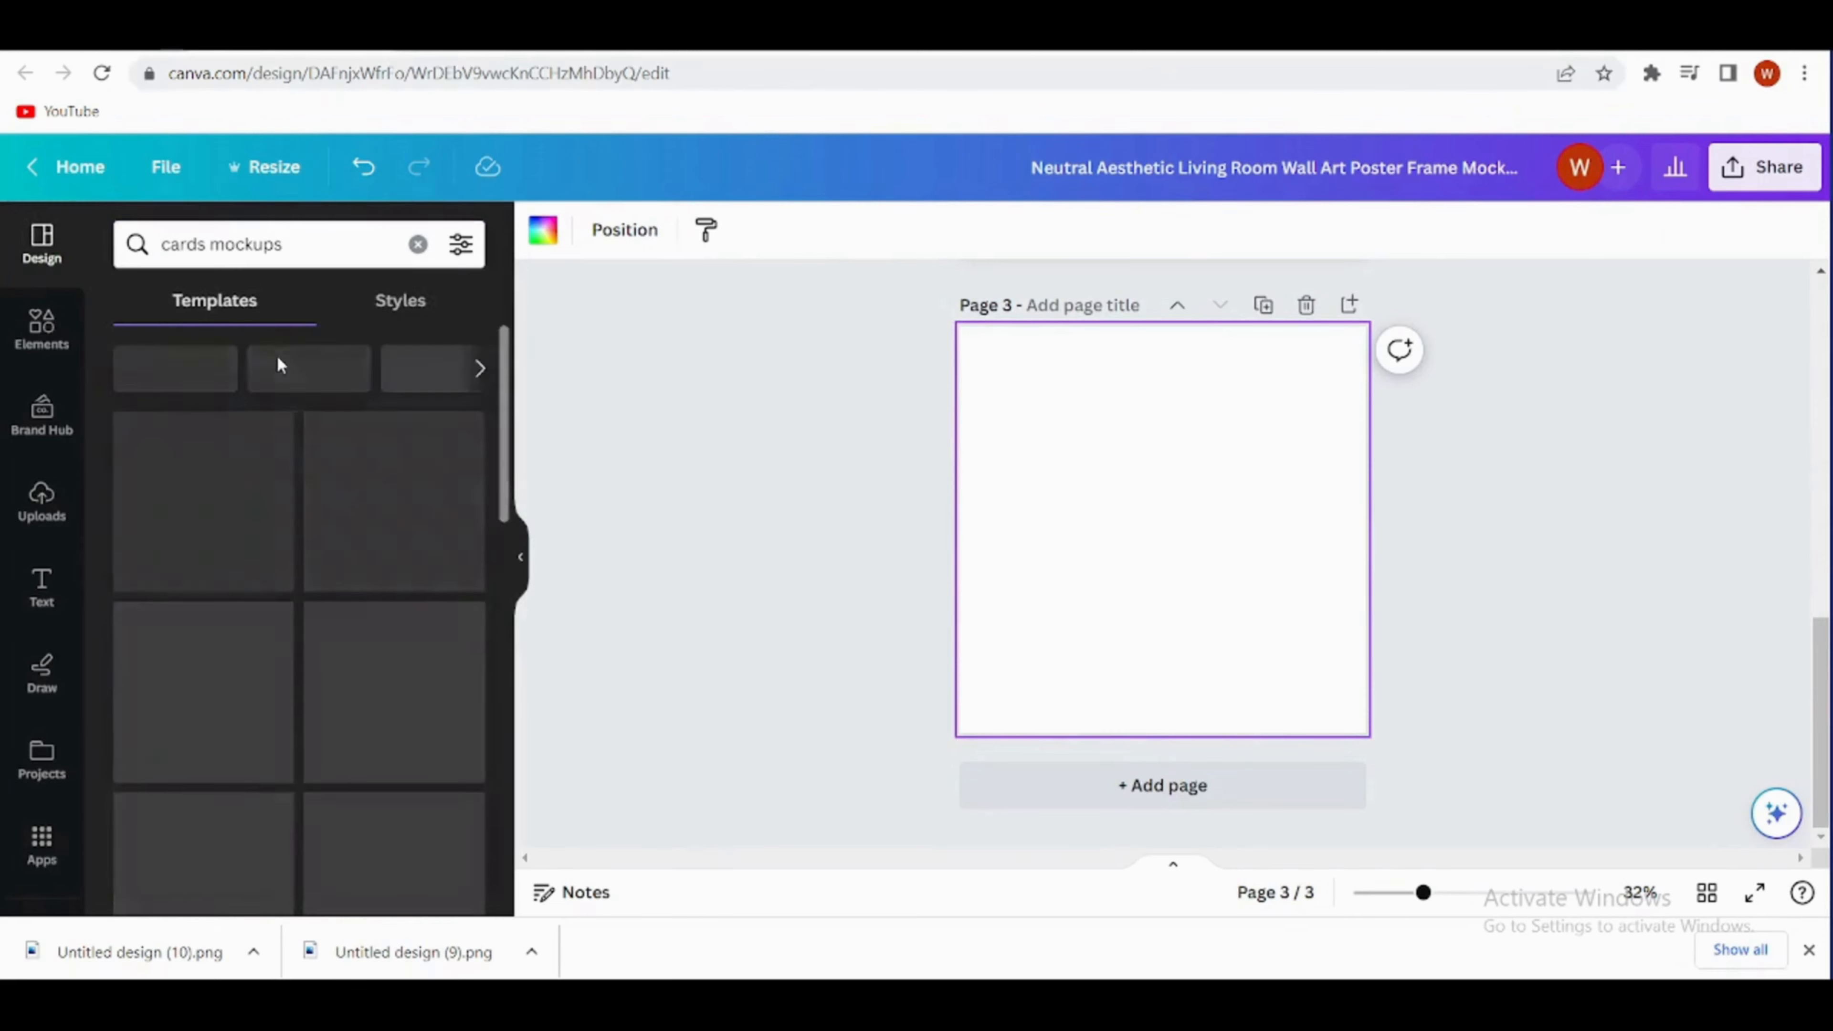
- Apply the "You are enough" card mockup to page 3, and replace it with the similar "new year, new you" paper card template
{"action": "scroll", "coordinate": [460, 506], "scroll_direction": "down", "scroll_amount": 5}
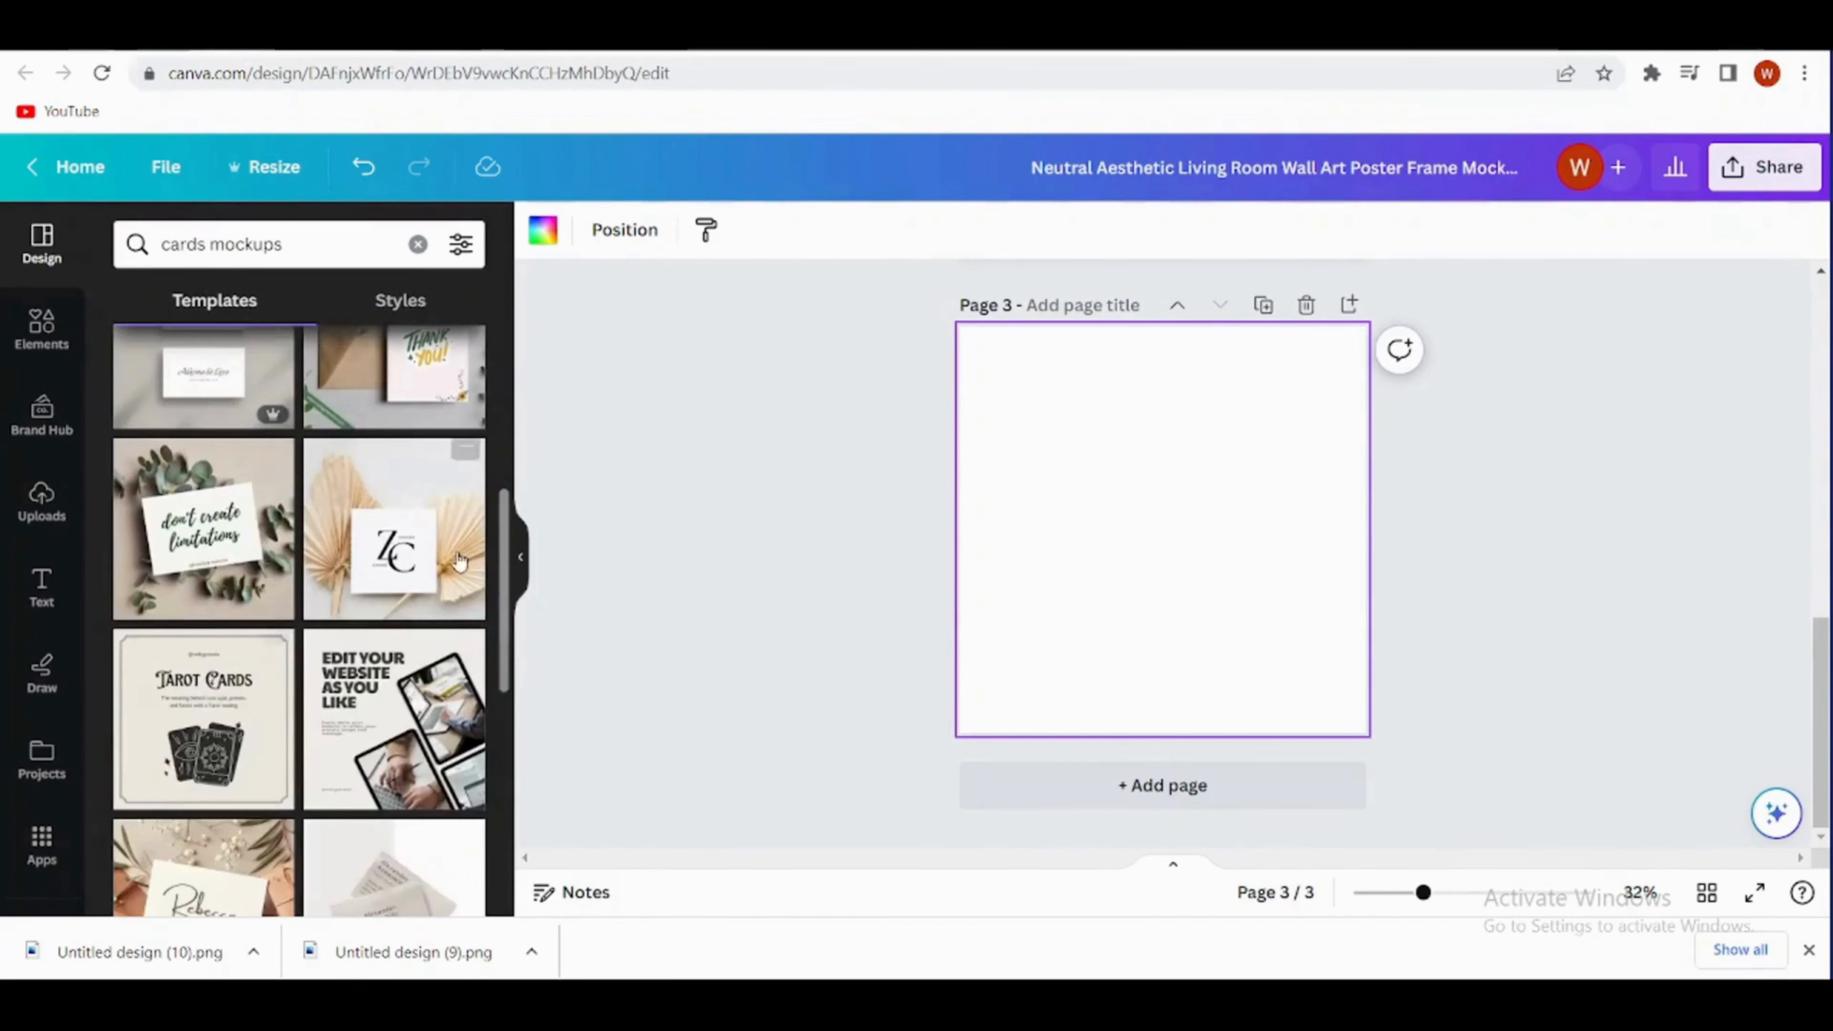
{"action": "scroll", "coordinate": [459, 562], "scroll_direction": "down", "scroll_amount": 5}
{"action": "scroll", "coordinate": [375, 732], "scroll_direction": "down", "scroll_amount": 10}
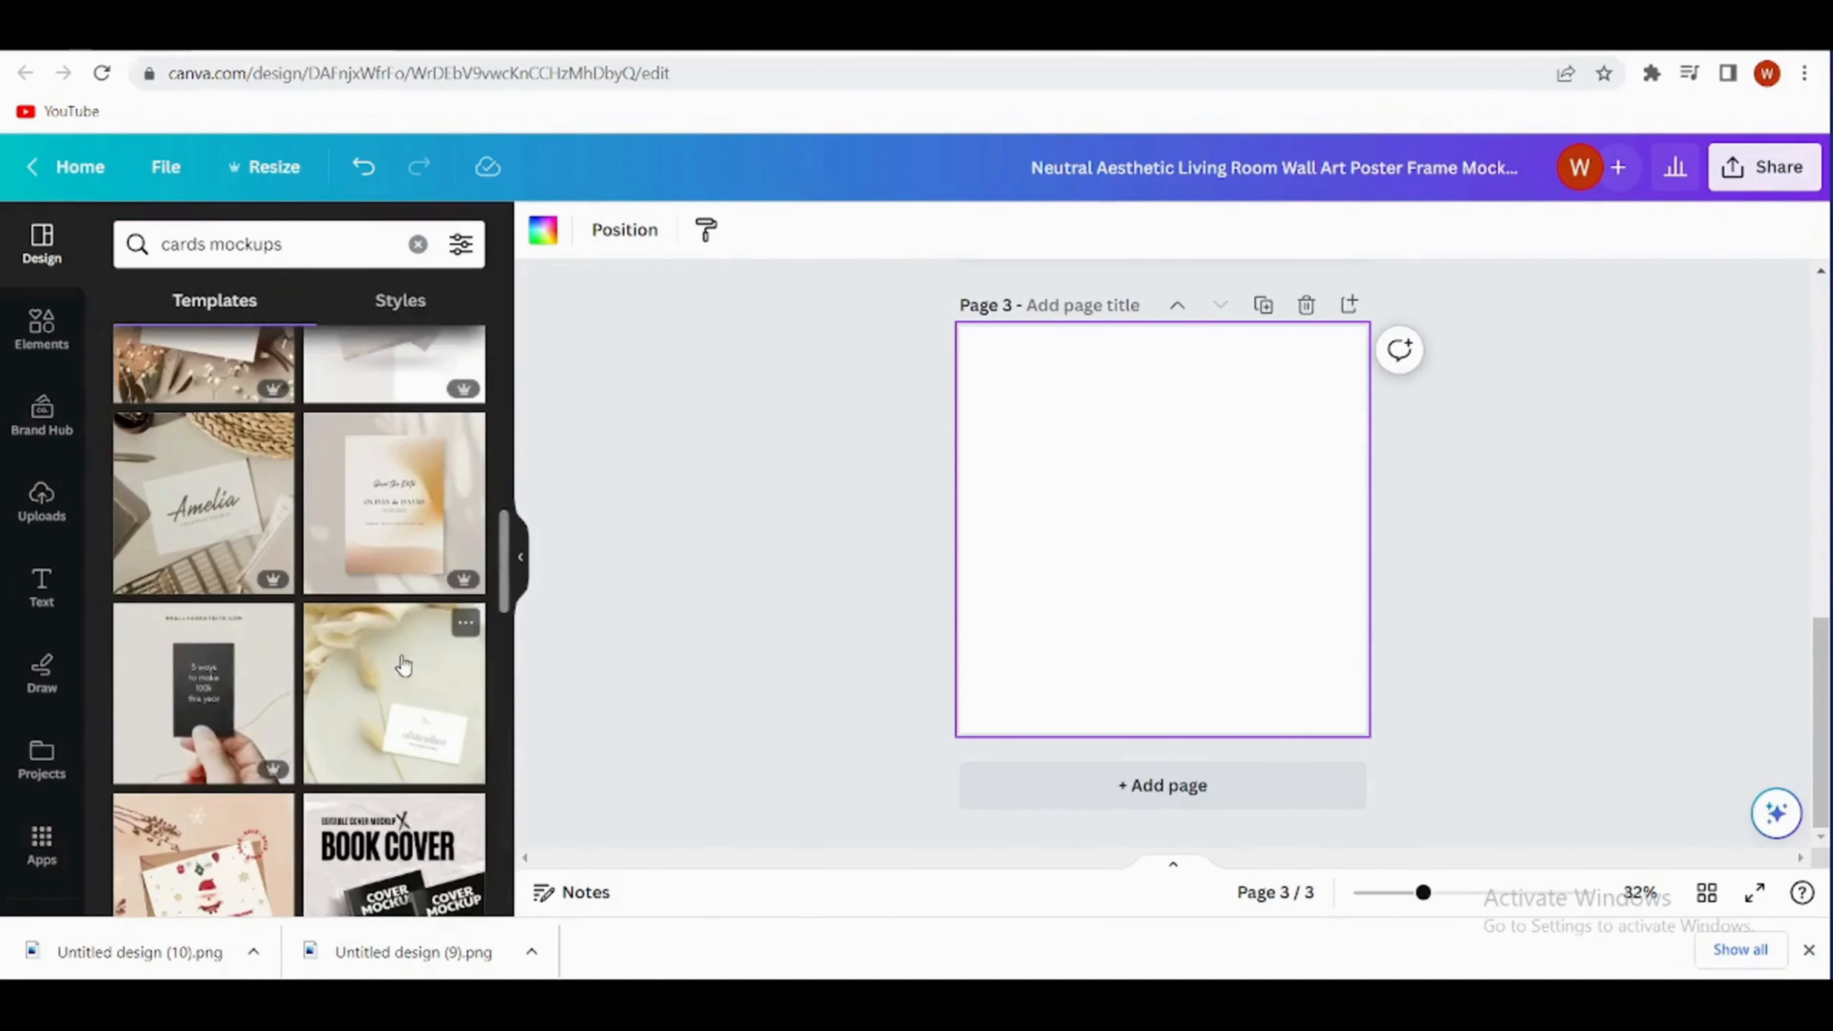
{"action": "scroll", "coordinate": [341, 522], "scroll_direction": "up", "scroll_amount": 10}
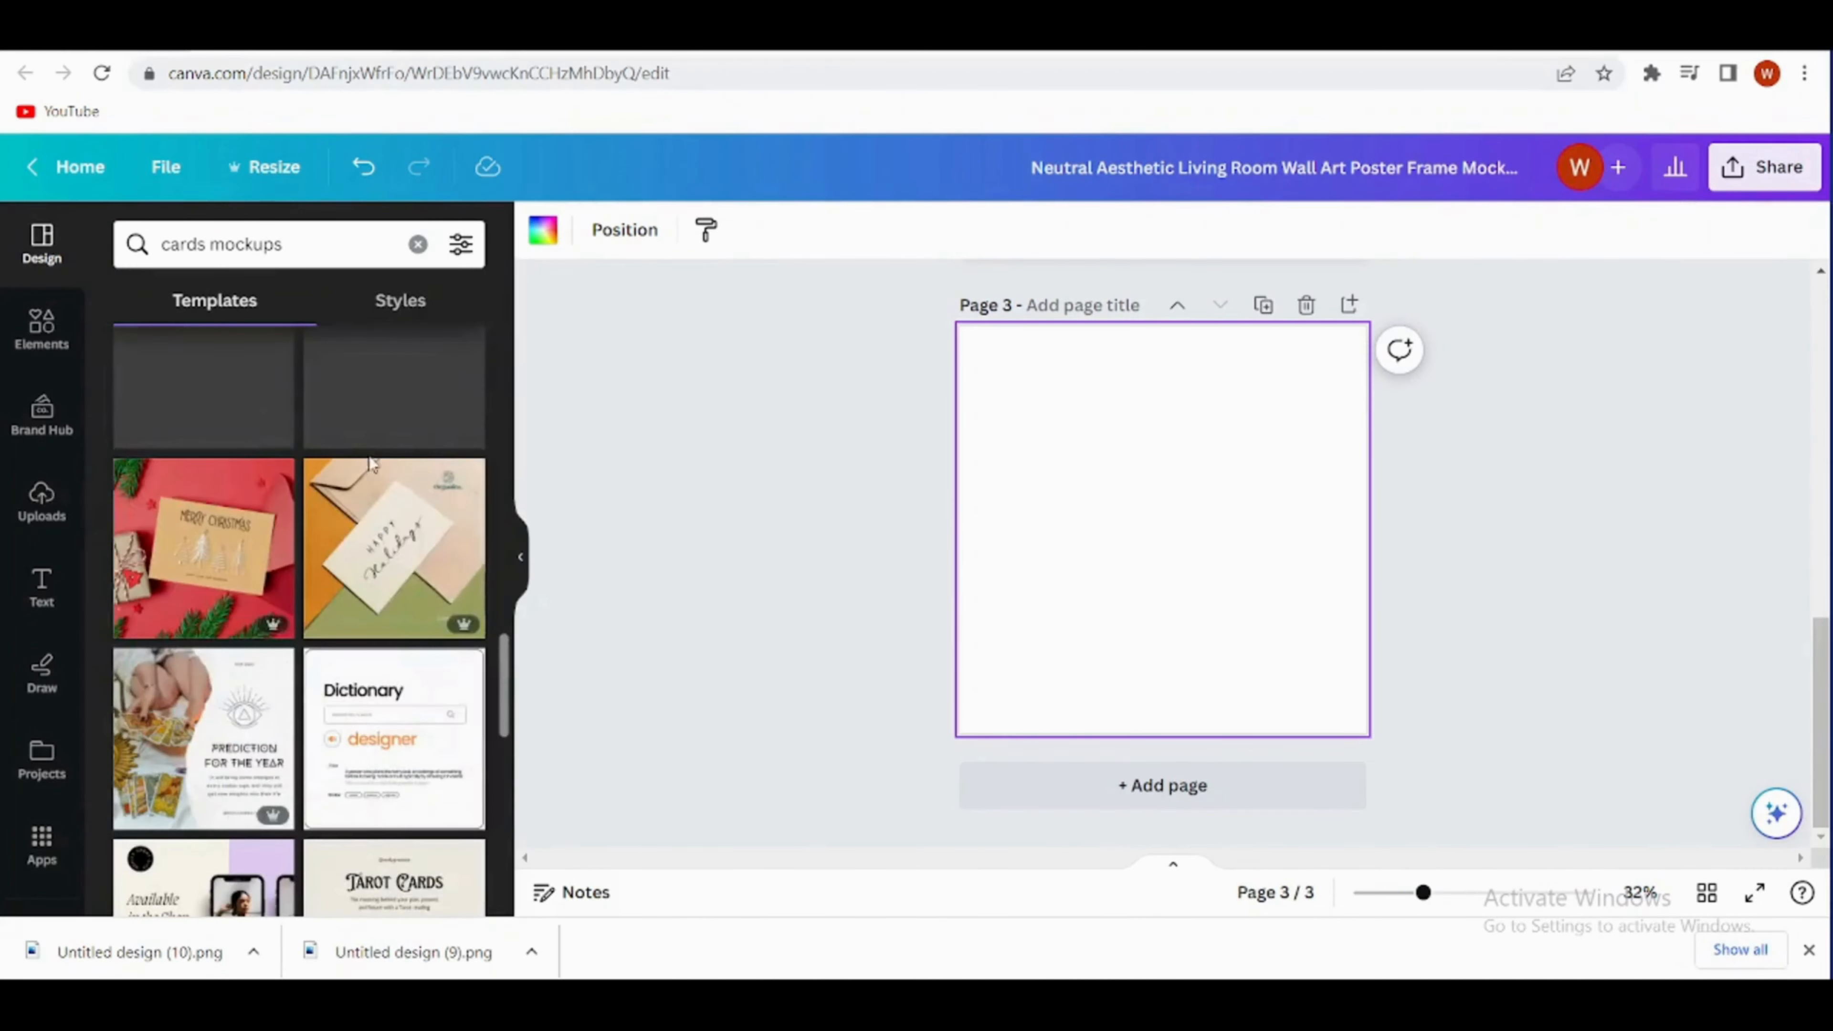
{"action": "scroll", "coordinate": [194, 498], "scroll_direction": "up", "scroll_amount": 10}
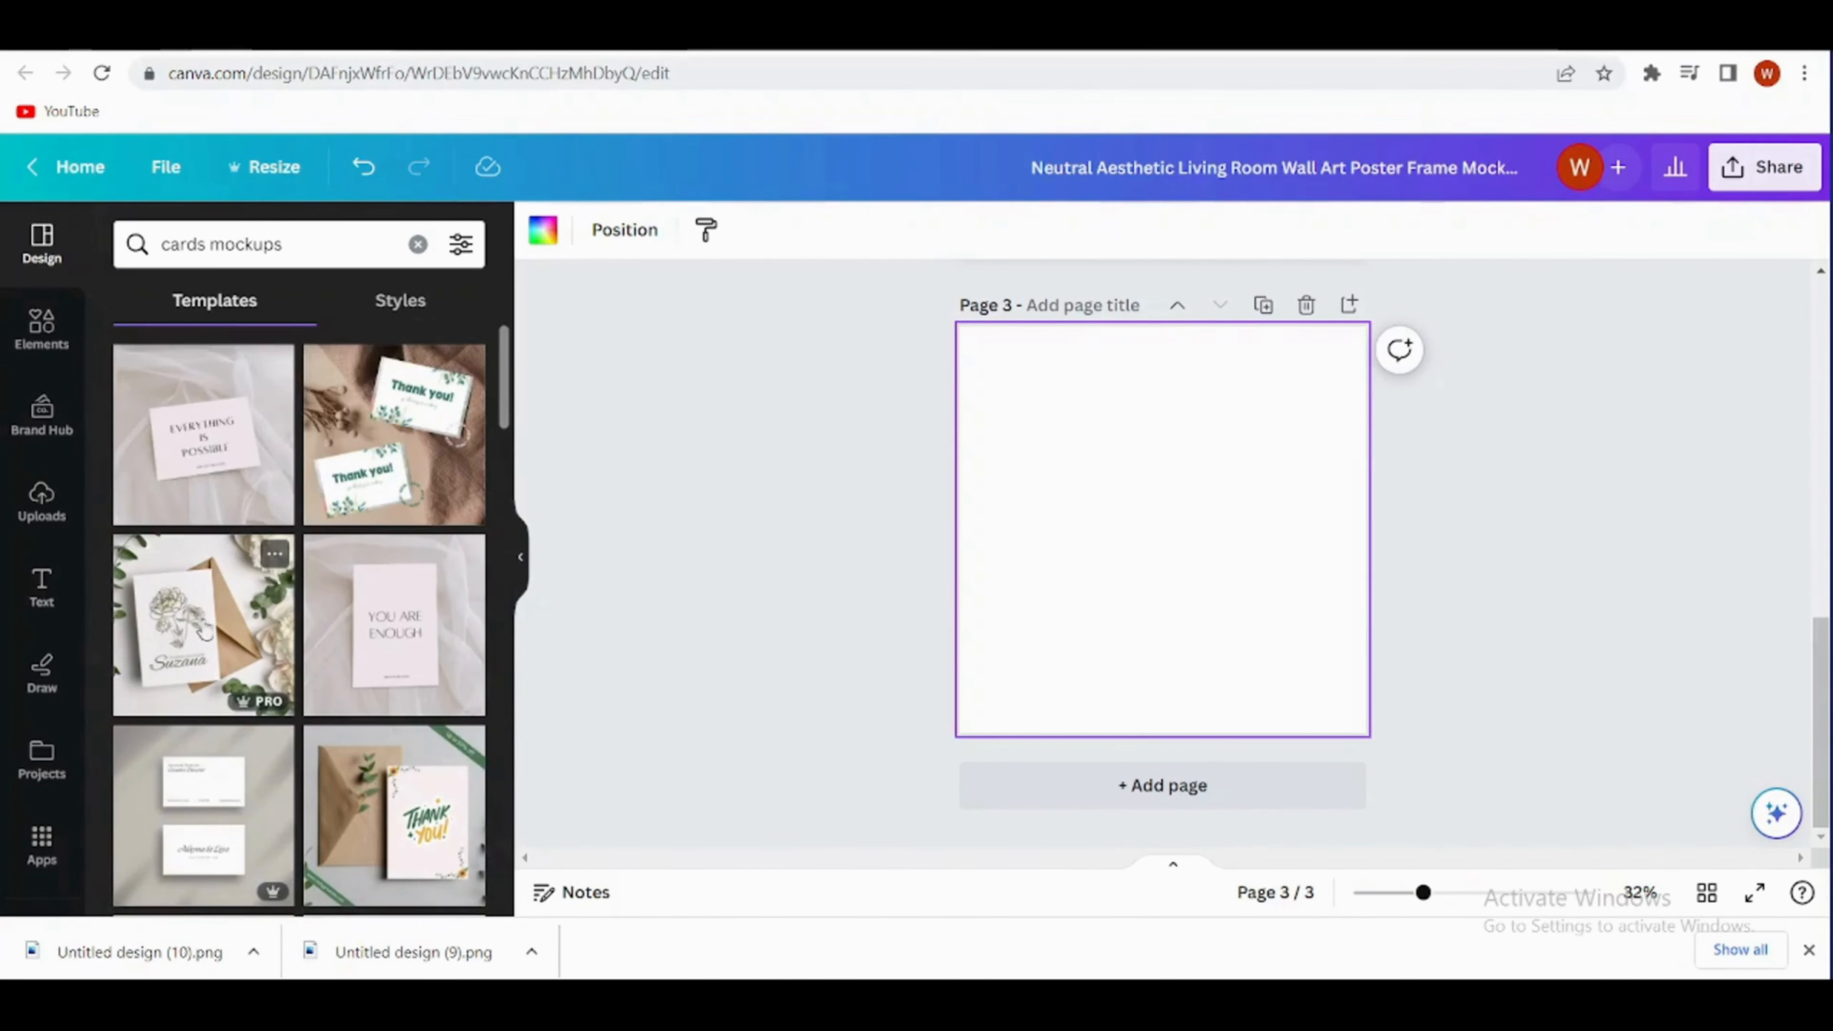
{"action": "left_click", "coordinate": [372, 658]}
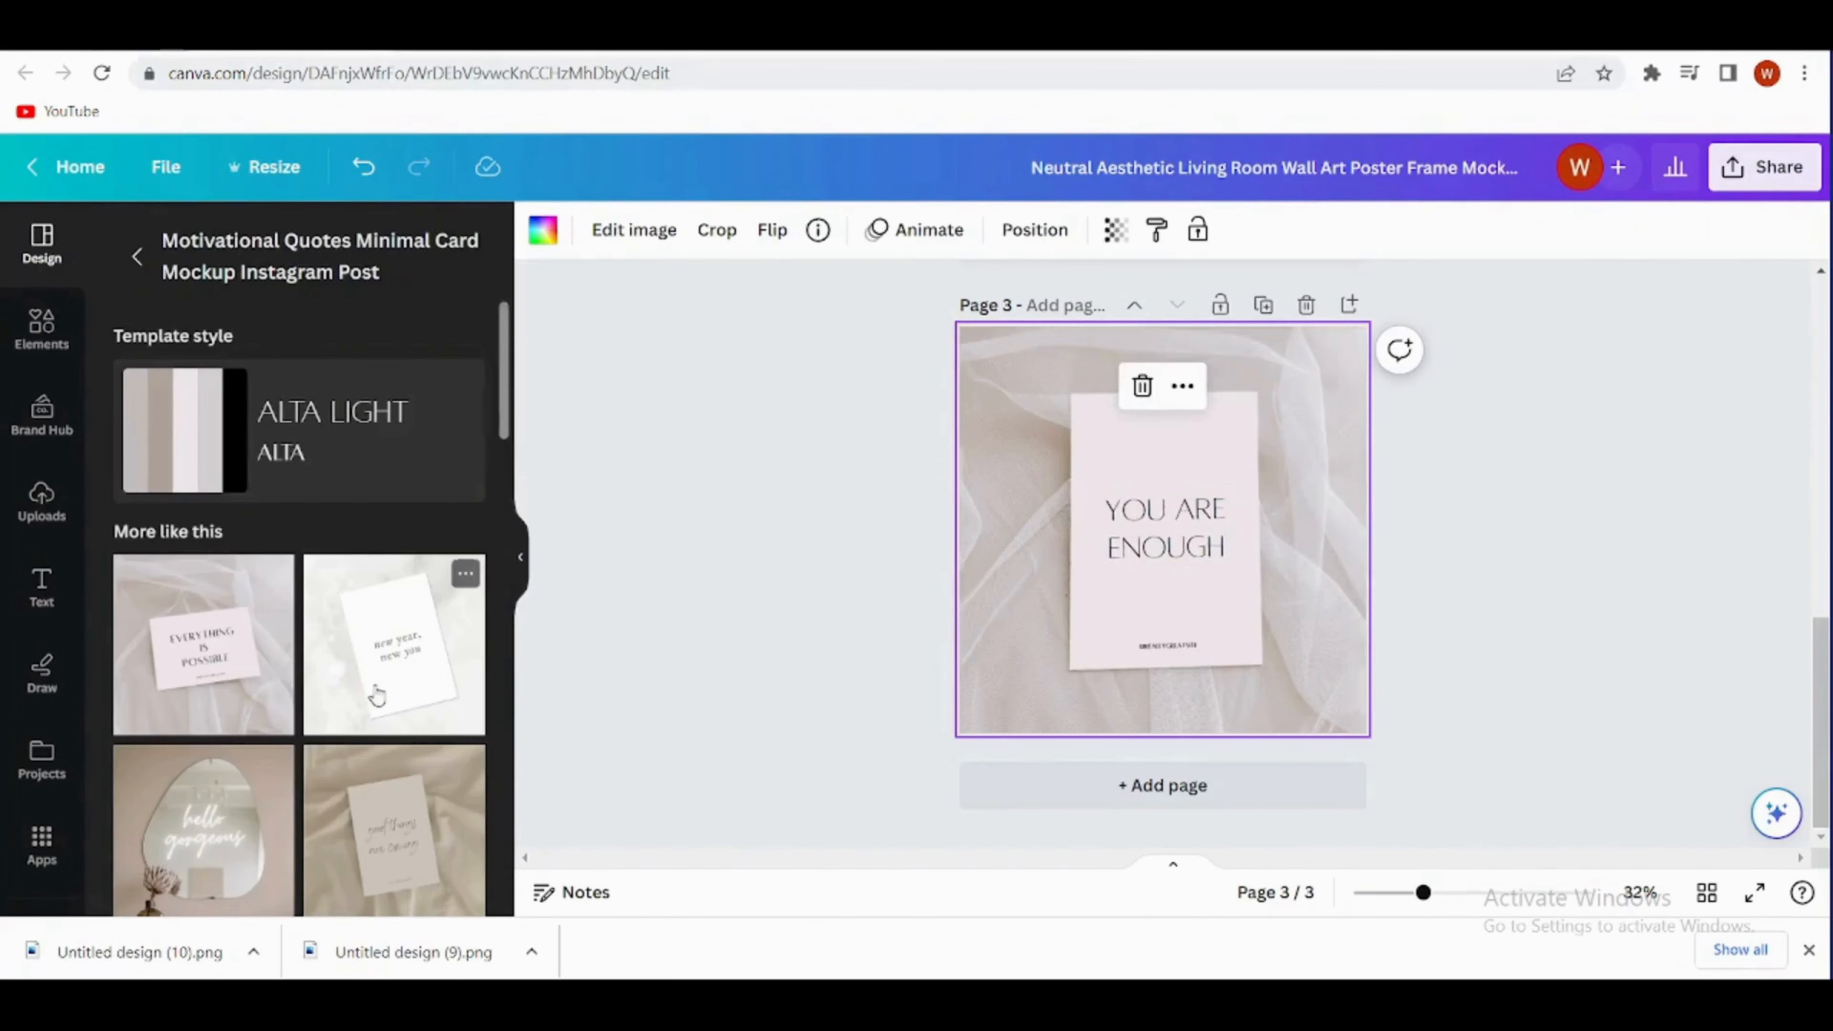
{"action": "left_click", "coordinate": [376, 686]}
{"action": "scroll", "coordinate": [281, 762], "scroll_direction": "down", "scroll_amount": 2}
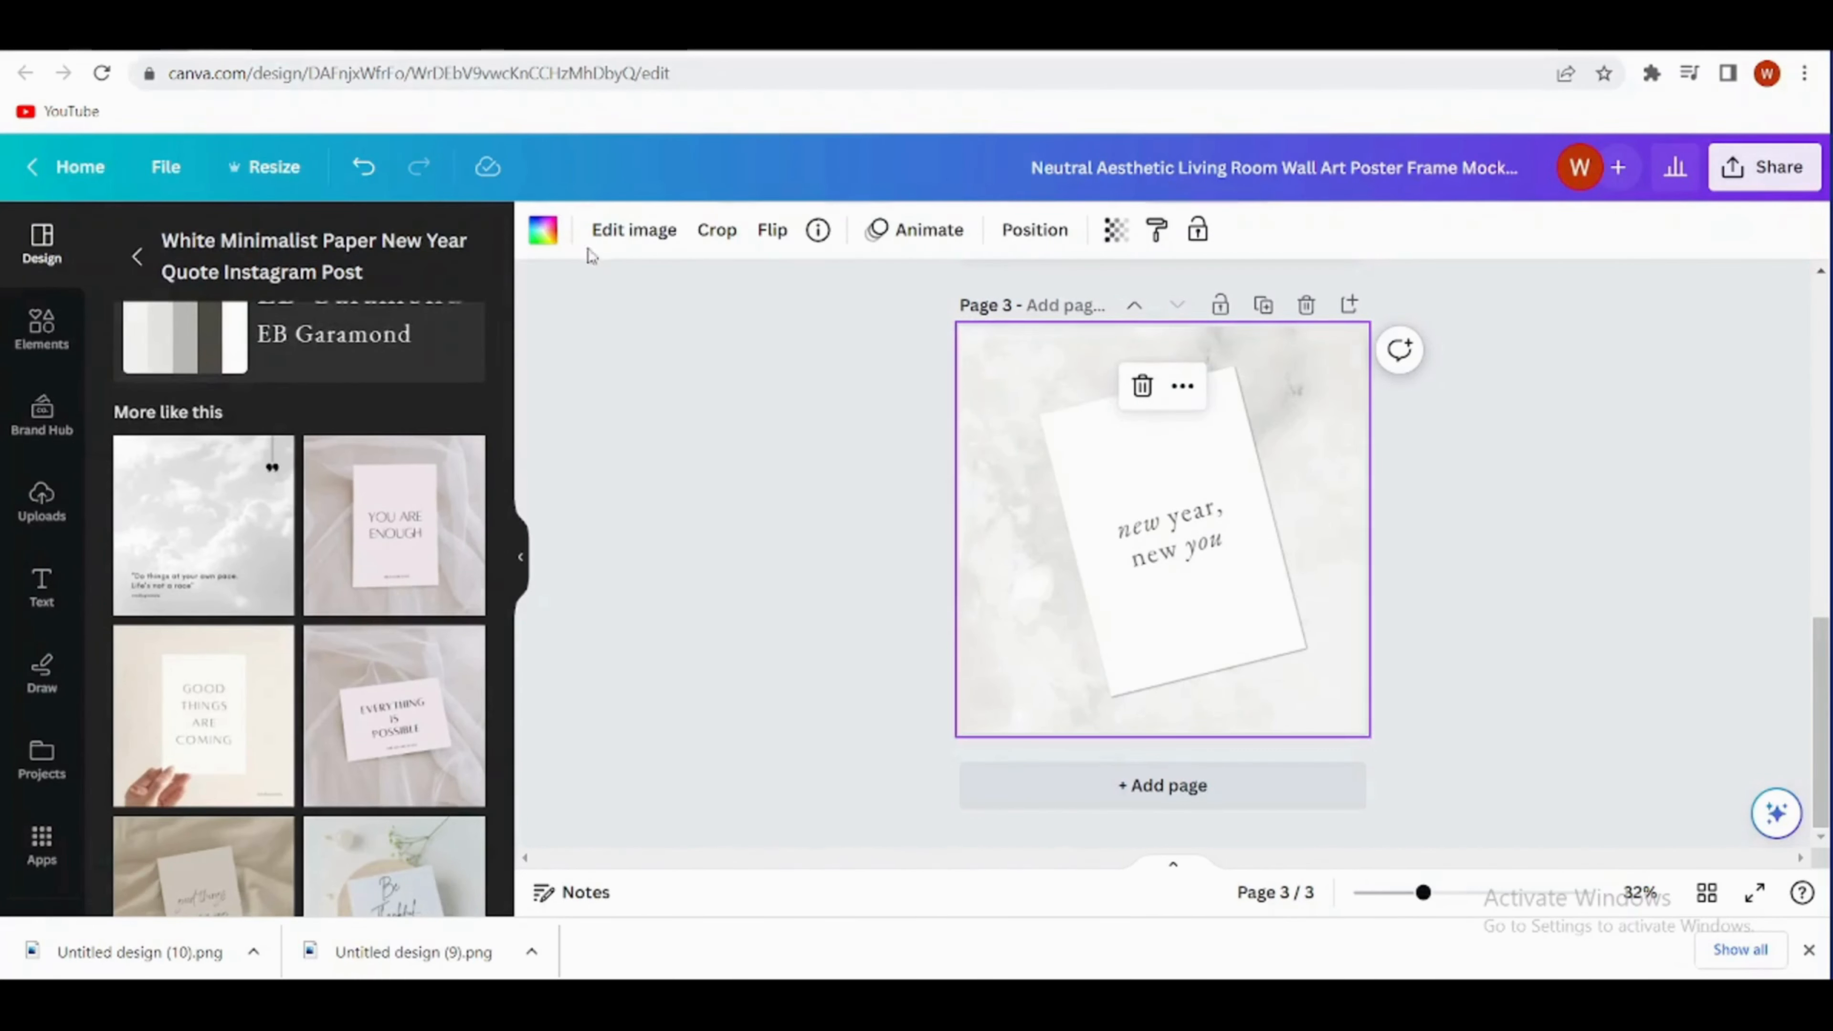
{"action": "left_click", "coordinate": [543, 230]}
{"action": "left_click", "coordinate": [267, 650]}
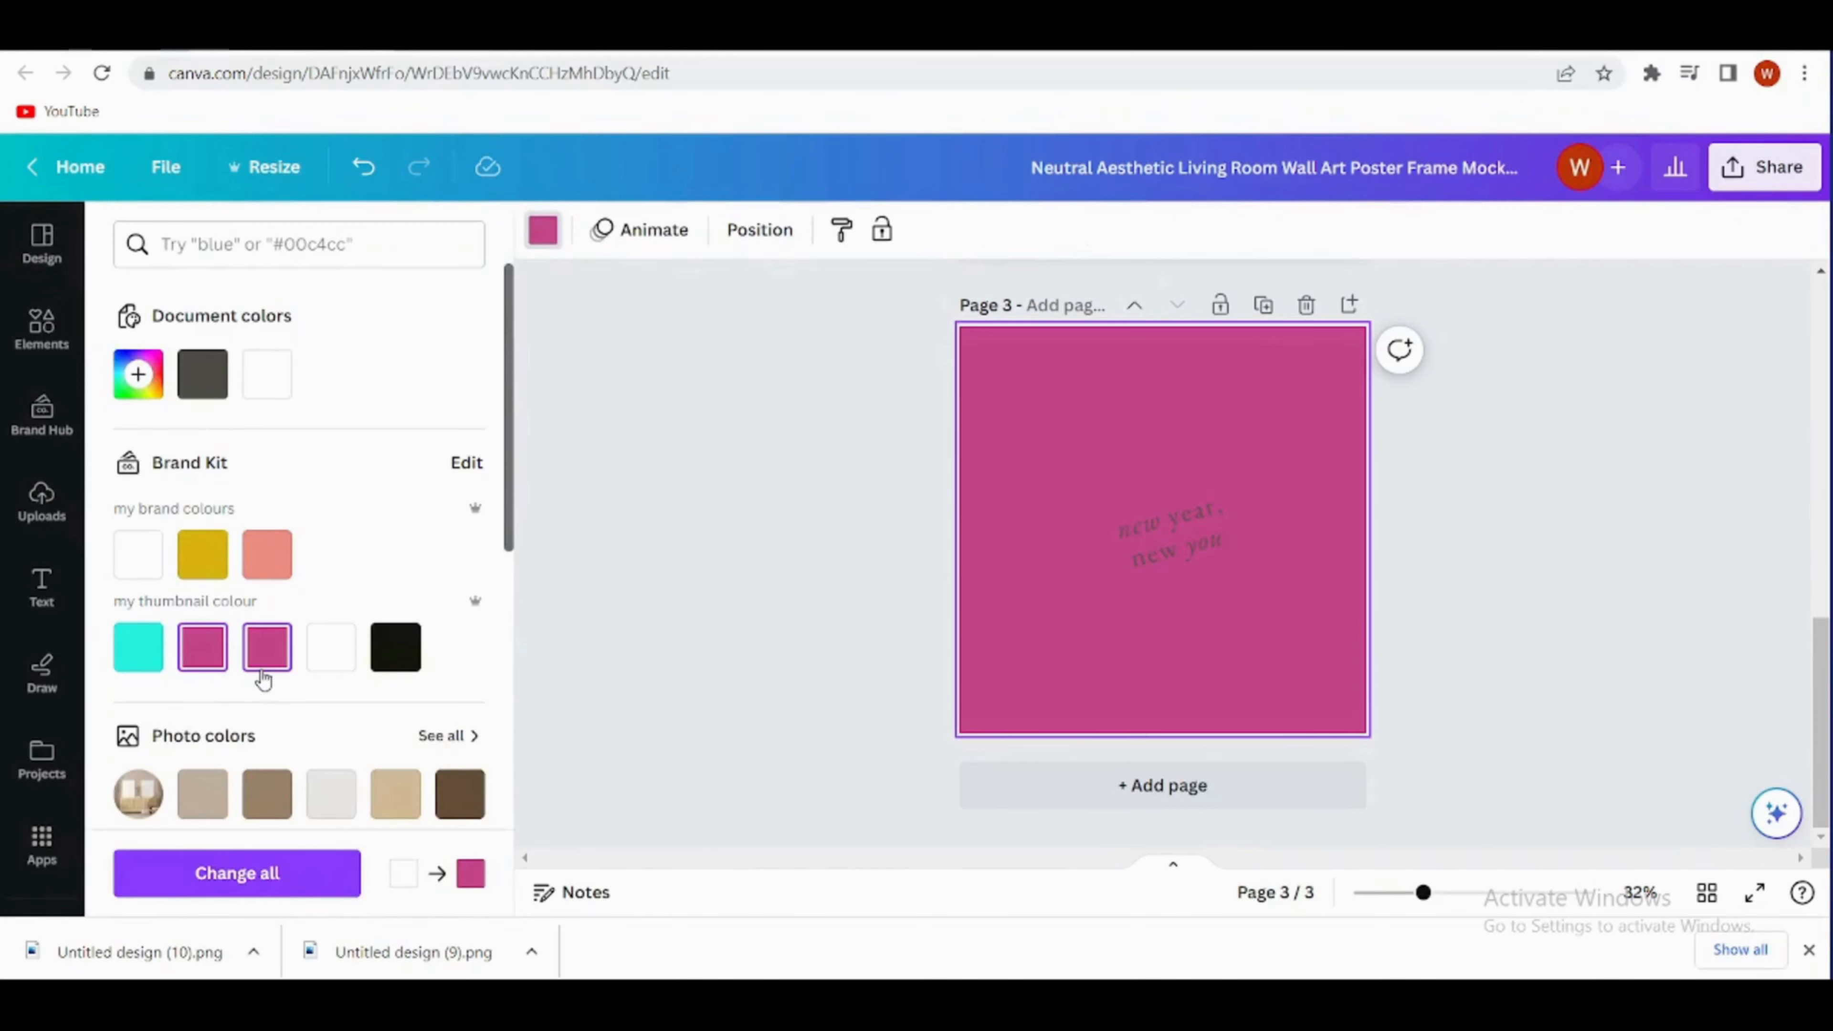
{"action": "left_click", "coordinate": [363, 167]}
- Add the uploaded "I a-peach-iate You!" card to page 3, tilting and sizing it to cover the mockup's slanted white card
{"action": "left_click", "coordinate": [42, 501]}
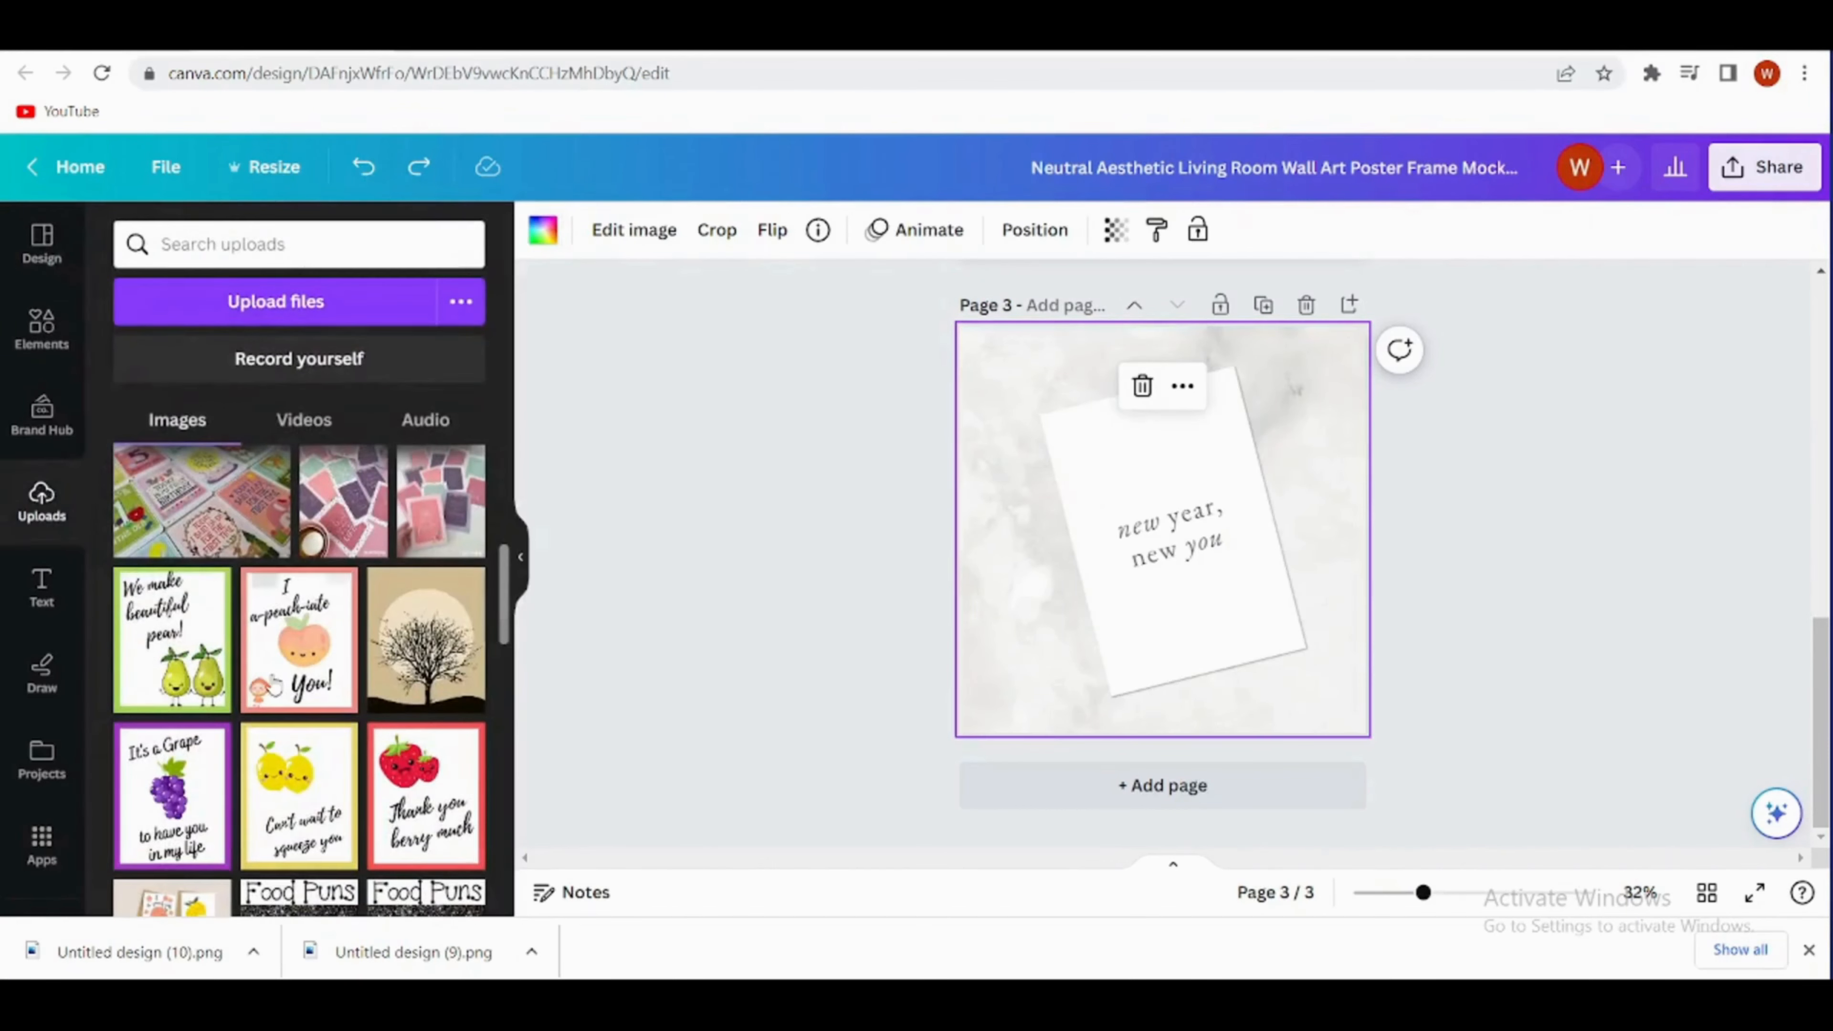
{"action": "left_click_drag", "start_coordinate": [299, 639], "coordinate": [1162, 531]}
{"action": "left_click_drag", "start_coordinate": [1162, 639], "coordinate": [1186, 631]}
{"action": "left_click_drag", "start_coordinate": [1168, 547], "coordinate": [1304, 738]}
{"action": "key", "text": "Escape"}
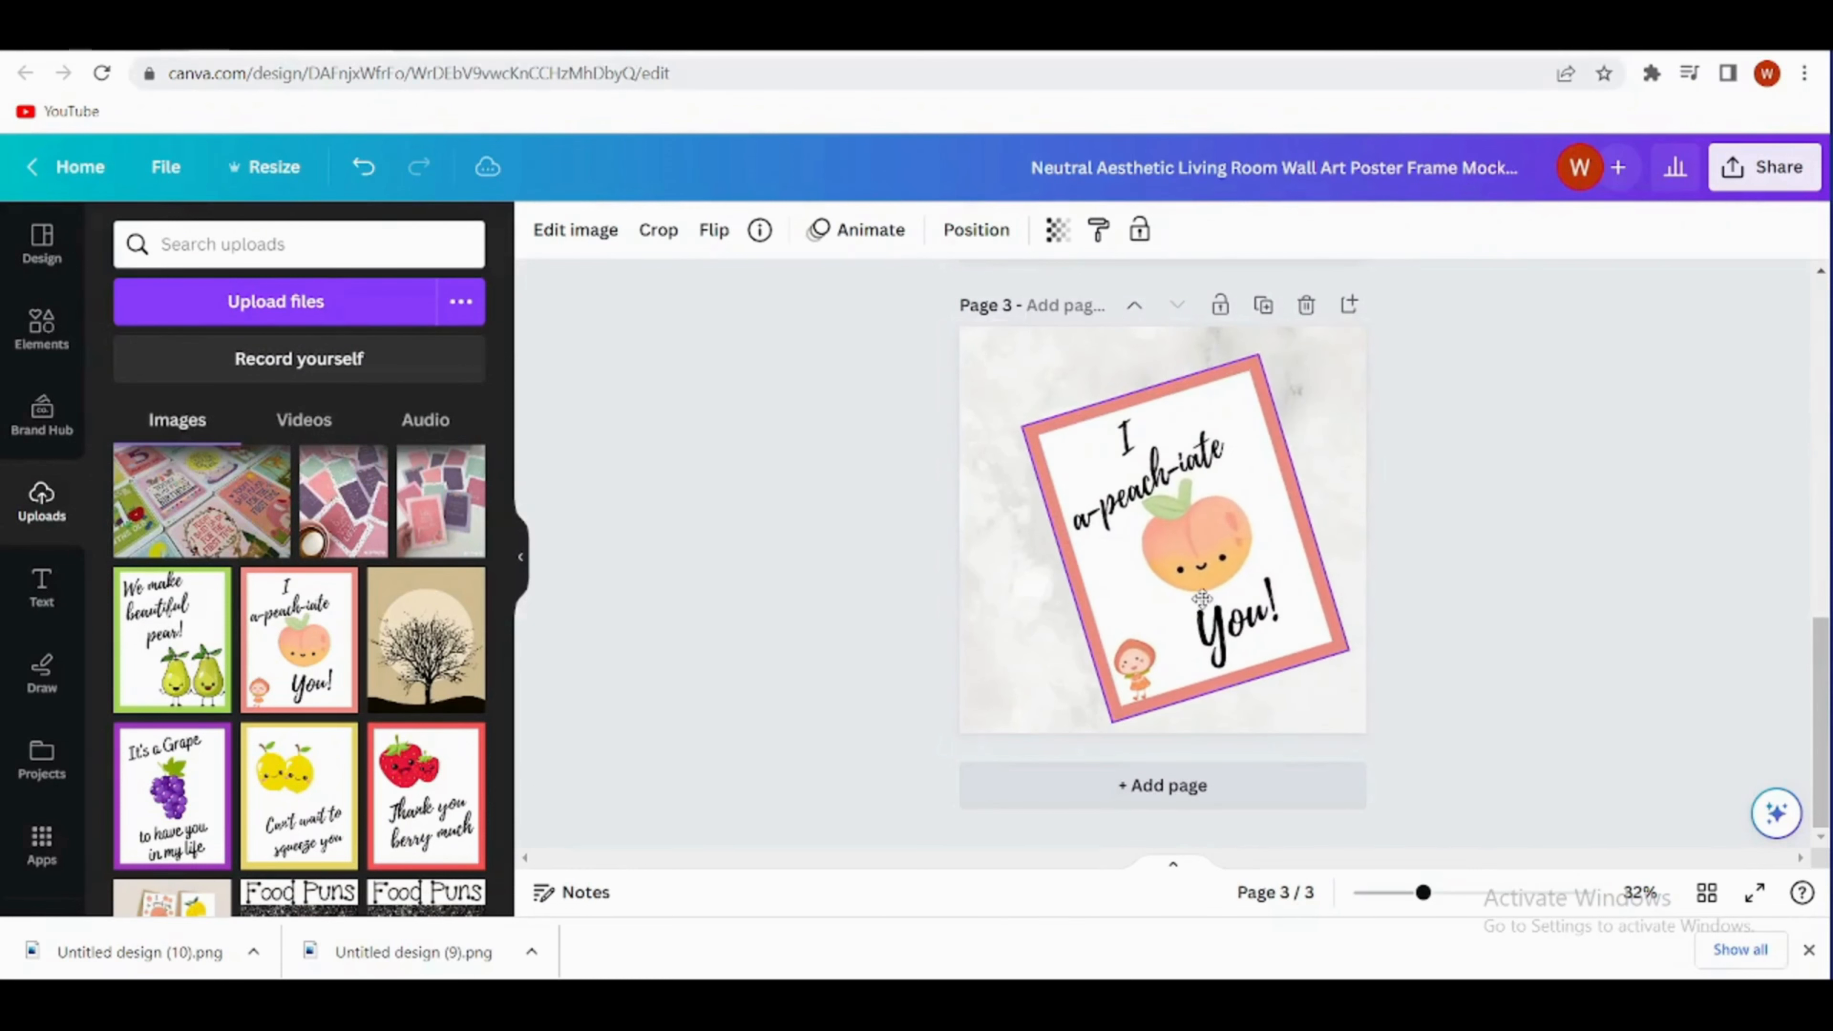
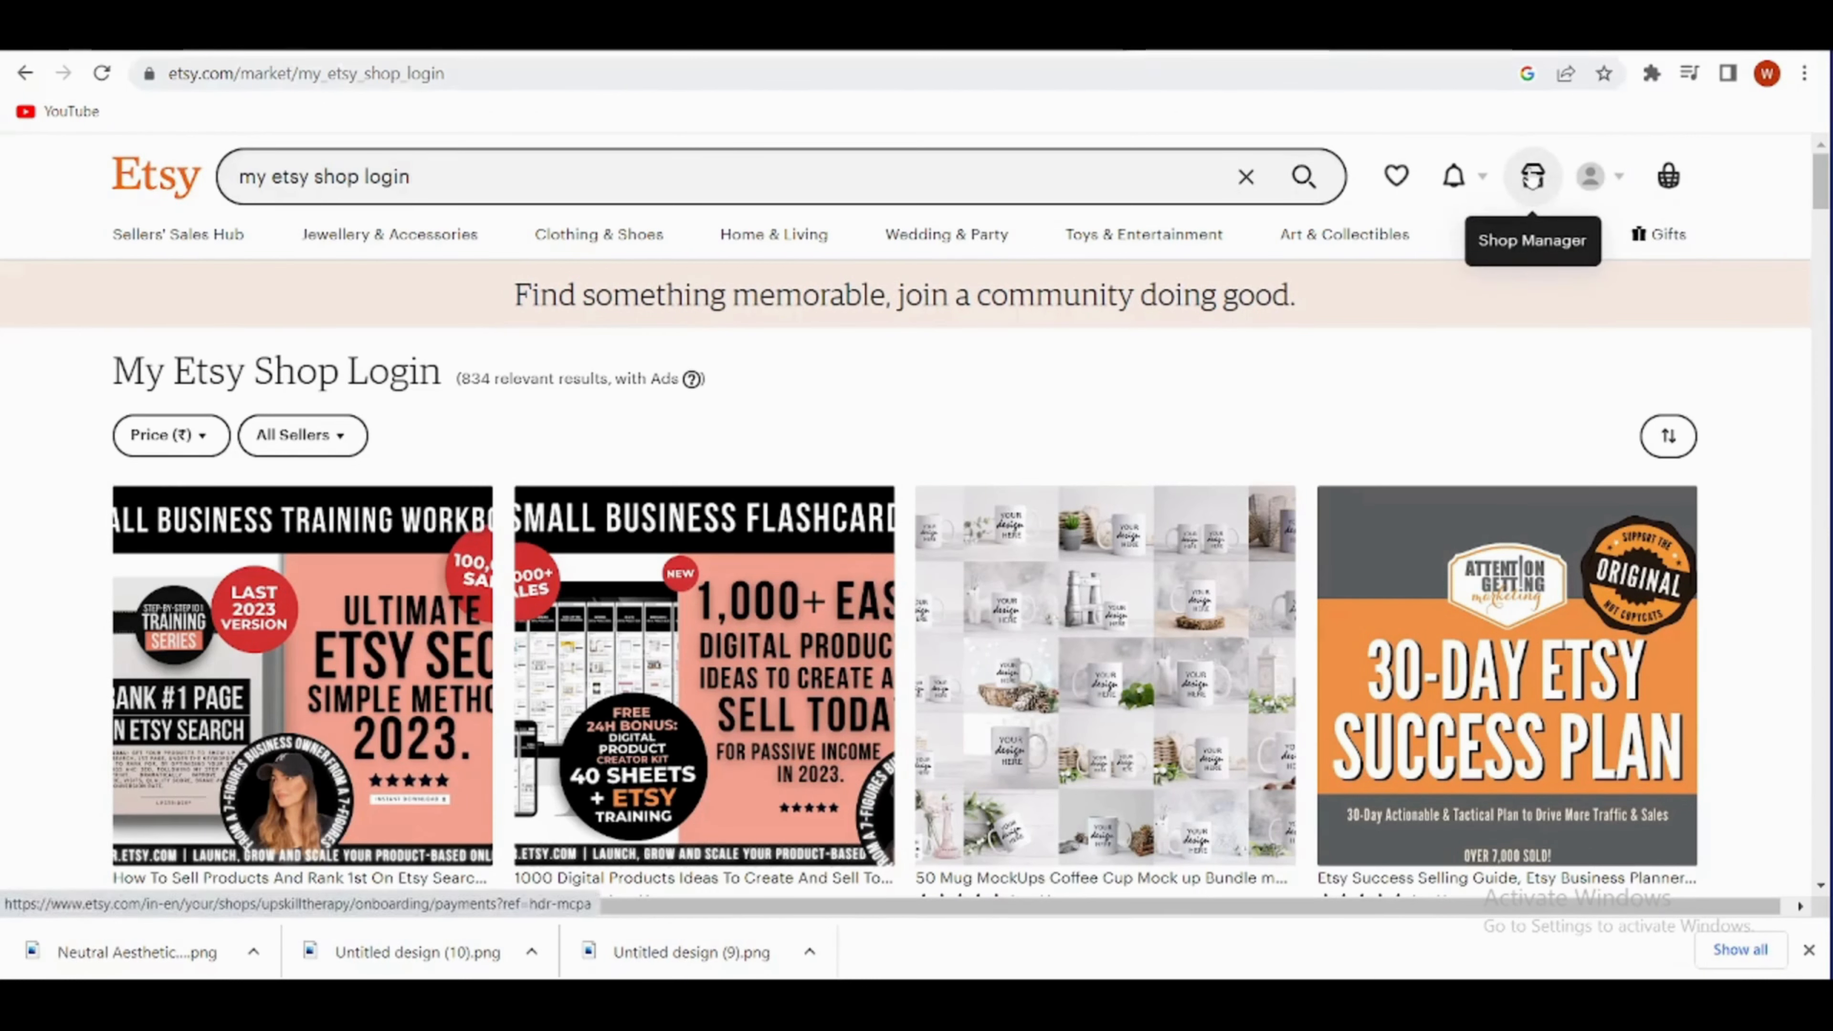
- Open the Etsy shop manager, accept the existing shop preferences and shop name, and start a new listing
{"action": "left_click", "coordinate": [1533, 179]}
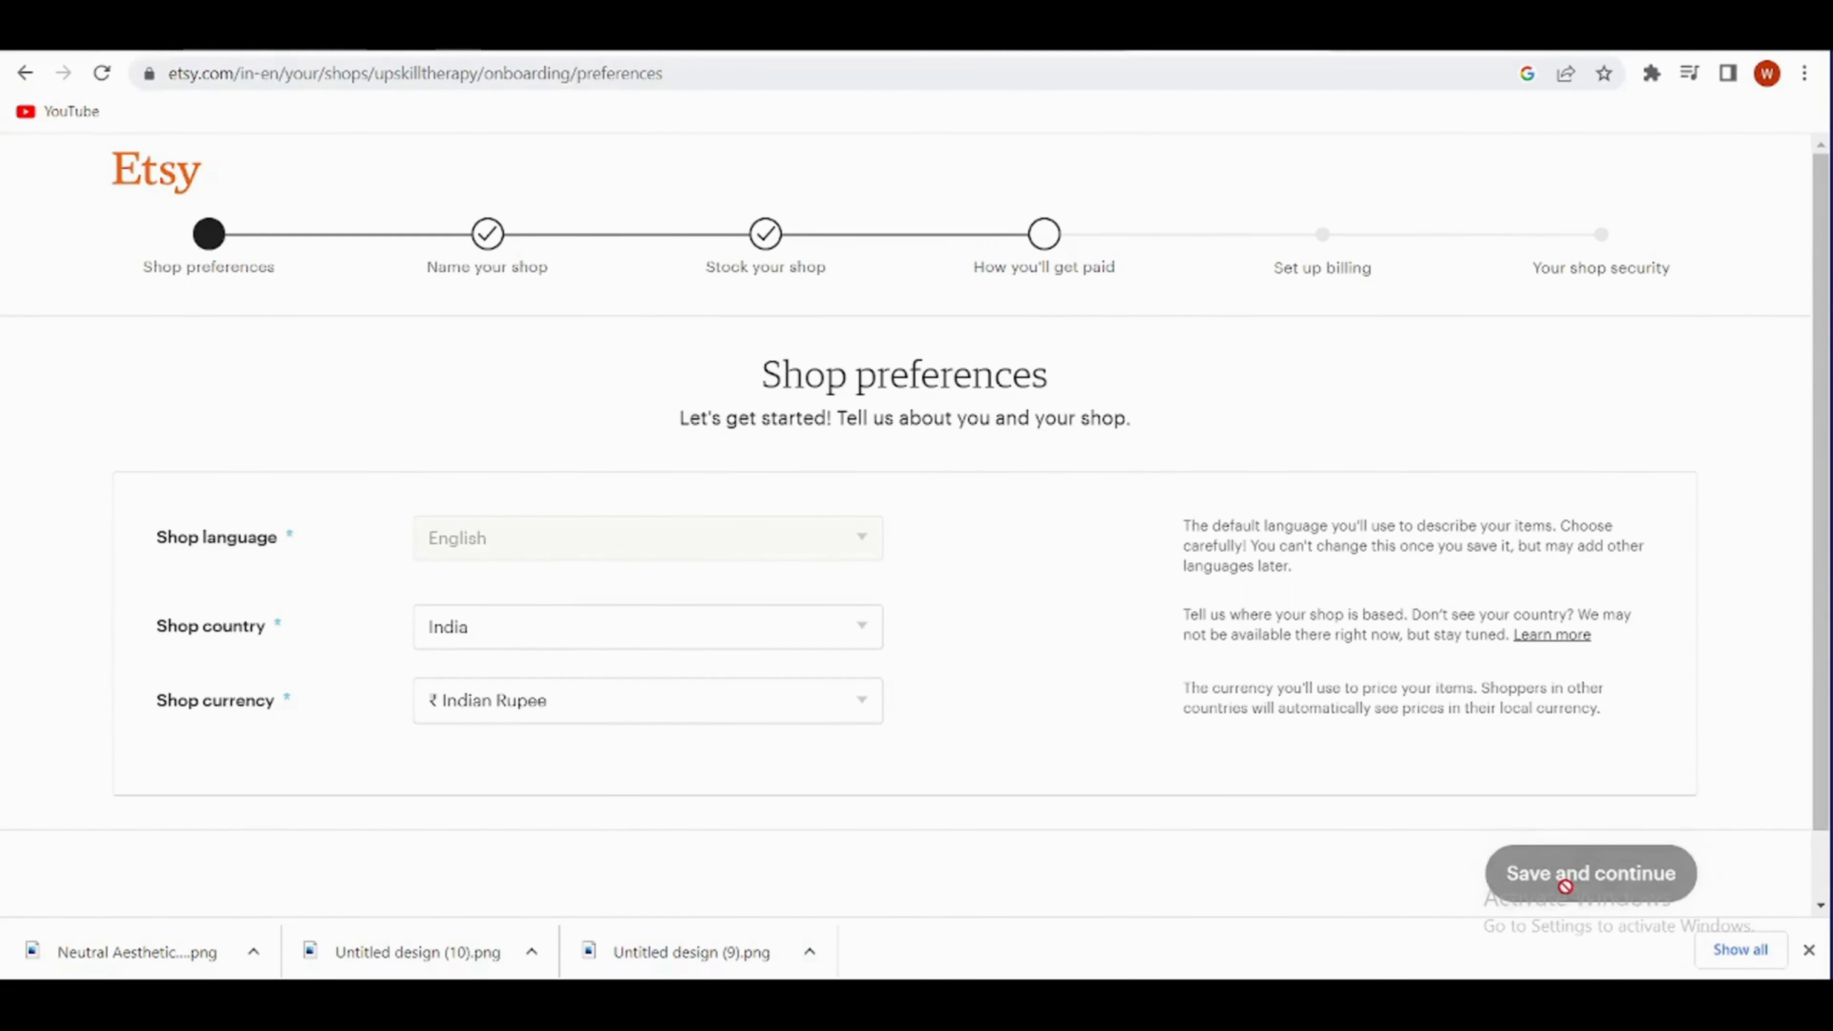
{"action": "left_click", "coordinate": [1577, 875]}
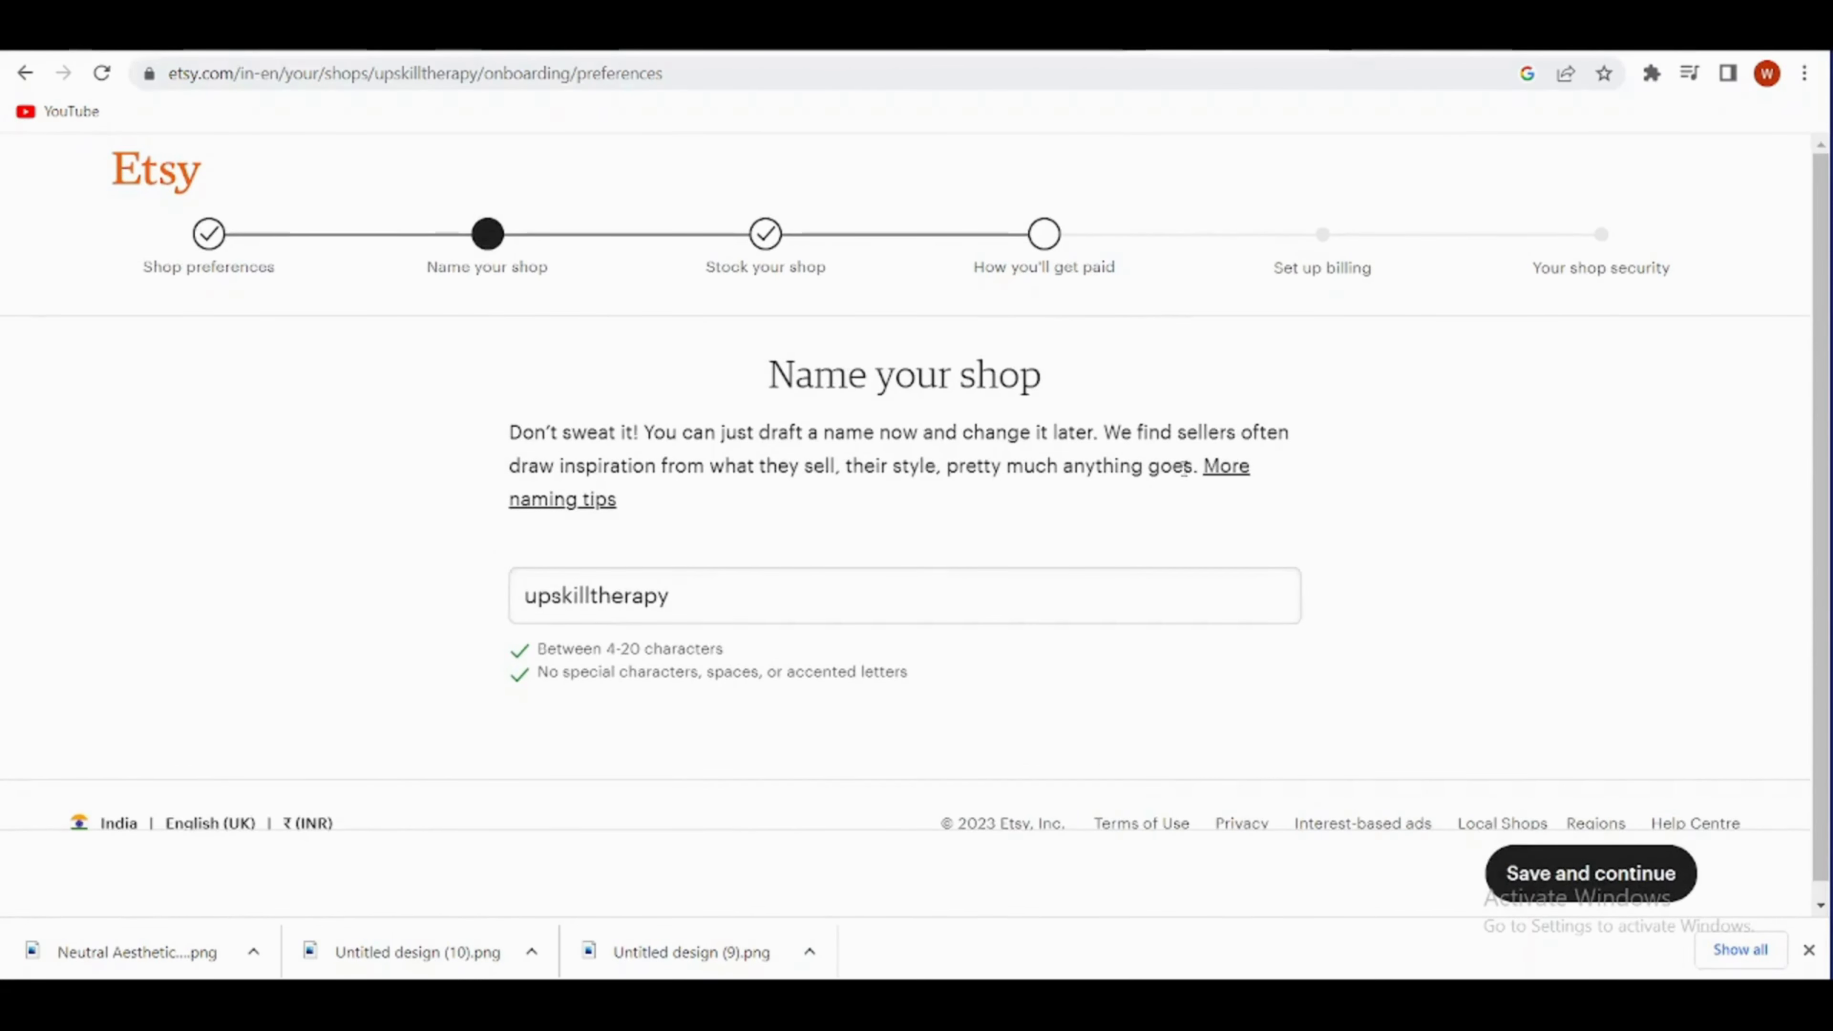
{"action": "left_click", "coordinate": [1591, 872]}
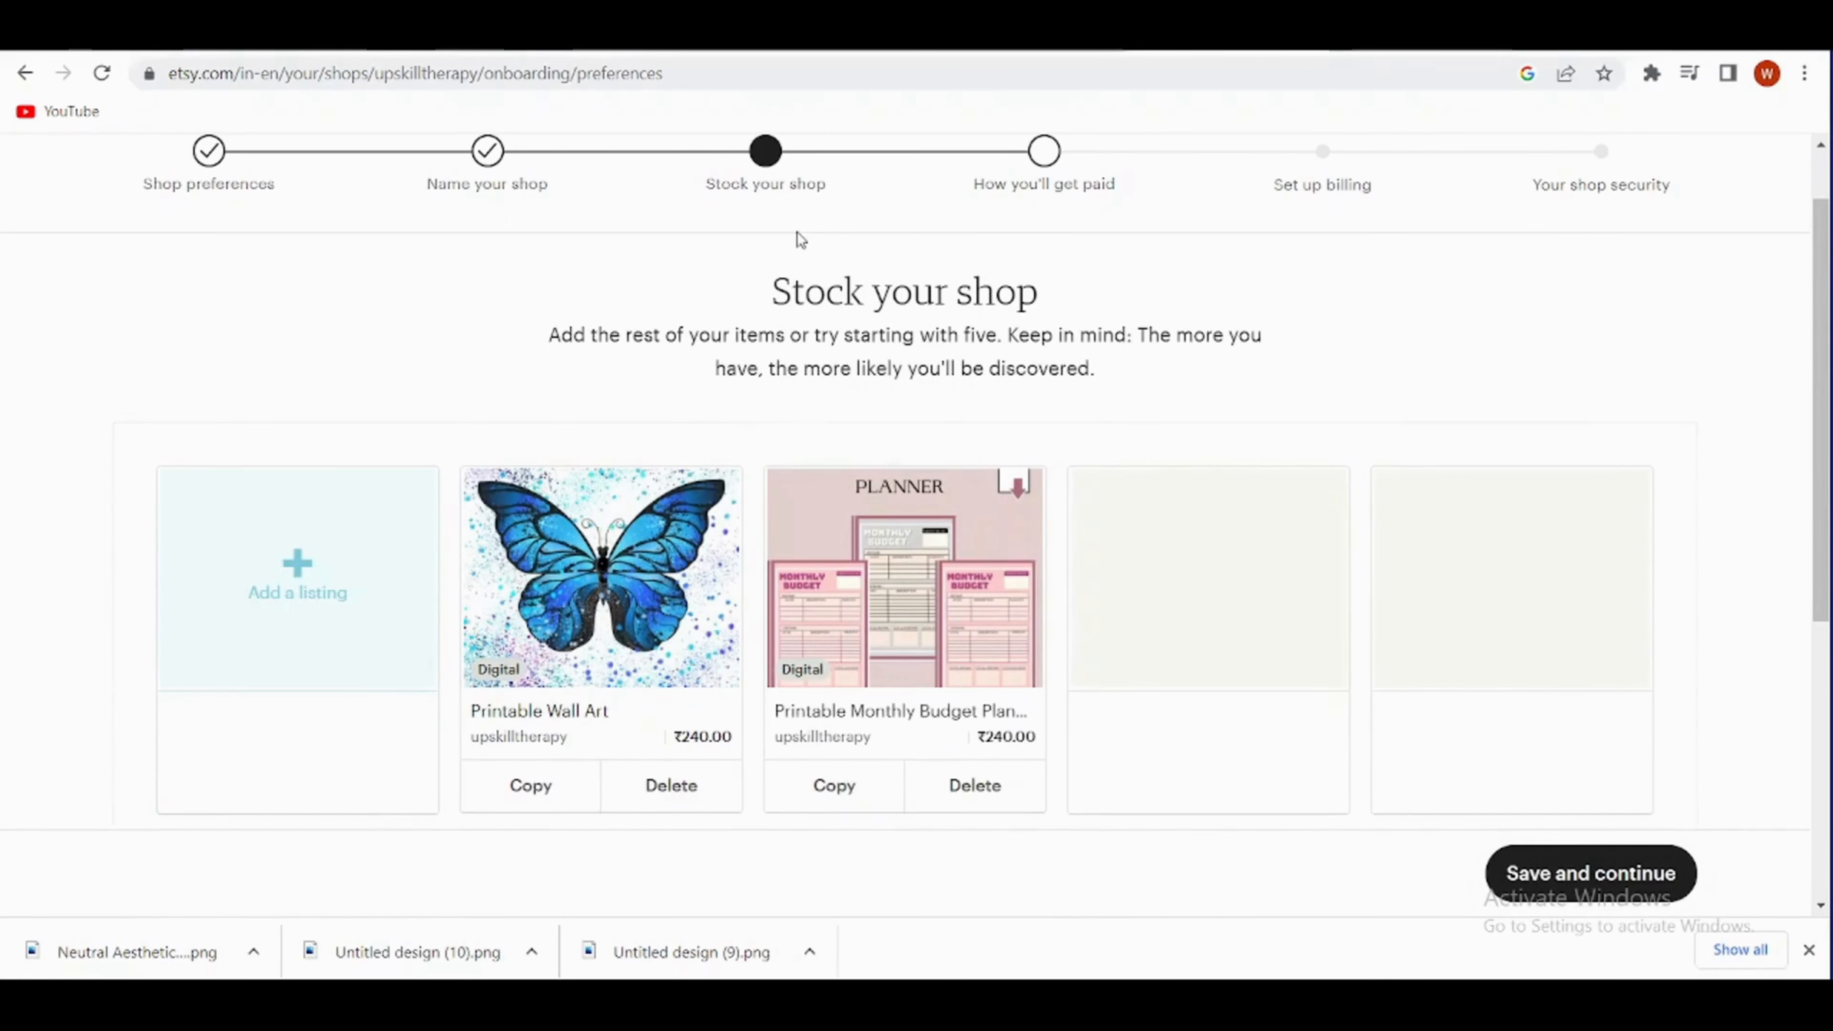
{"action": "left_click", "coordinate": [287, 575]}
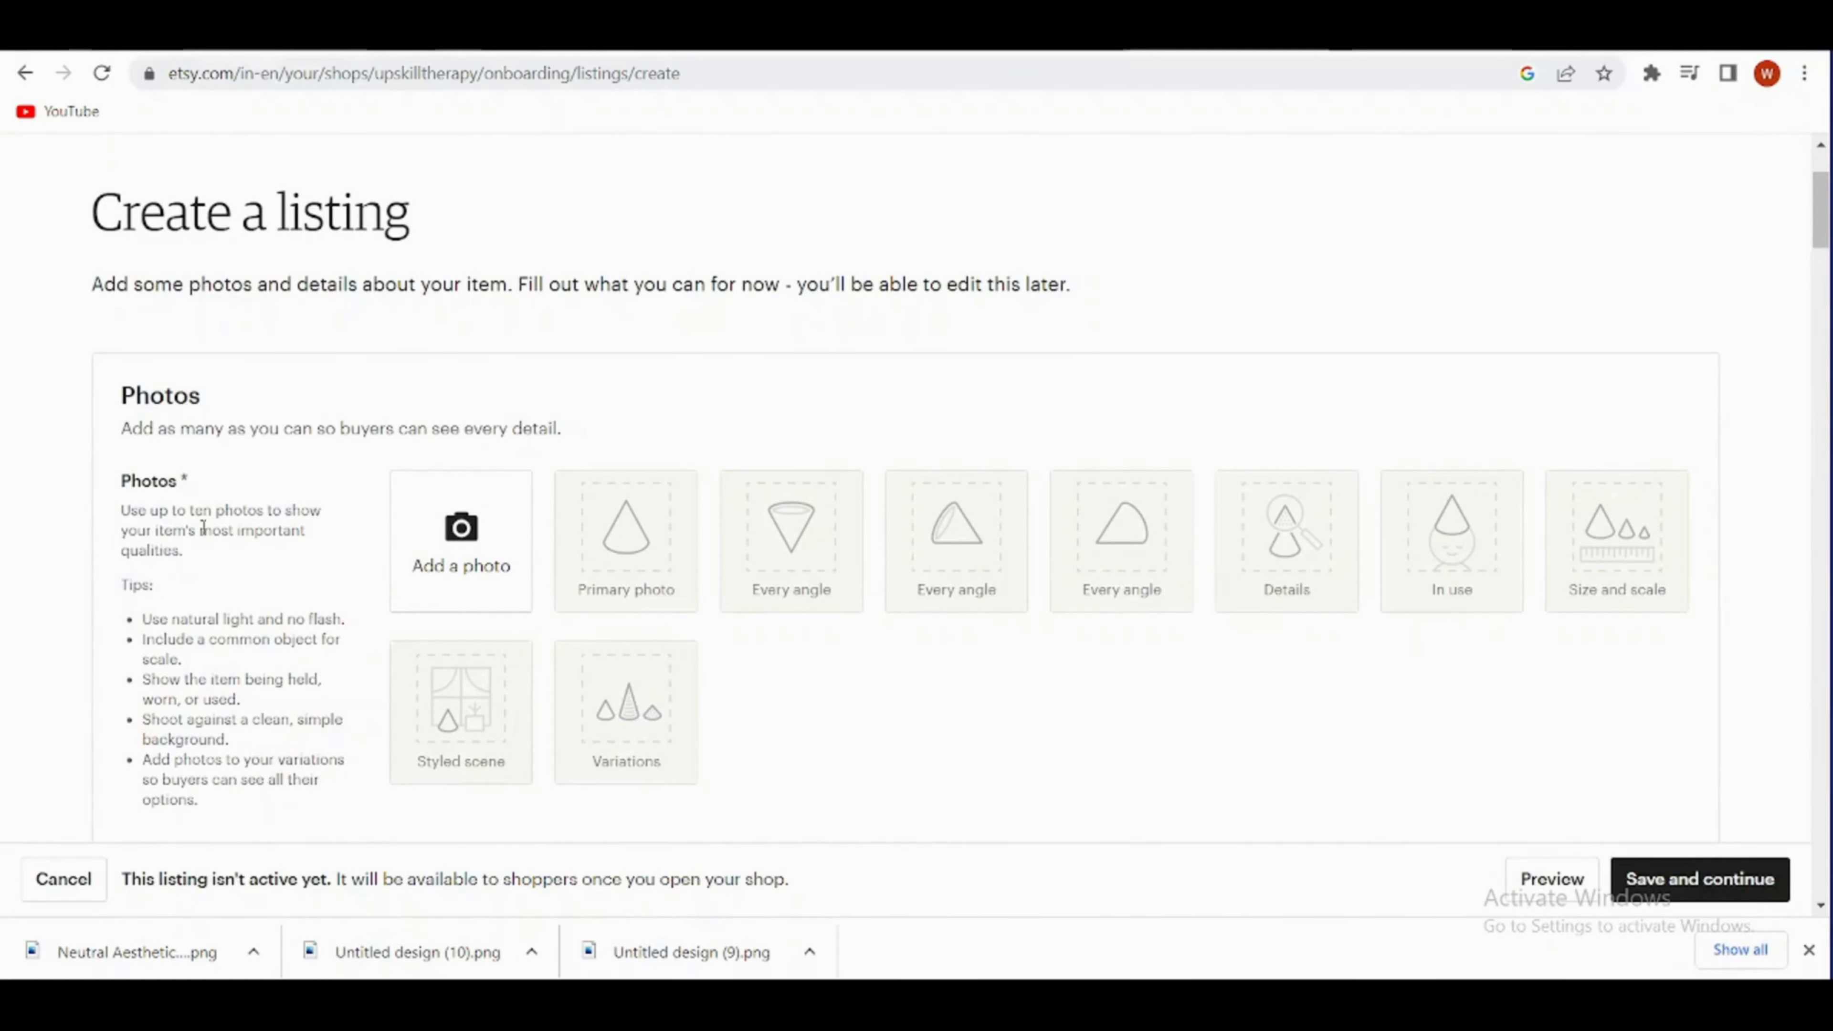
- Add the downloaded Neutral Aesthetic, Untitled design (10) and Untitled design (9) PNGs as listing photos, and preview the primary photo
{"action": "left_click_drag", "start_coordinate": [130, 952], "coordinate": [462, 578]}
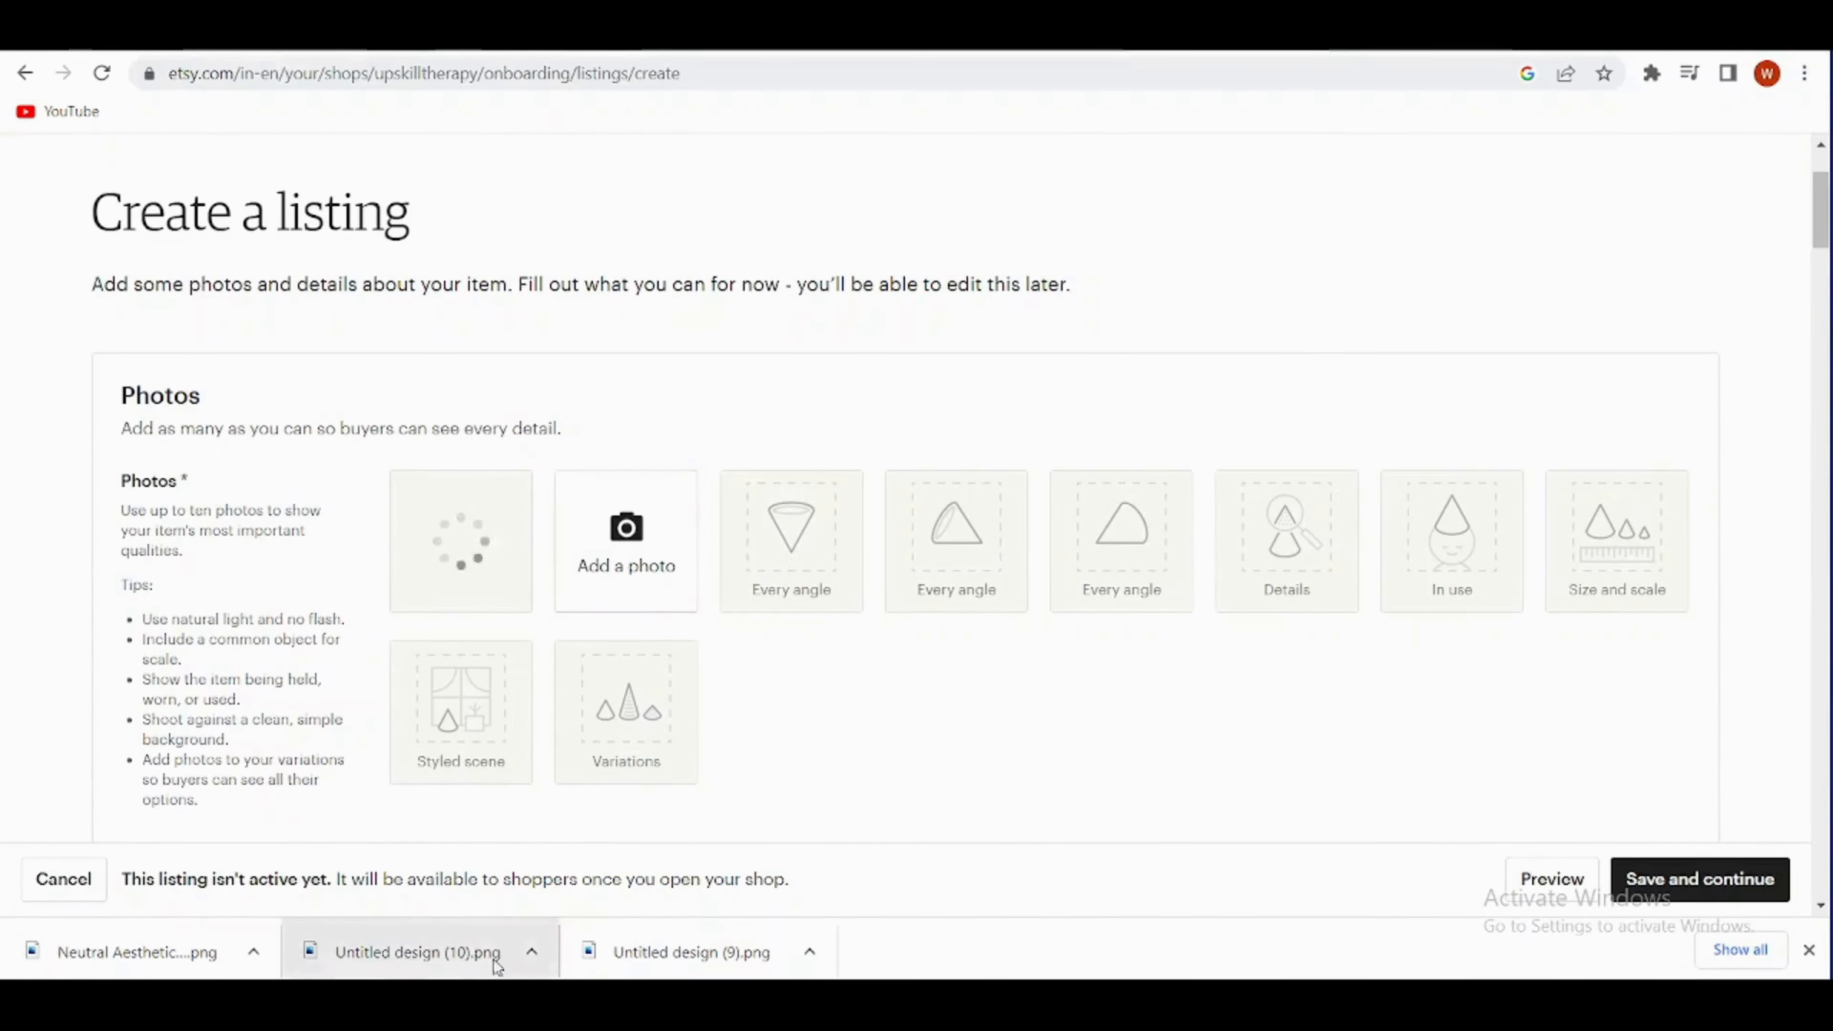
{"action": "left_click_drag", "start_coordinate": [497, 966], "coordinate": [628, 570]}
{"action": "left_click_drag", "start_coordinate": [671, 951], "coordinate": [771, 539]}
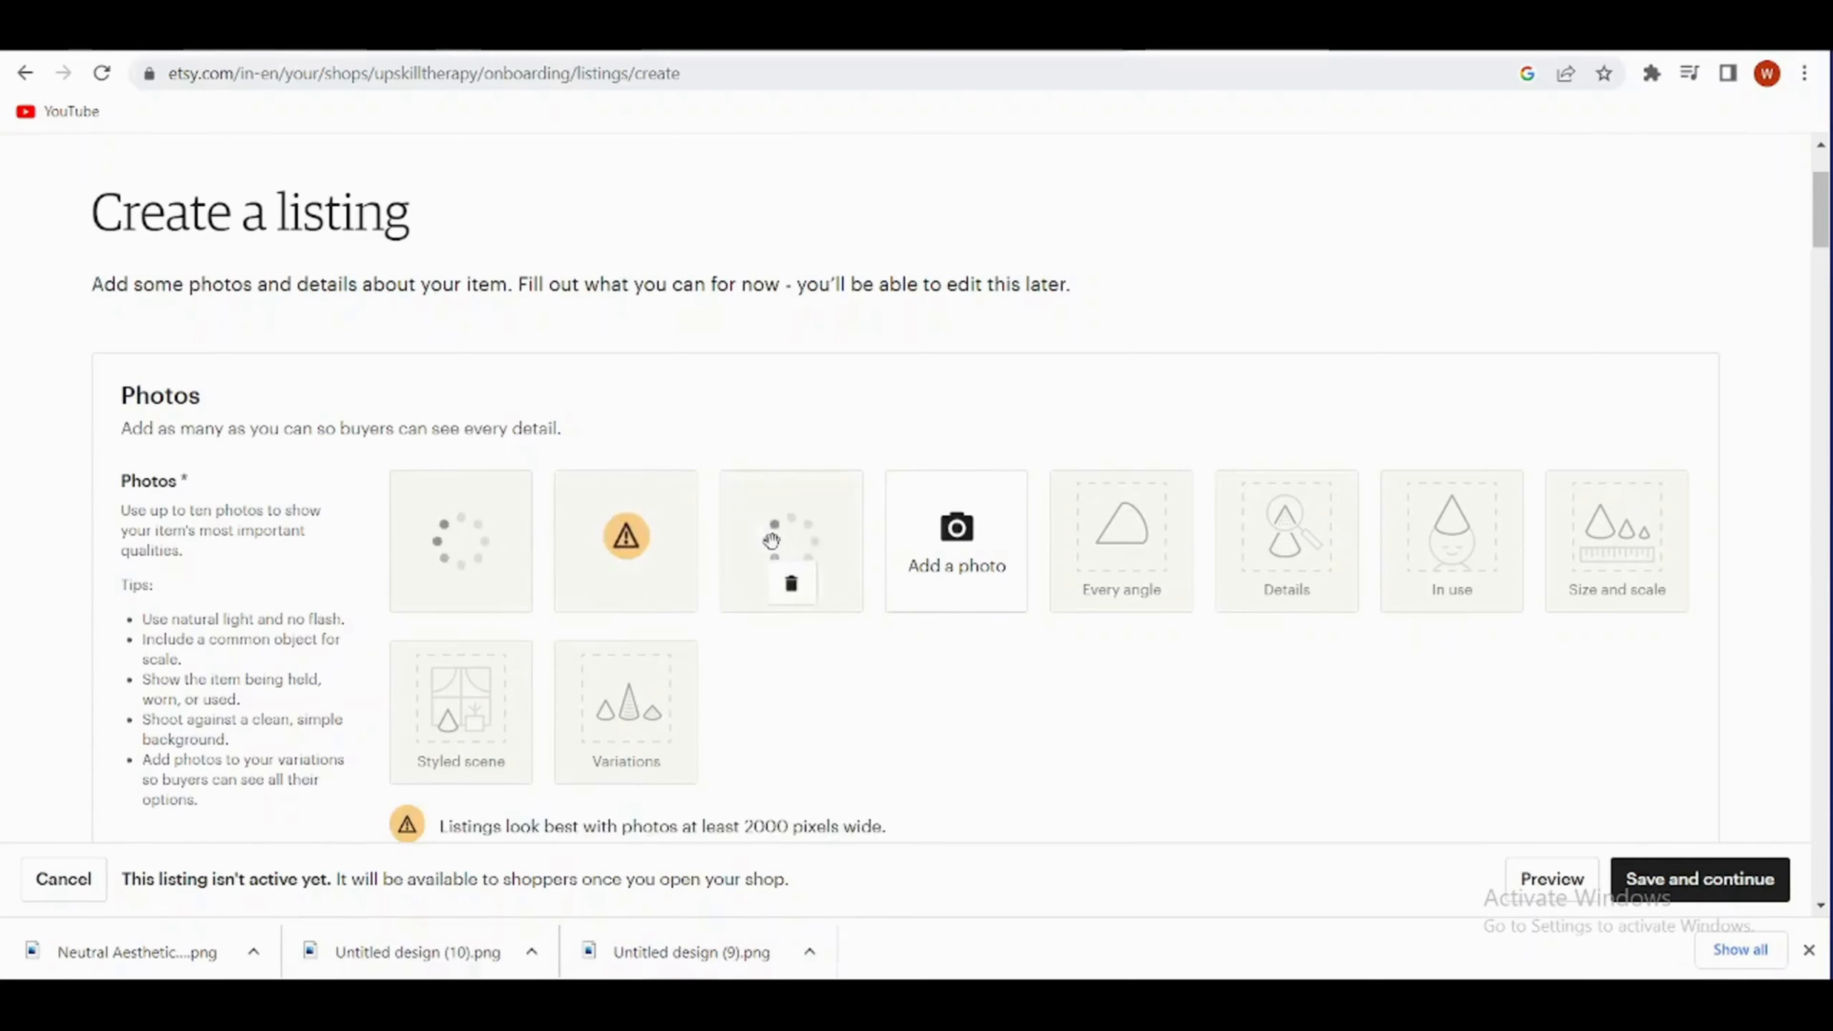
{"action": "scroll", "coordinate": [461, 631], "scroll_direction": "up", "scroll_amount": 1}
{"action": "left_click", "coordinate": [460, 628]}
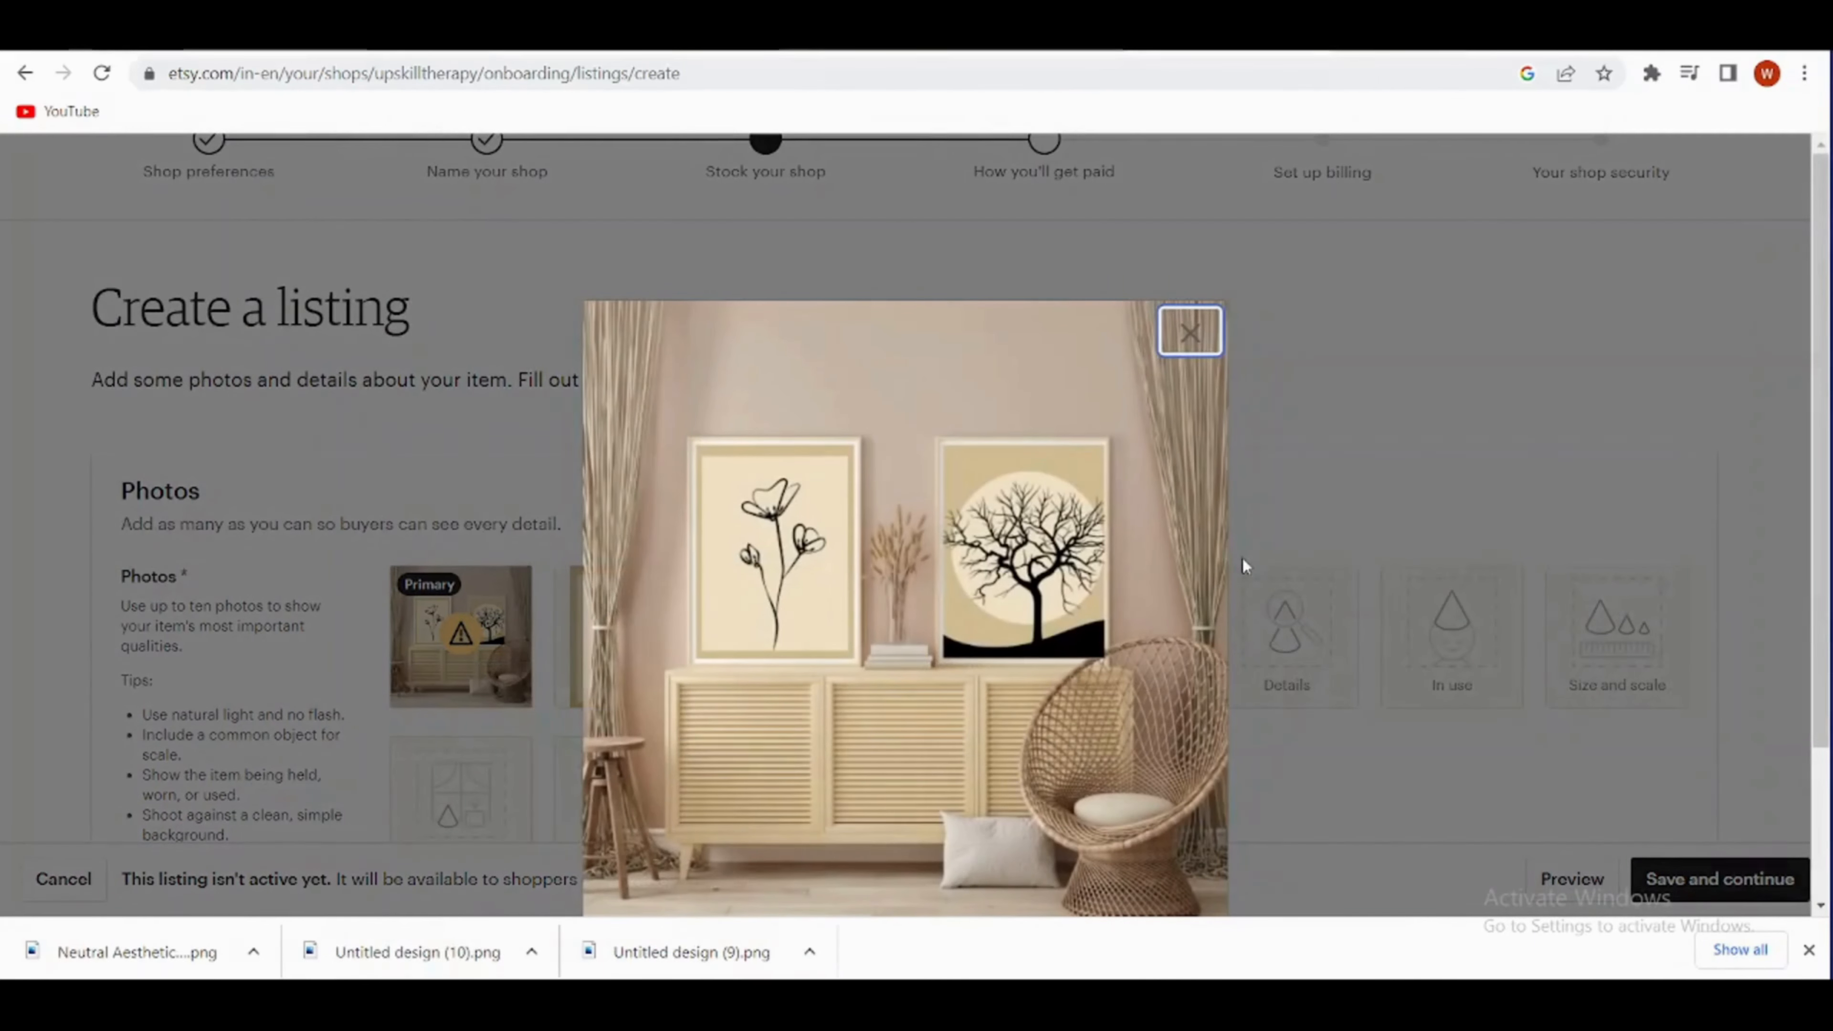
{"action": "left_click", "coordinate": [1189, 331]}
{"action": "mouse_move", "coordinate": [625, 659]}
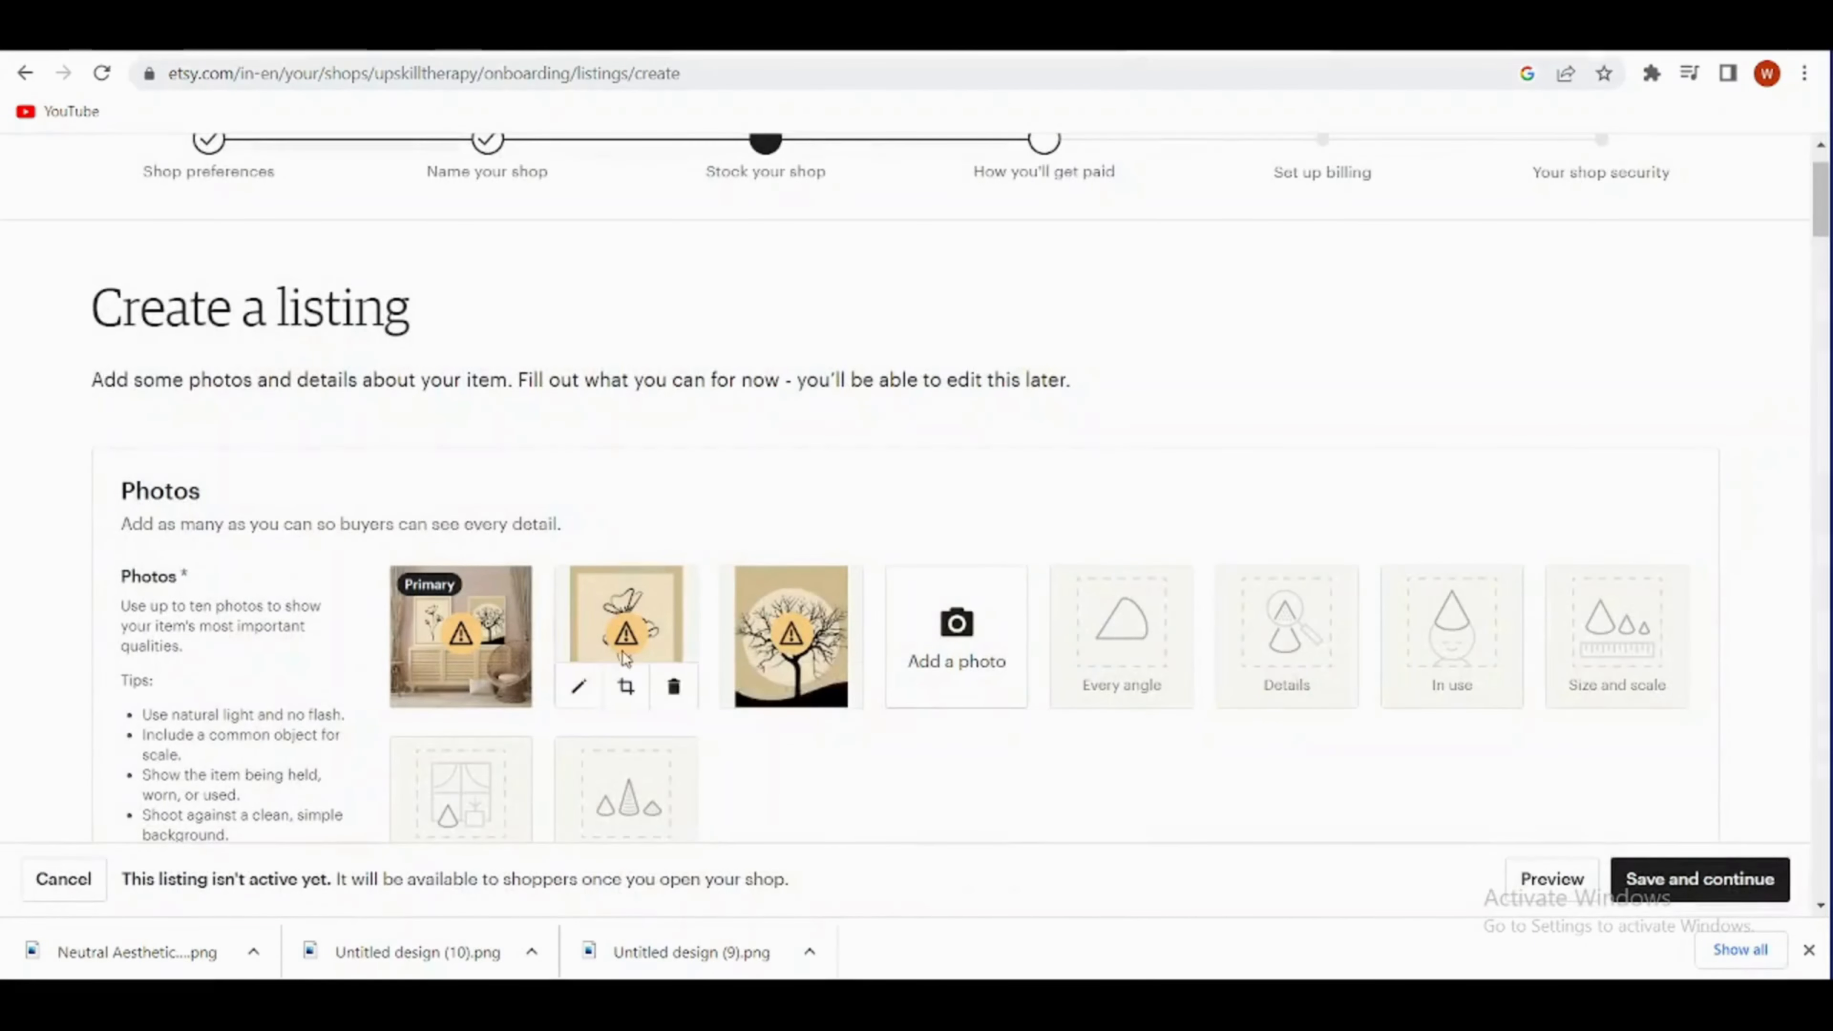
- In the listing details, specify that the item was made by "I did", is "A finished product", and dates from 2020 - 2023
{"action": "scroll", "coordinate": [499, 699], "scroll_direction": "down", "scroll_amount": 6}
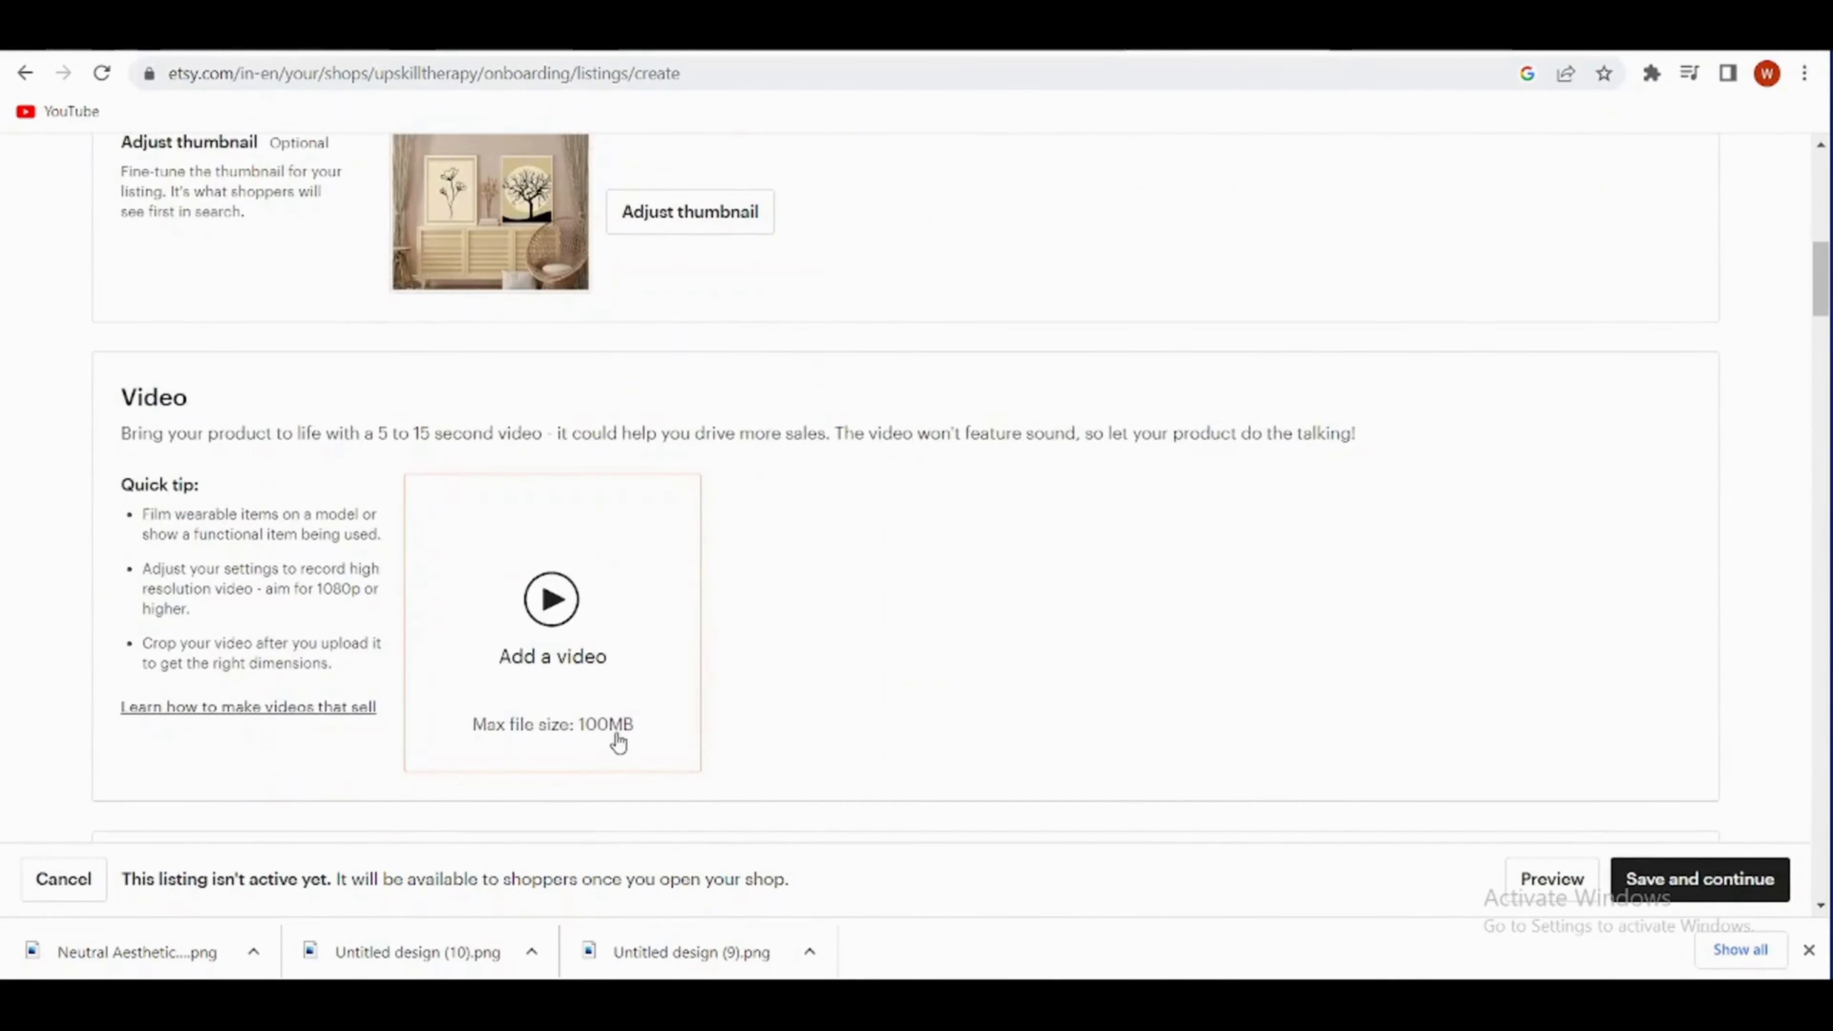
{"action": "scroll", "coordinate": [614, 741], "scroll_direction": "down", "scroll_amount": 3}
{"action": "scroll", "coordinate": [605, 642], "scroll_direction": "down", "scroll_amount": 3}
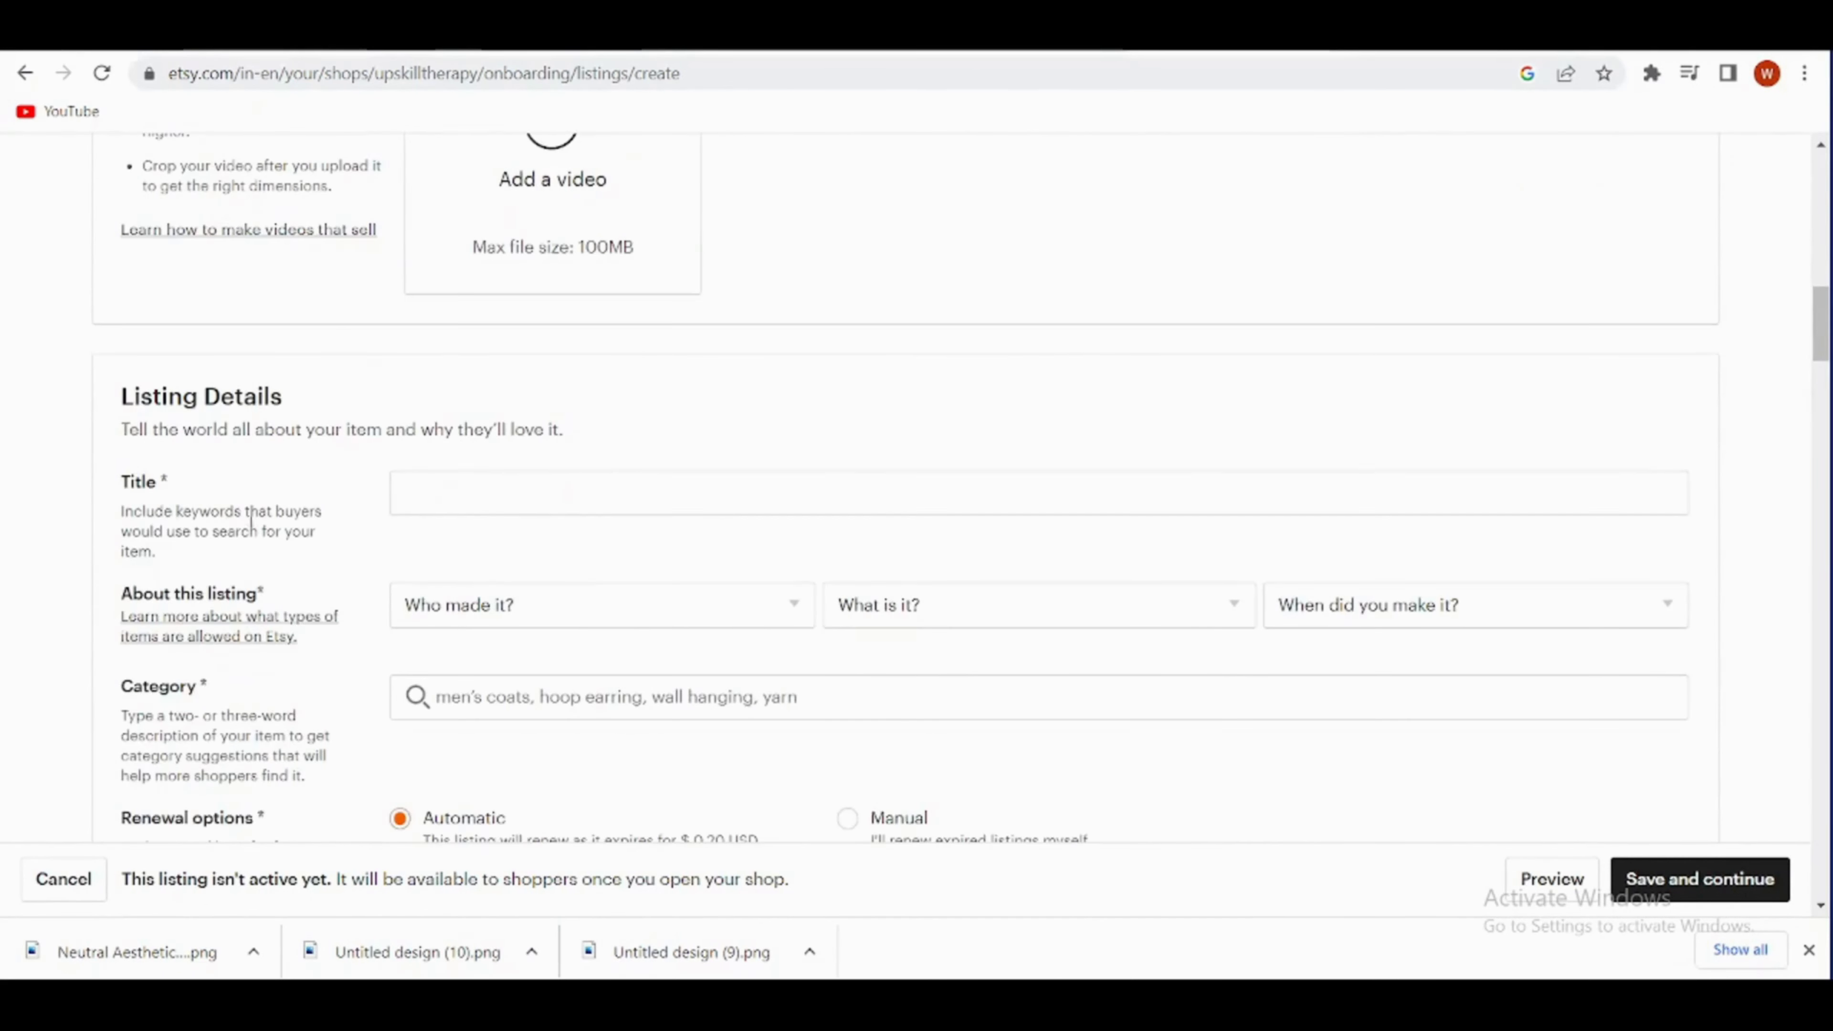
{"action": "scroll", "coordinate": [573, 577], "scroll_direction": "down", "scroll_amount": 2}
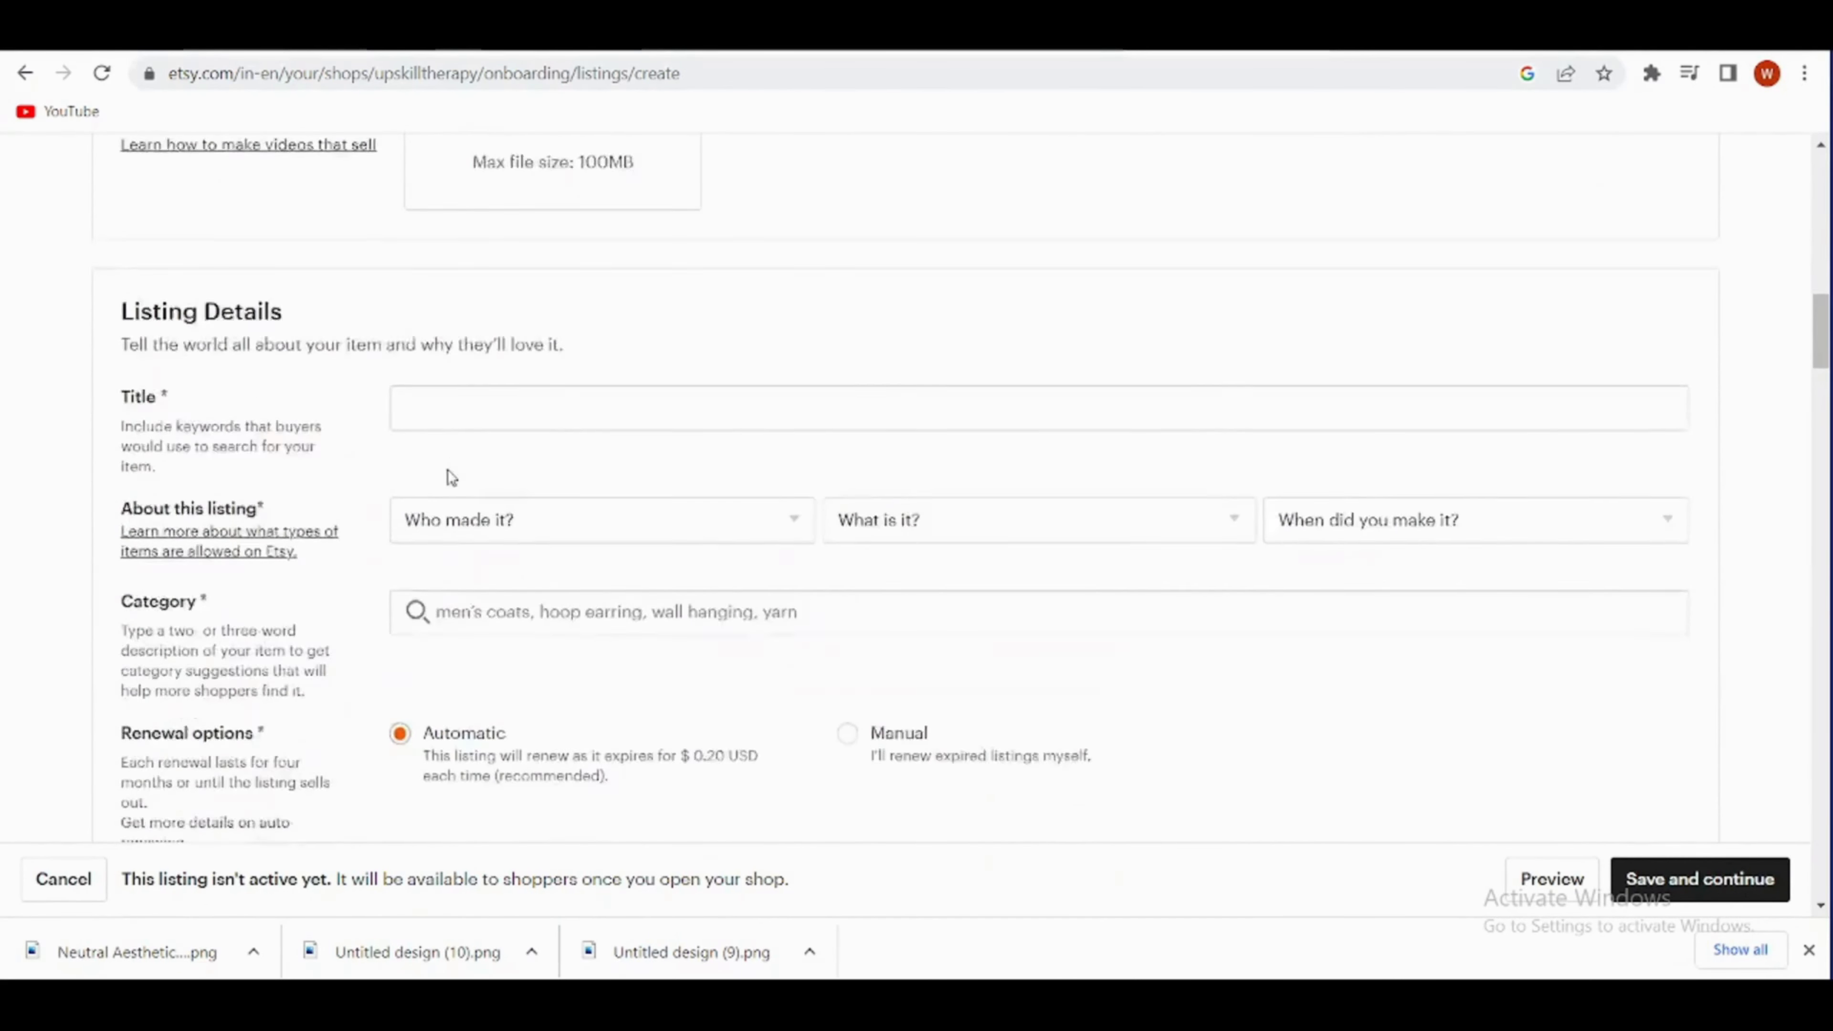
{"action": "scroll", "coordinate": [451, 476], "scroll_direction": "down", "scroll_amount": 1}
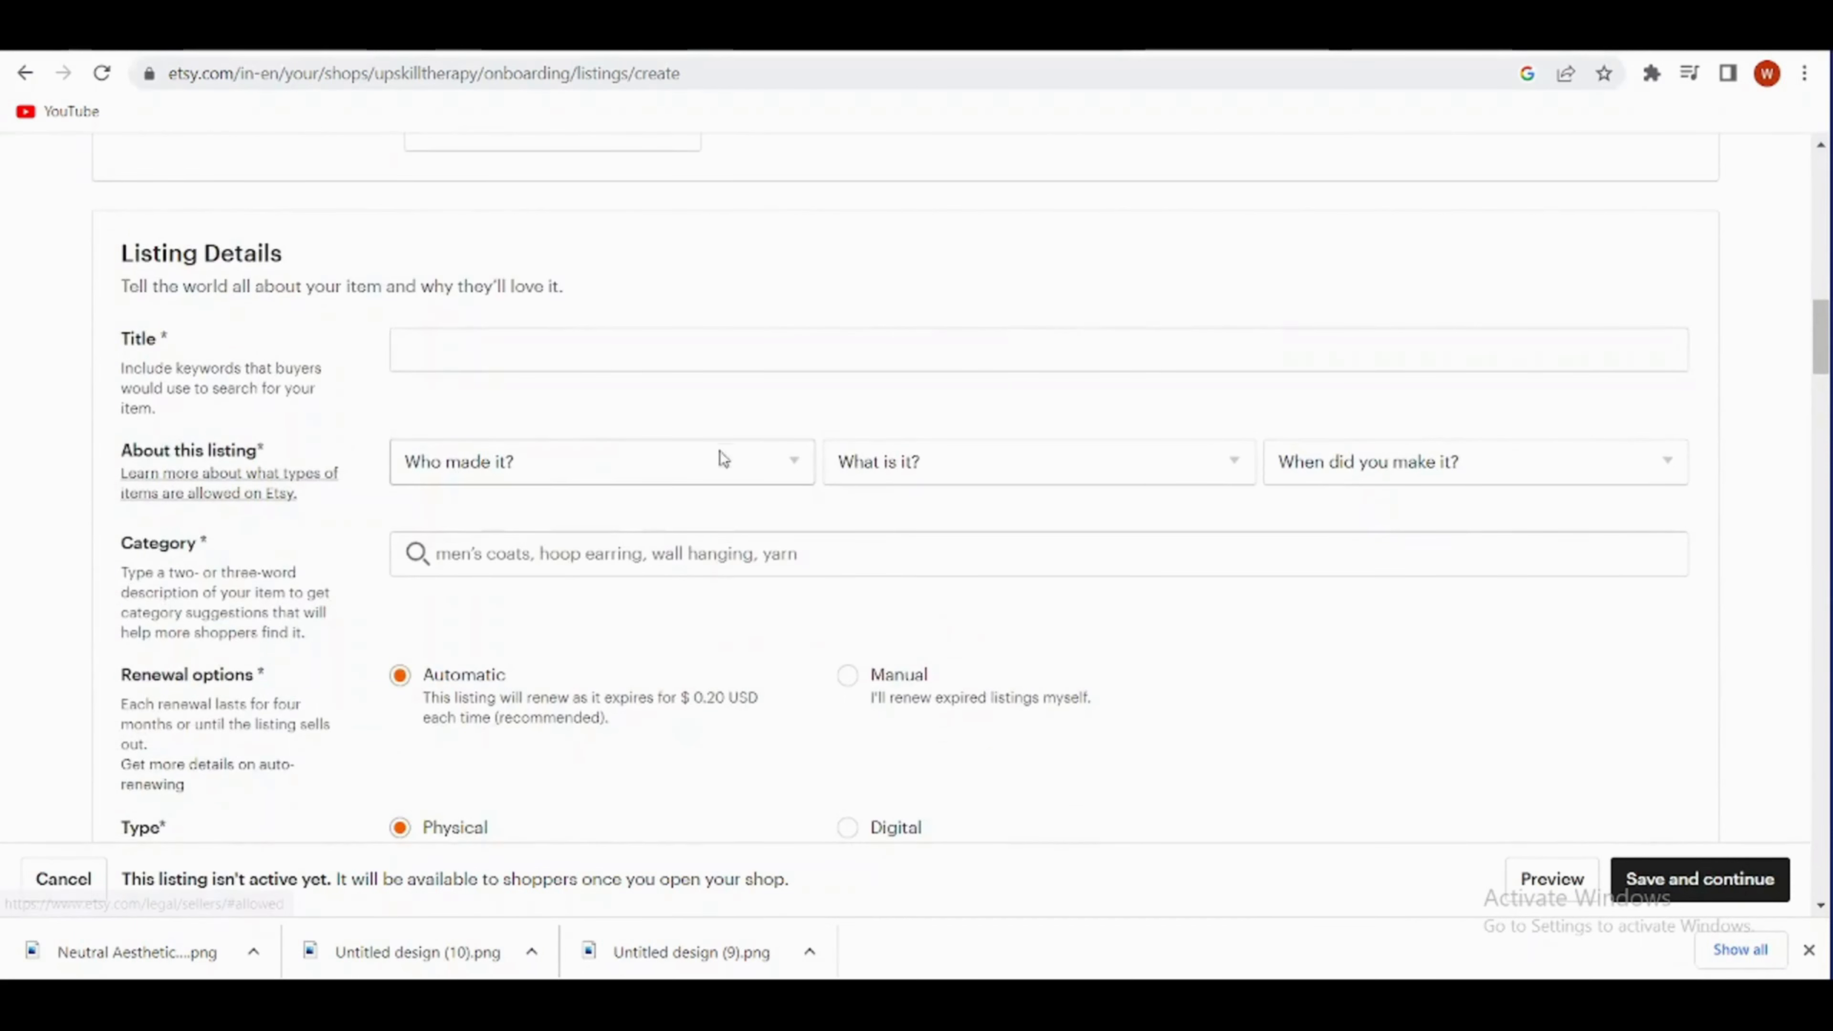
{"action": "left_click", "coordinate": [796, 467]}
{"action": "left_click", "coordinate": [658, 546]}
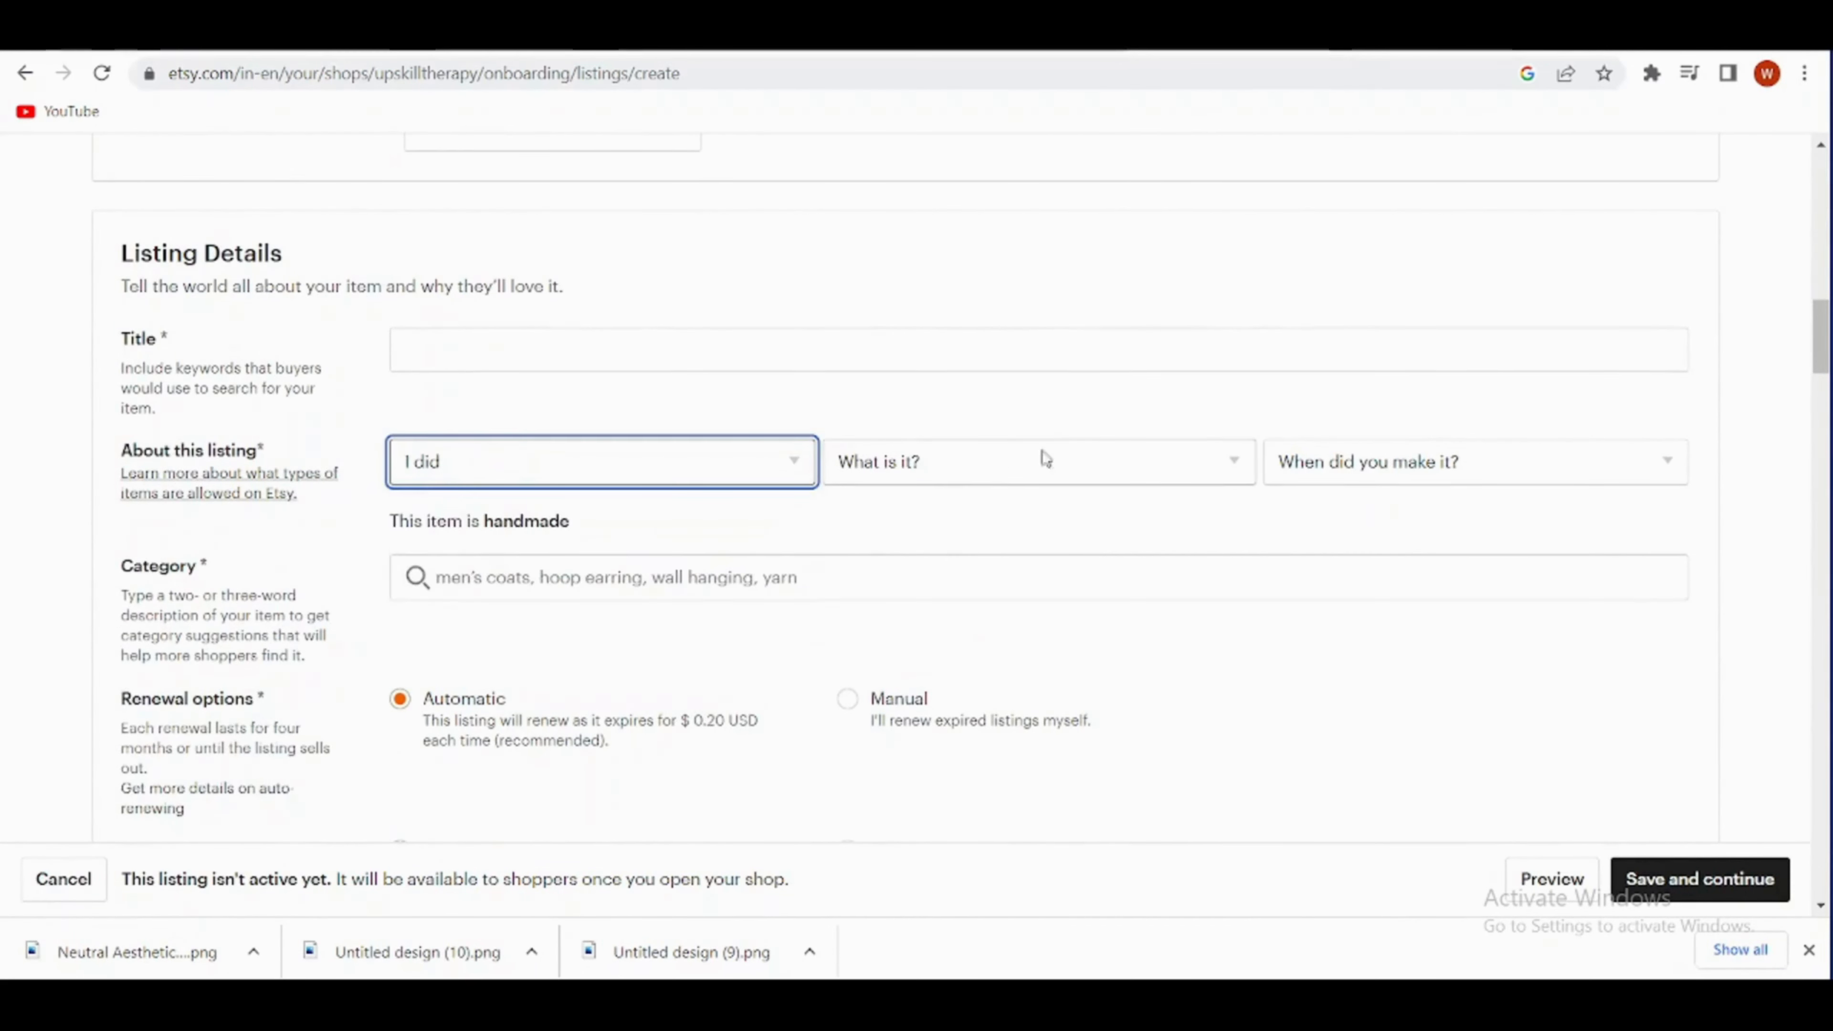
{"action": "left_click", "coordinate": [1047, 461]}
{"action": "left_click", "coordinate": [1105, 541]}
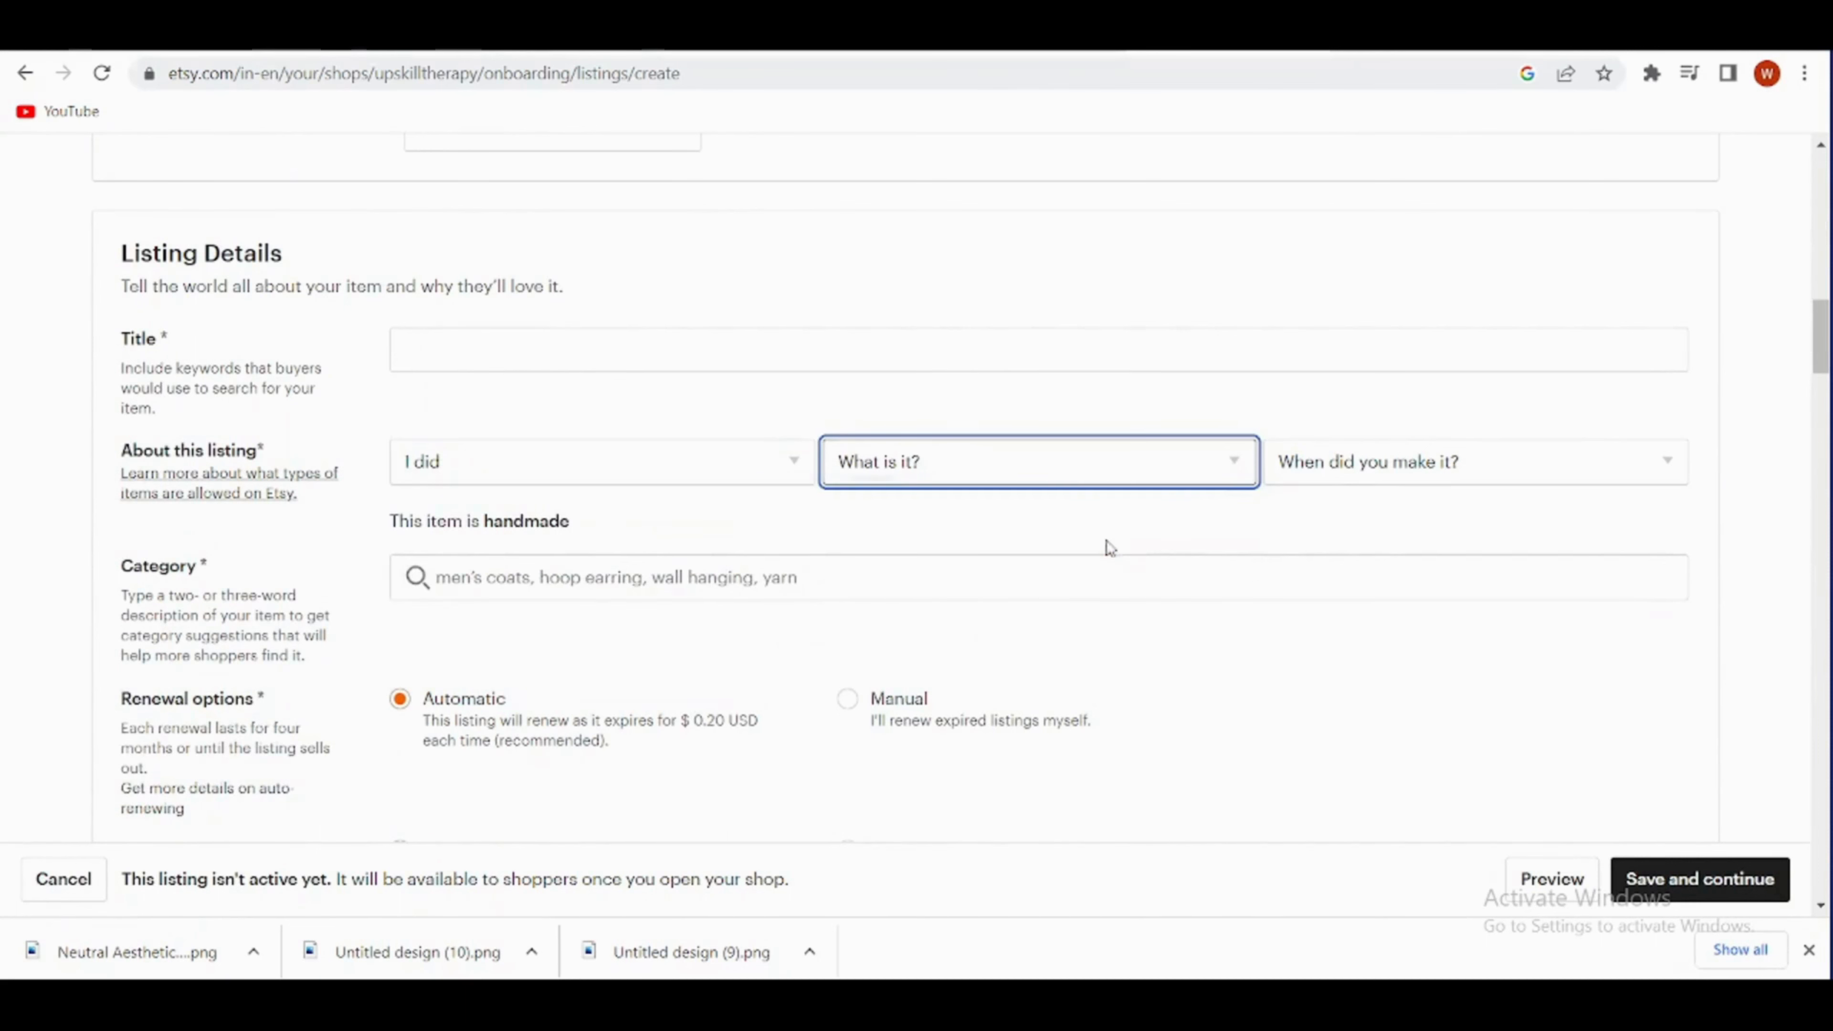
{"action": "left_click", "coordinate": [1532, 459]}
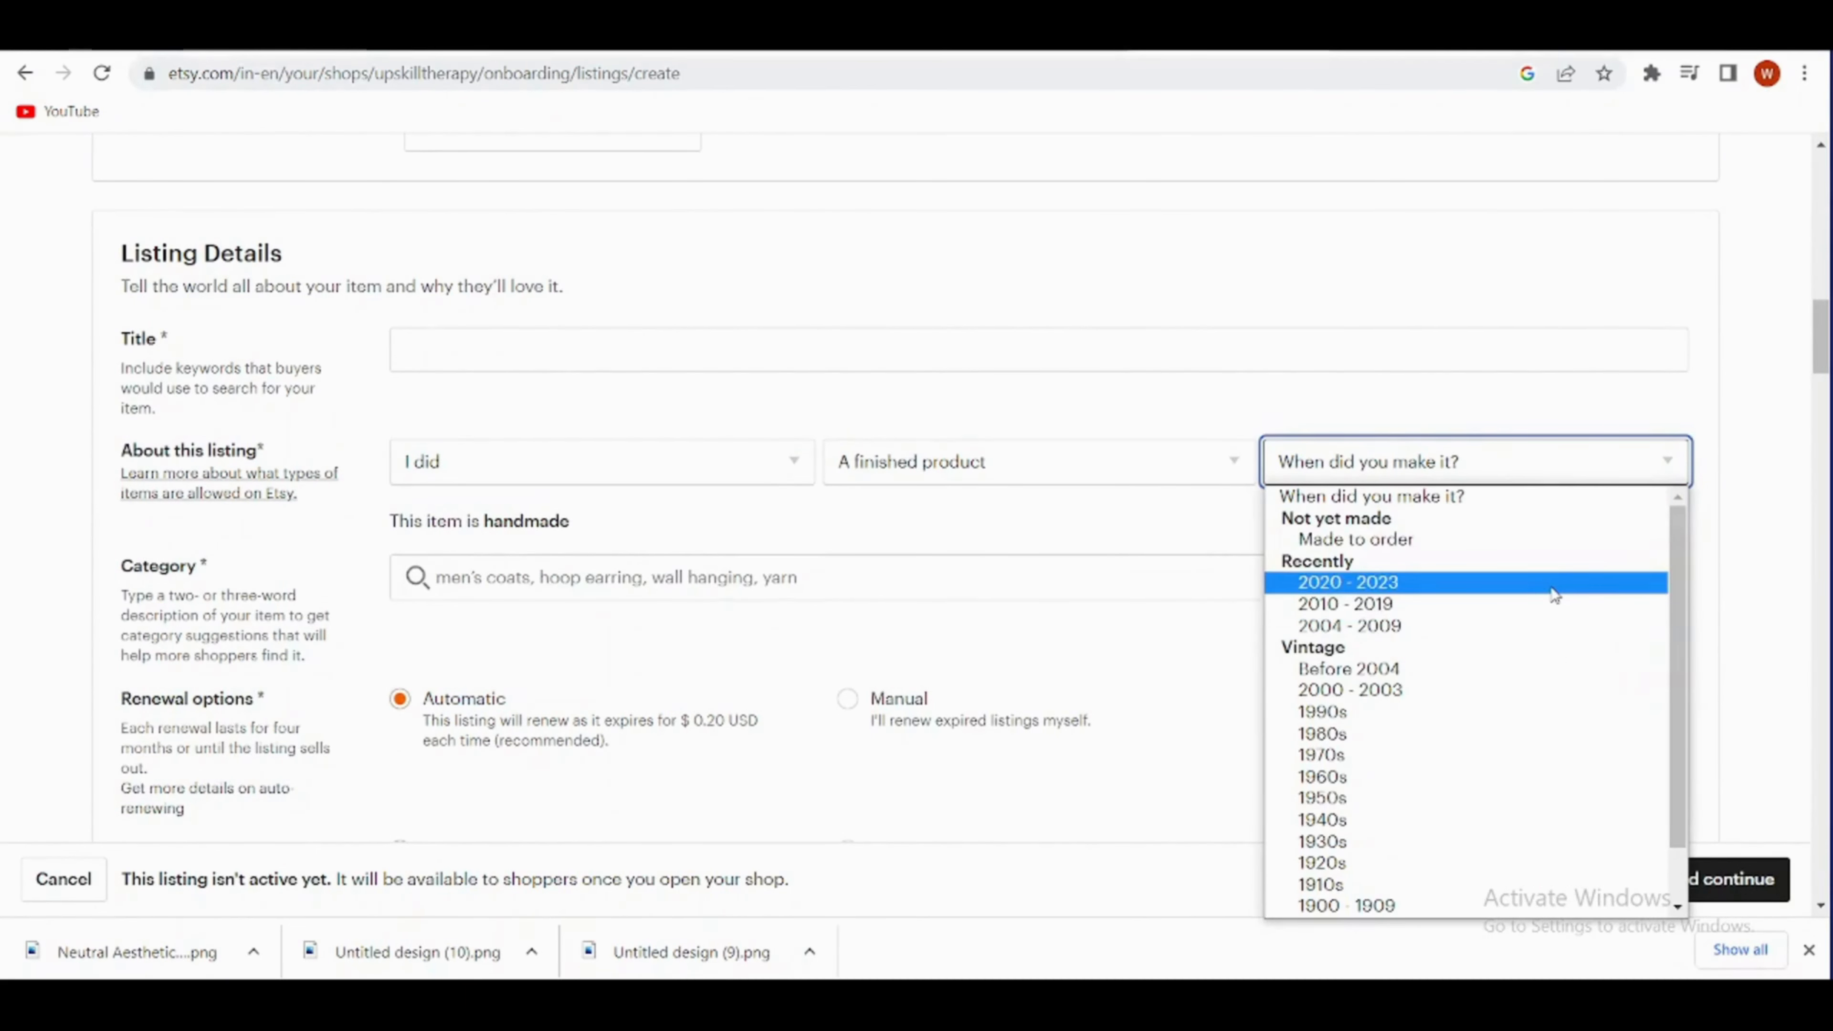
{"action": "left_click", "coordinate": [1553, 586]}
- Search the listing categories for "wall" and choose Digital Prints under Art & Collectibles
{"action": "left_click", "coordinate": [683, 578]}
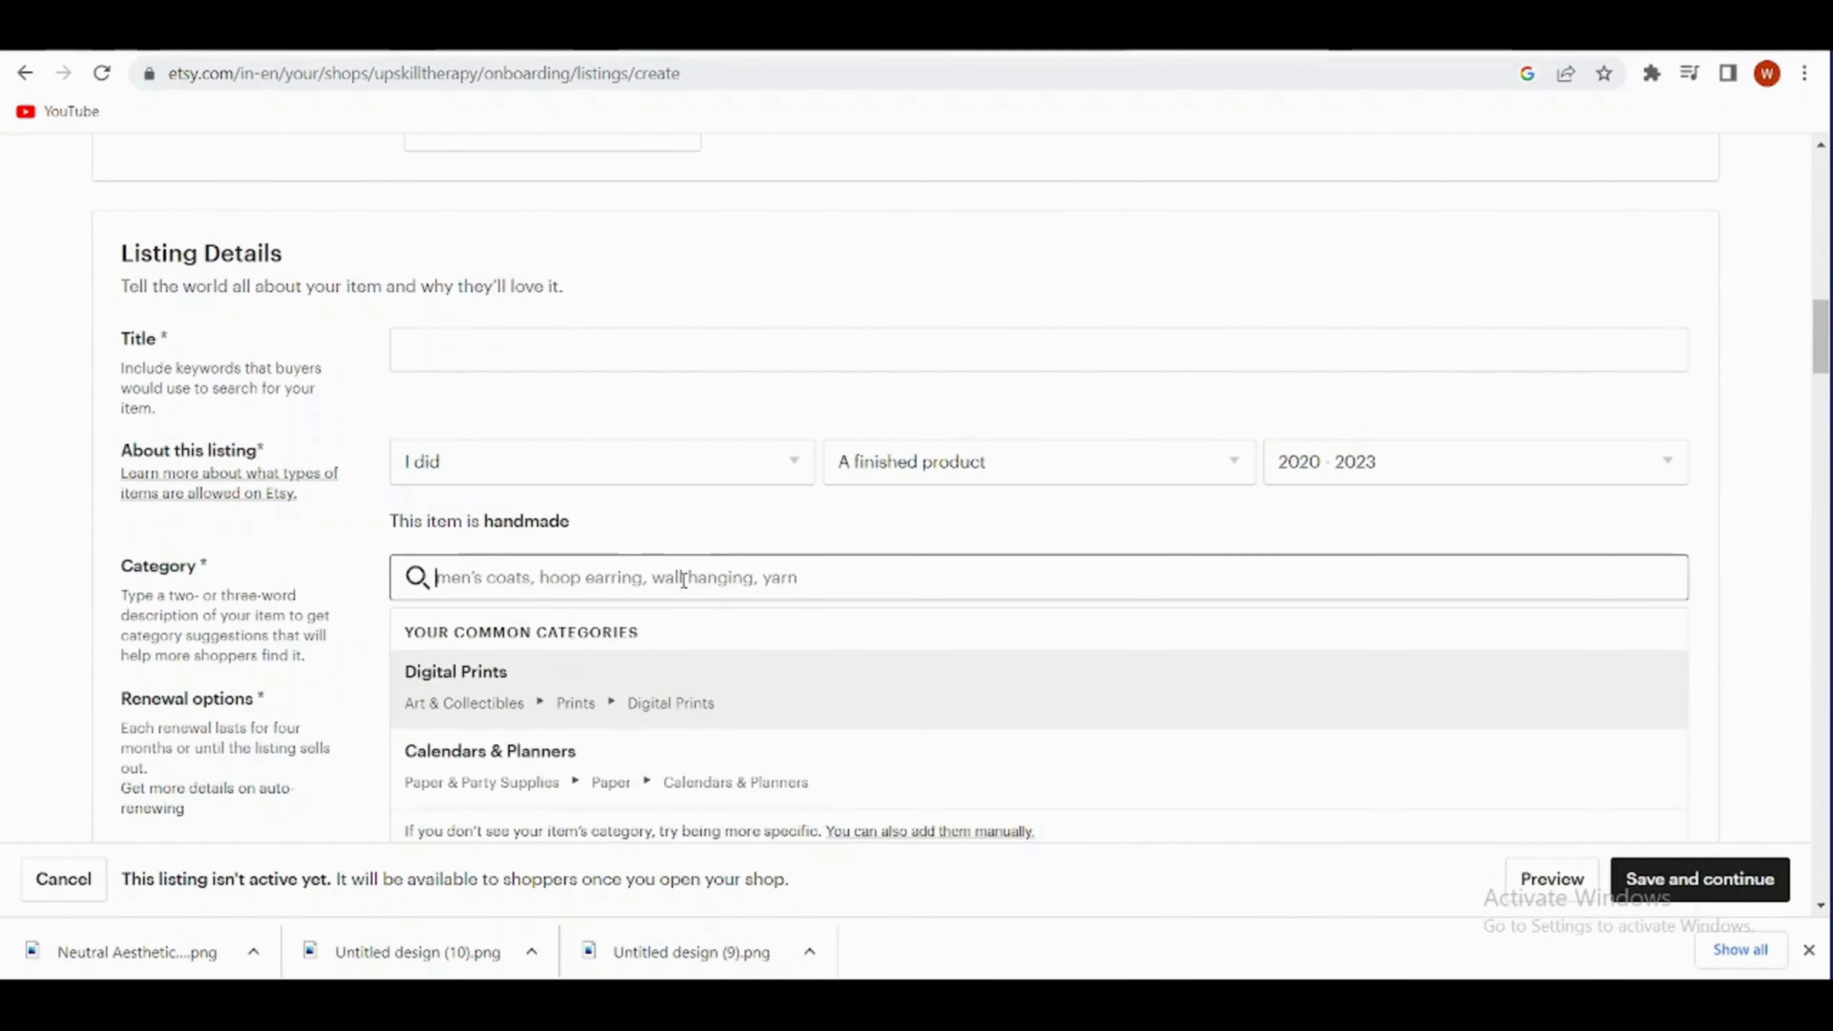
{"action": "type", "text": "wa"}
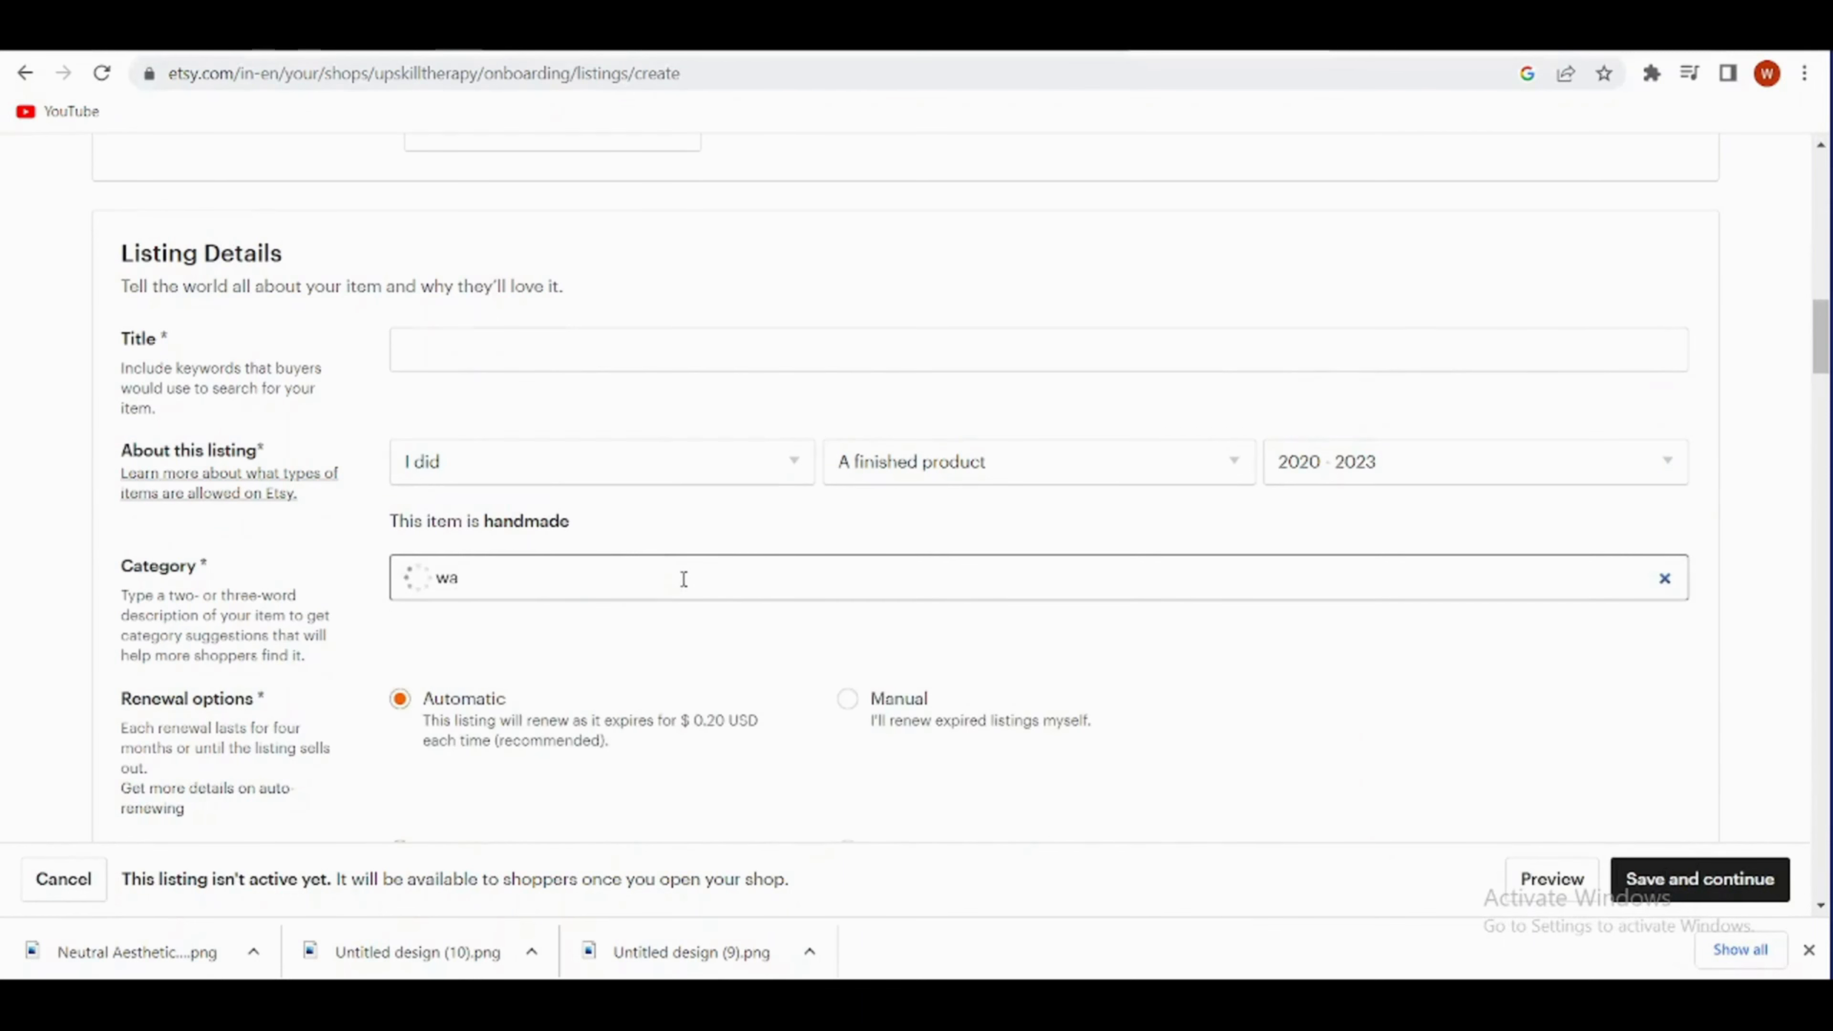
{"action": "type", "text": "ll"}
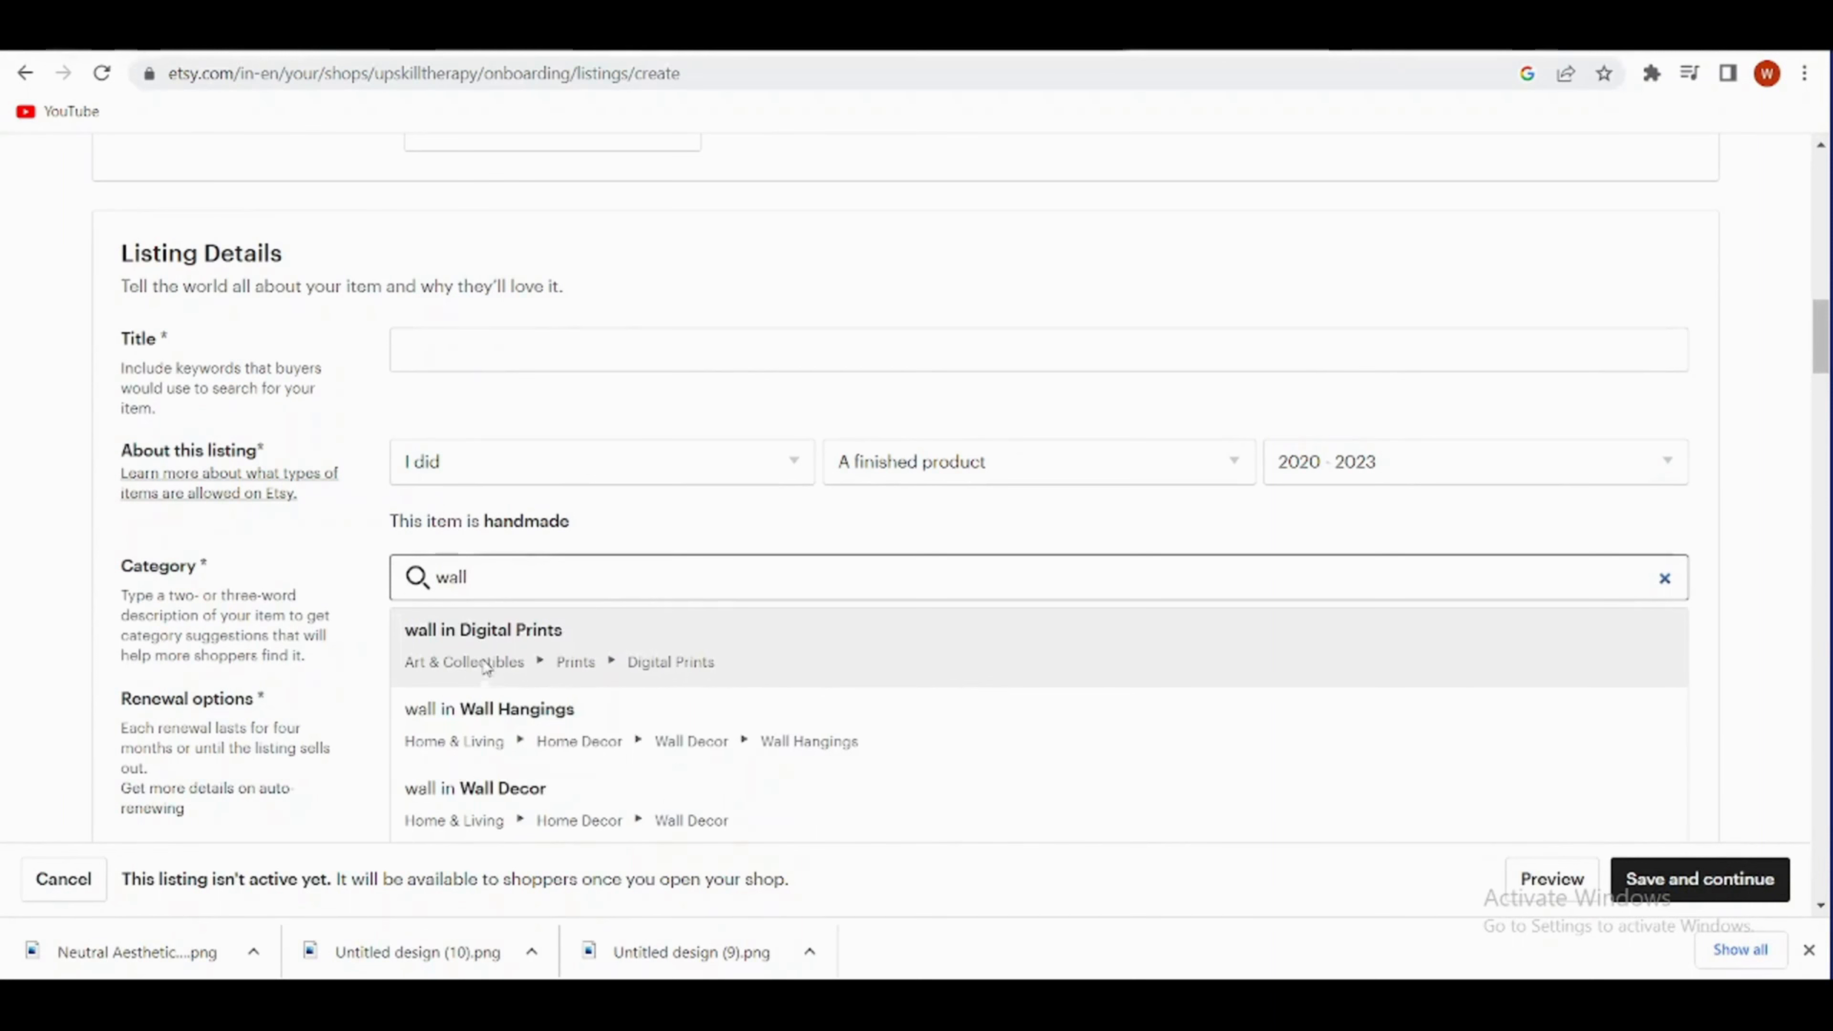
{"action": "left_click", "coordinate": [495, 655]}
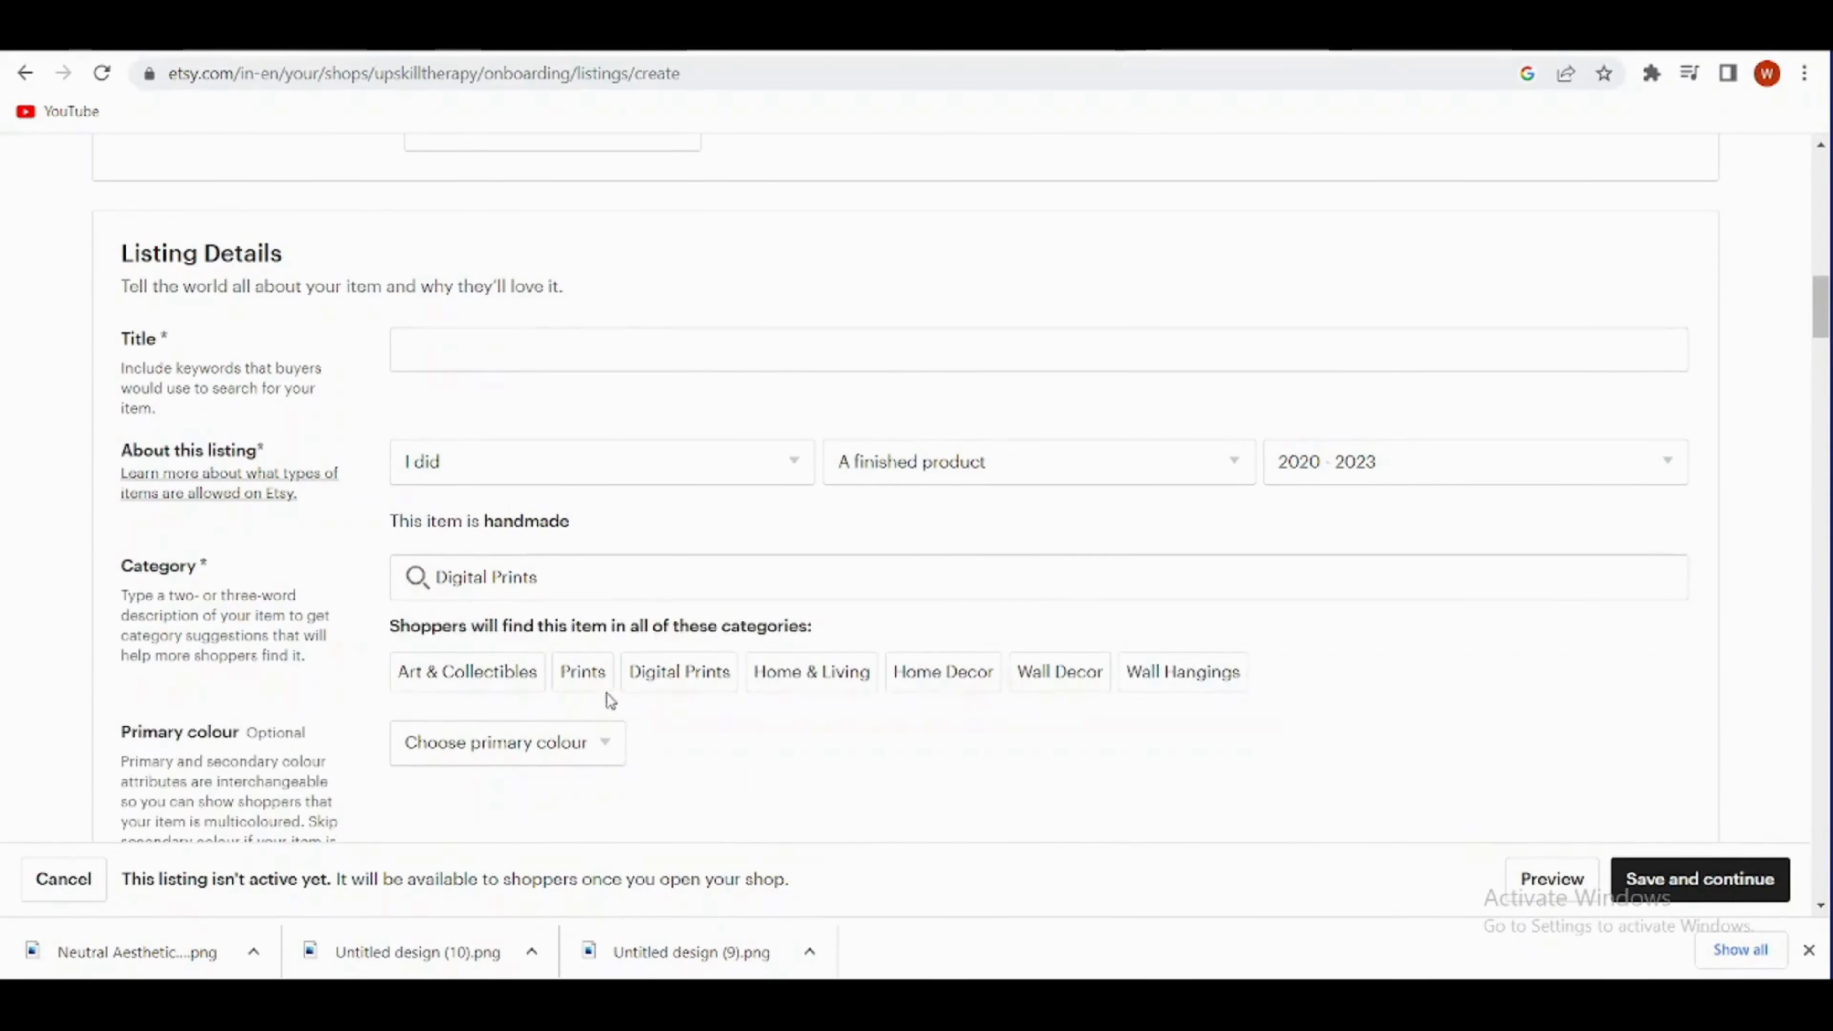
- Set both the primary and the secondary colour of the print to Beige
{"action": "scroll", "coordinate": [695, 693], "scroll_direction": "down", "scroll_amount": 2}
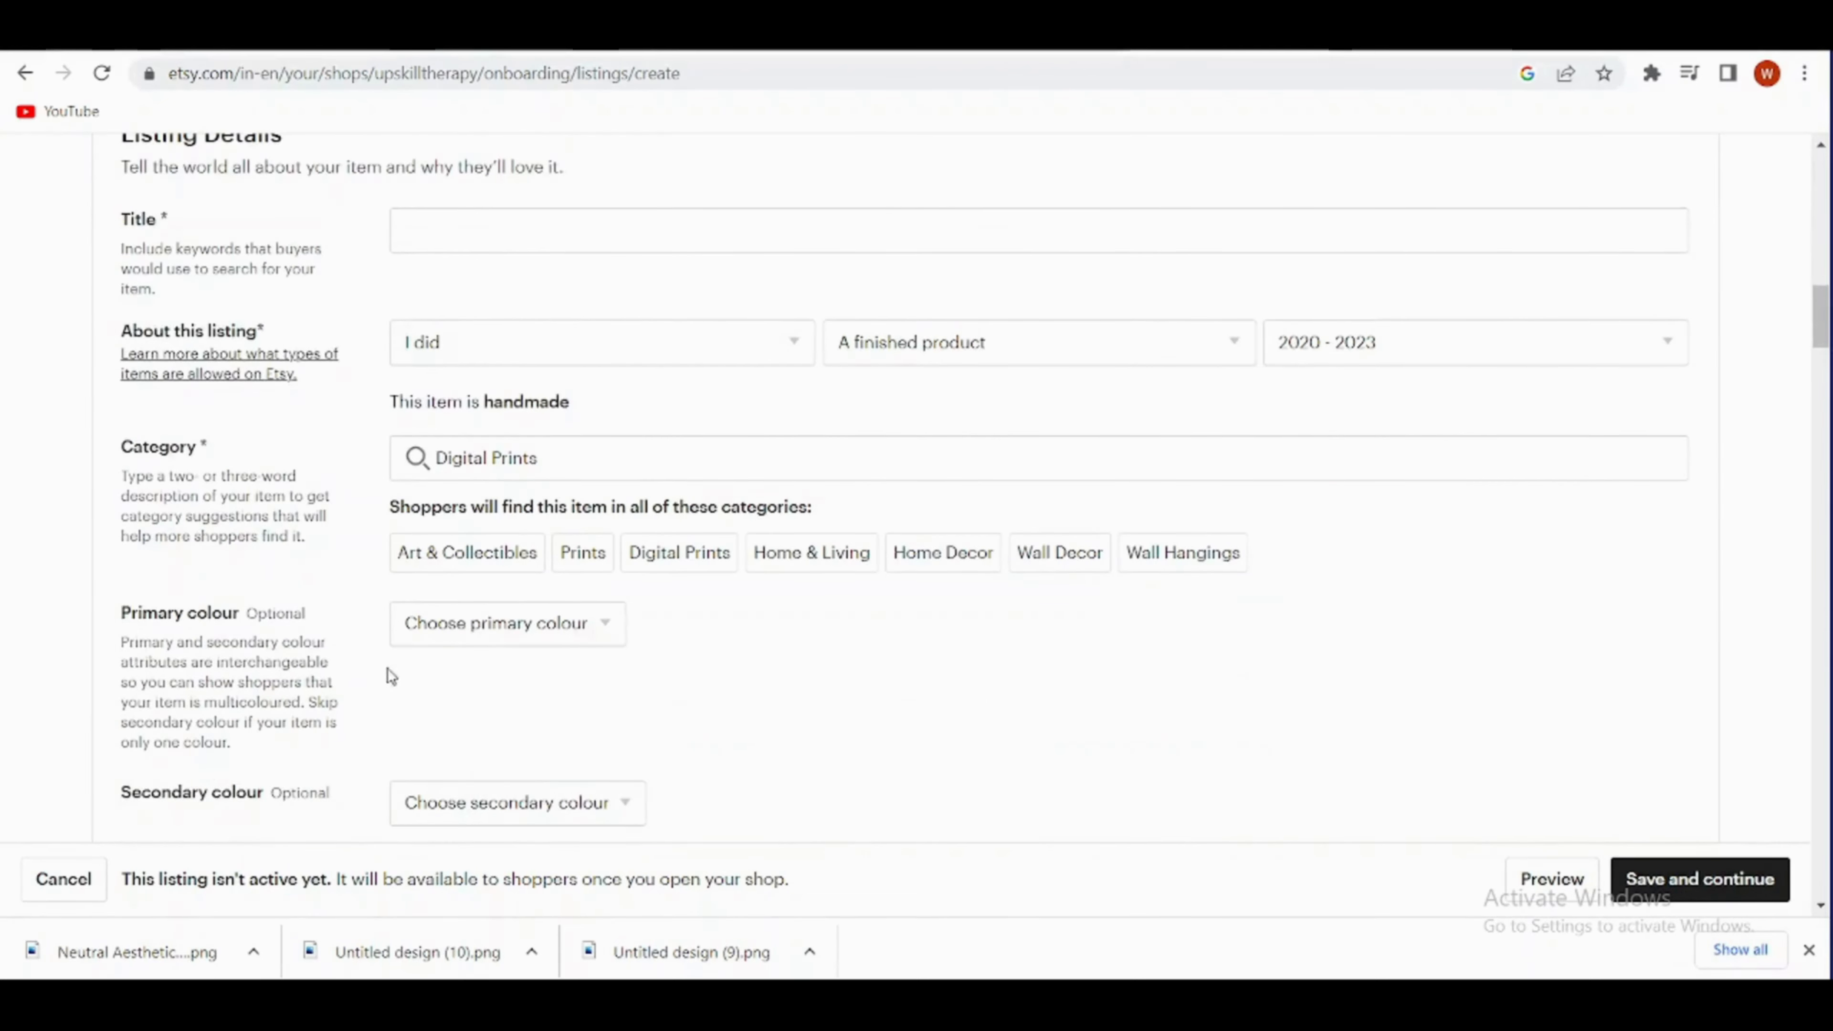
{"action": "left_click", "coordinate": [605, 625]}
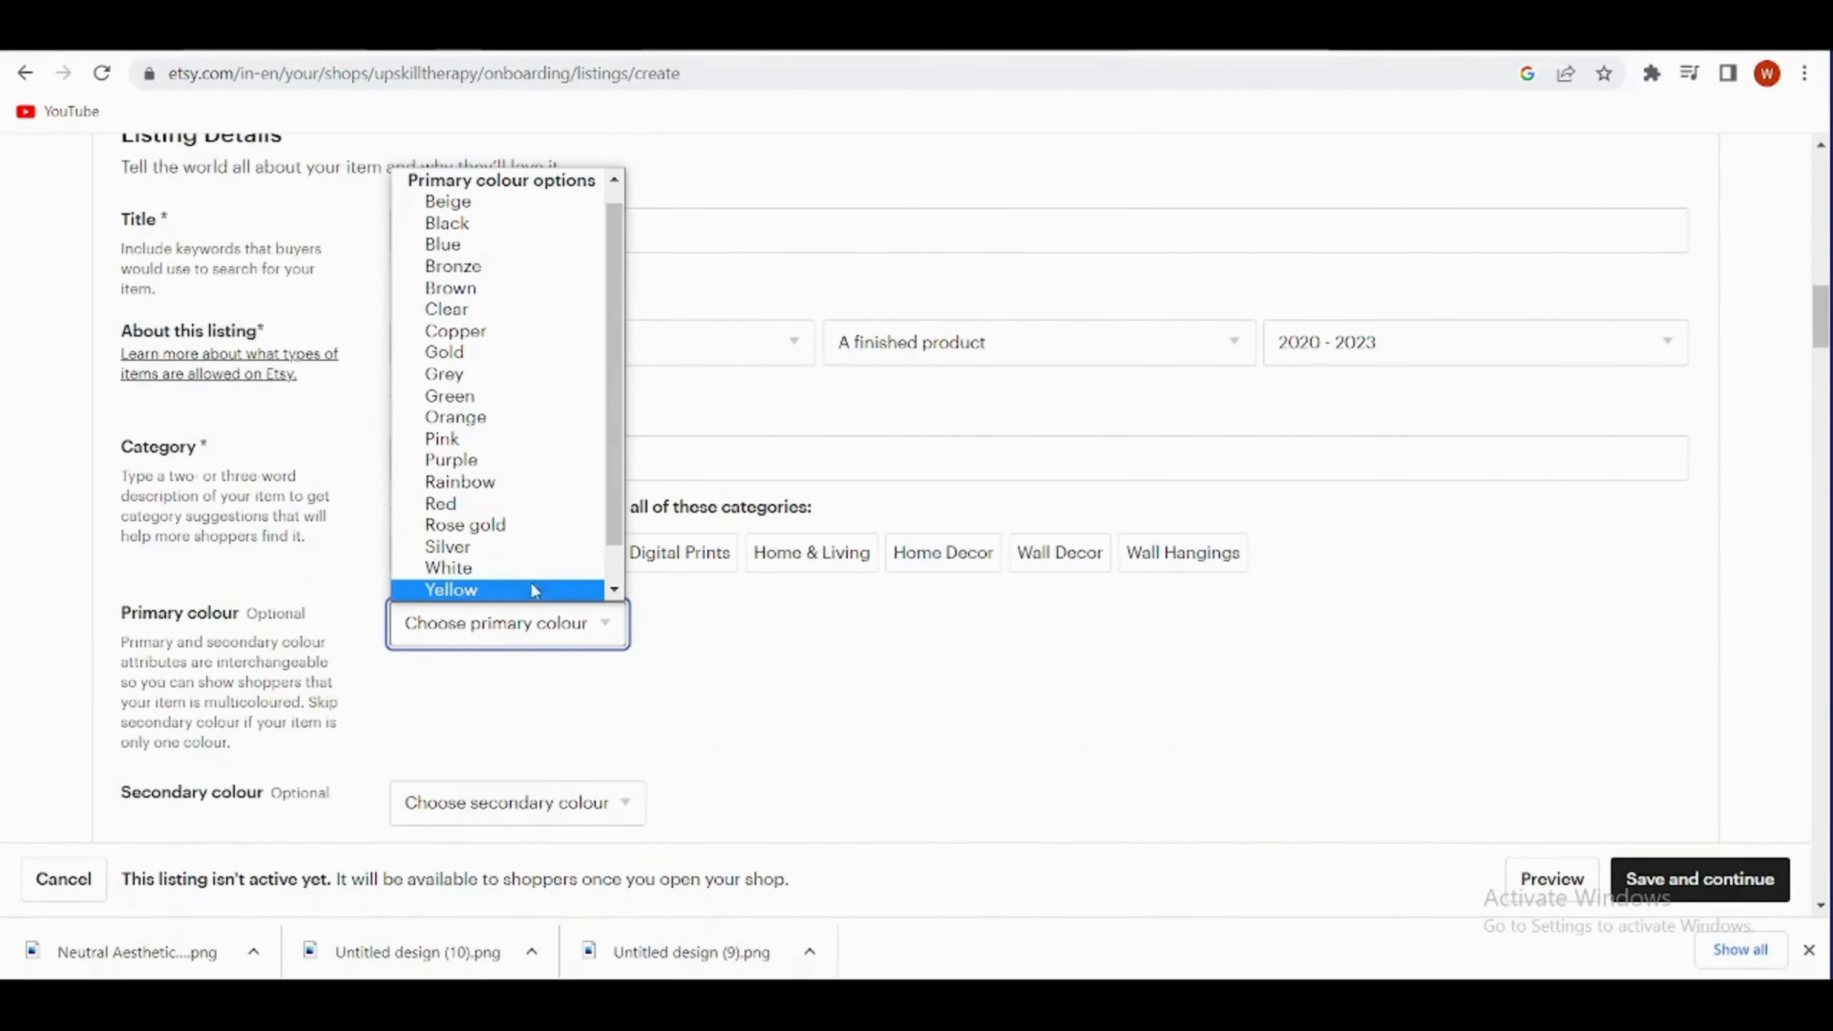
{"action": "left_click", "coordinate": [535, 201]}
{"action": "scroll", "coordinate": [483, 640], "scroll_direction": "down", "scroll_amount": 4}
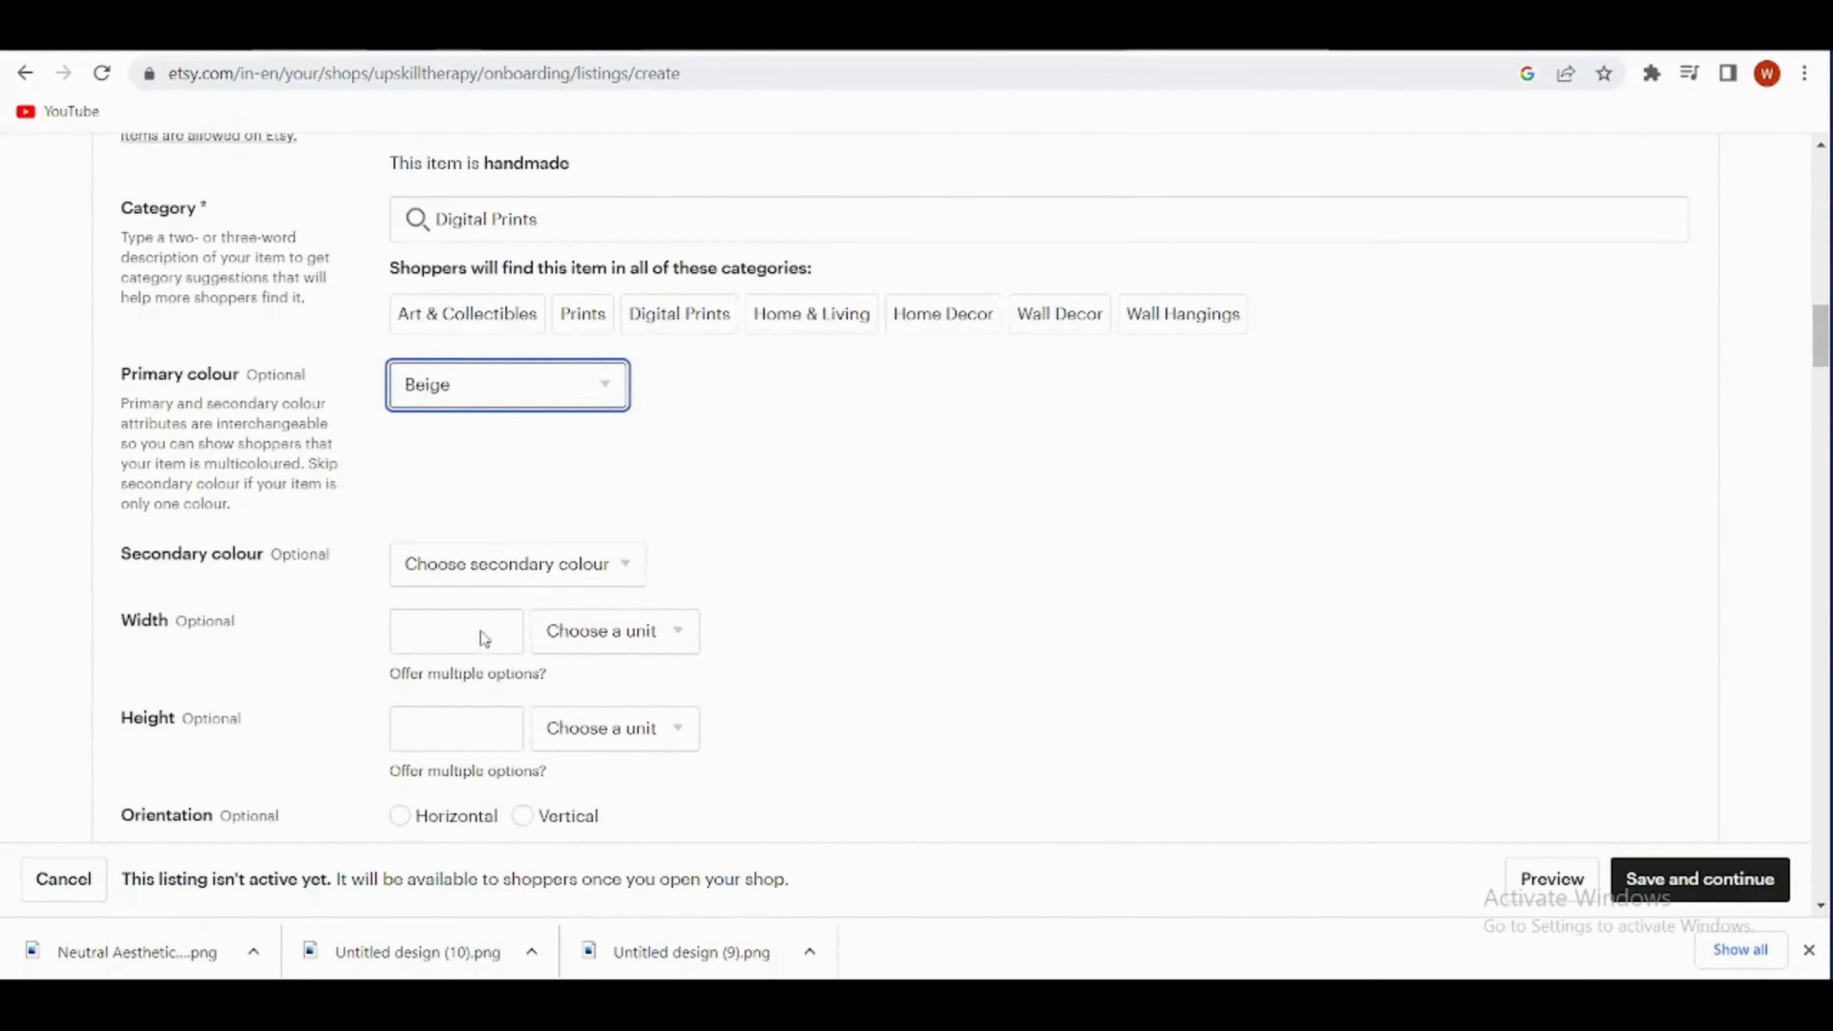
{"action": "left_click", "coordinate": [618, 564]}
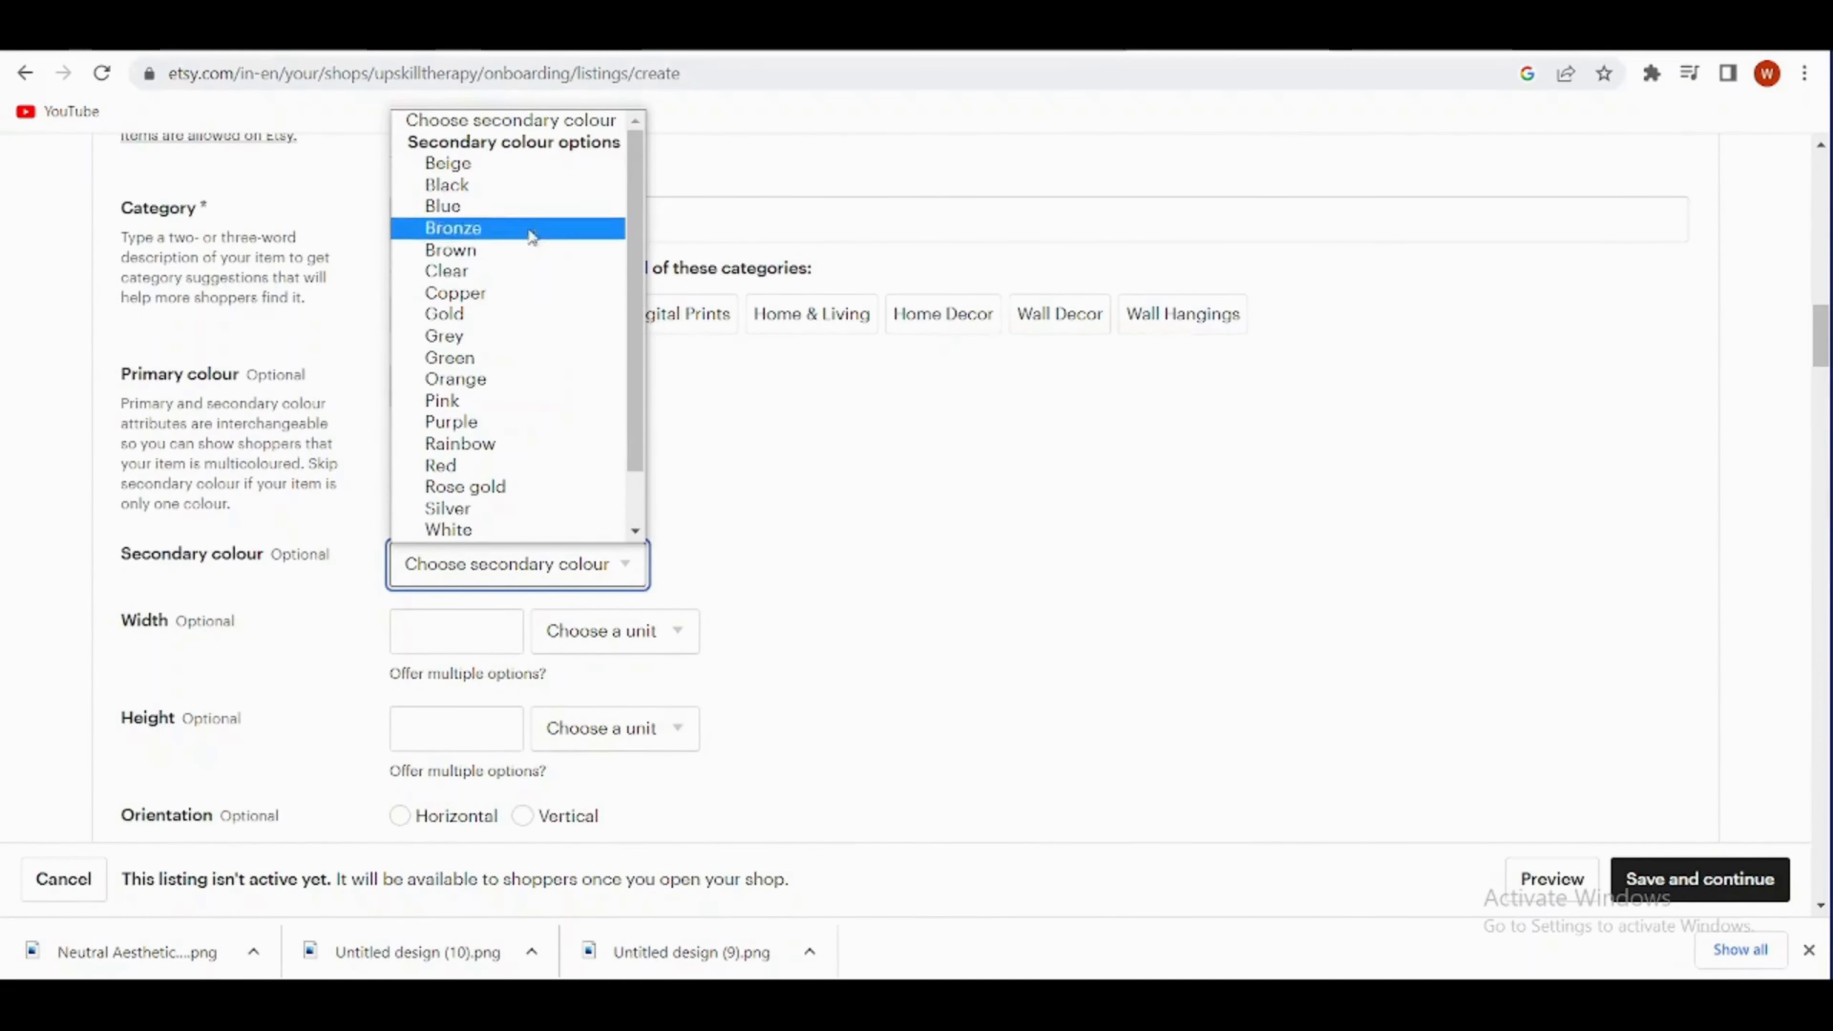
{"action": "left_click", "coordinate": [509, 189]}
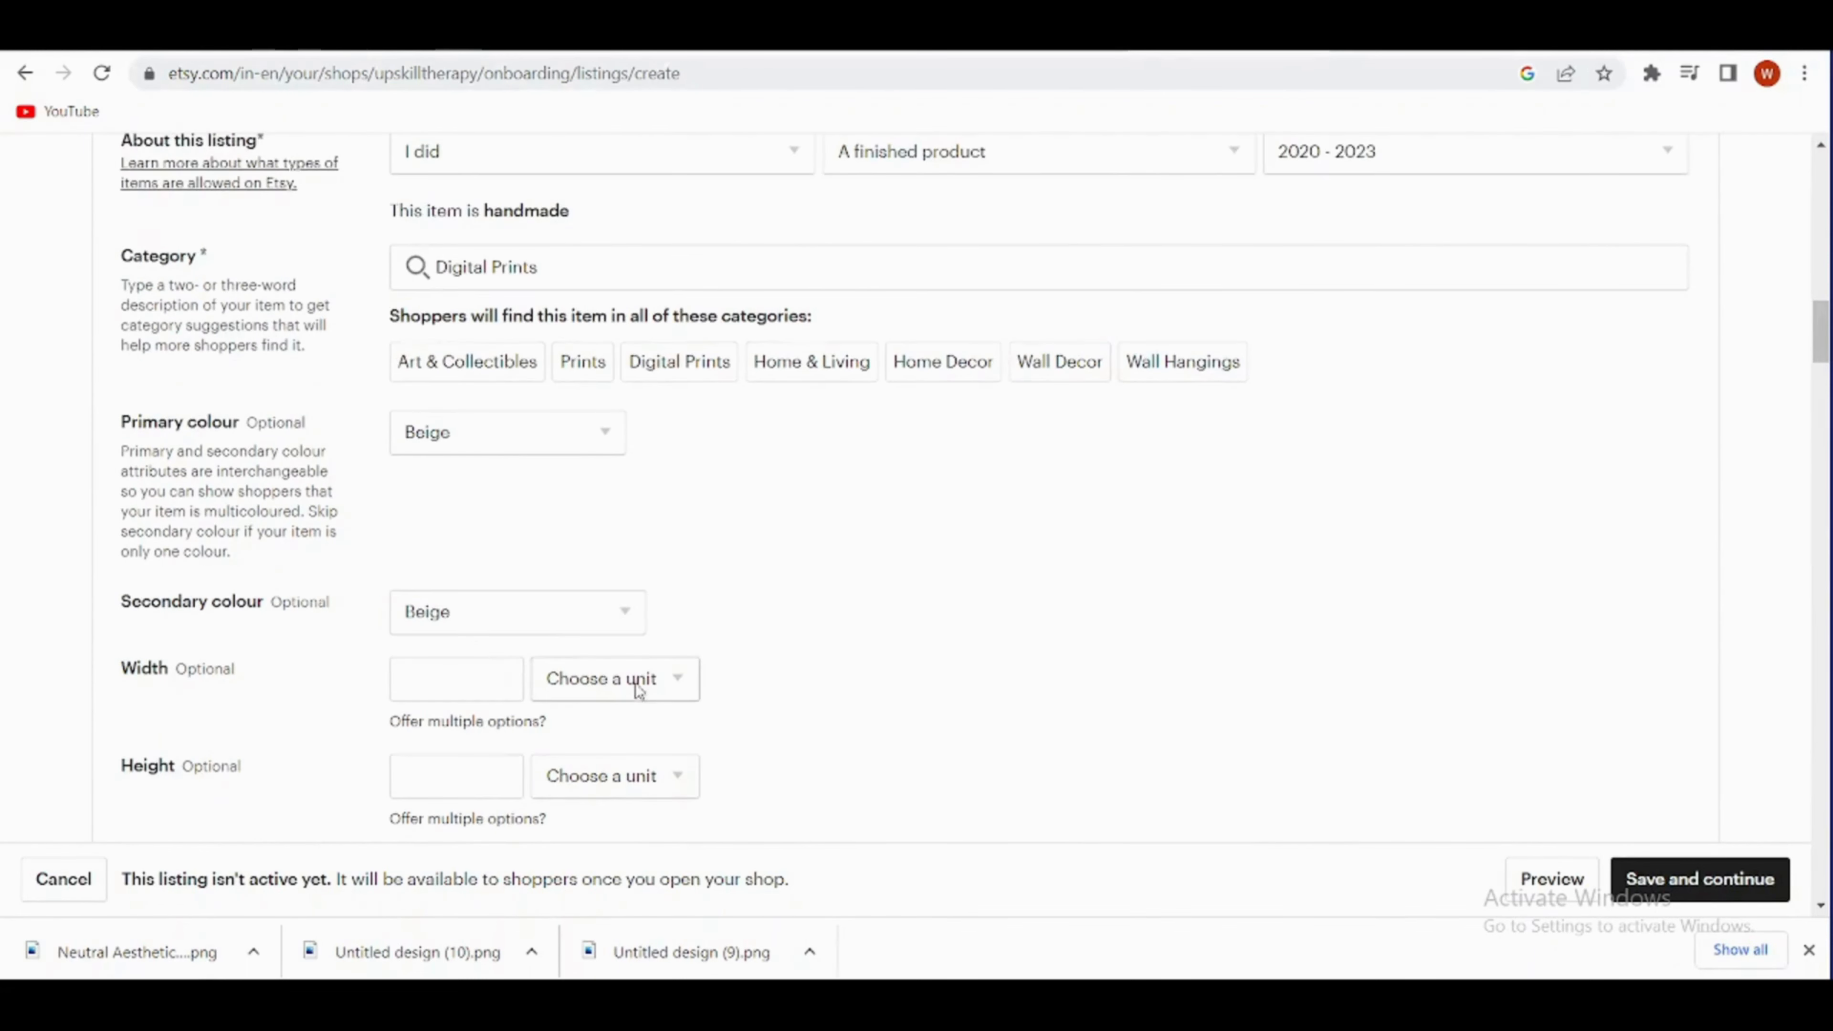
- Set the print's width to 8 inches and its height to 10 inches
{"action": "left_click", "coordinate": [635, 679]}
{"action": "left_click", "coordinate": [646, 799]}
{"action": "left_click", "coordinate": [450, 686]}
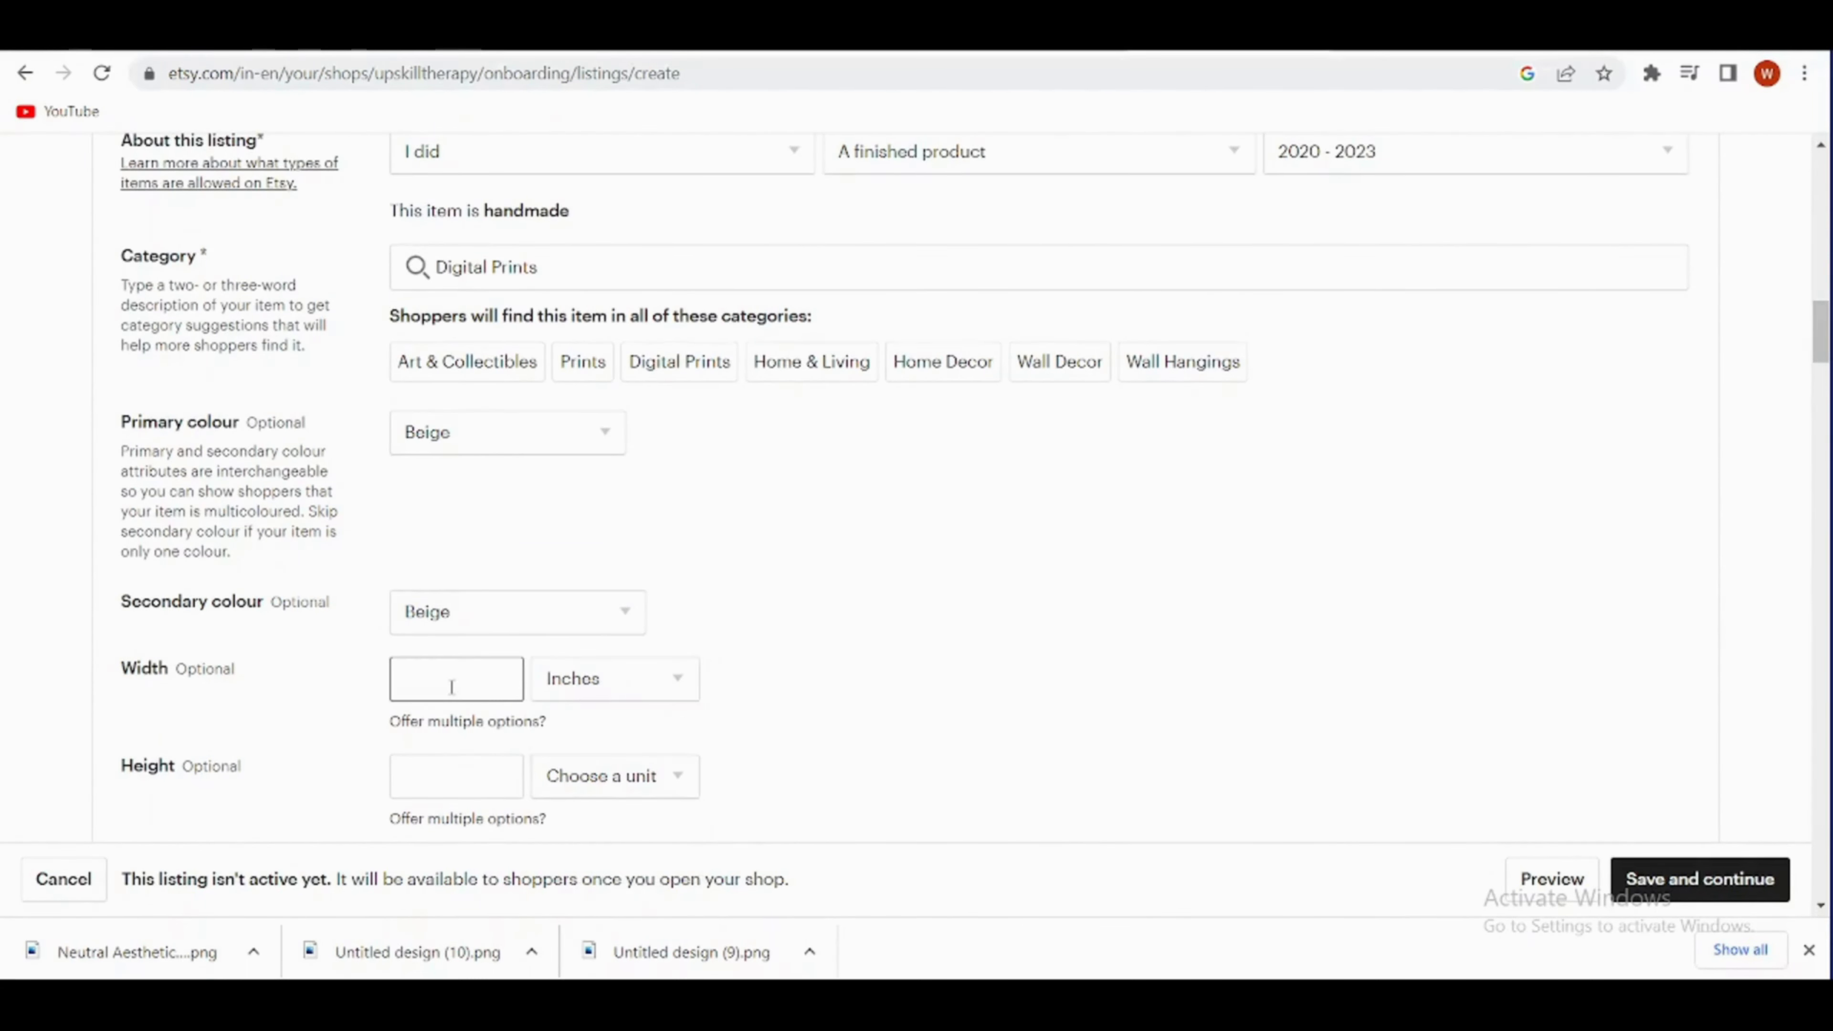
{"action": "type", "text": "8"}
{"action": "left_click", "coordinate": [498, 769]}
{"action": "type", "text": "10"}
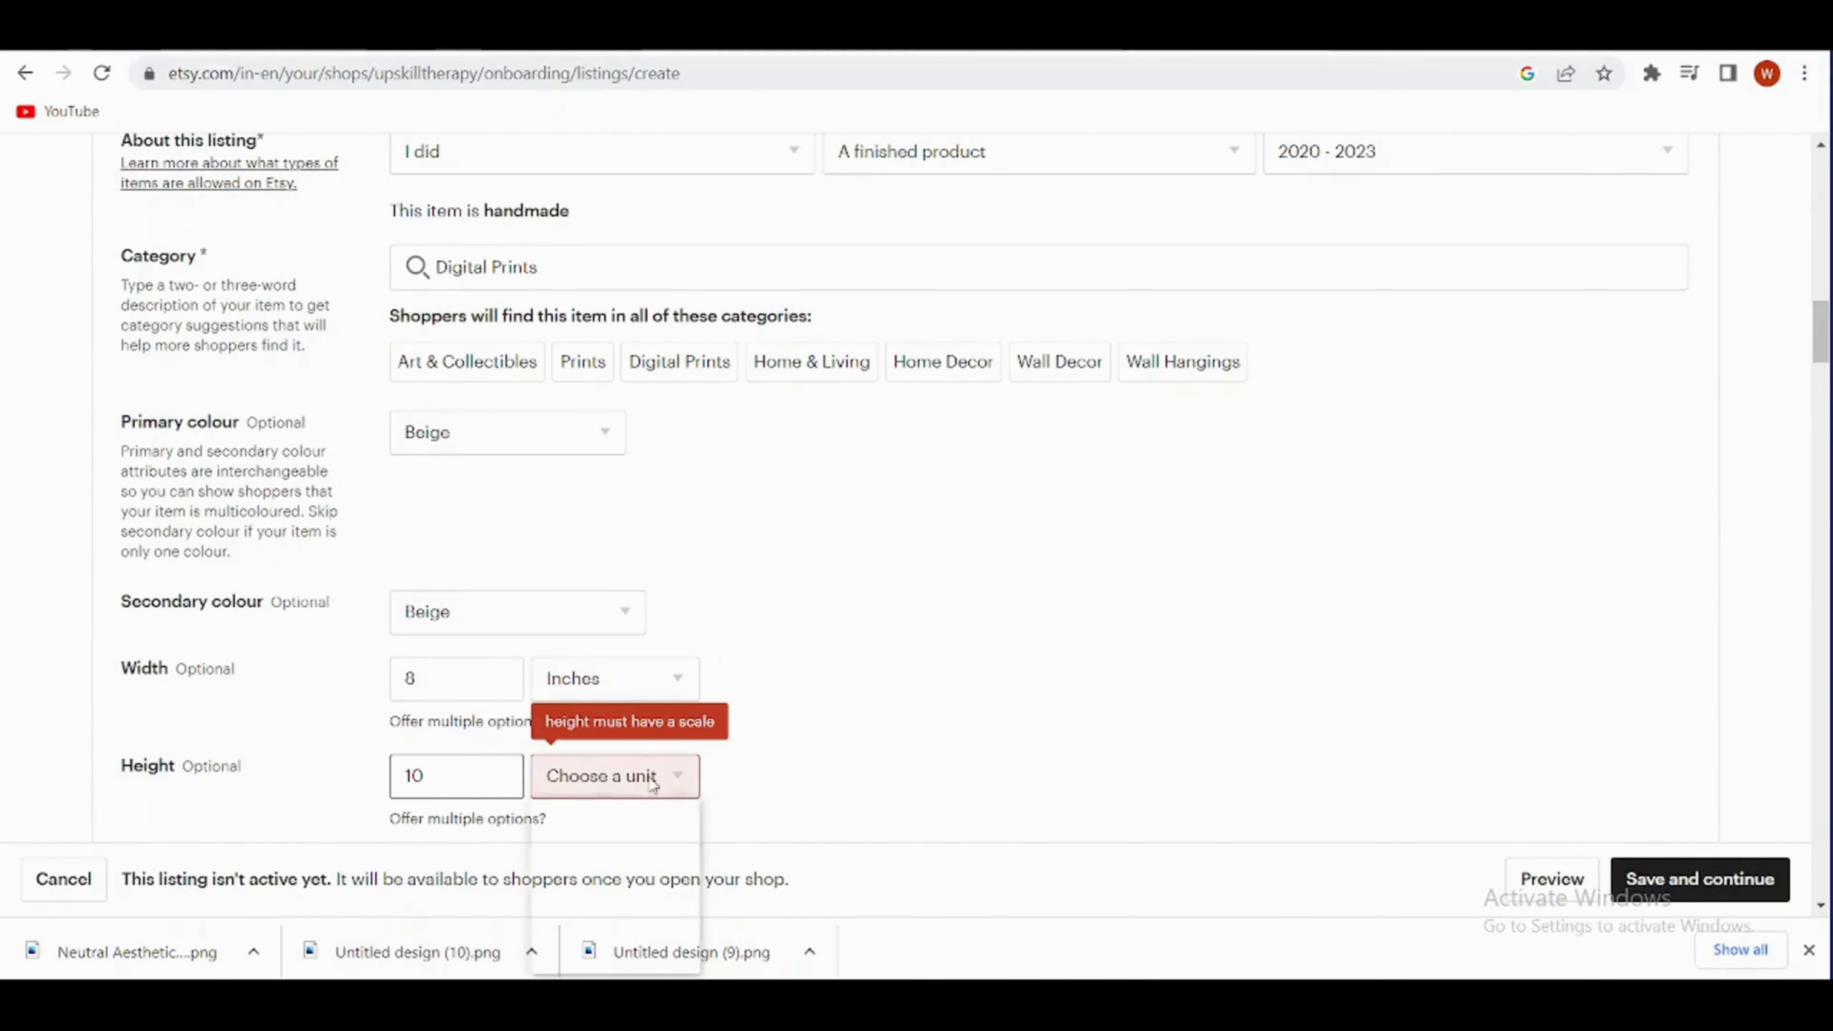
{"action": "left_click", "coordinate": [595, 786]}
{"action": "left_click", "coordinate": [612, 896]}
- Mark the print as vertical and unframed, and look through the home style options
{"action": "scroll", "coordinate": [382, 548], "scroll_direction": "down", "scroll_amount": 5}
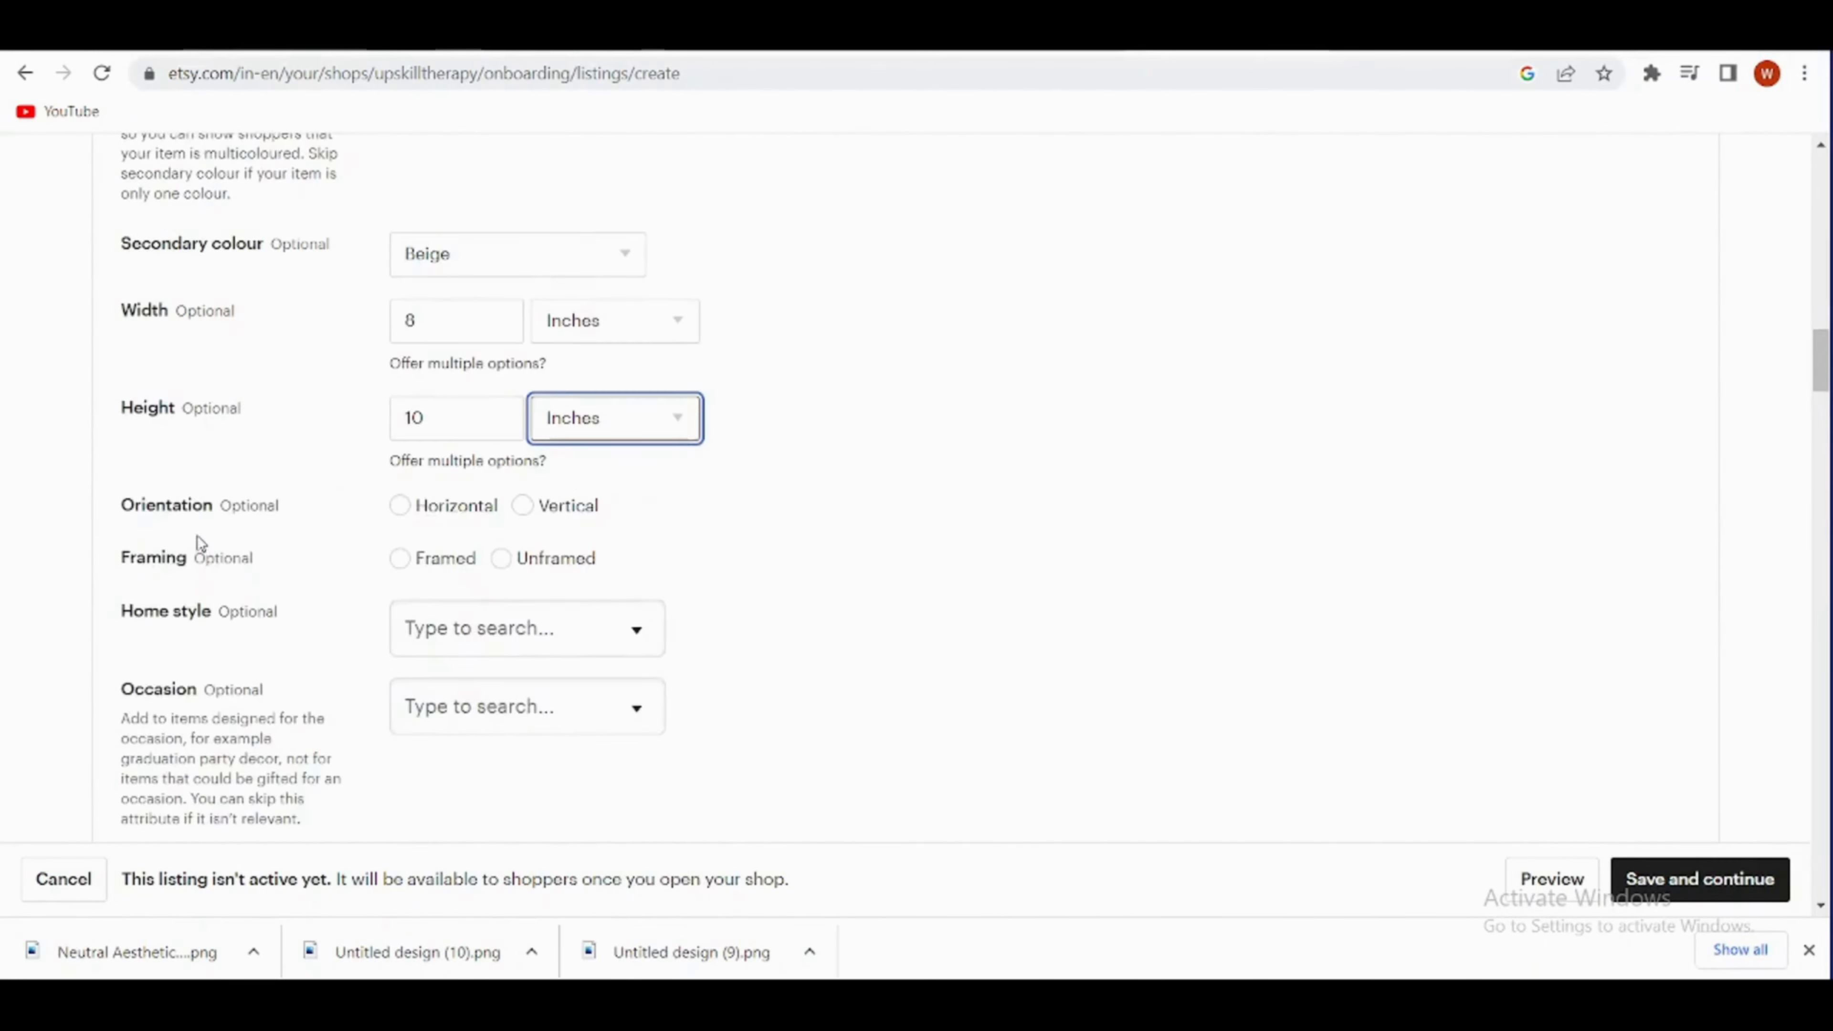
{"action": "left_click", "coordinate": [523, 507]}
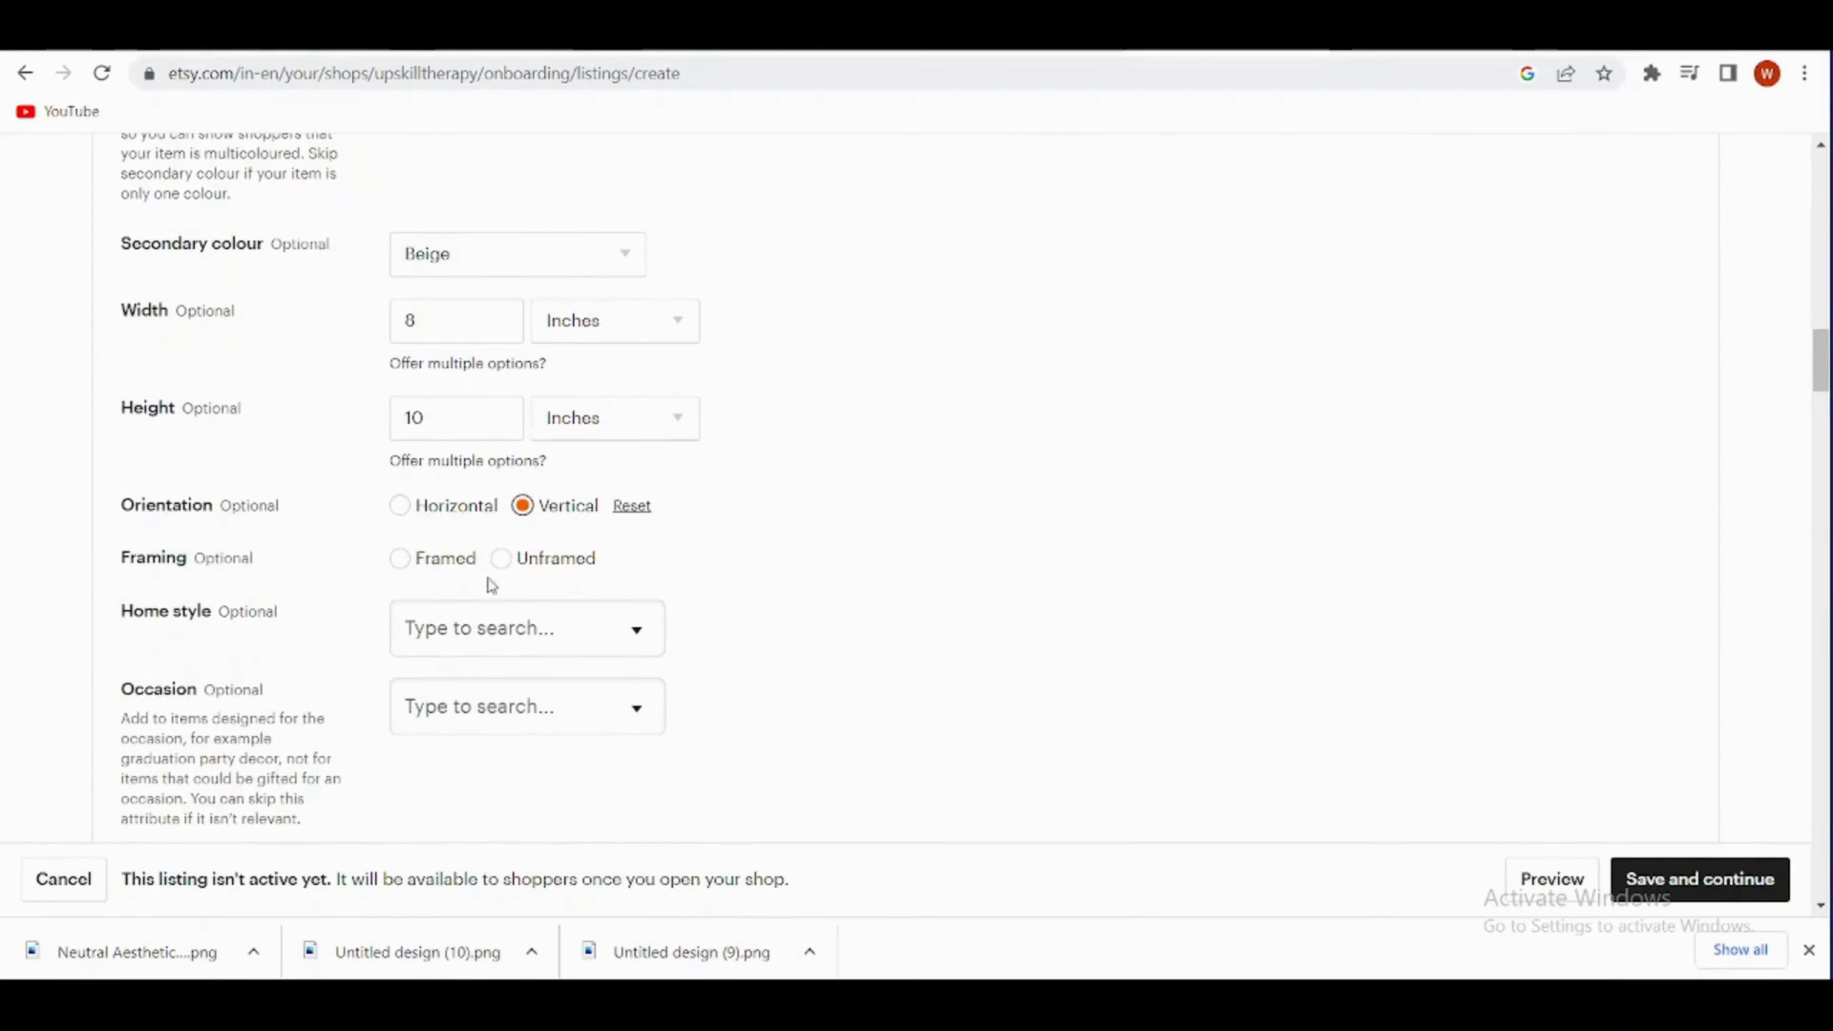
{"action": "left_click", "coordinate": [505, 563]}
{"action": "left_click", "coordinate": [633, 635]}
{"action": "scroll", "coordinate": [576, 723], "scroll_direction": "down", "scroll_amount": 2}
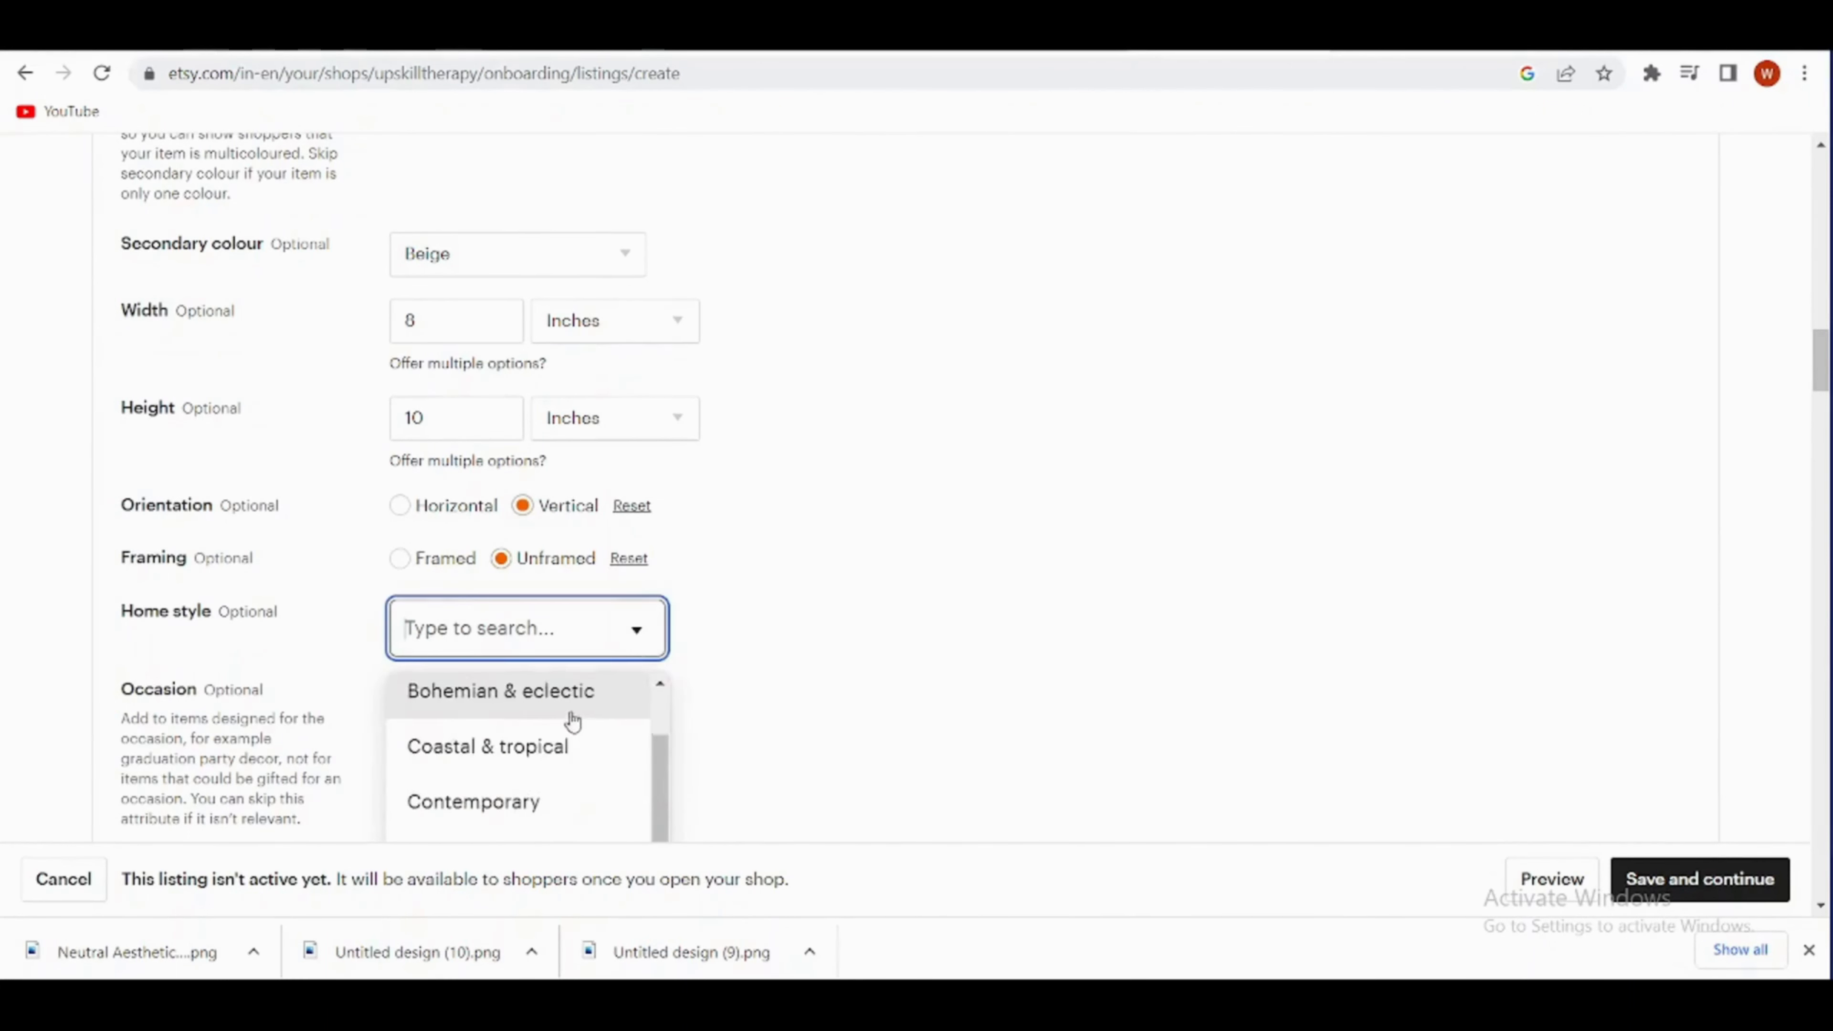
- Set the listing's renewal option to Manual and enter the description "a digital wall art in png format."
{"action": "scroll", "coordinate": [527, 769], "scroll_direction": "down", "scroll_amount": 2}
{"action": "scroll", "coordinate": [197, 376], "scroll_direction": "down", "scroll_amount": 10}
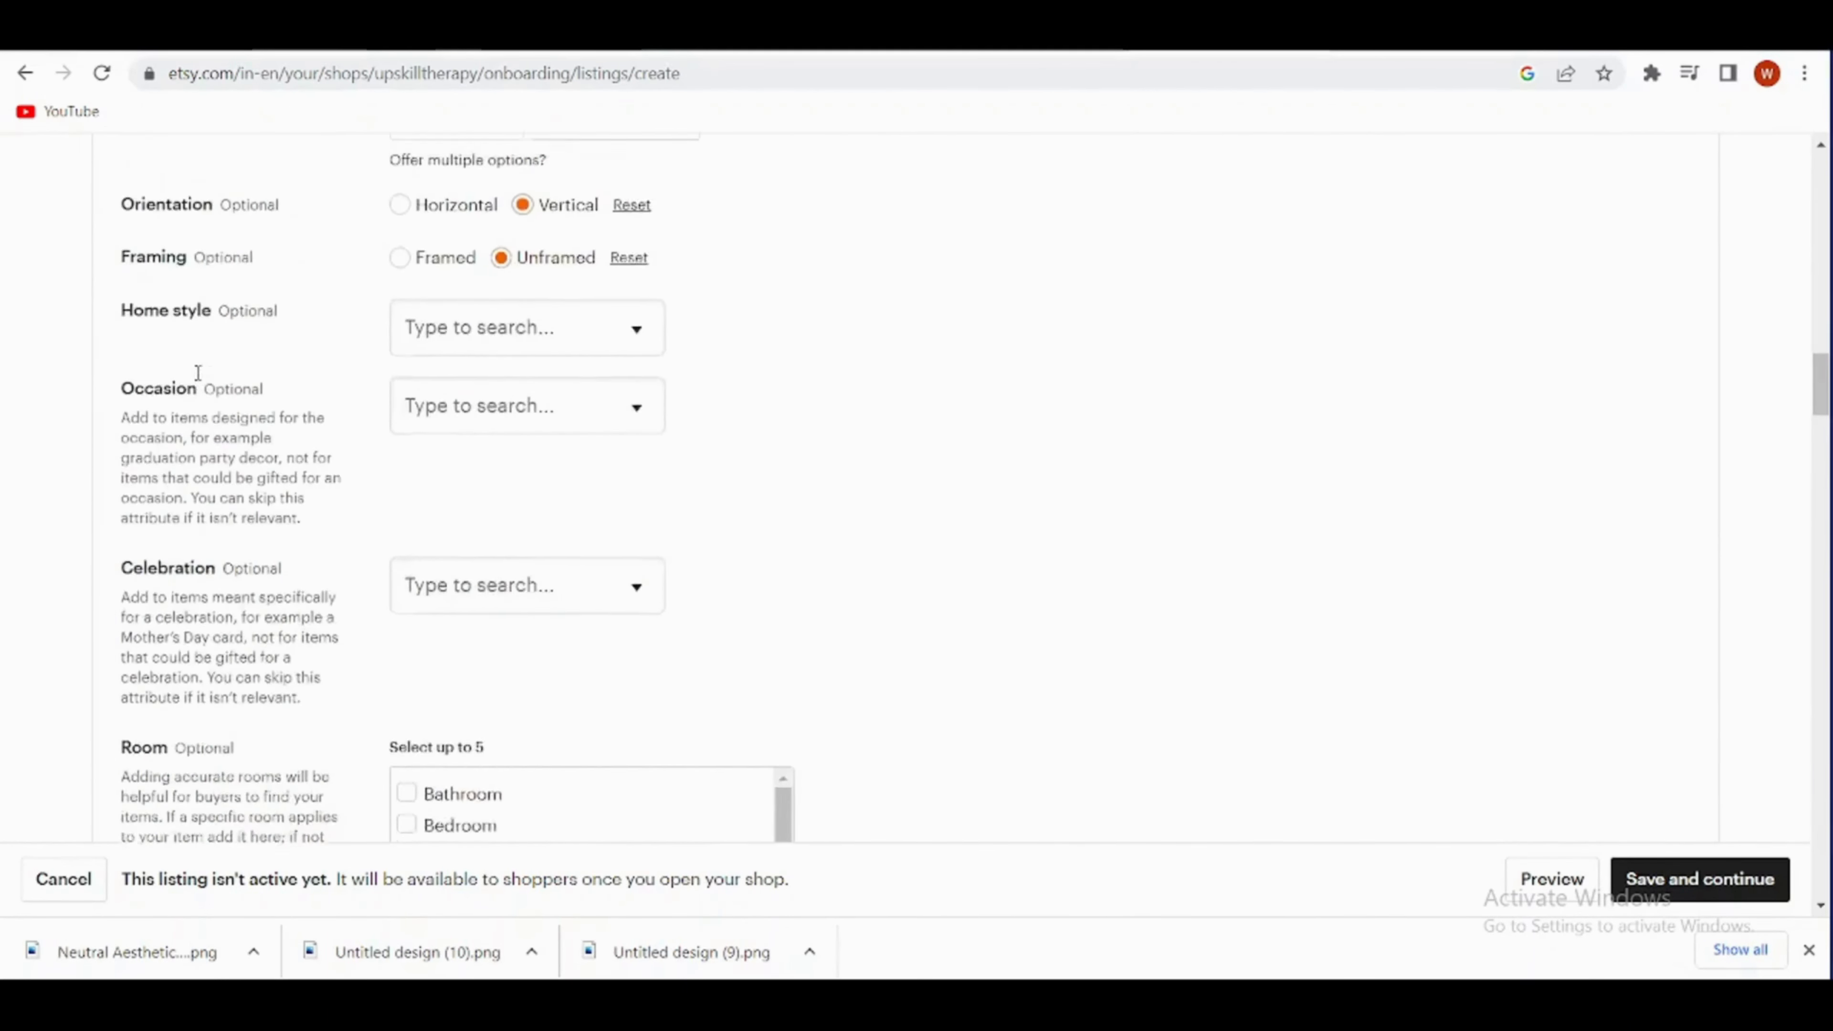
{"action": "left_click", "coordinate": [849, 331]}
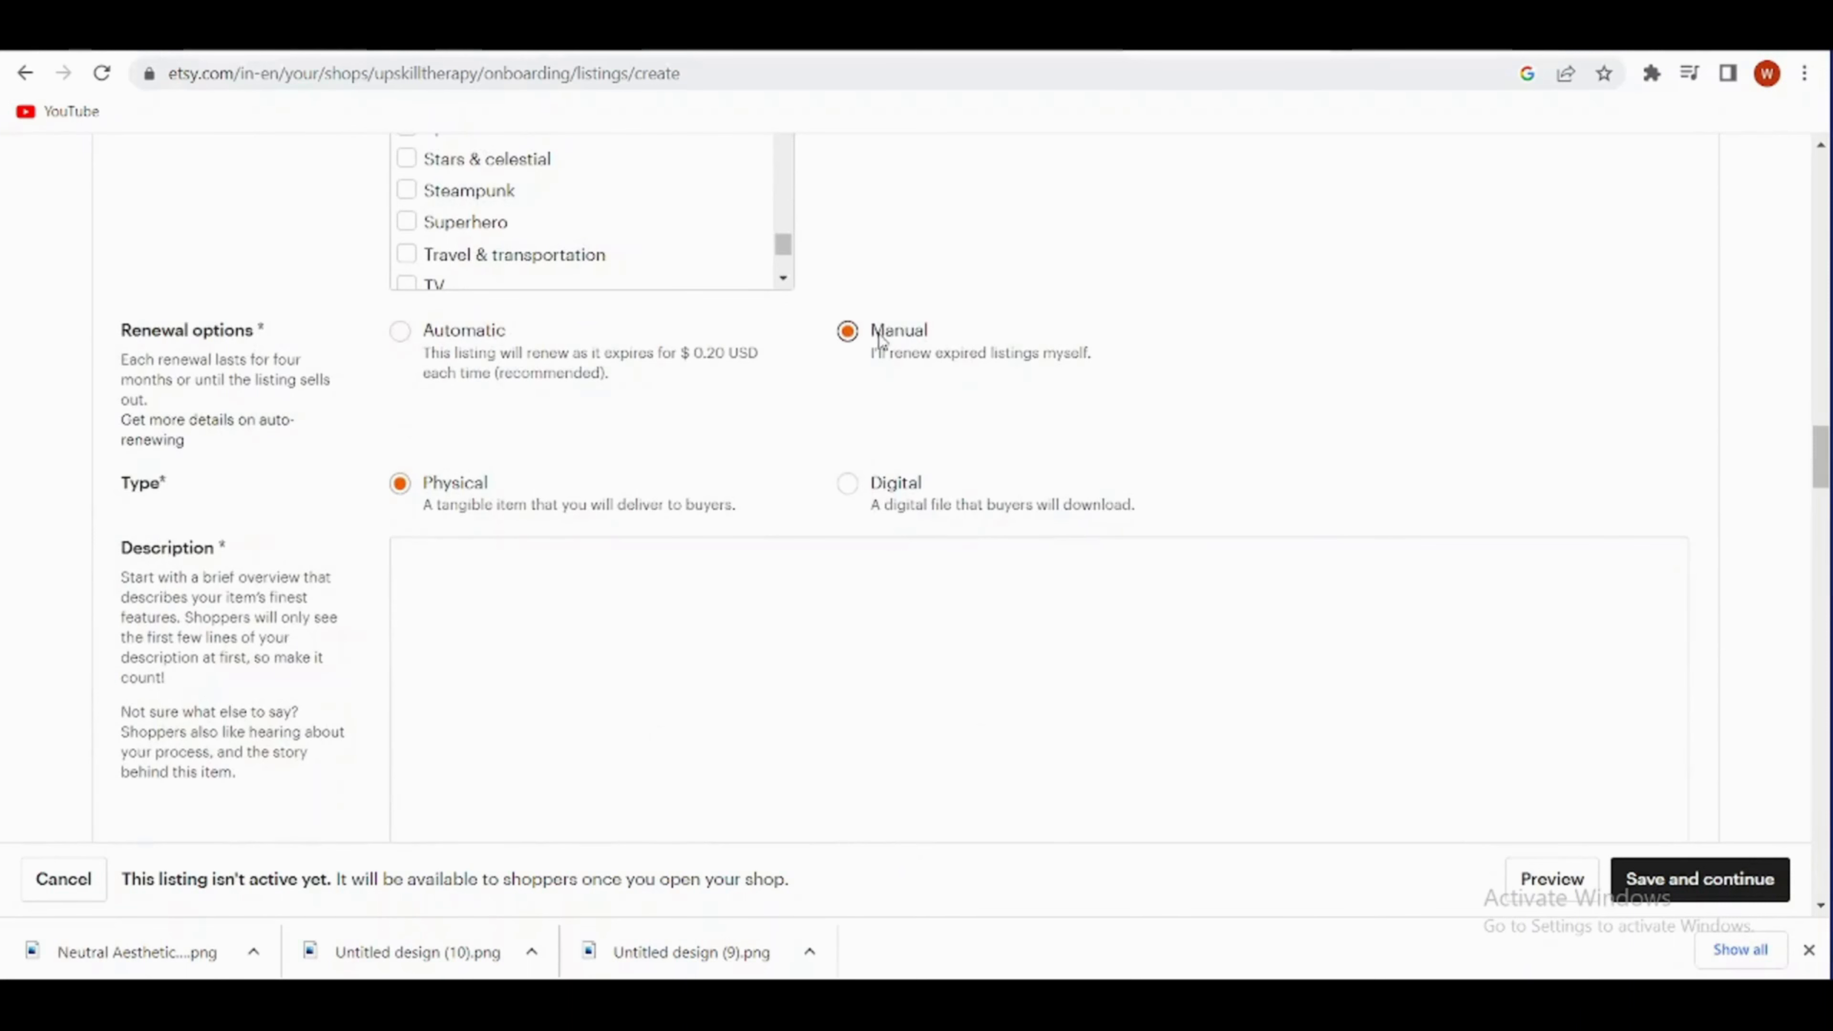
{"action": "left_click", "coordinate": [849, 484]}
{"action": "scroll", "coordinate": [564, 499], "scroll_direction": "down", "scroll_amount": 2}
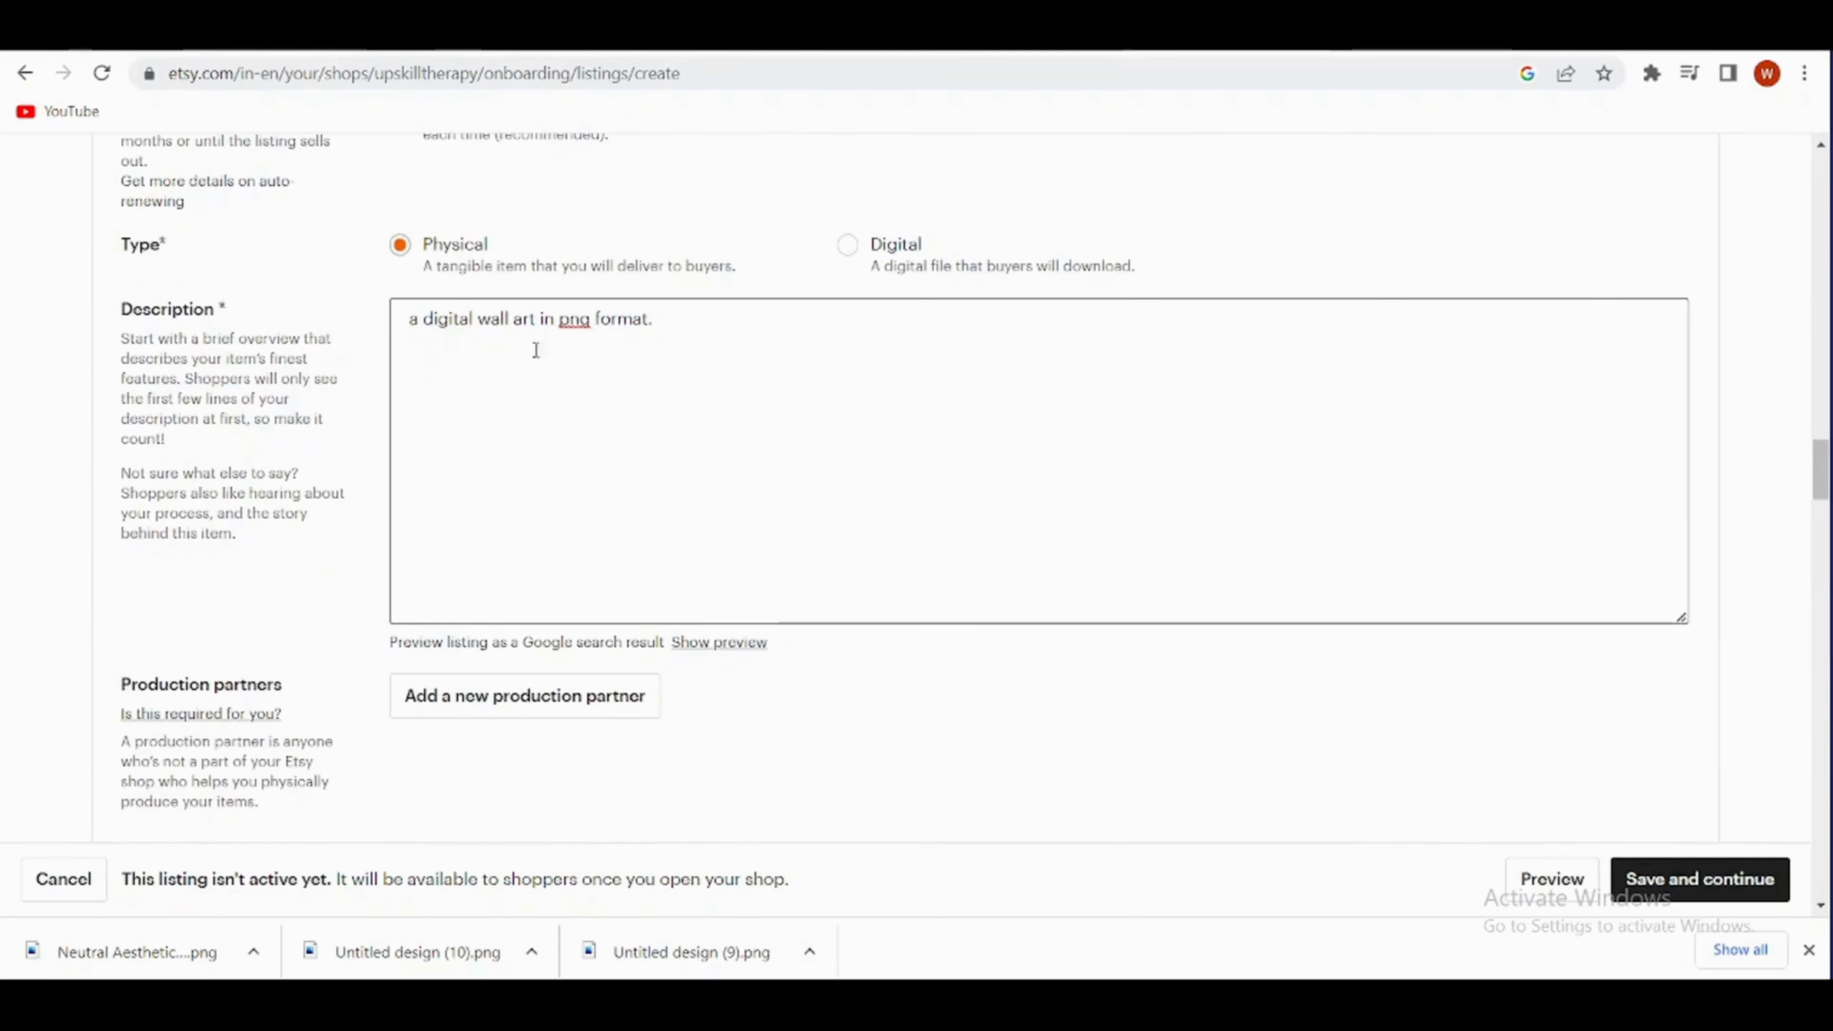
{"action": "scroll", "coordinate": [783, 455], "scroll_direction": "down", "scroll_amount": 2}
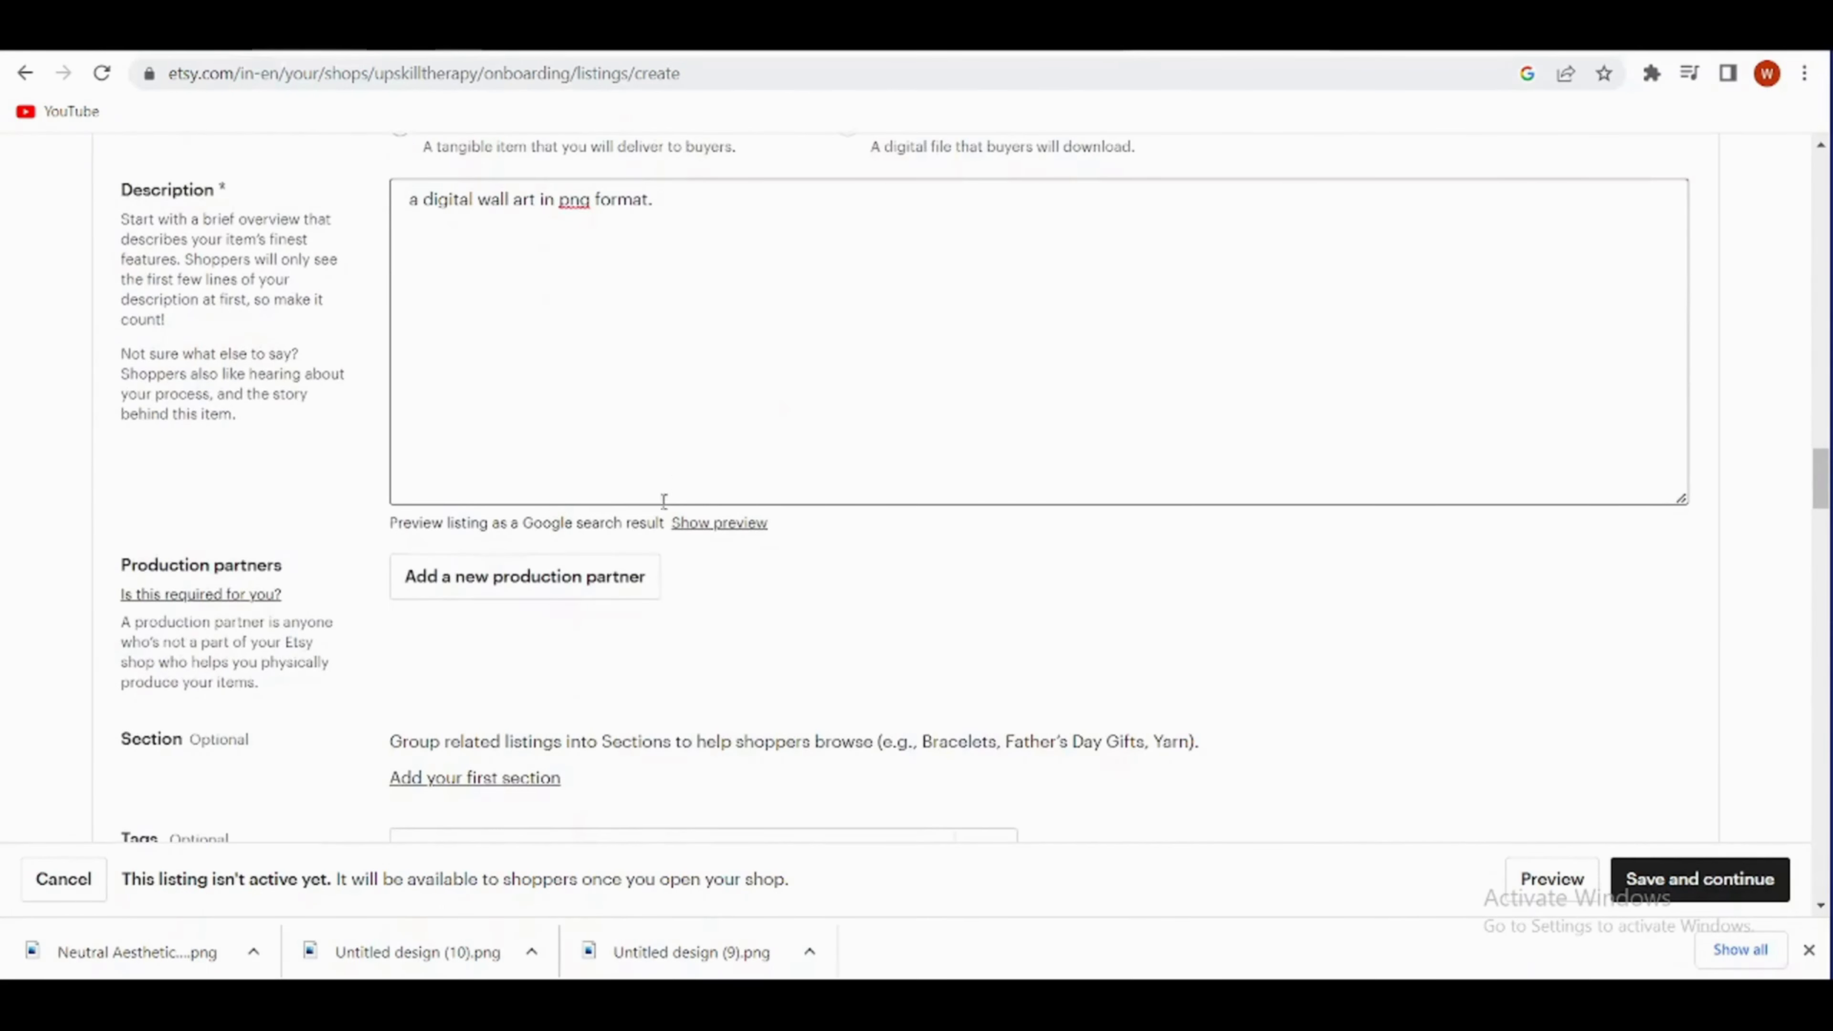
{"action": "scroll", "coordinate": [664, 500], "scroll_direction": "down", "scroll_amount": 2}
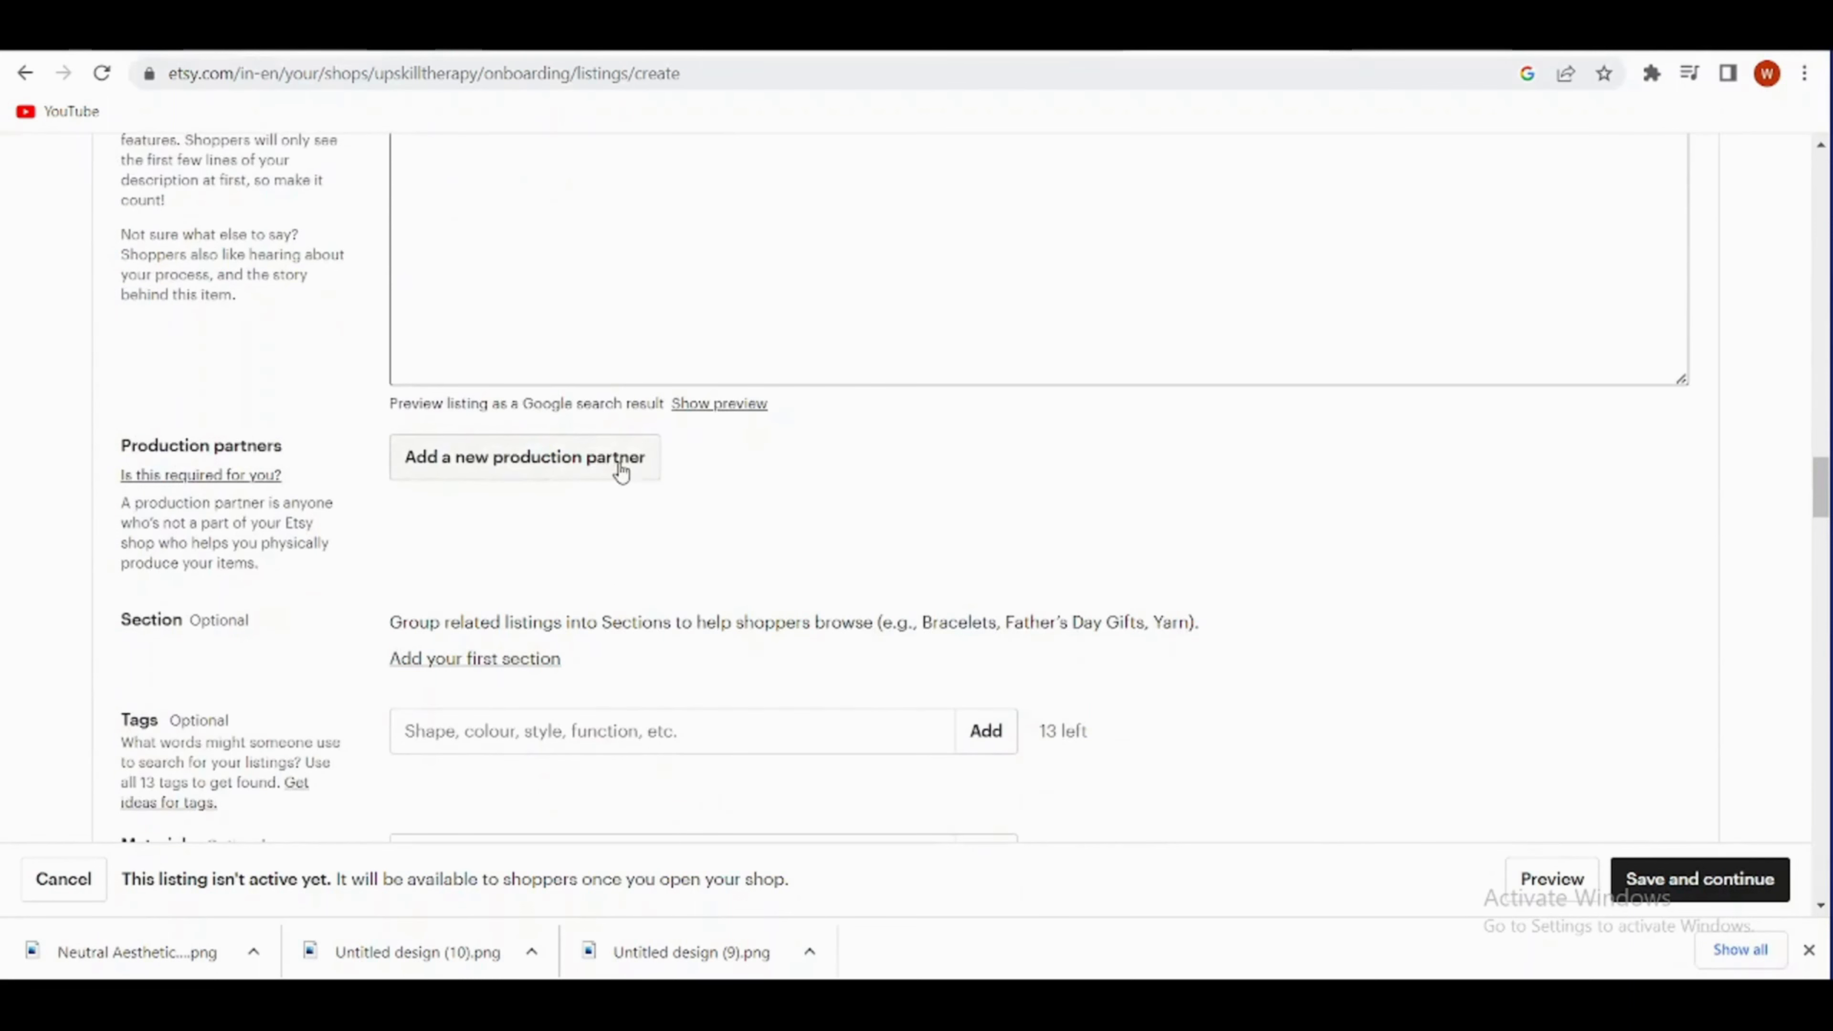
- Add the tags "printable" and "wall art" to the listing
{"action": "scroll", "coordinate": [620, 471], "scroll_direction": "down", "scroll_amount": 4}
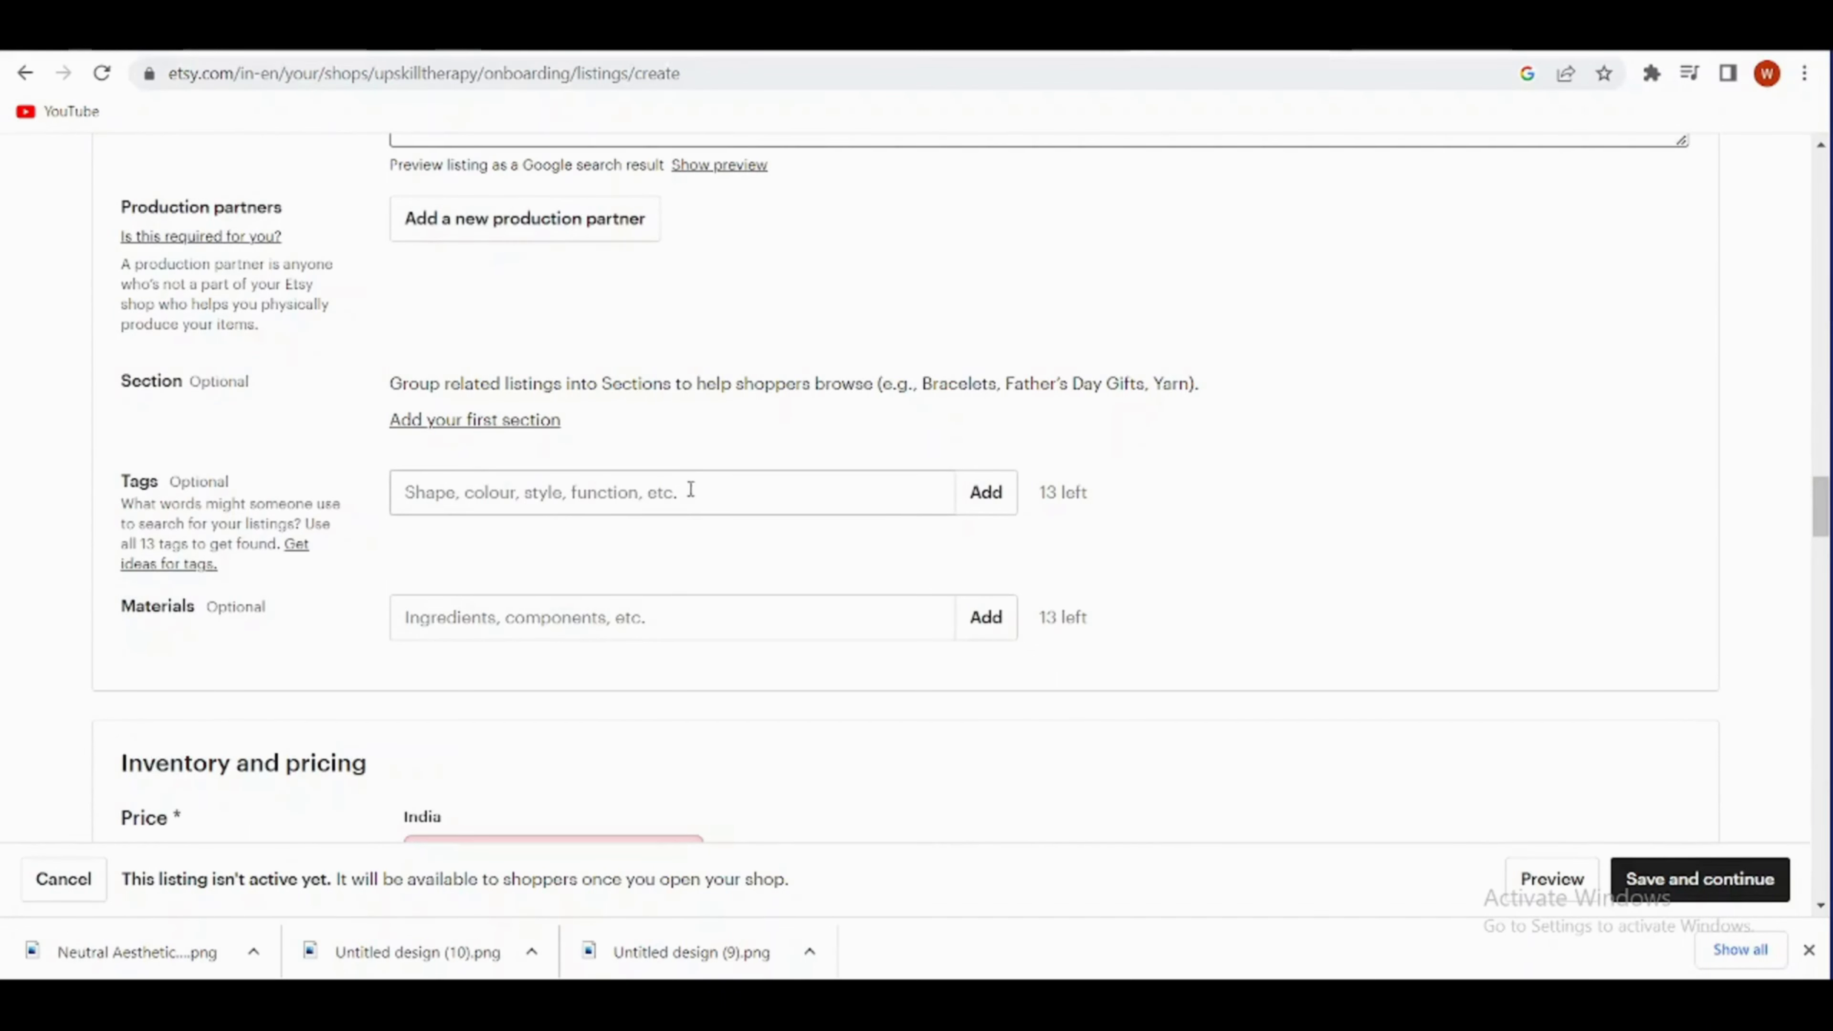
{"action": "left_click", "coordinate": [786, 488]}
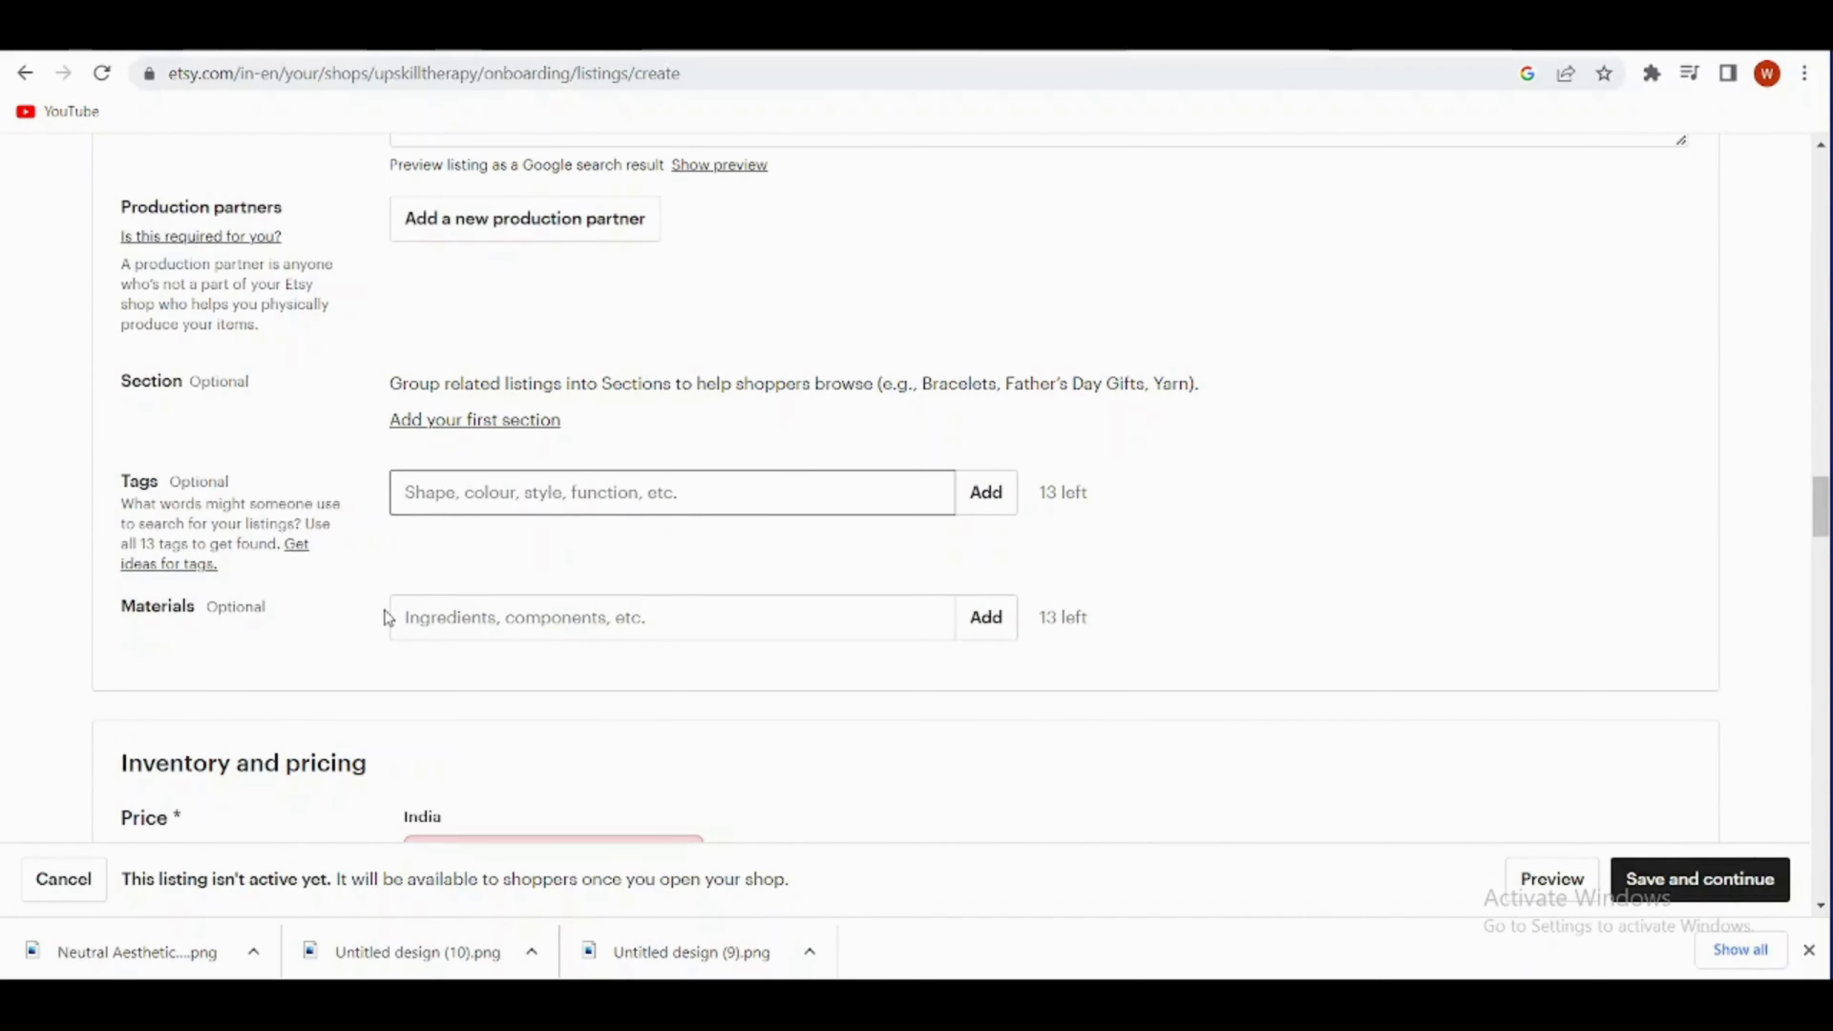
{"action": "type", "text": "prin"}
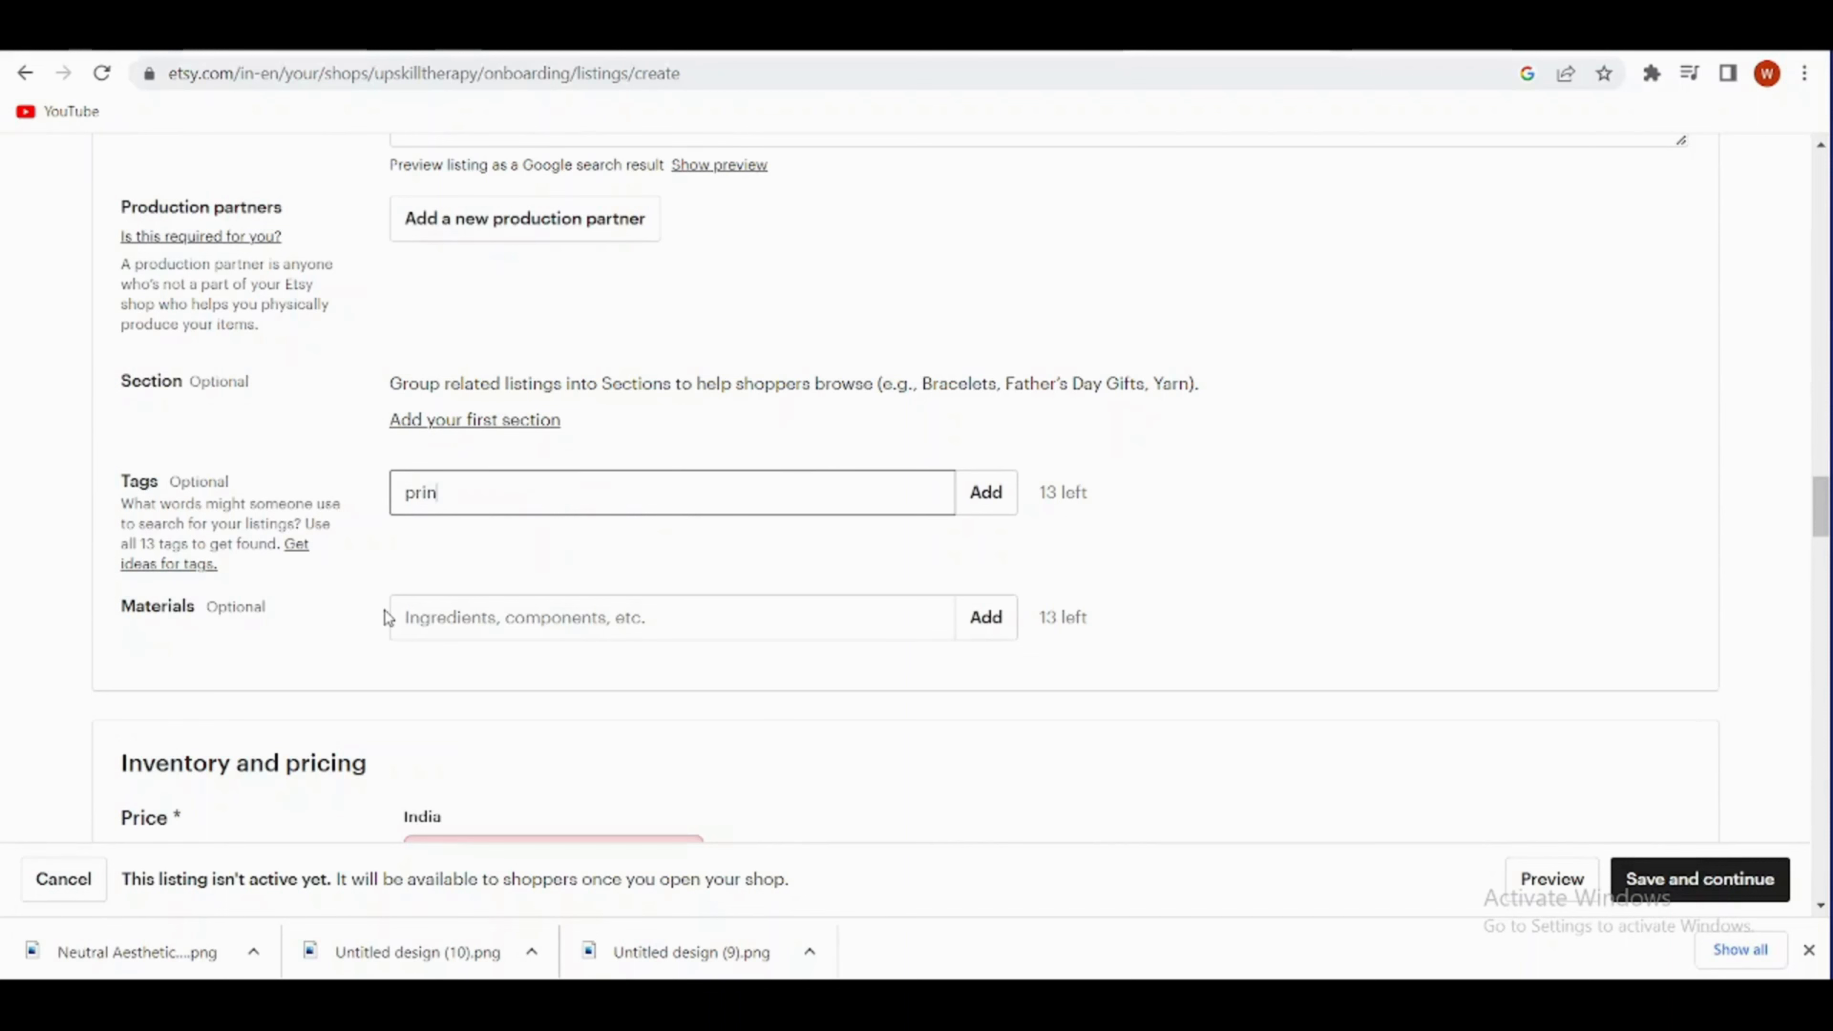
{"action": "type", "text": "table"}
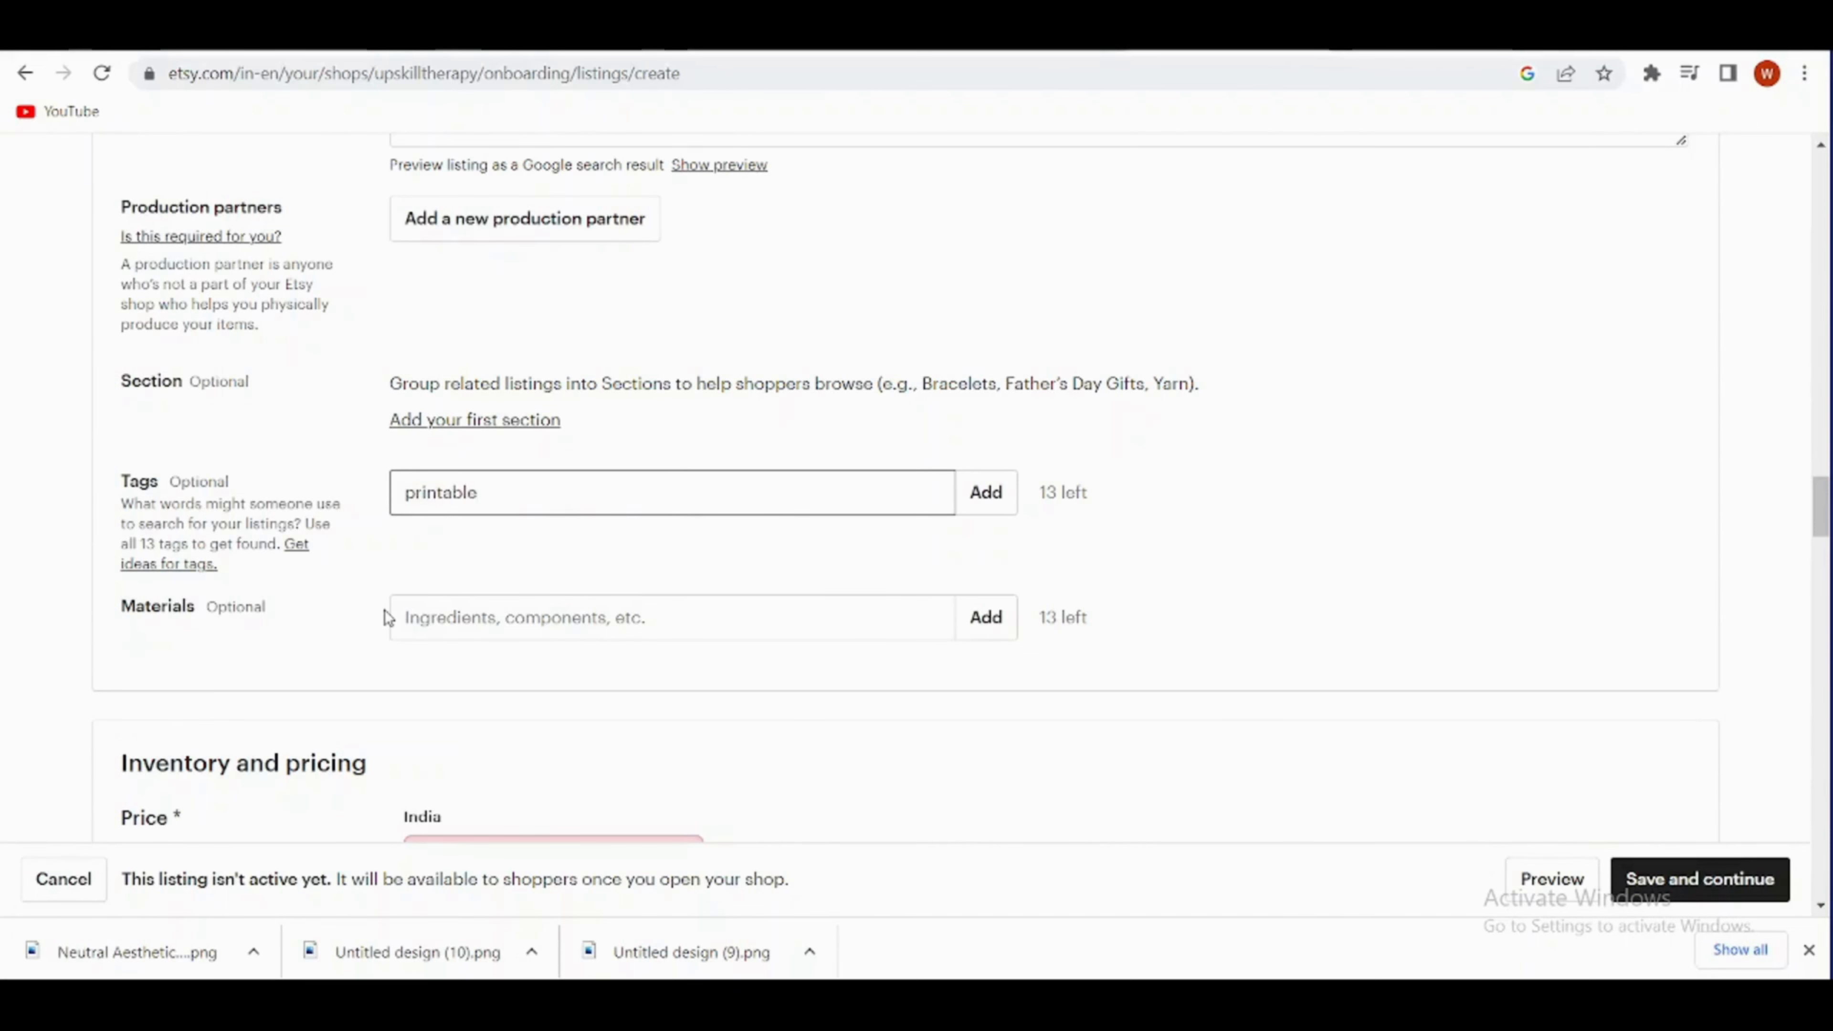
{"action": "left_click", "coordinate": [998, 506]}
{"action": "type", "text": "wal"}
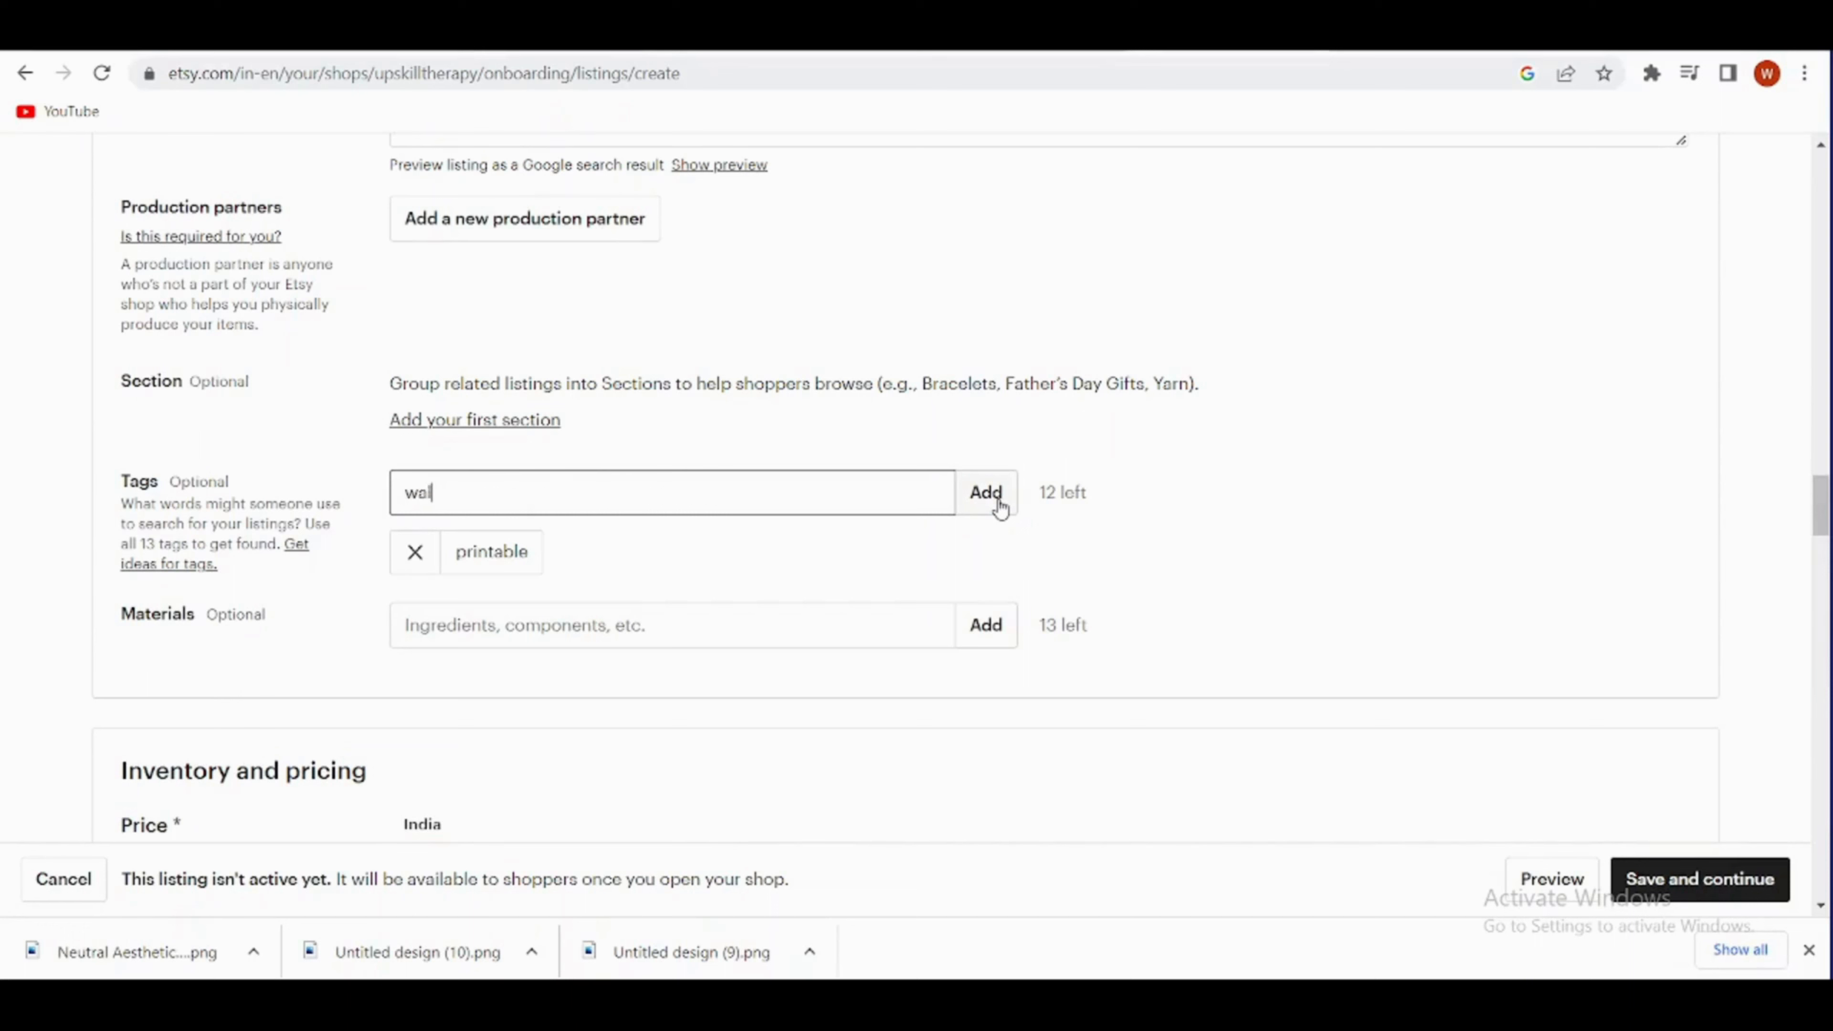
{"action": "type", "text": "l art"}
{"action": "left_click", "coordinate": [999, 506]}
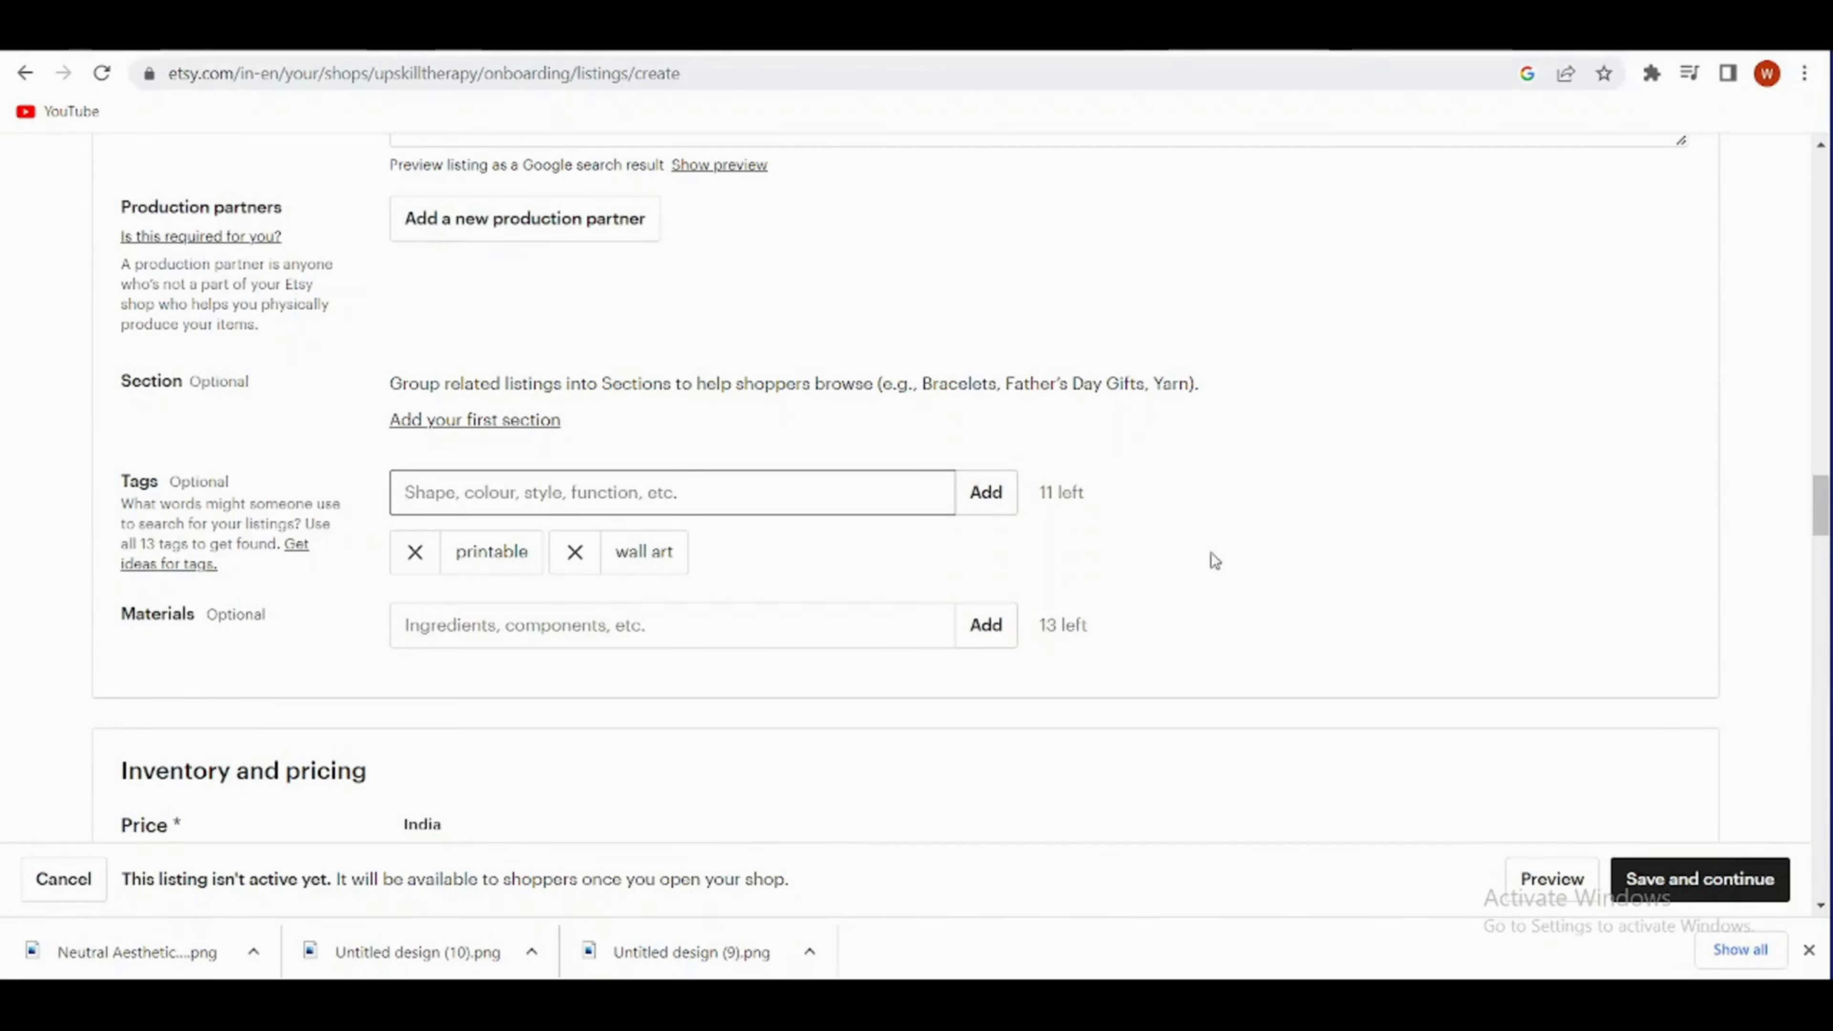
- Look through the listing's inventory and pricing, personalisation, digital files, and returns and exchanges sections
{"action": "scroll", "coordinate": [1059, 546], "scroll_direction": "down", "scroll_amount": 2}
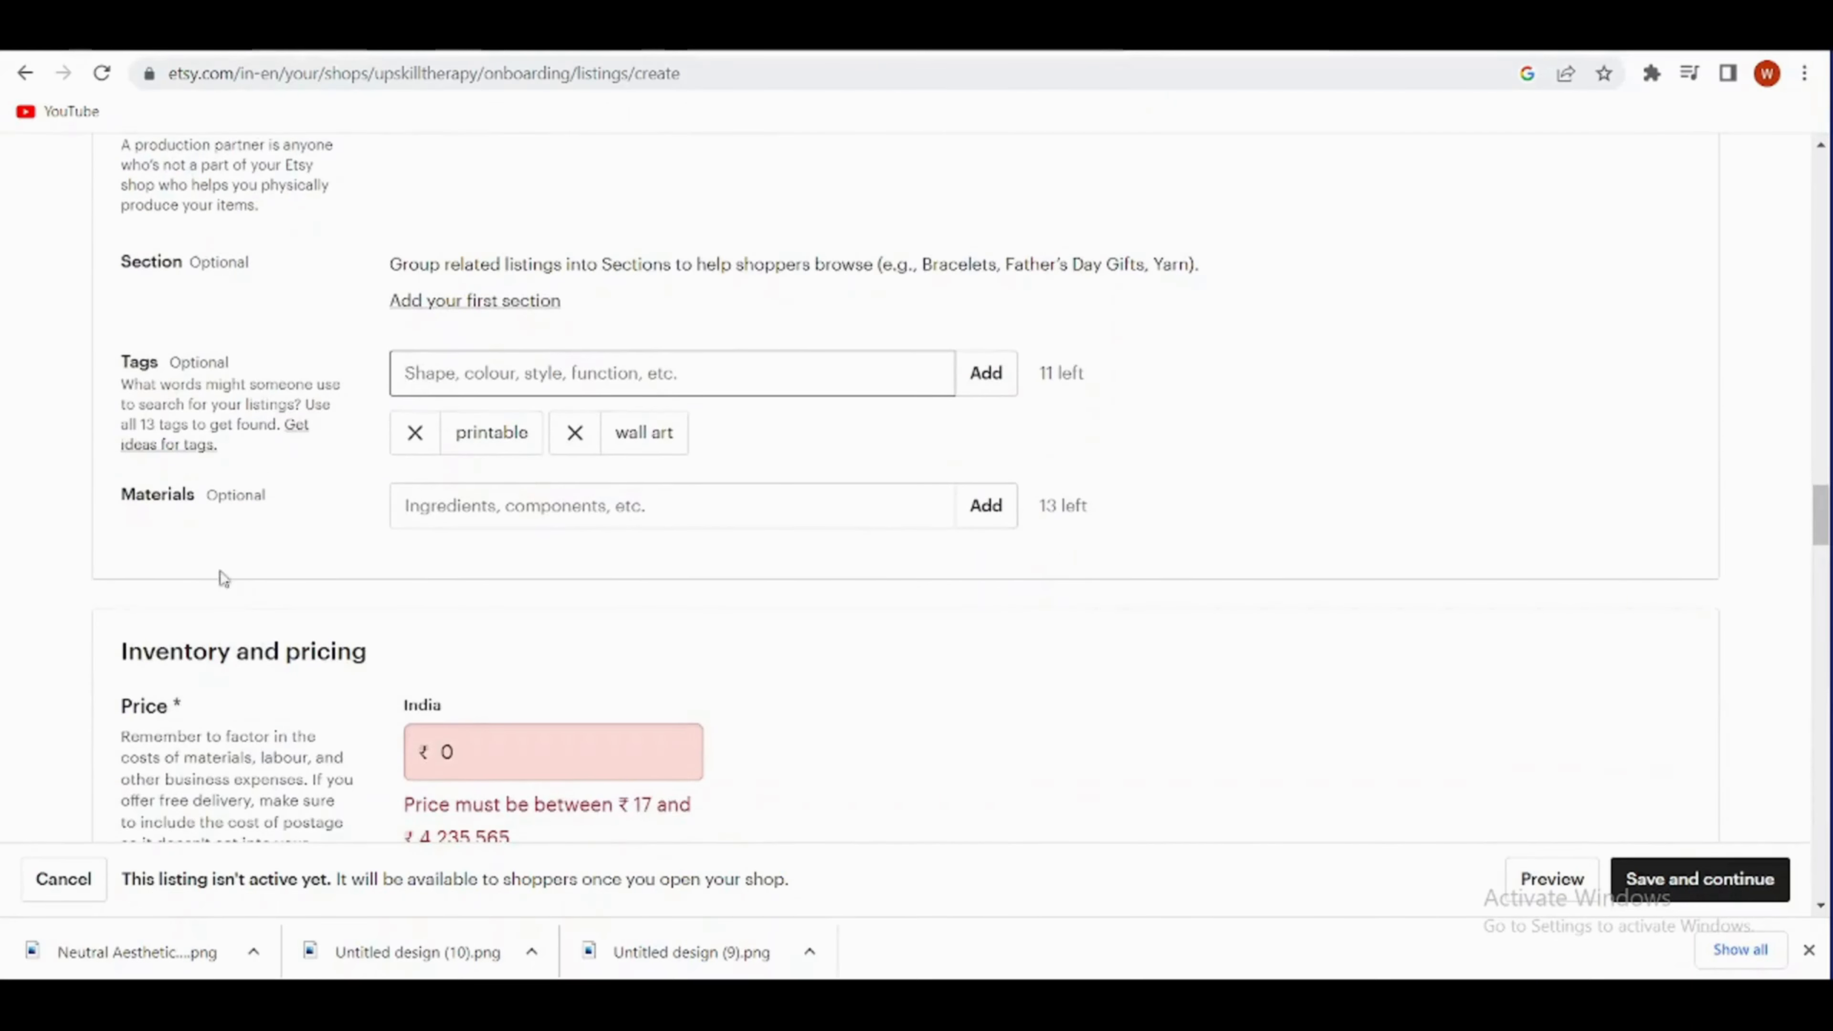
{"action": "scroll", "coordinate": [1068, 534], "scroll_direction": "down", "scroll_amount": 4}
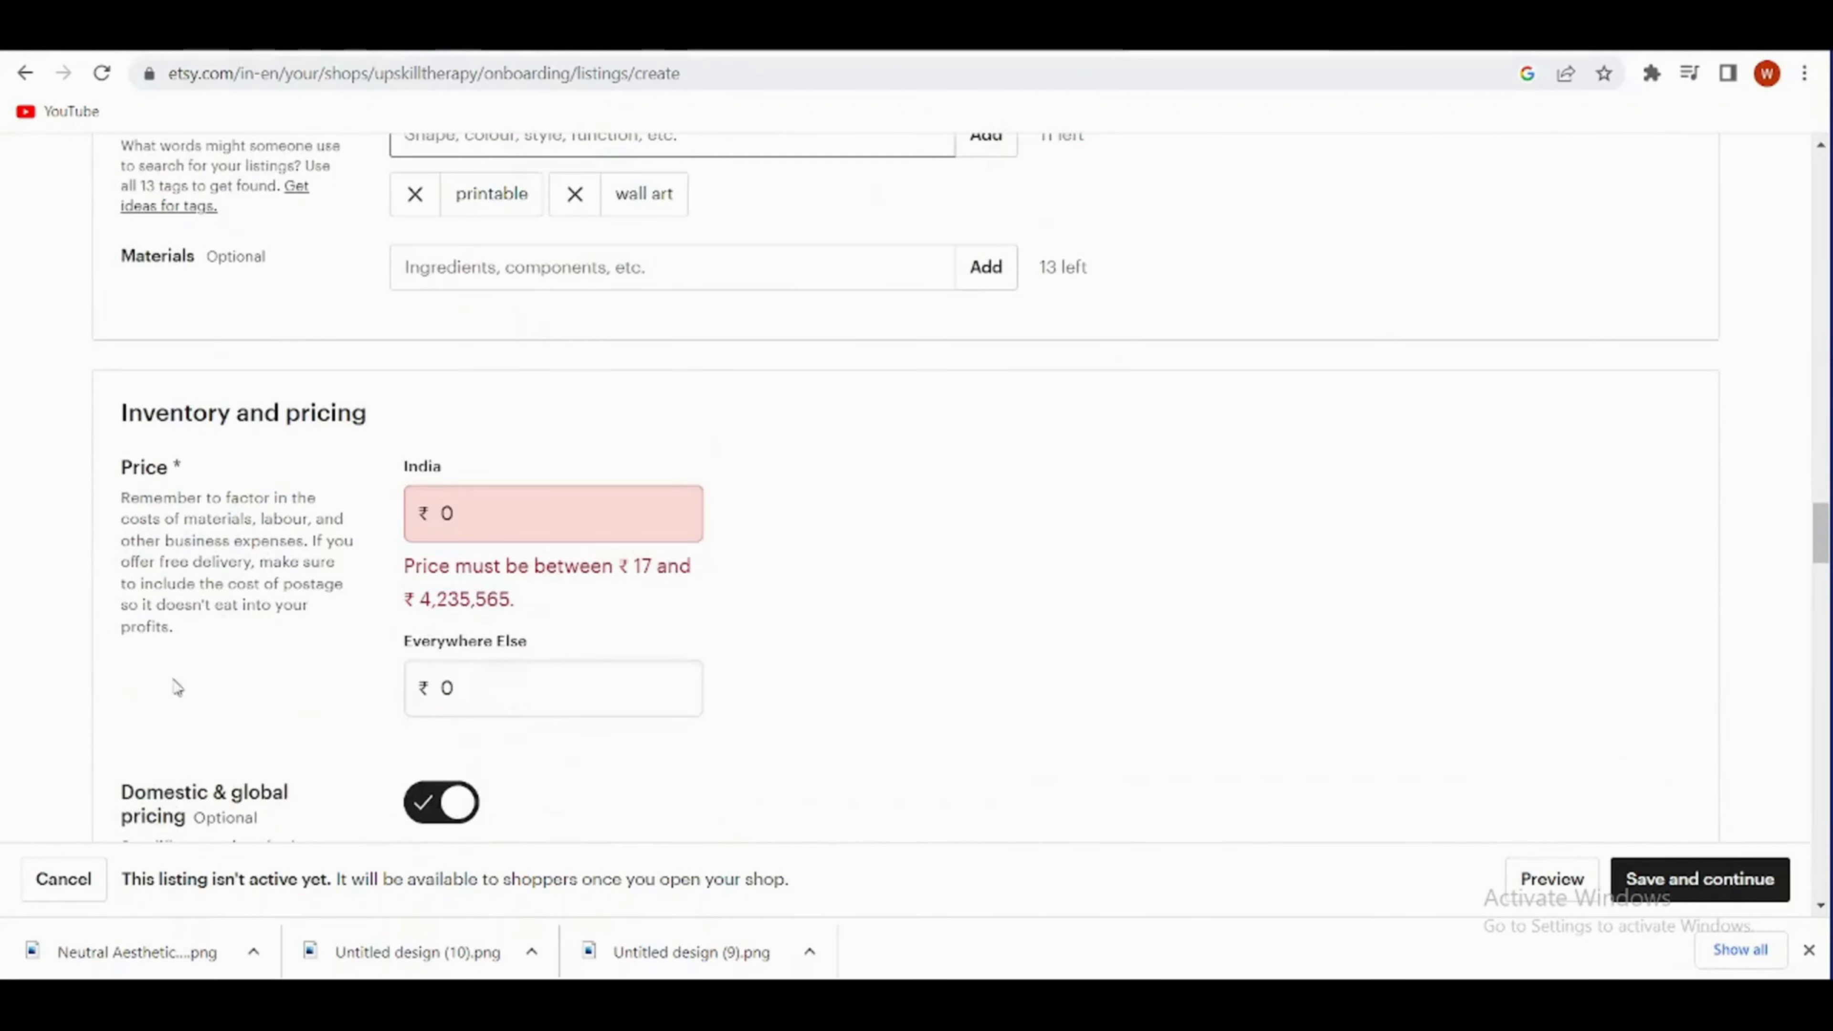
{"action": "scroll", "coordinate": [667, 618], "scroll_direction": "down", "scroll_amount": 15}
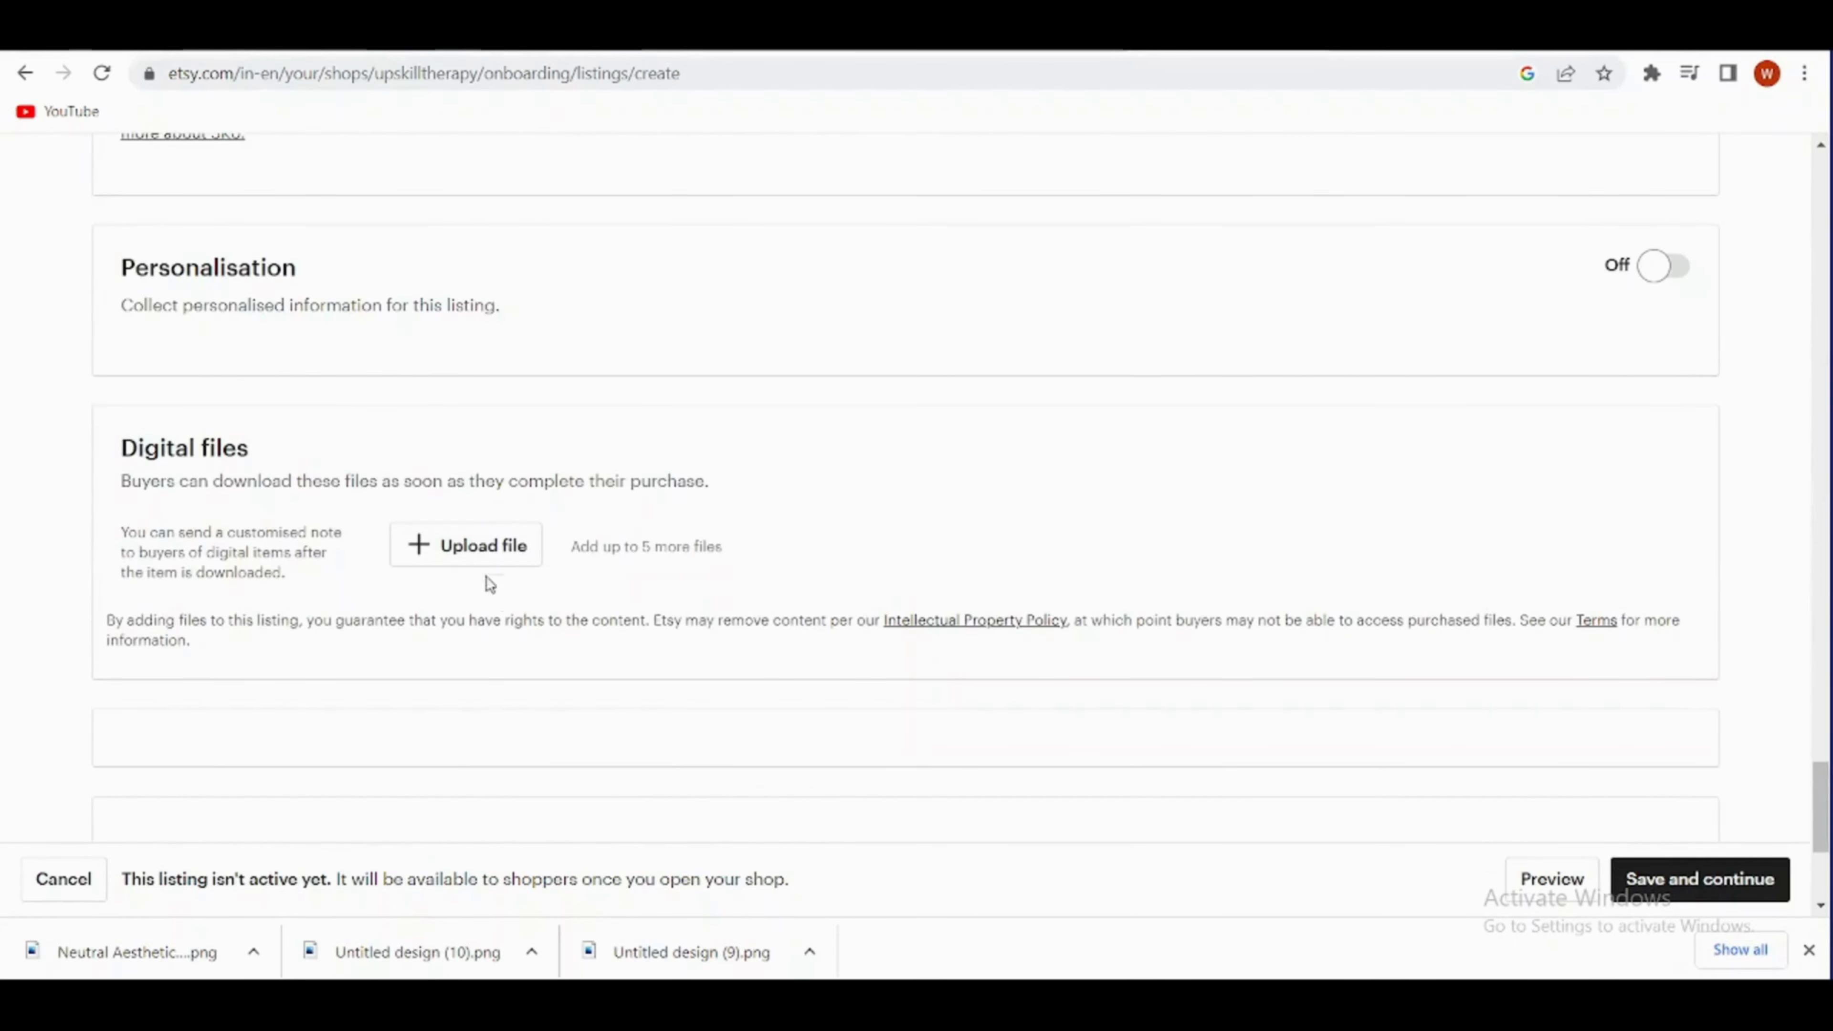
{"action": "scroll", "coordinate": [720, 565], "scroll_direction": "down", "scroll_amount": 3}
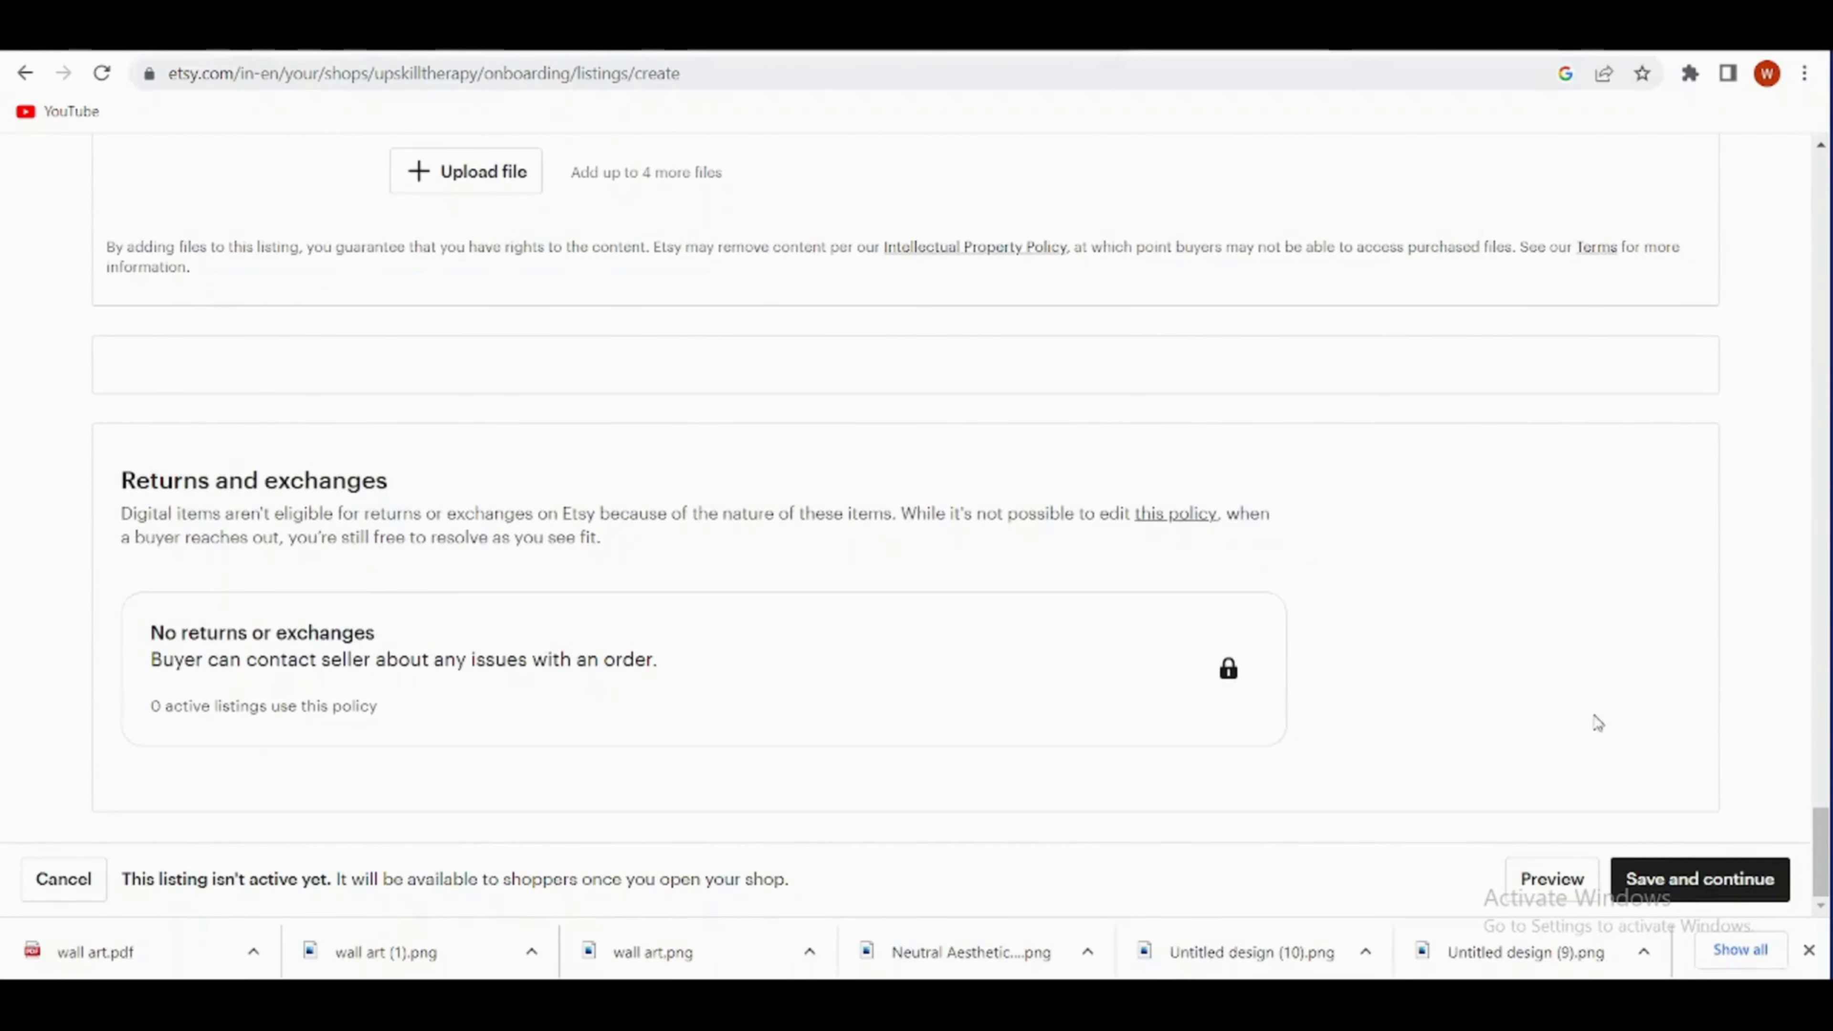